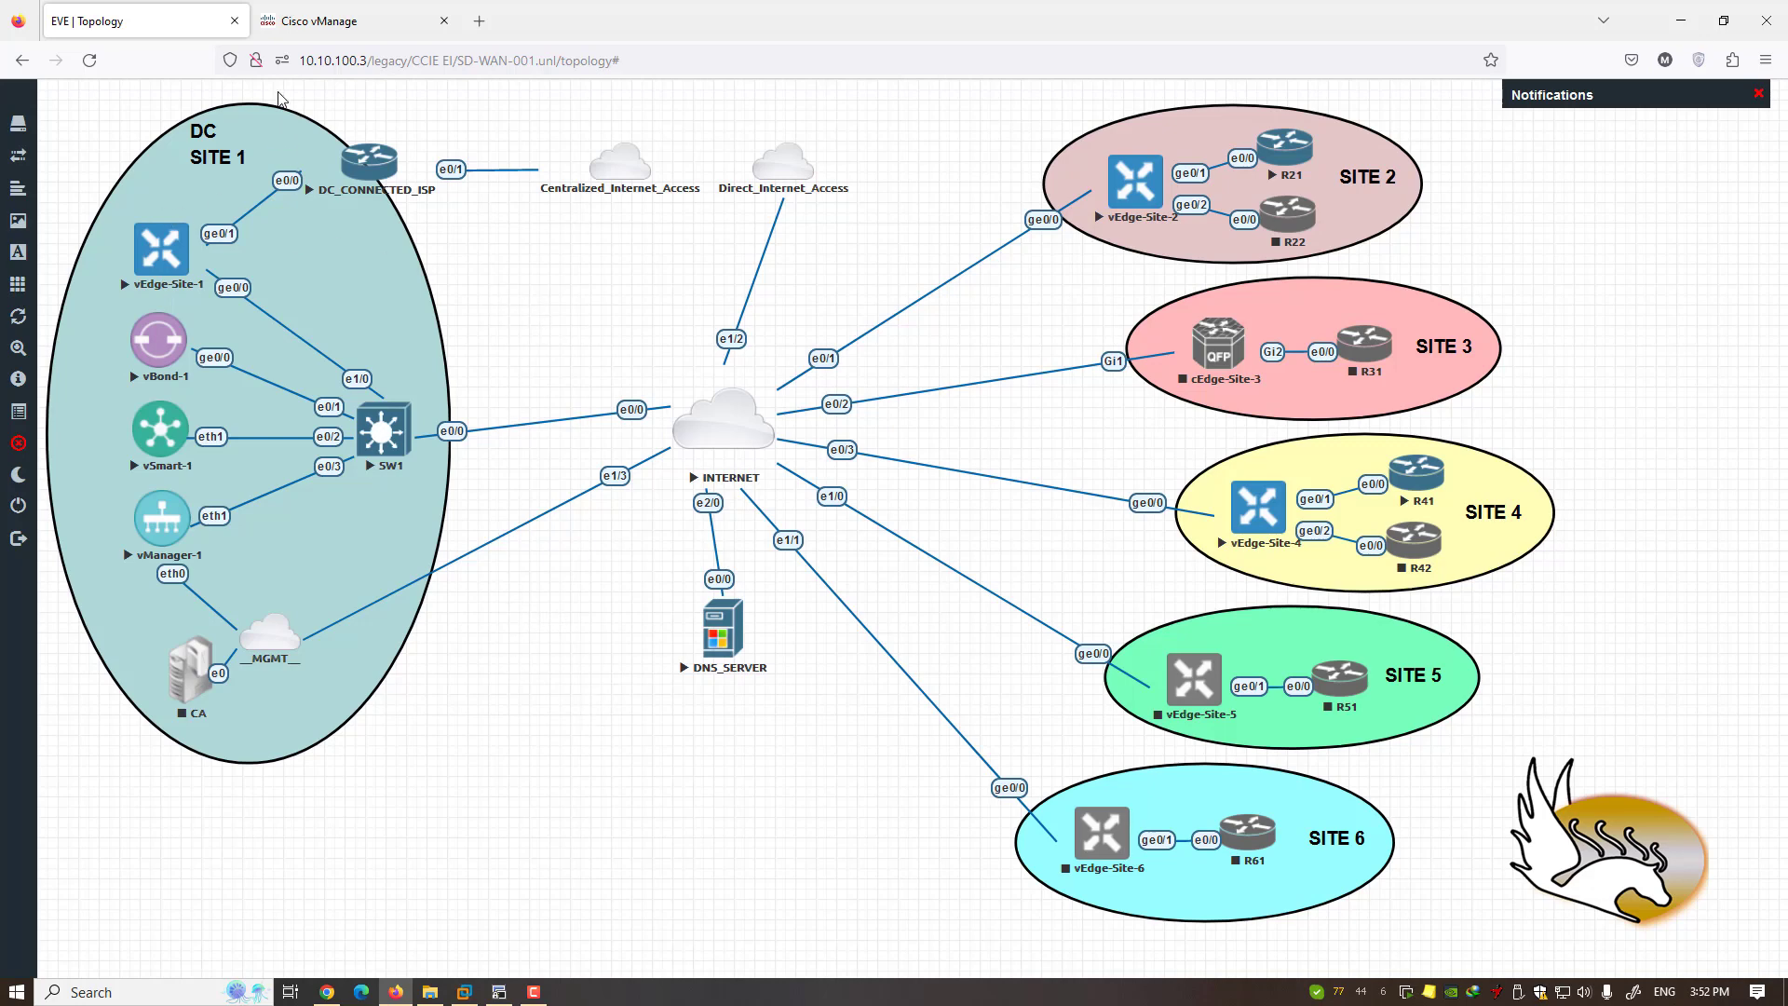
- Switch from the EVE-NG topology to the Cisco vManage browser tab
left_click(317, 33)
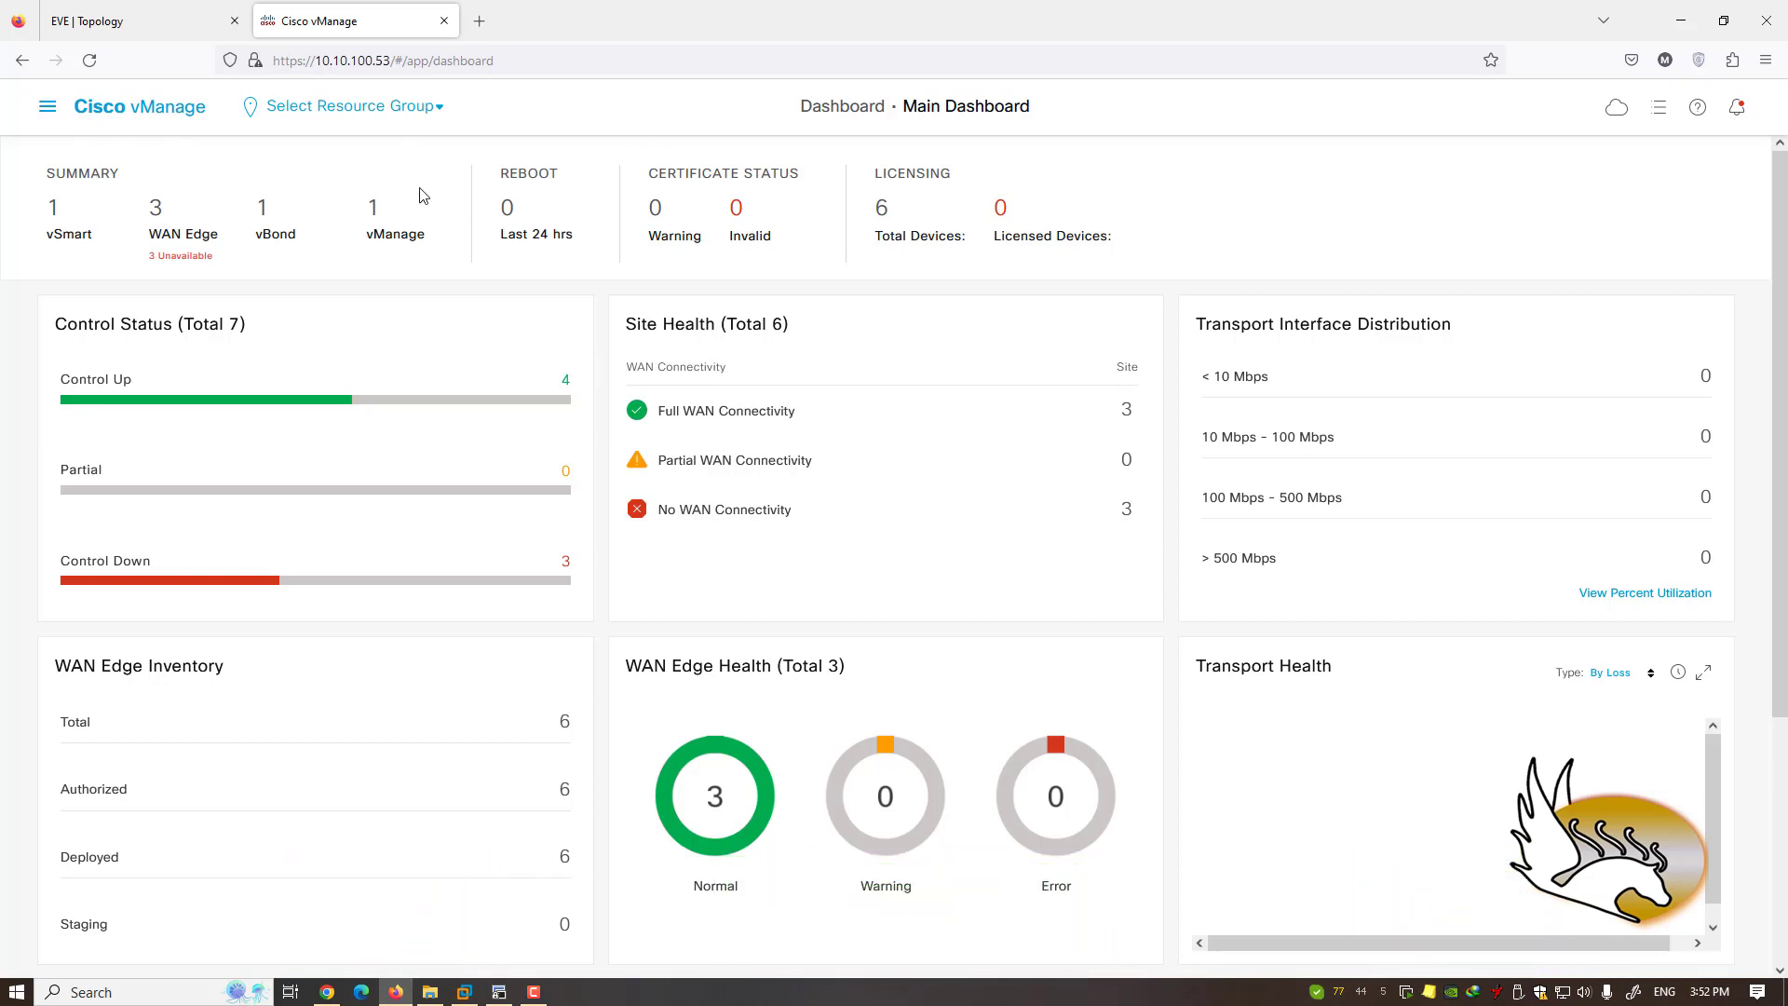
- Go to Maintenance › Software Upgrade to list the six WAN Edge devices and their versions
left_click(48, 108)
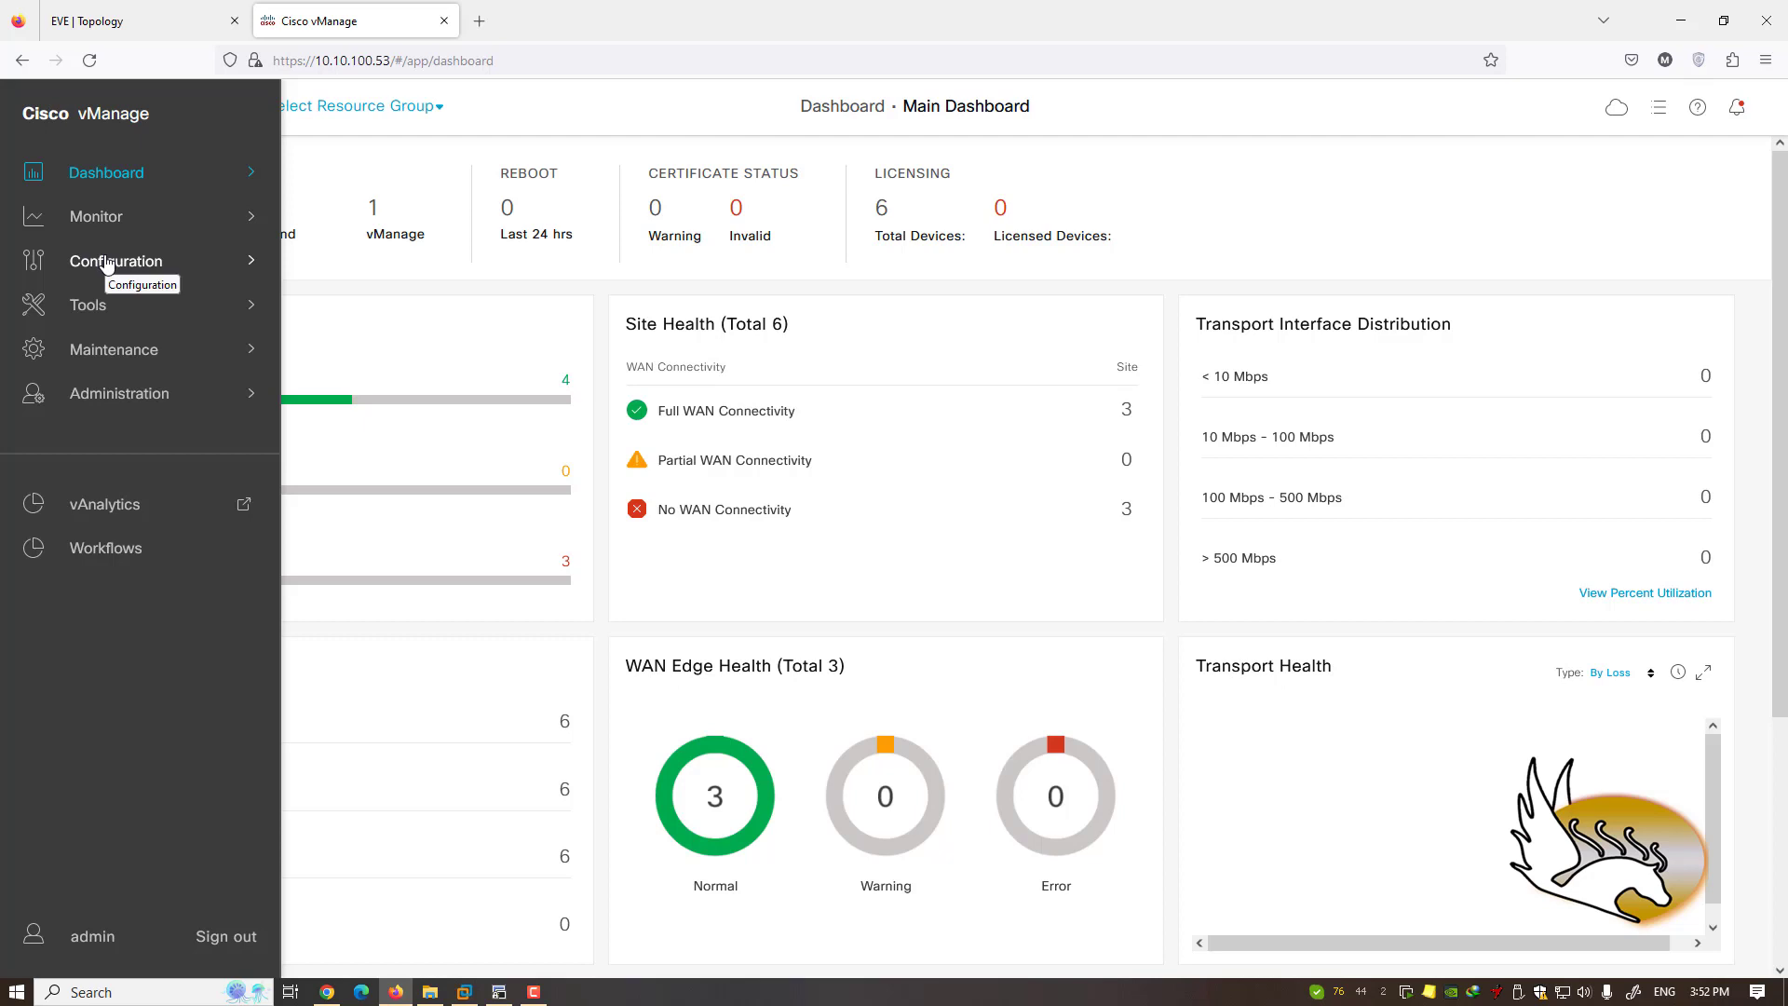
left_click(142, 352)
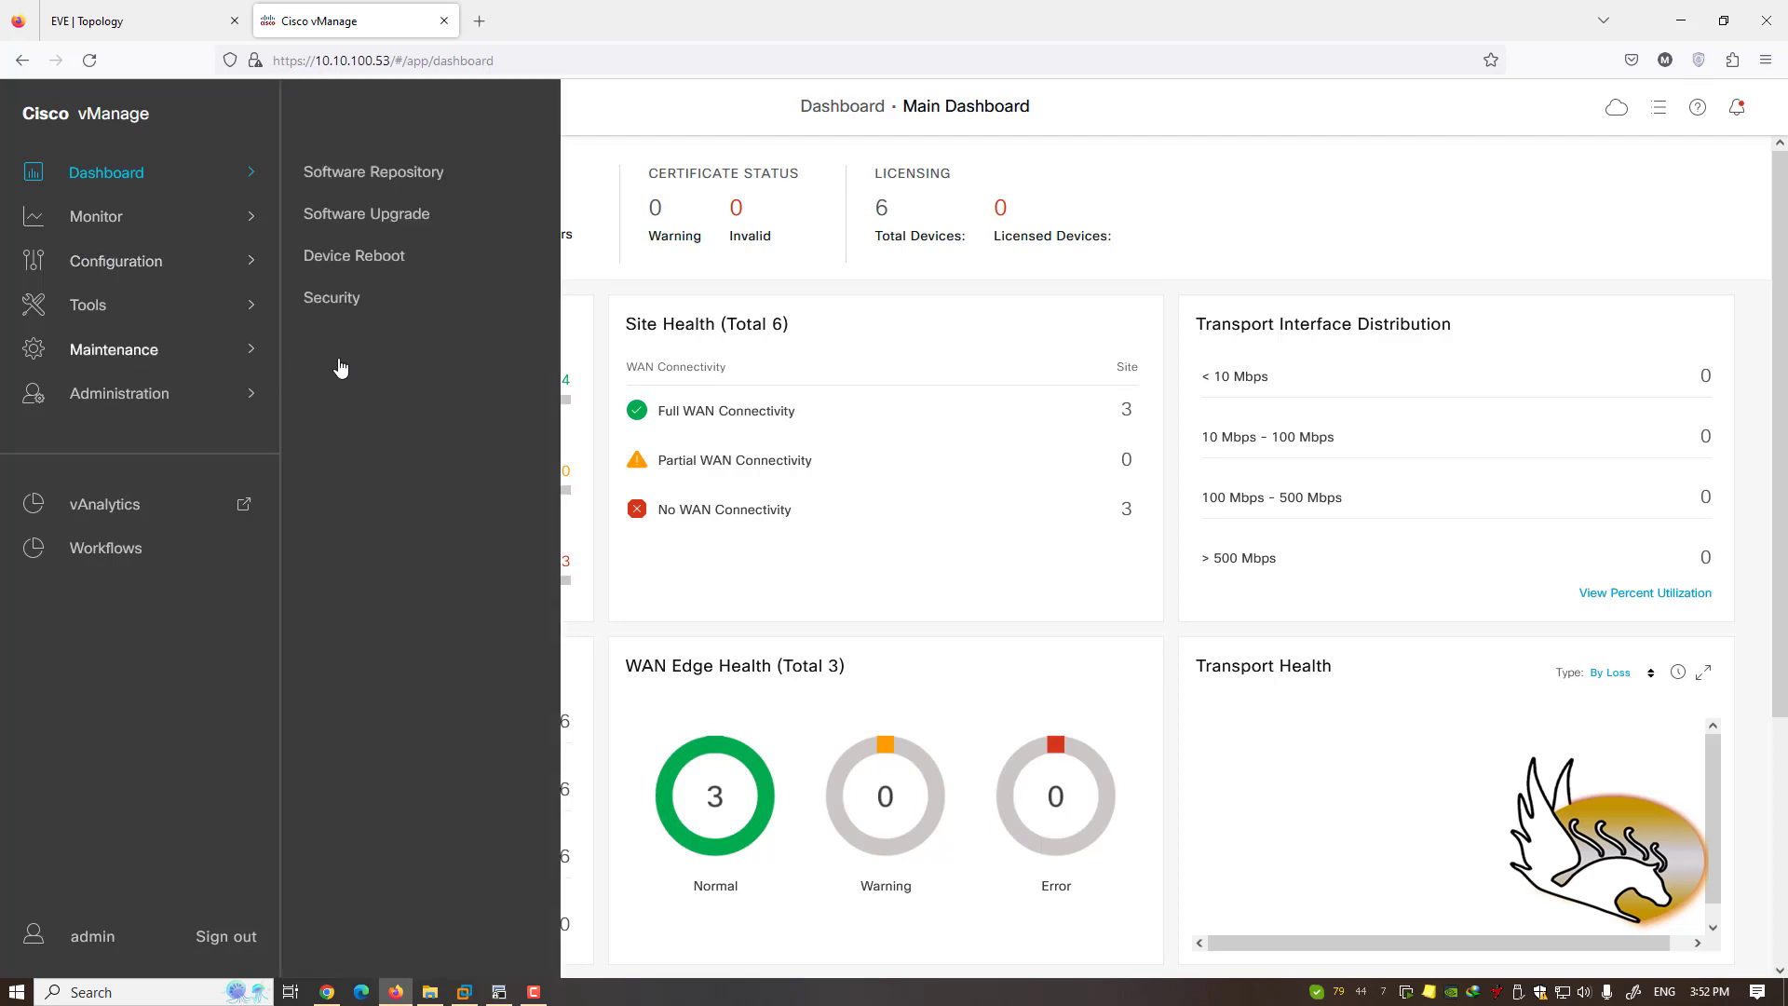
left_click(406, 232)
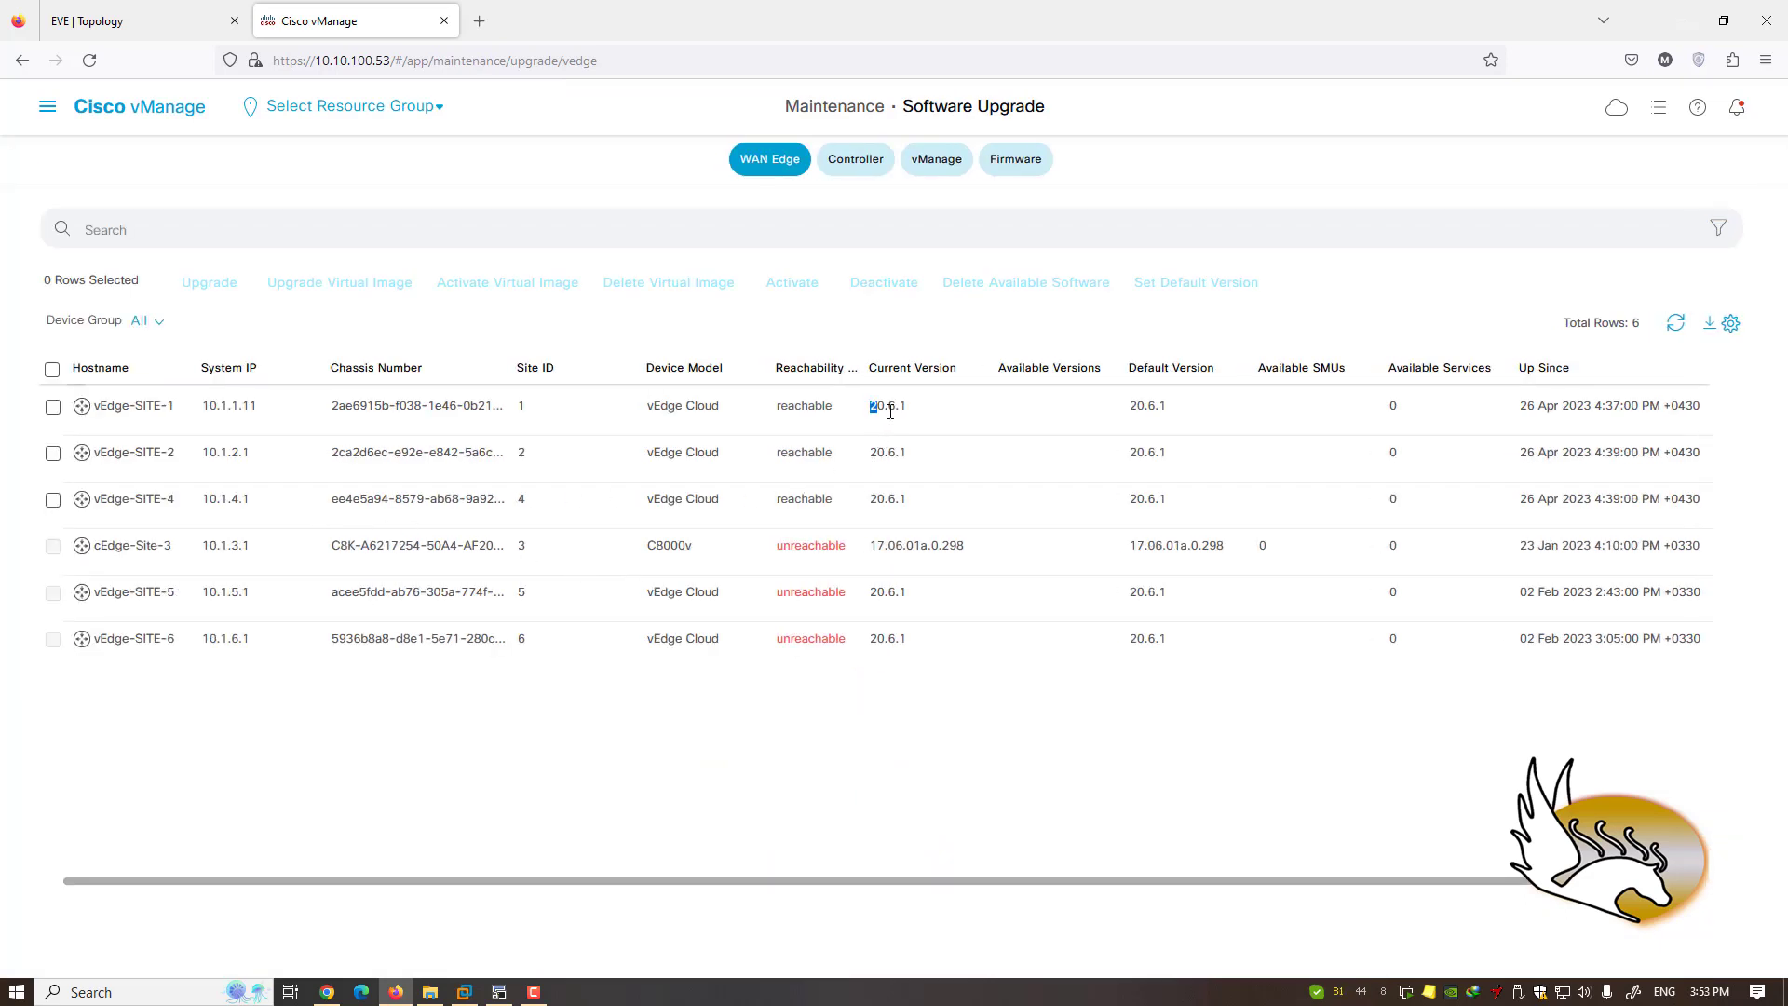
- Highlight vEdge-SITE-1's version 20.6.1 and cEdge-Site-3's C8000v model and version
left_click_drag(890, 412, 910, 411)
left_click_drag(646, 546, 698, 549)
left_click_drag(872, 551, 922, 550)
left_click(938, 564)
- Mark cEdge-Site-3's version again, zoom the page in, and bring up the main navigation
left_click_drag(890, 552, 931, 559)
key("ctrl+plus")
key("ctrl+plus")
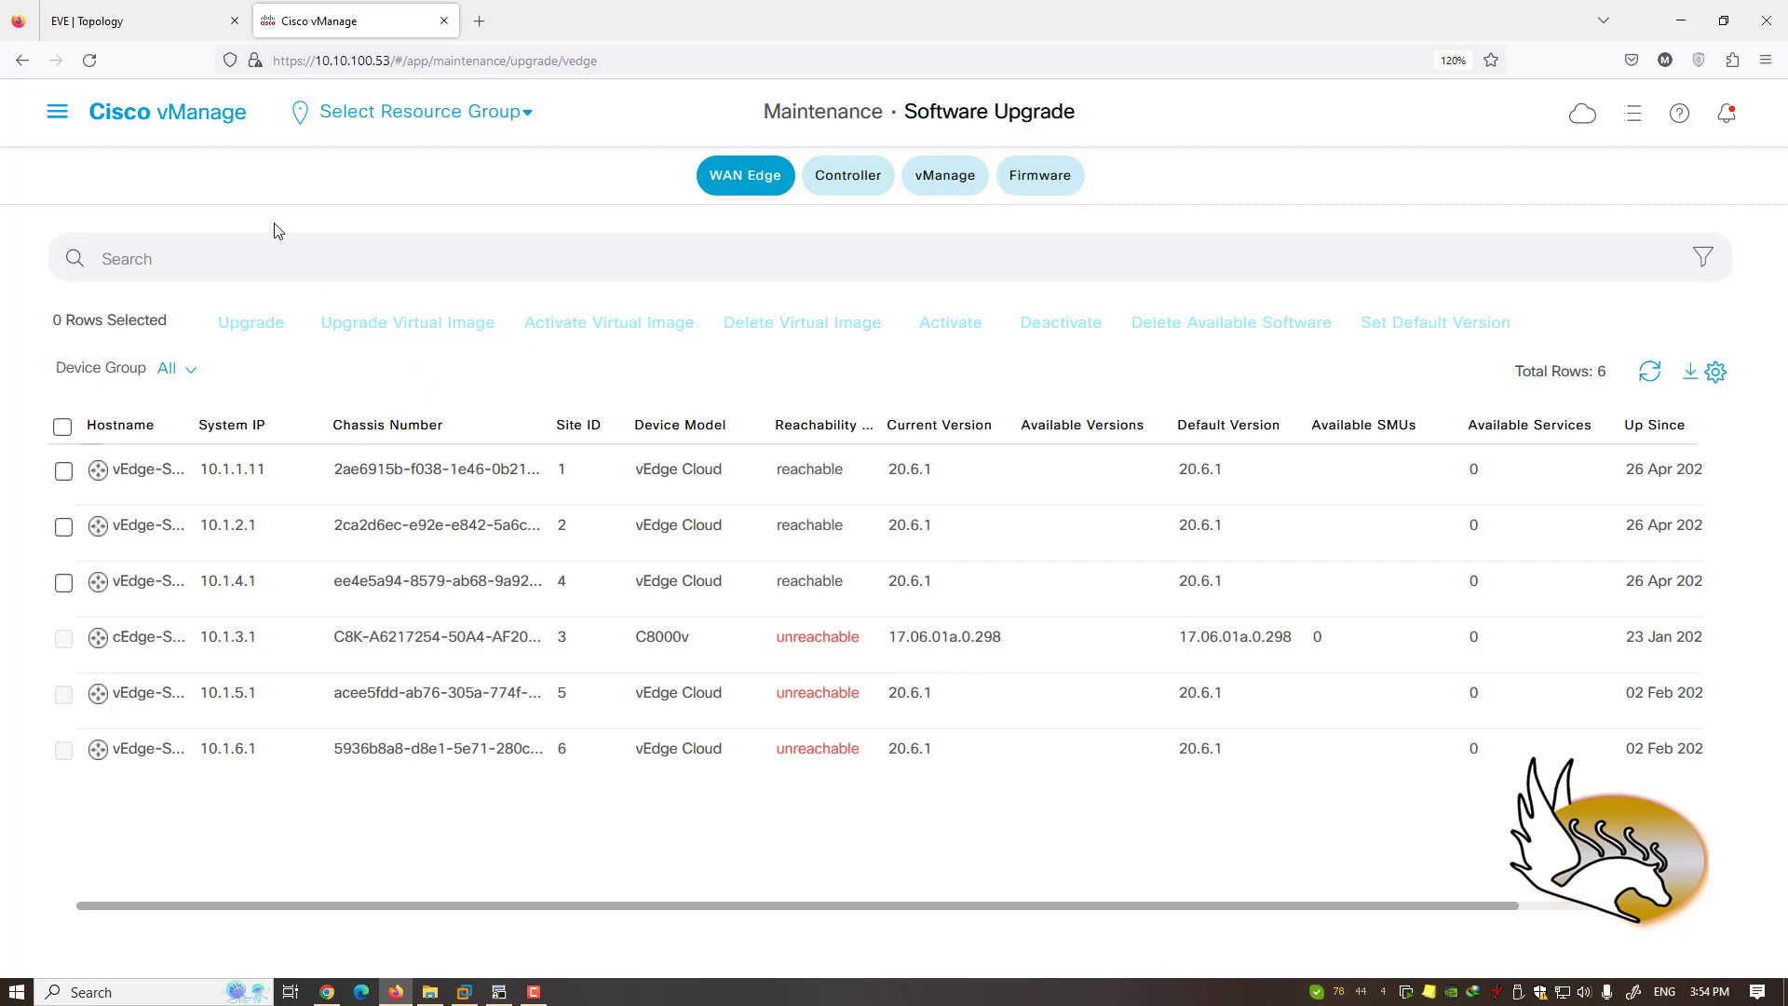
left_click(60, 121)
- Return to the Main Dashboard and outline its whole Summary block
mouse_move(191, 205)
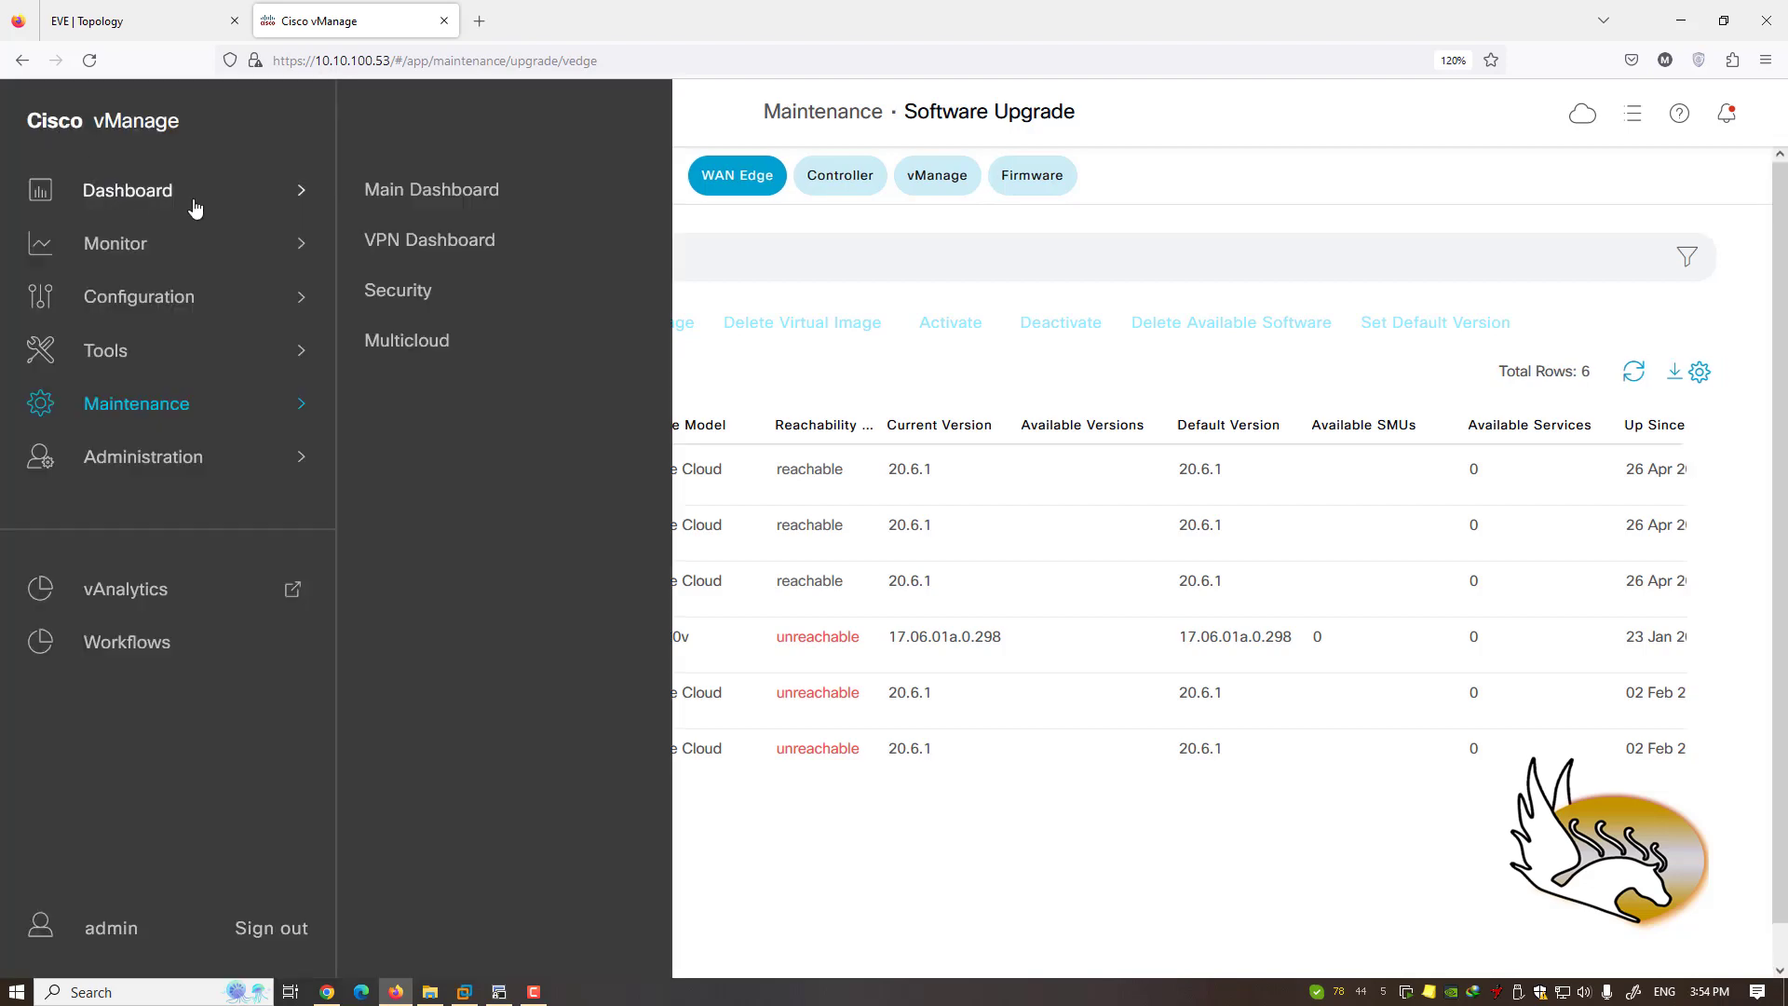
left_click(385, 207)
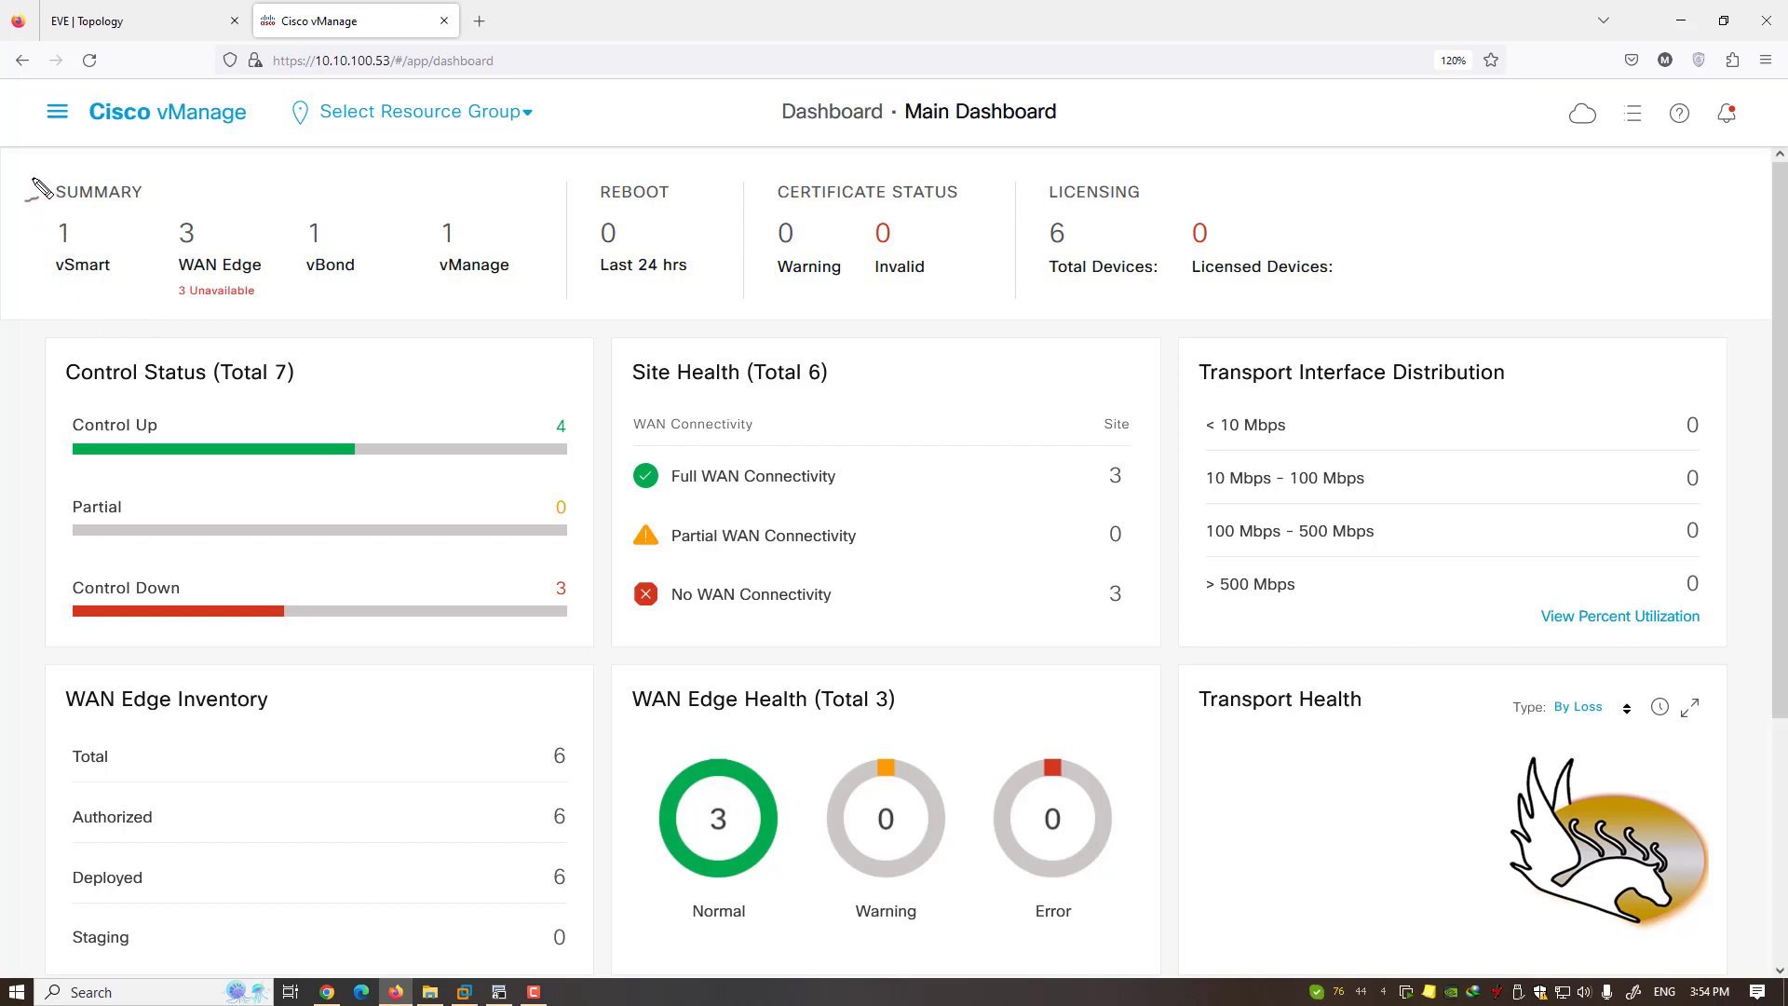
mouse_move(29, 173)
left_mouse_down()
mouse_move(73, 224)
mouse_move(434, 307)
mouse_move(522, 304)
left_mouse_up()
- Outline the vSmart, WAN Edge, vBond and vManage counts, then clear the annotations
left_click_drag(42, 212, 128, 278)
mouse_move(158, 204)
left_mouse_down()
mouse_move(224, 280)
mouse_move(268, 280)
left_mouse_up()
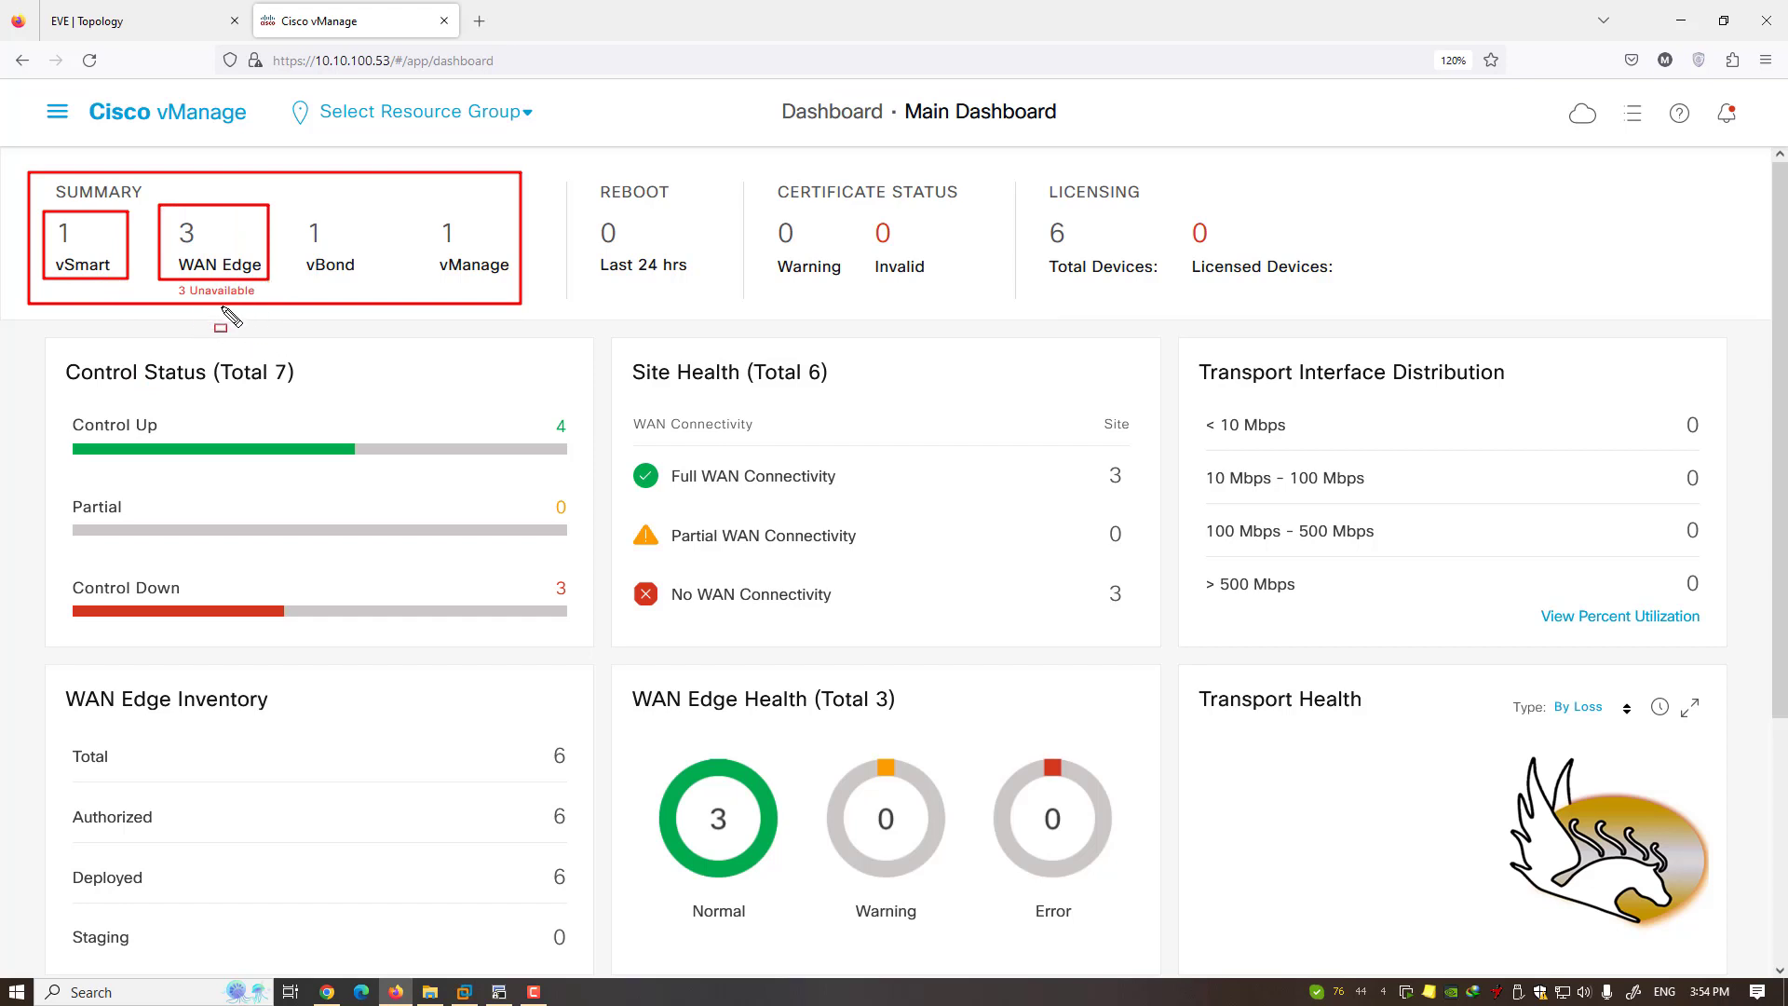
left_click_drag(287, 206, 365, 281)
left_click_drag(403, 209, 514, 288)
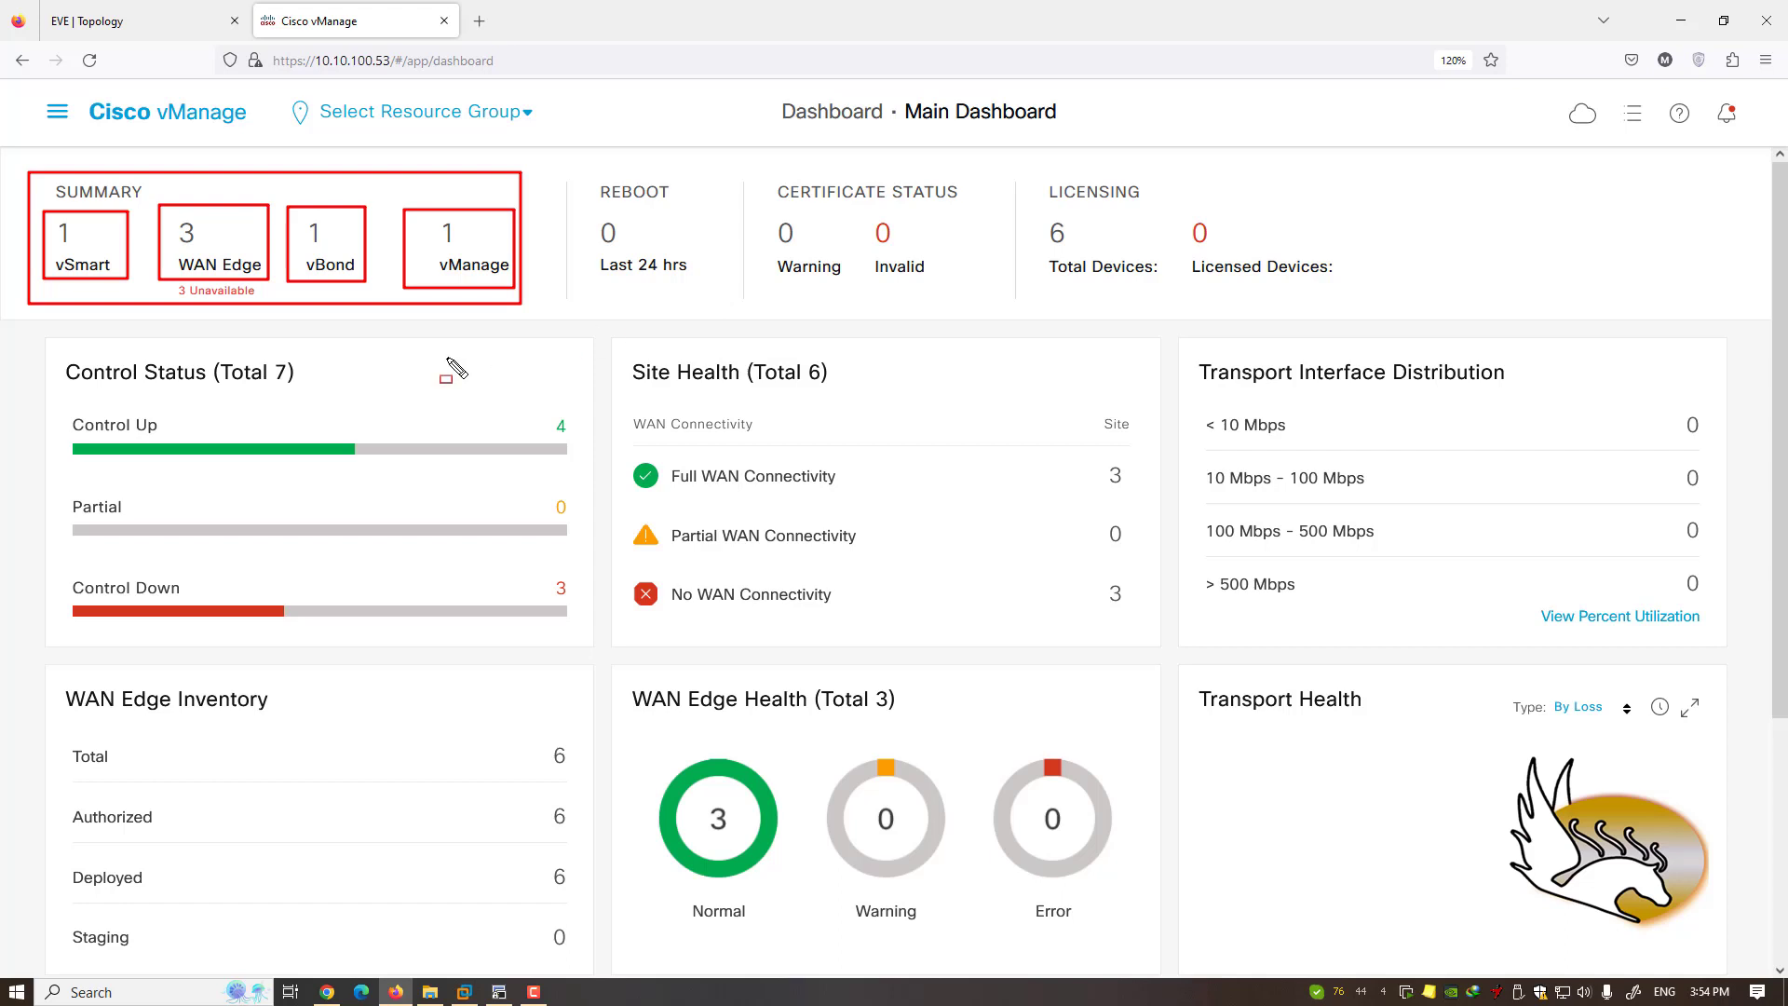
key("Escape")
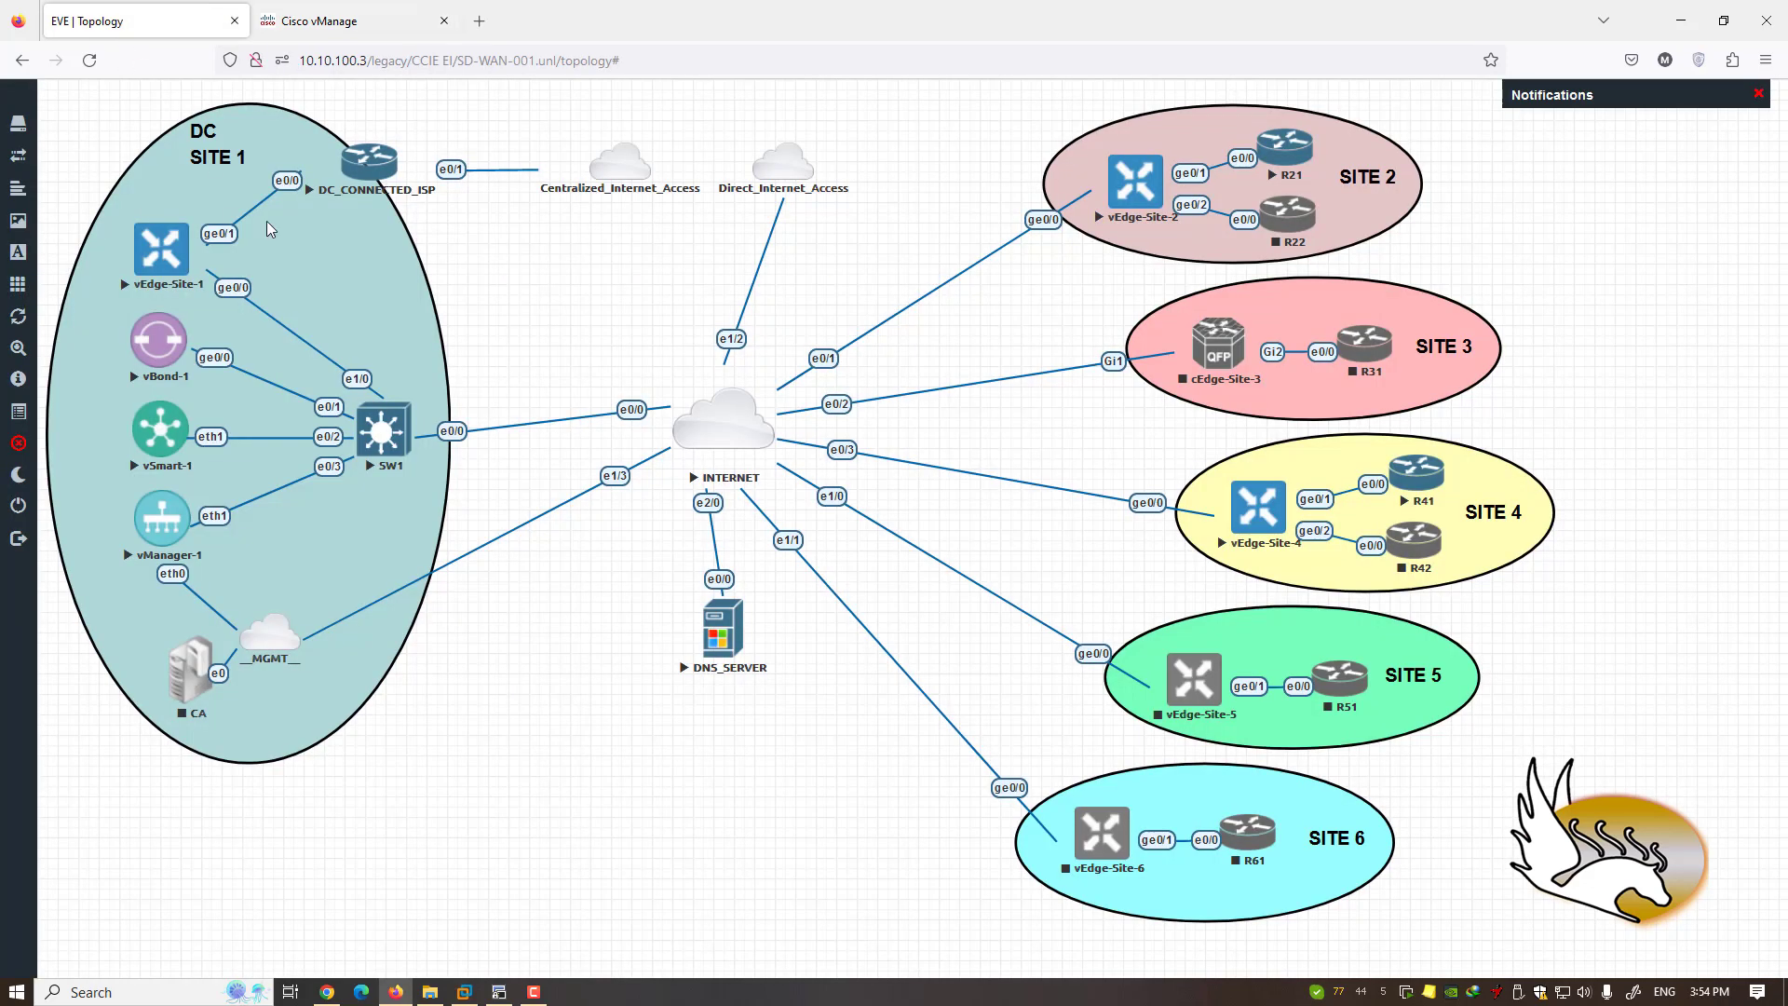
left_click(140, 21)
left_click(346, 20)
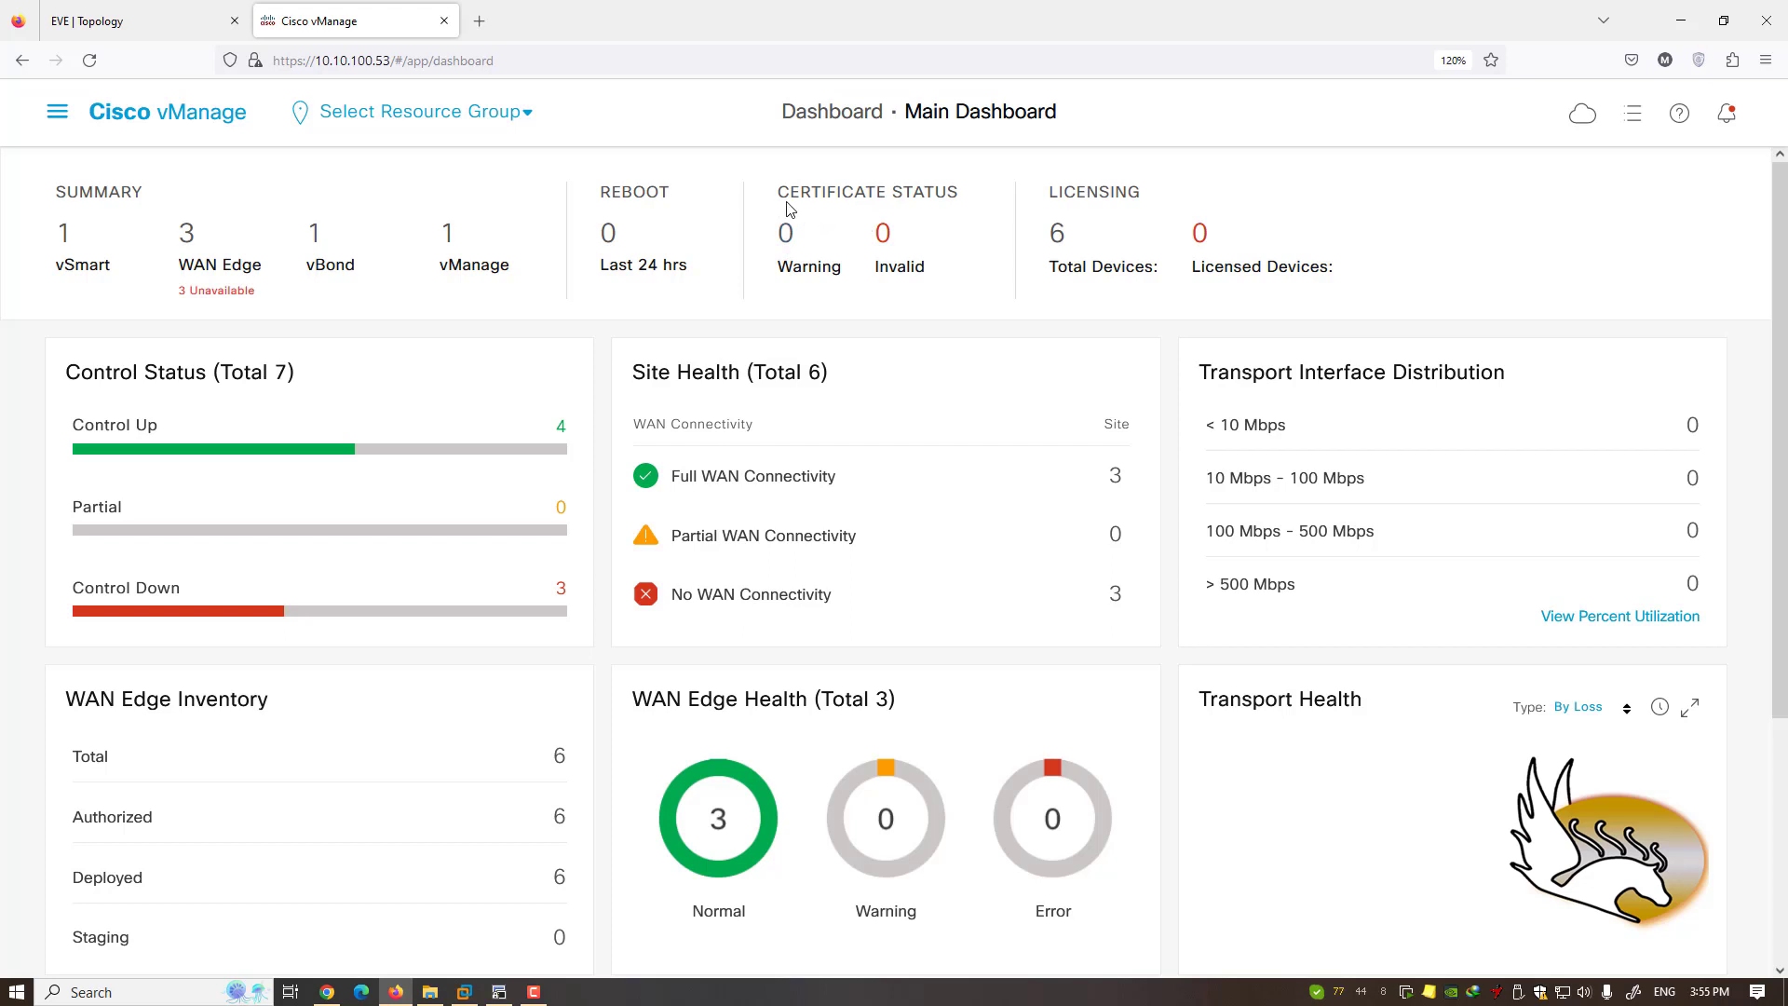
- Highlight the certificate status heading and go to Configuration › Certificates for the WAN Edge List
left_click_drag(779, 201, 963, 197)
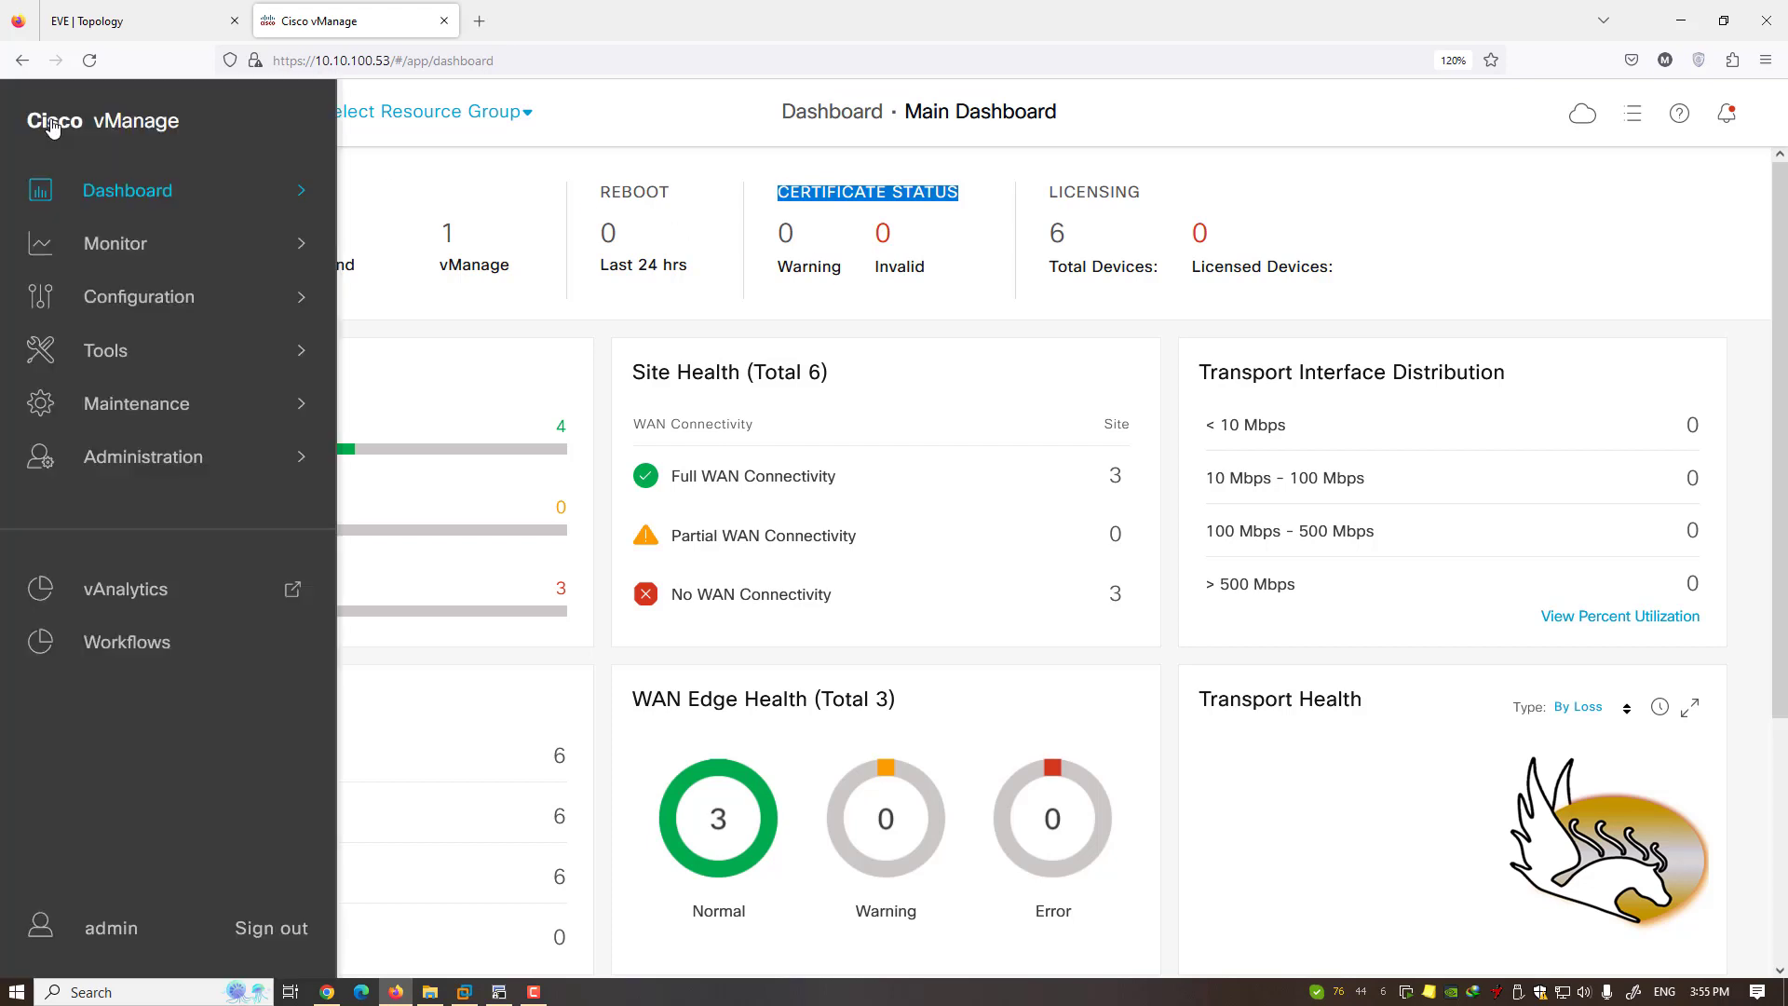
mouse_move(177, 294)
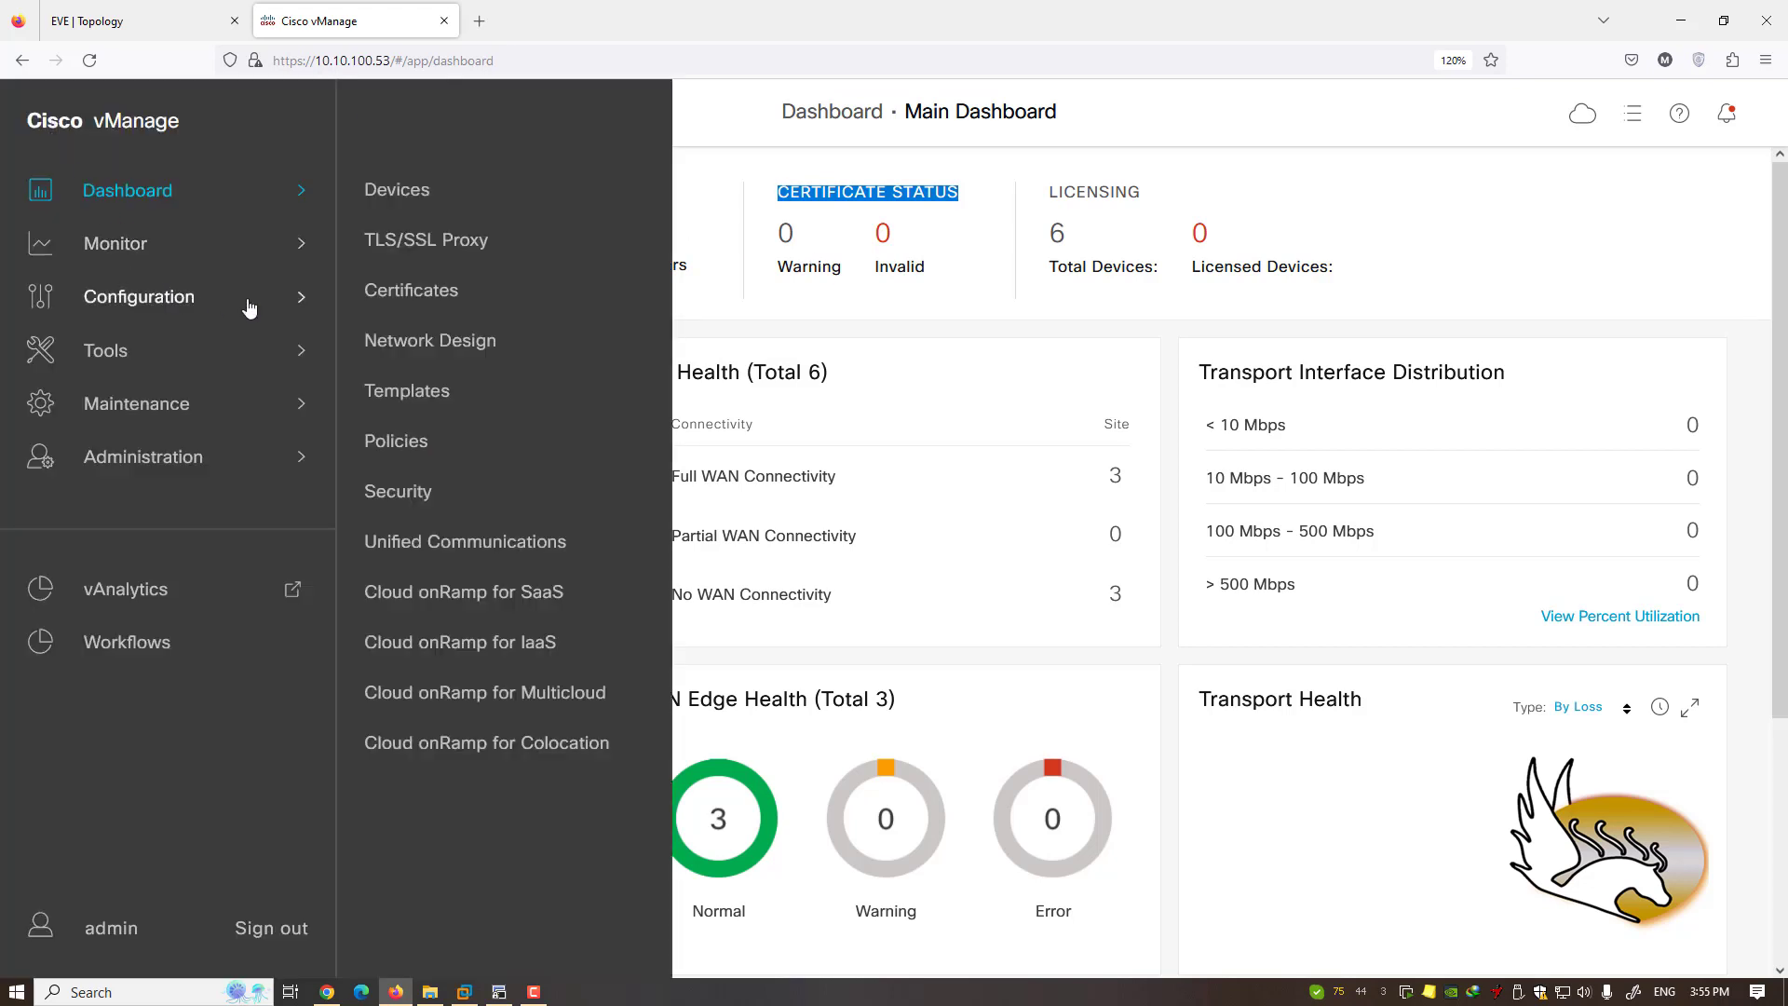
left_click(437, 291)
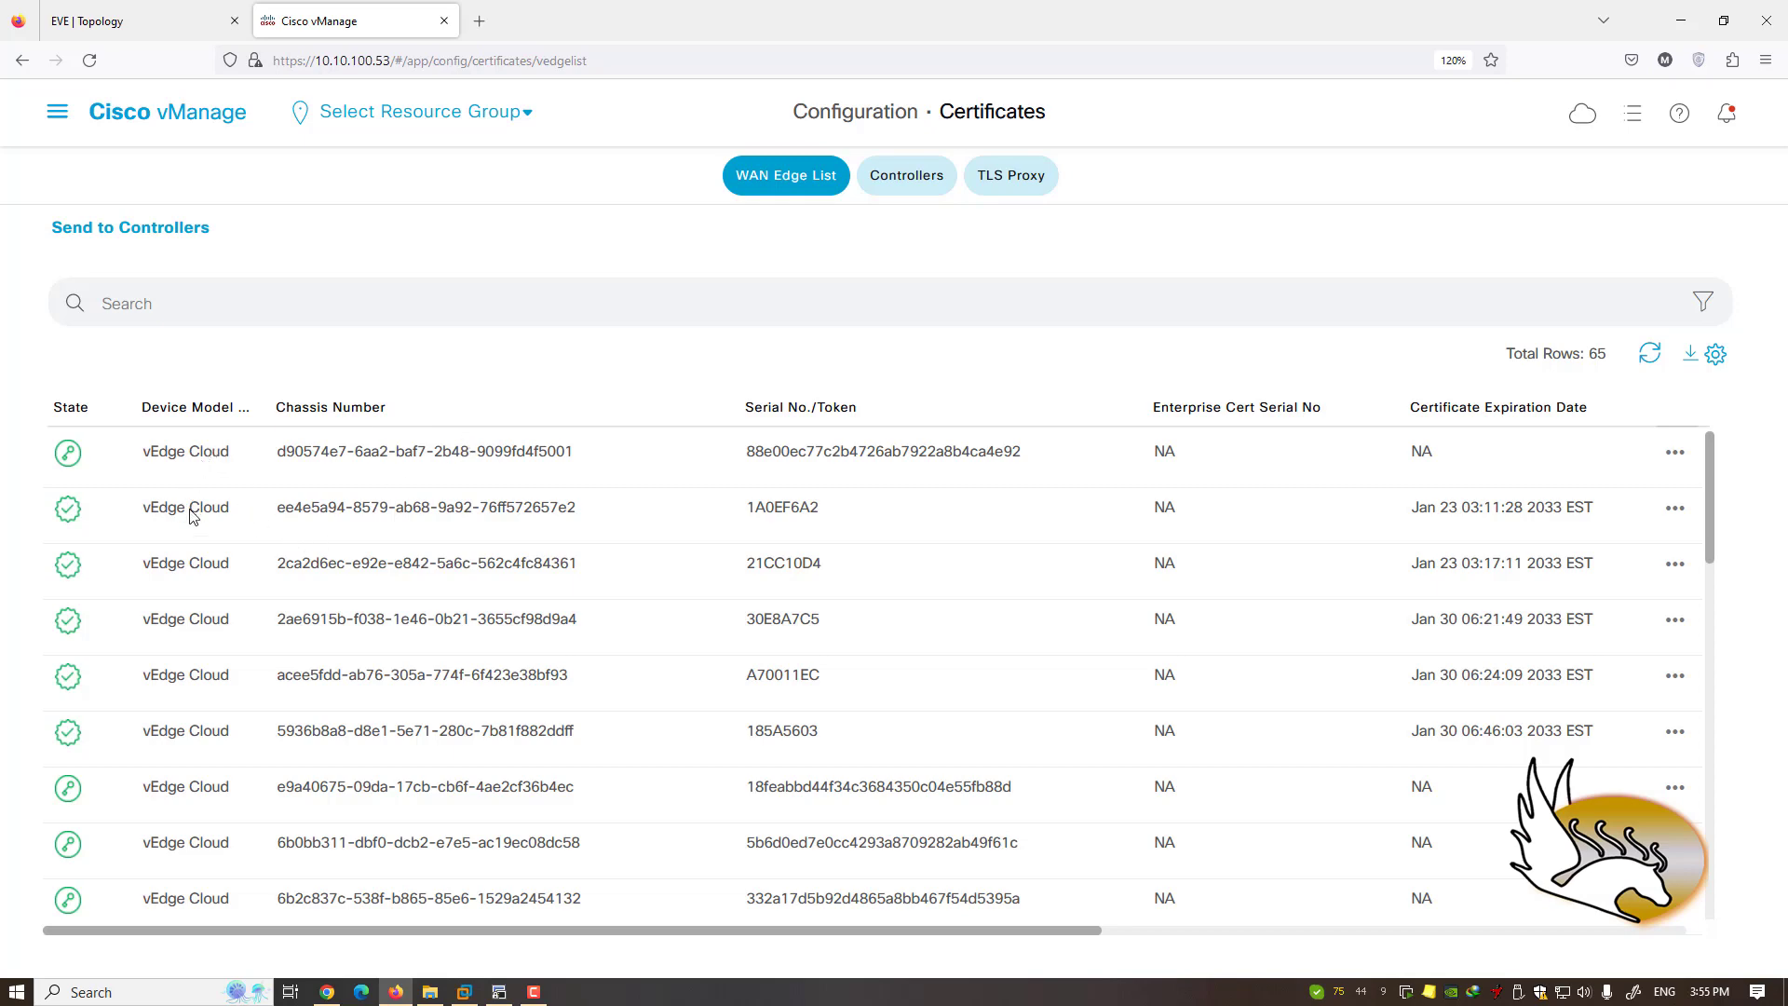
scroll(190, 532, "down", 5)
scroll(190, 532, "down", 12)
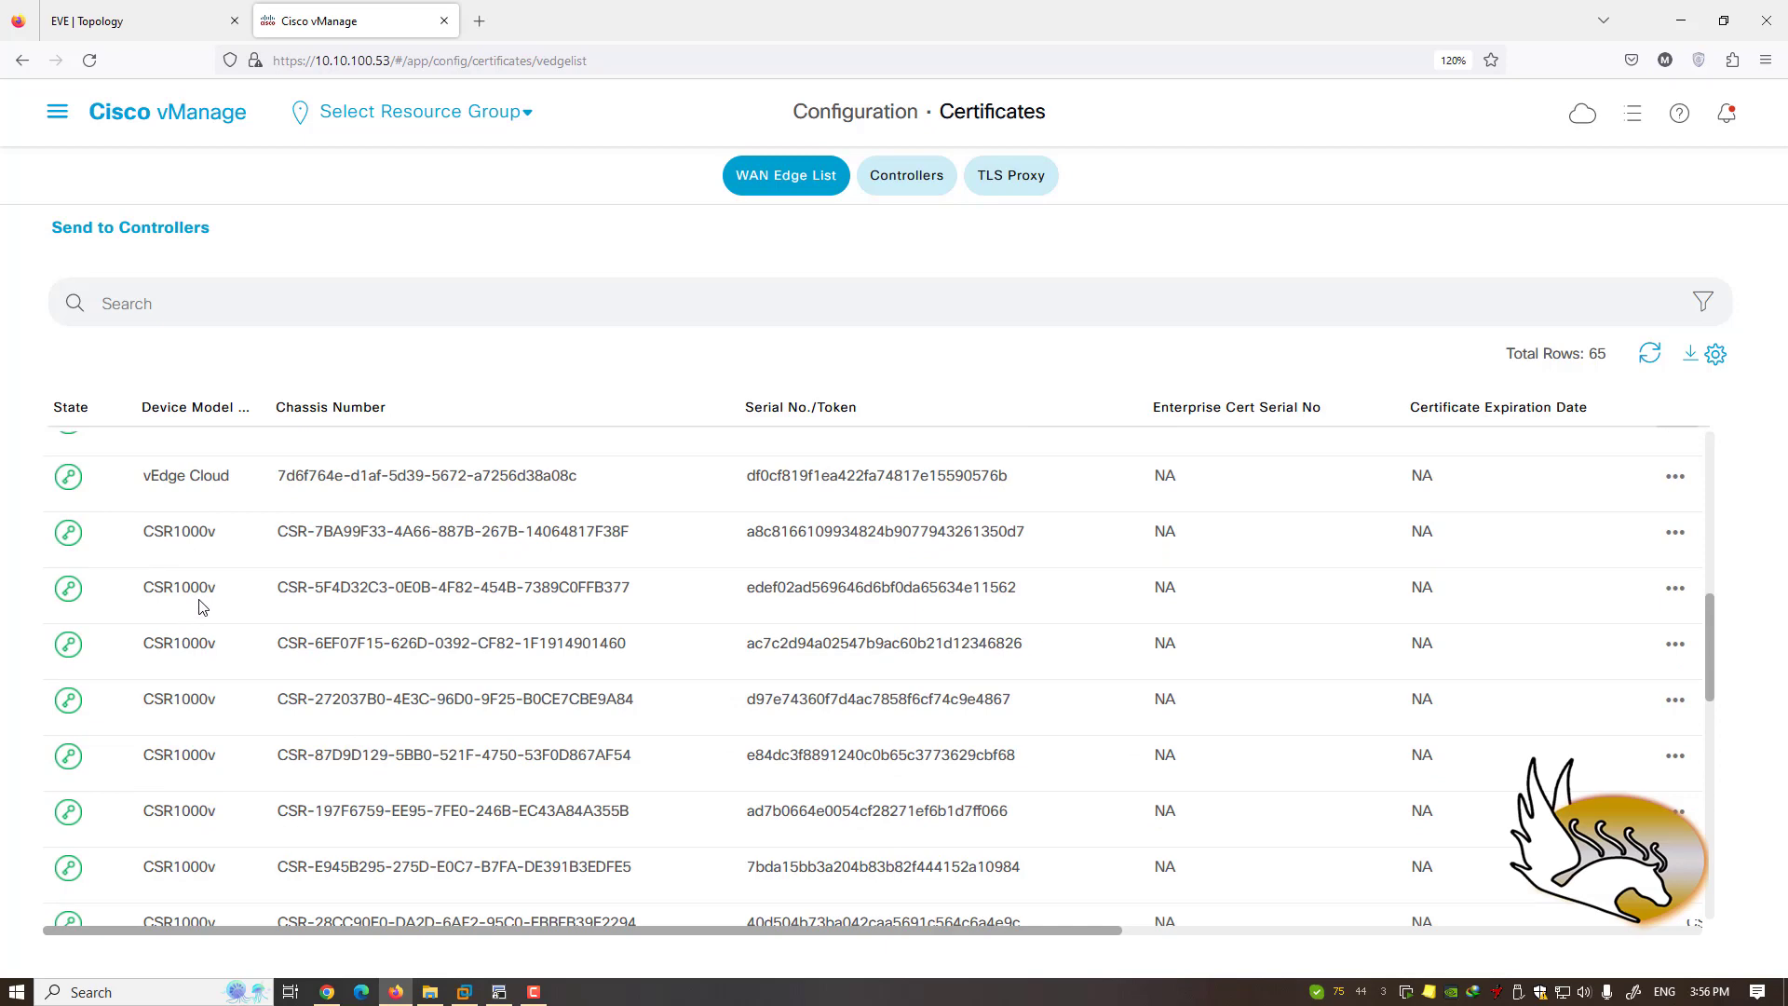
scroll(203, 610, "down", 5)
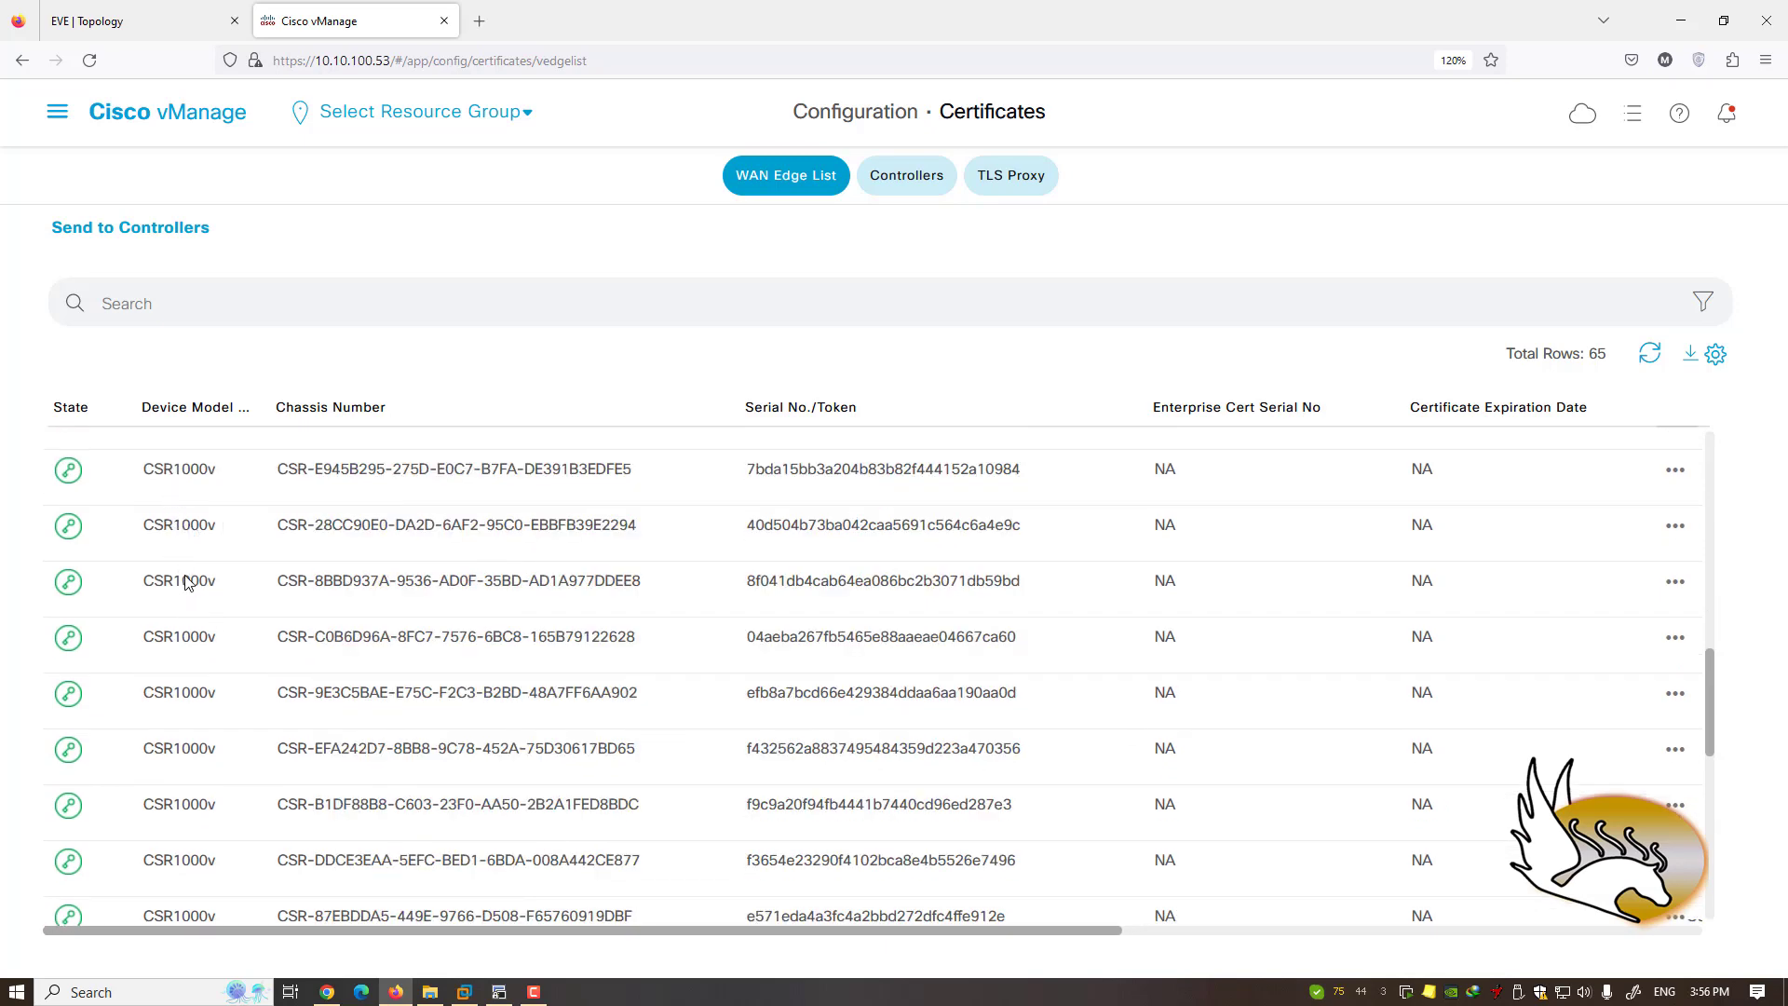
scroll(192, 582, "down", 3)
scroll(186, 694, "down", 3)
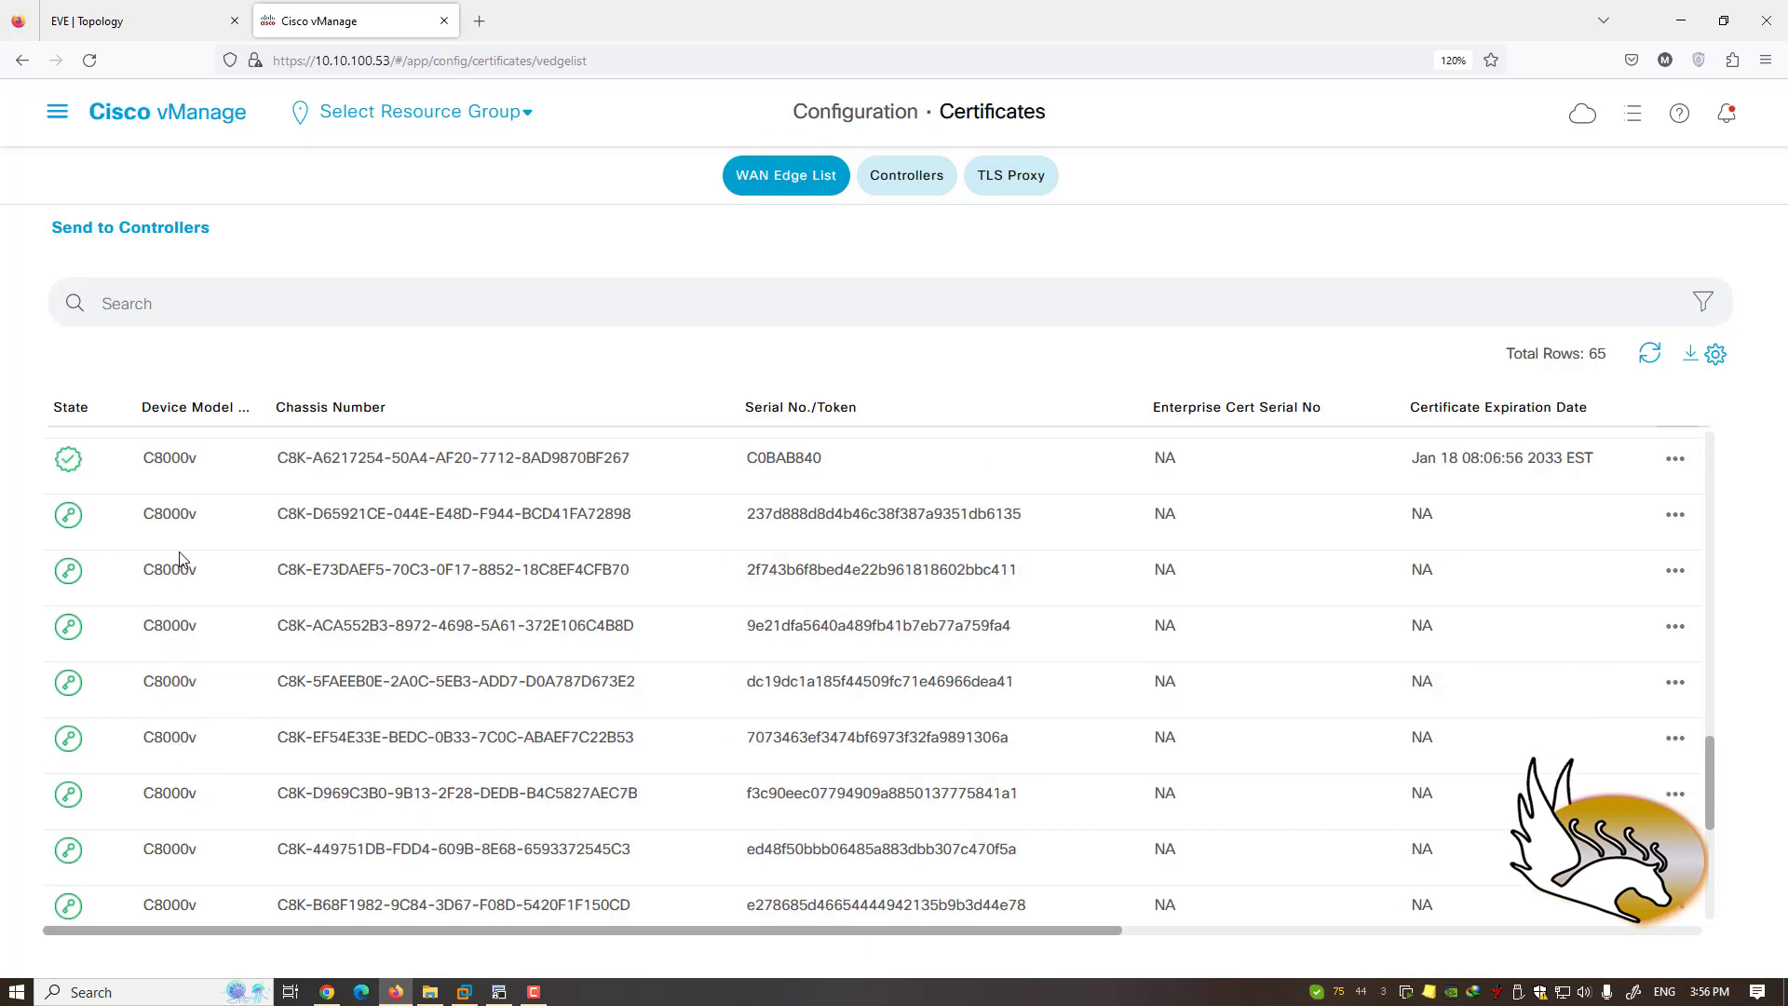
scroll(176, 559, "up", 3)
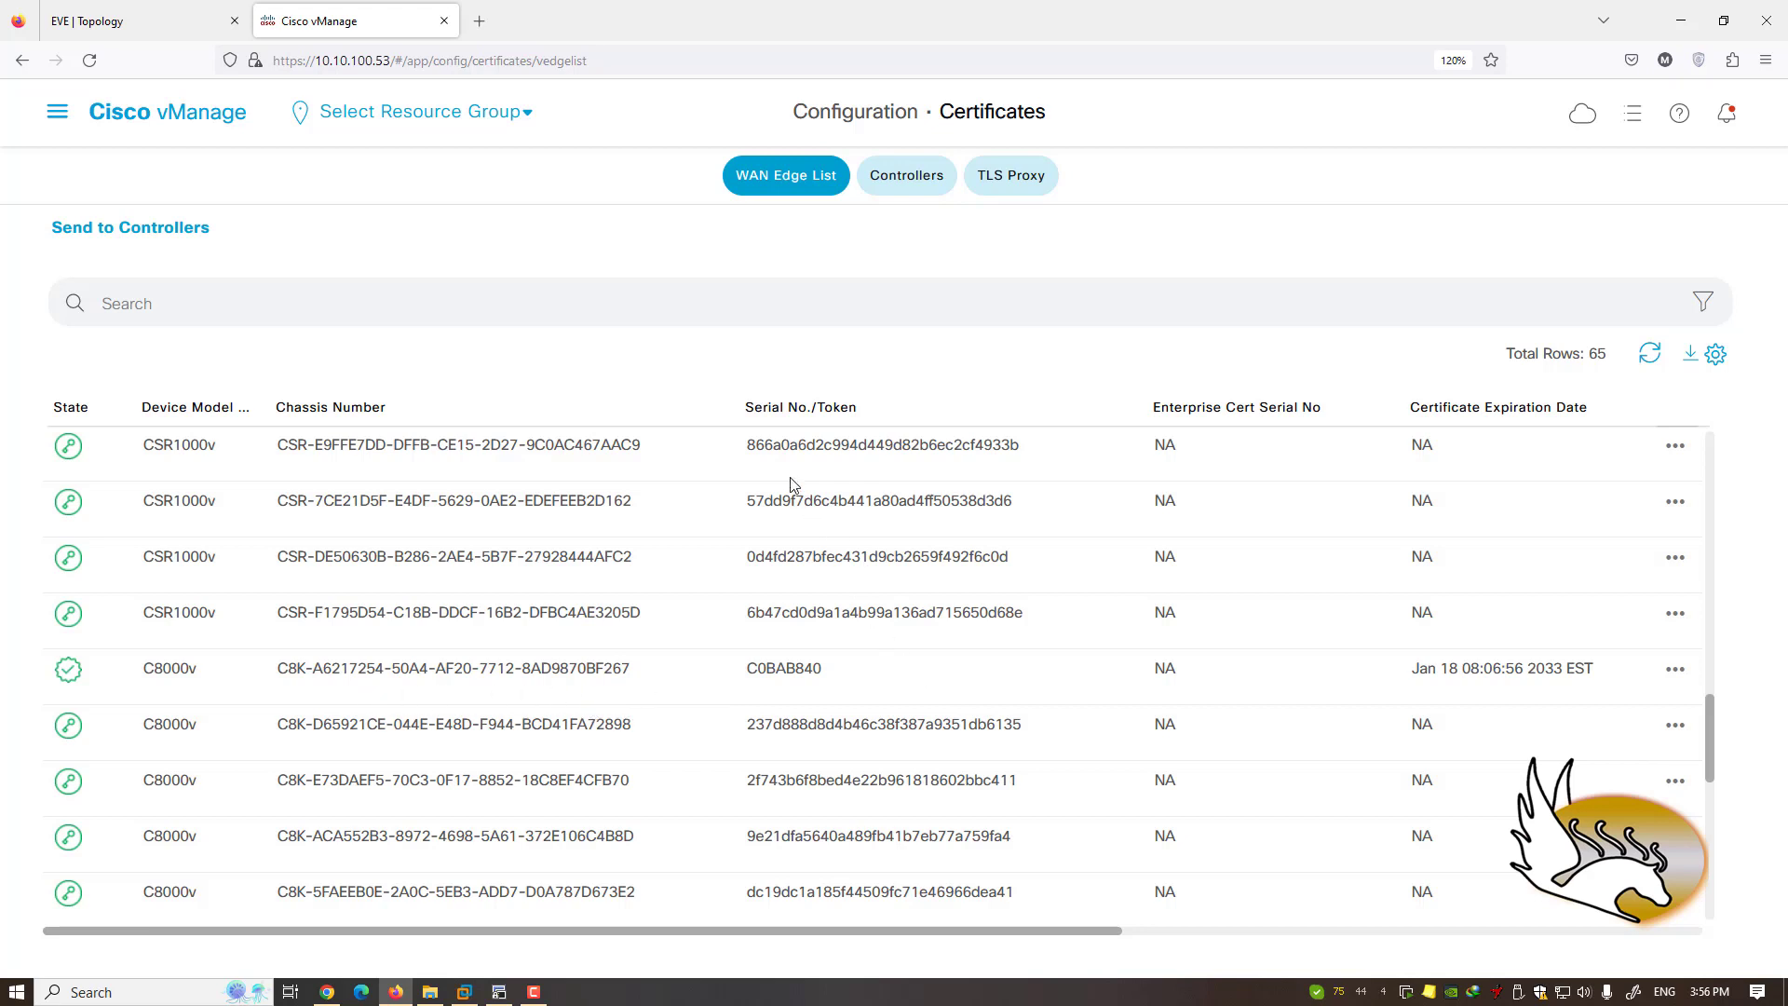
left_click_drag(746, 622, 1029, 628)
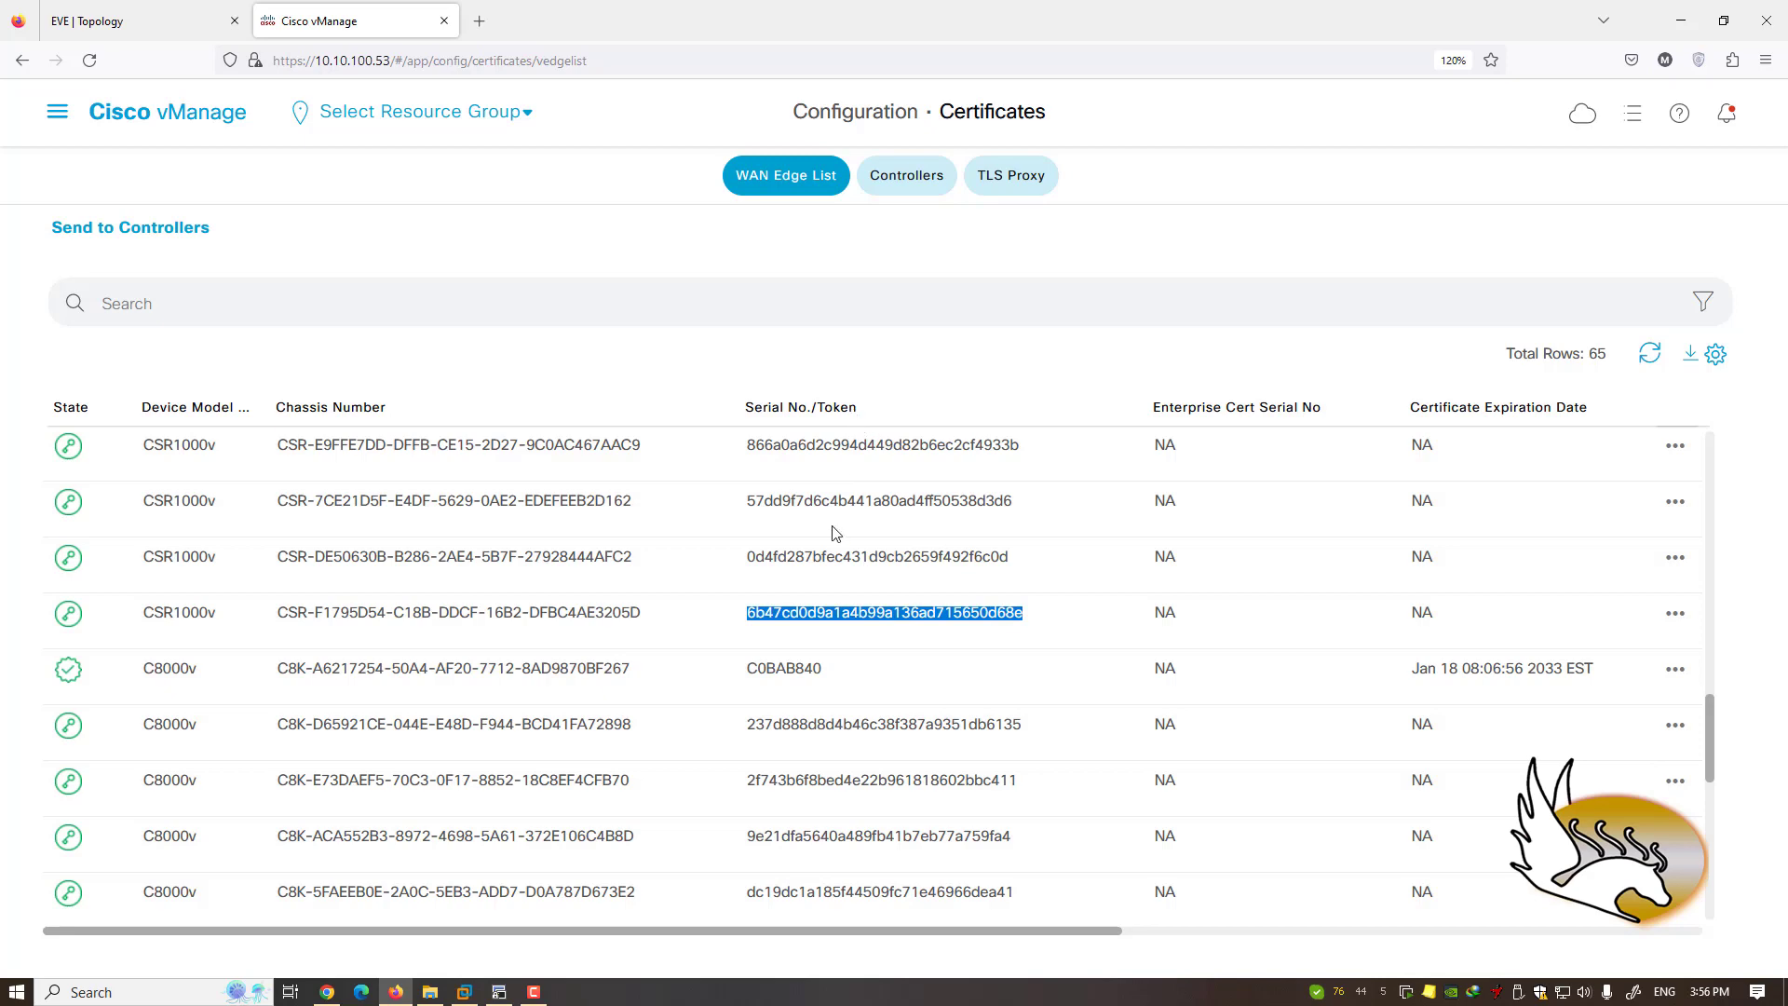
left_click_drag(823, 673, 748, 677)
left_click_drag(863, 932, 1261, 898)
left_click(1188, 673)
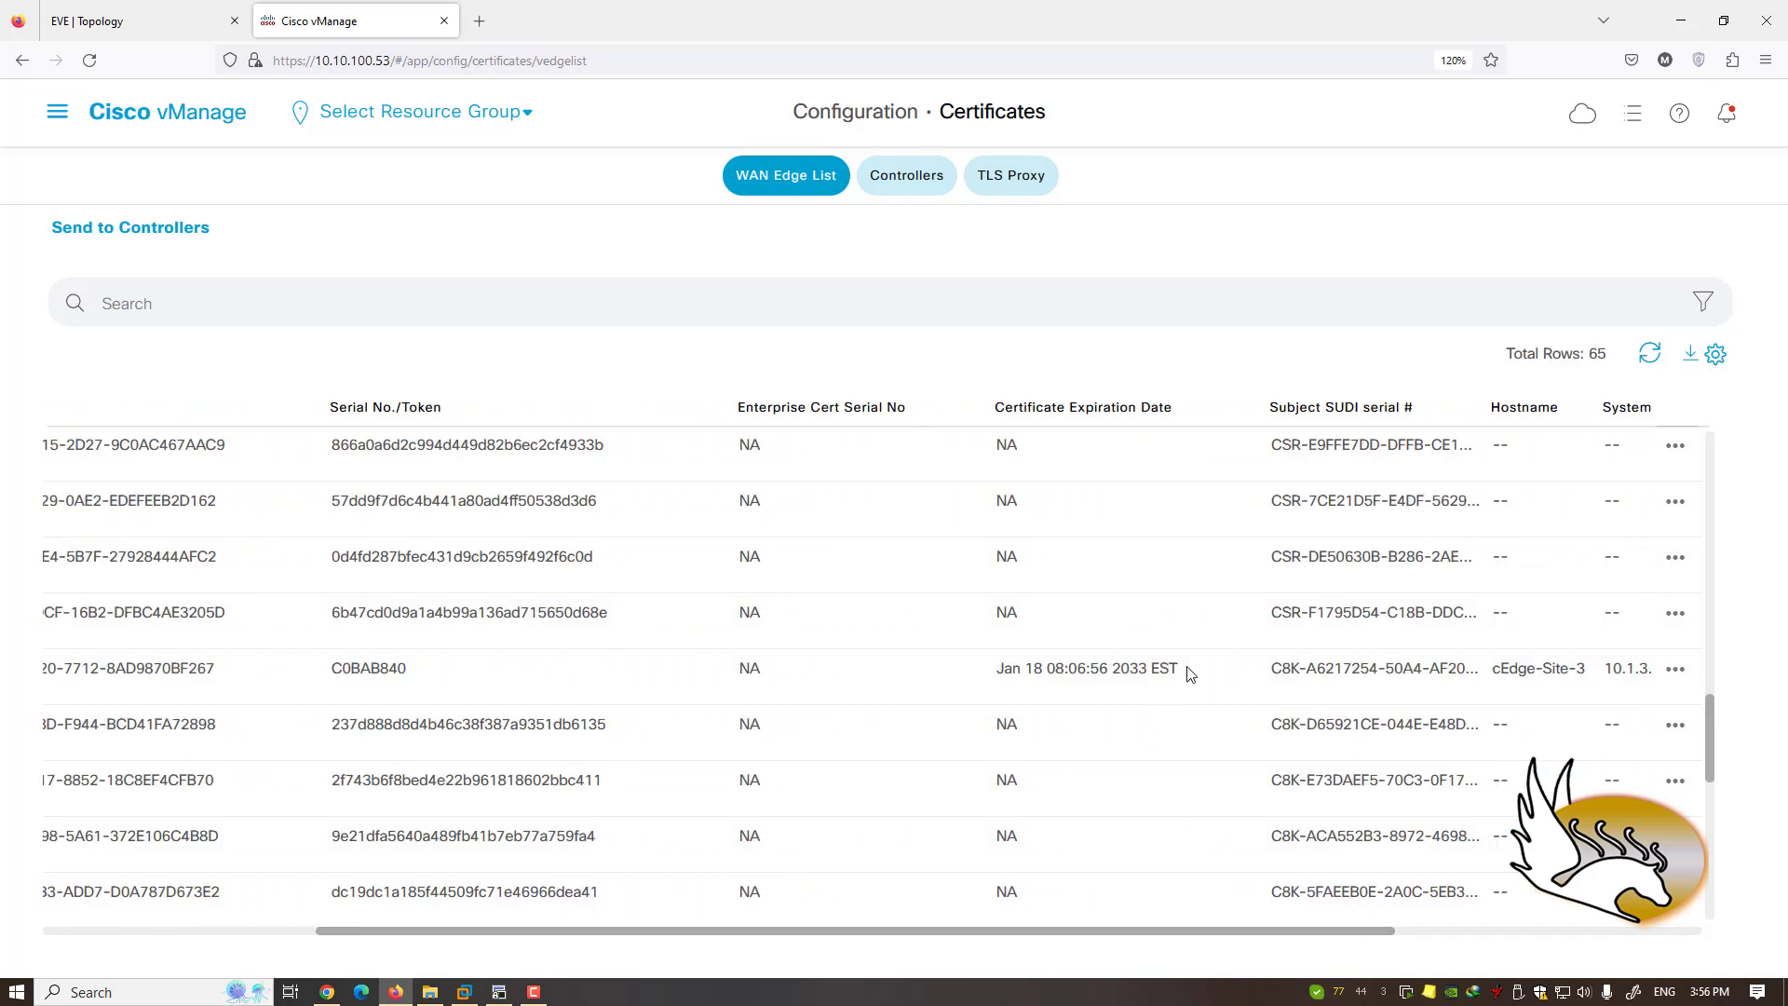
left_click_drag(1188, 672, 968, 685)
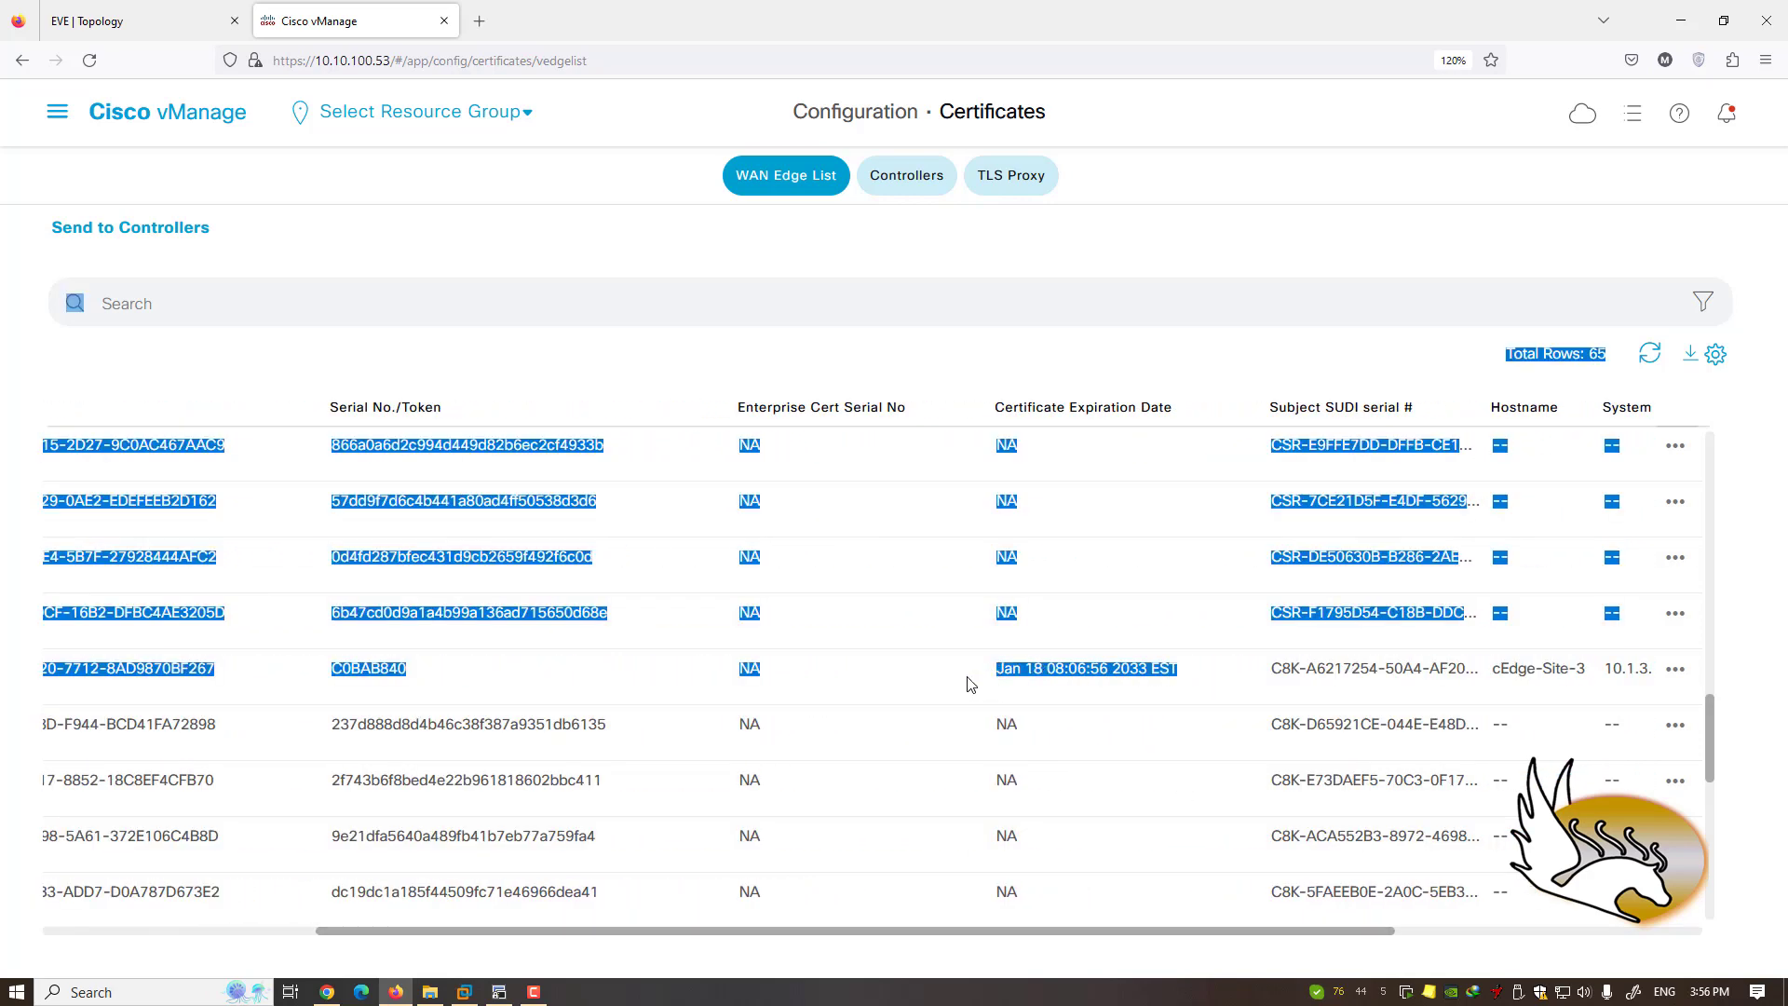
left_click(970, 684)
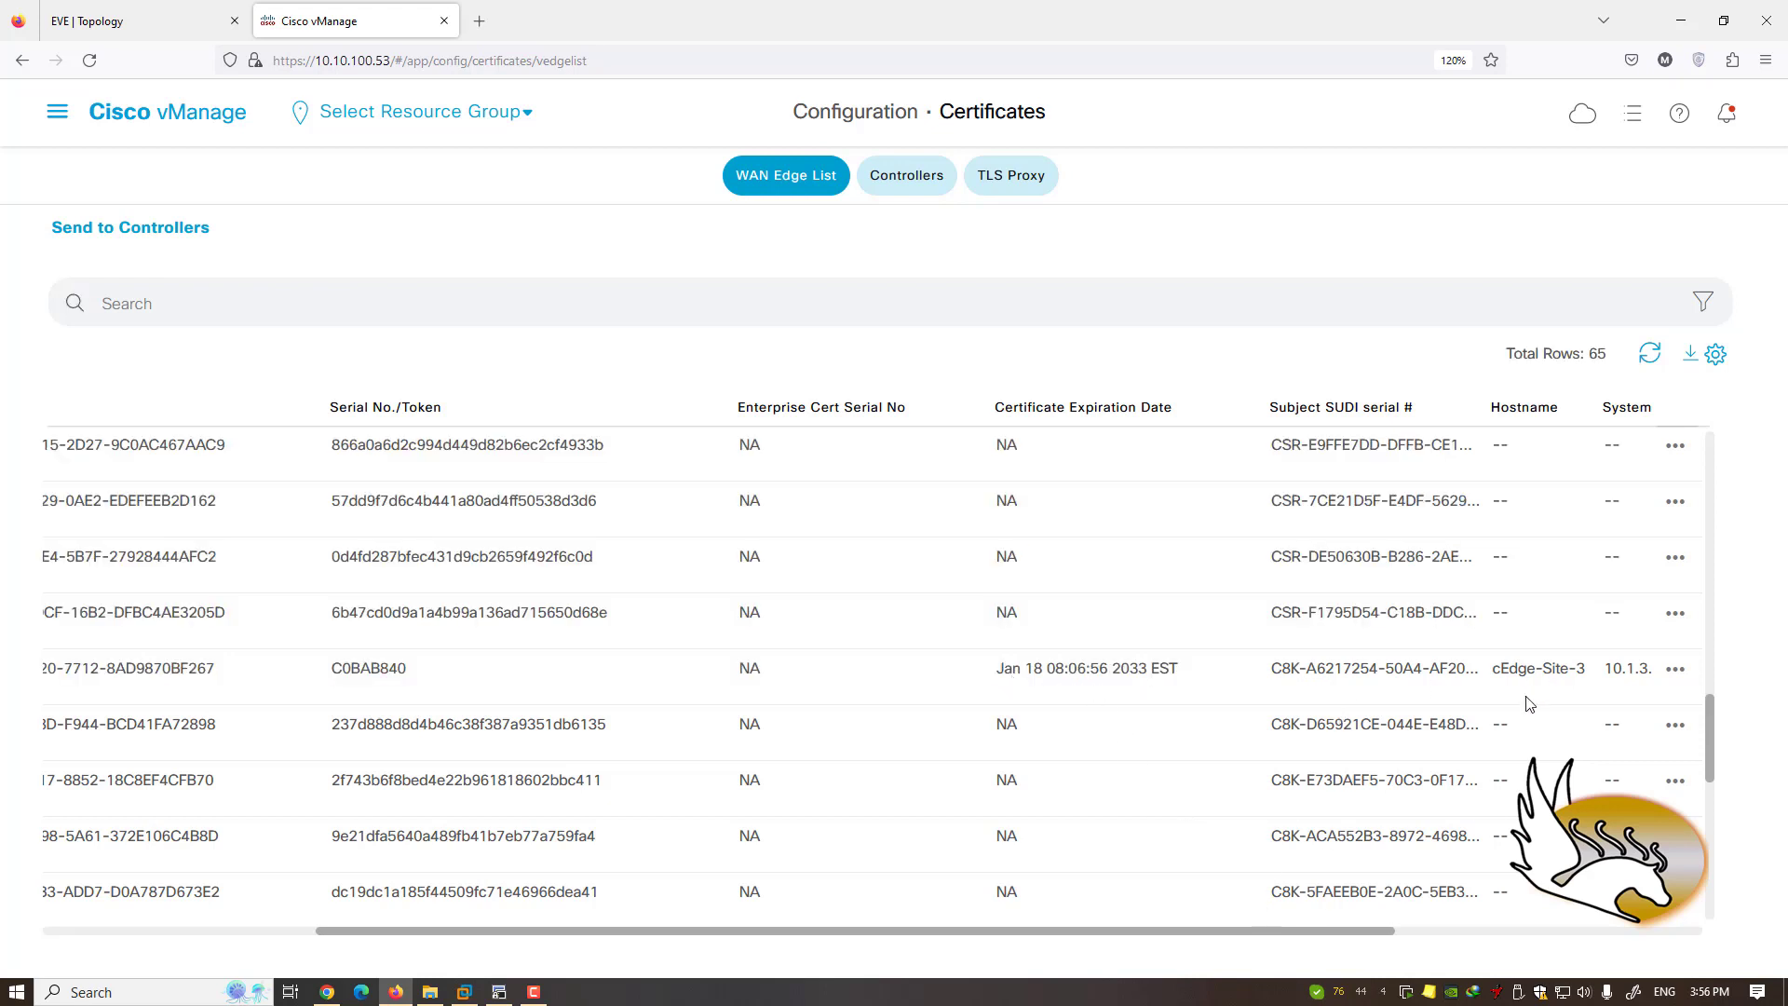
left_click_drag(1382, 930, 1549, 924)
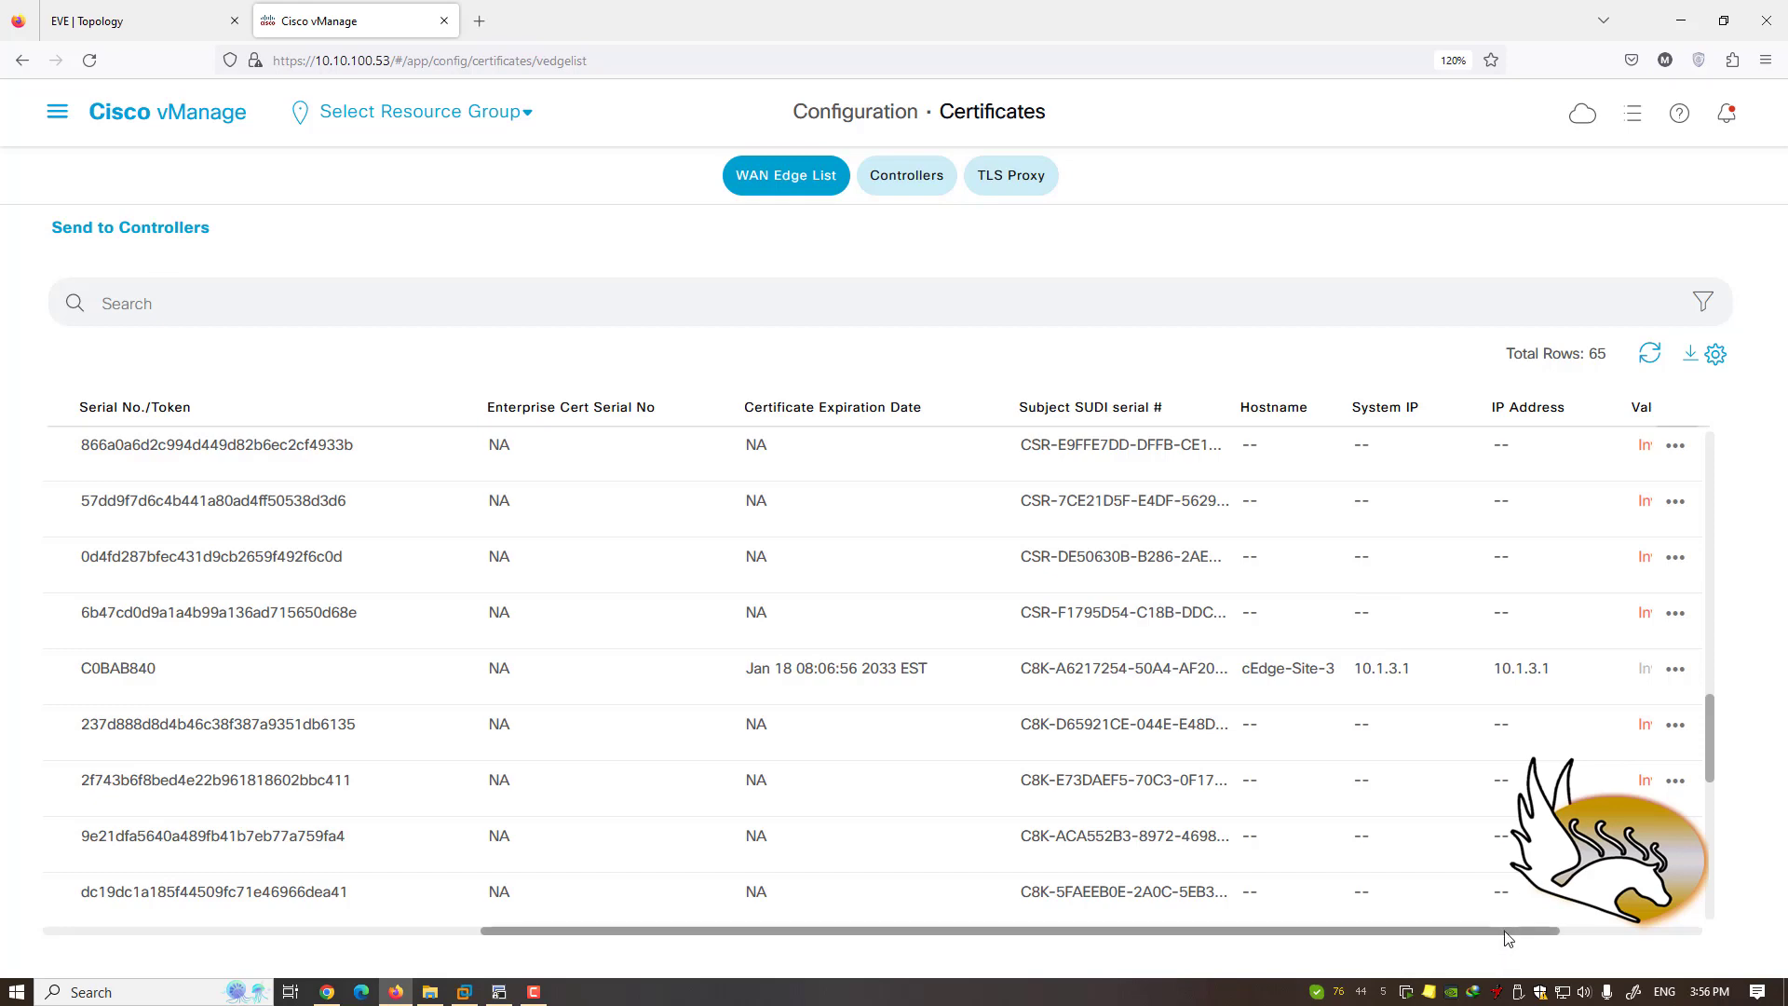
left_click_drag(1505, 930, 1636, 931)
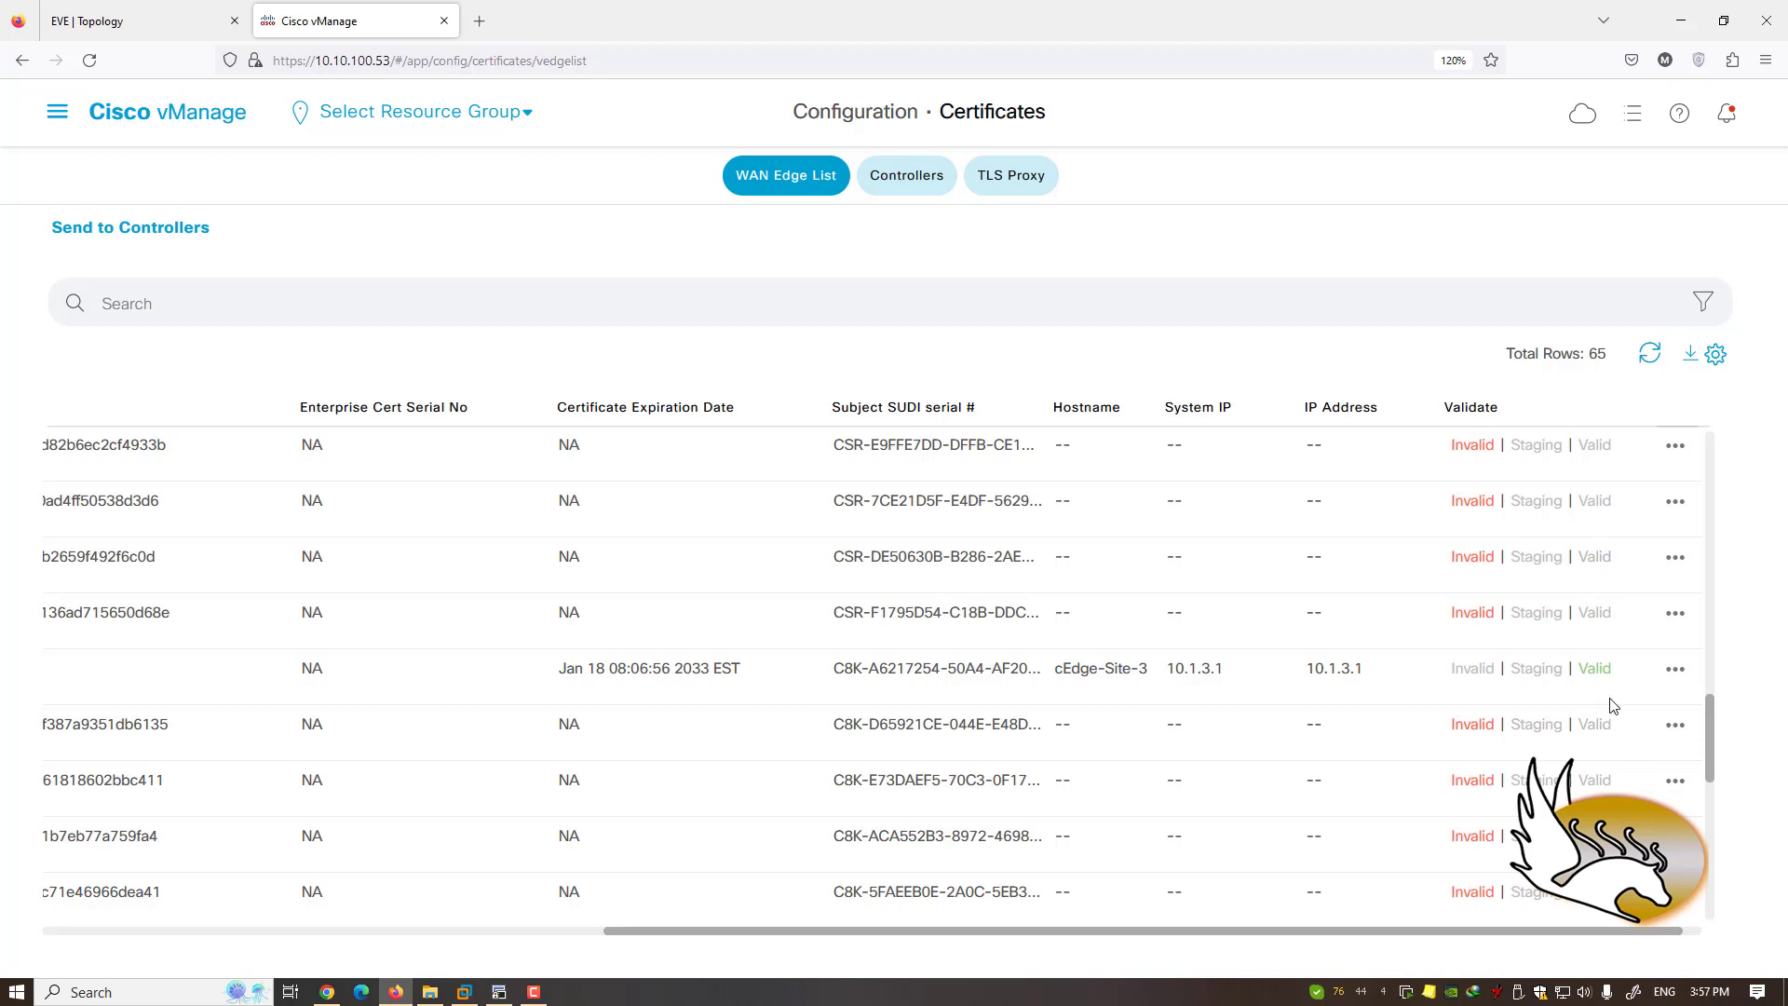
scroll(1614, 705, "up", 2)
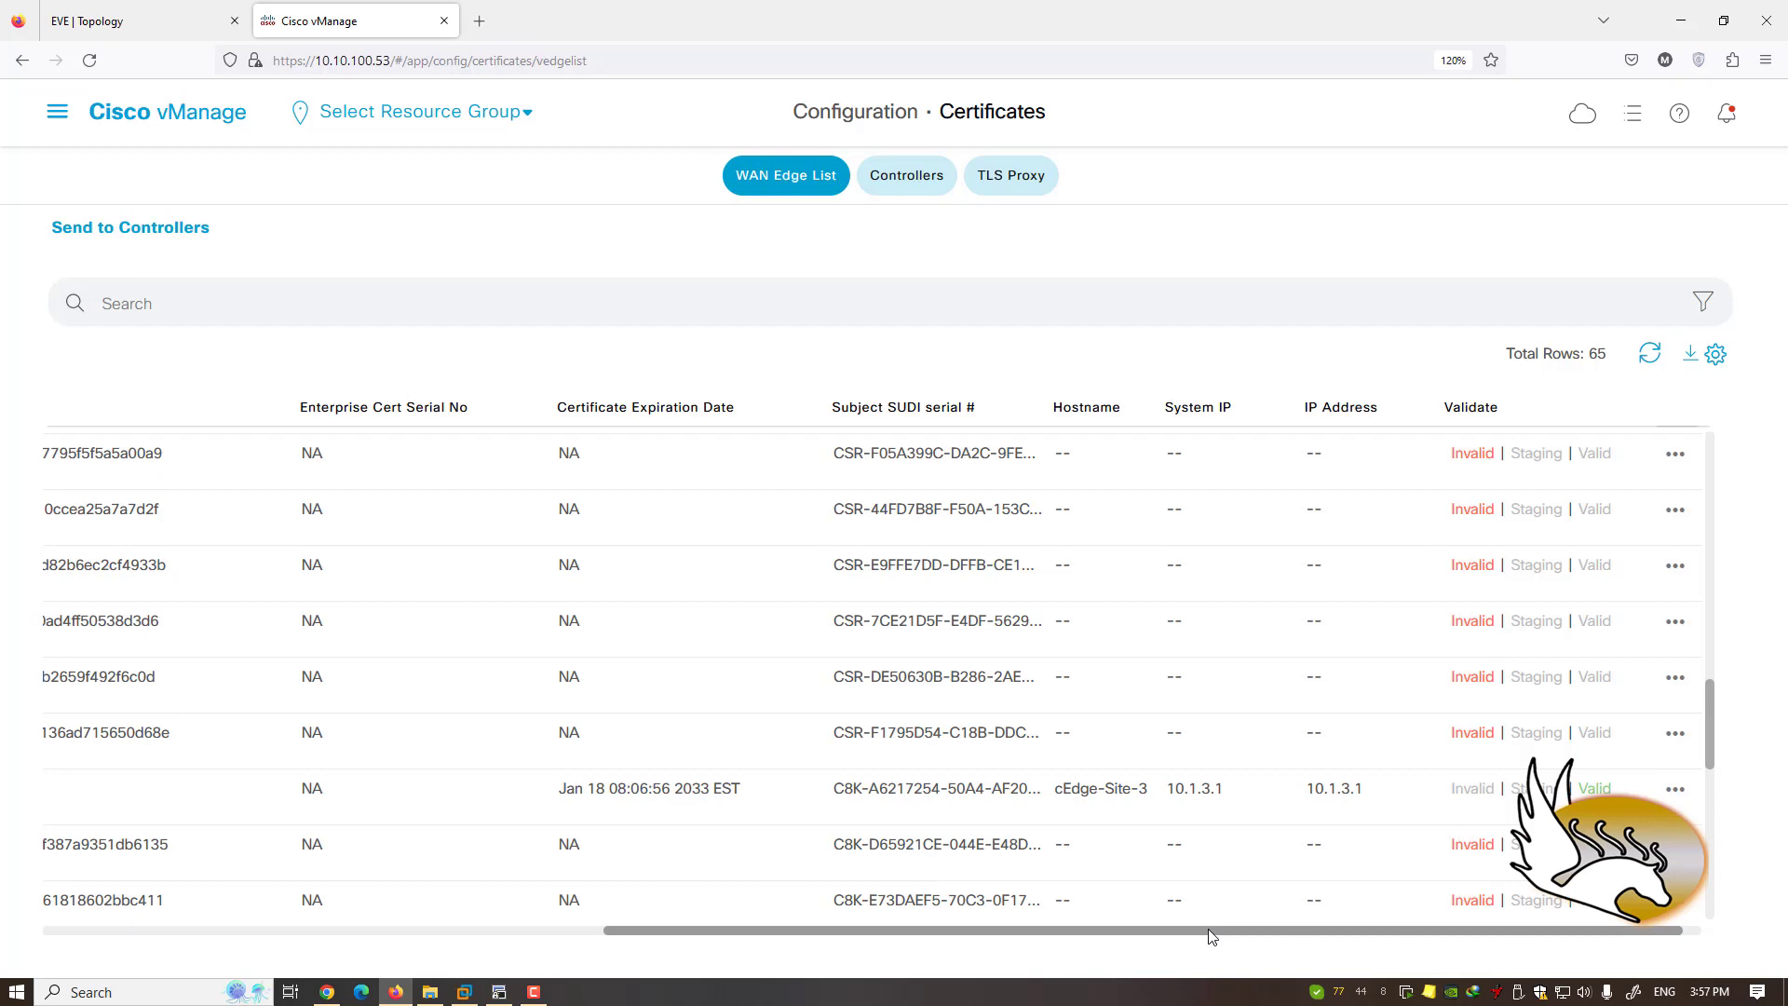
left_click_drag(1208, 934, 570, 922)
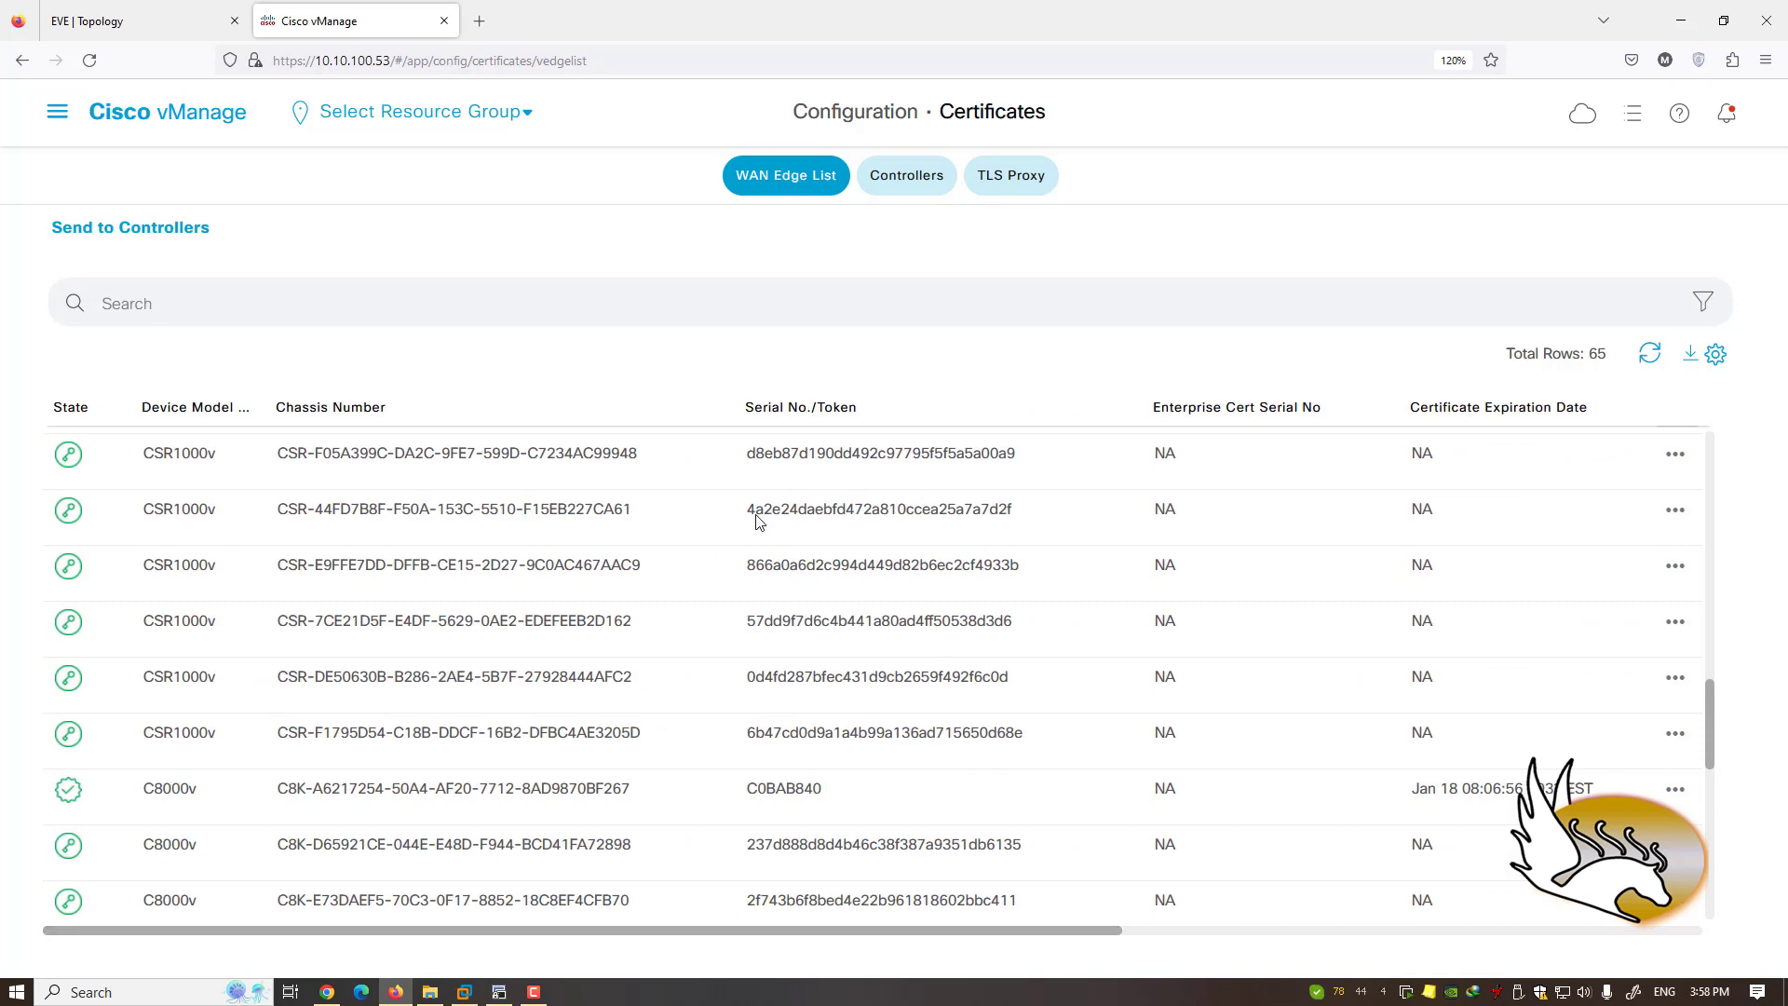
- Show the Controllers certificates, select vBond's certificate serial, and return to the EVE-NG topology
left_click(911, 179)
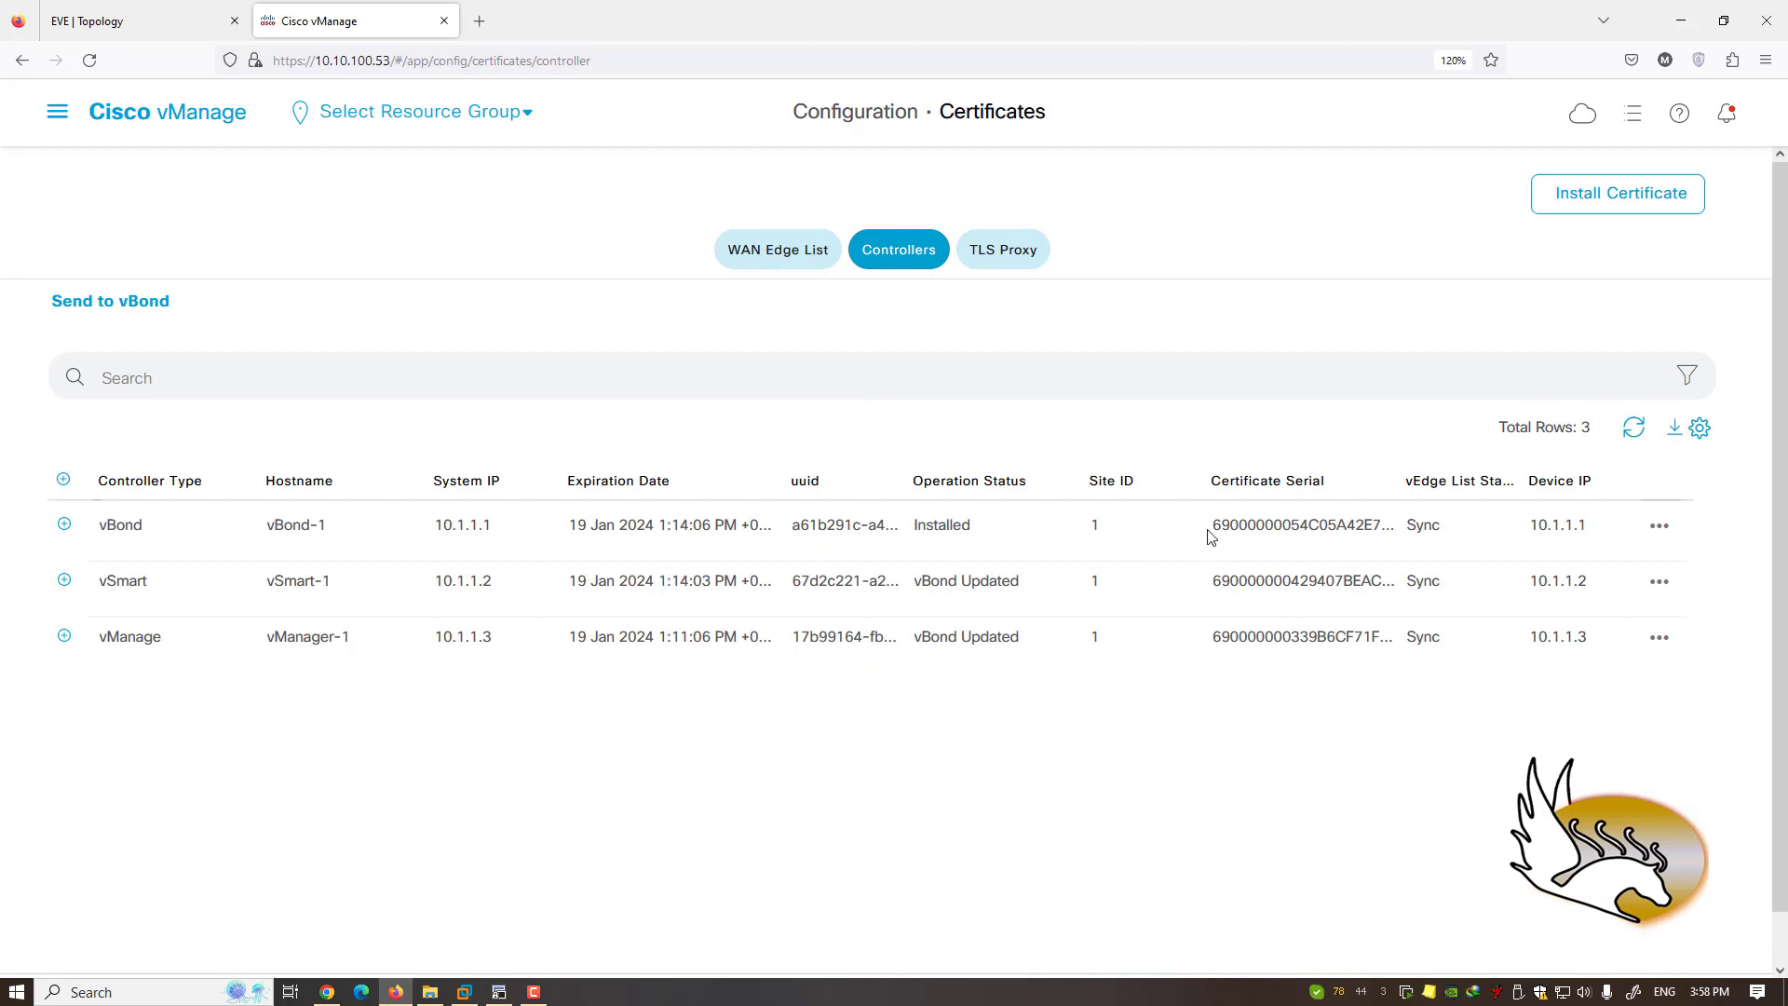
left_click_drag(1210, 527, 1384, 538)
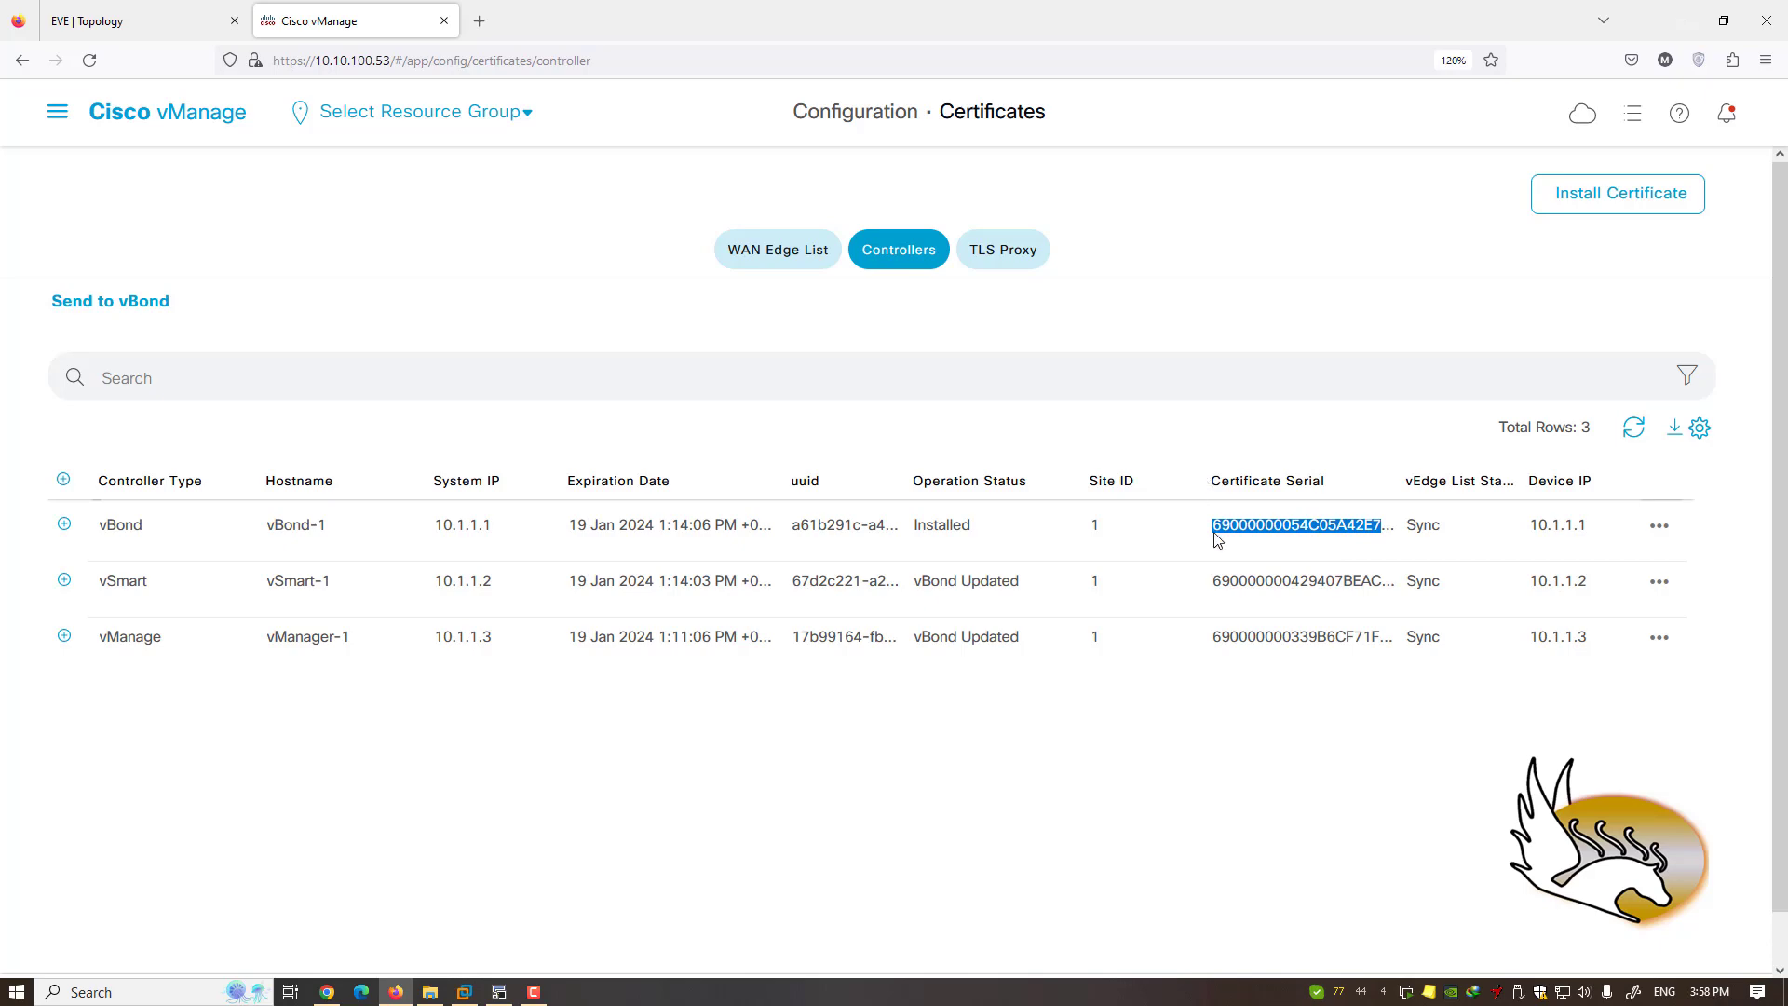
left_click(110, 30)
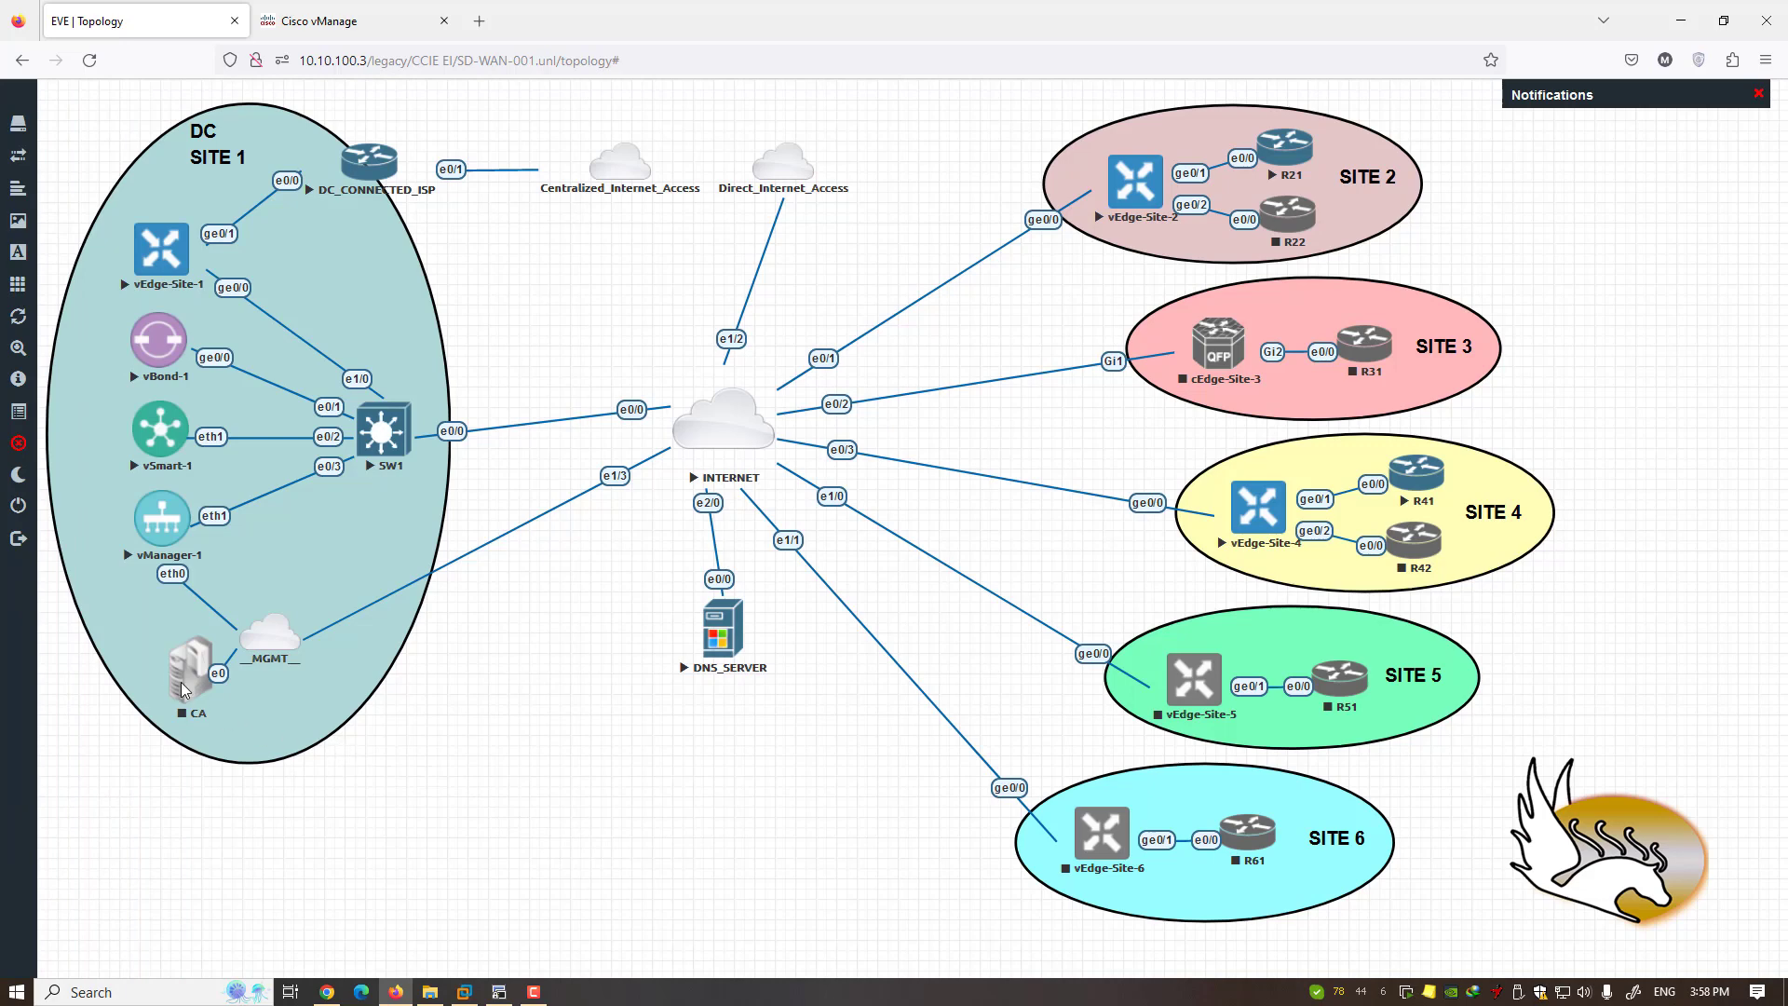
- Sketch four red boxes below the INTERNET cloud and strike a line through the left one
left_click_drag(123, 621, 250, 736)
left_click_drag(559, 616, 583, 660)
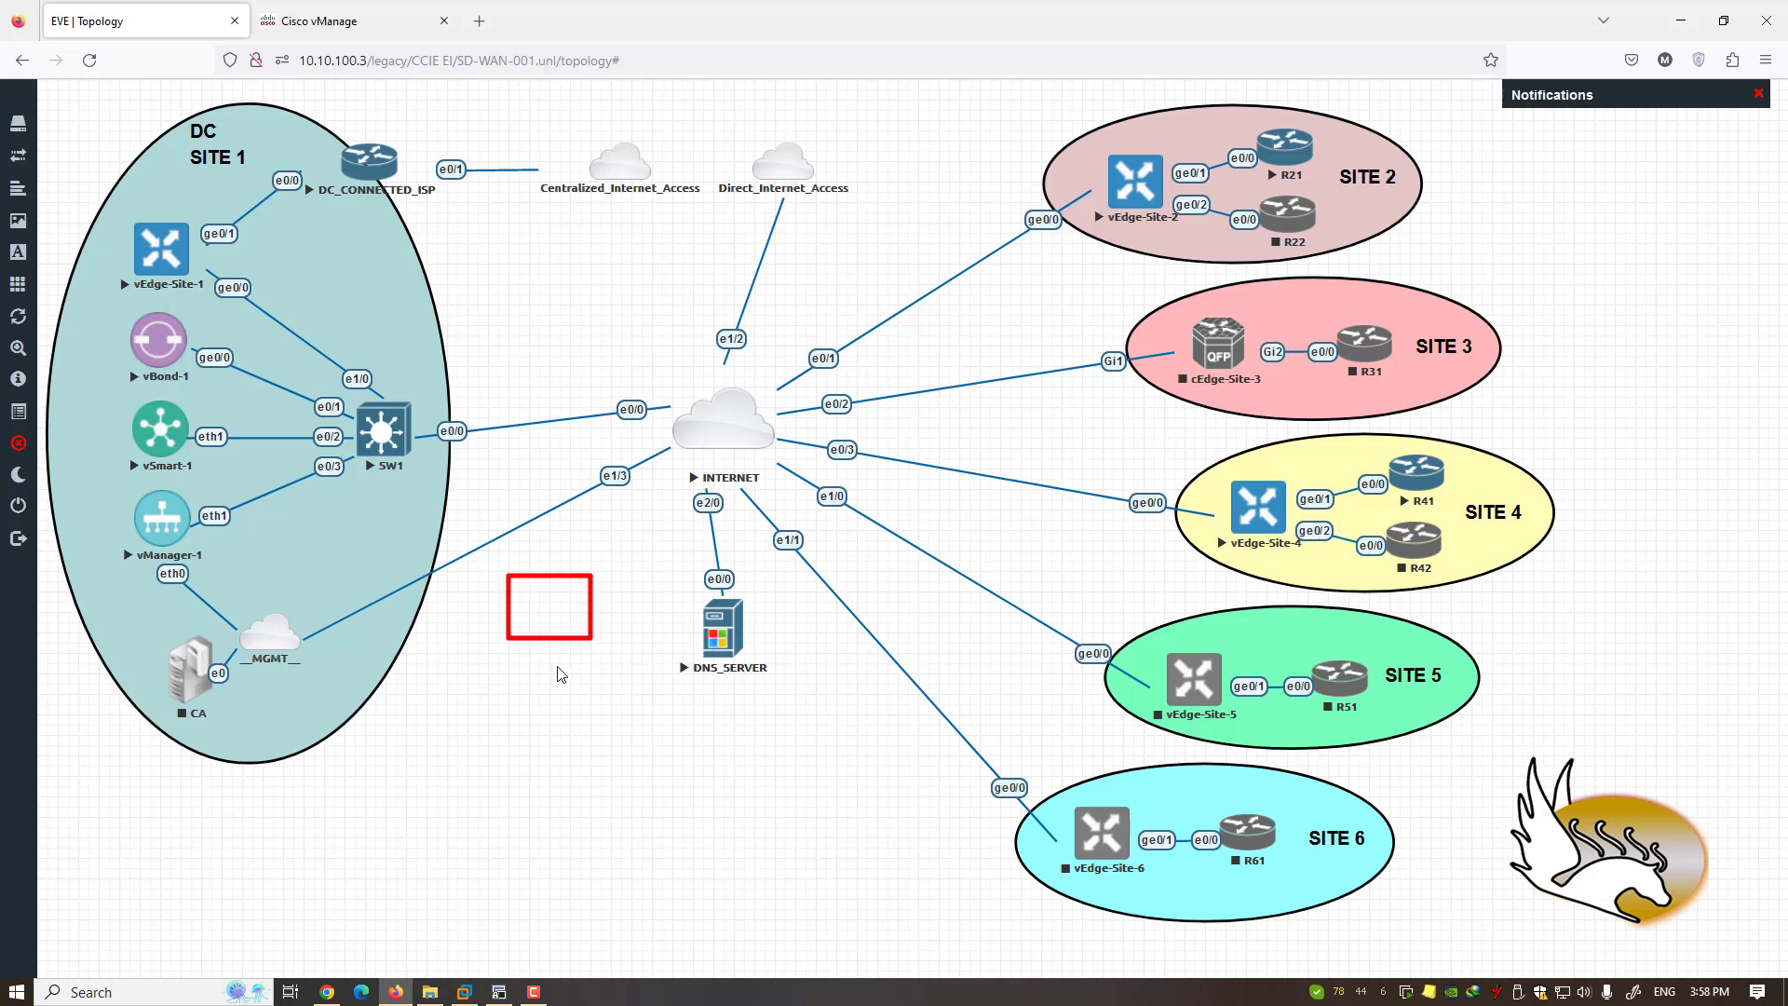
left_click(474, 747)
left_click_drag(503, 782, 528, 839)
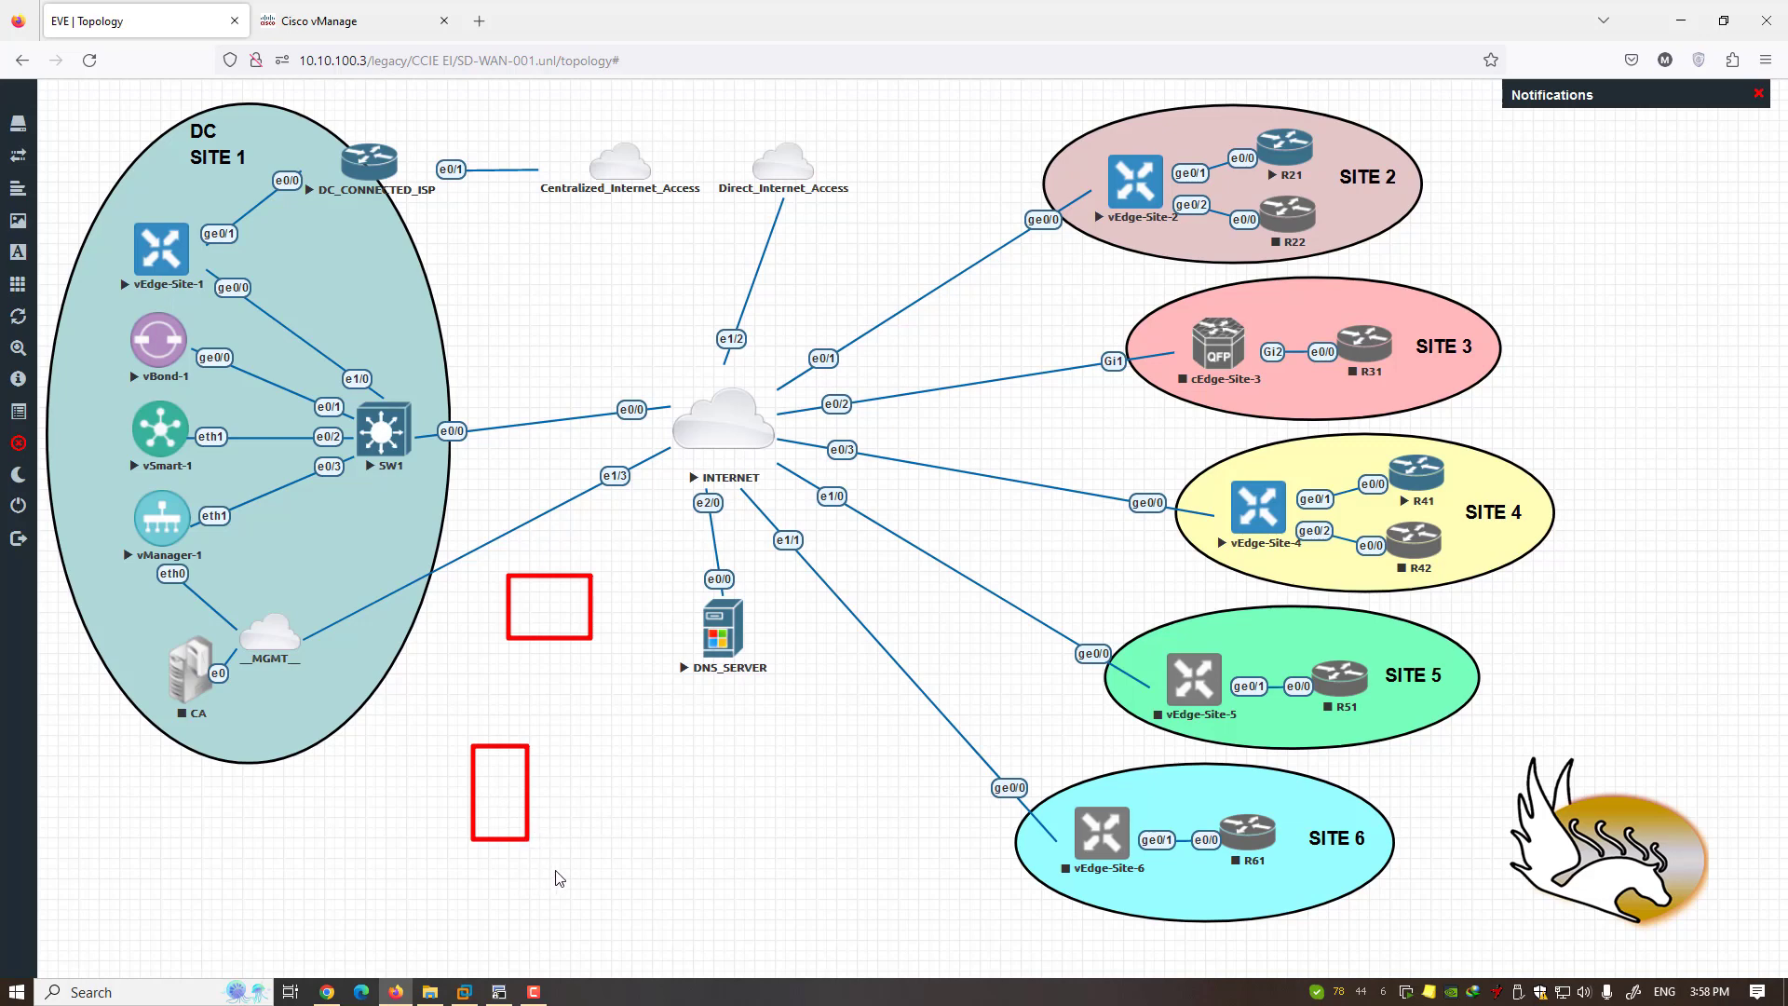
left_click_drag(560, 865, 602, 956)
left_click_drag(640, 855, 682, 953)
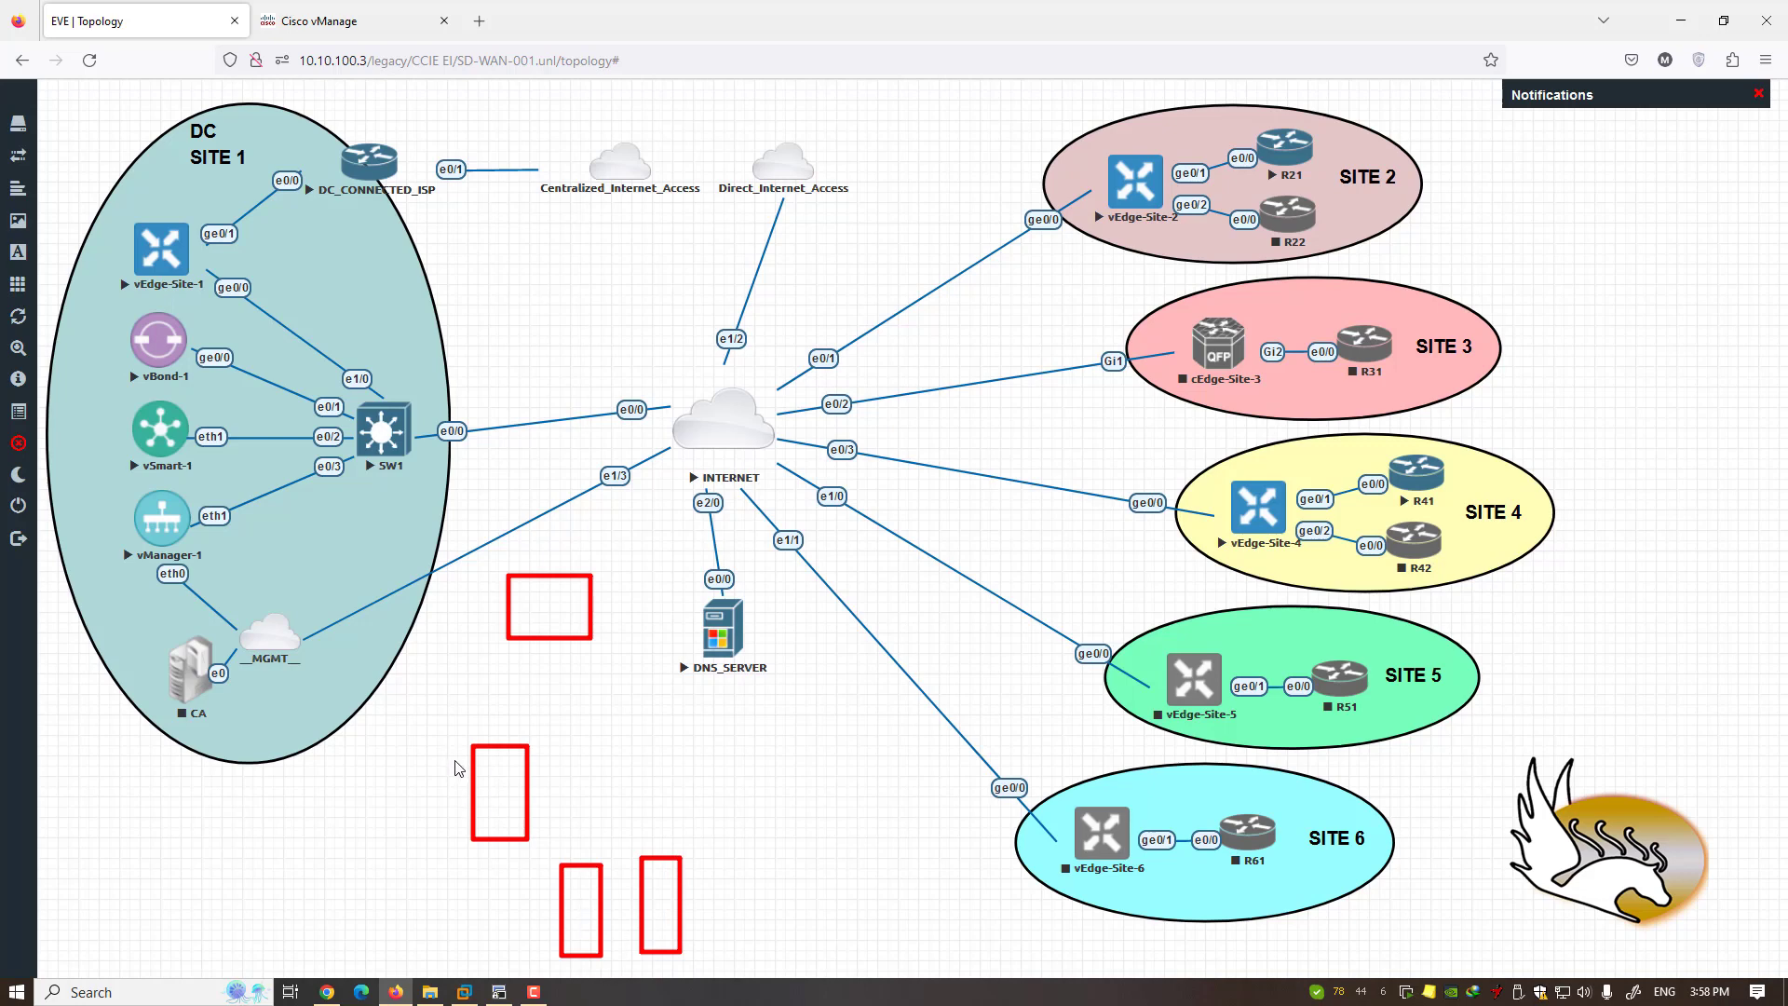
left_click_drag(564, 740, 449, 804)
- Erase the red sketches, glance at the EVE-NG topology, and return to vManage controller certificates
key("Escape")
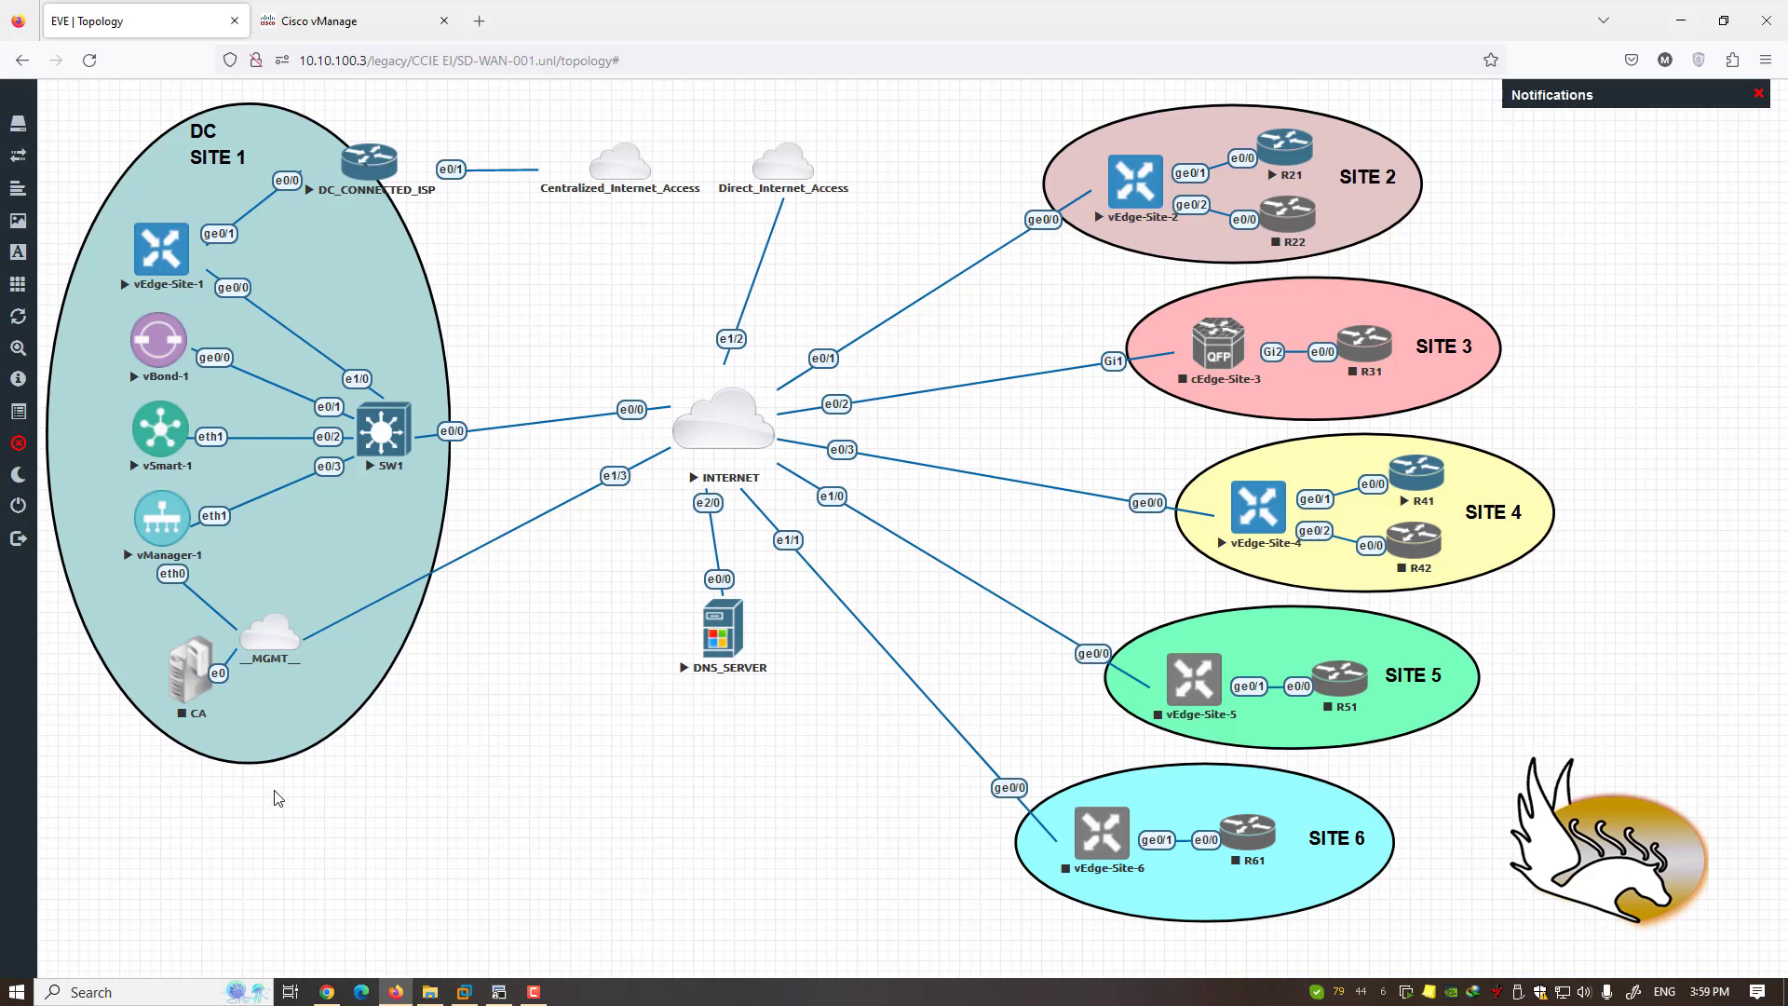
left_click(339, 23)
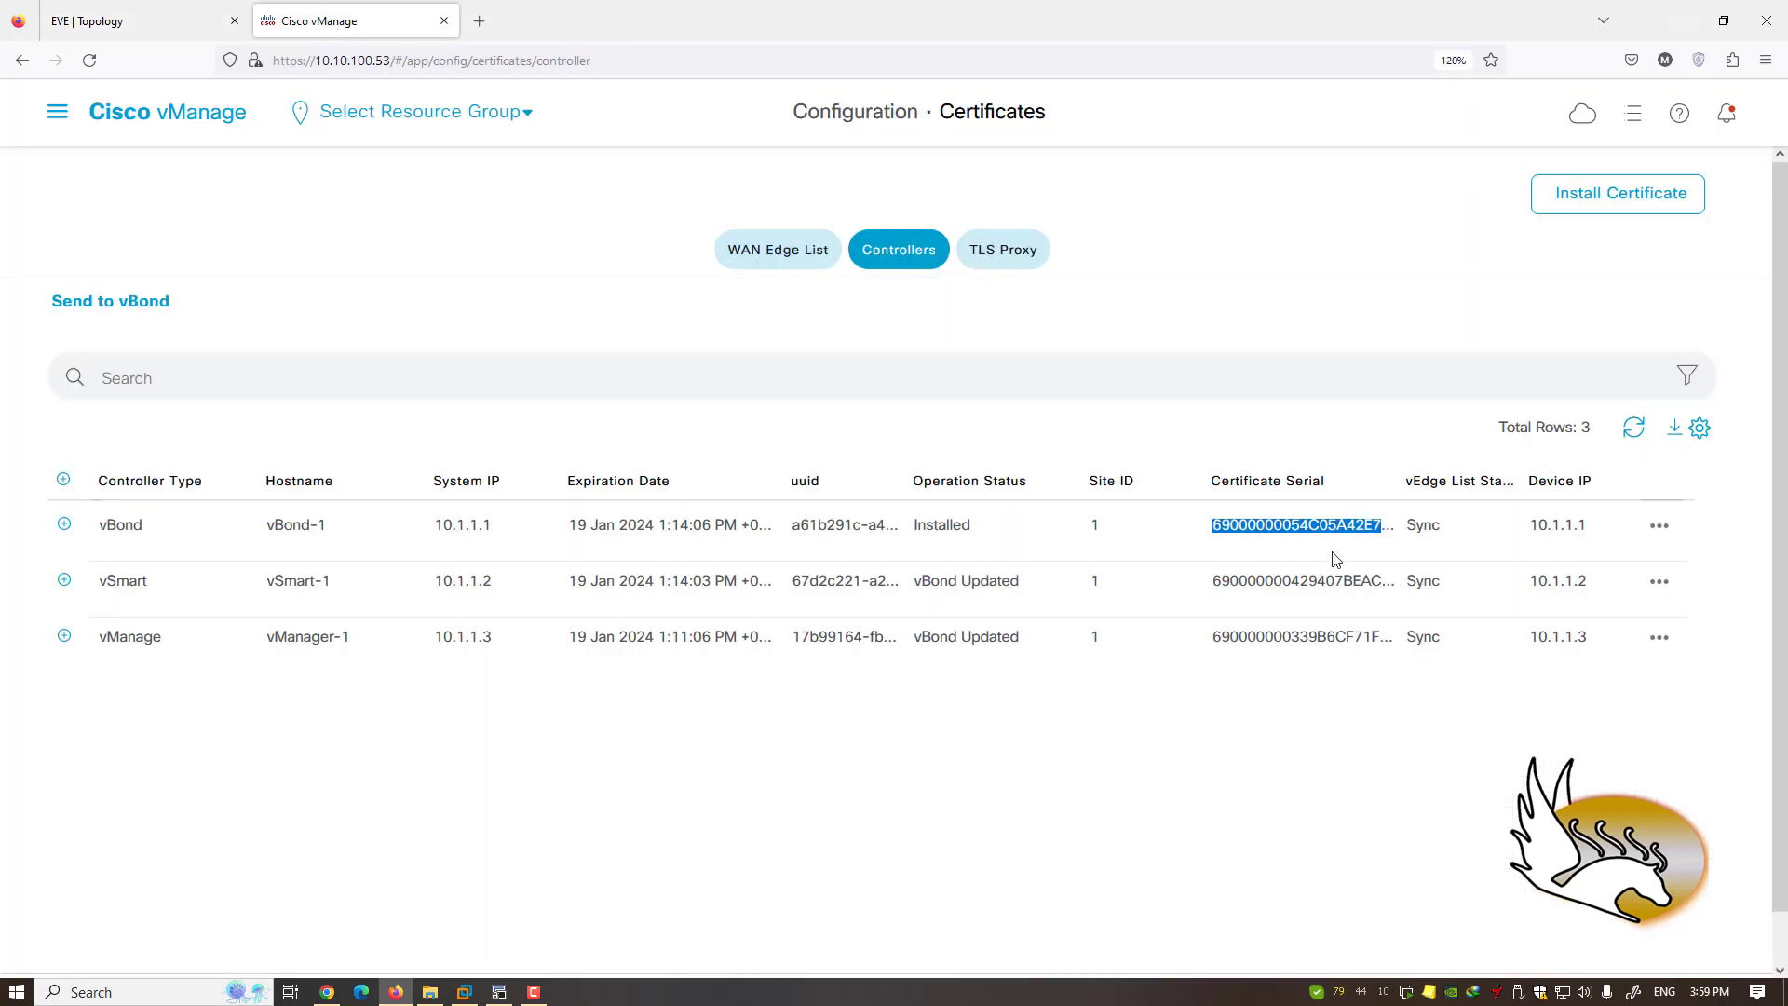
left_click(1301, 530)
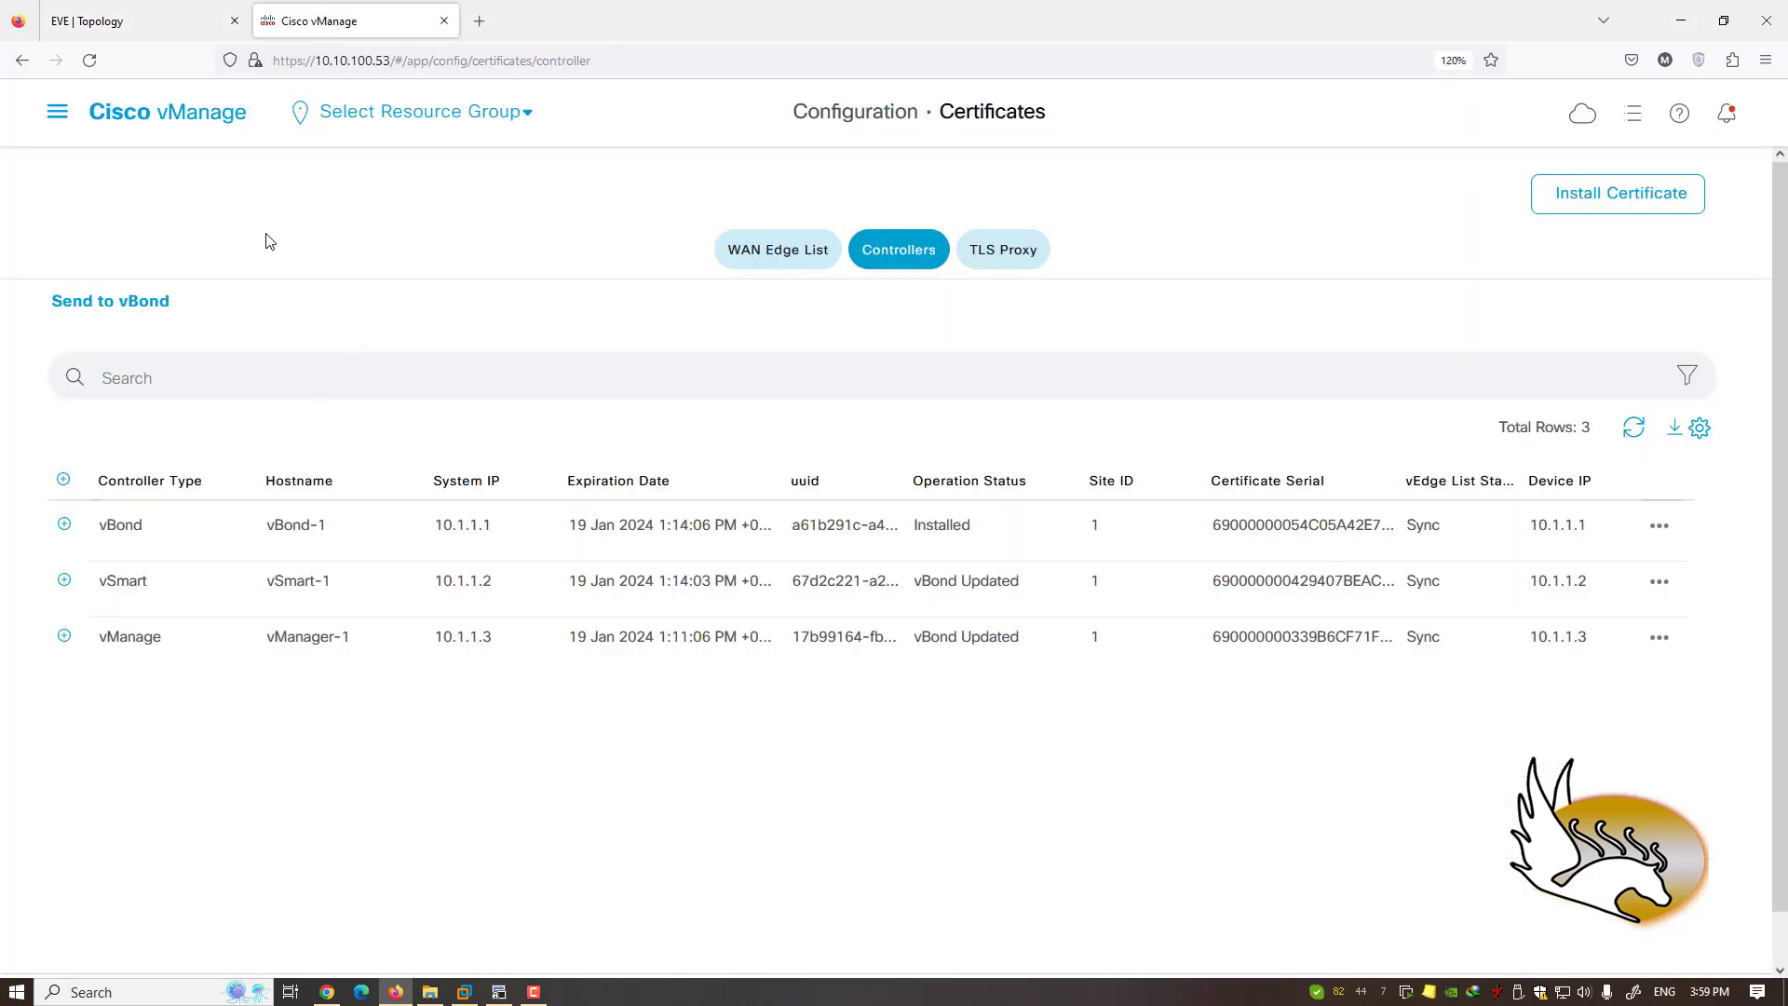
left_click(130, 30)
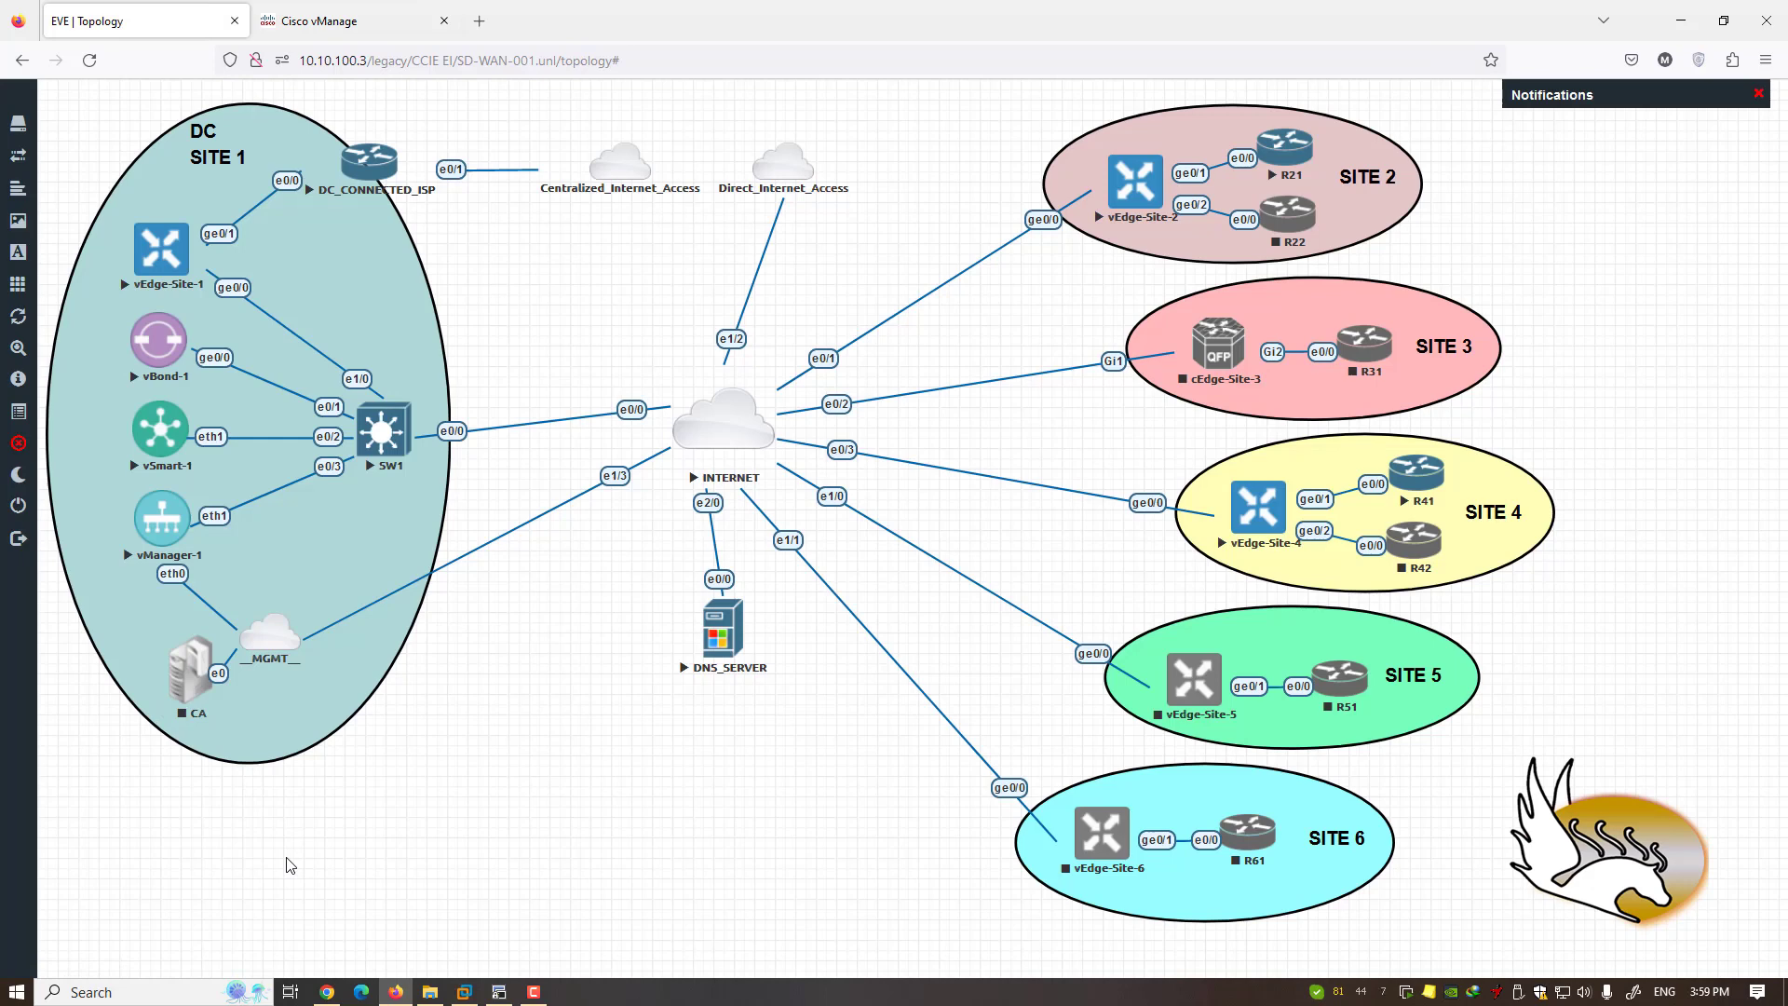
left_click(326, 26)
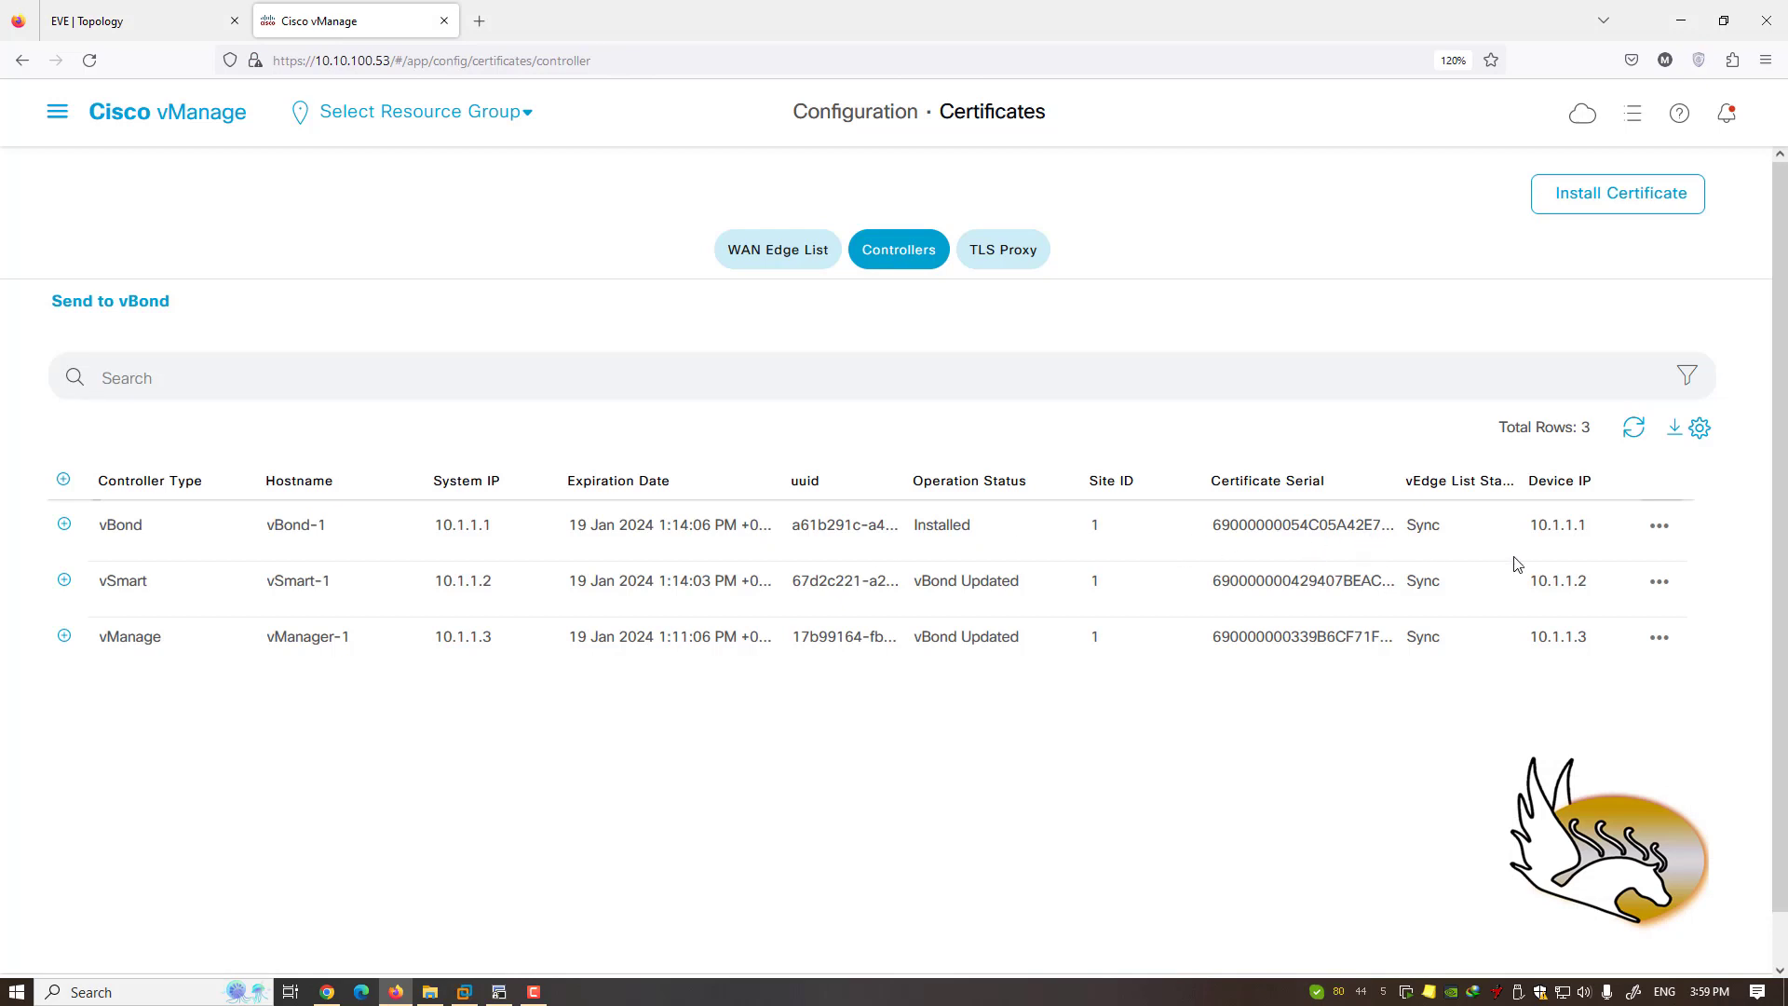
left_click(1661, 528)
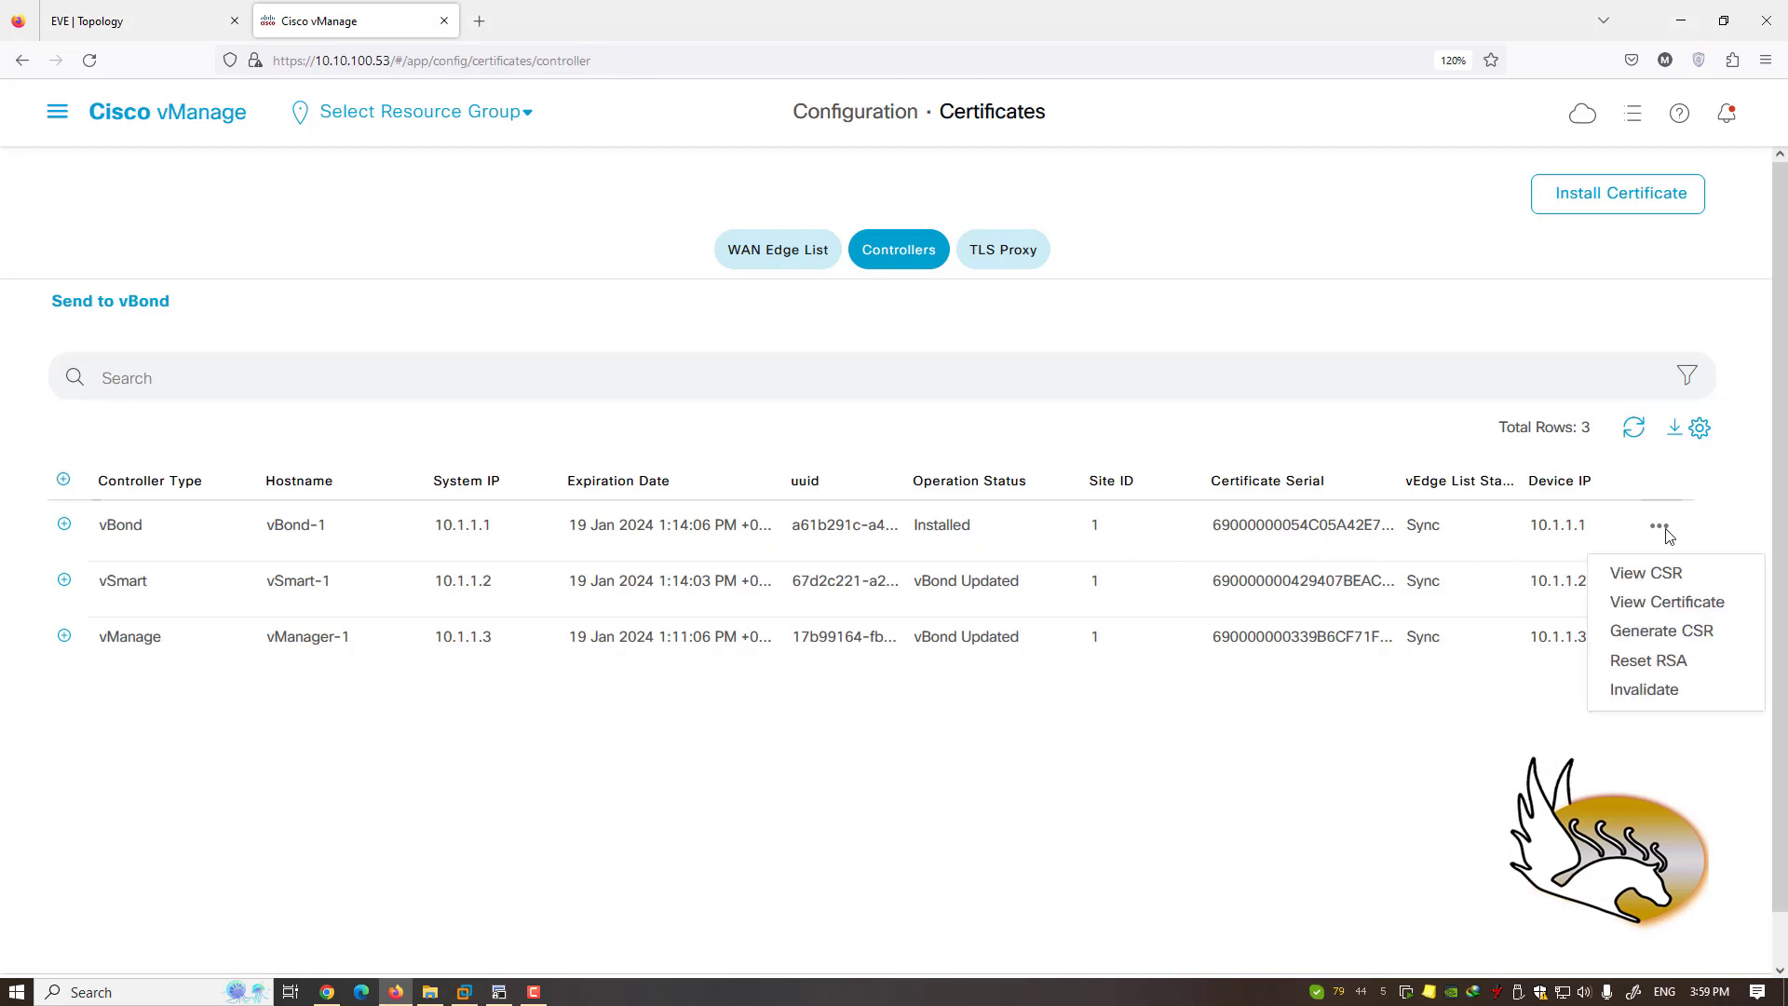
left_click(1646, 574)
scroll(832, 554, "down", 3)
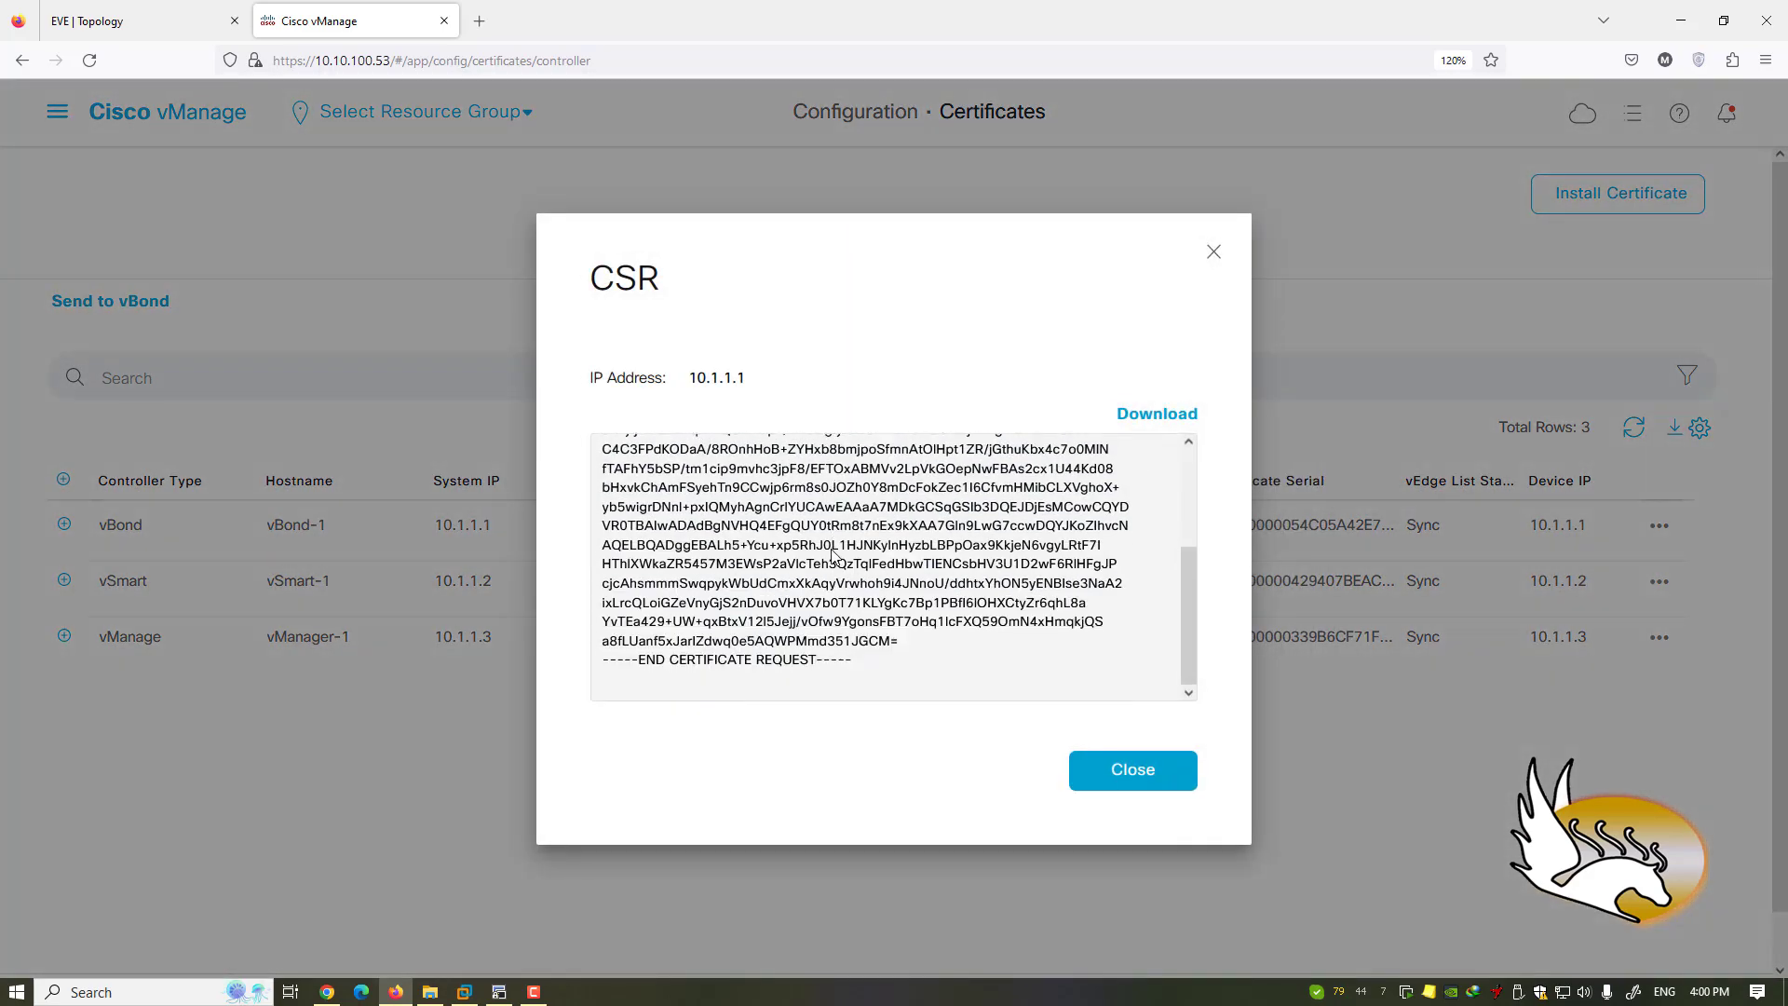
scroll(950, 622, "up", 5)
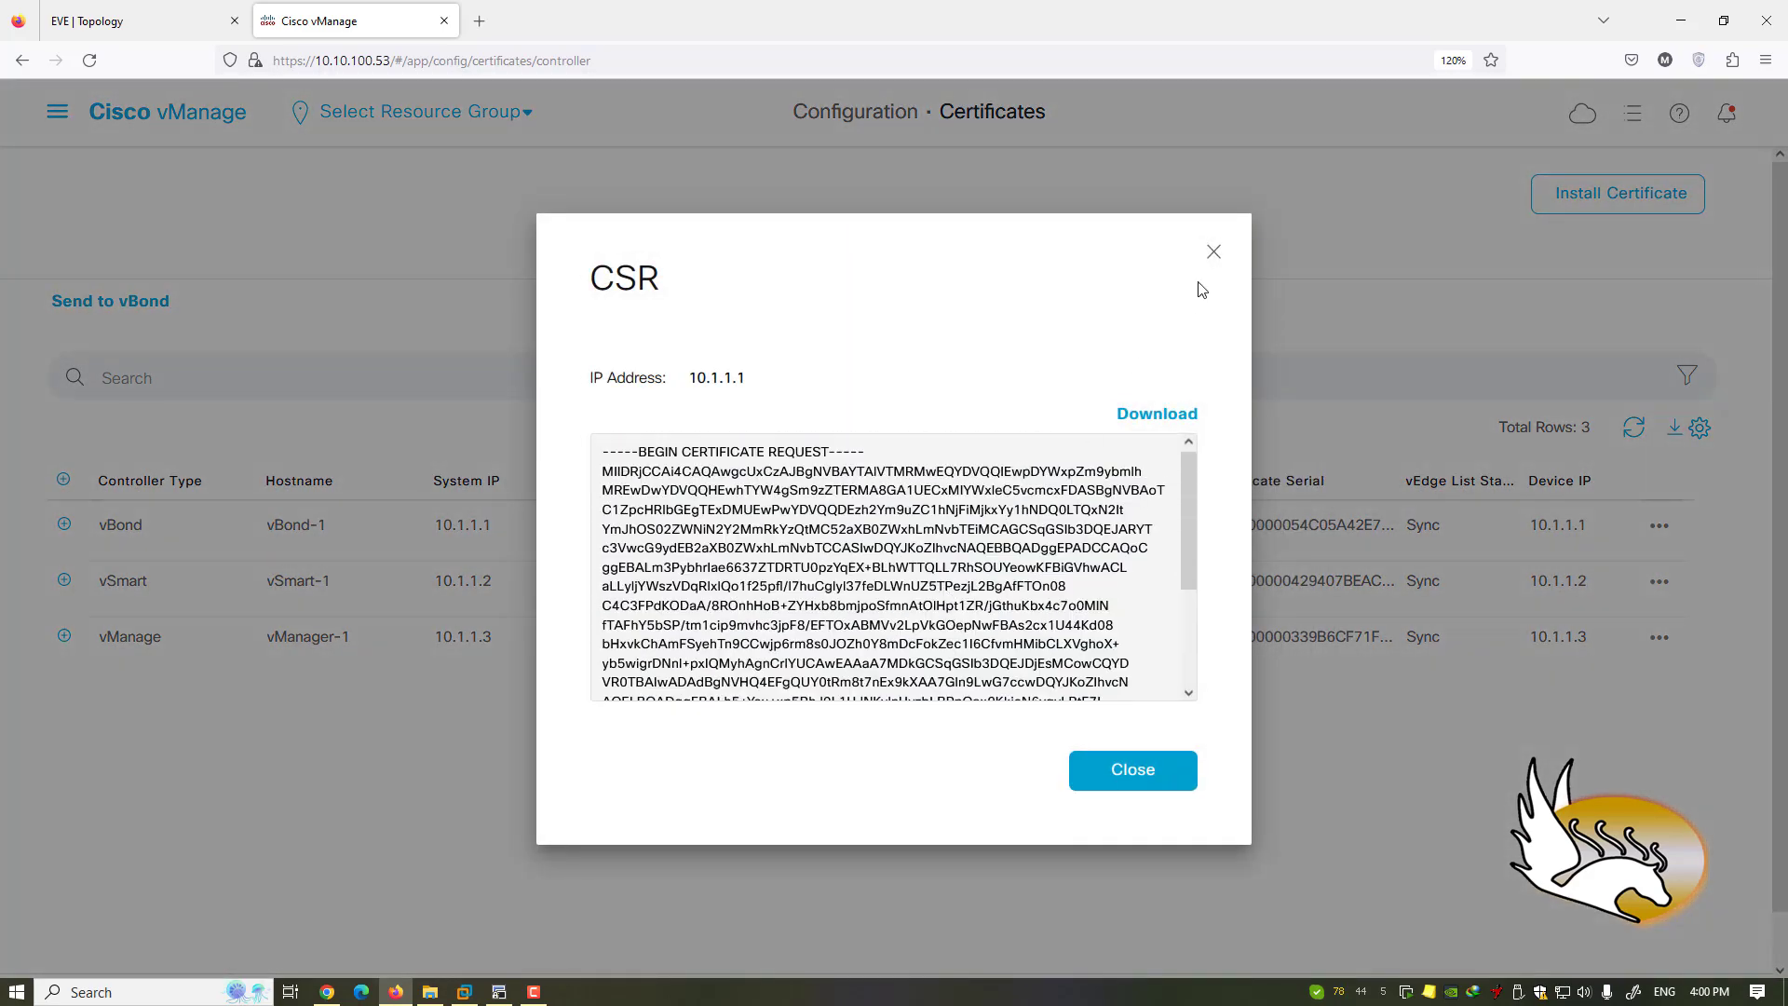
left_click(1214, 252)
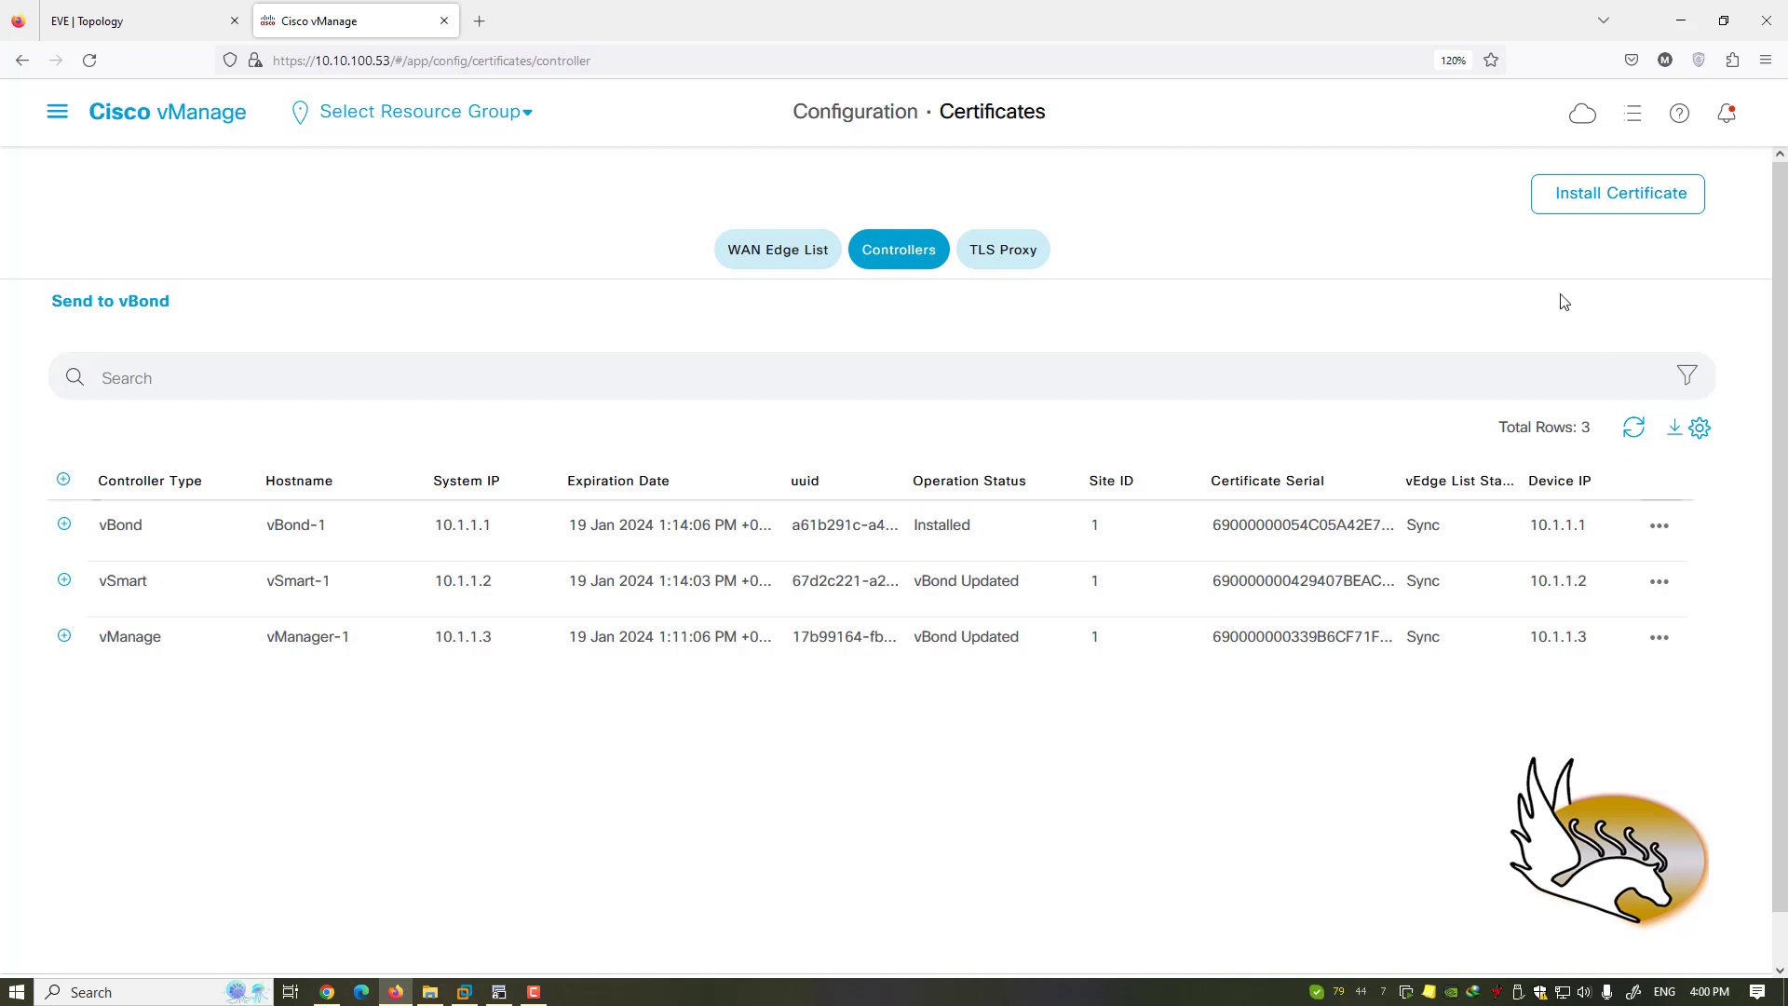
left_click(1670, 530)
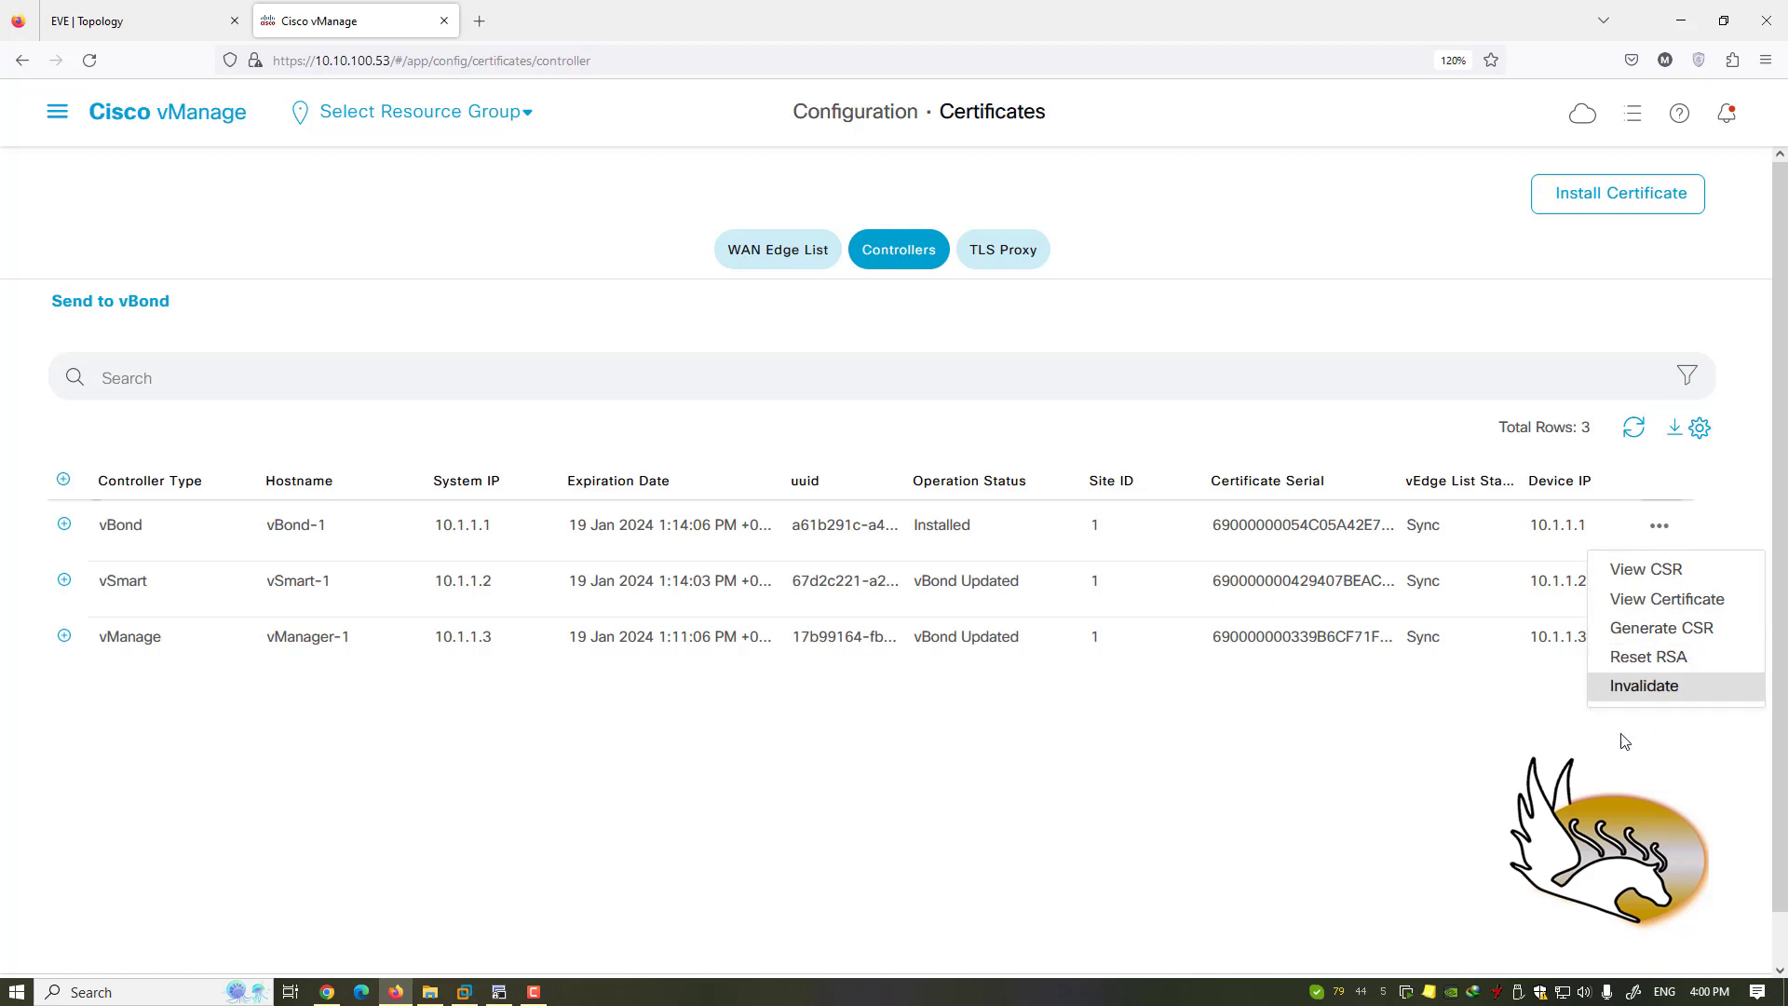
left_click(1420, 708)
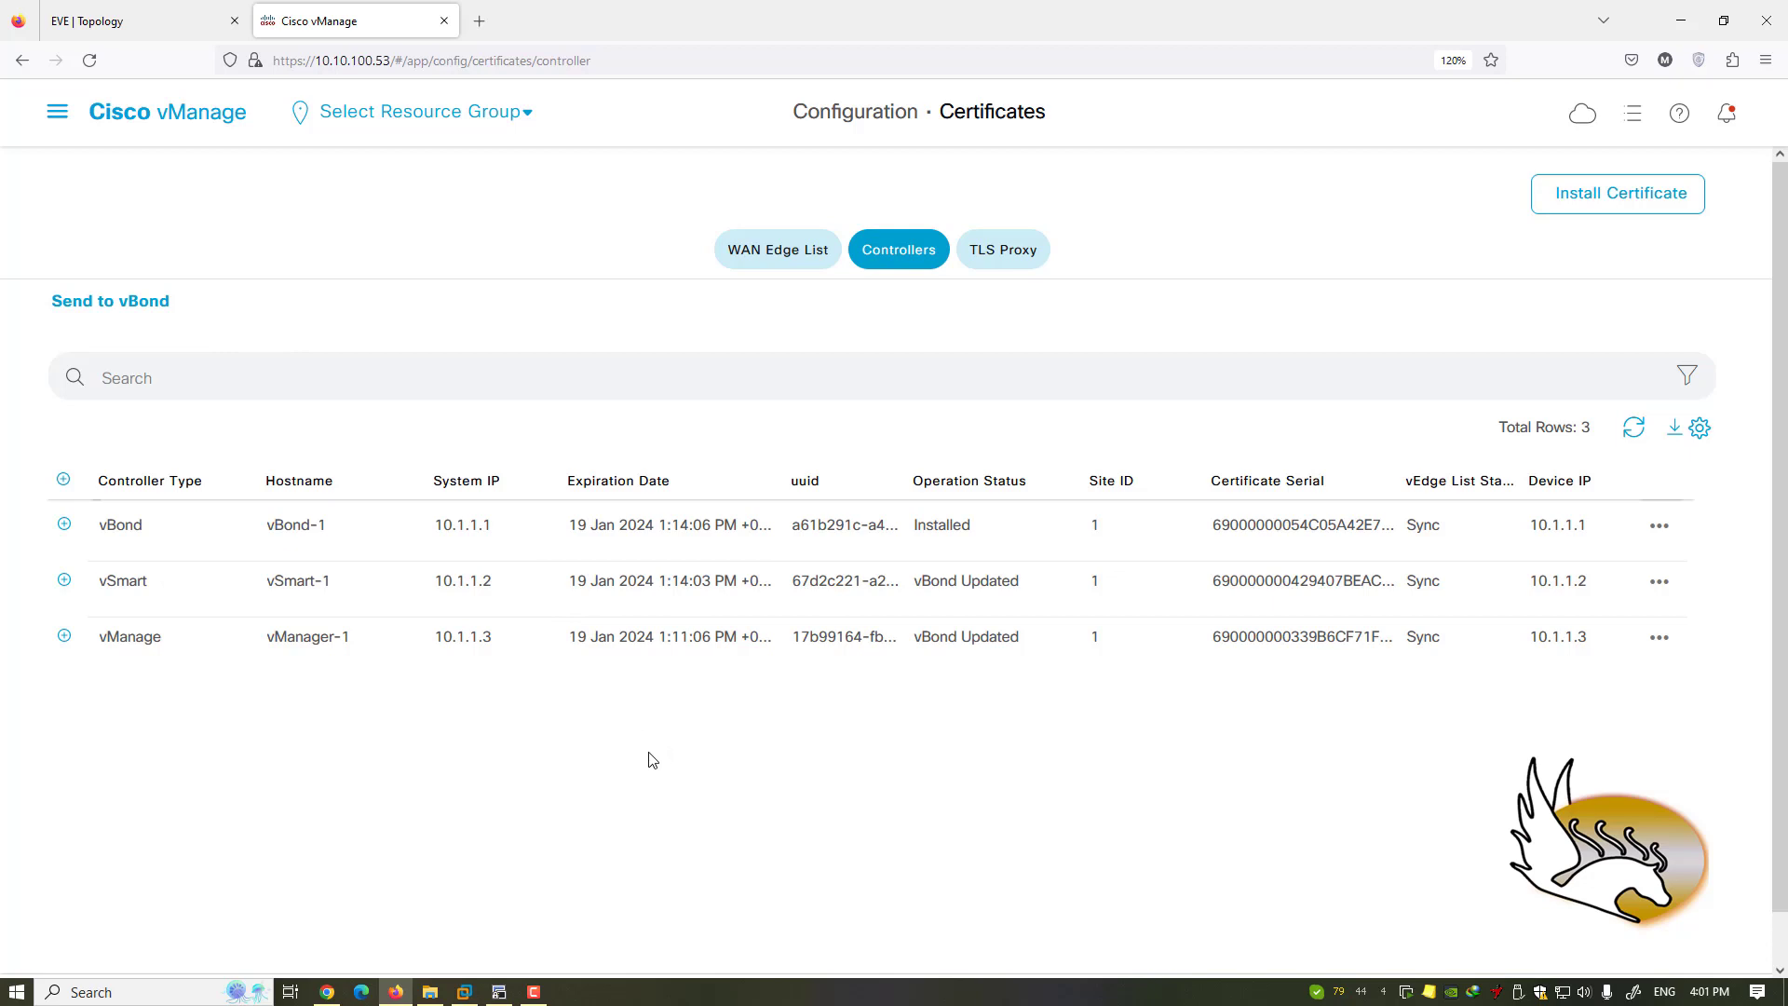
left_click(52, 114)
- Open the Main Dashboard, view the devices with control connections up, then close that list
mouse_move(141, 190)
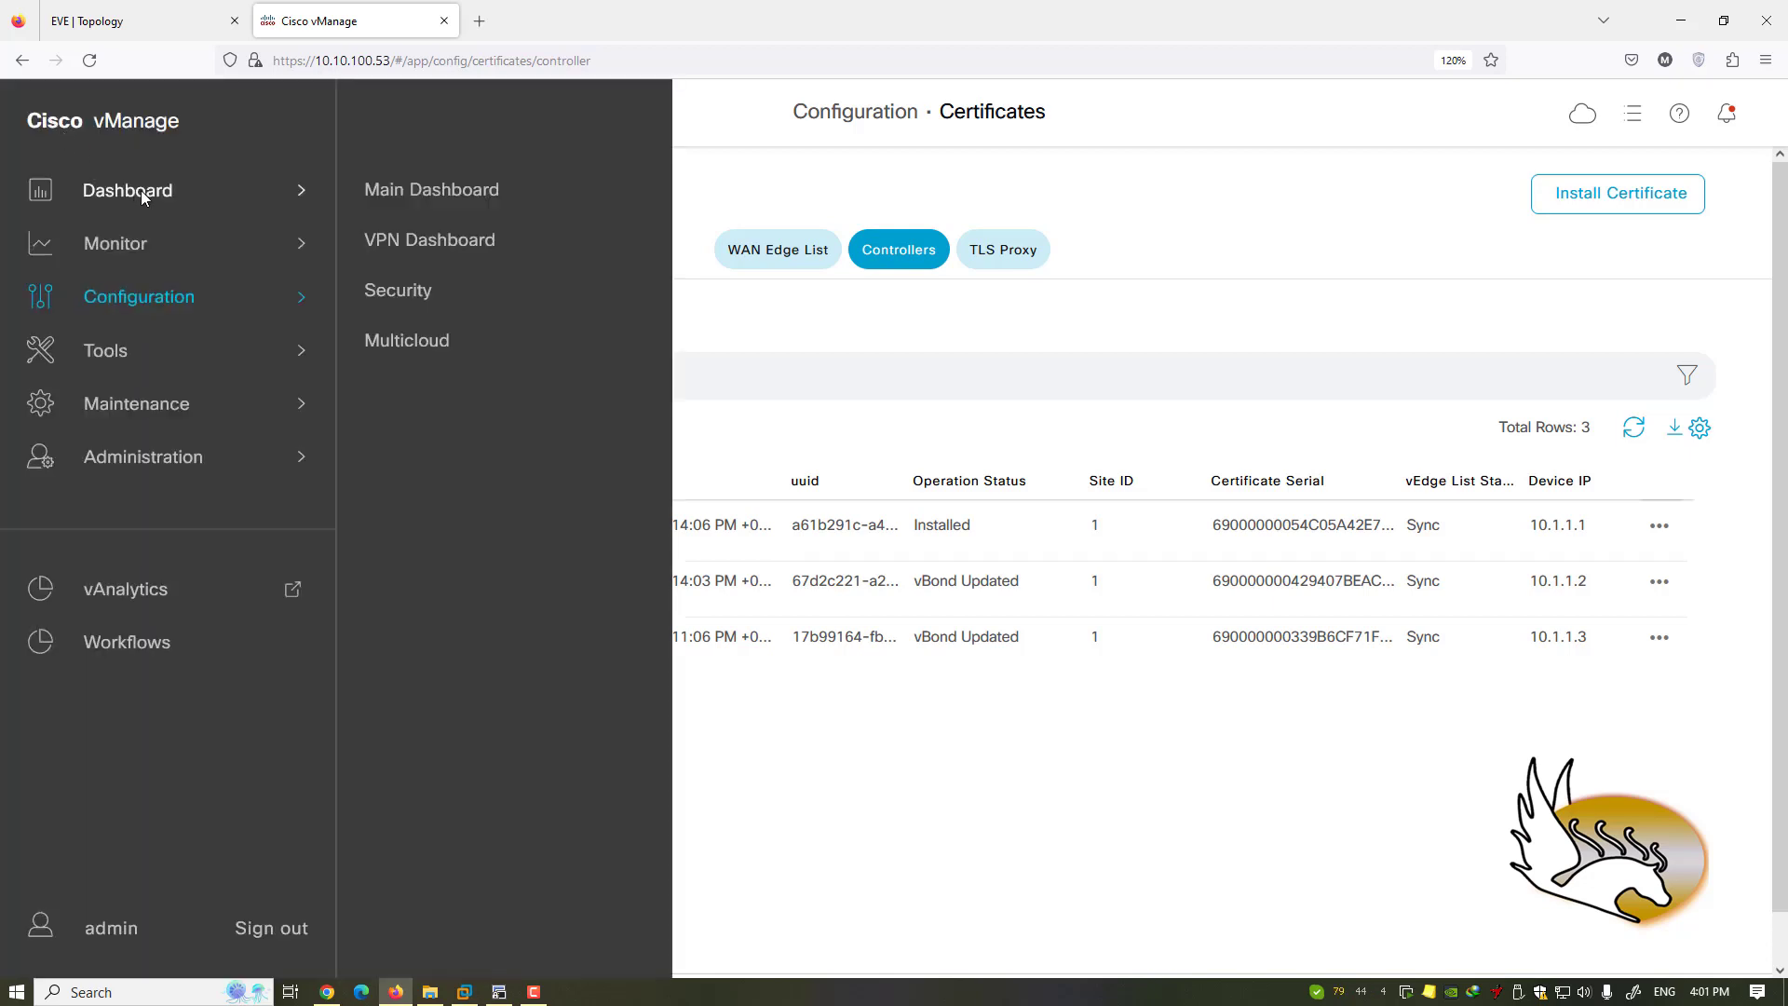
left_click(409, 191)
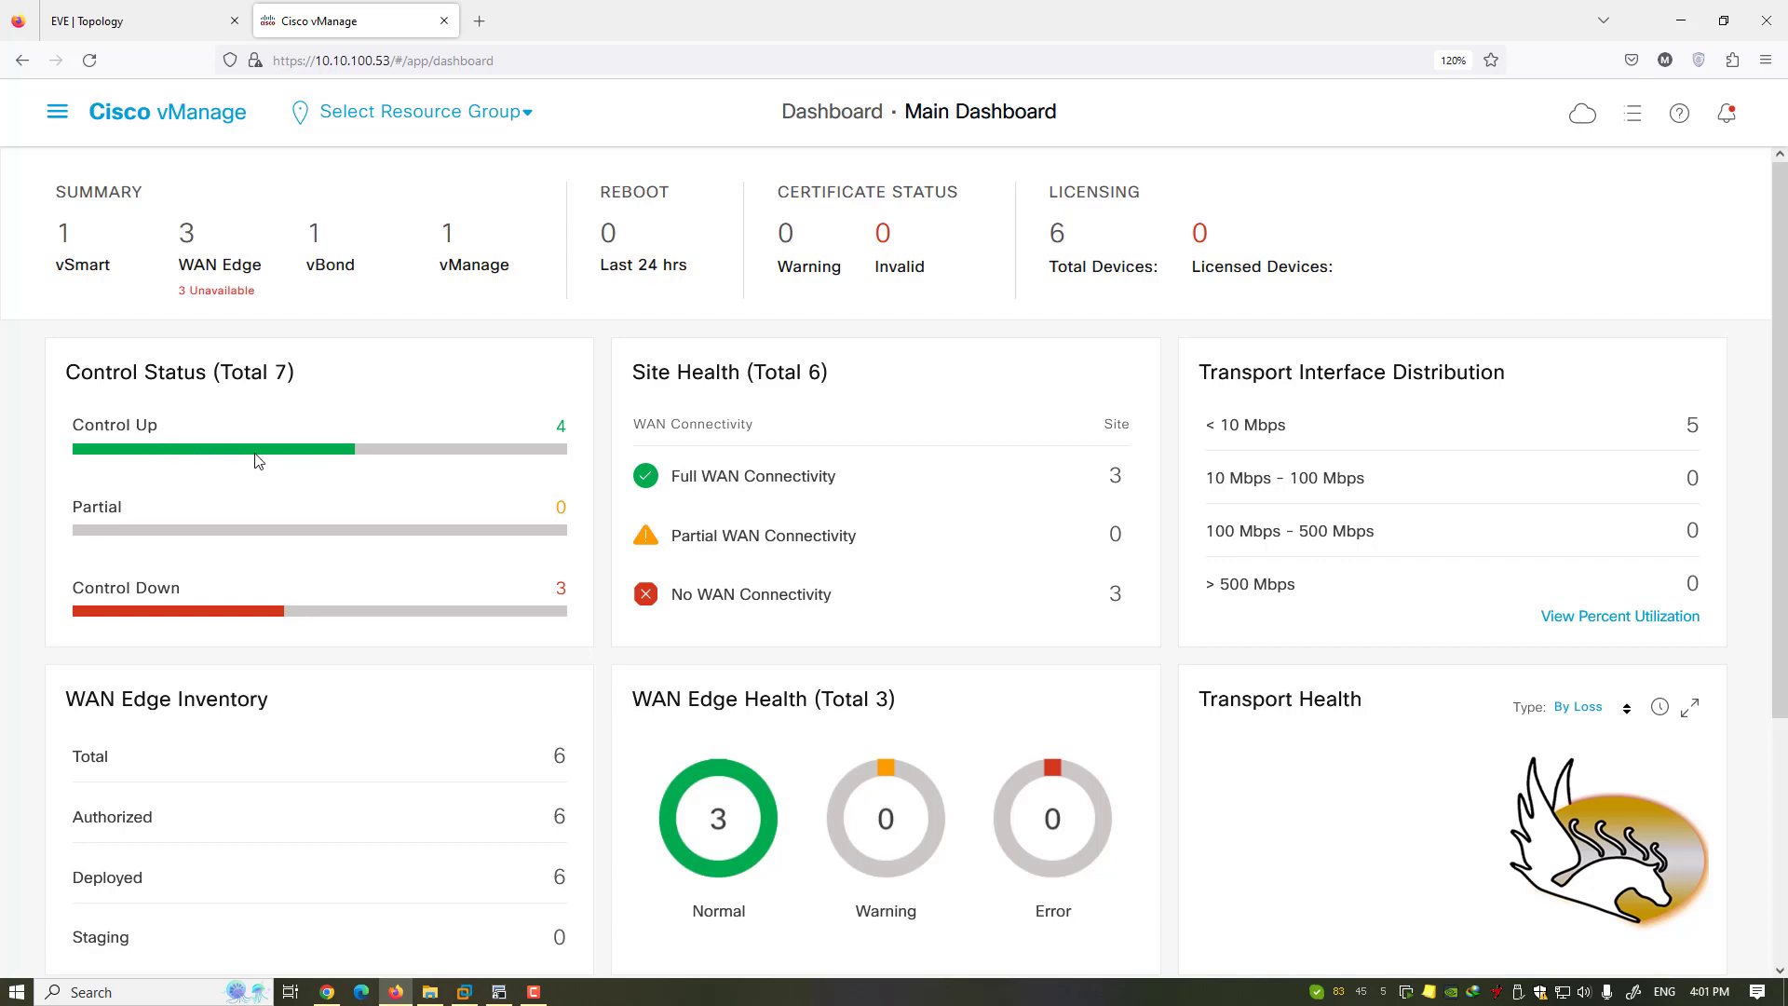
left_click(209, 453)
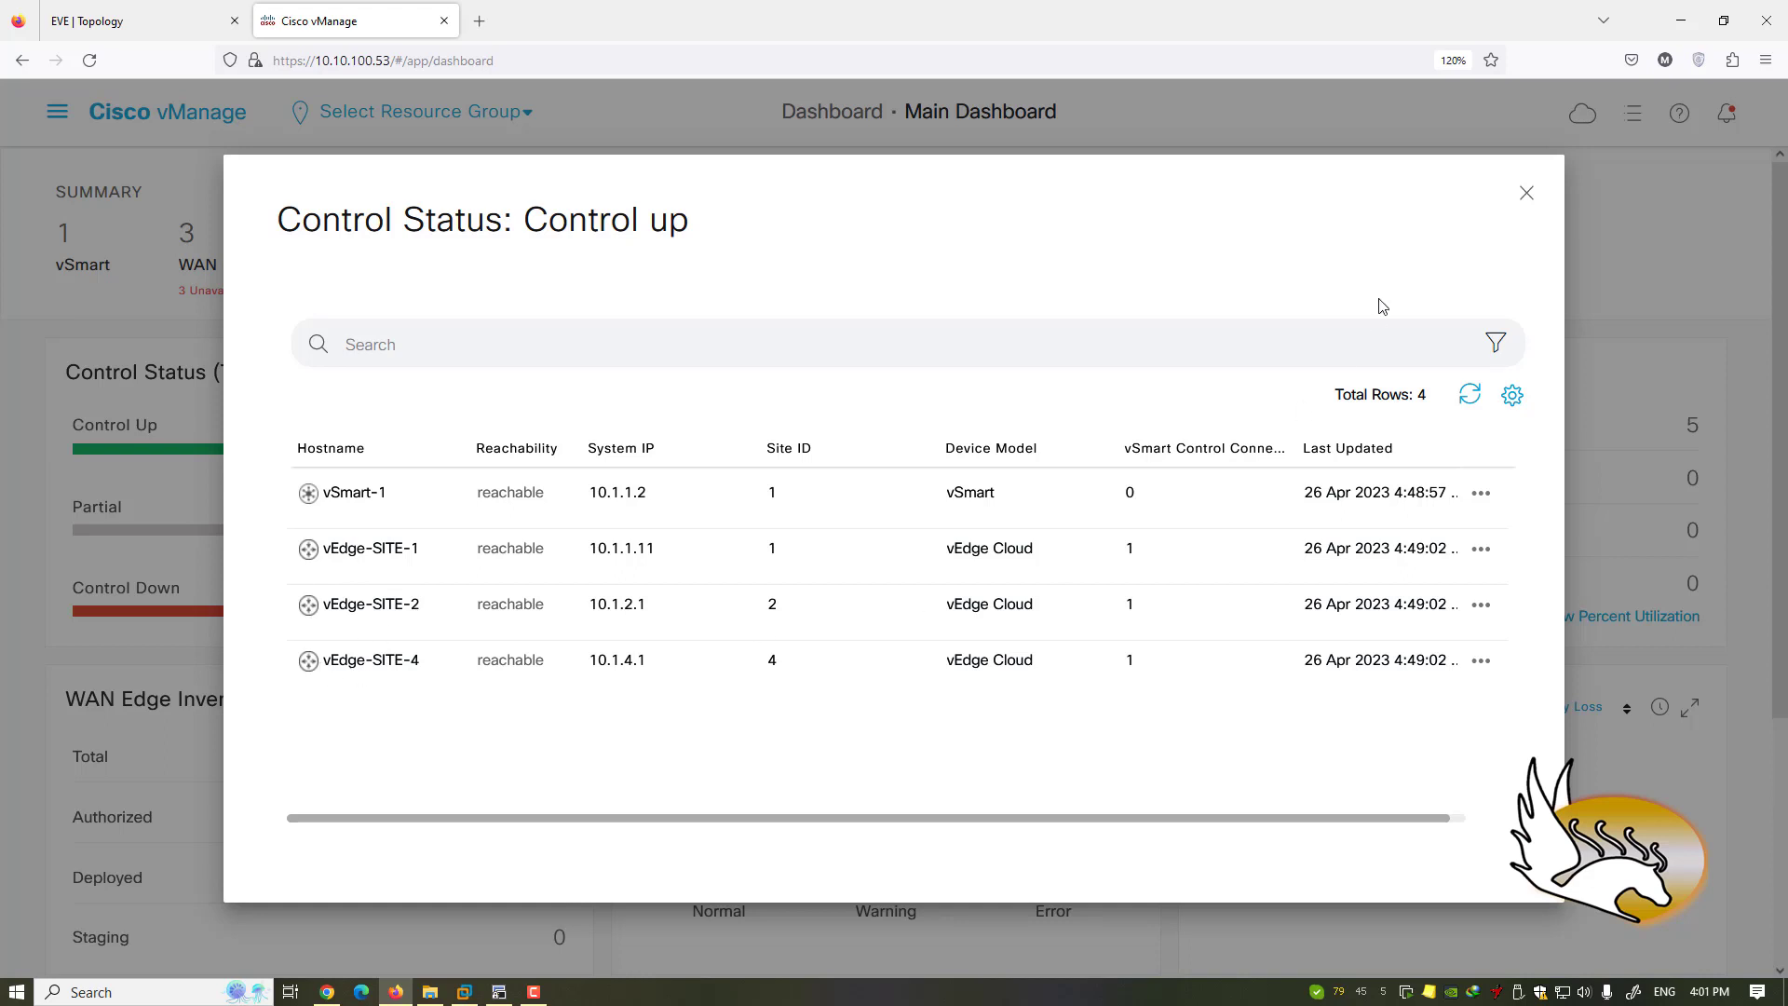
left_click(1529, 193)
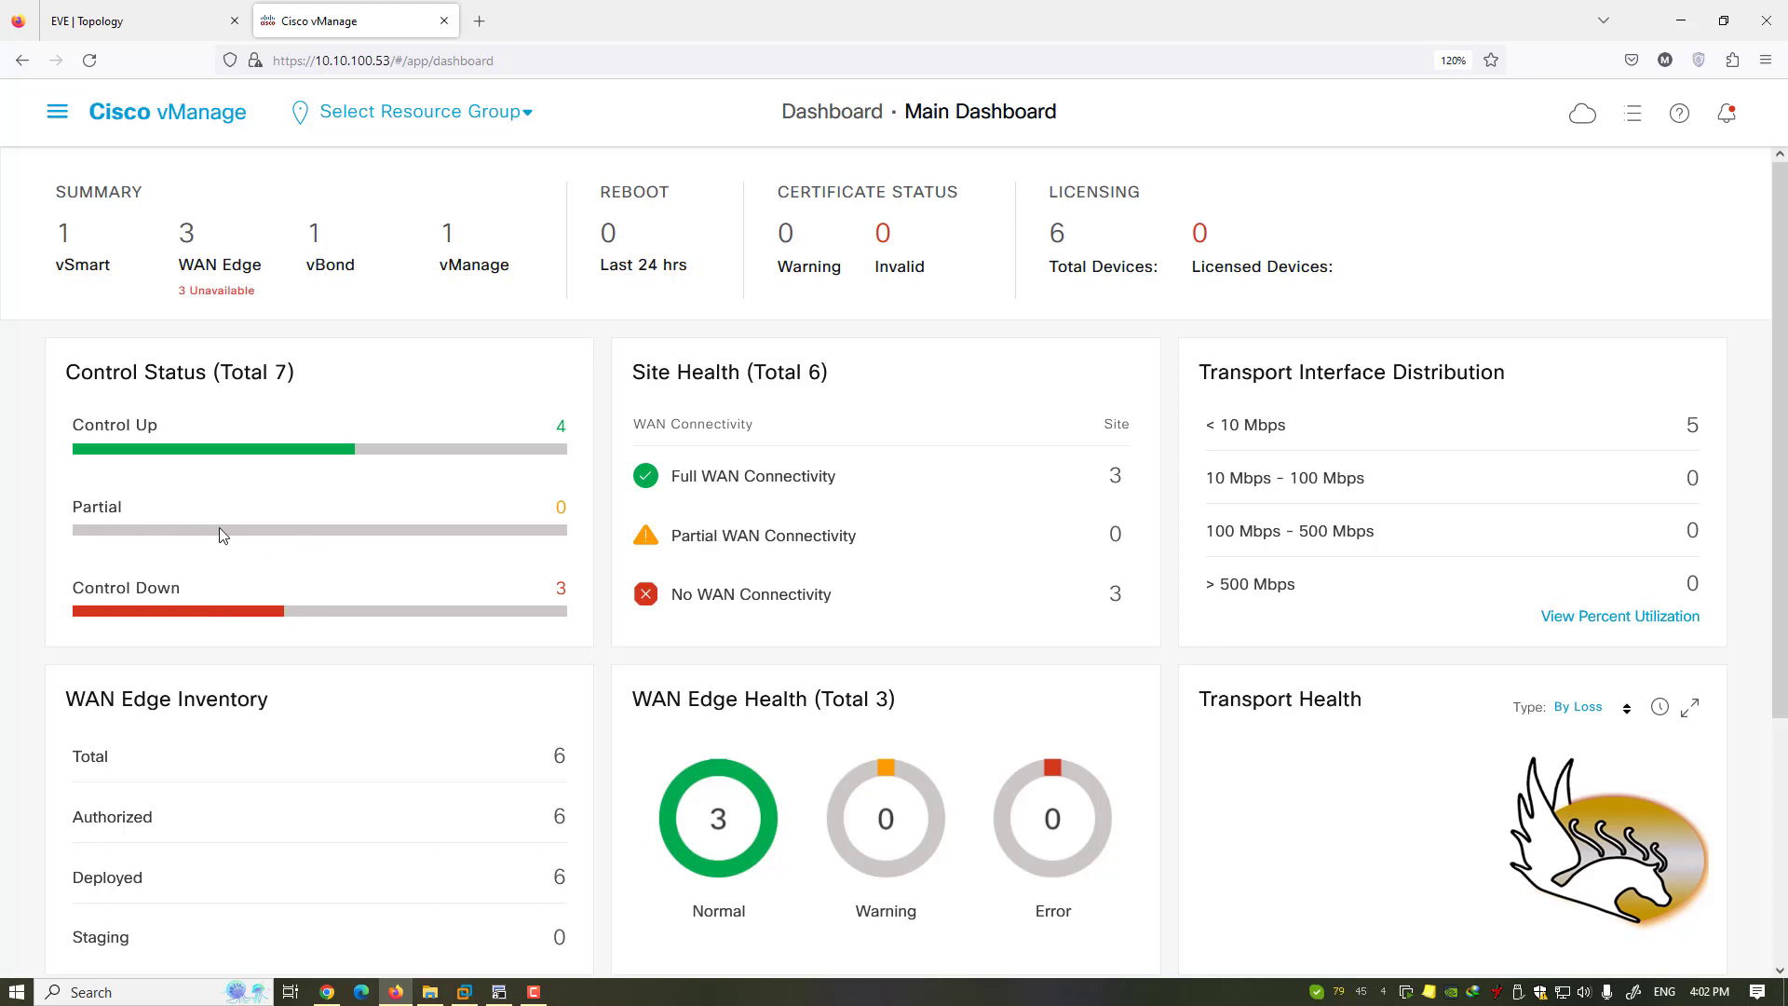
left_click(228, 617)
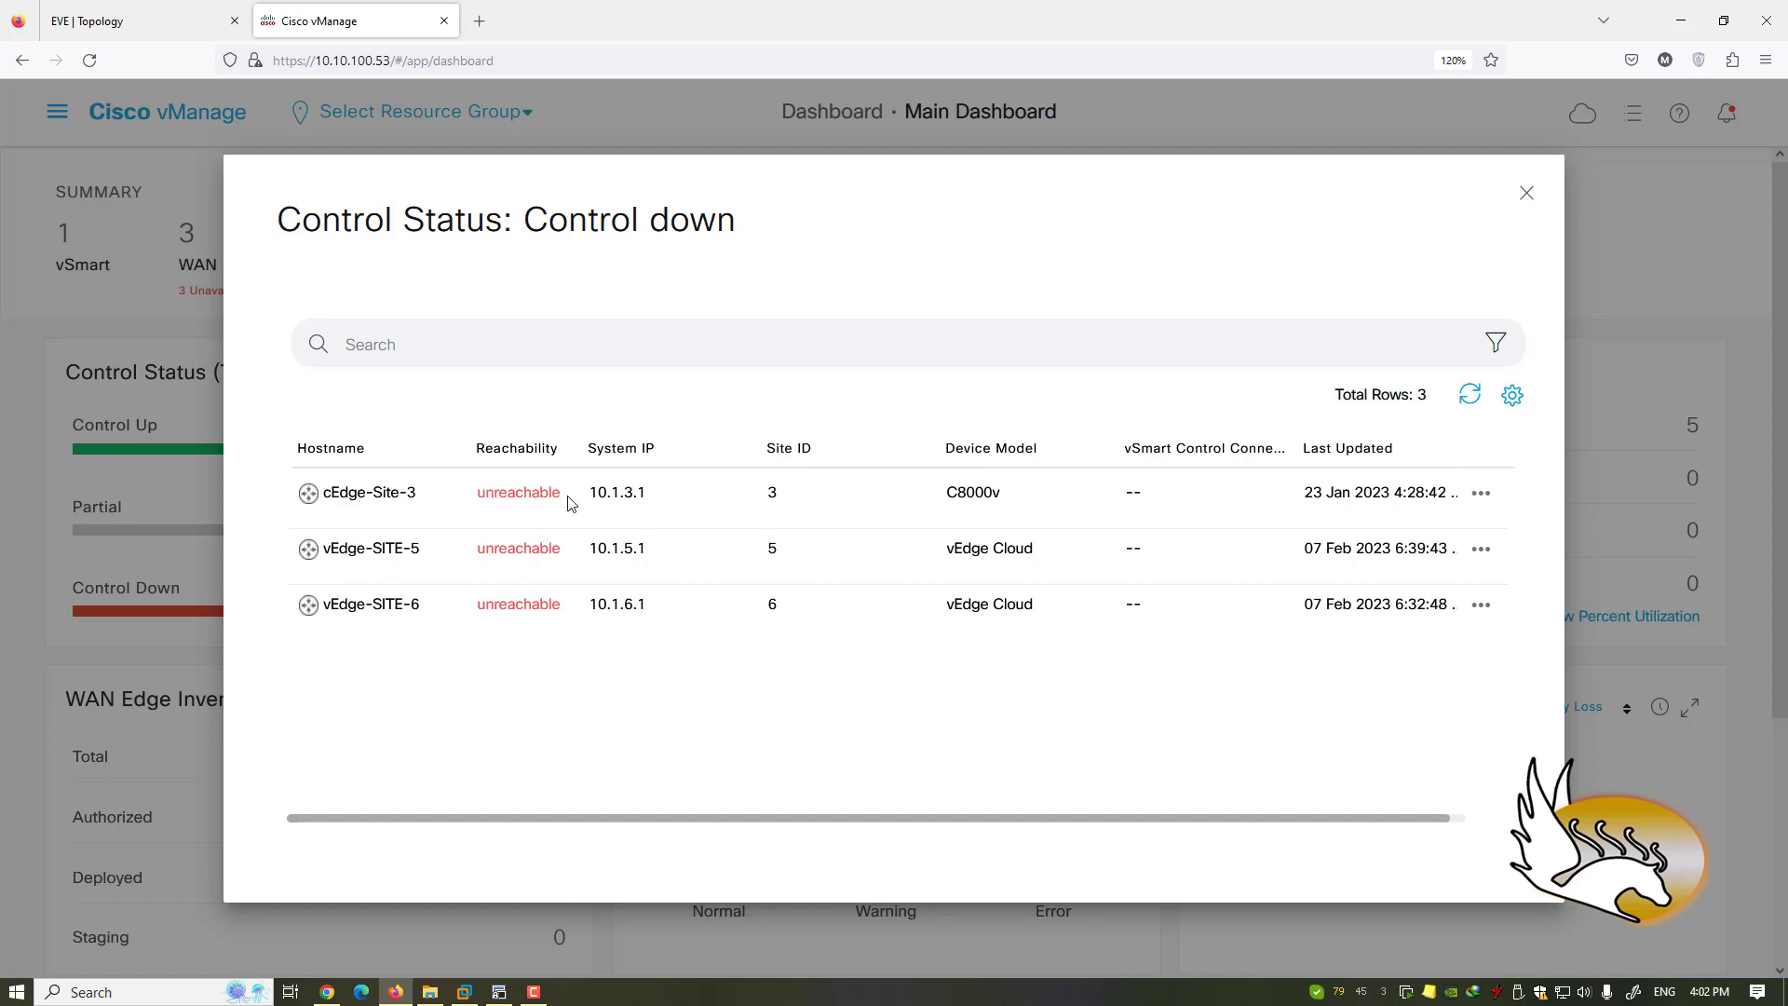
left_click(1479, 494)
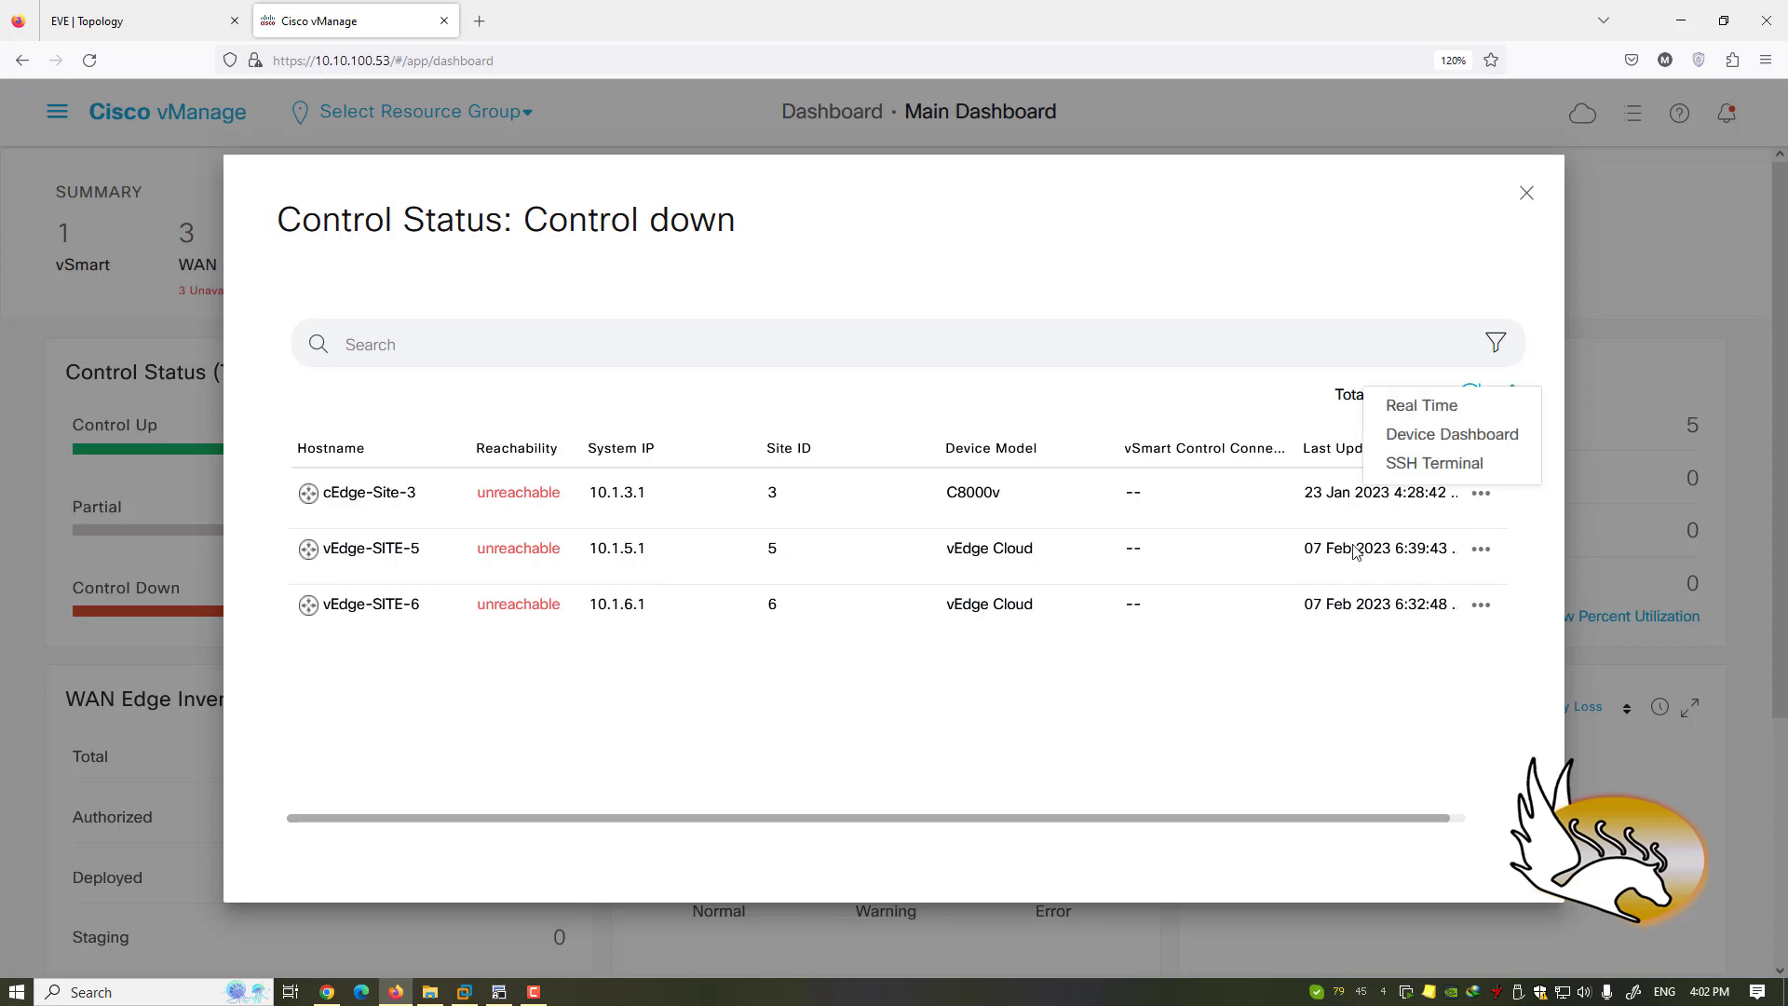
left_click(1421, 408)
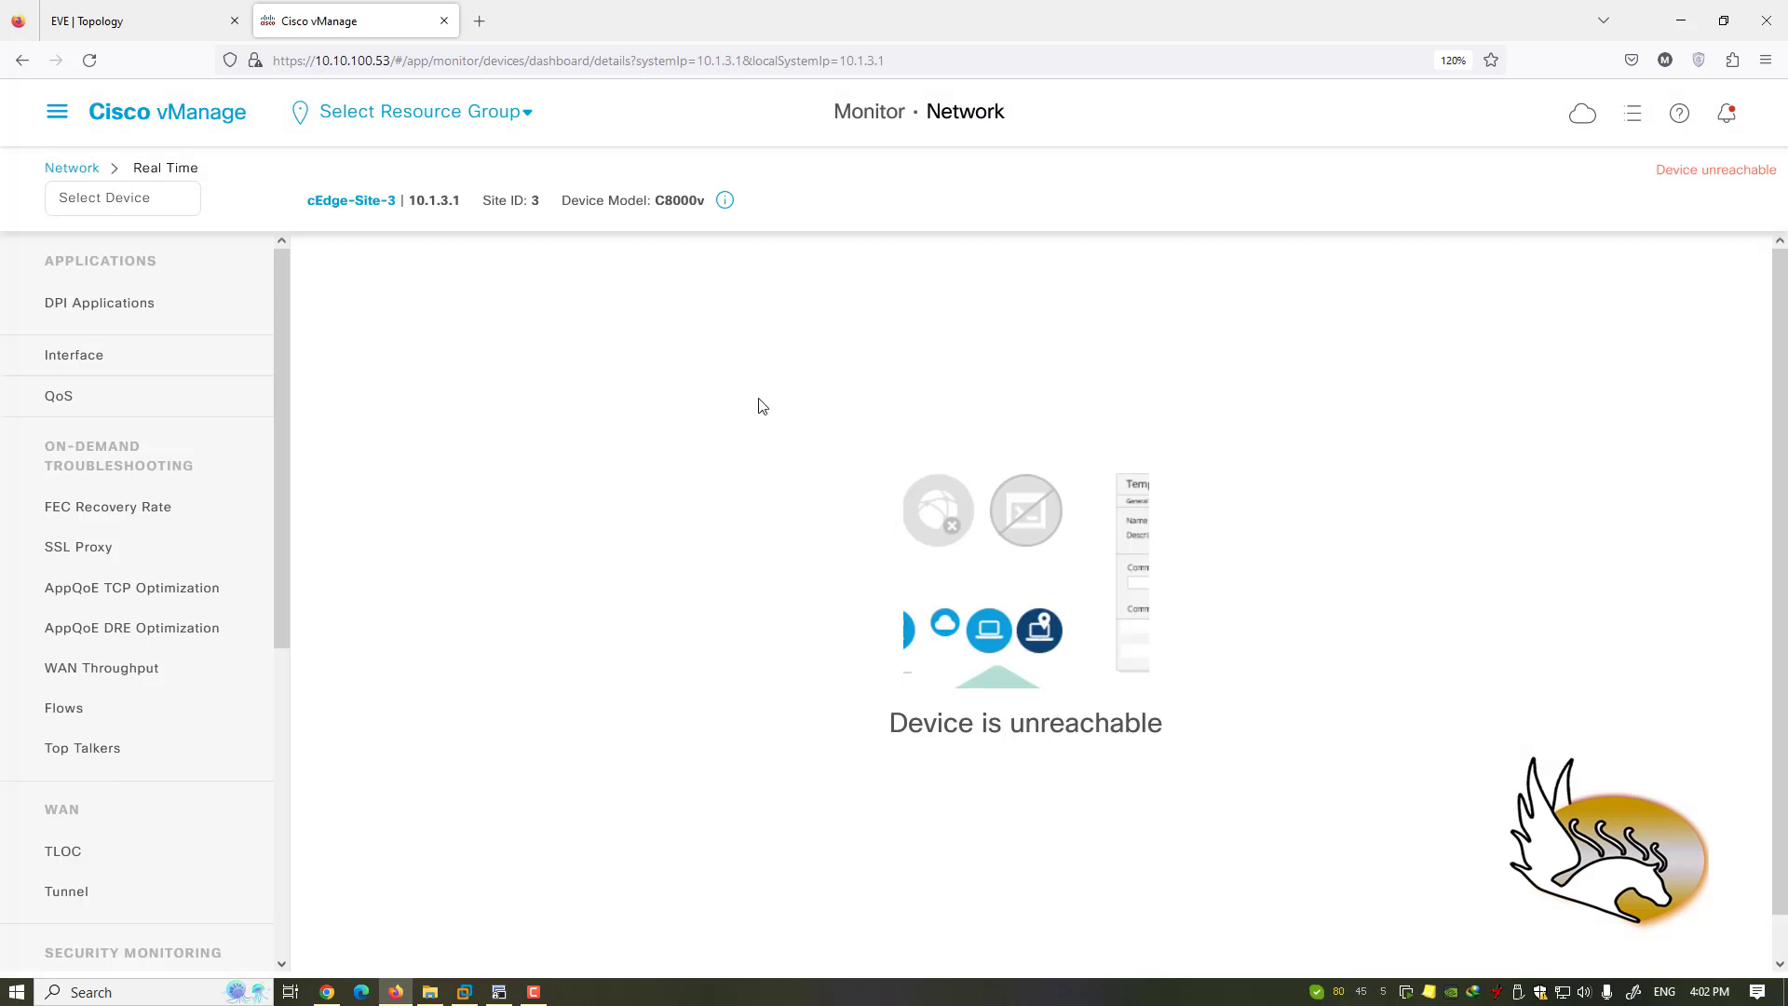
left_click(23, 59)
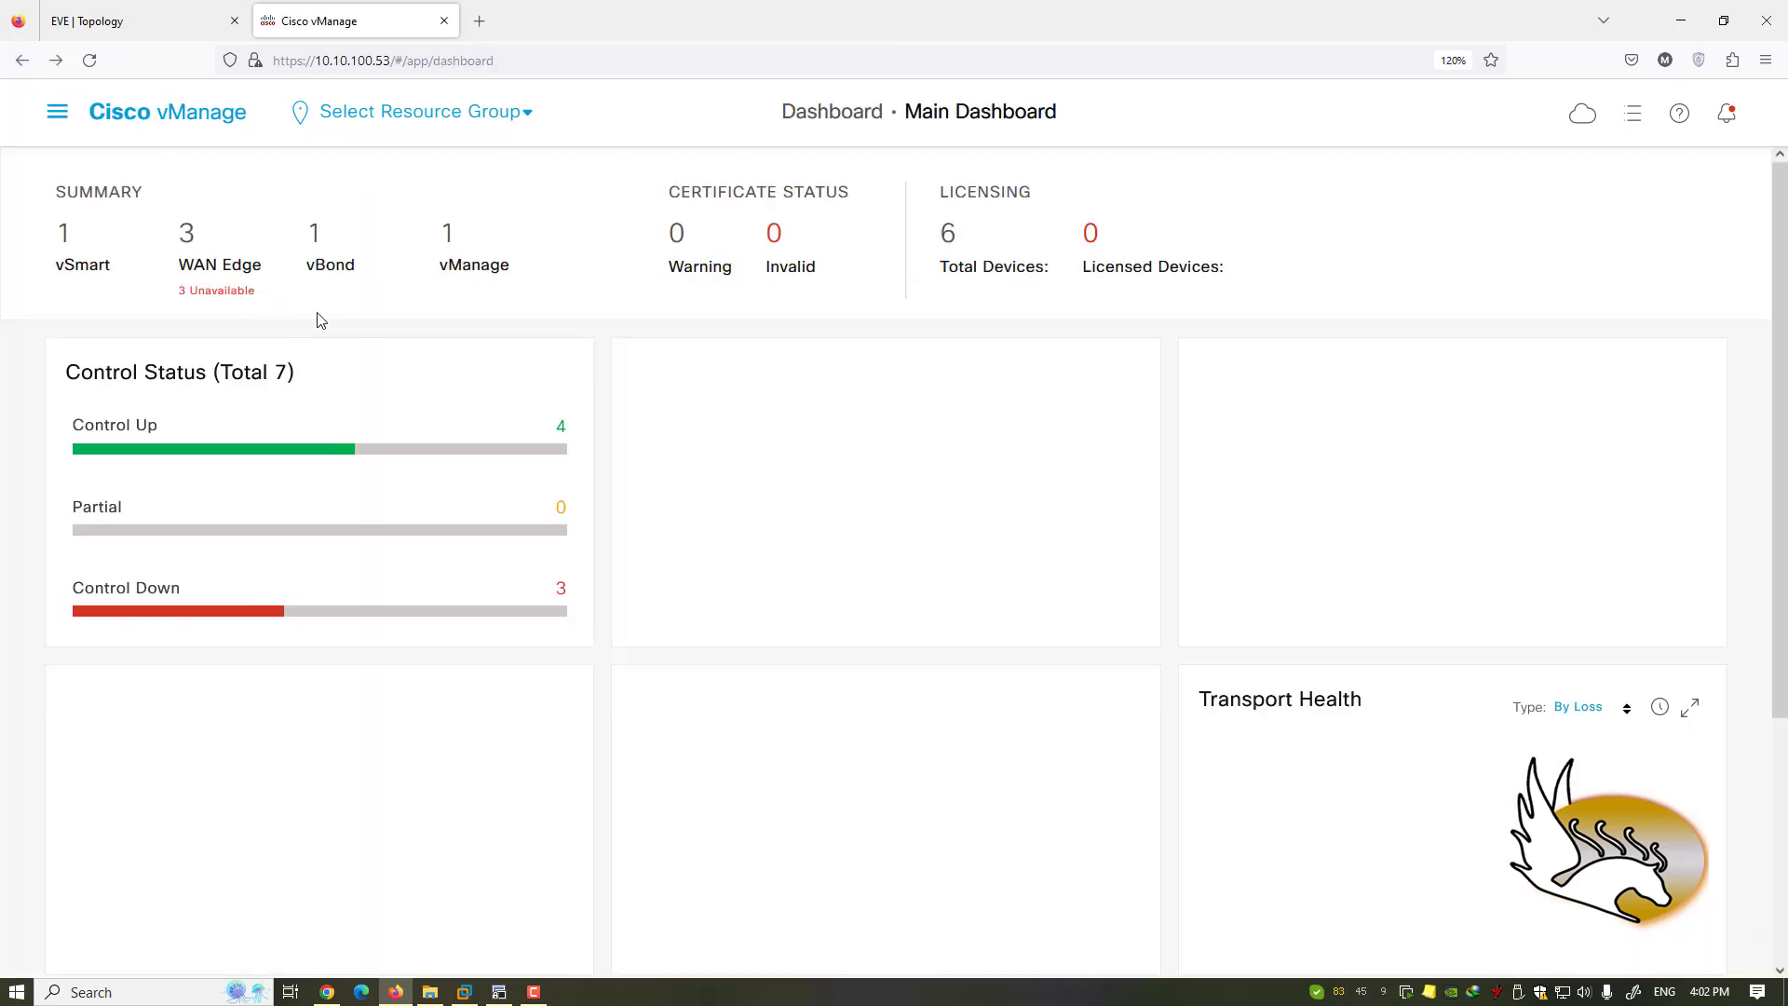
left_click(249, 451)
- View vSmart-1's real-time System Information, then go back to the Main Dashboard
left_click(1481, 493)
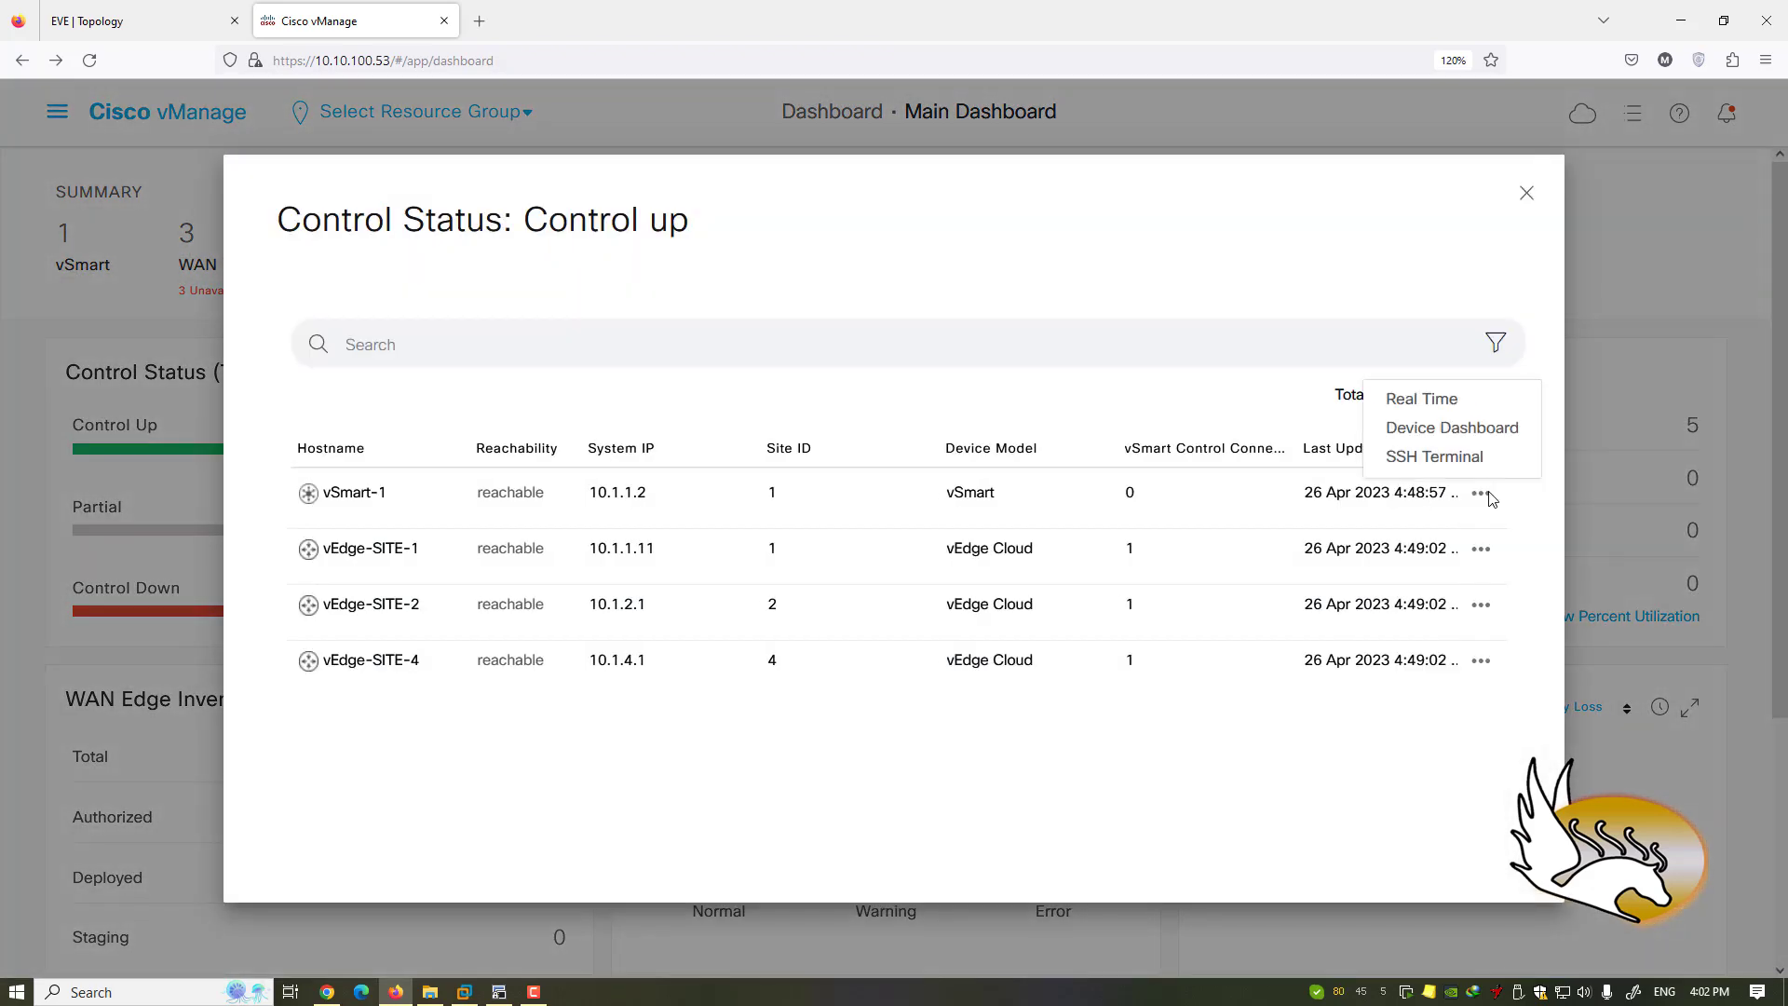
left_click(1431, 412)
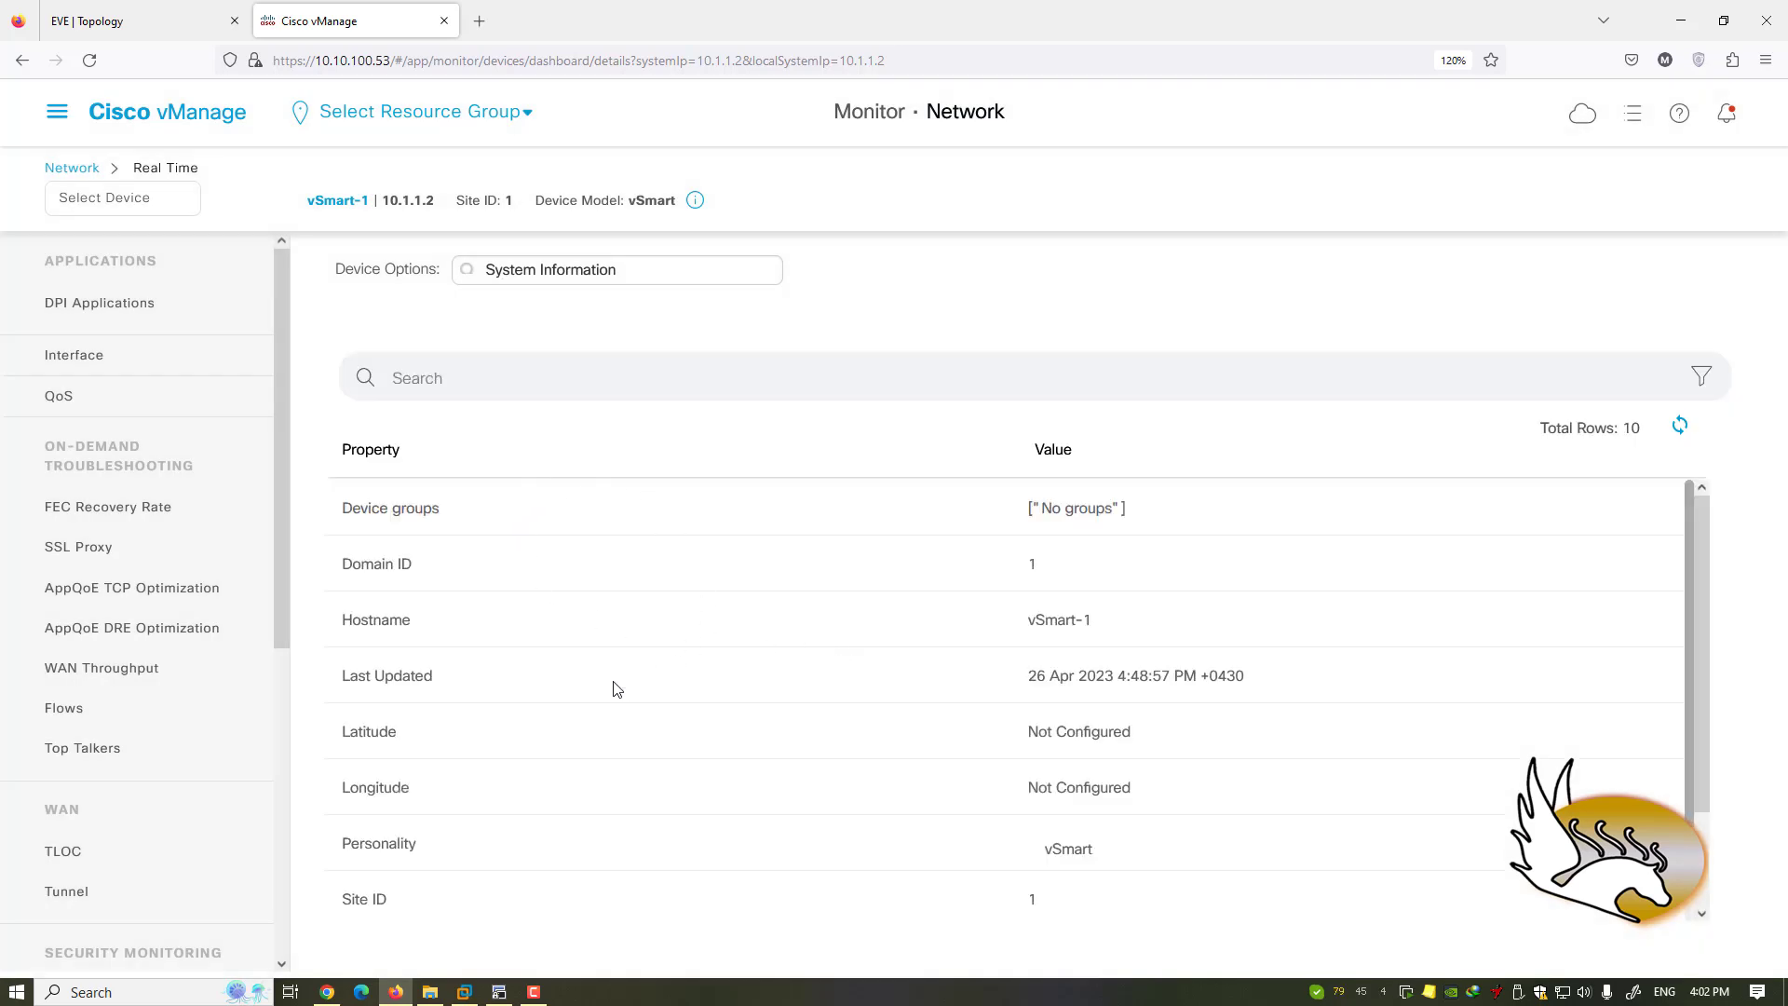
scroll(643, 722, "down", 2)
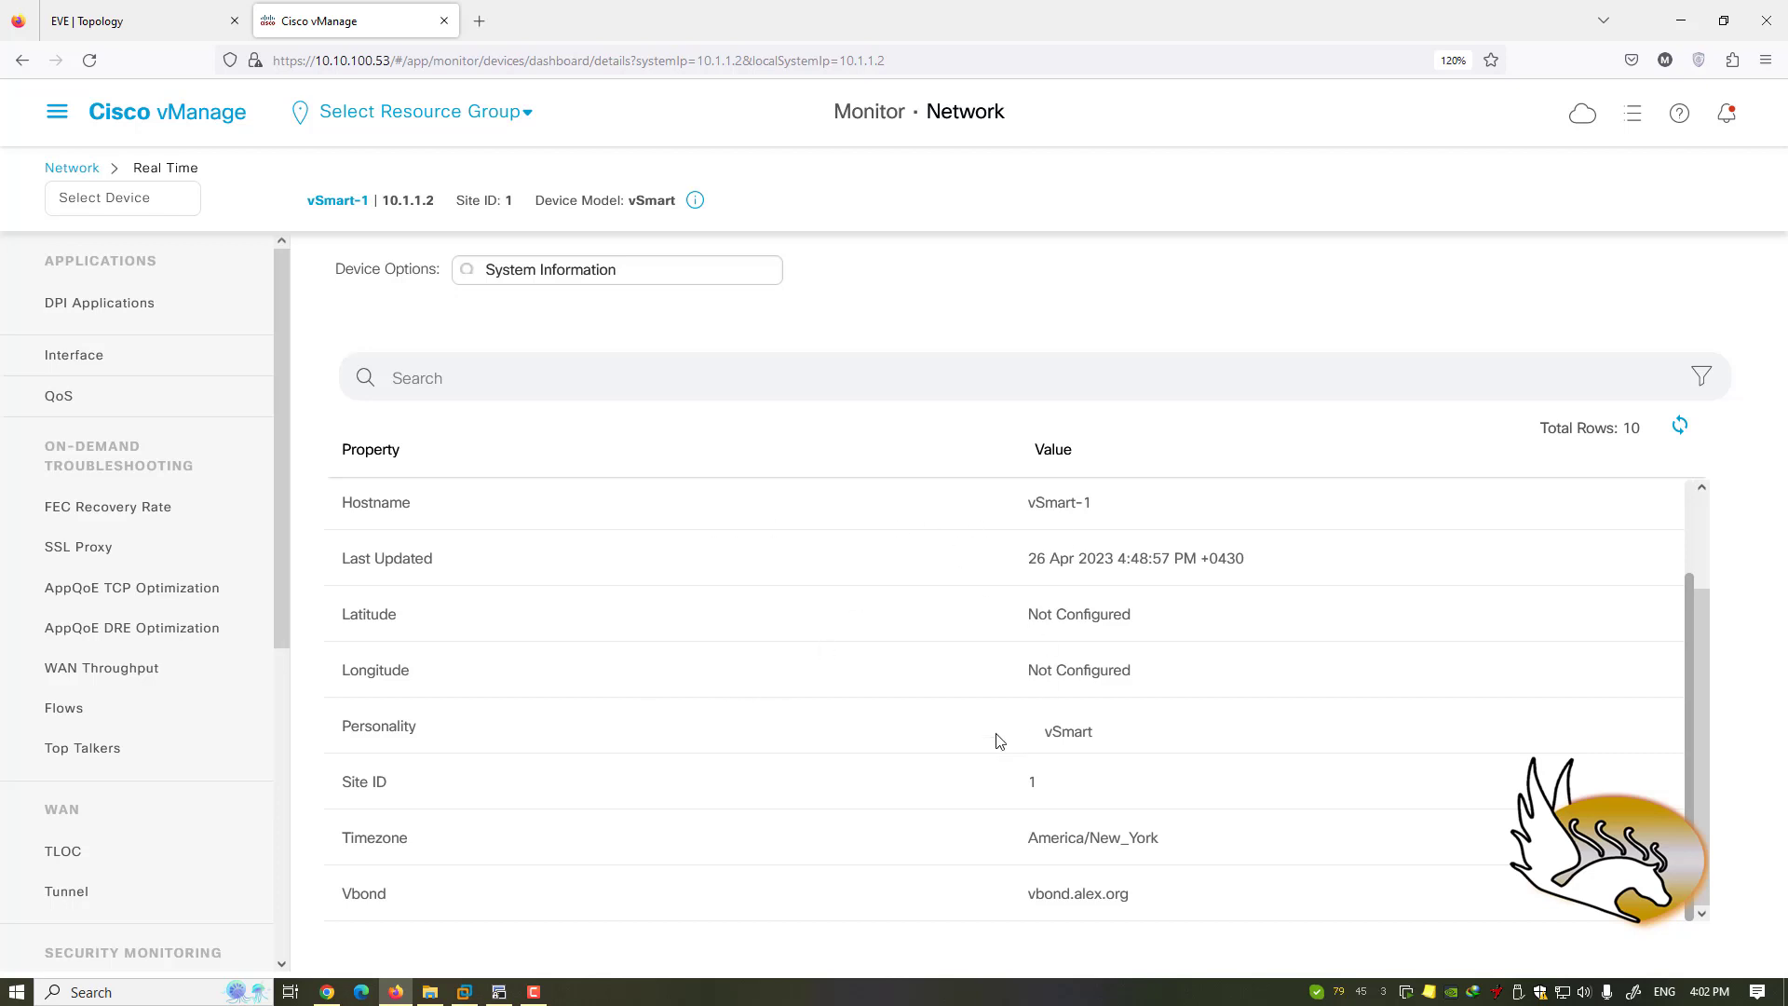
scroll(989, 688, "up", 2)
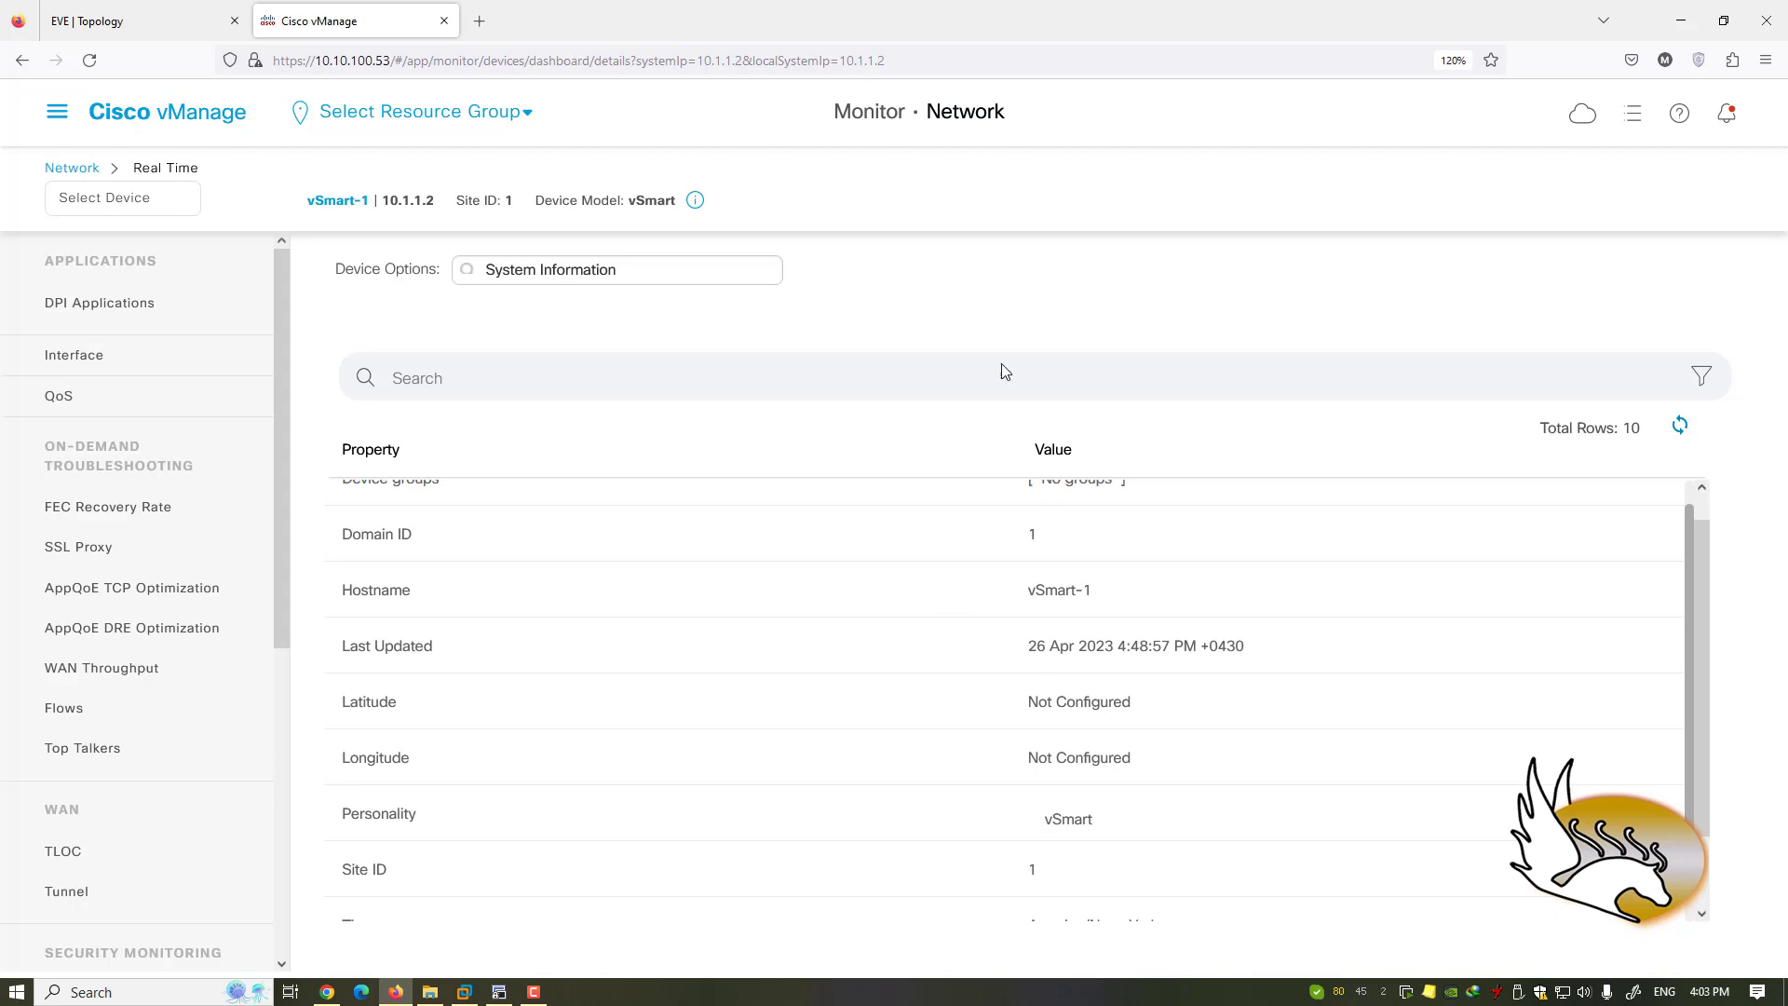
left_click(22, 59)
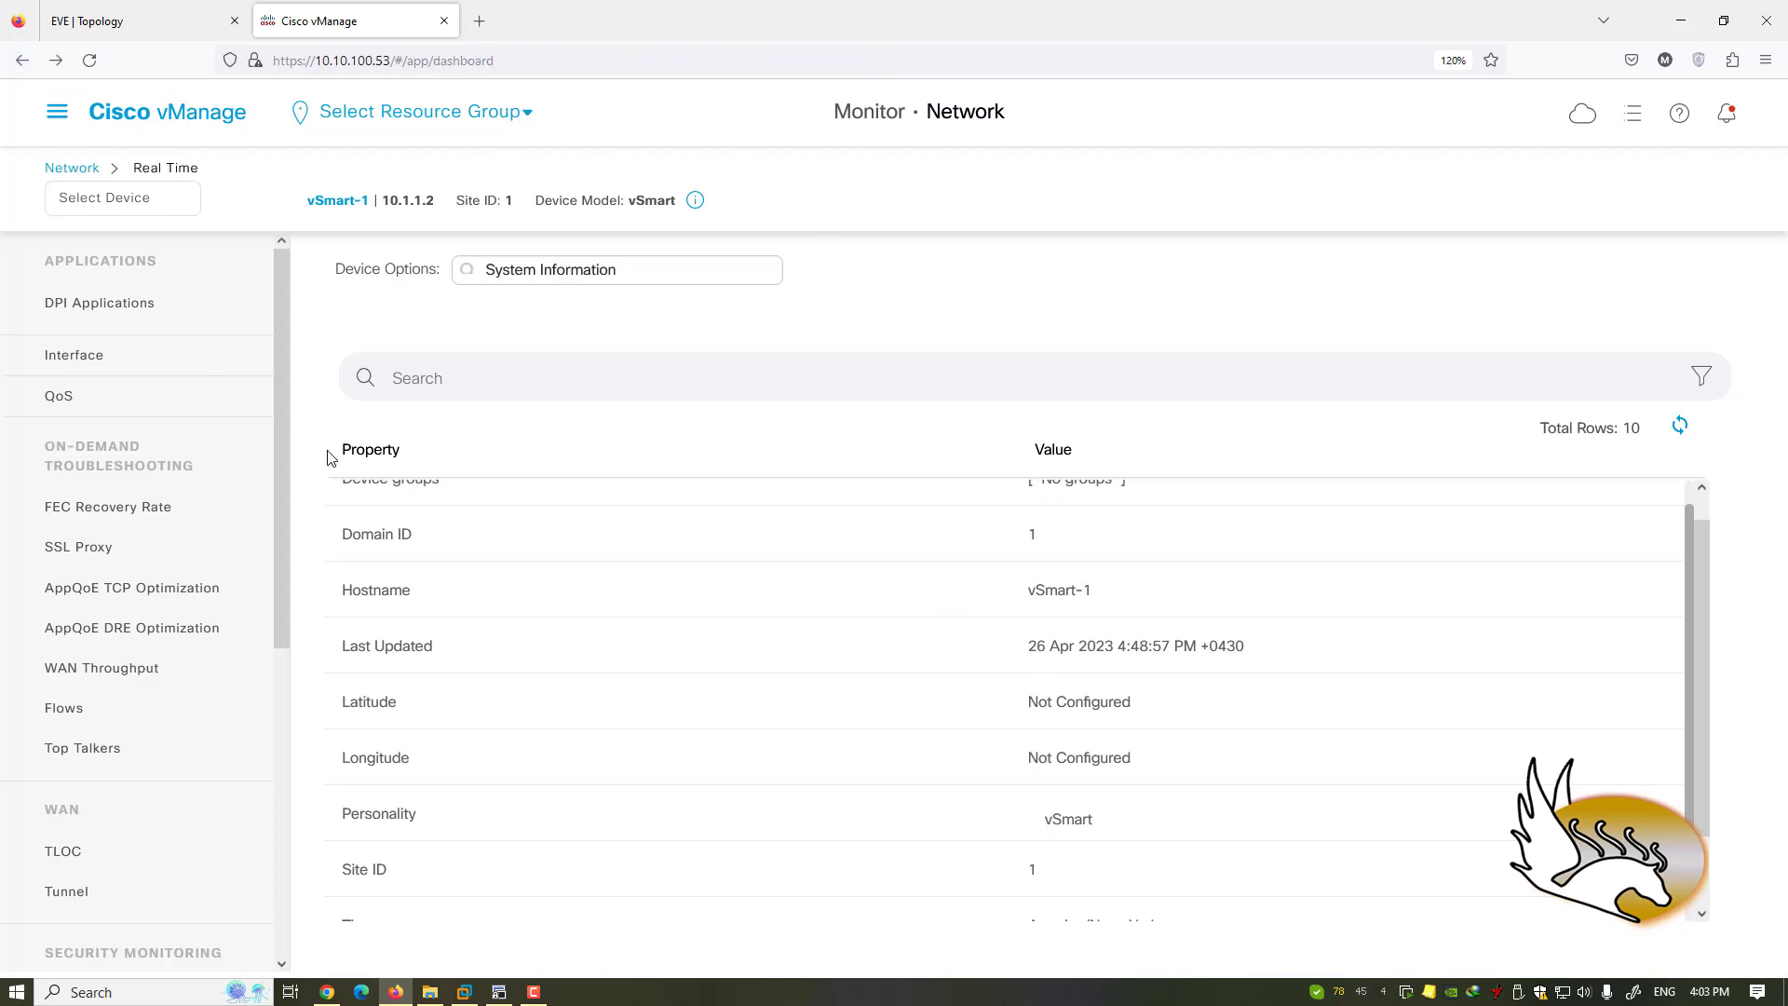
- Scroll the Main Dashboard and review the six authorized WAN Edge devices, then close the list
scroll(363, 583, "down", 3)
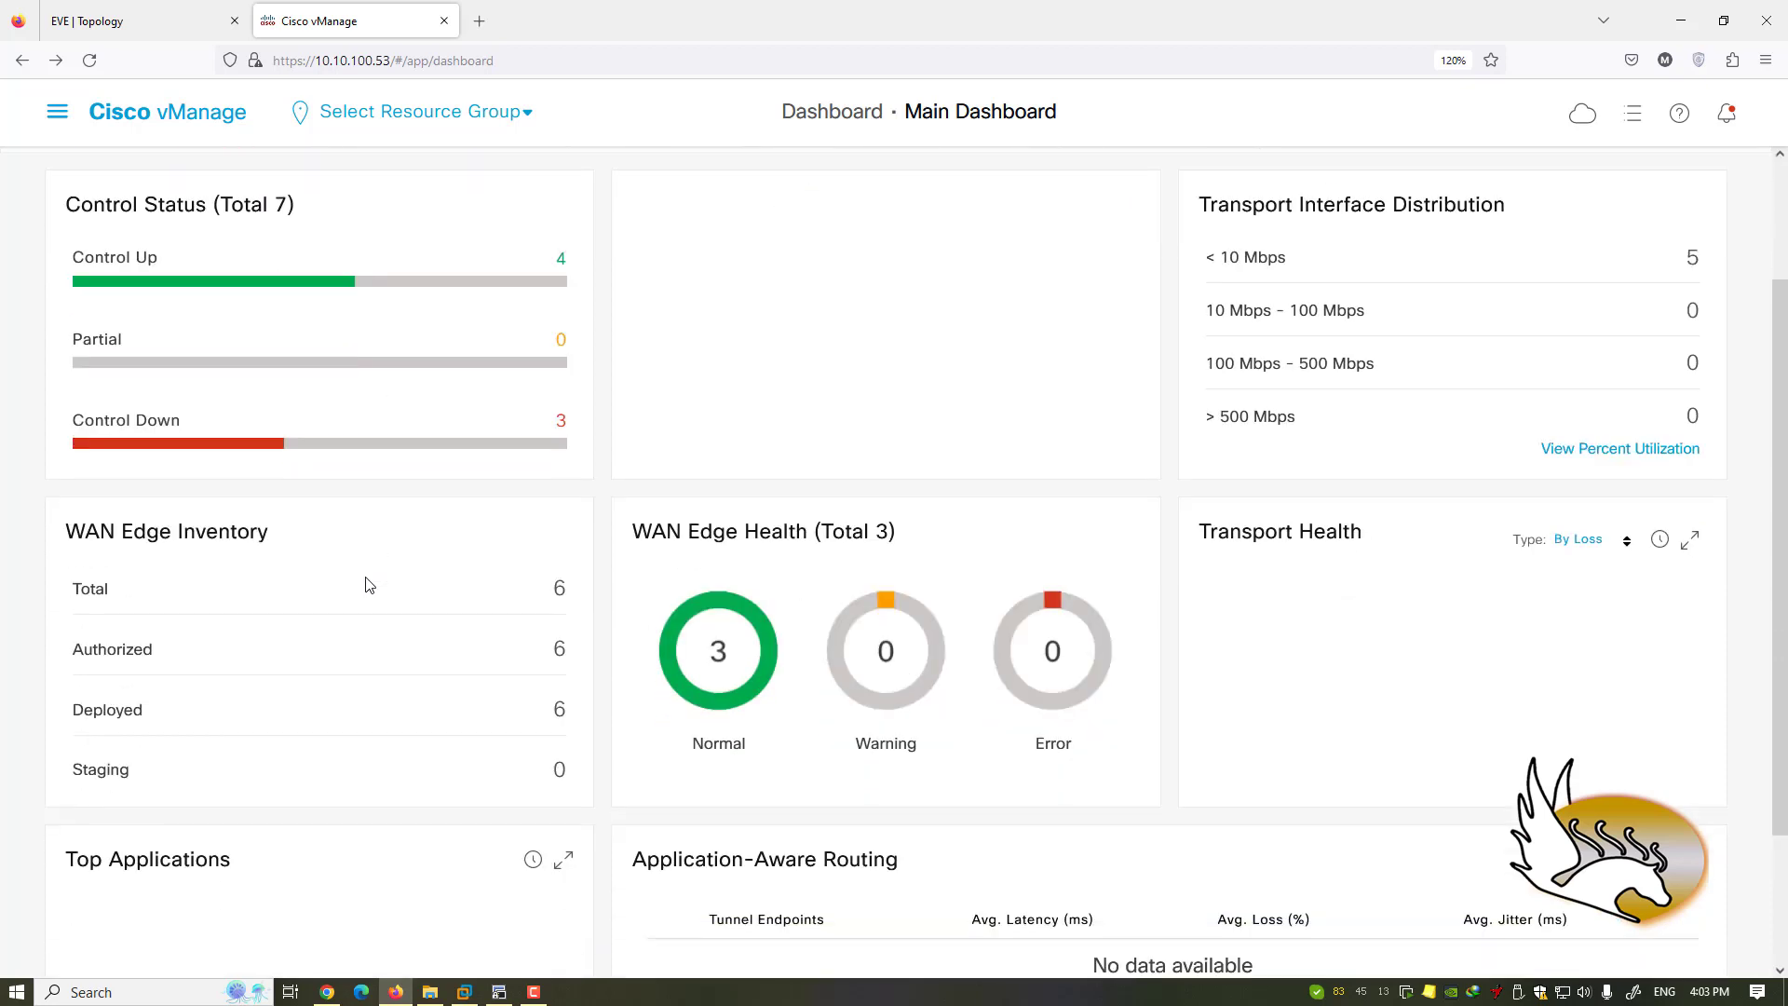
scroll(415, 568, "down", 1)
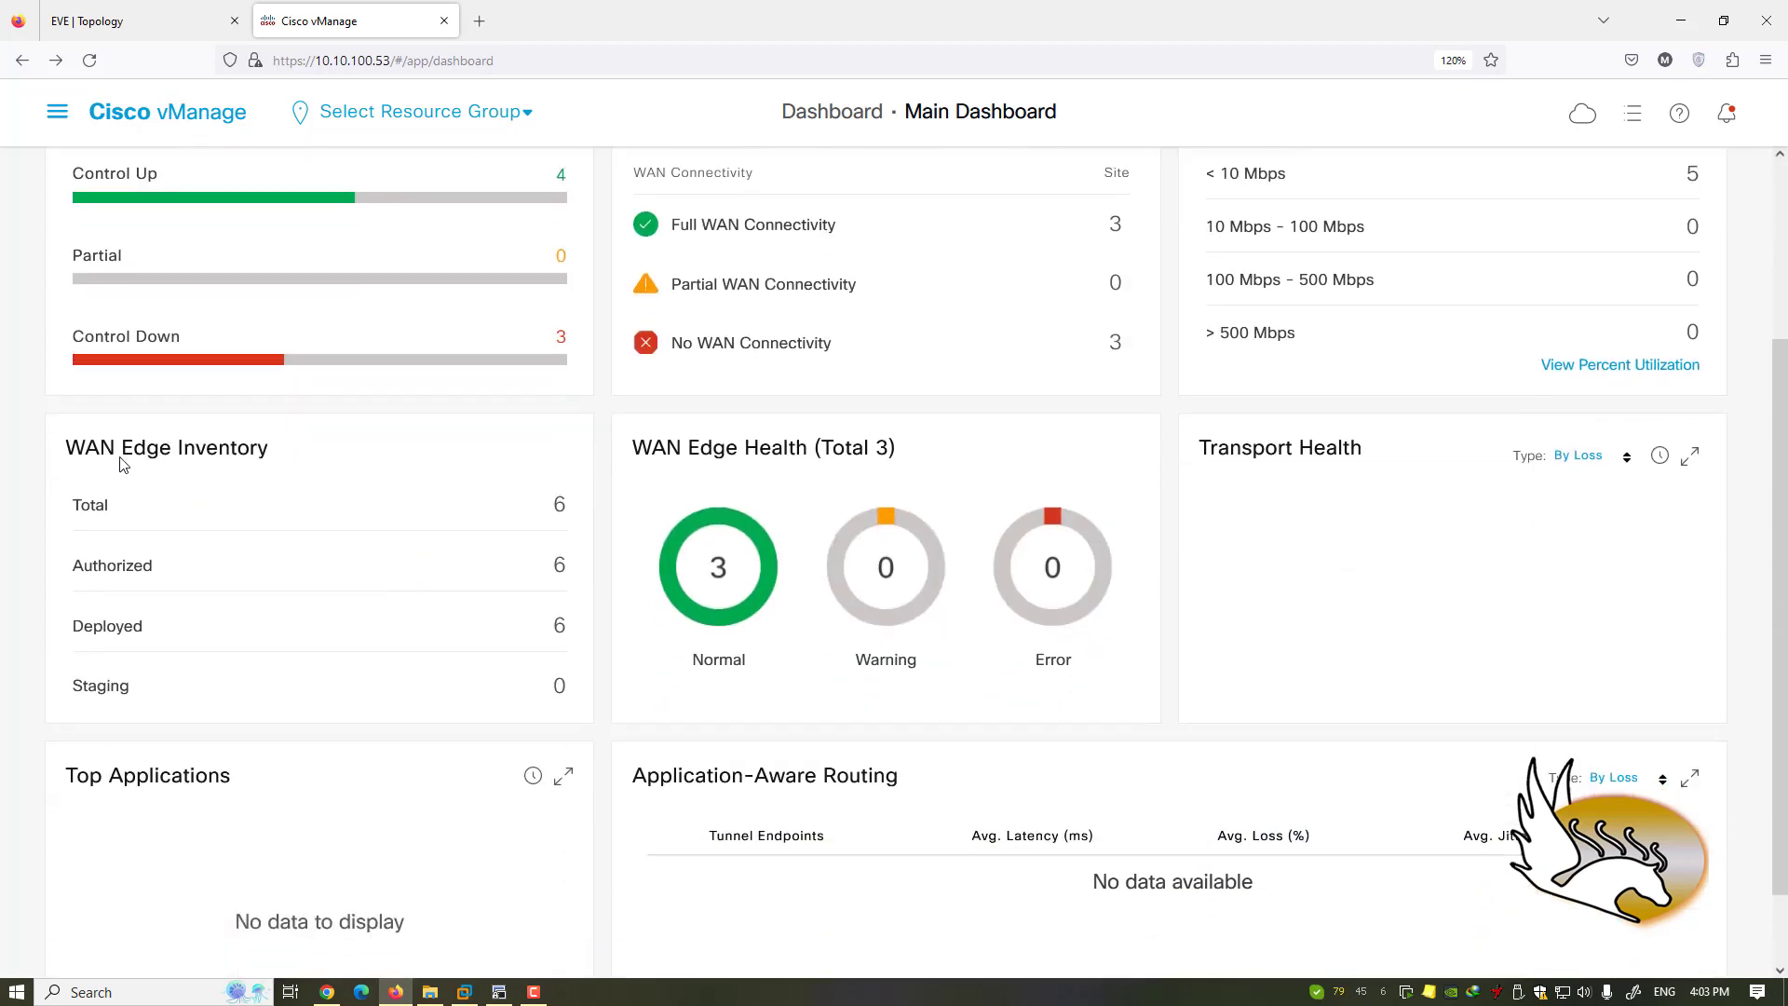
scroll(205, 461, "down", 1)
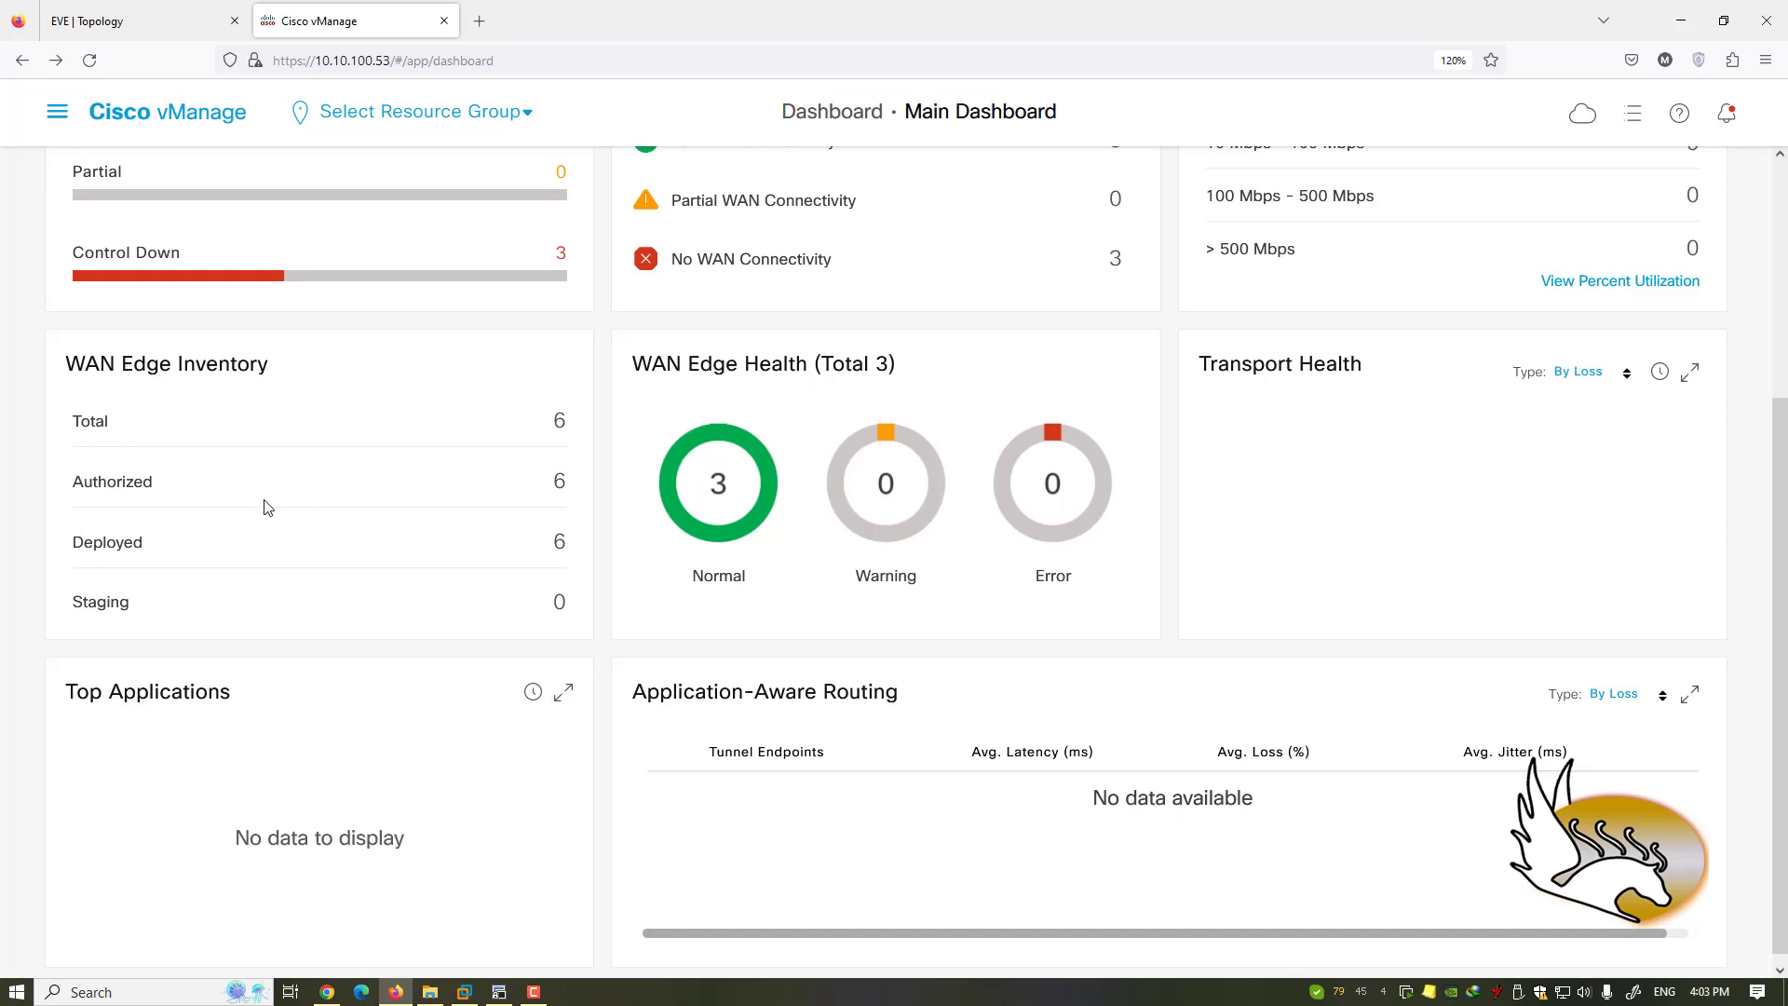
left_click(151, 482)
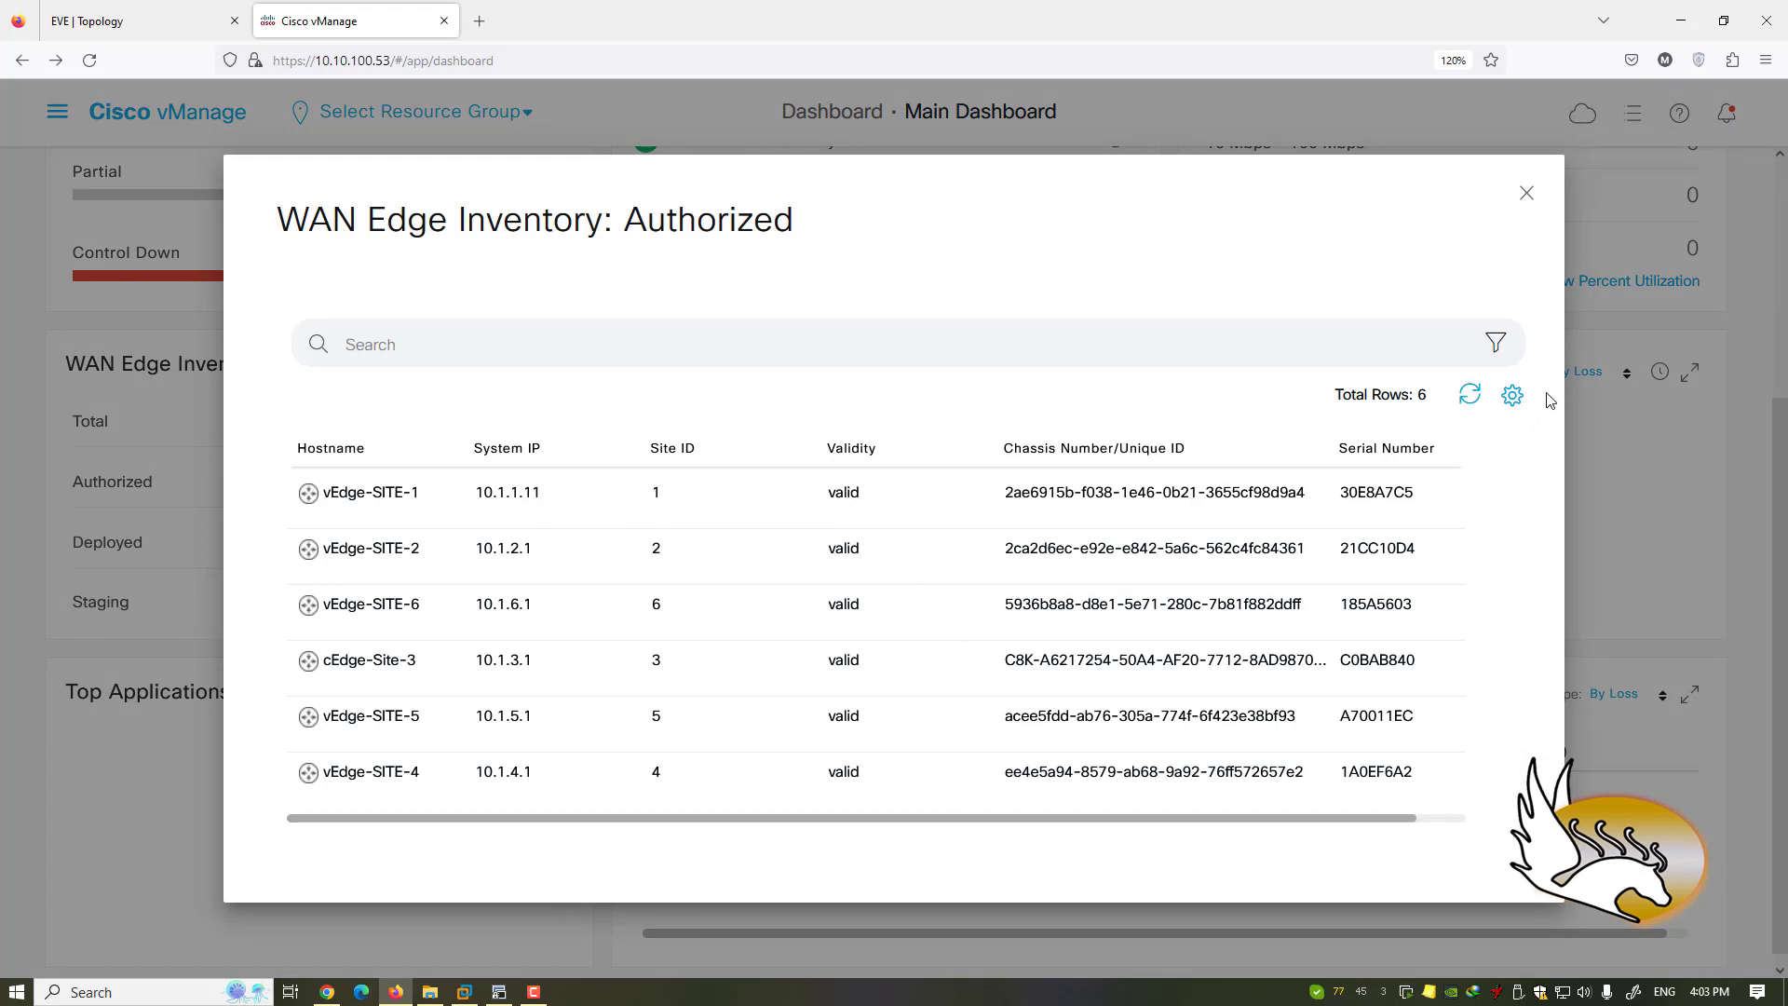
left_click(1527, 193)
- Scroll back up and switch to the EVE-NG SD-WAN-001 lab topology
scroll(411, 587, "up", 3)
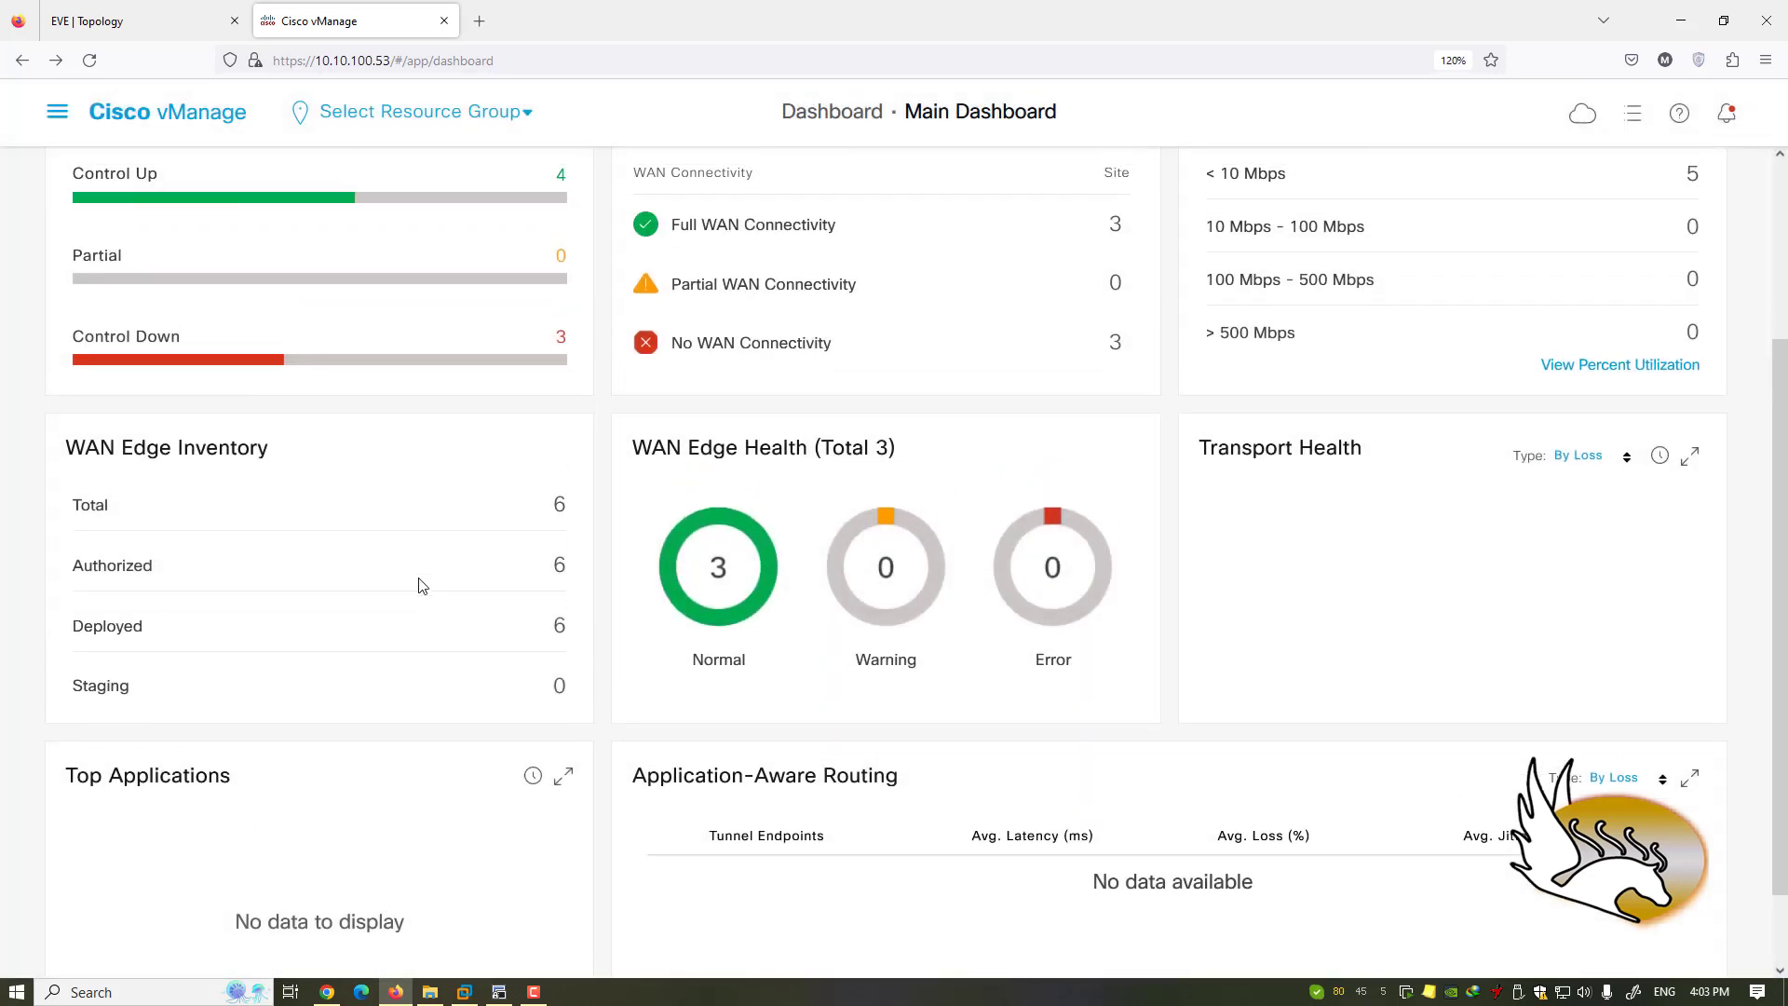
scroll(609, 522, "up", 2)
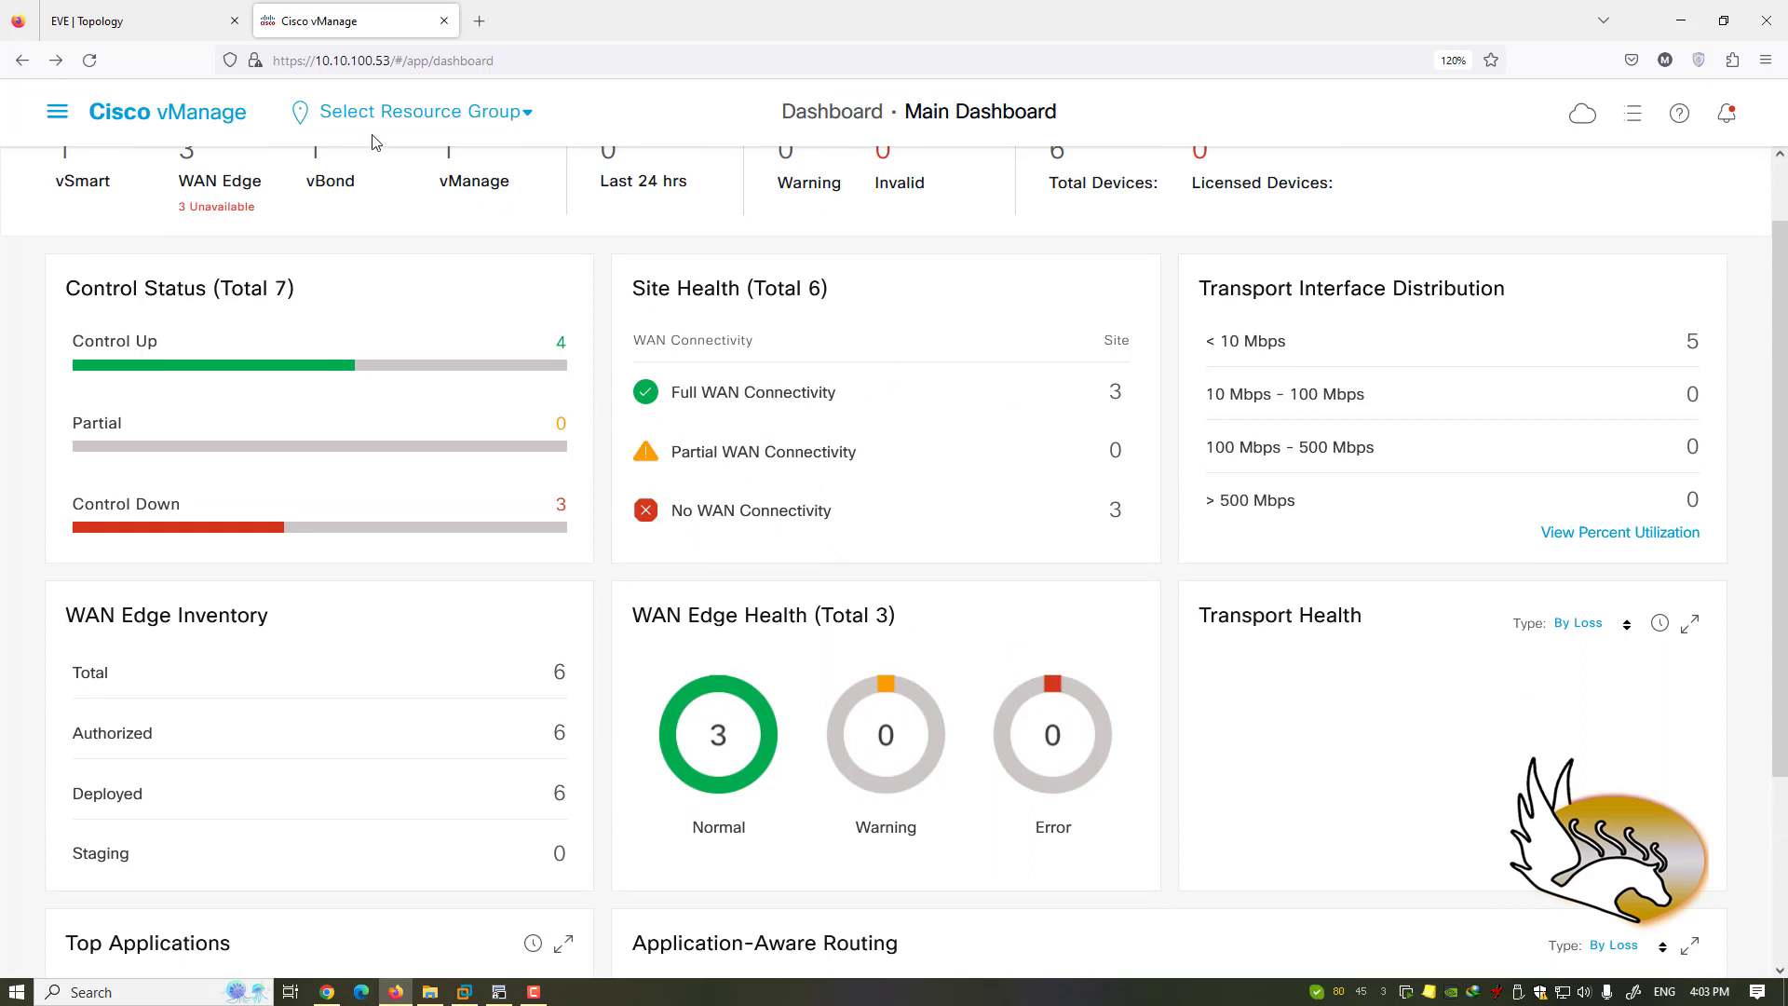
left_click(145, 21)
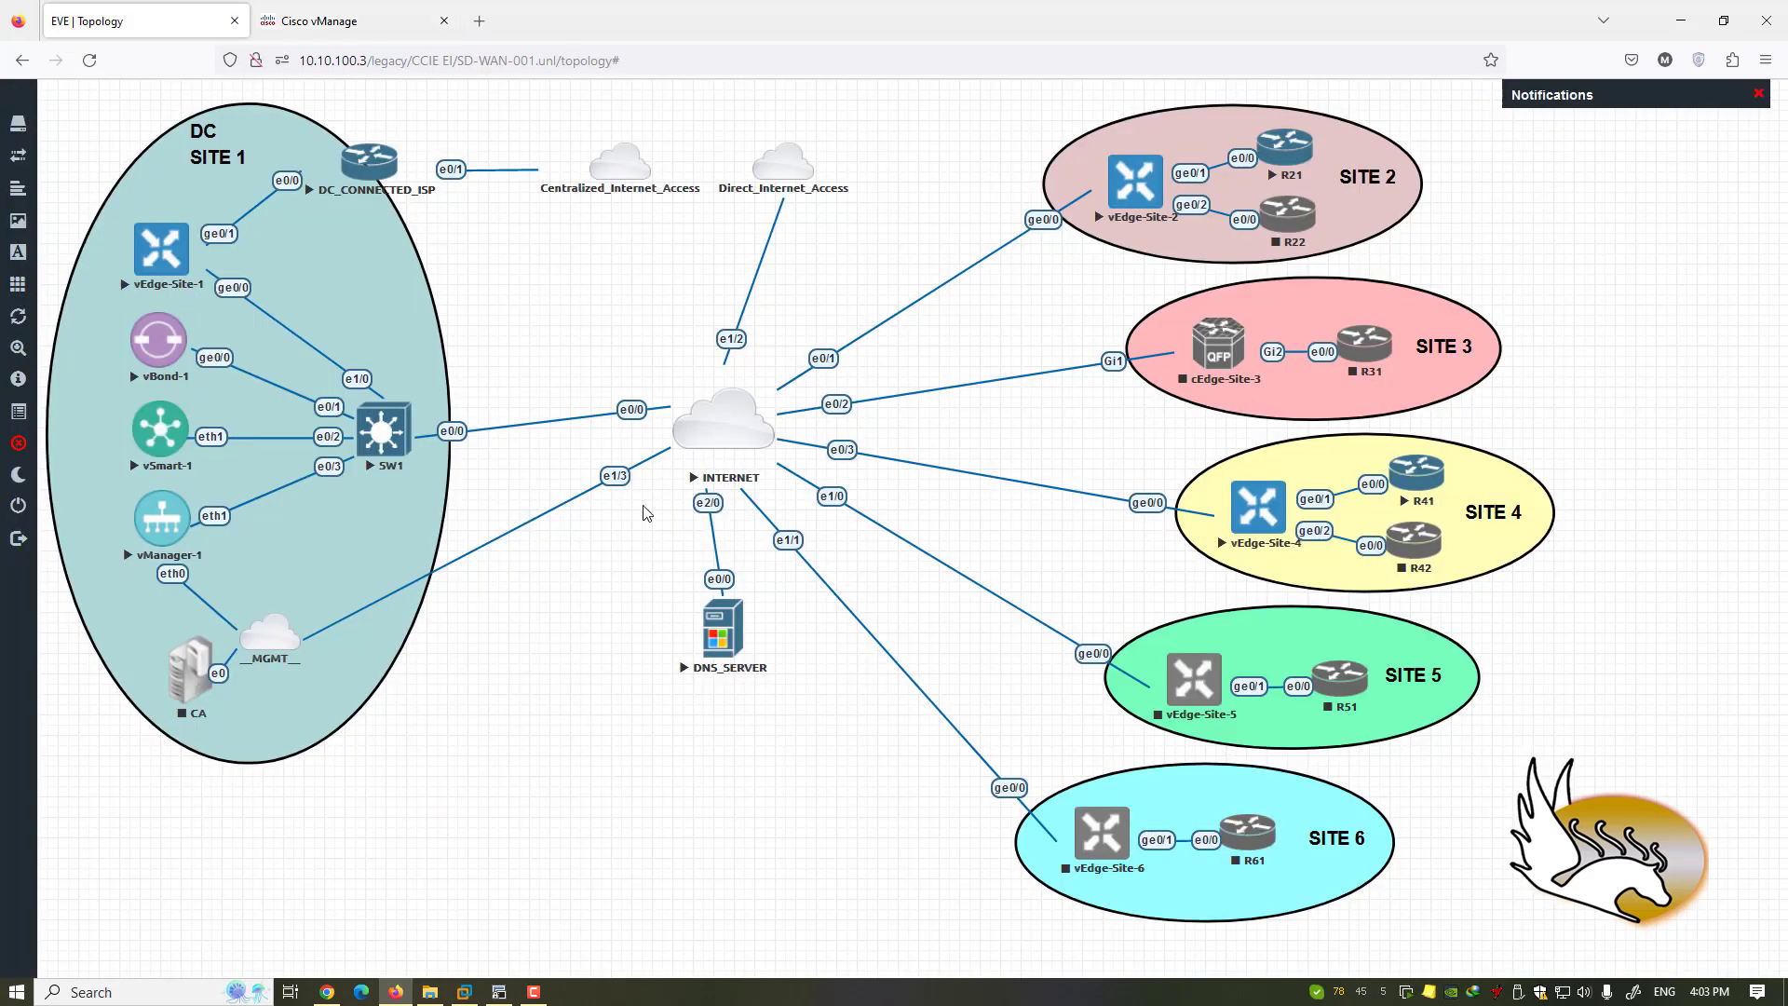
- Return to the vManage Main Dashboard and scroll through it
left_click(353, 34)
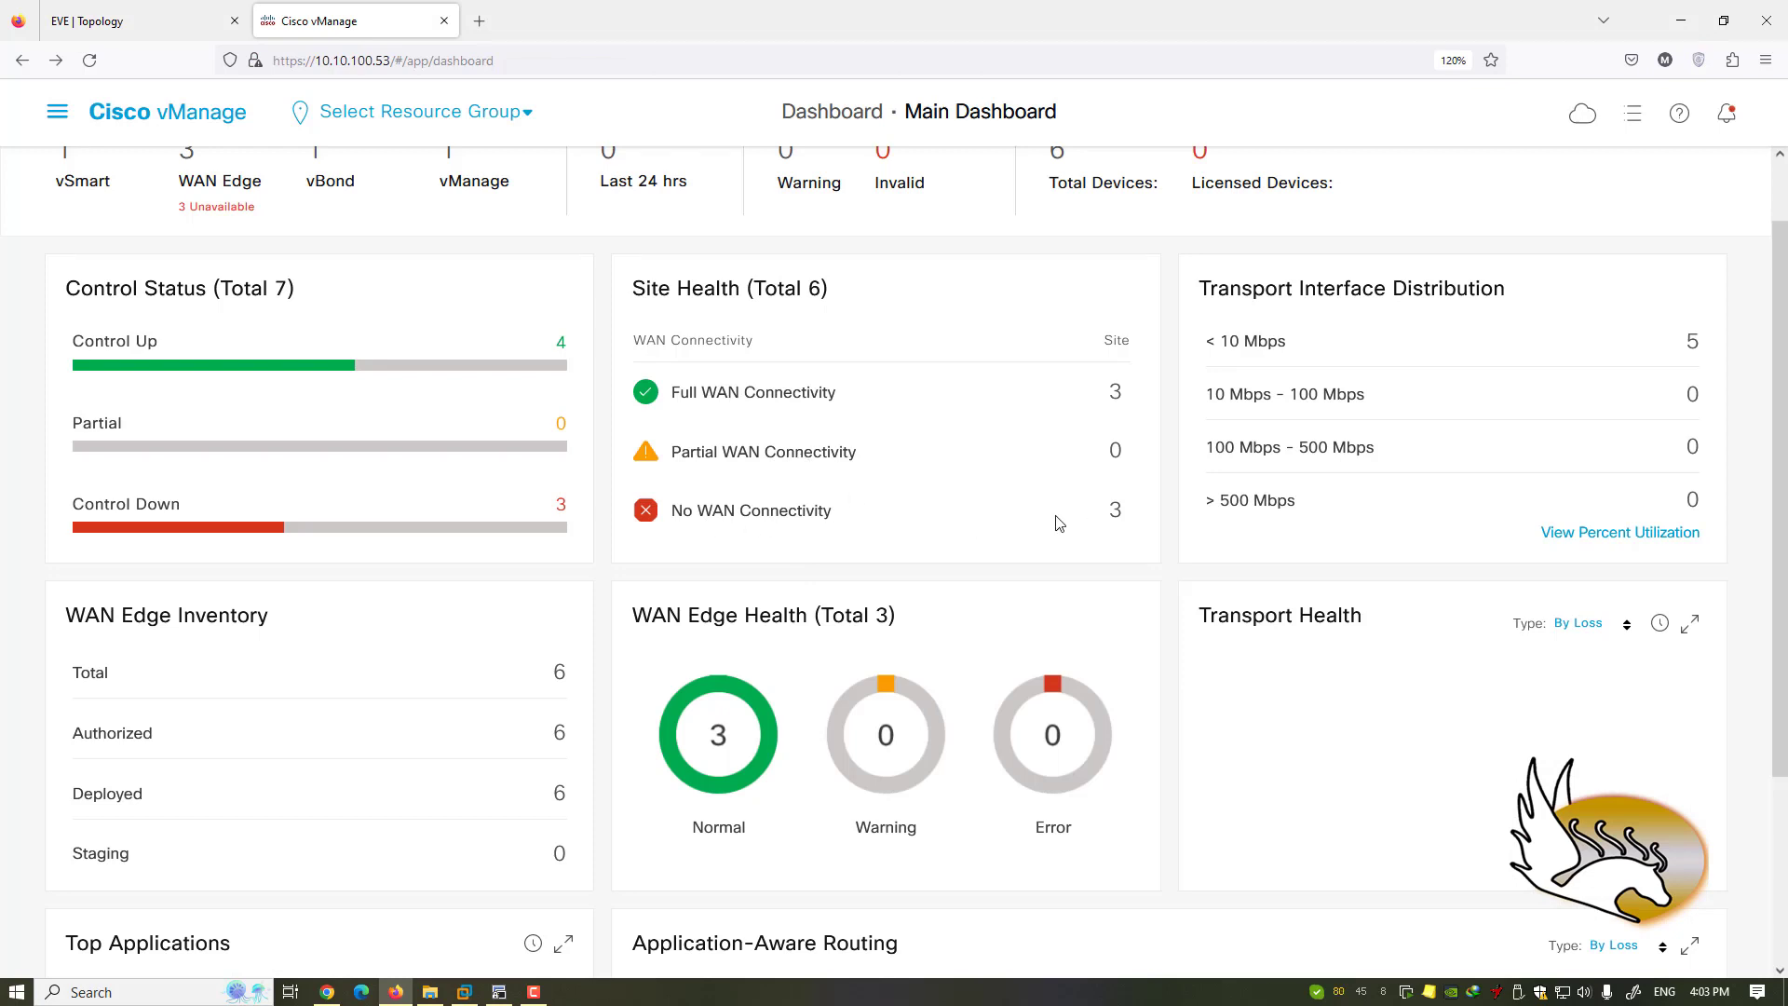
scroll(1058, 524, "down", 3)
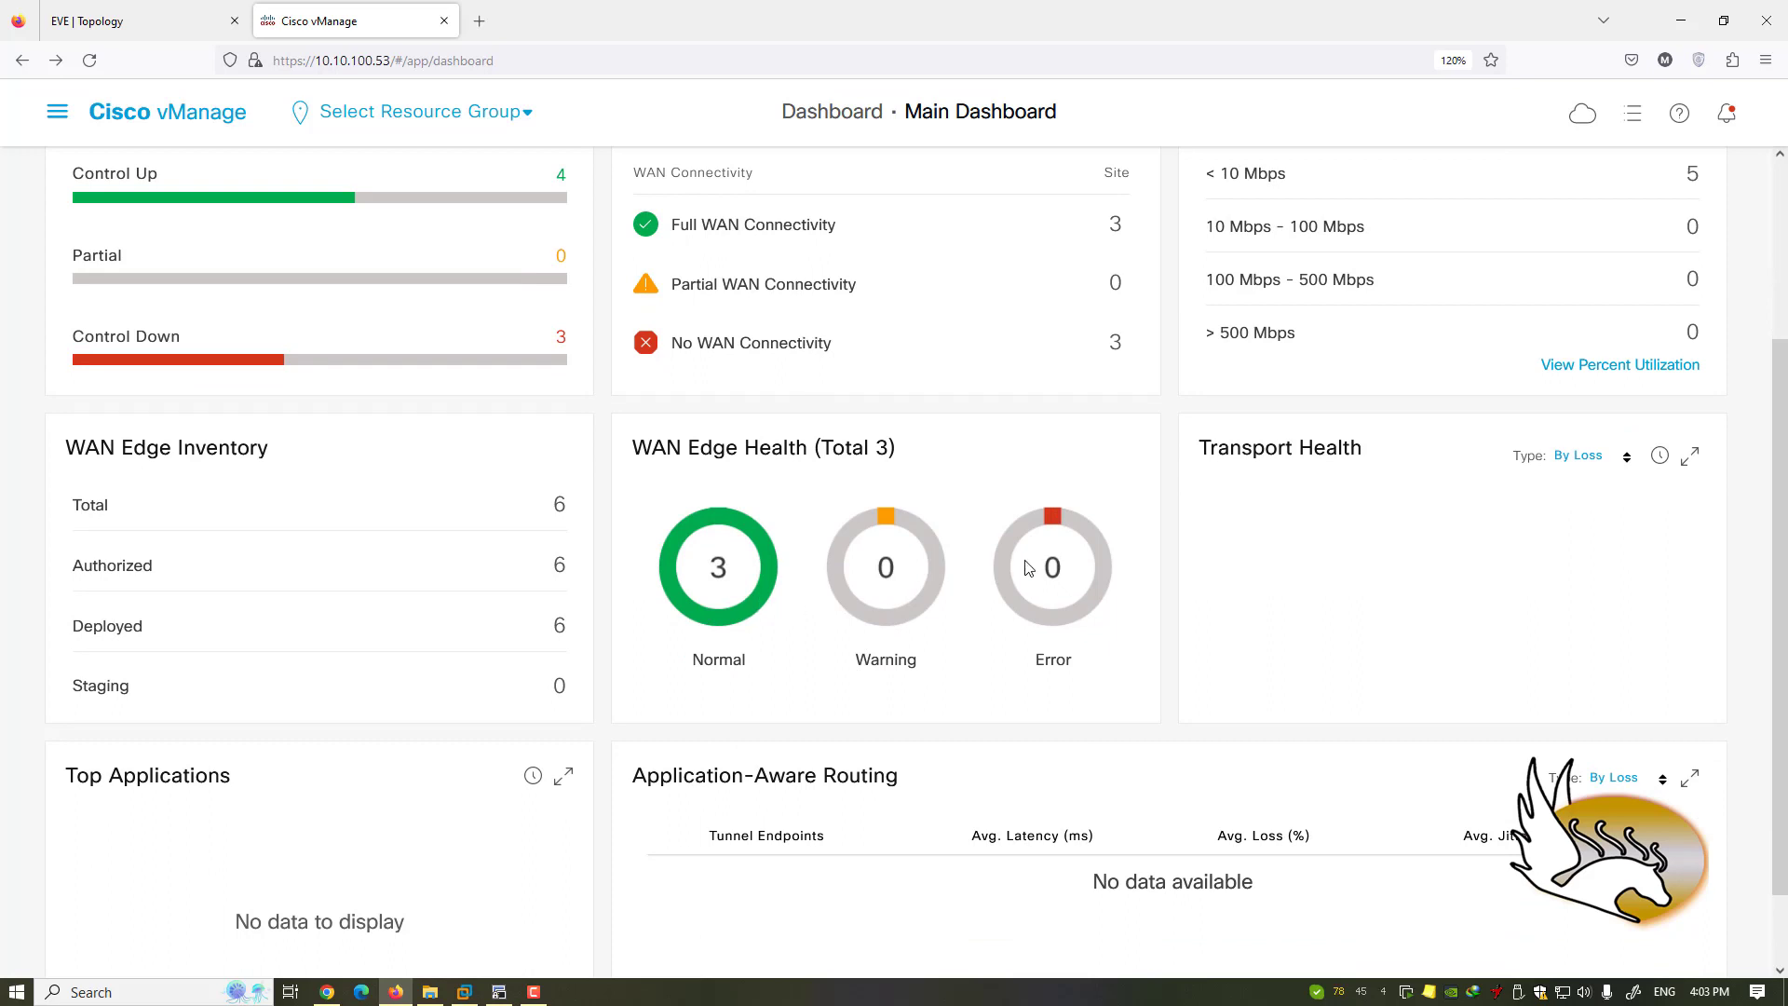
scroll(1355, 666, "up", 1)
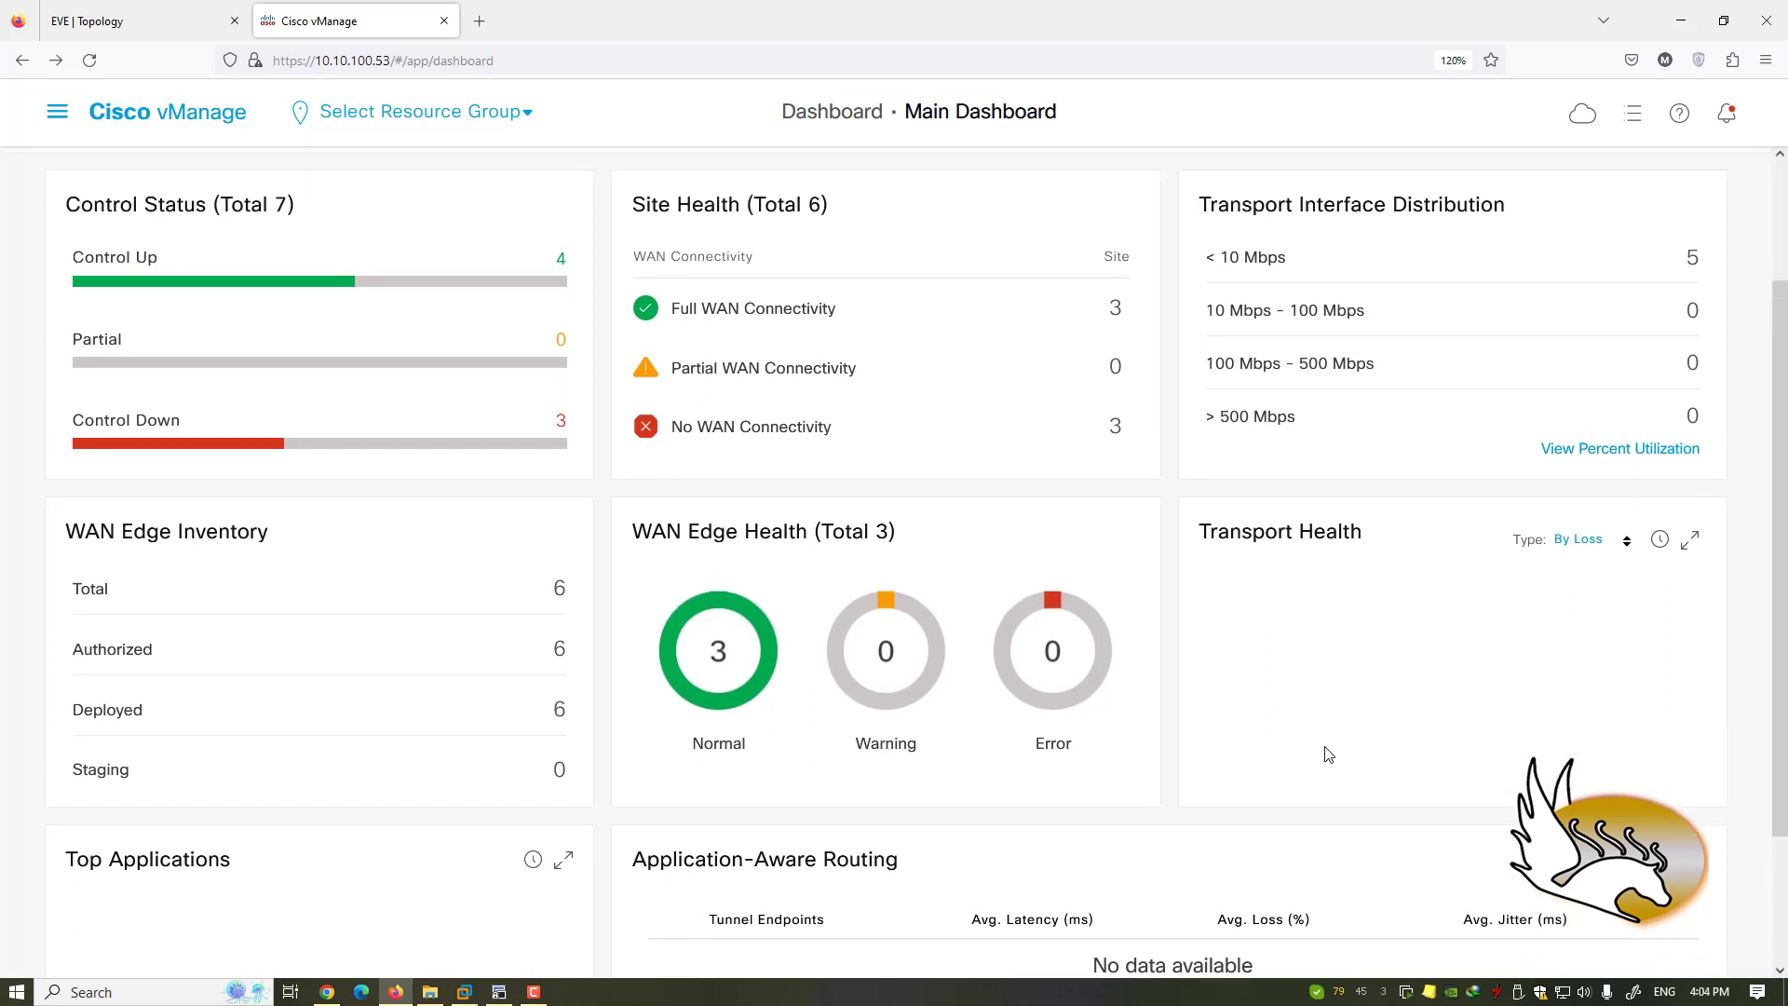
scroll(1327, 754, "up", 1)
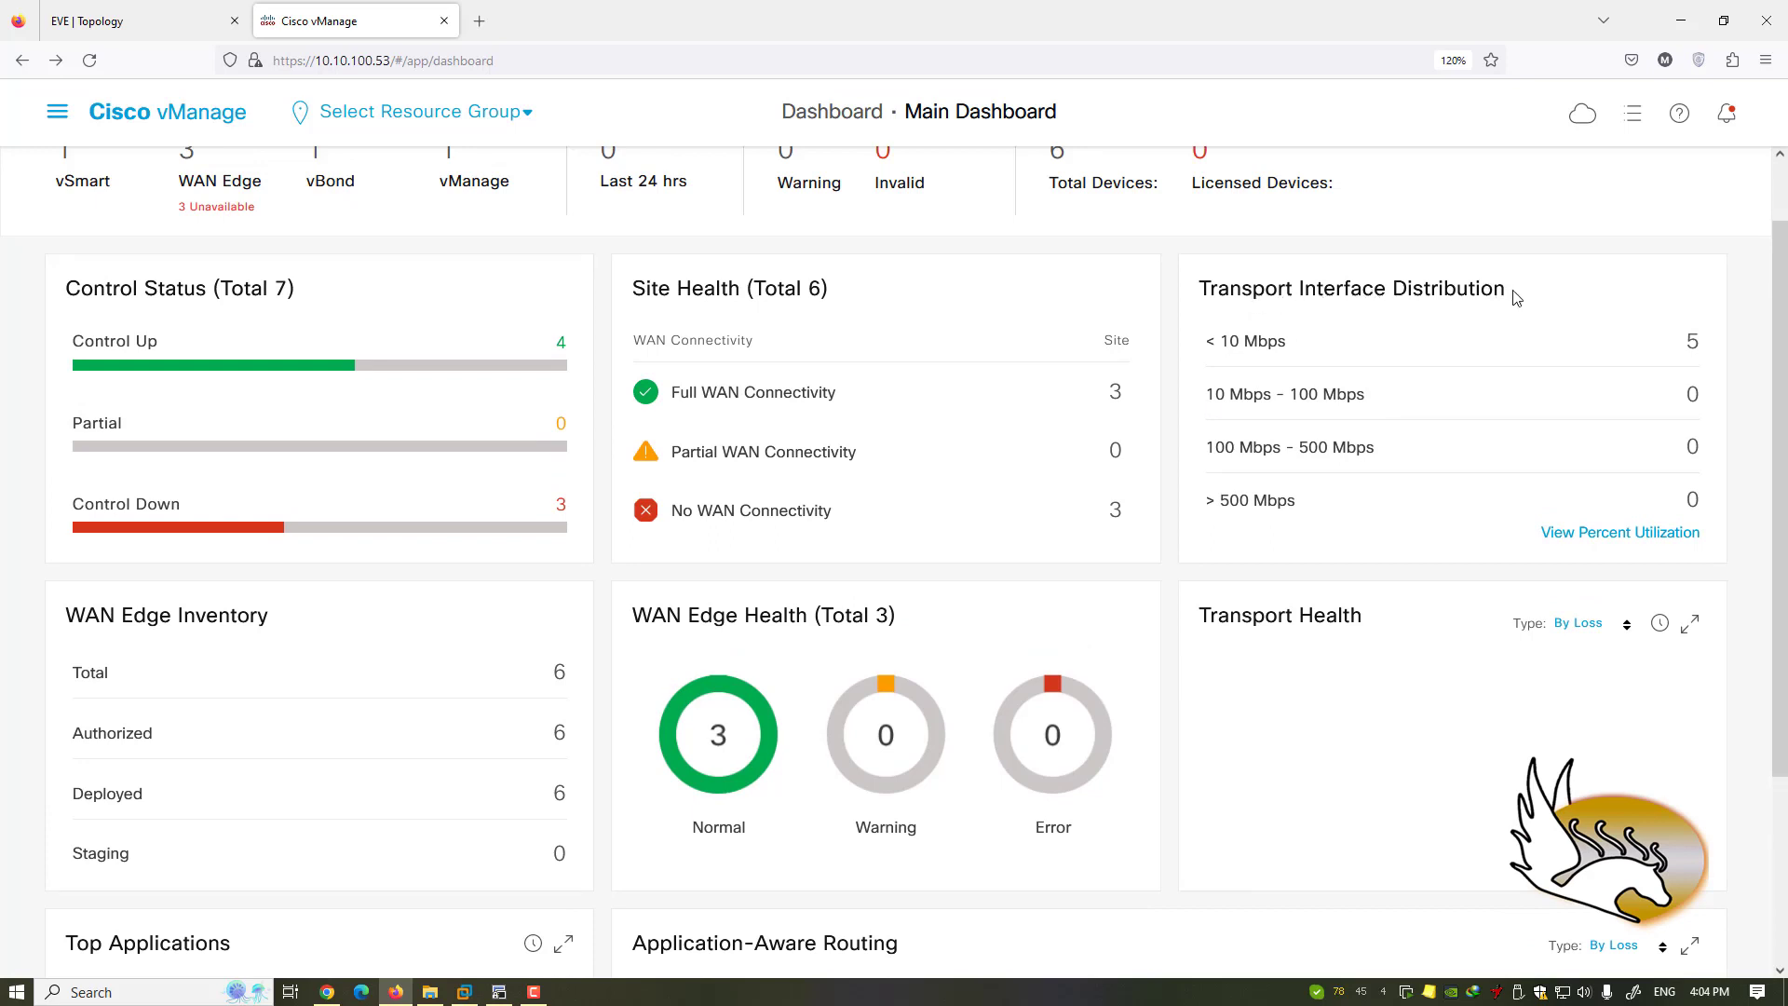
- Highlight the Transport Interface Distribution title, then glance at the EVE topology and come back
left_click_drag(1514, 296, 1199, 300)
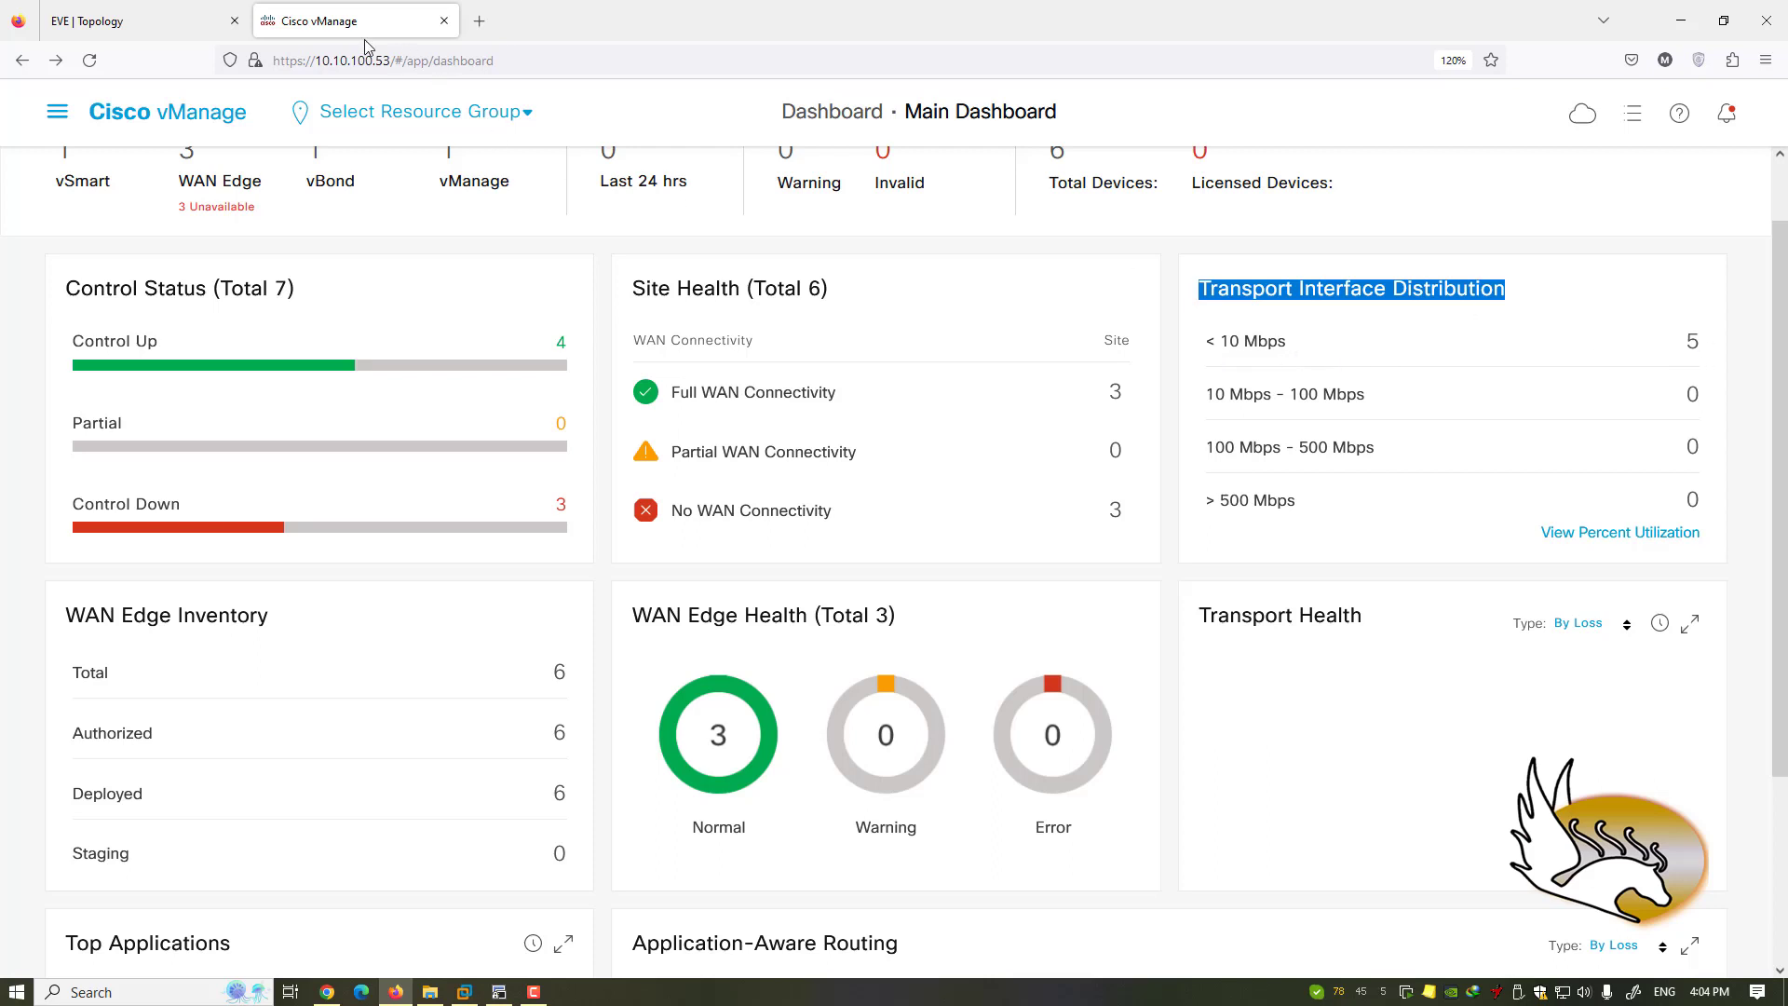
left_click(160, 22)
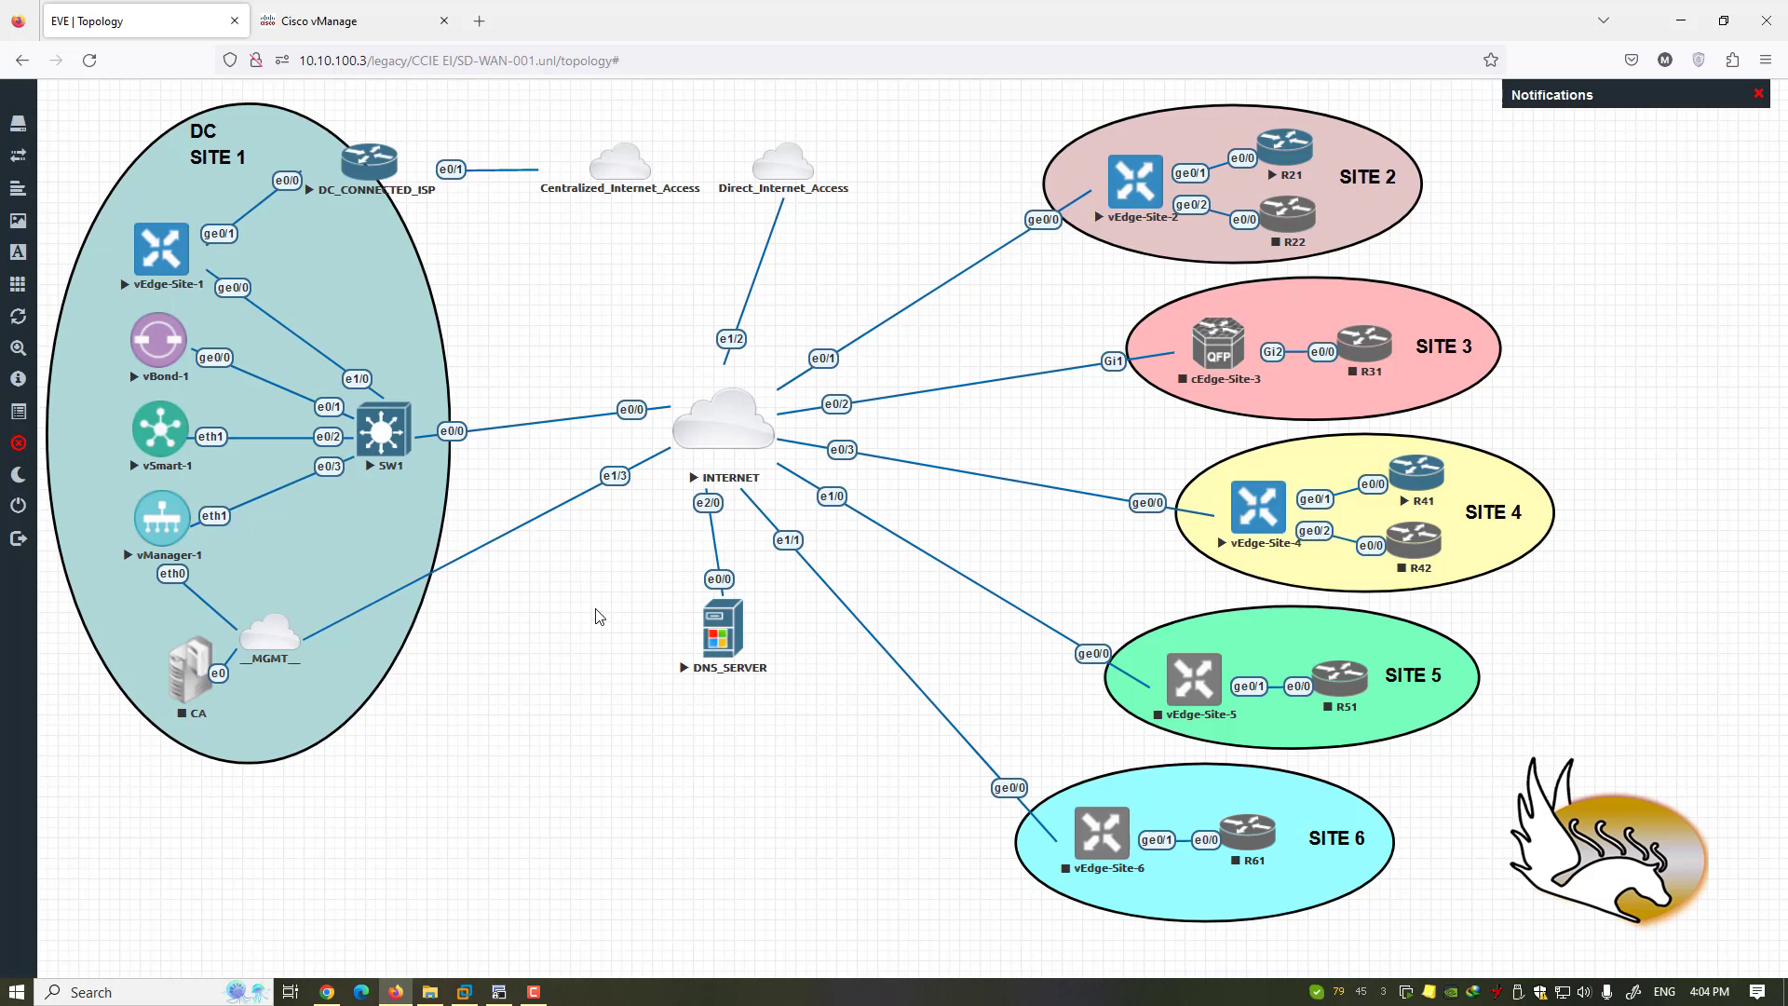
left_click(340, 20)
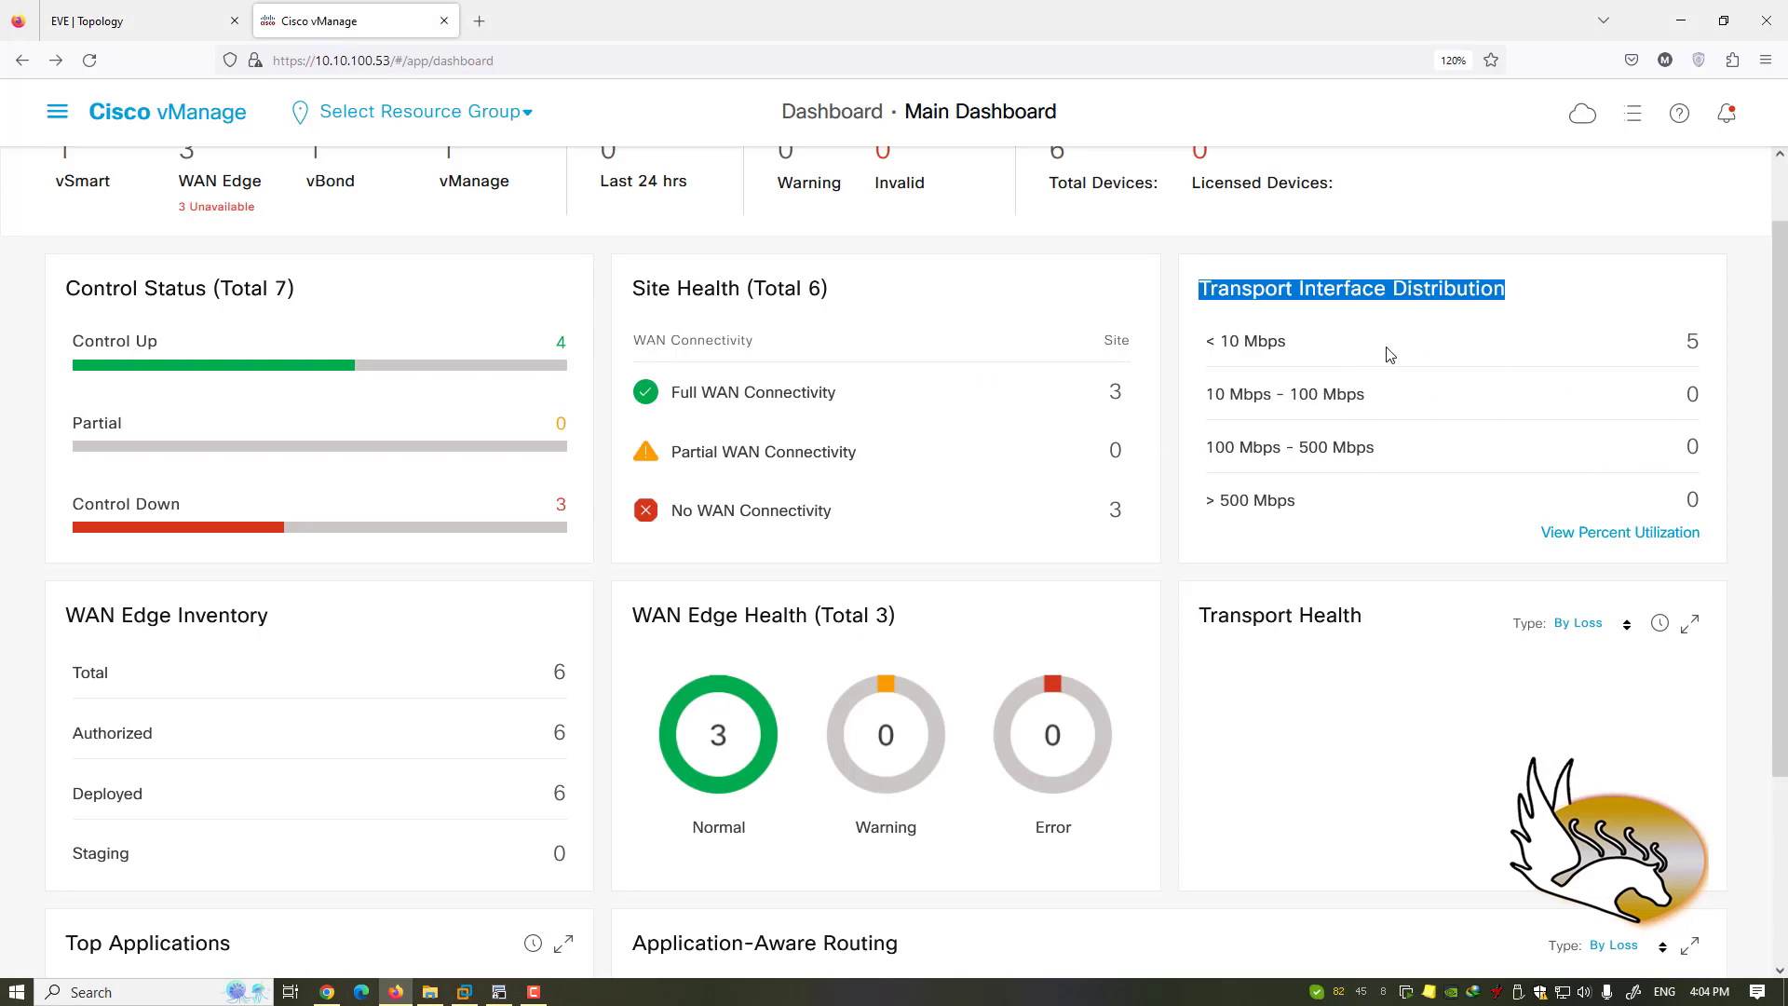
- Review the five interfaces running under 10 Mbps, all averaging 0.025 or less, then close the list
left_click(1293, 342)
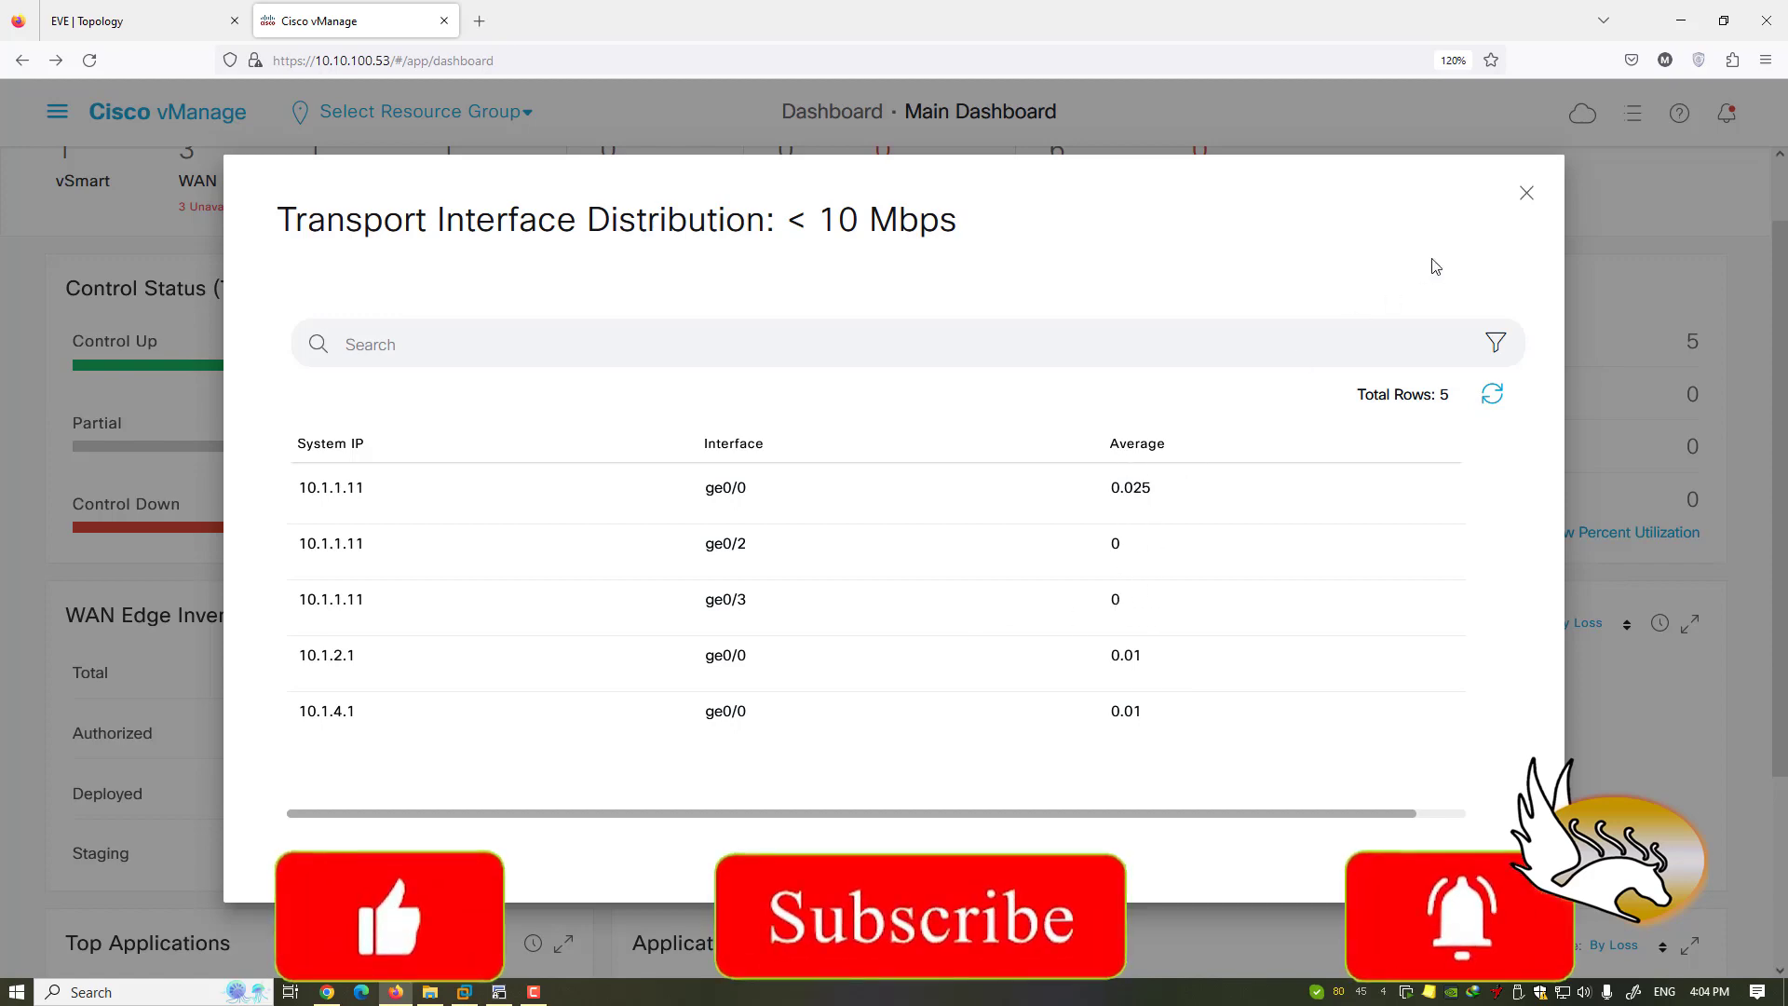
left_click(1526, 192)
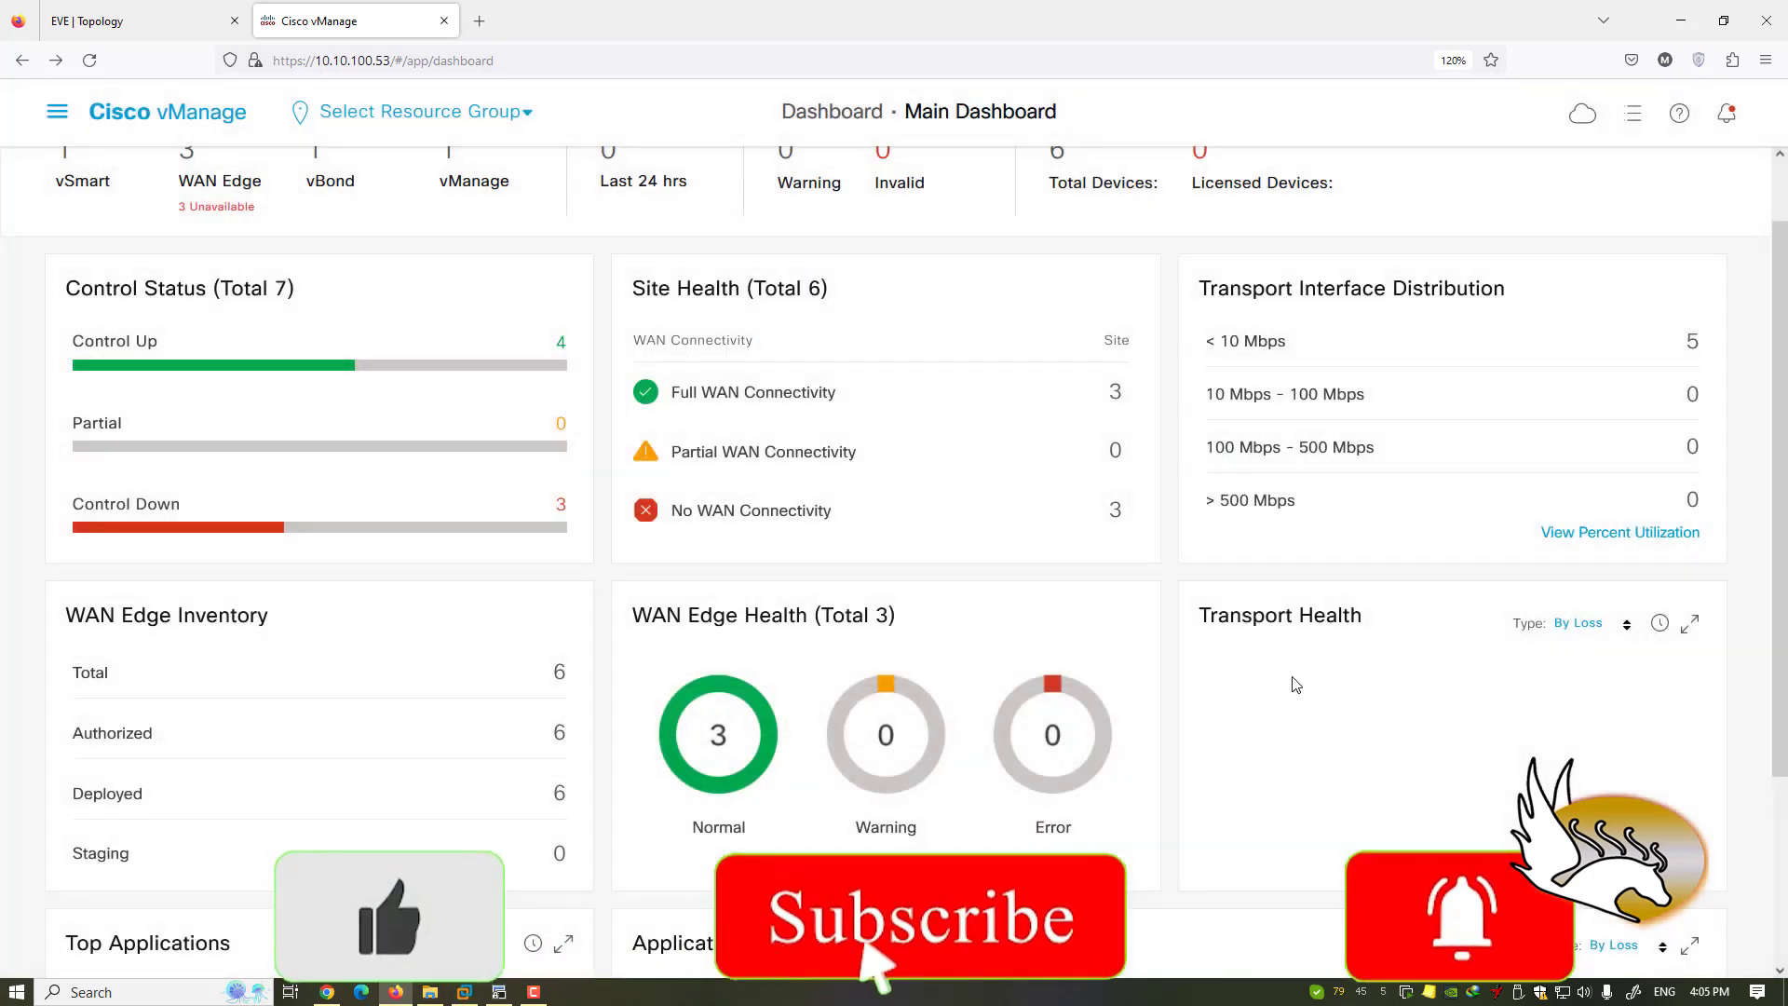
scroll(1293, 685, "down", 3)
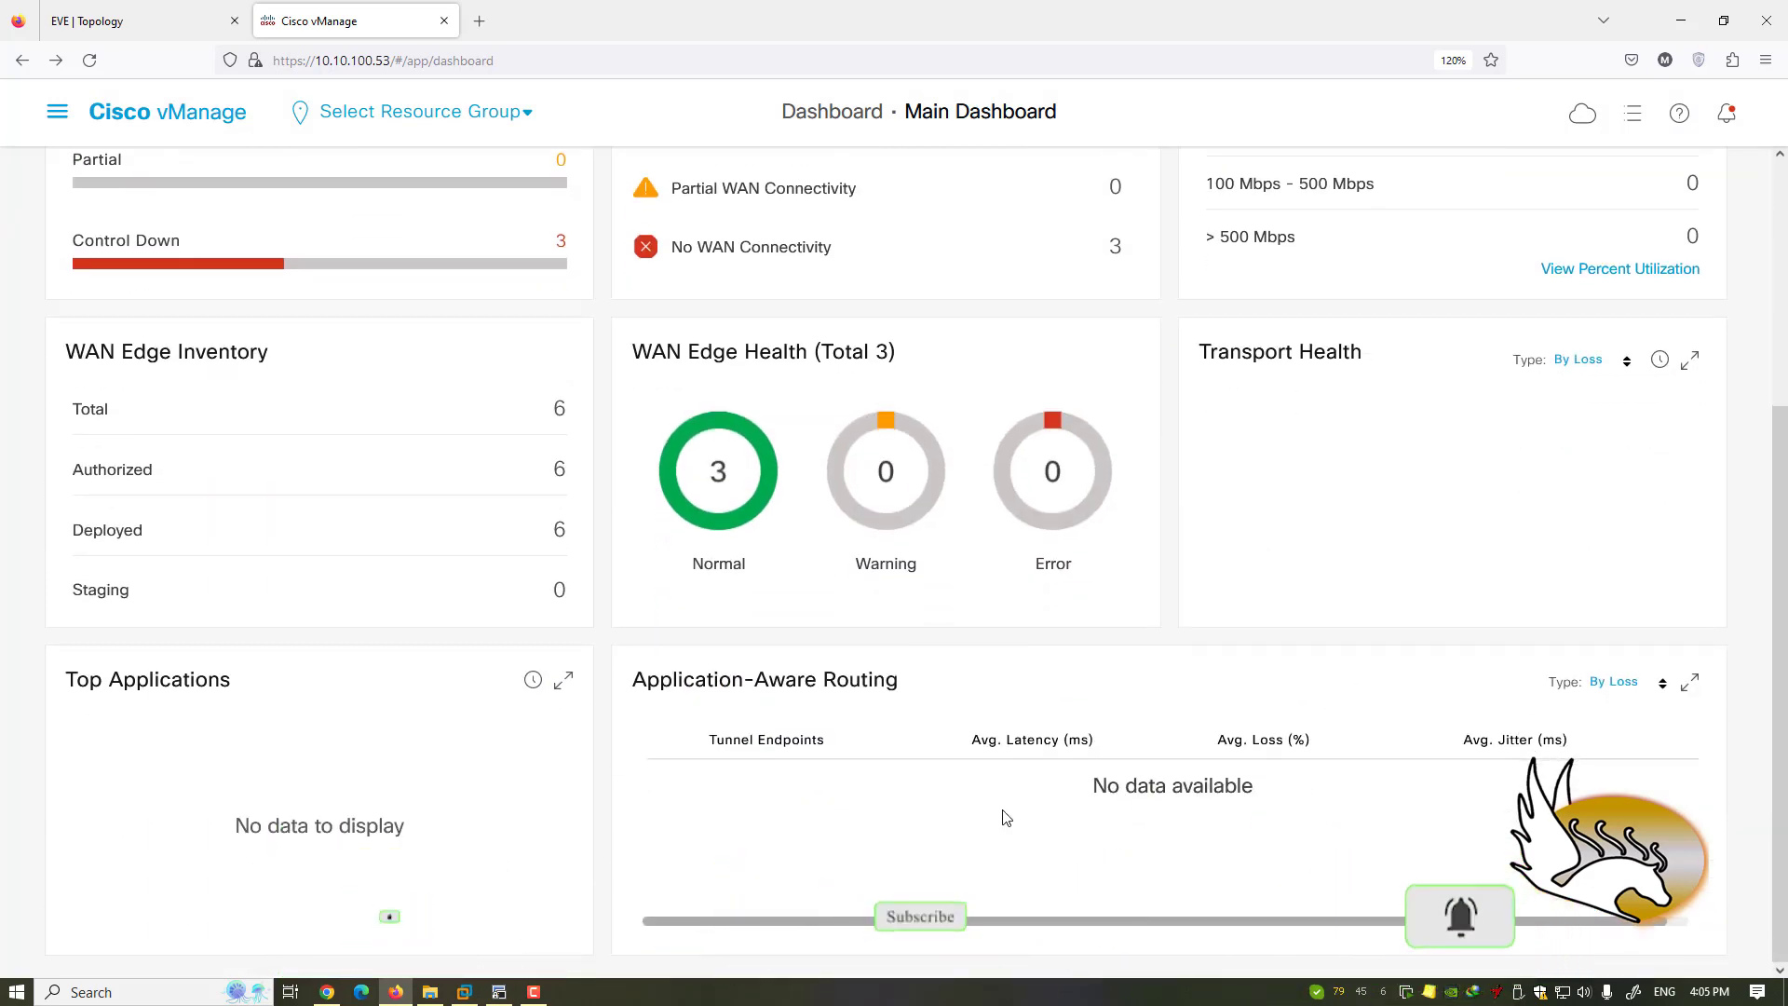
scroll(1072, 761, "up", 4)
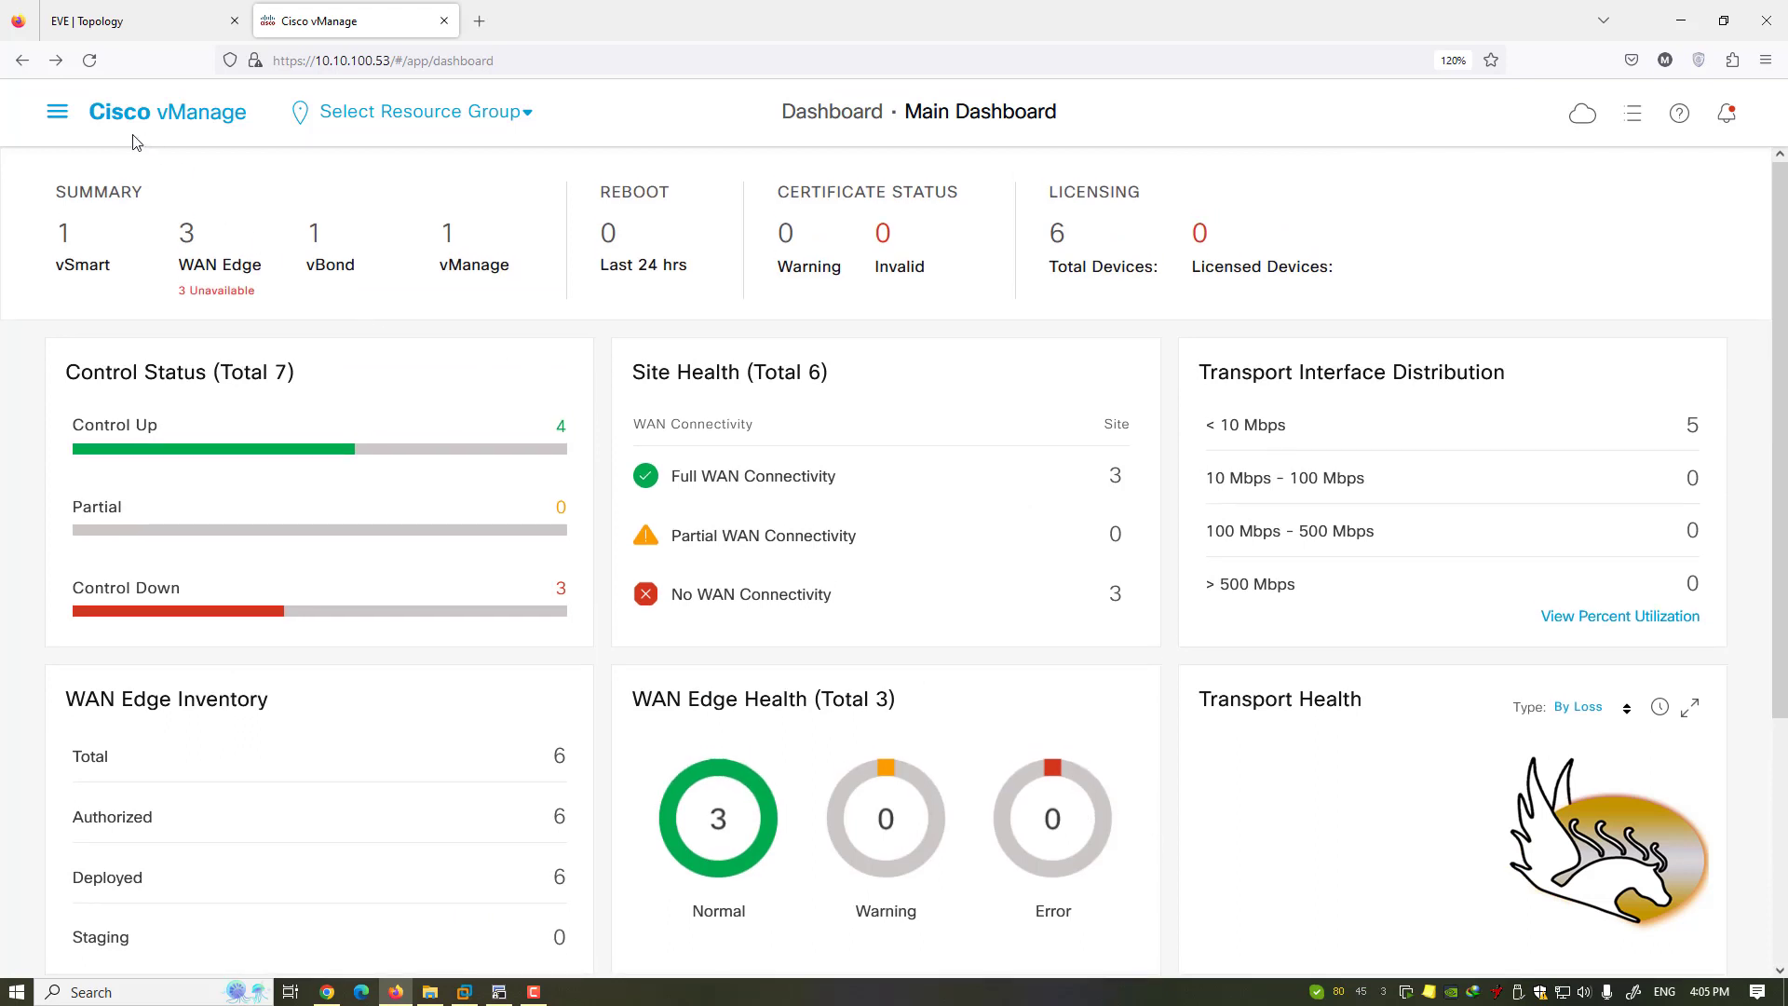
left_click(61, 114)
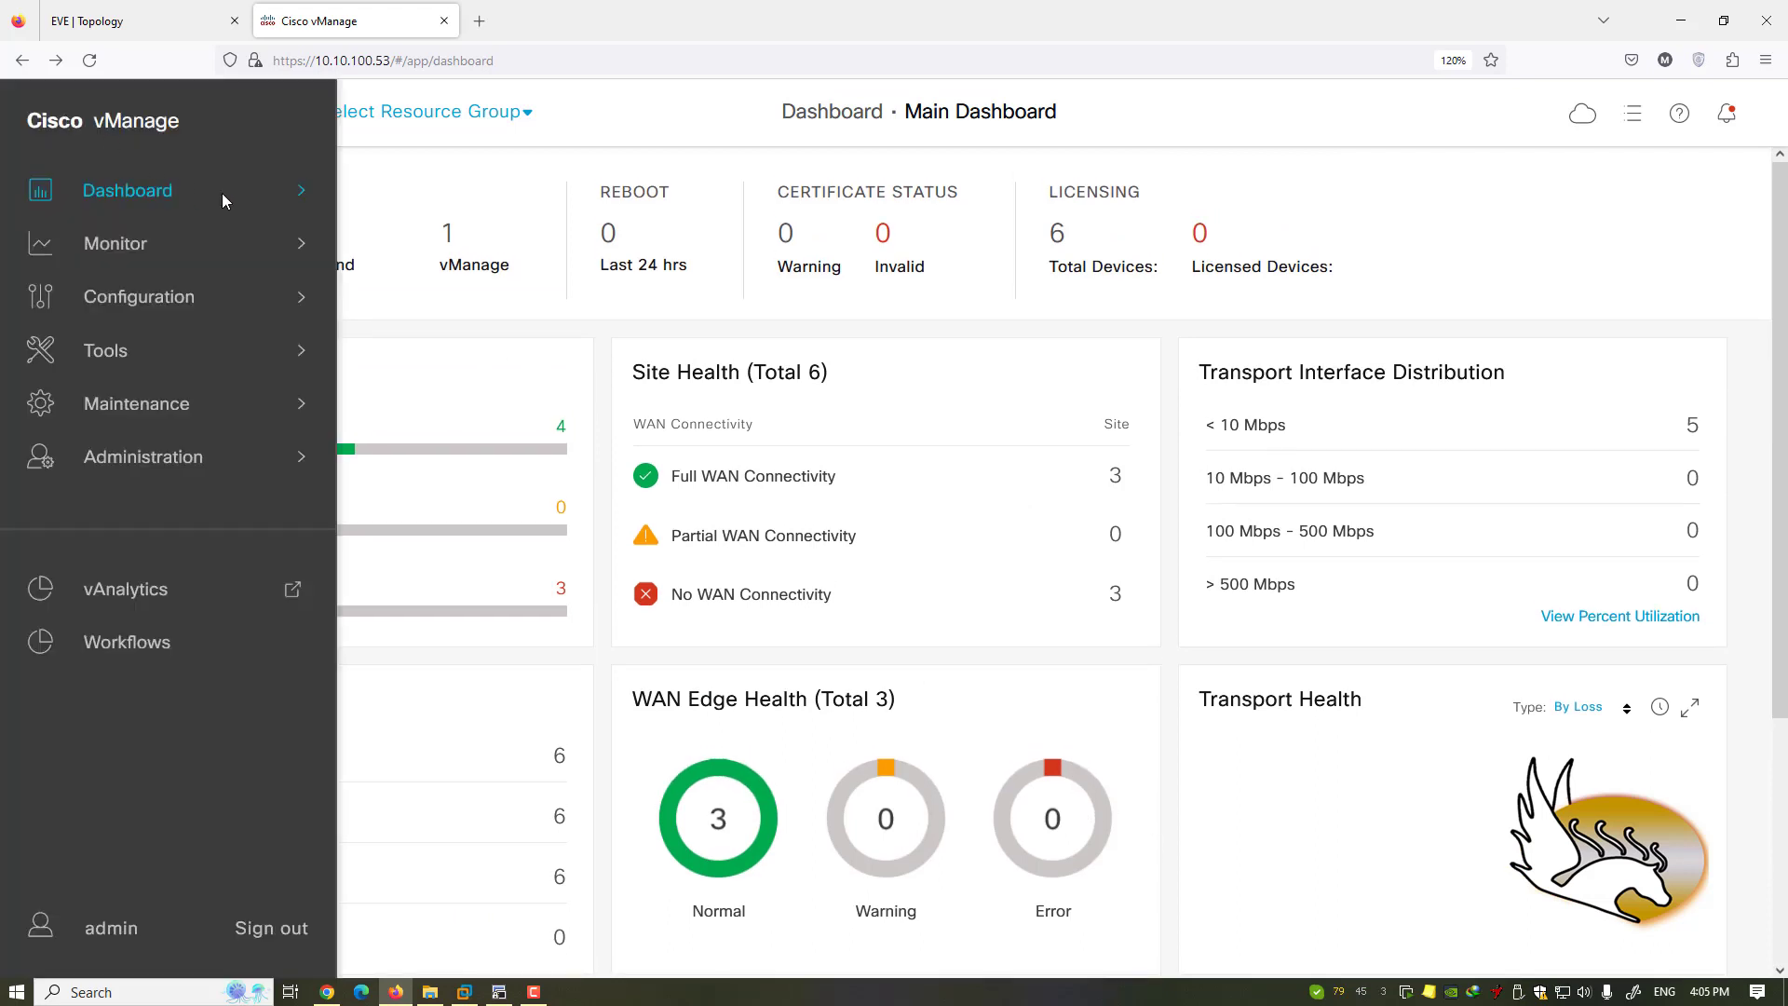
- Open Dashboard > VPN Dashboard and scroll through it
mouse_move(249, 193)
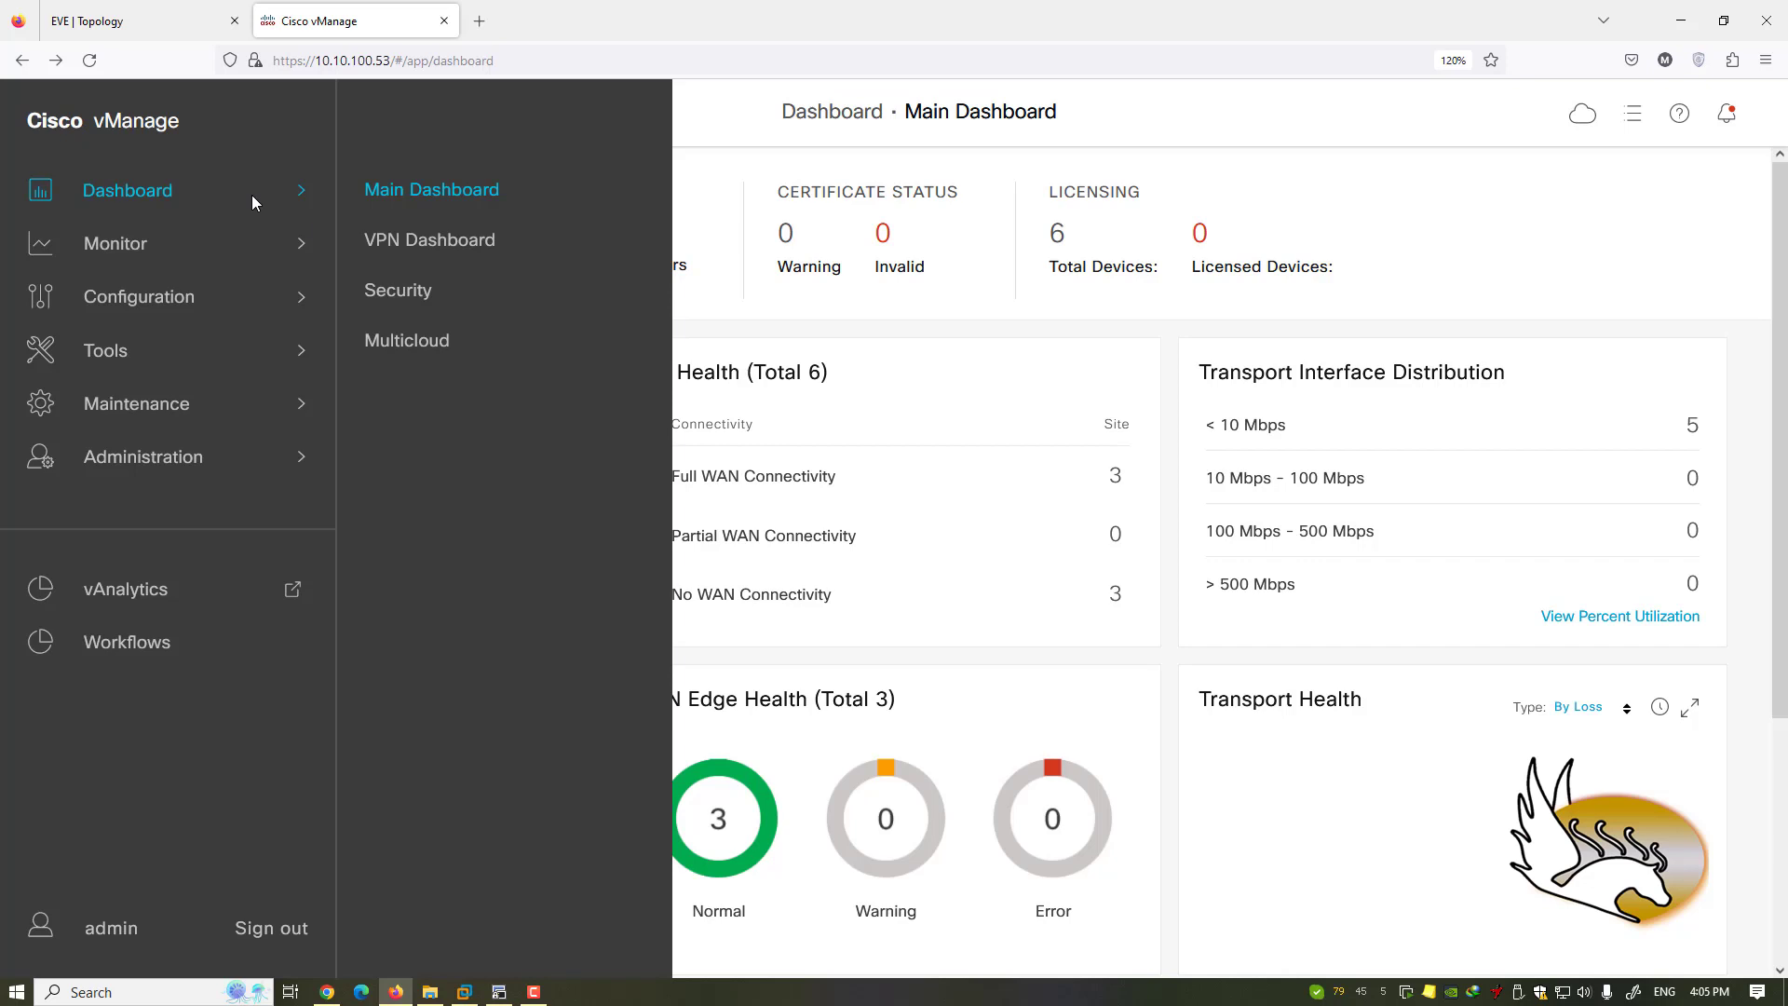
left_click(460, 242)
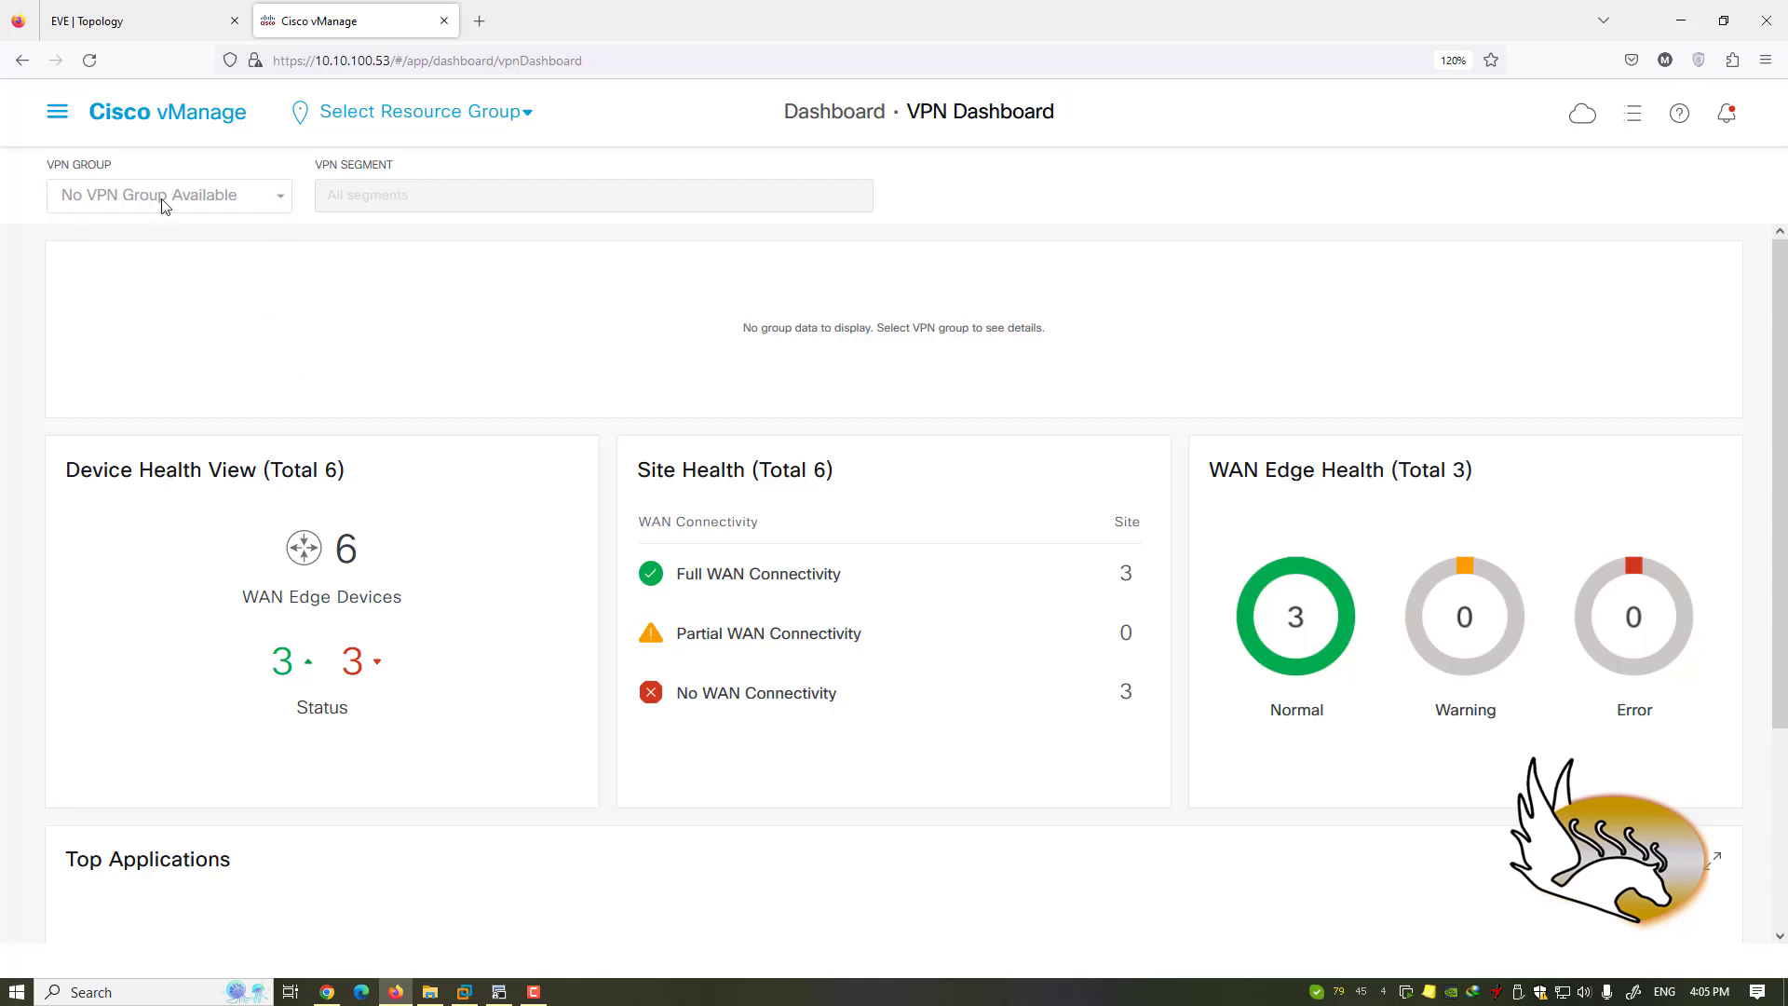
scroll(327, 309, "down", 3)
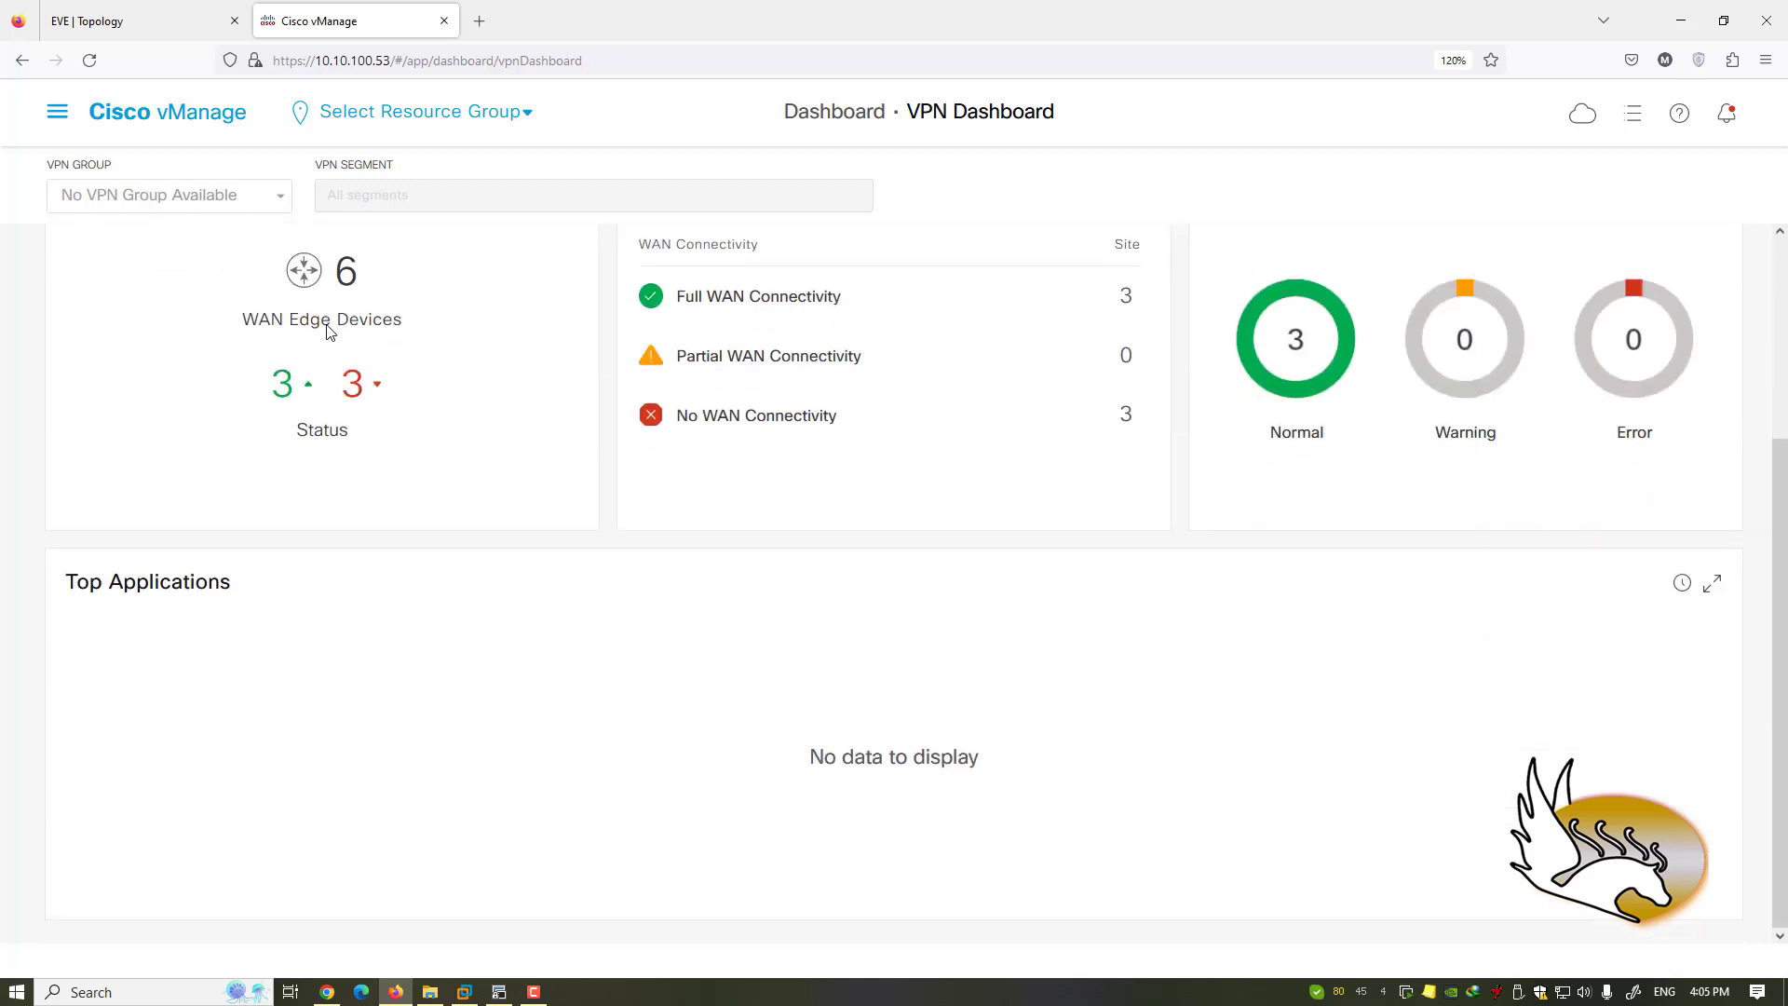
scroll(327, 328, "up", 3)
- Switch to the Dashboard > Security page
left_click(57, 111)
mouse_move(161, 192)
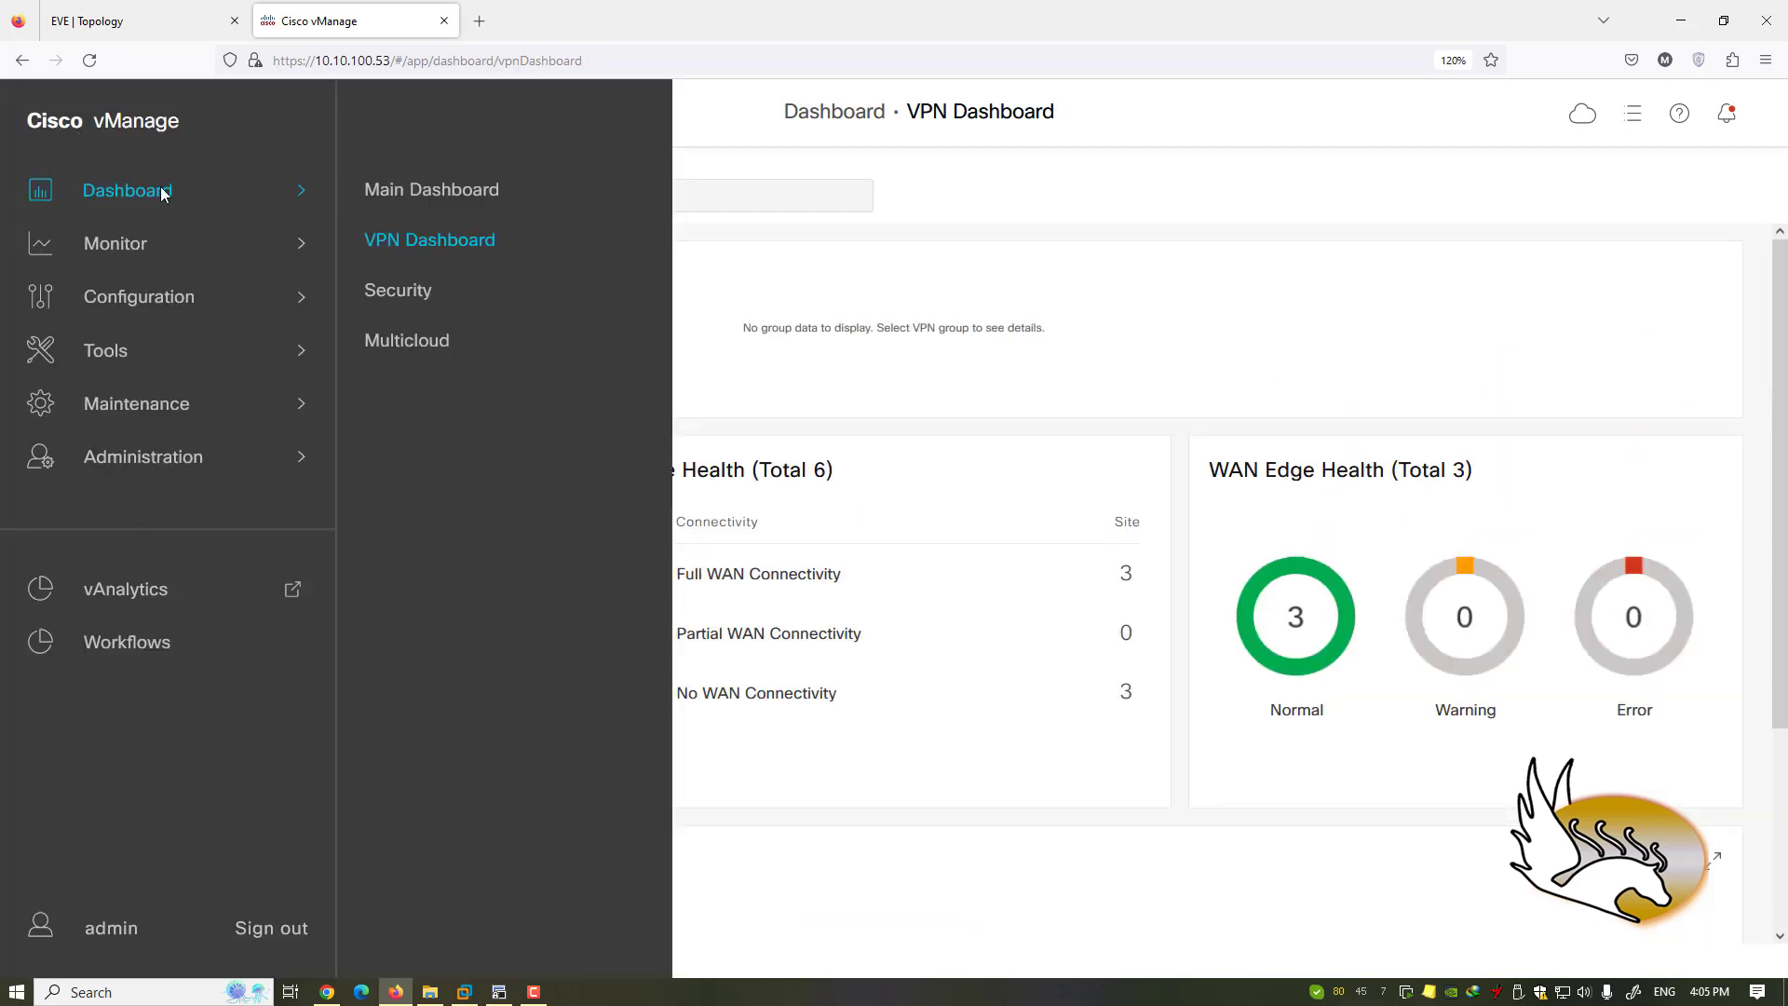
left_click(406, 290)
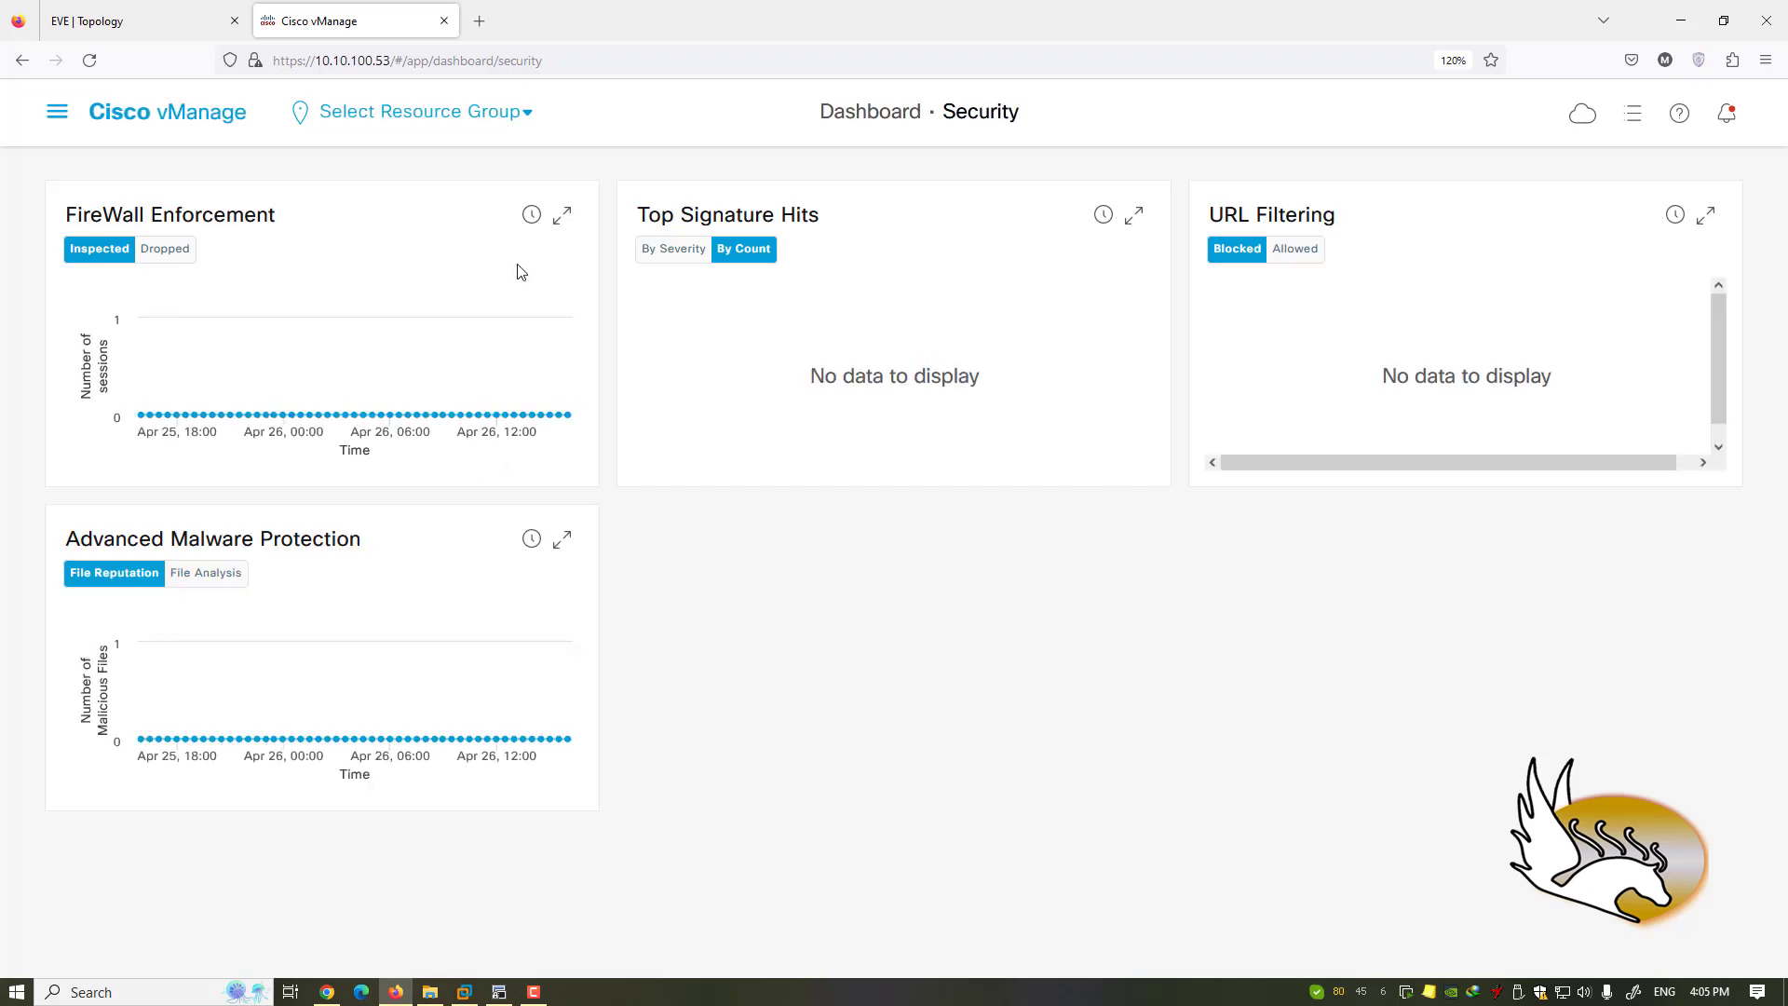
- Glance at the EVE topology, then return to the vManage Security dashboard
left_click(131, 28)
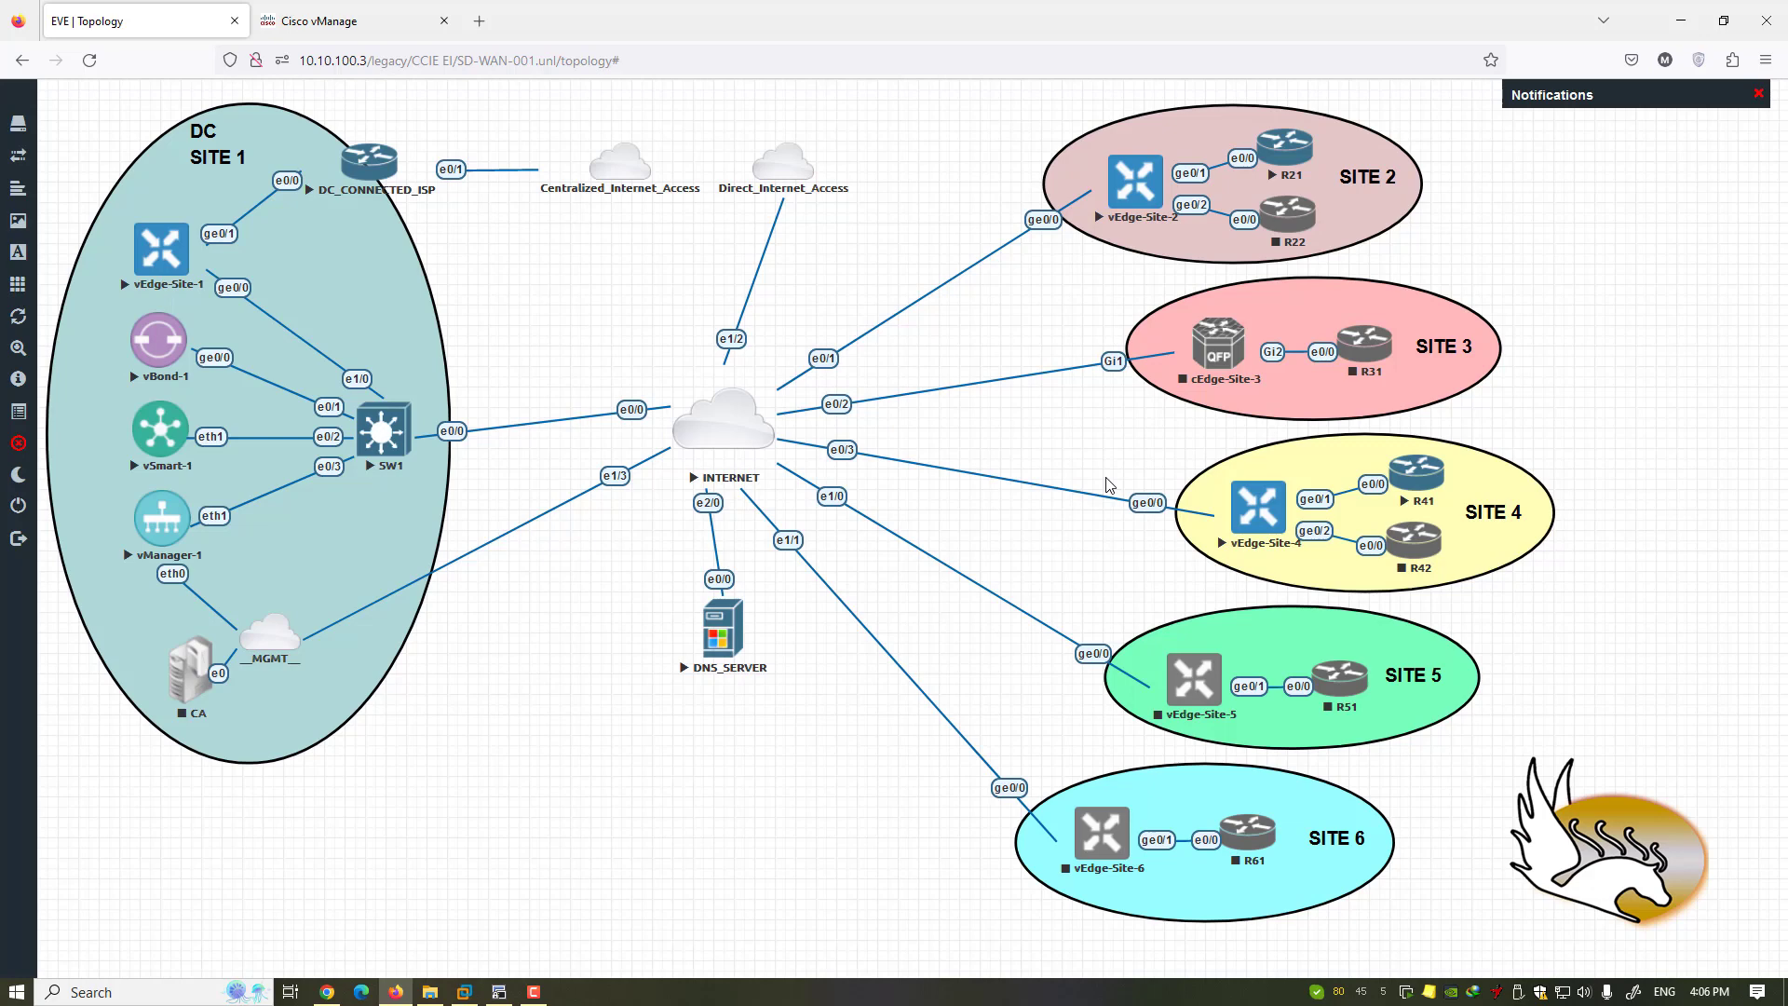
left_click(346, 21)
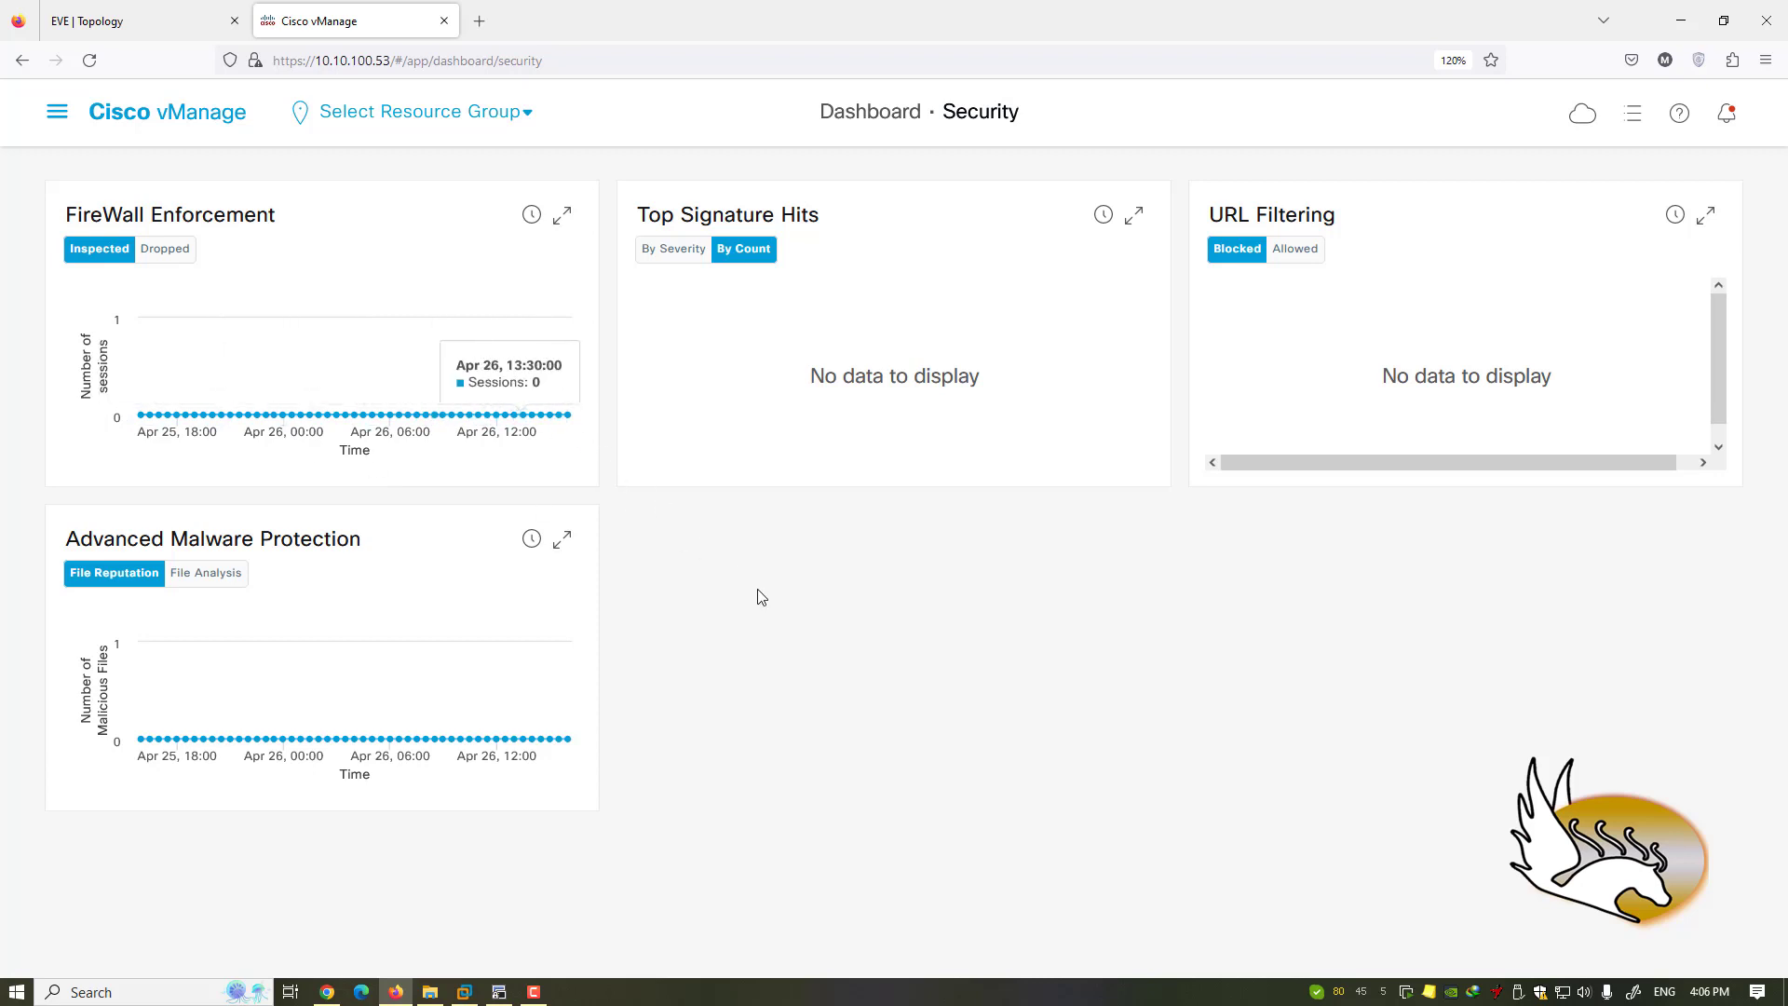
left_click(57, 112)
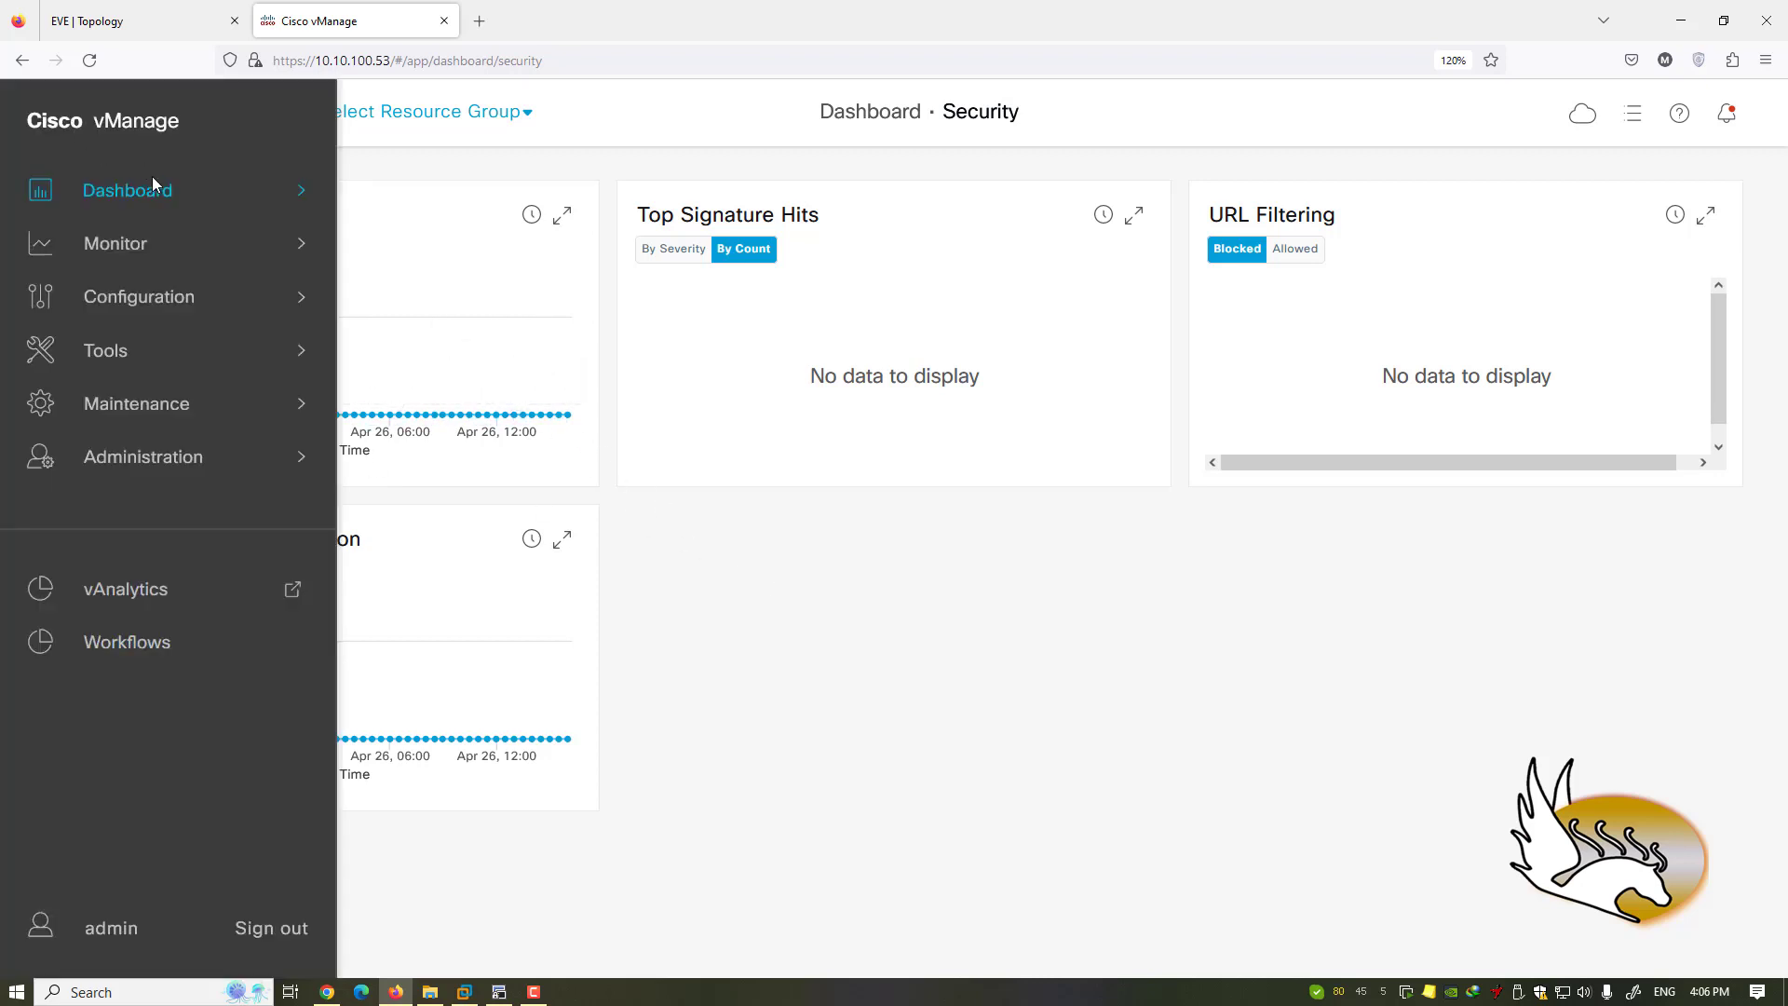
- Open Dashboard > Multicloud and scroll through the empty dashboard
mouse_move(154, 181)
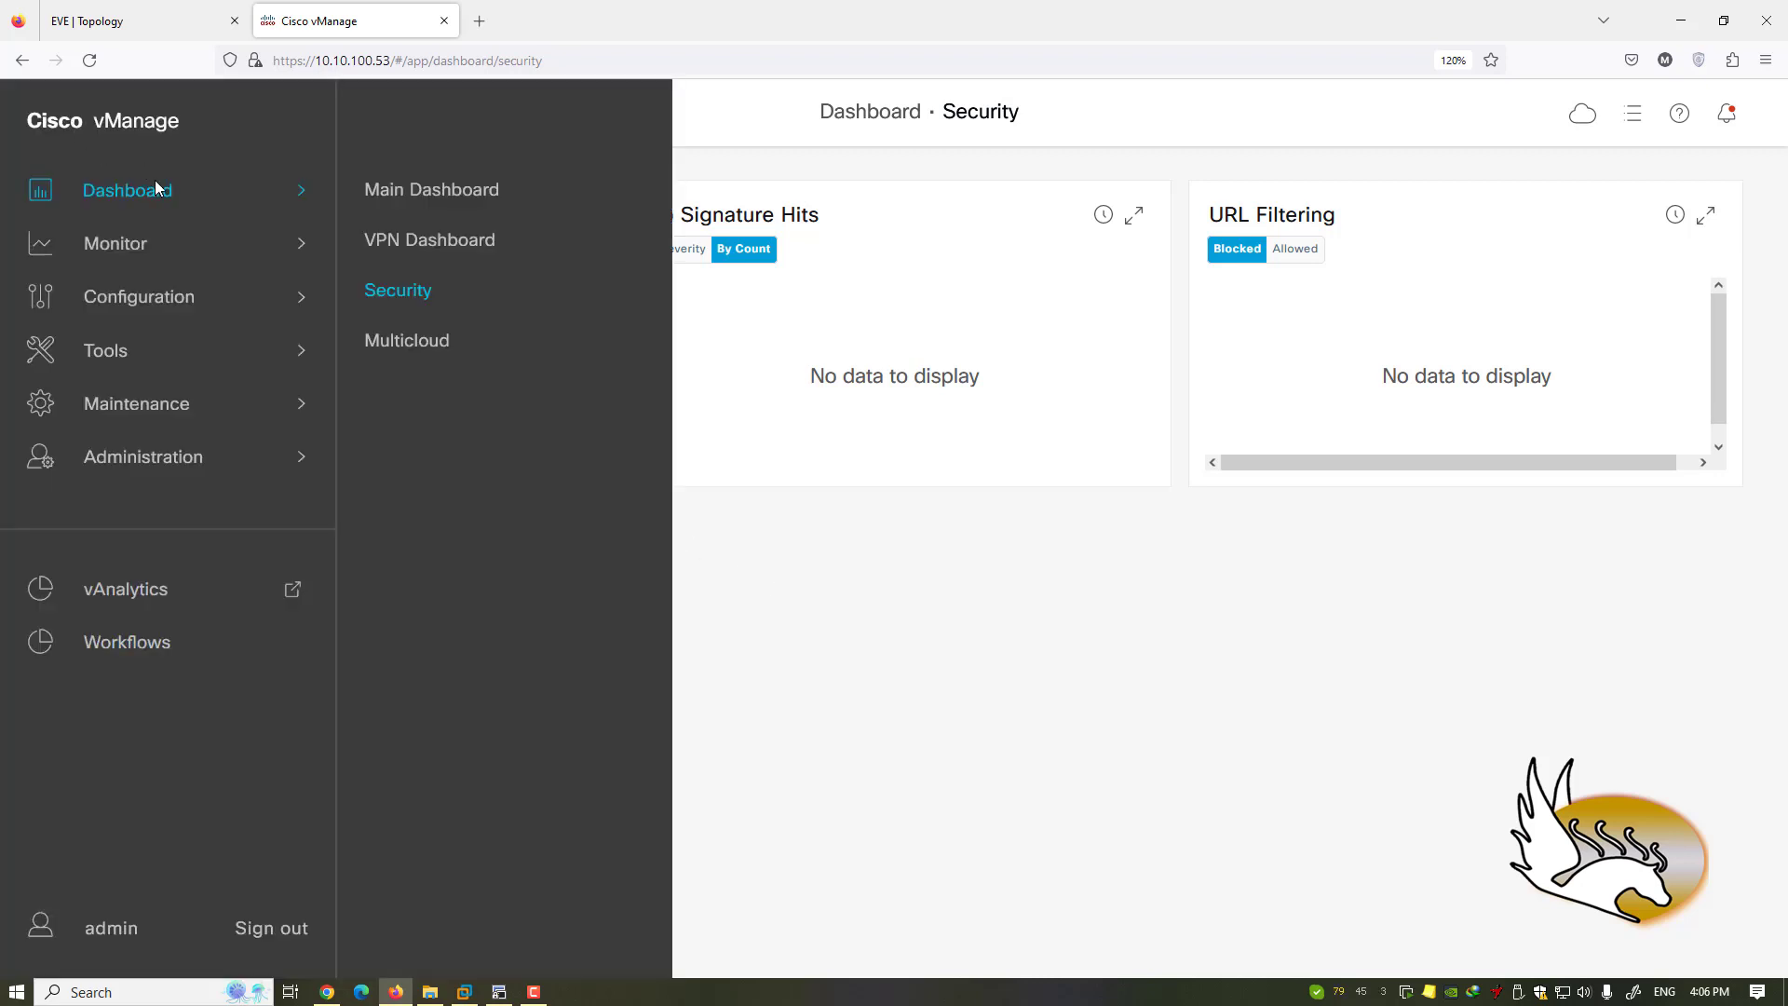
left_click(412, 340)
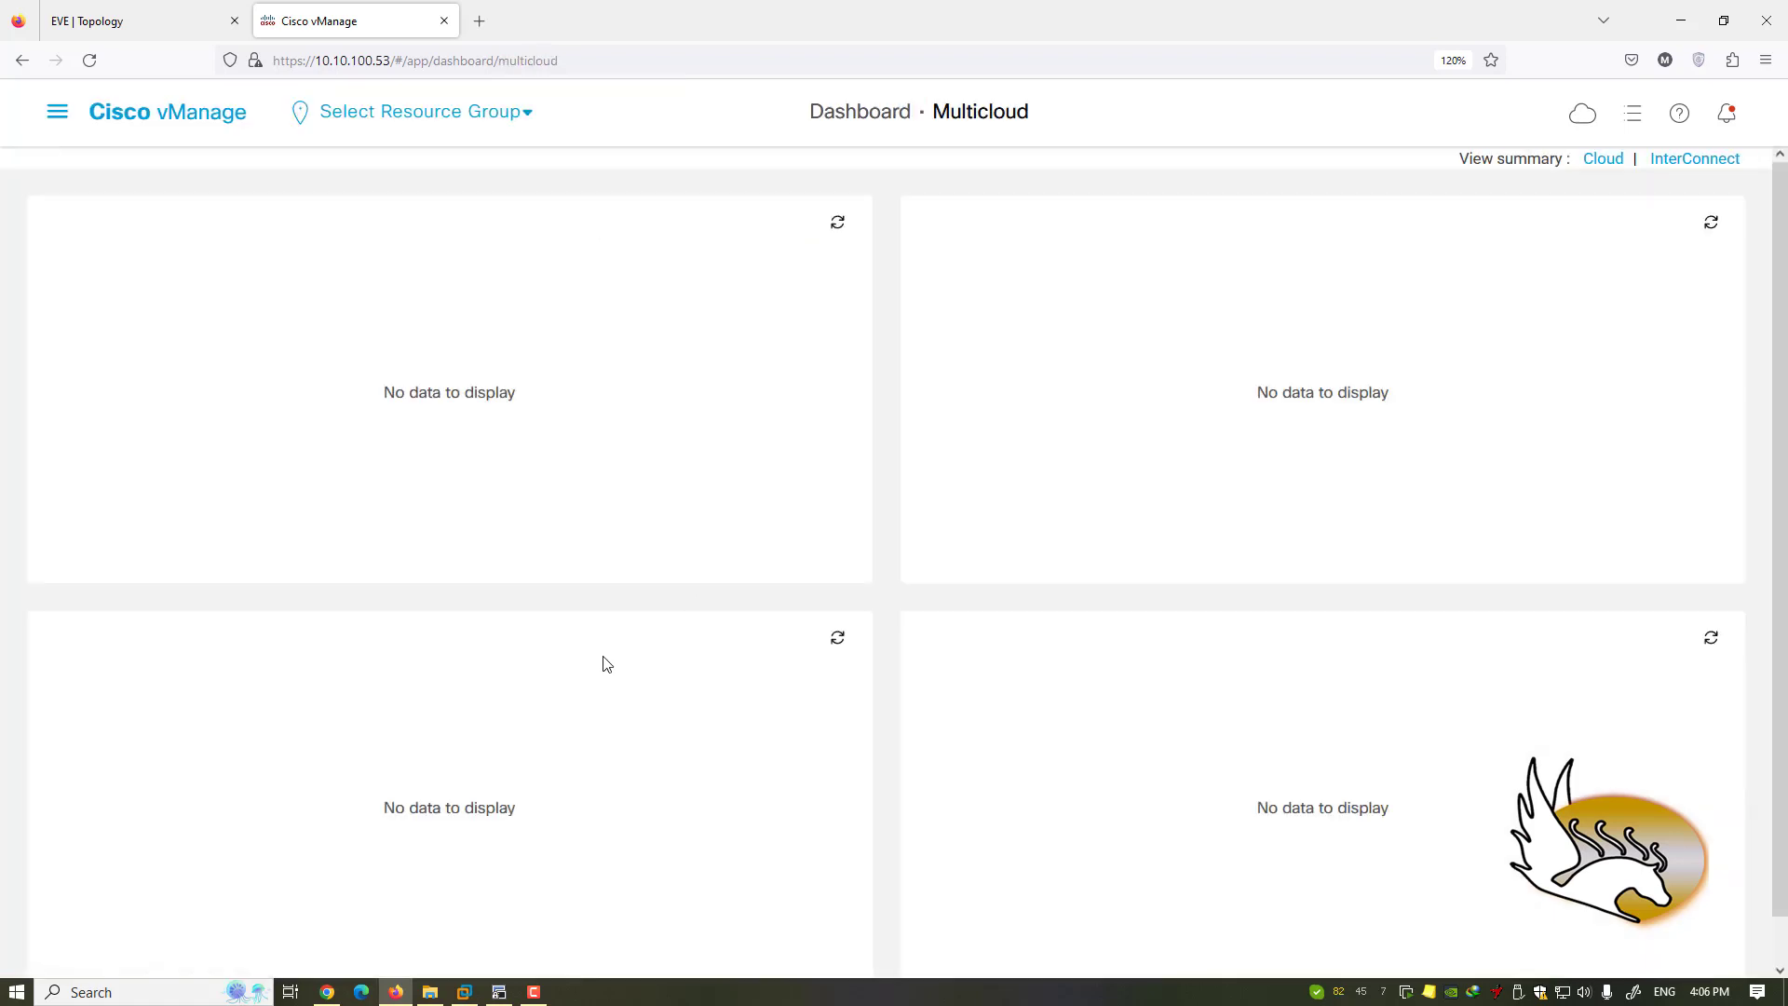
scroll(946, 502, "down", 1)
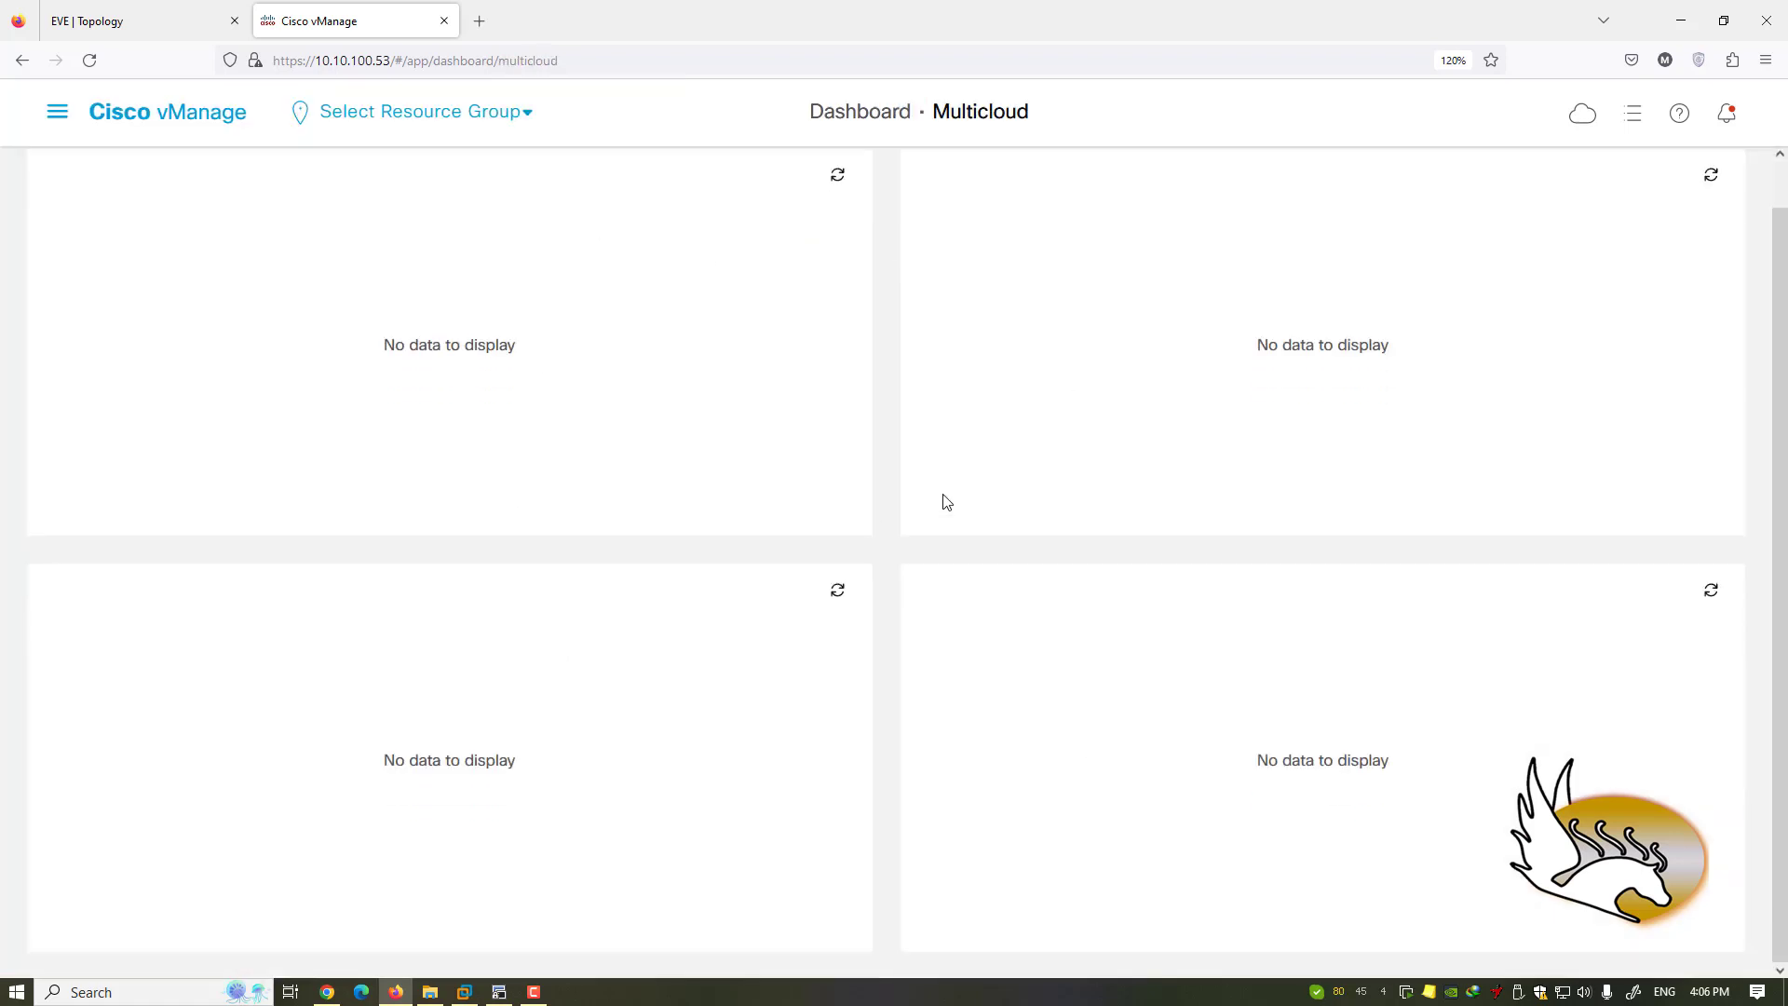
scroll(941, 503, "up", 1)
- Go to the Monitor > Geography page
left_click(57, 112)
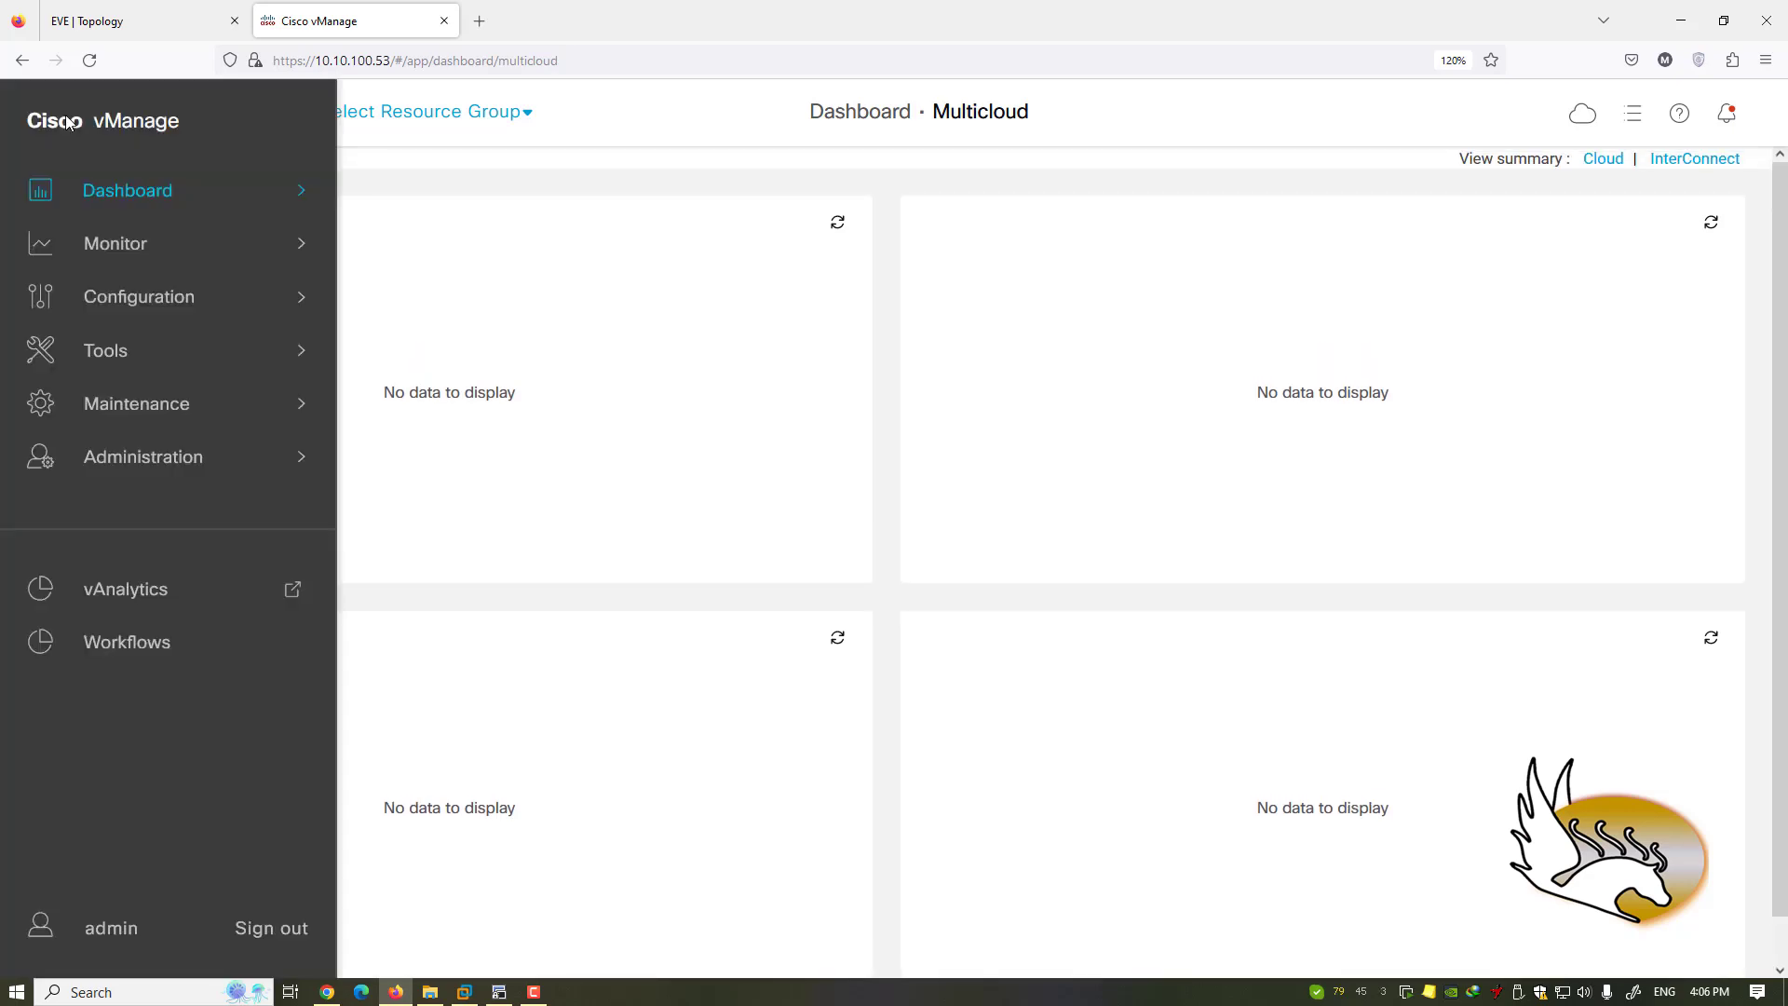
mouse_move(137, 244)
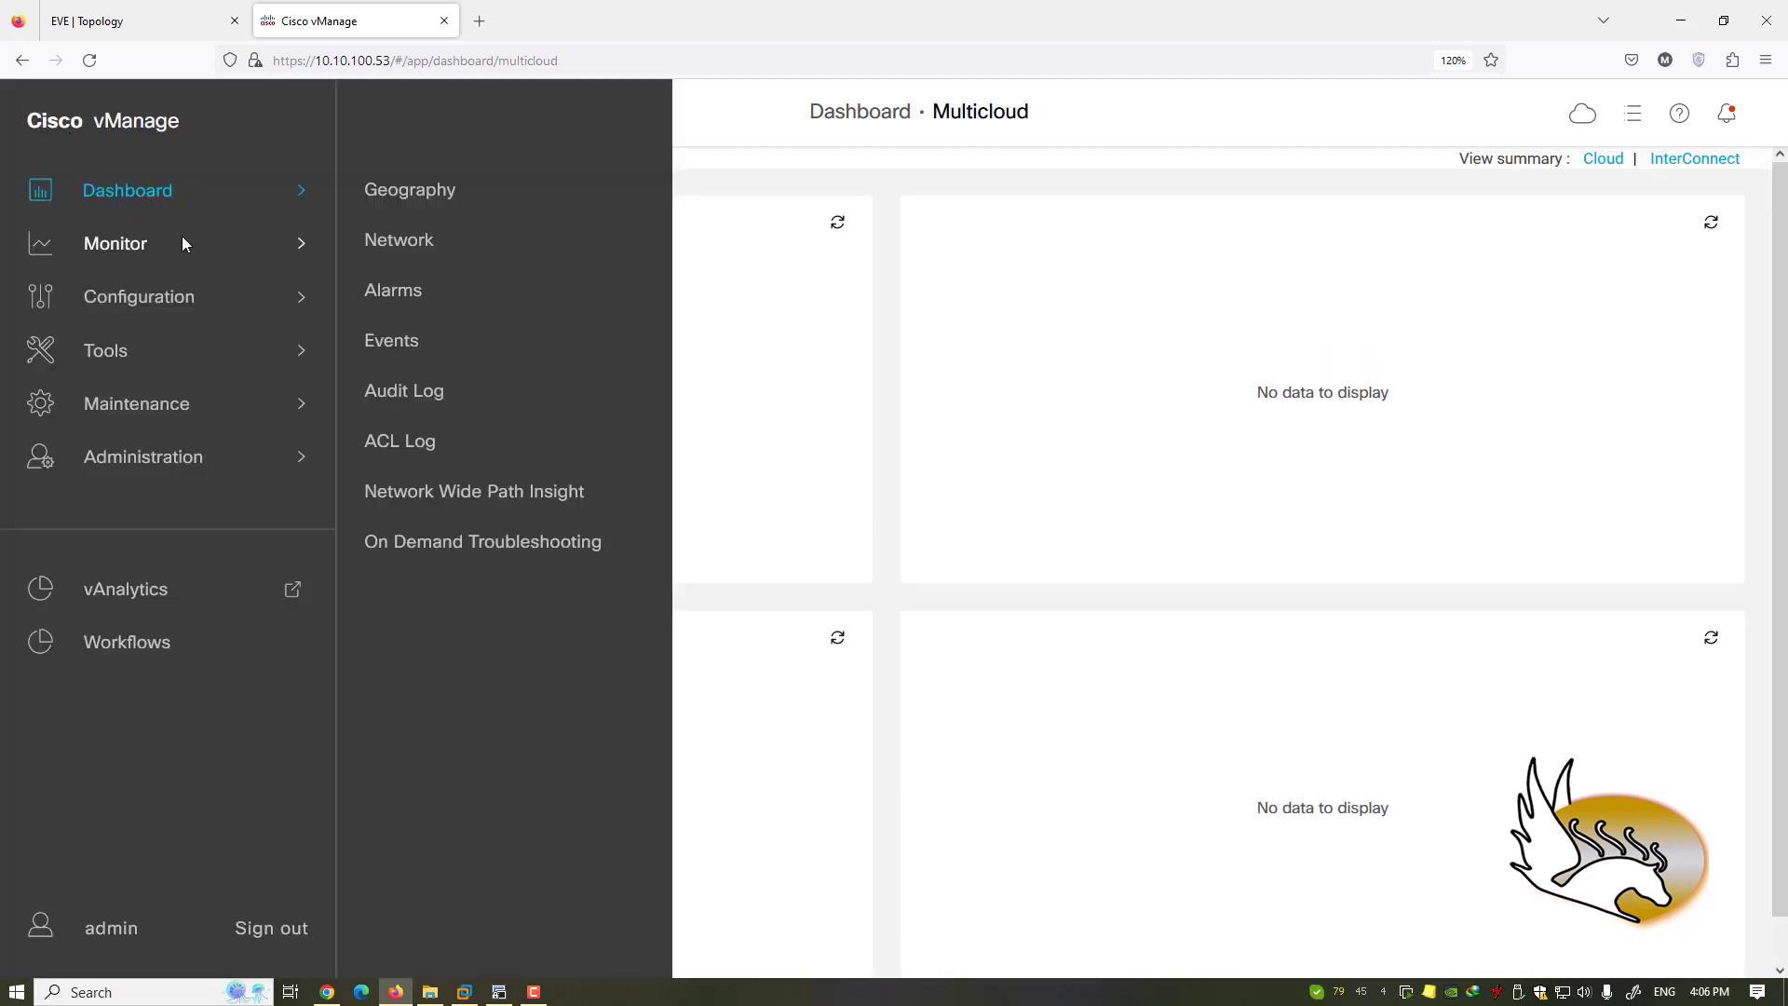
left_click(393, 193)
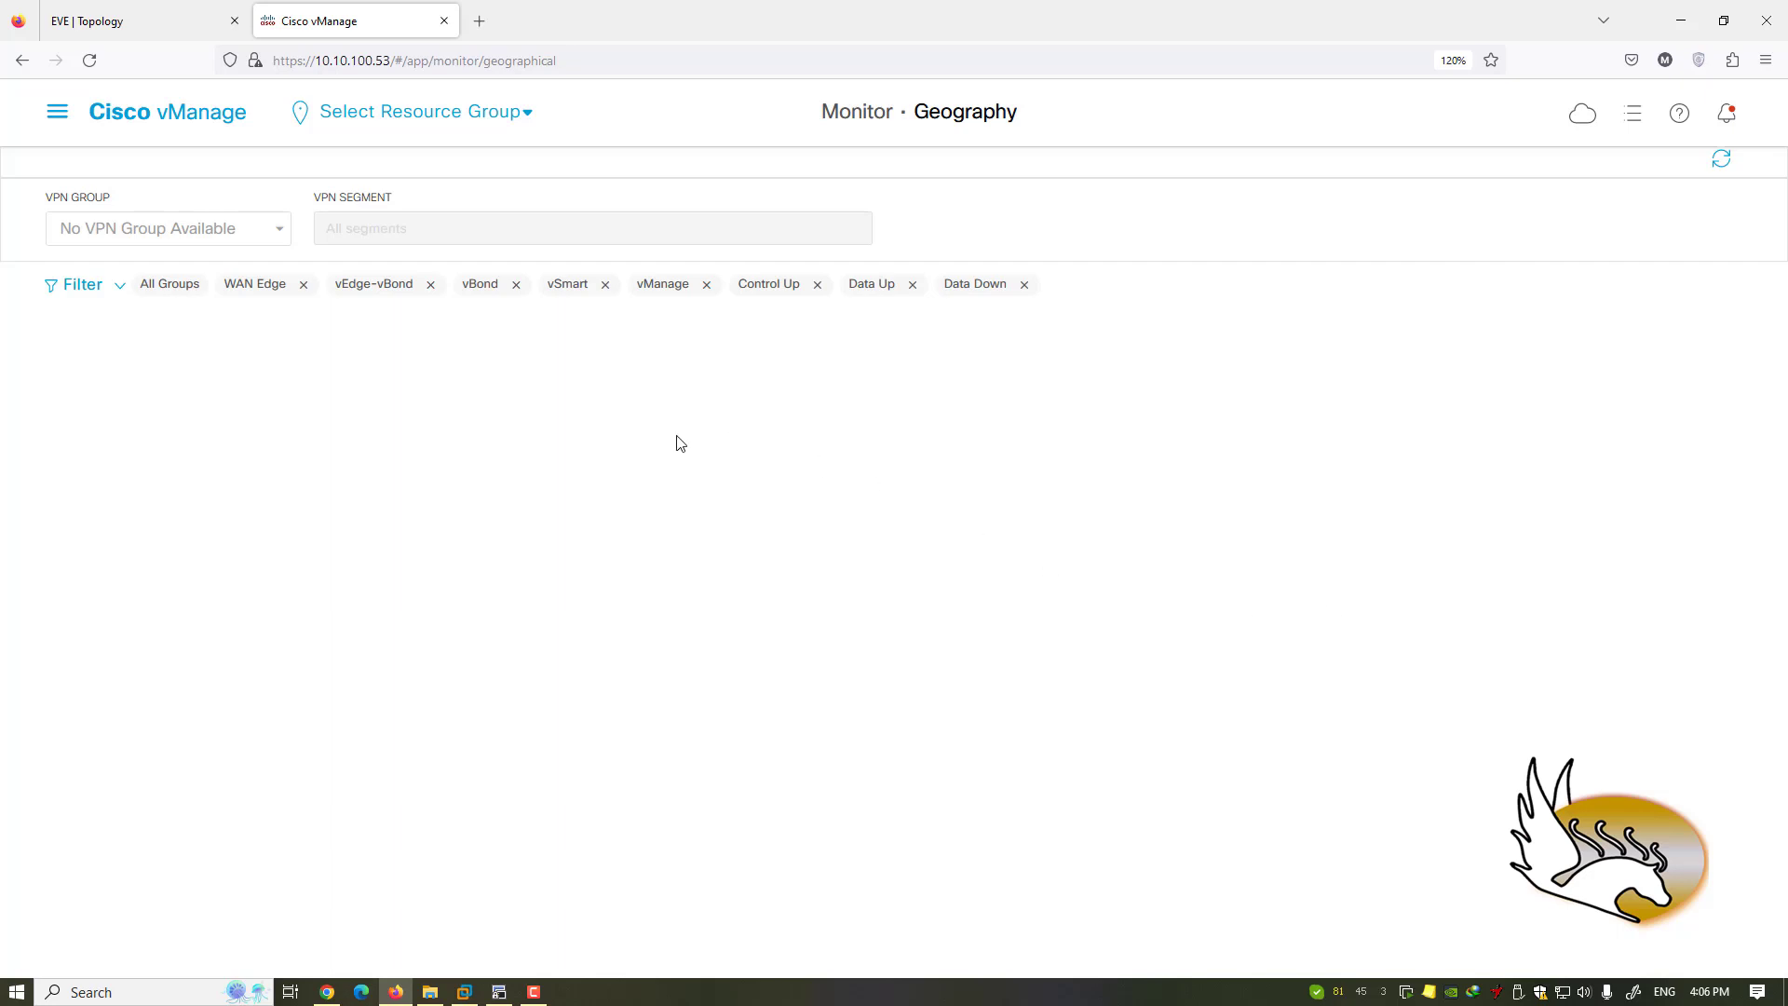
- View the Geography map, then open Monitor > Network to list the nine devices
left_click(56, 112)
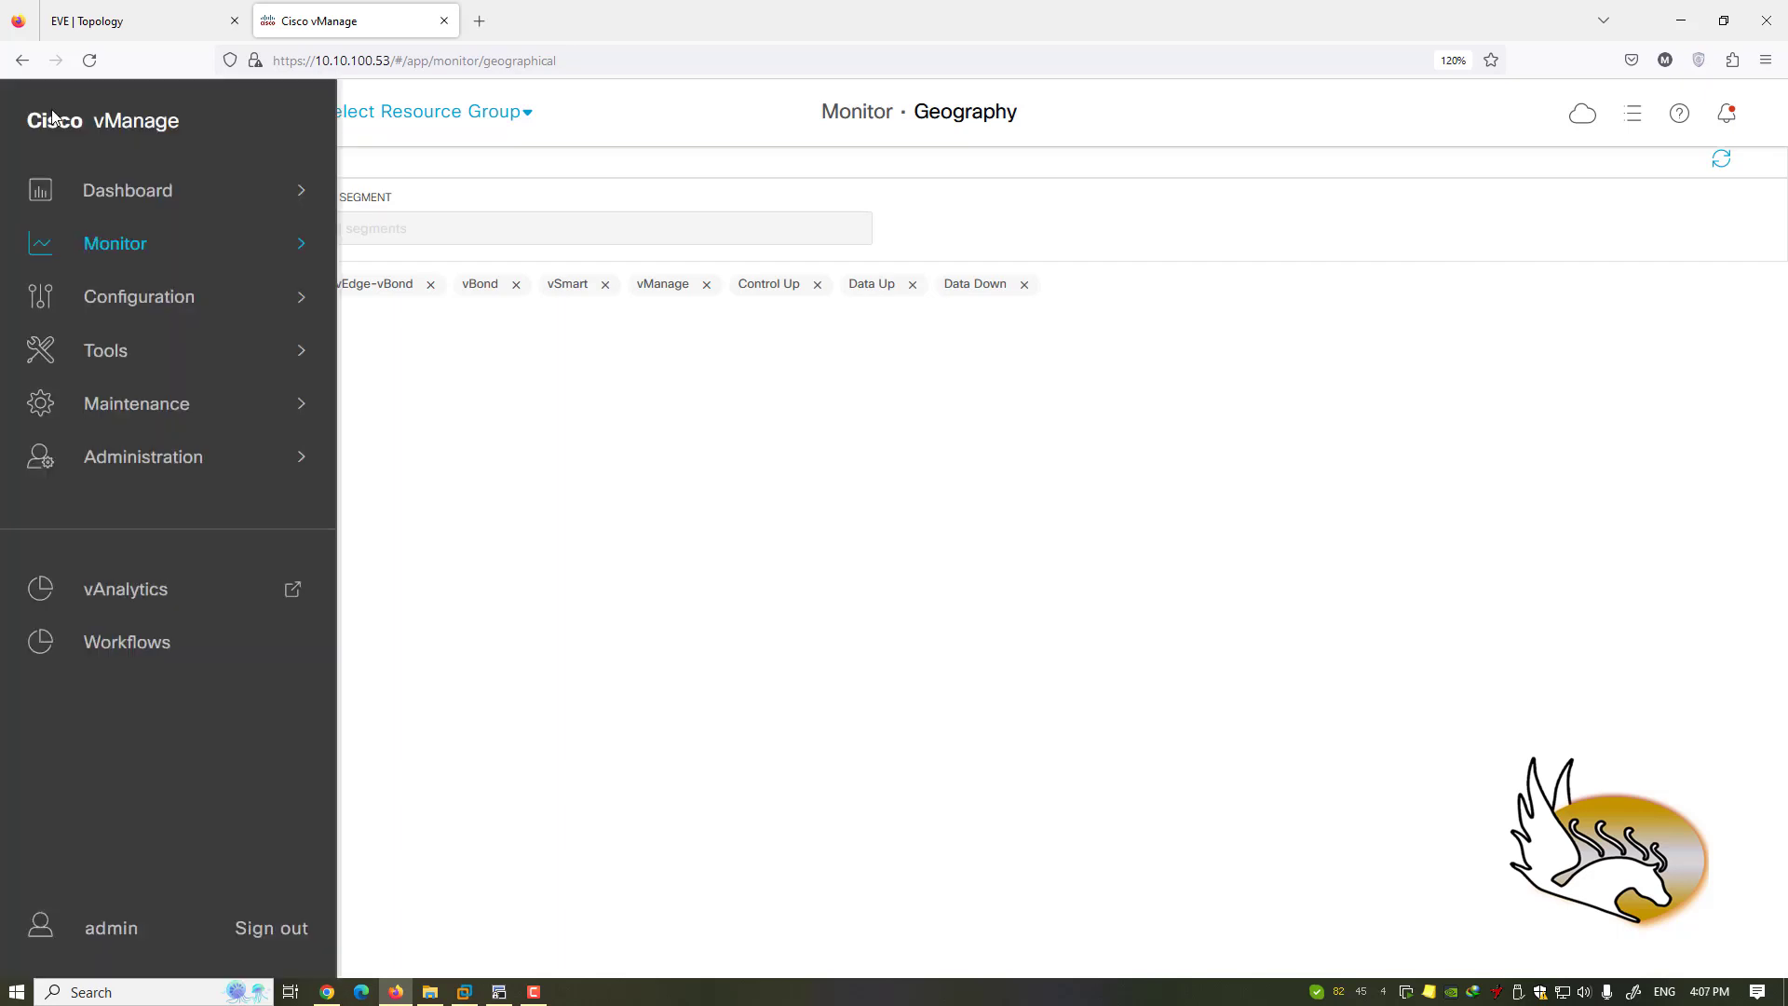
left_click(633, 342)
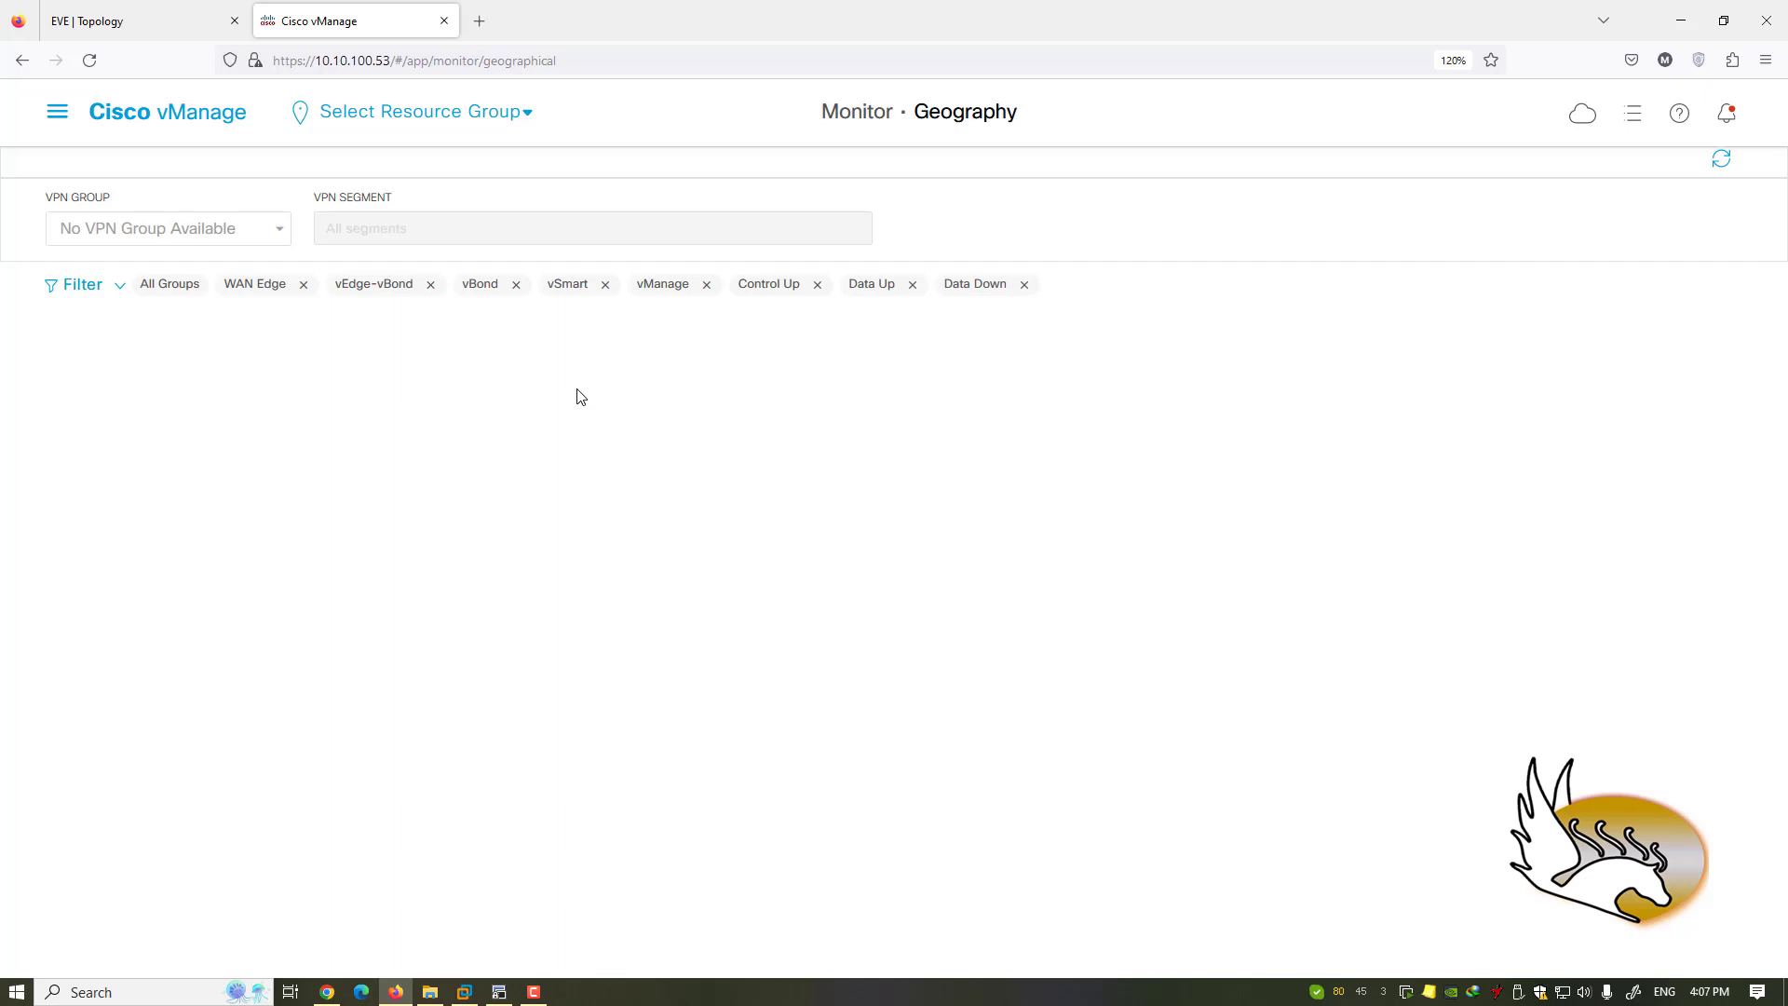
left_click(58, 112)
mouse_move(167, 240)
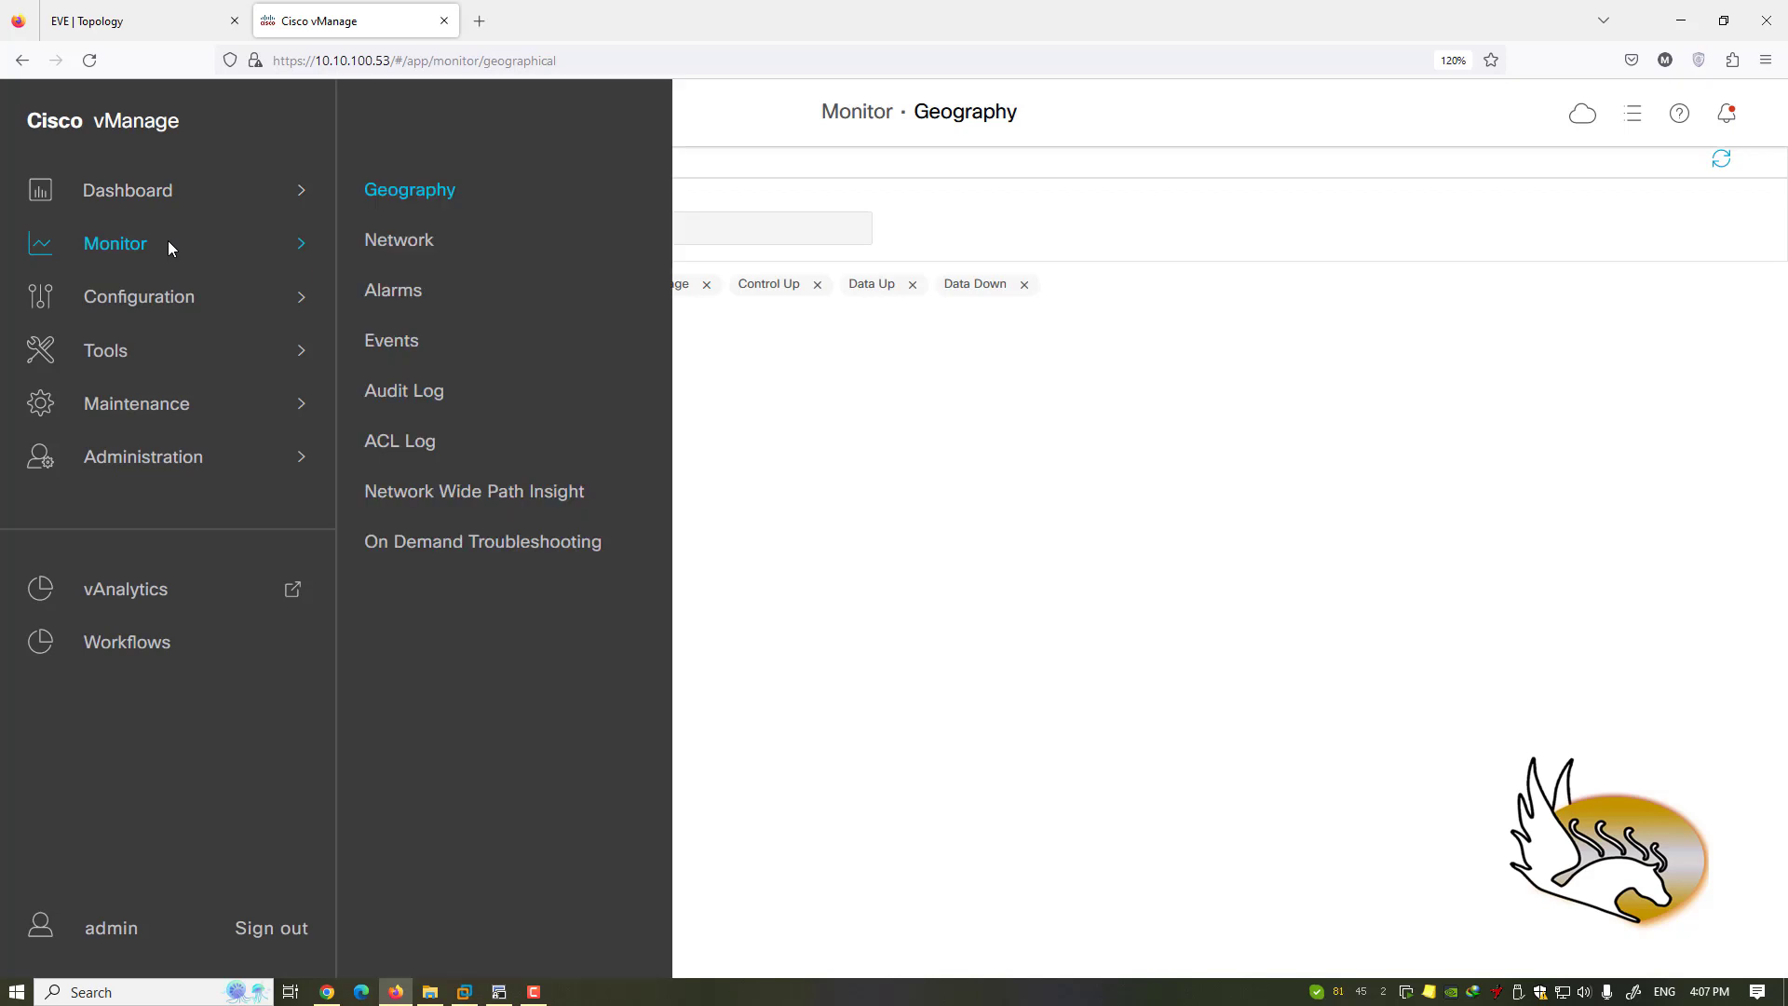
left_click(371, 250)
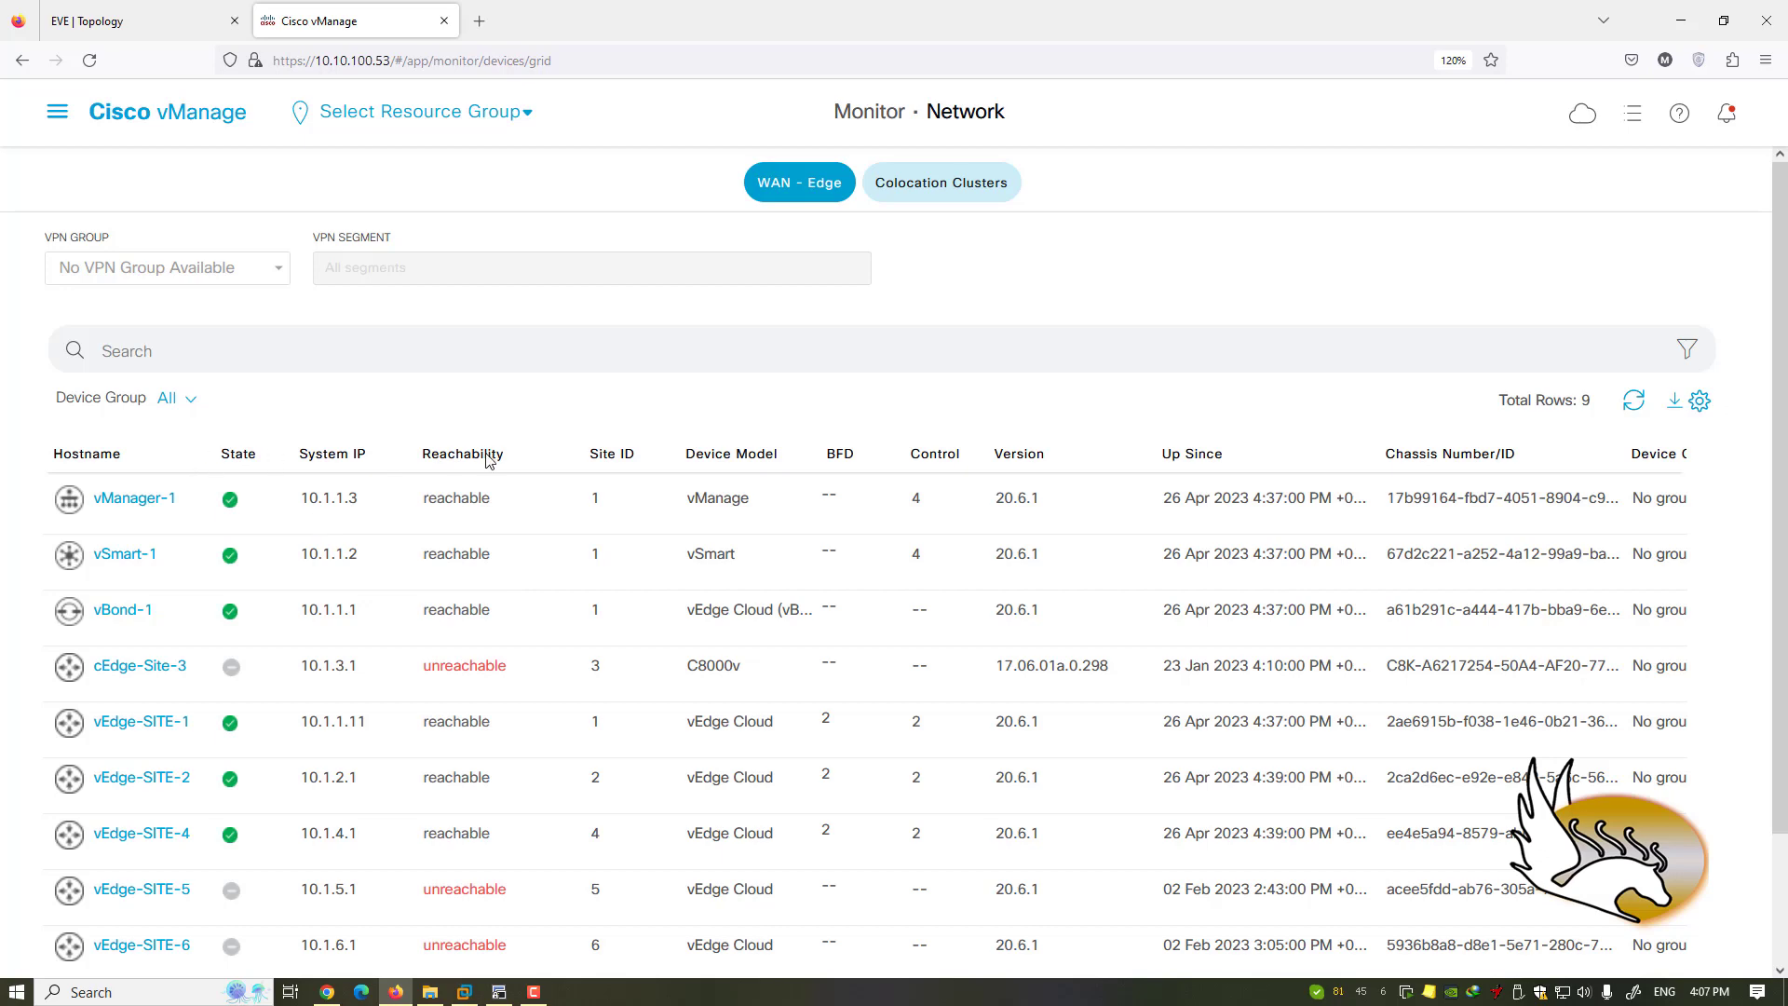
- Scroll the device table, check the empty Colocation Clusters list, and return to WAN - Edge
scroll(430, 615, "down", 3)
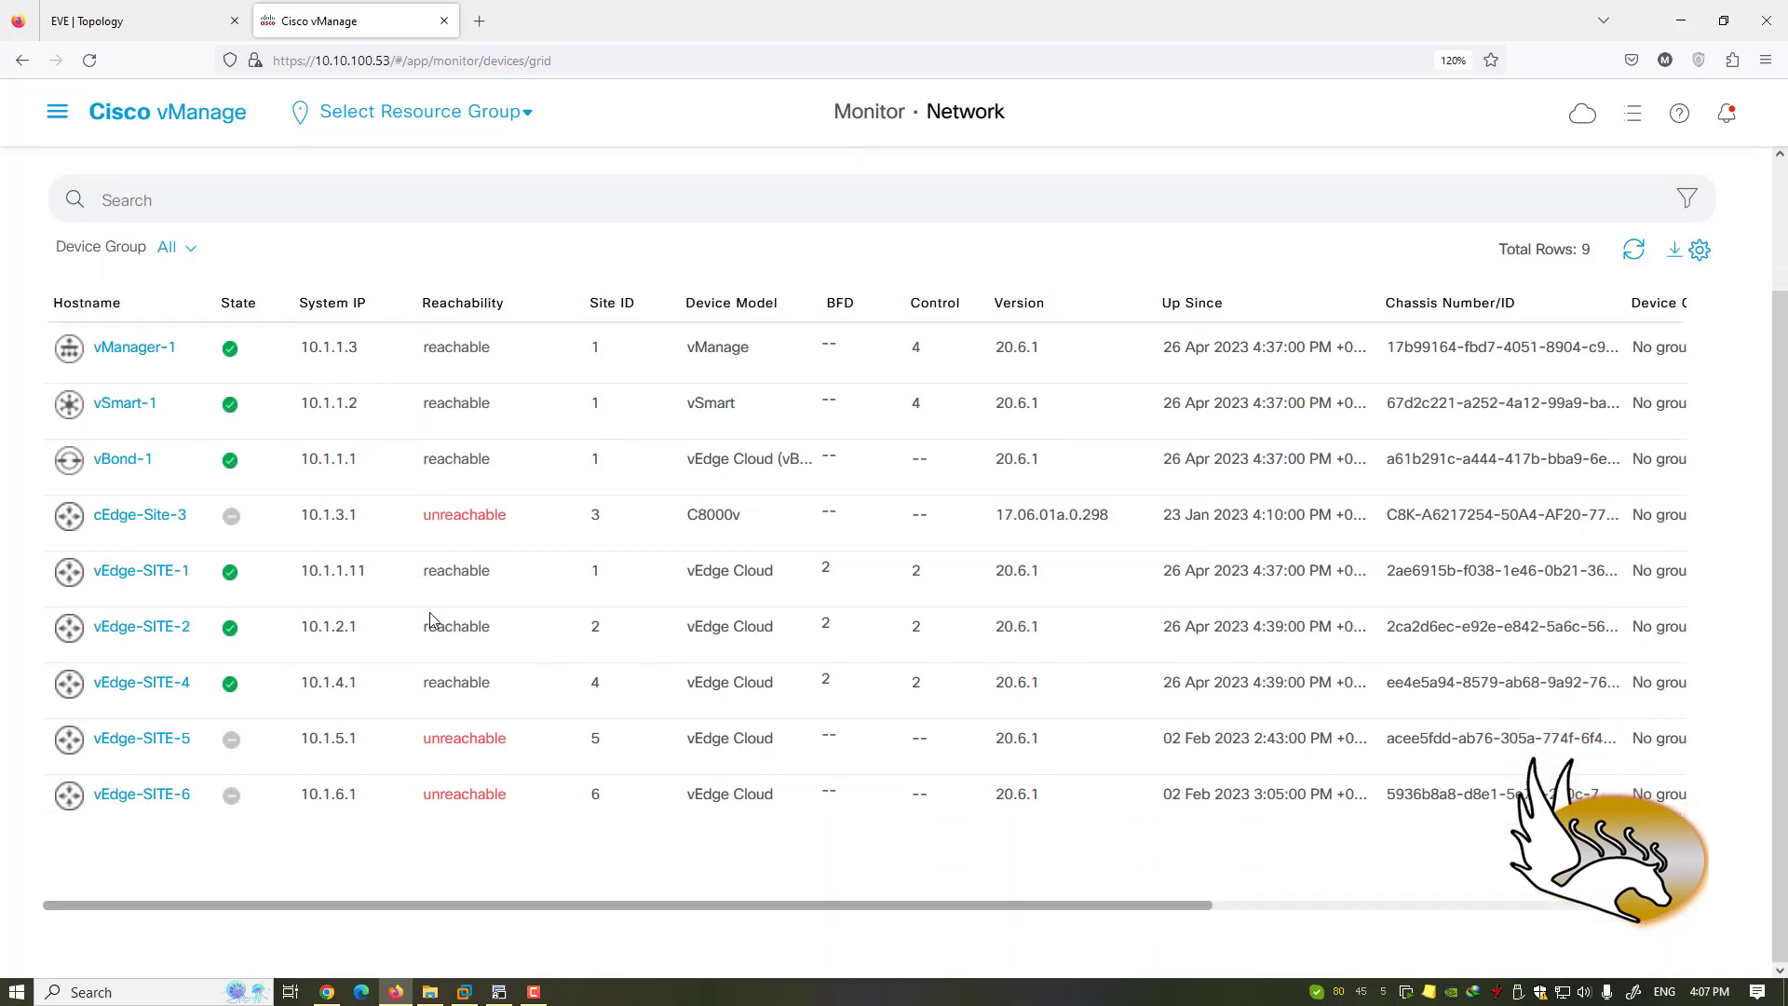
scroll(430, 620, "up", 3)
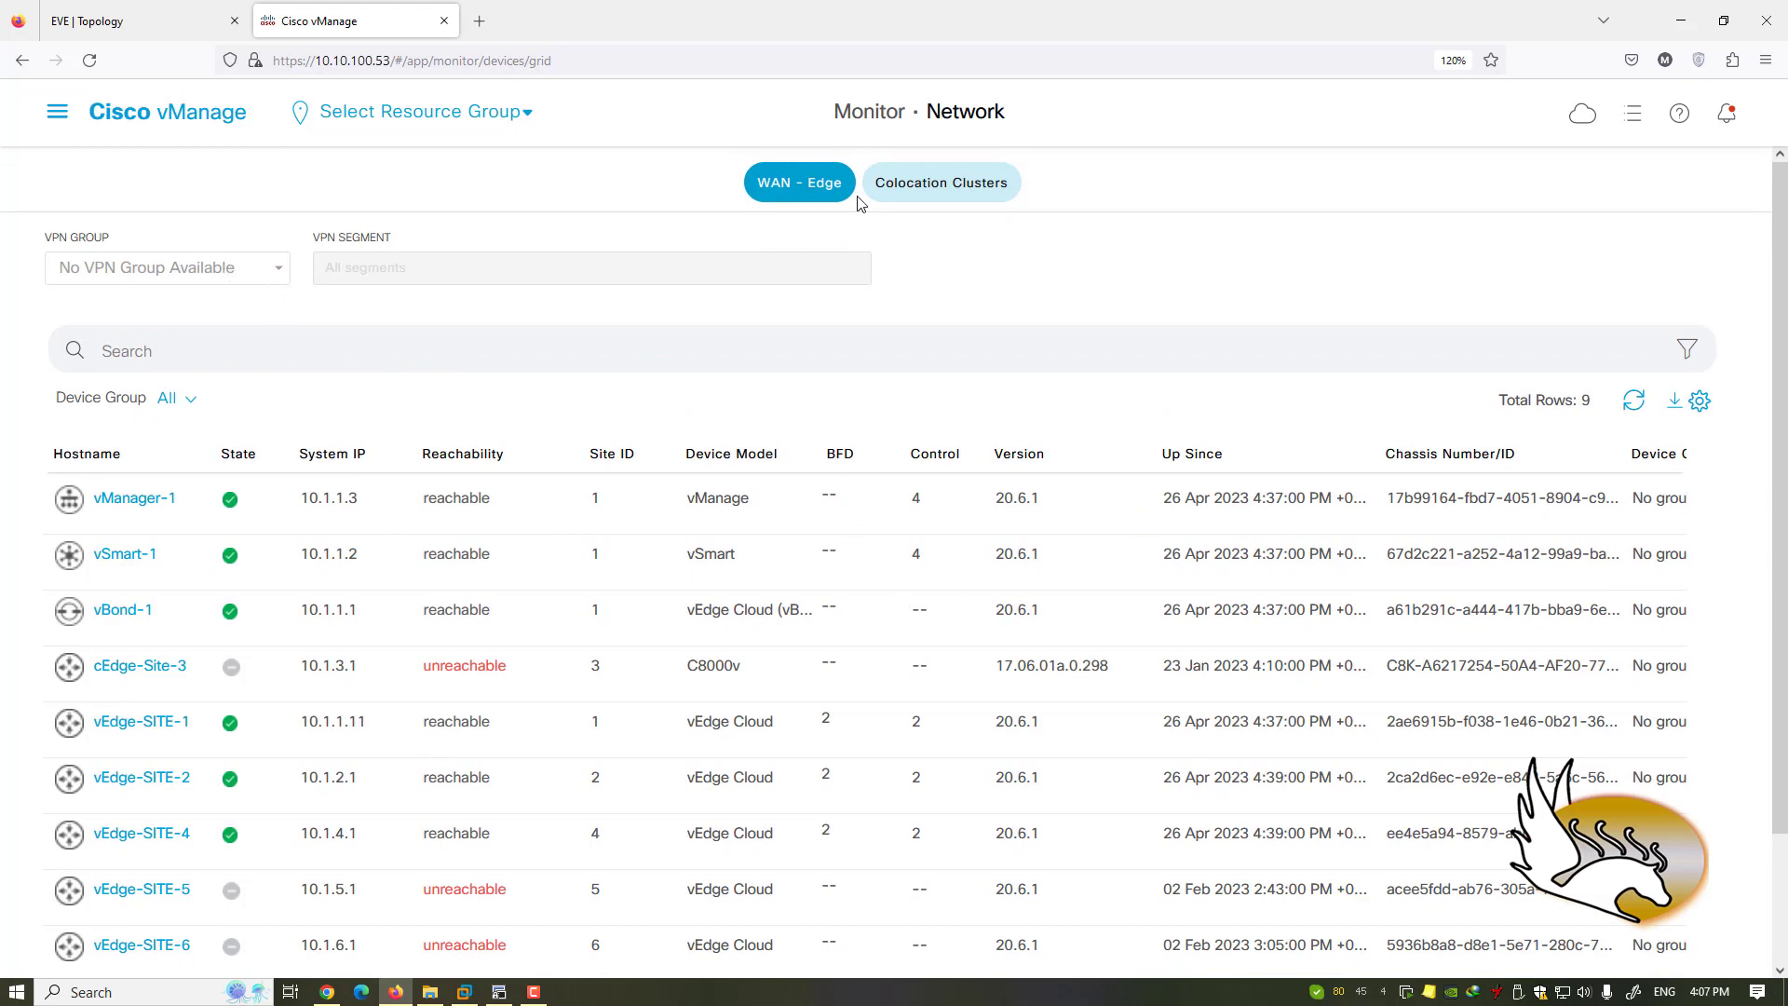
left_click(912, 192)
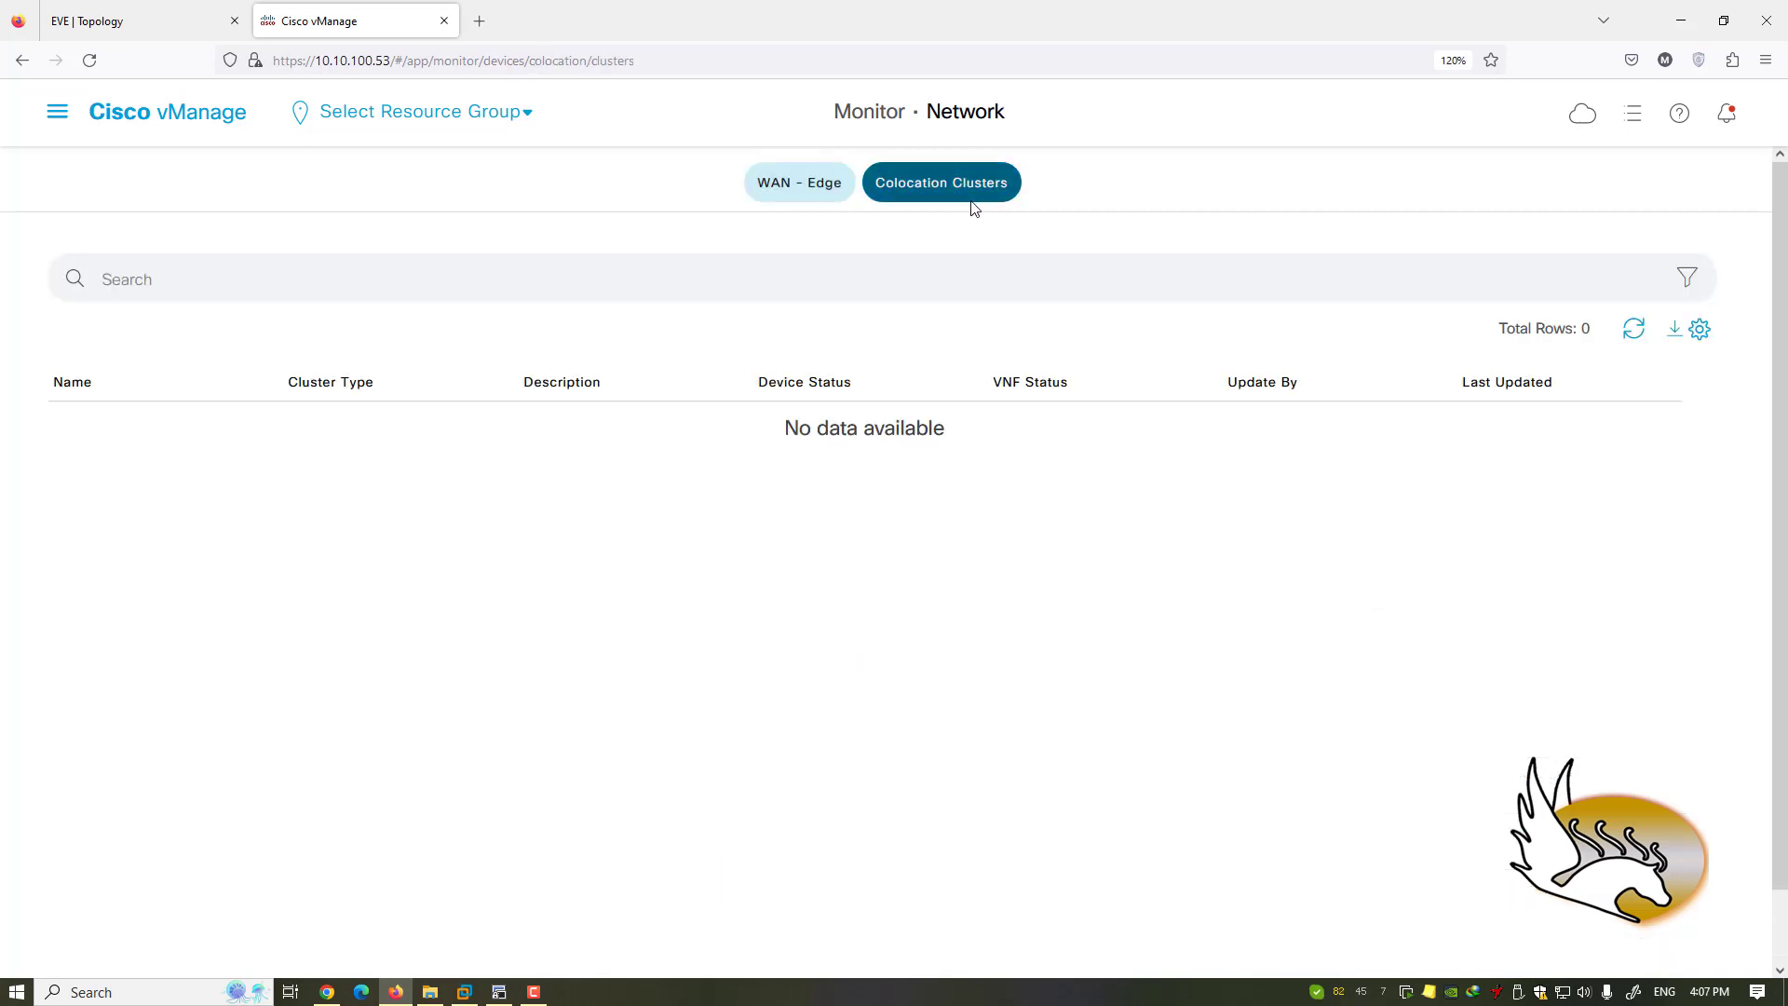
left_click(820, 198)
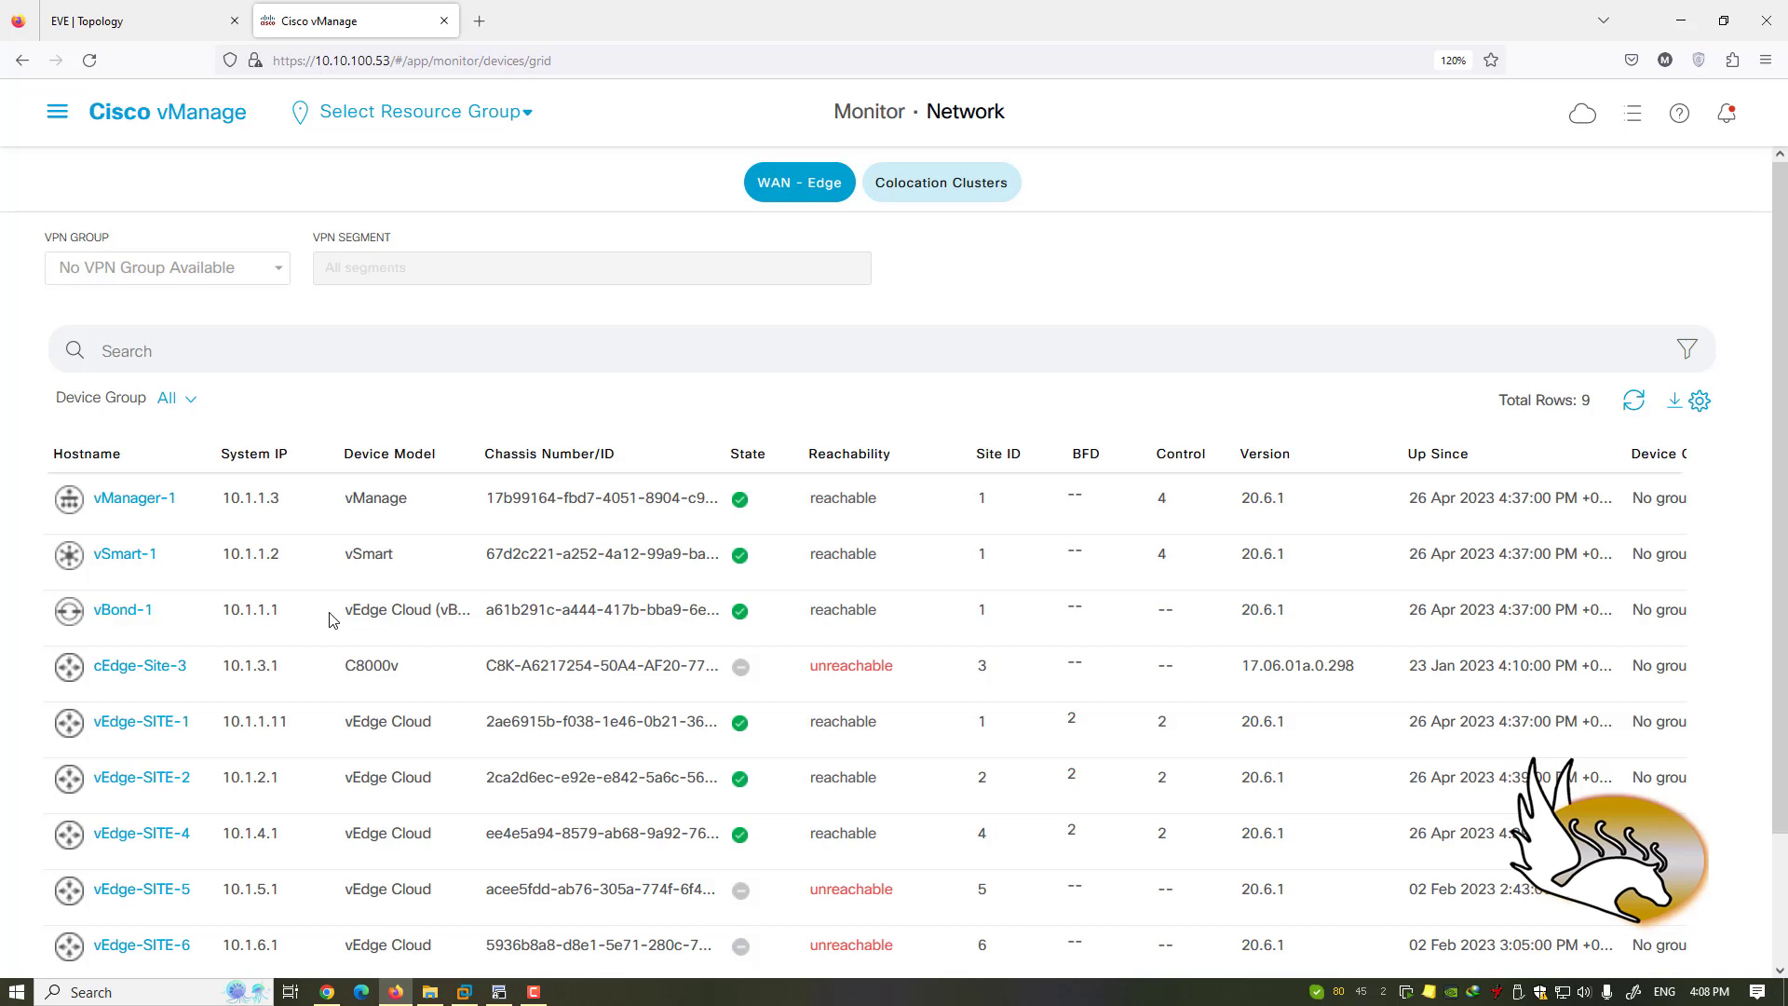
- Open Monitor > Events and review the 55 events: 3 critical, 27 major, 25 minor
left_click(57, 113)
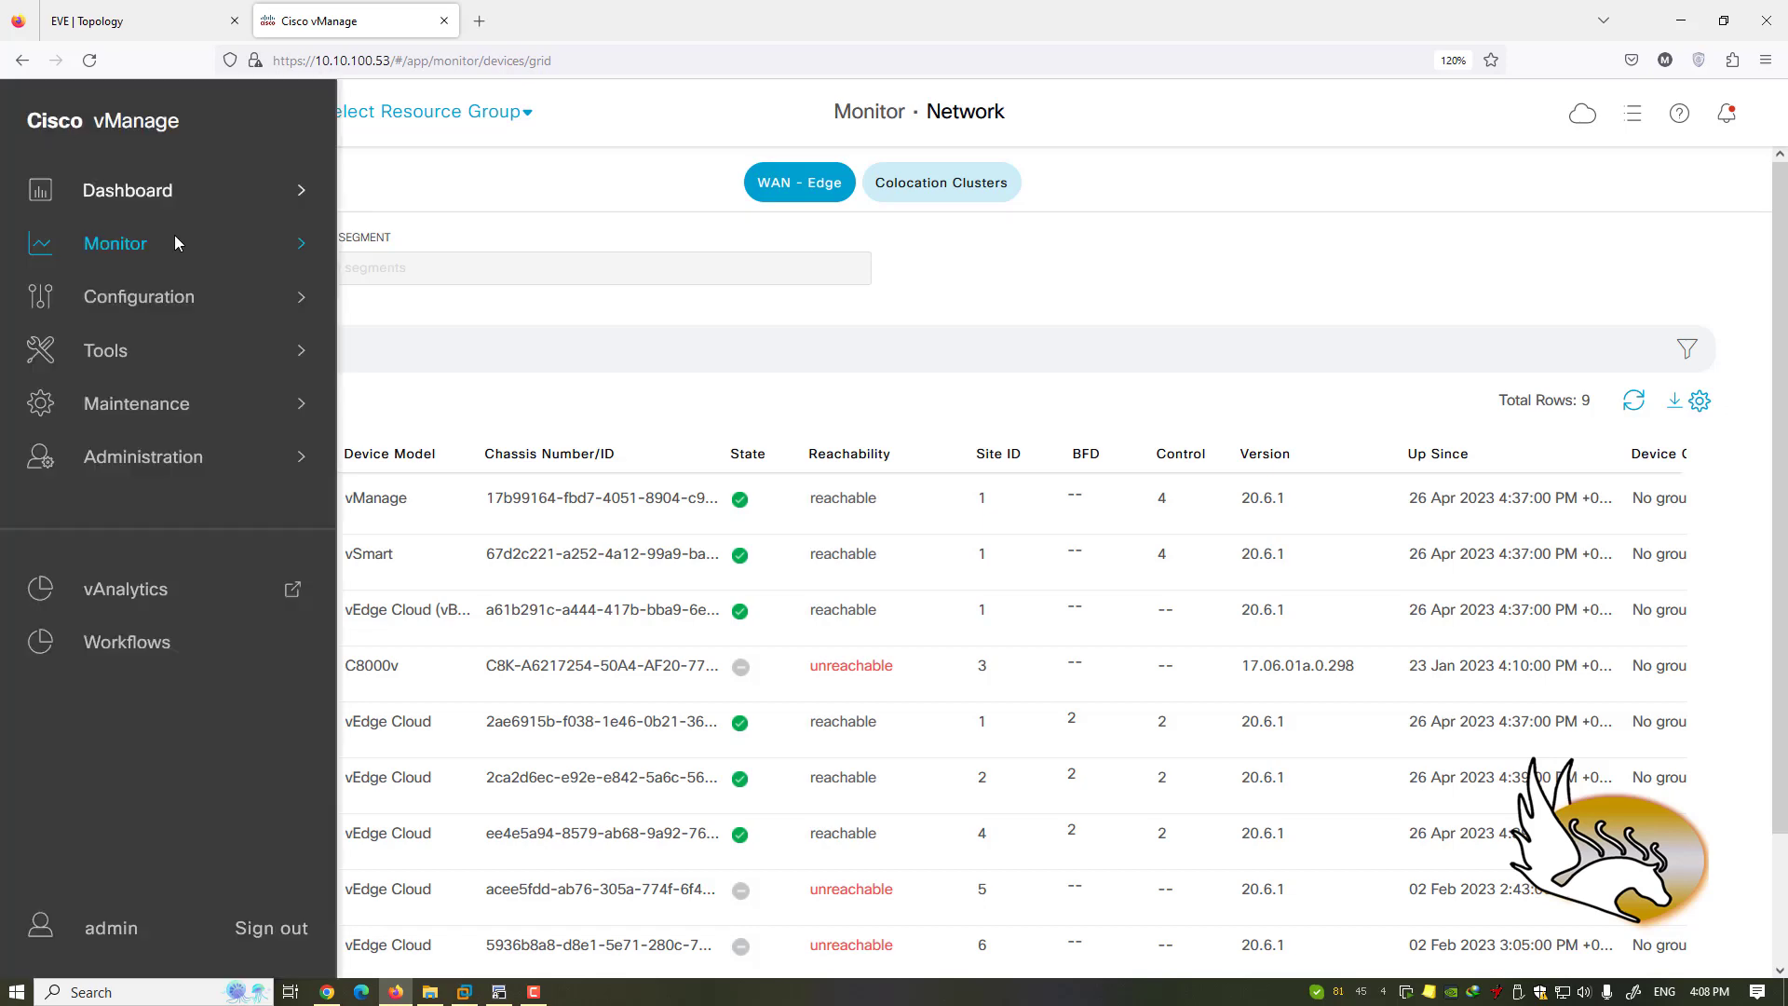
mouse_move(180, 246)
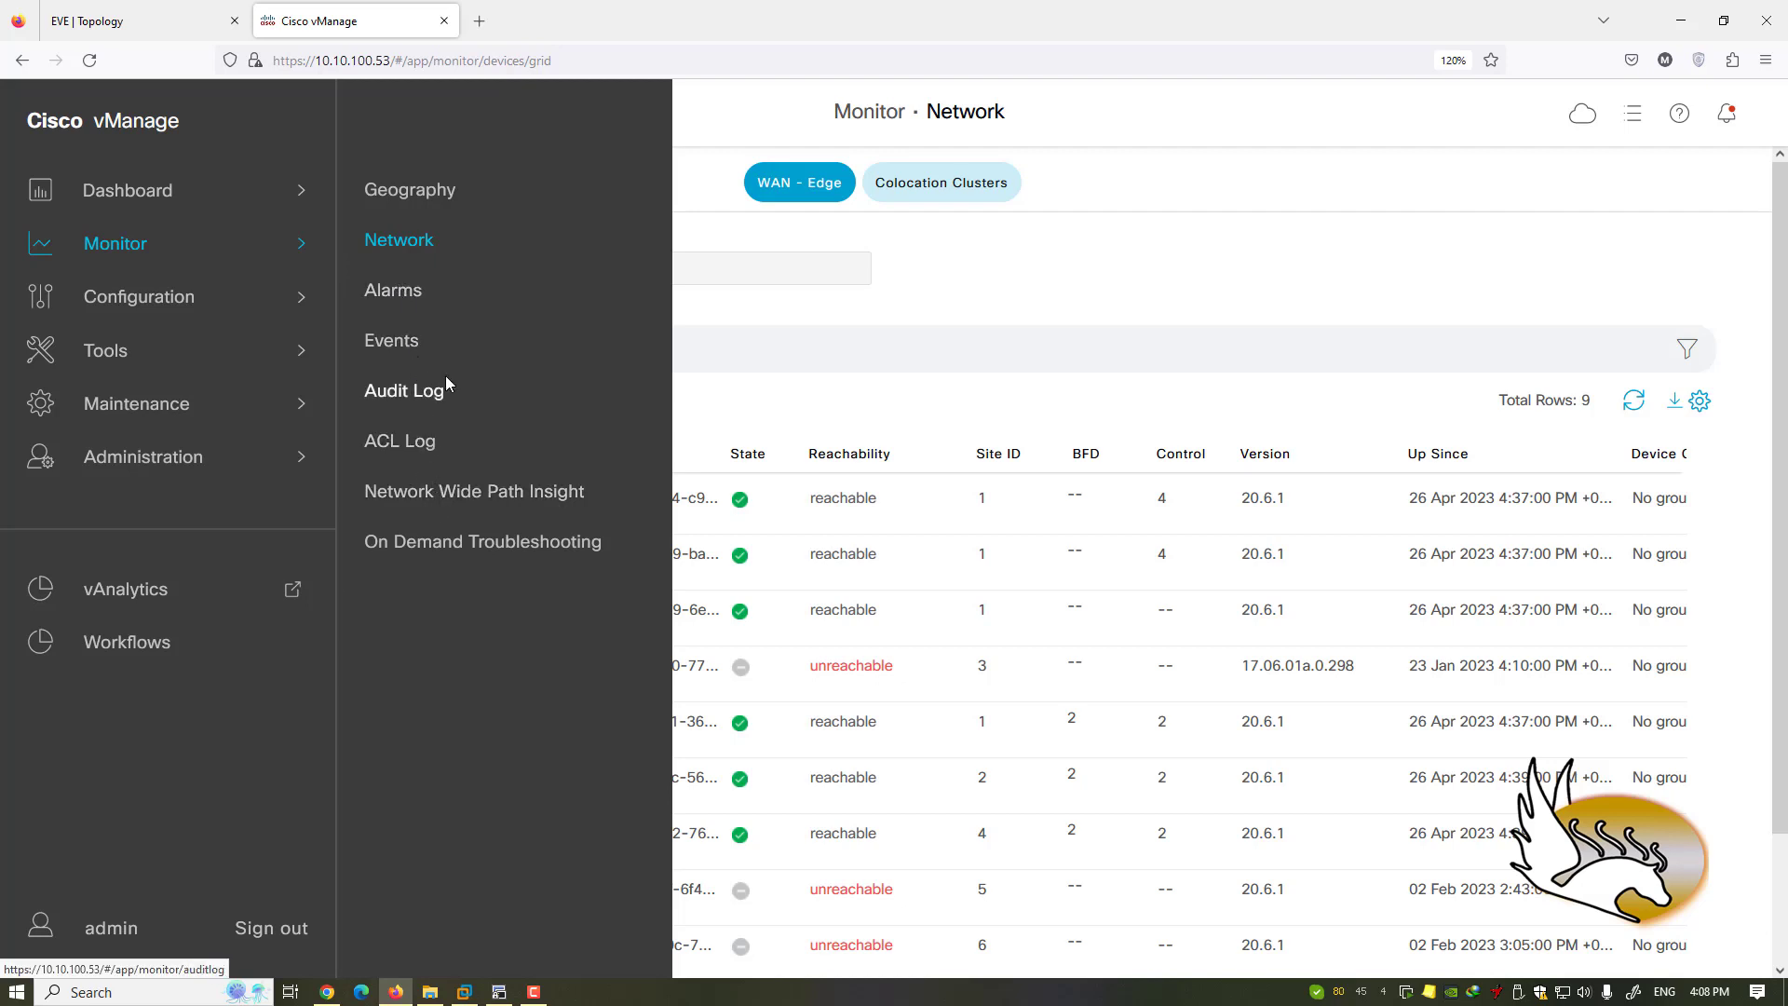
left_click(415, 342)
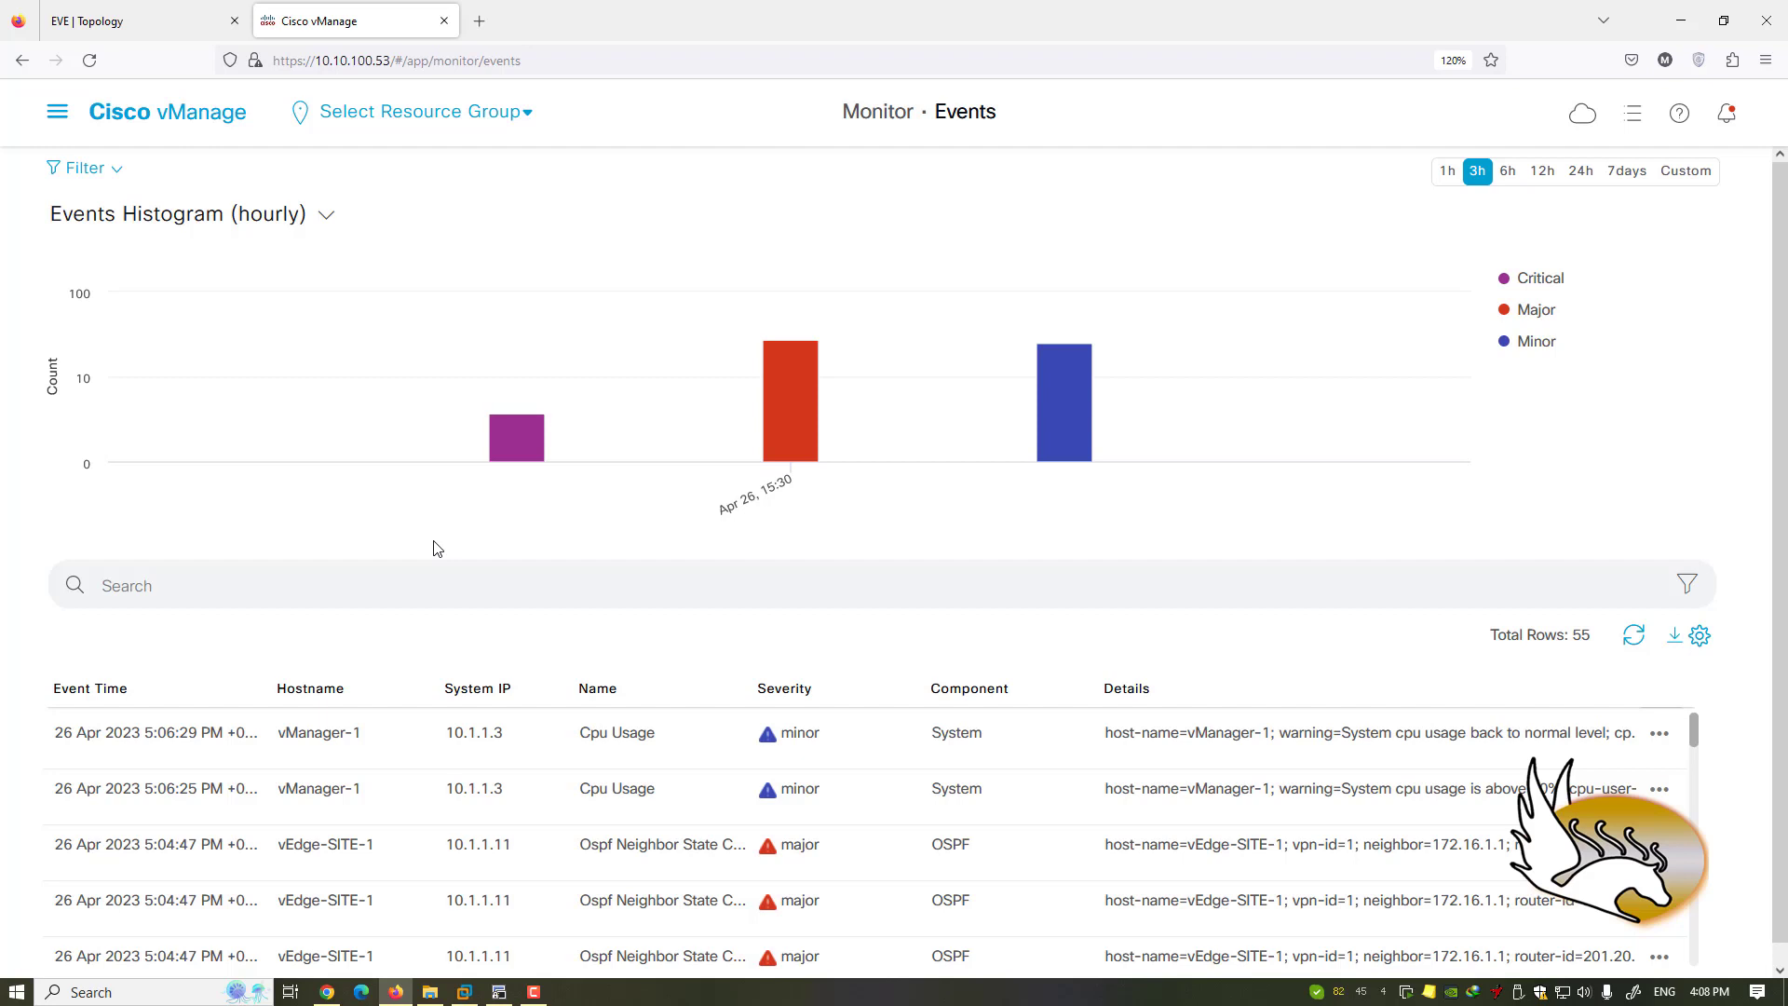
scroll(652, 765, "down", 3)
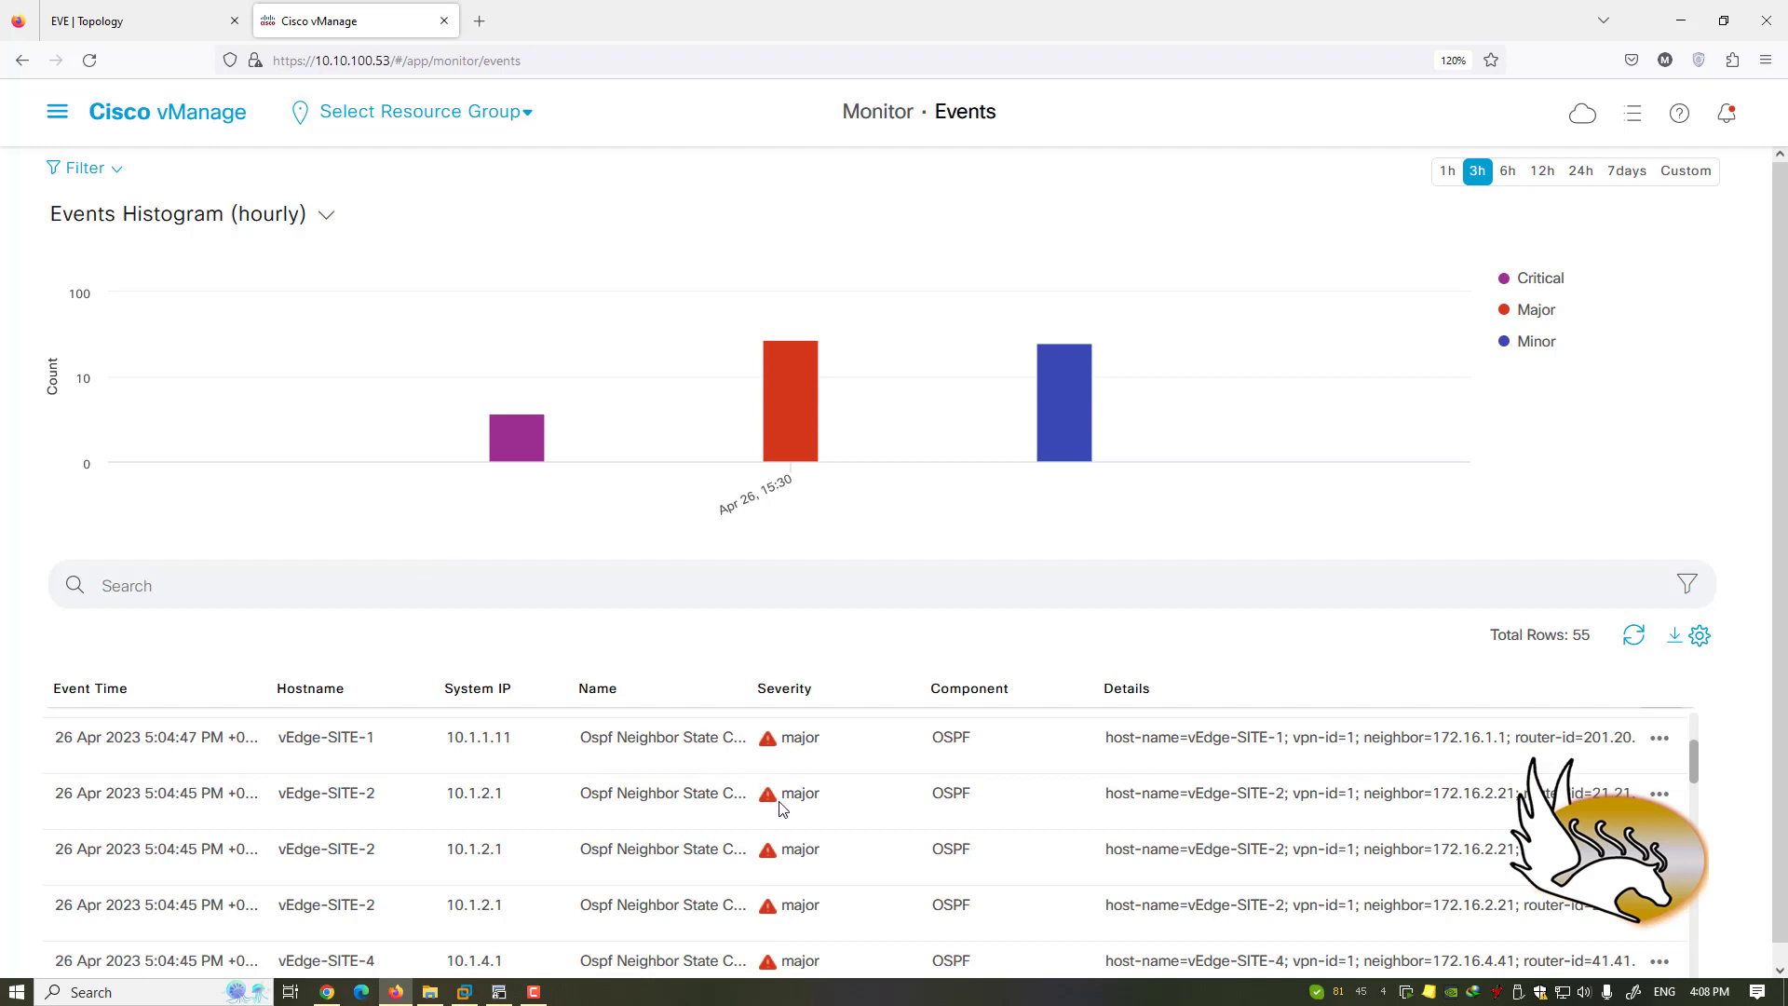
scroll(799, 835, "up", 3)
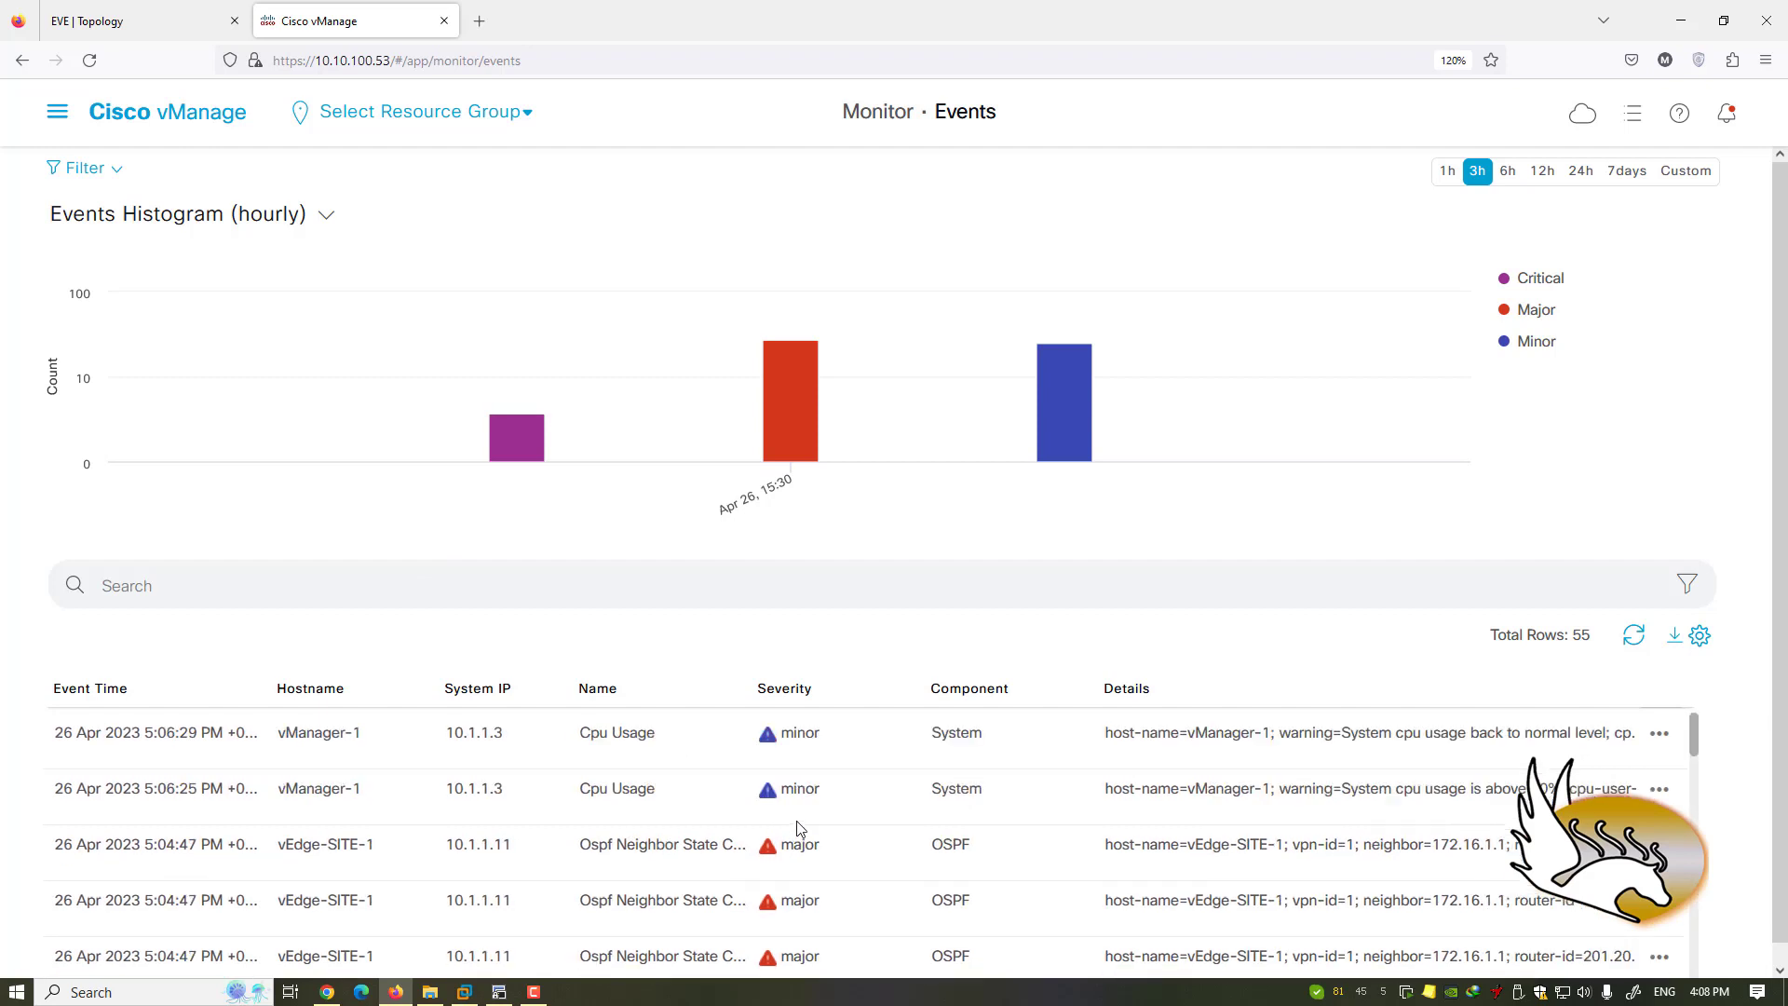
scroll(1756, 698, "down", 1)
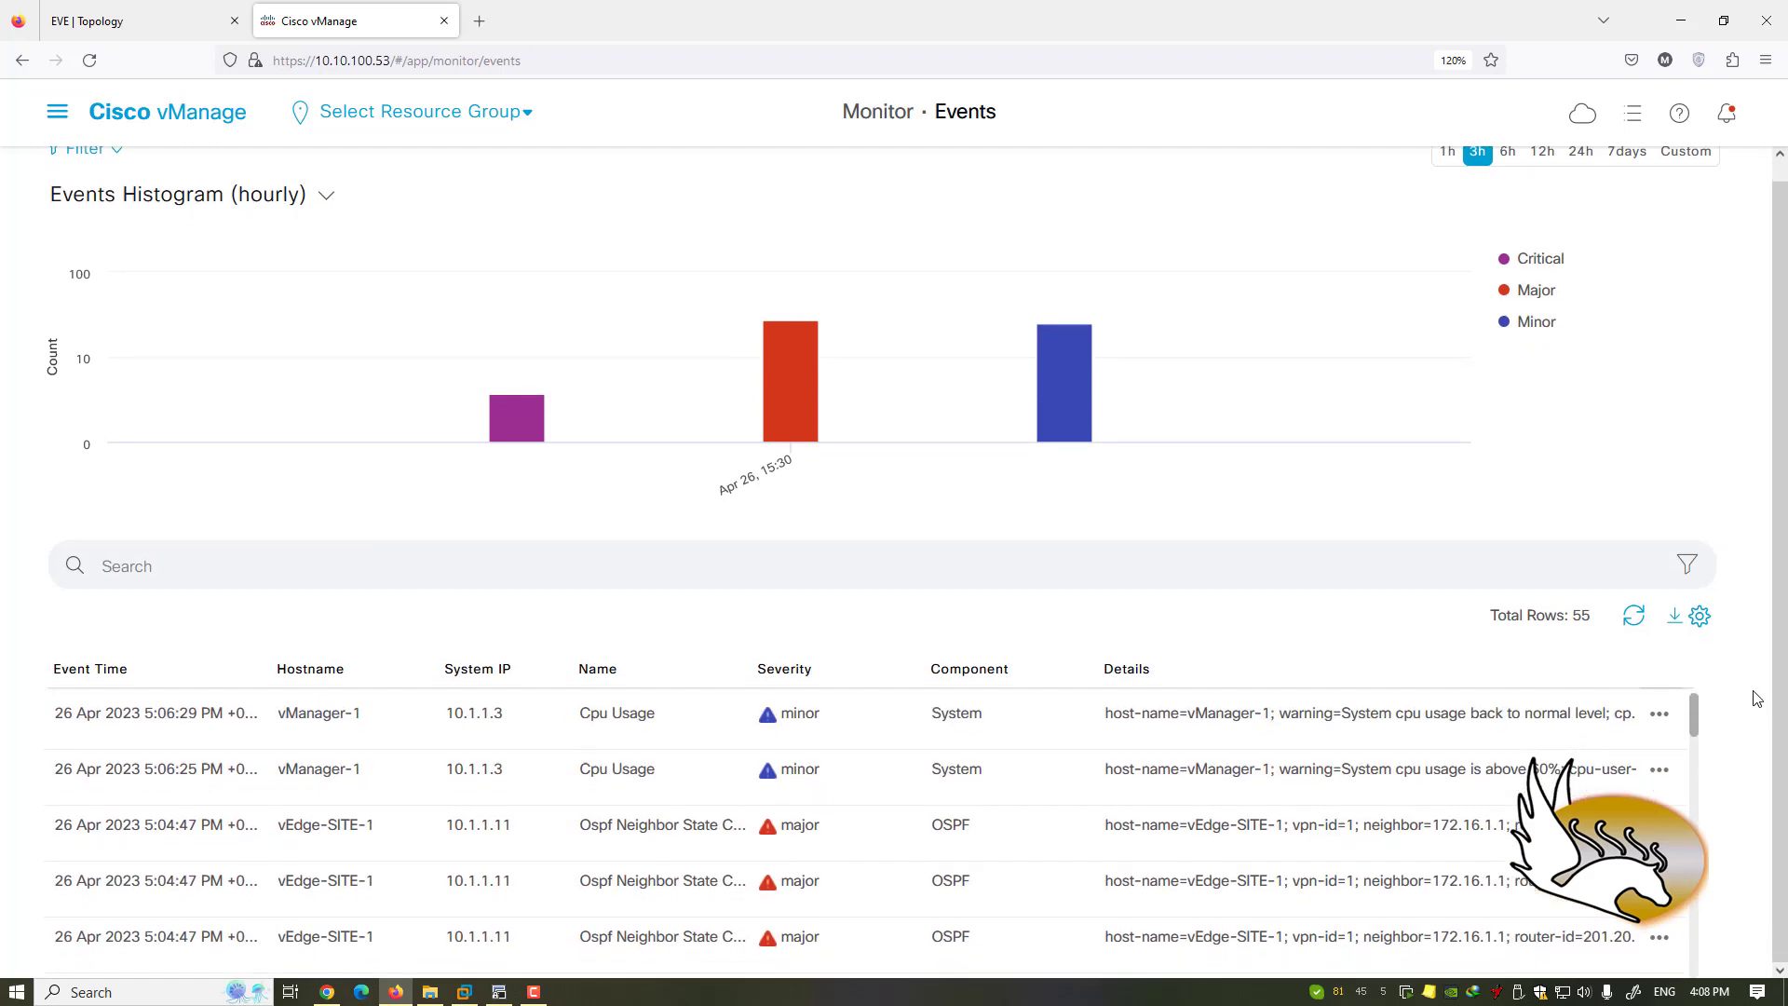
scroll(1756, 698, "up", 1)
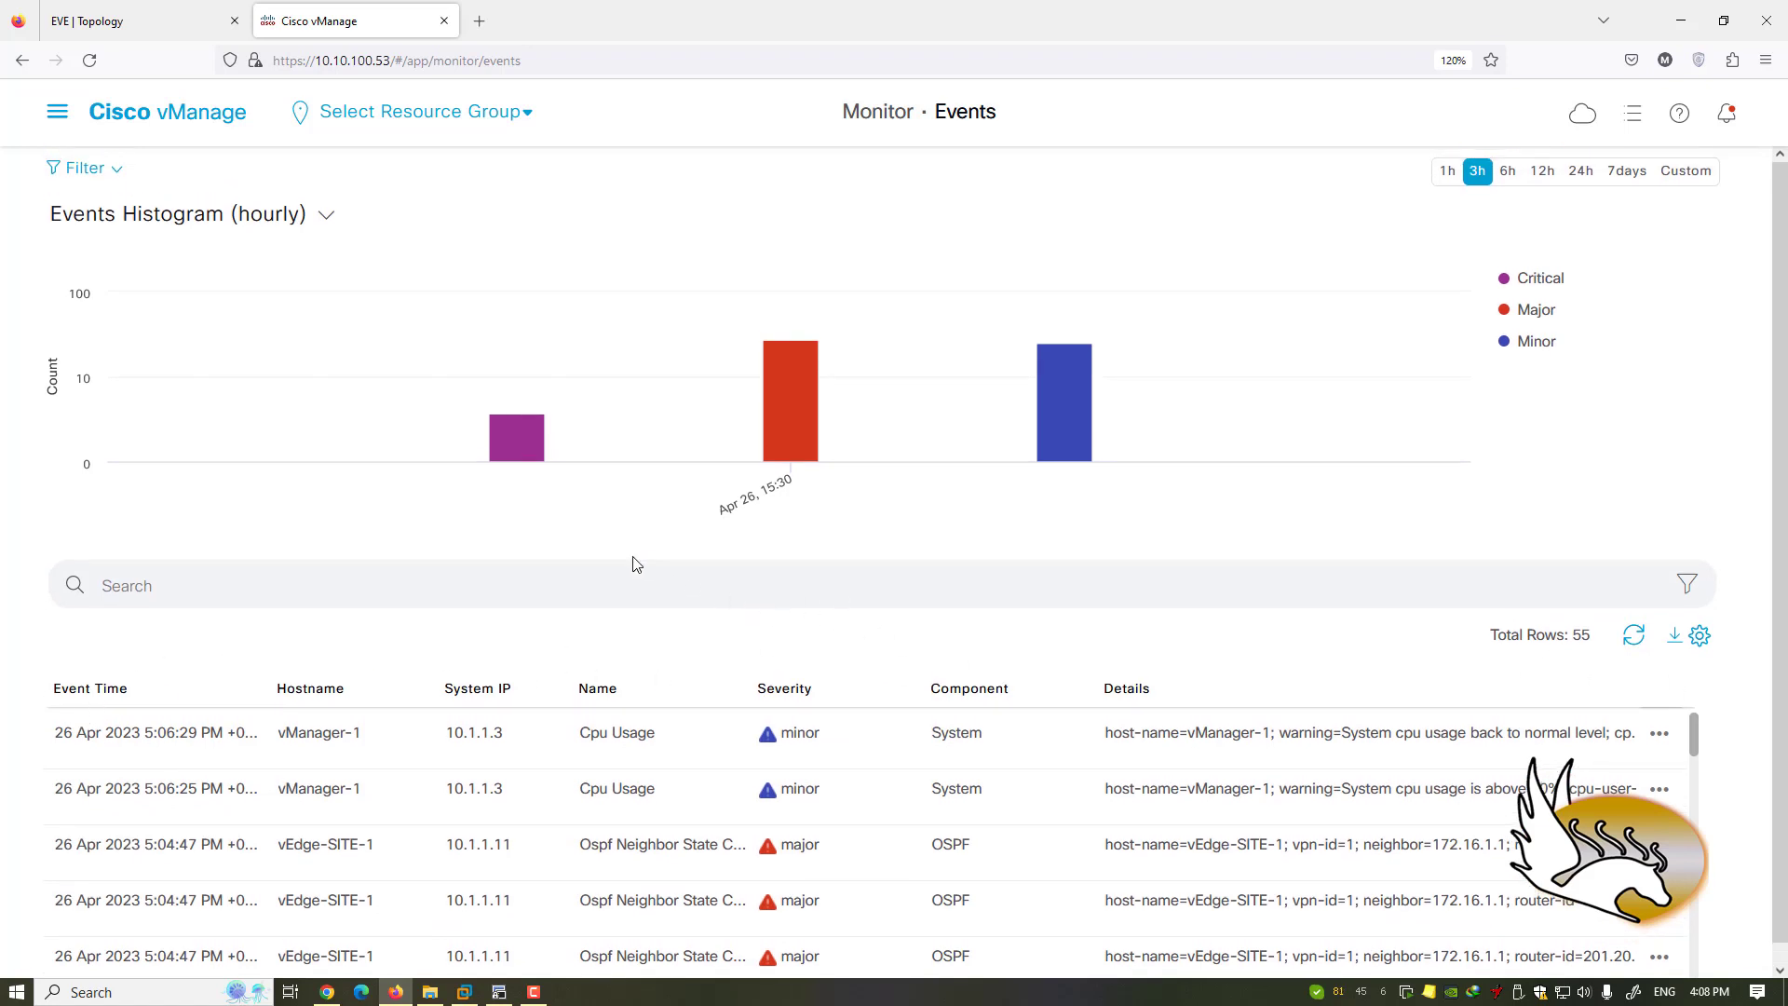
mouse_move(511, 459)
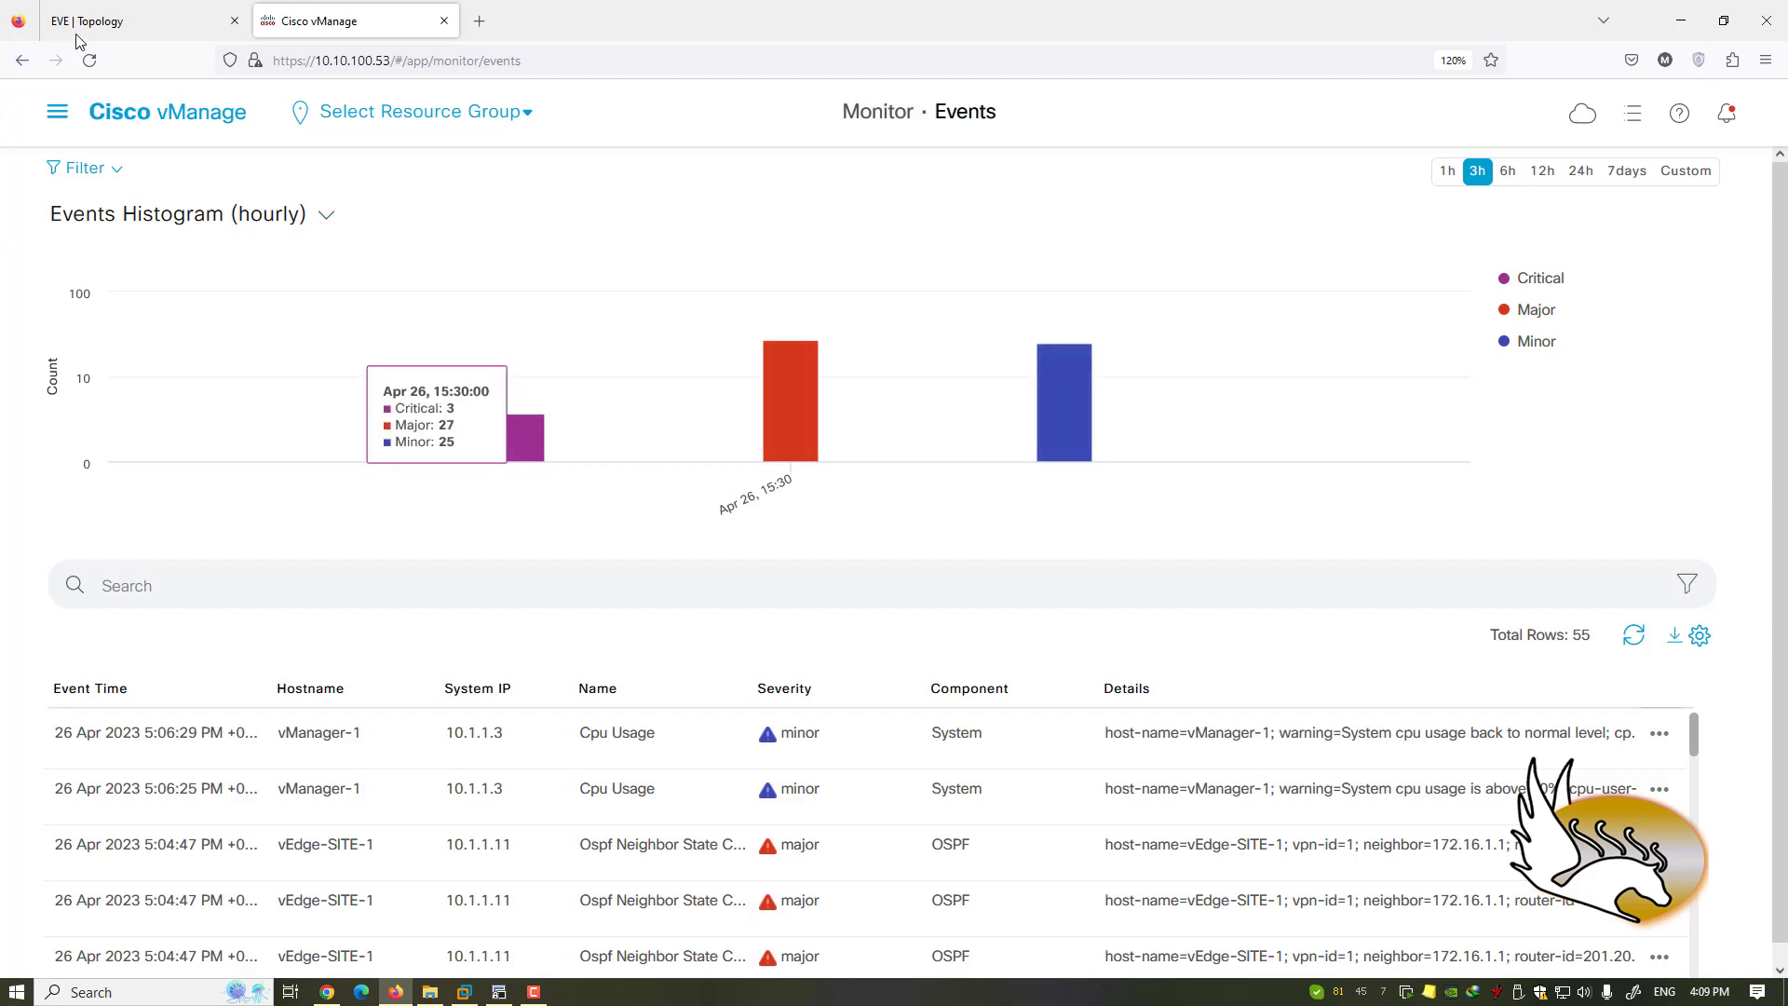
- Glance at the EVE topology, then scroll the Events table to its oldest entries
left_click(104, 24)
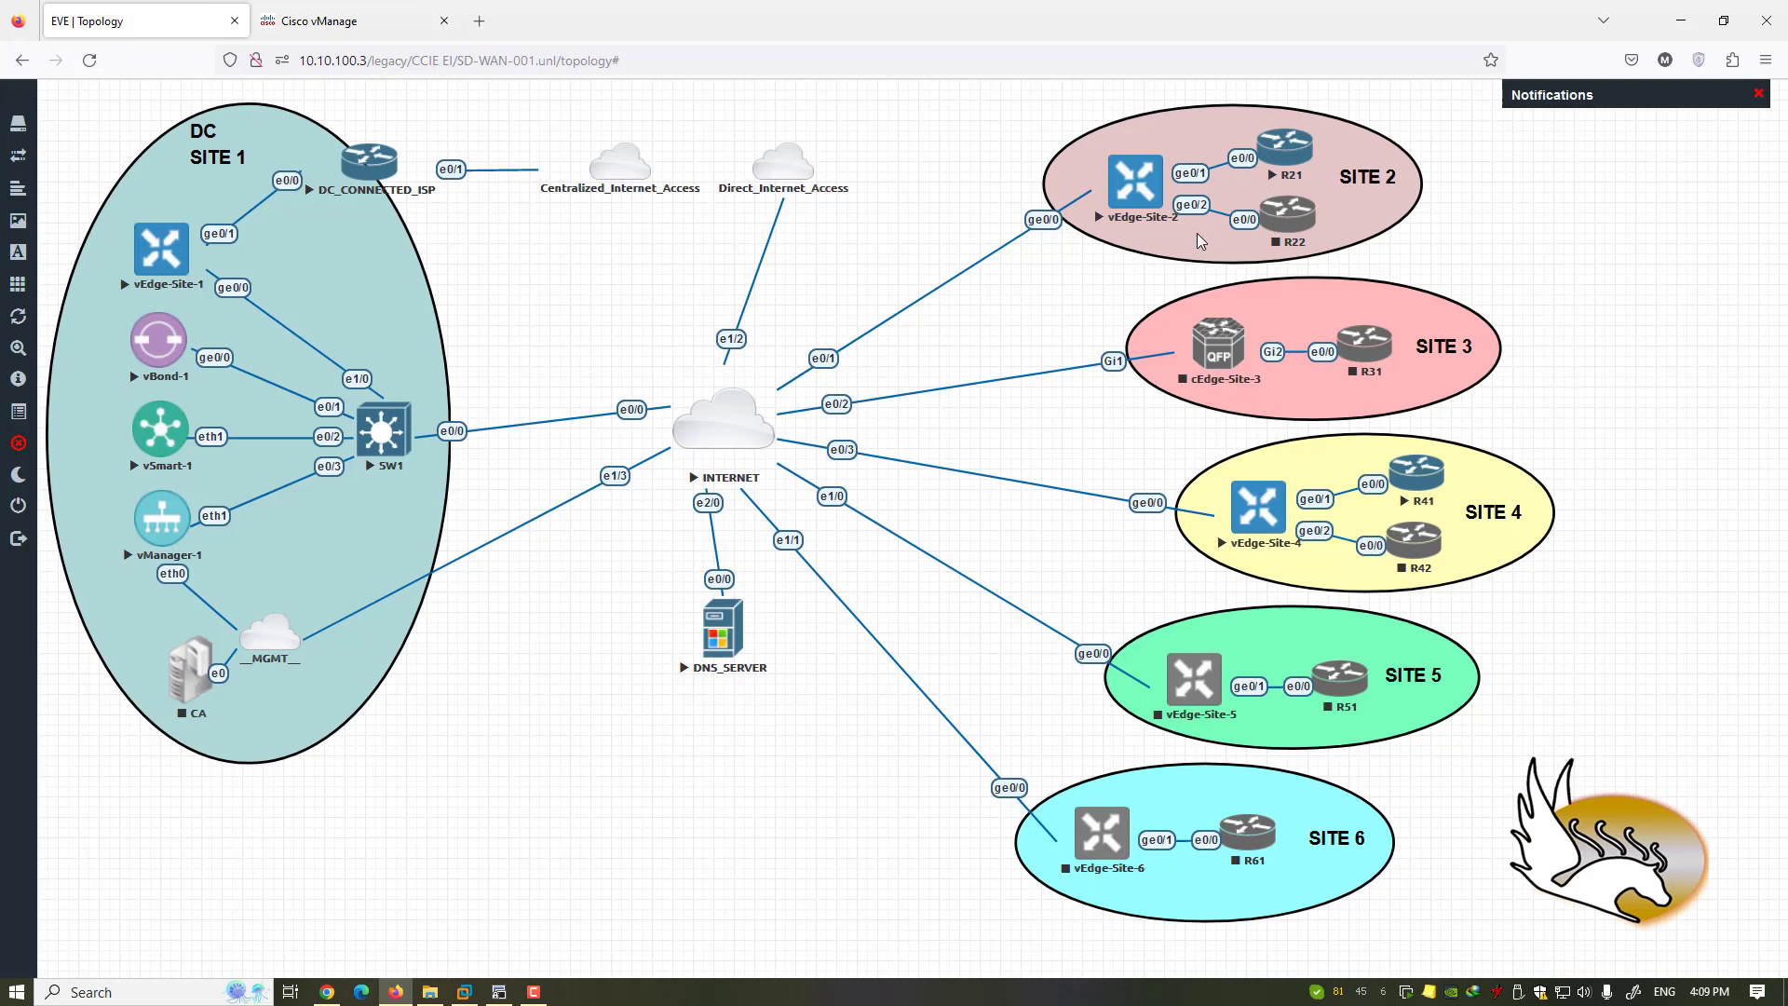
left_click(300, 23)
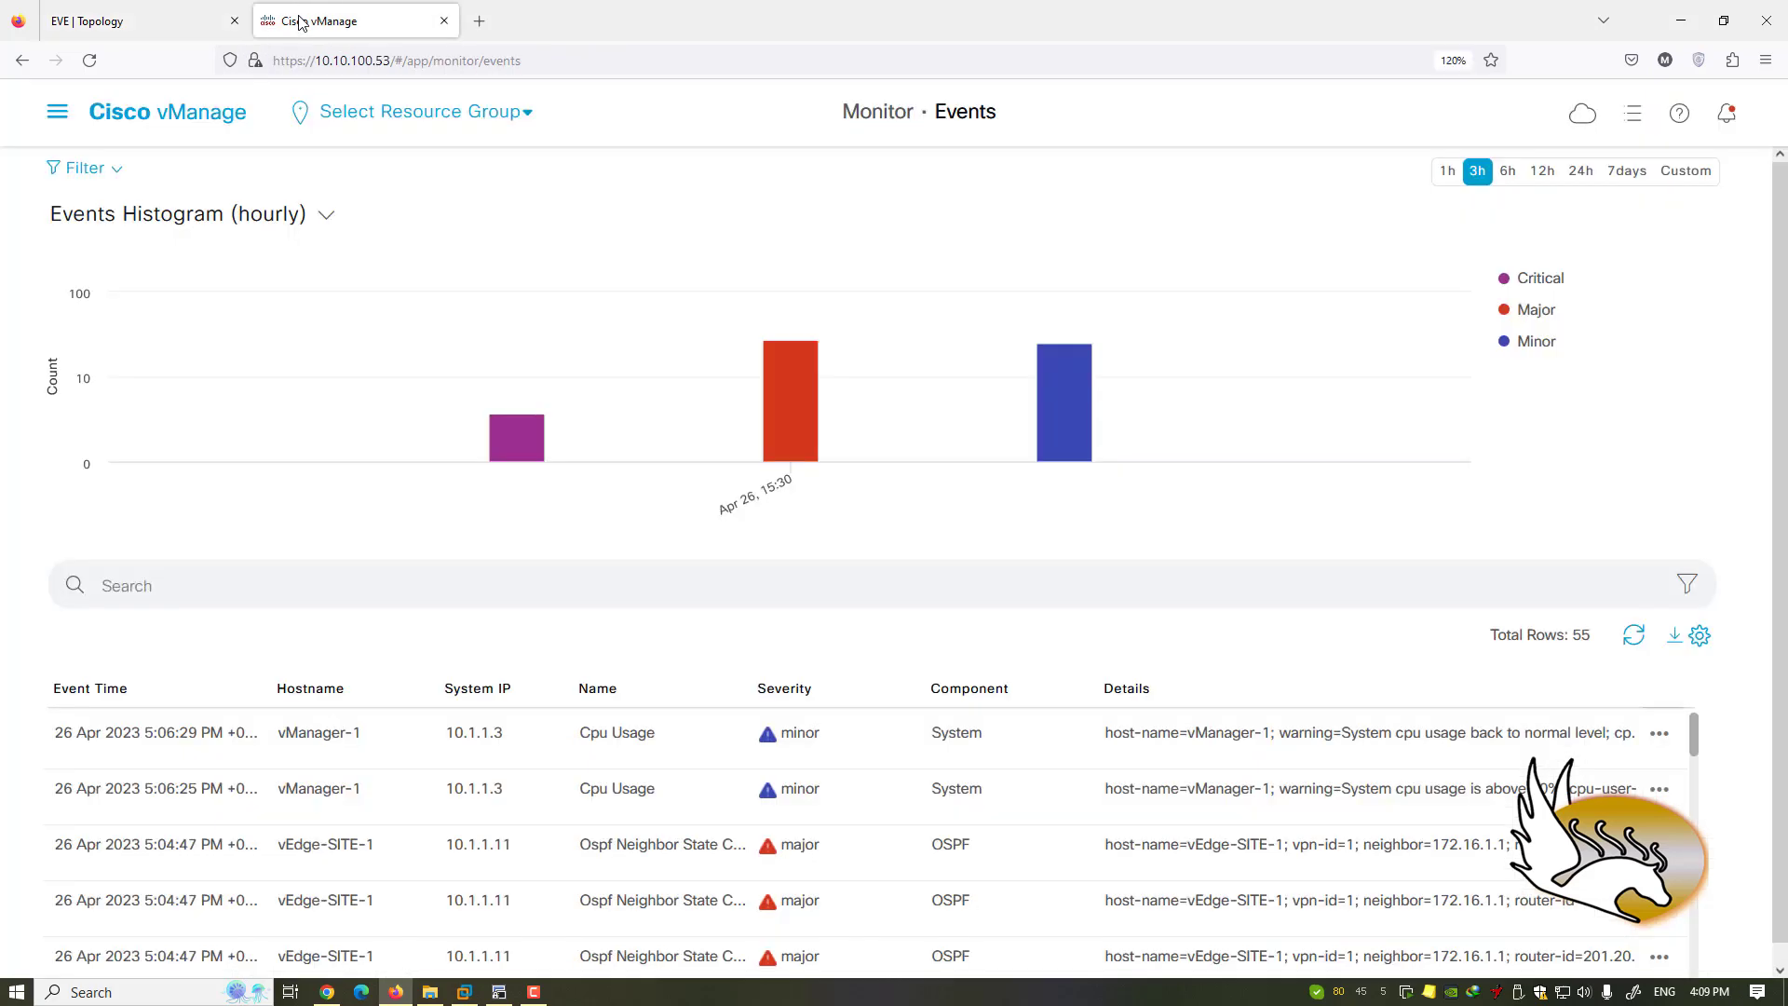
scroll(1741, 703, "down", 1)
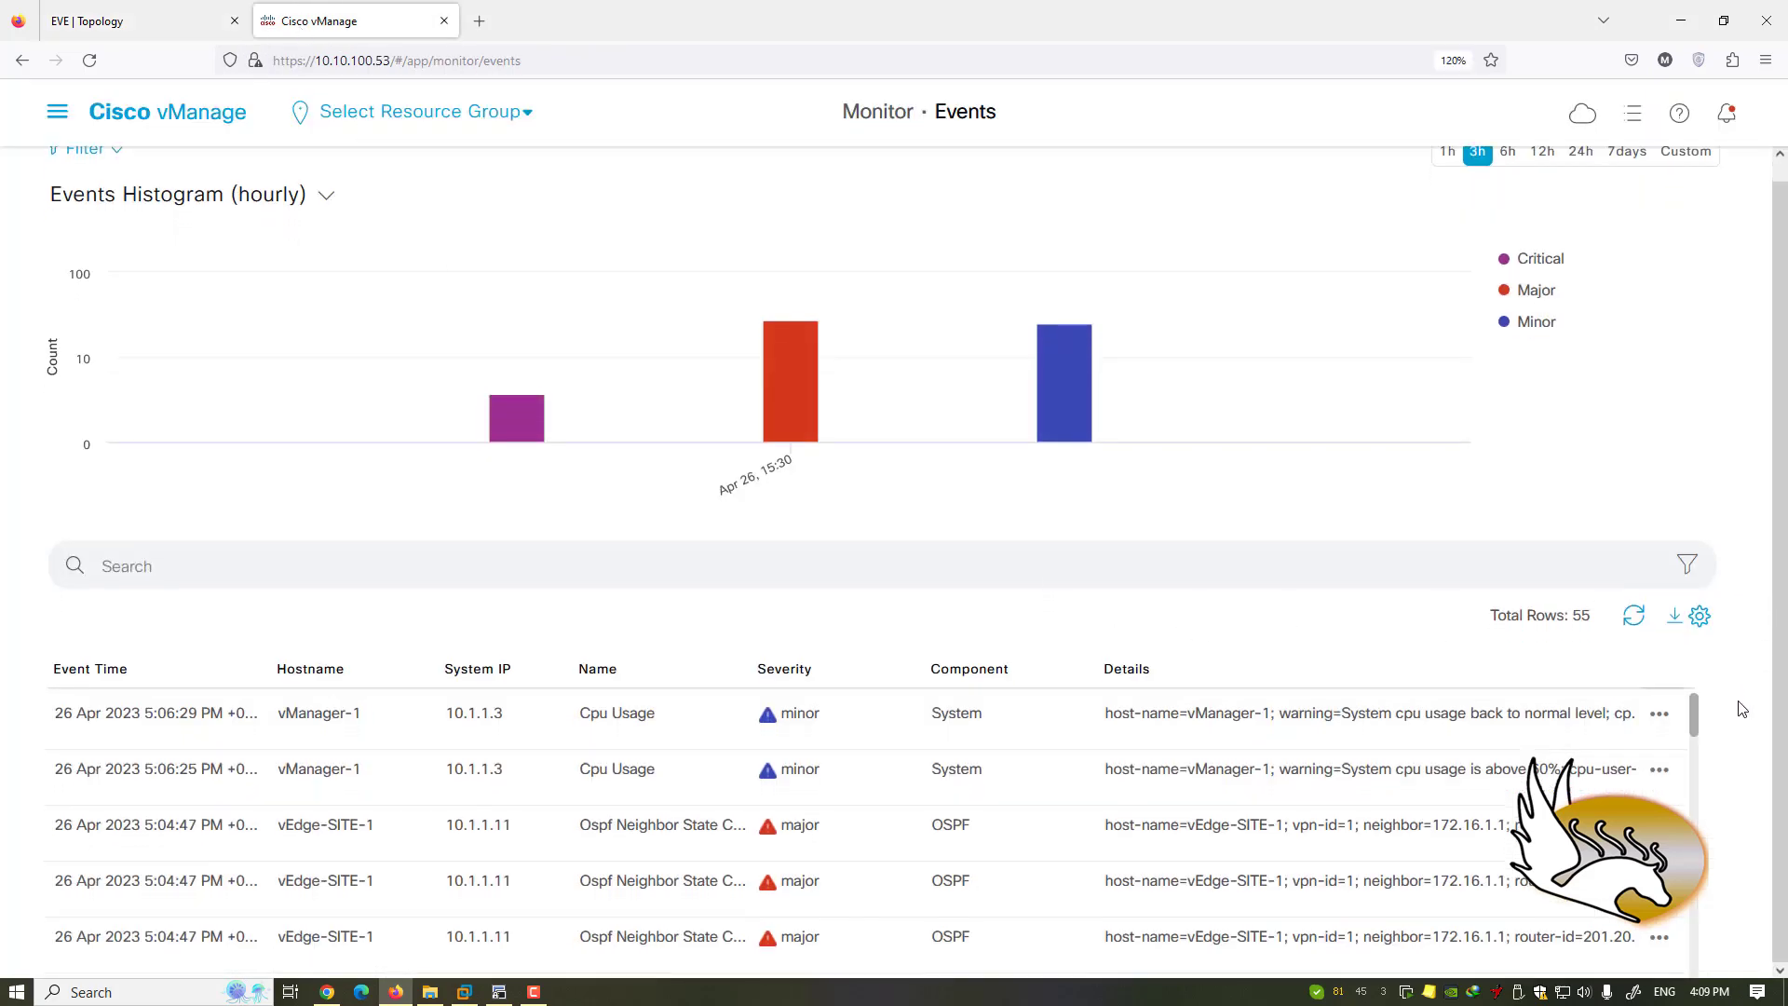
left_click_drag(1691, 723, 1723, 941)
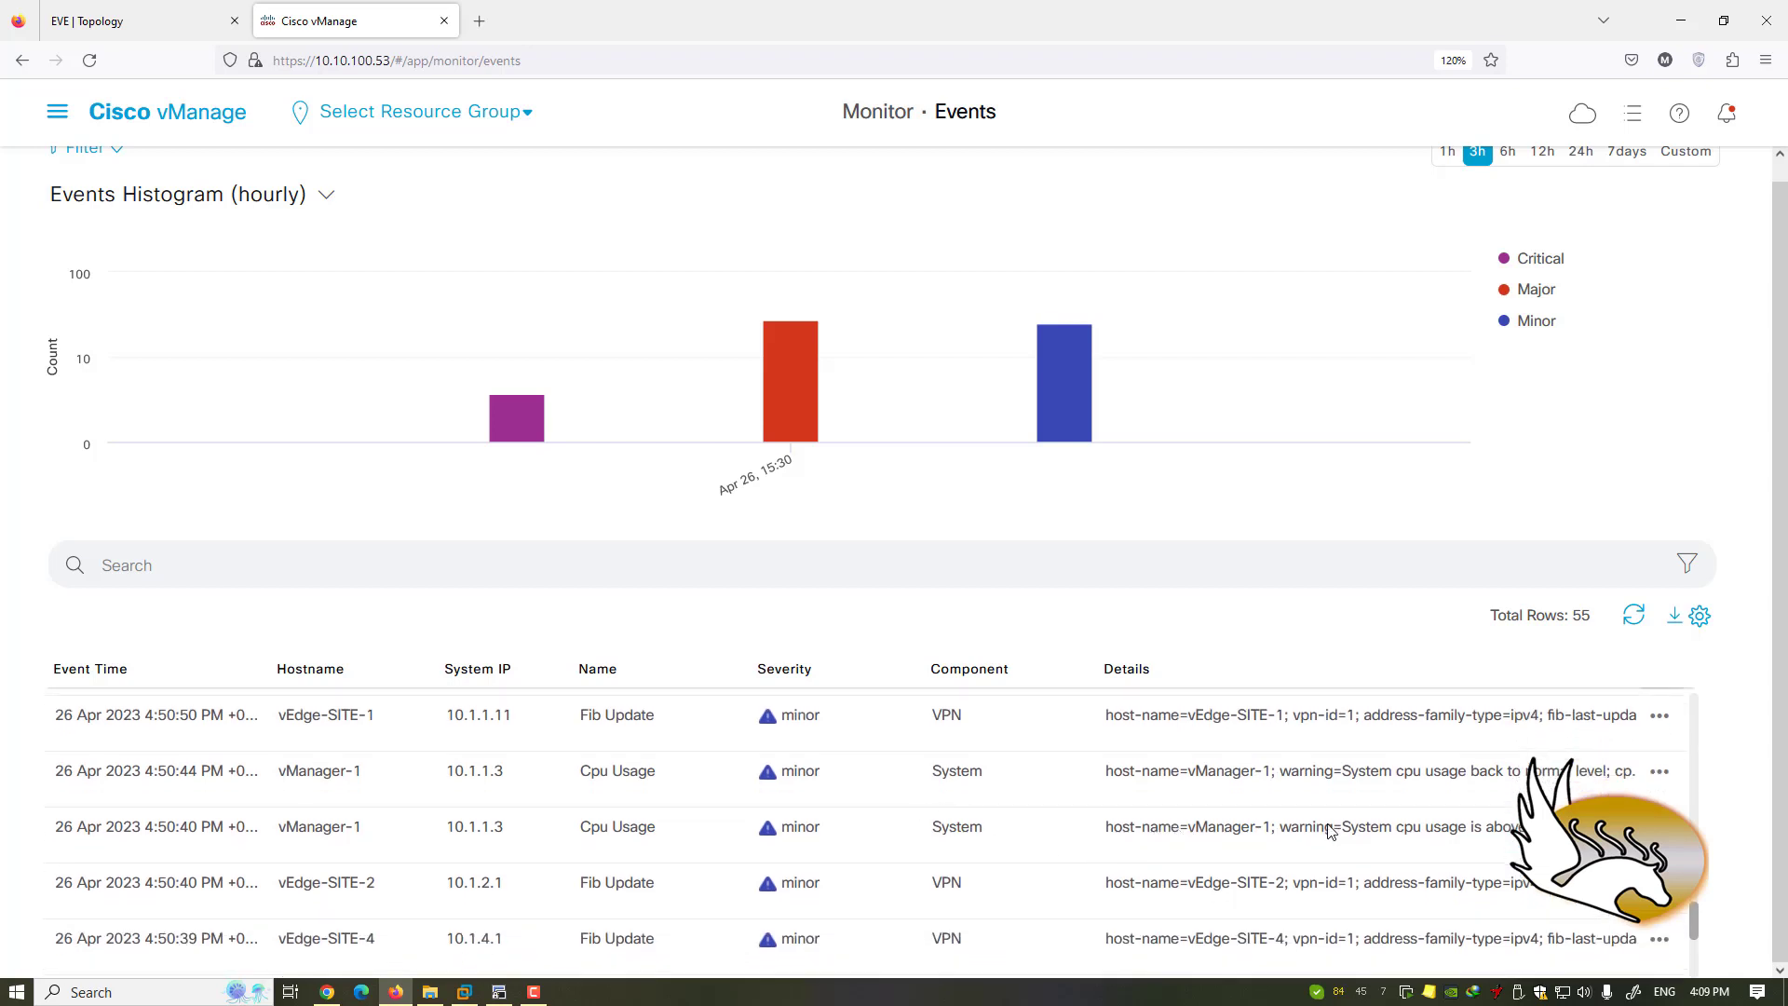
- Highlight and then clear text in the third event's details
left_click_drag(1289, 832, 1446, 829)
left_click(1446, 829)
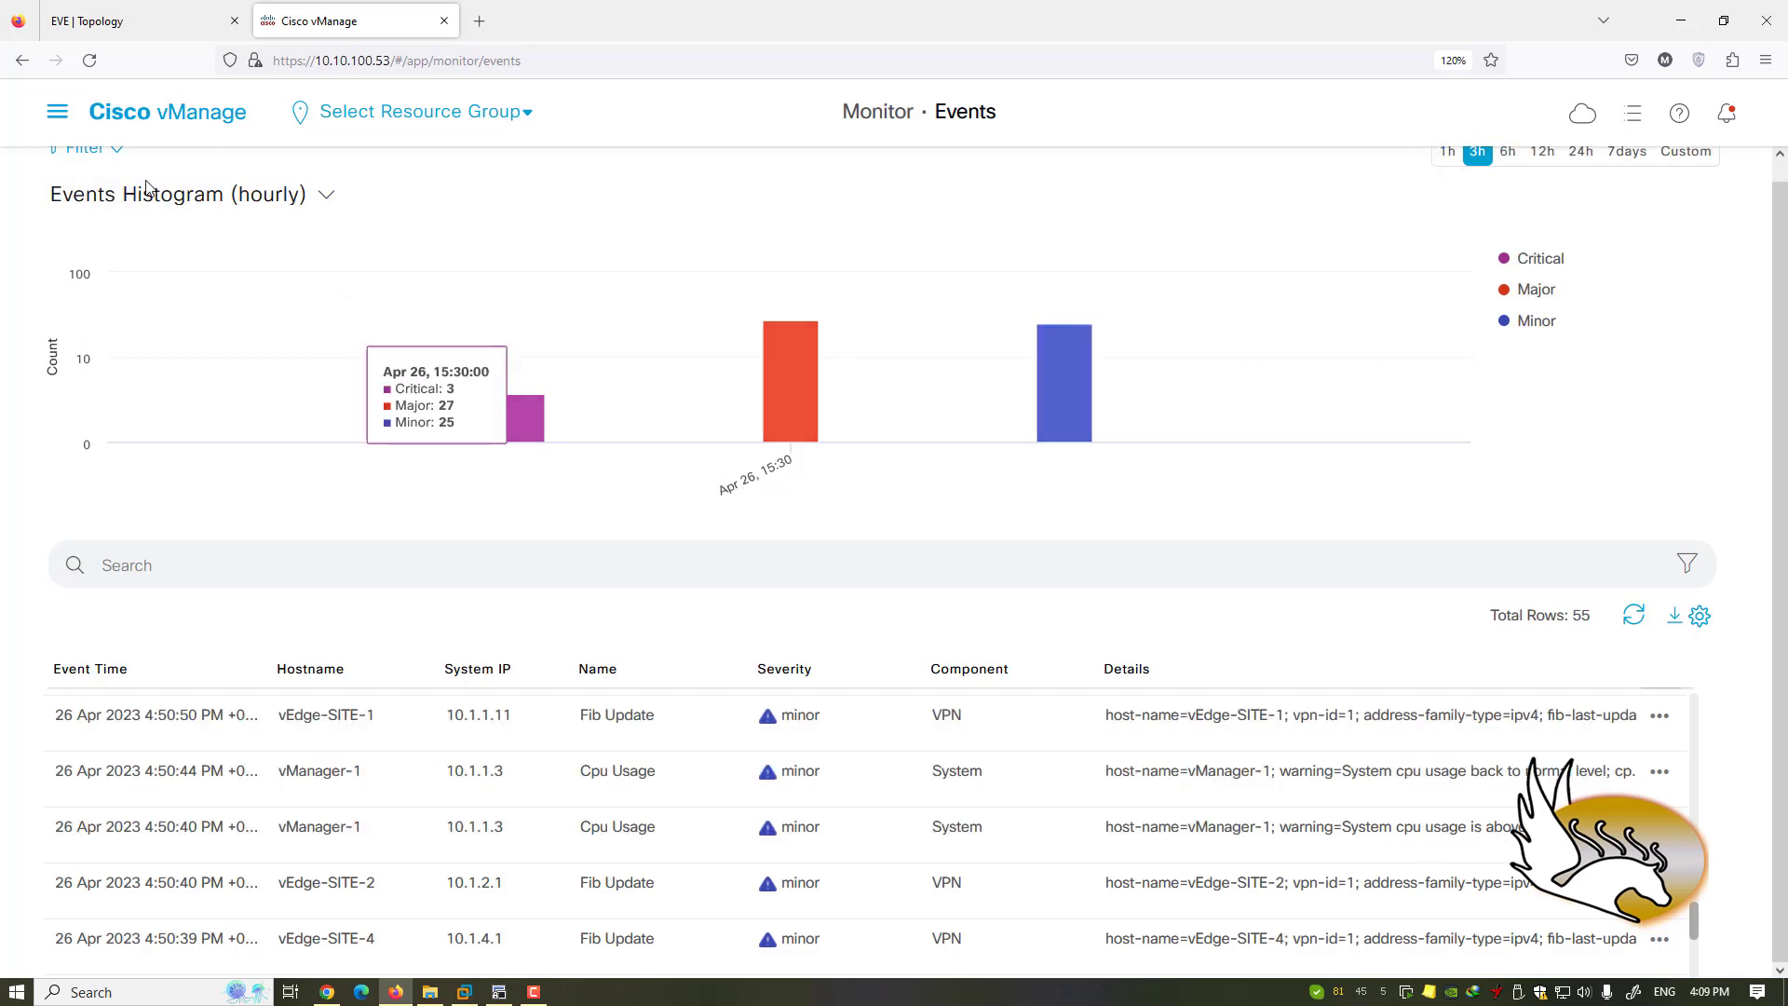
left_click(61, 114)
- View Monitor › Audit Log's 7 root cert entries, then expand the Configuration pages in the menu
mouse_move(281, 250)
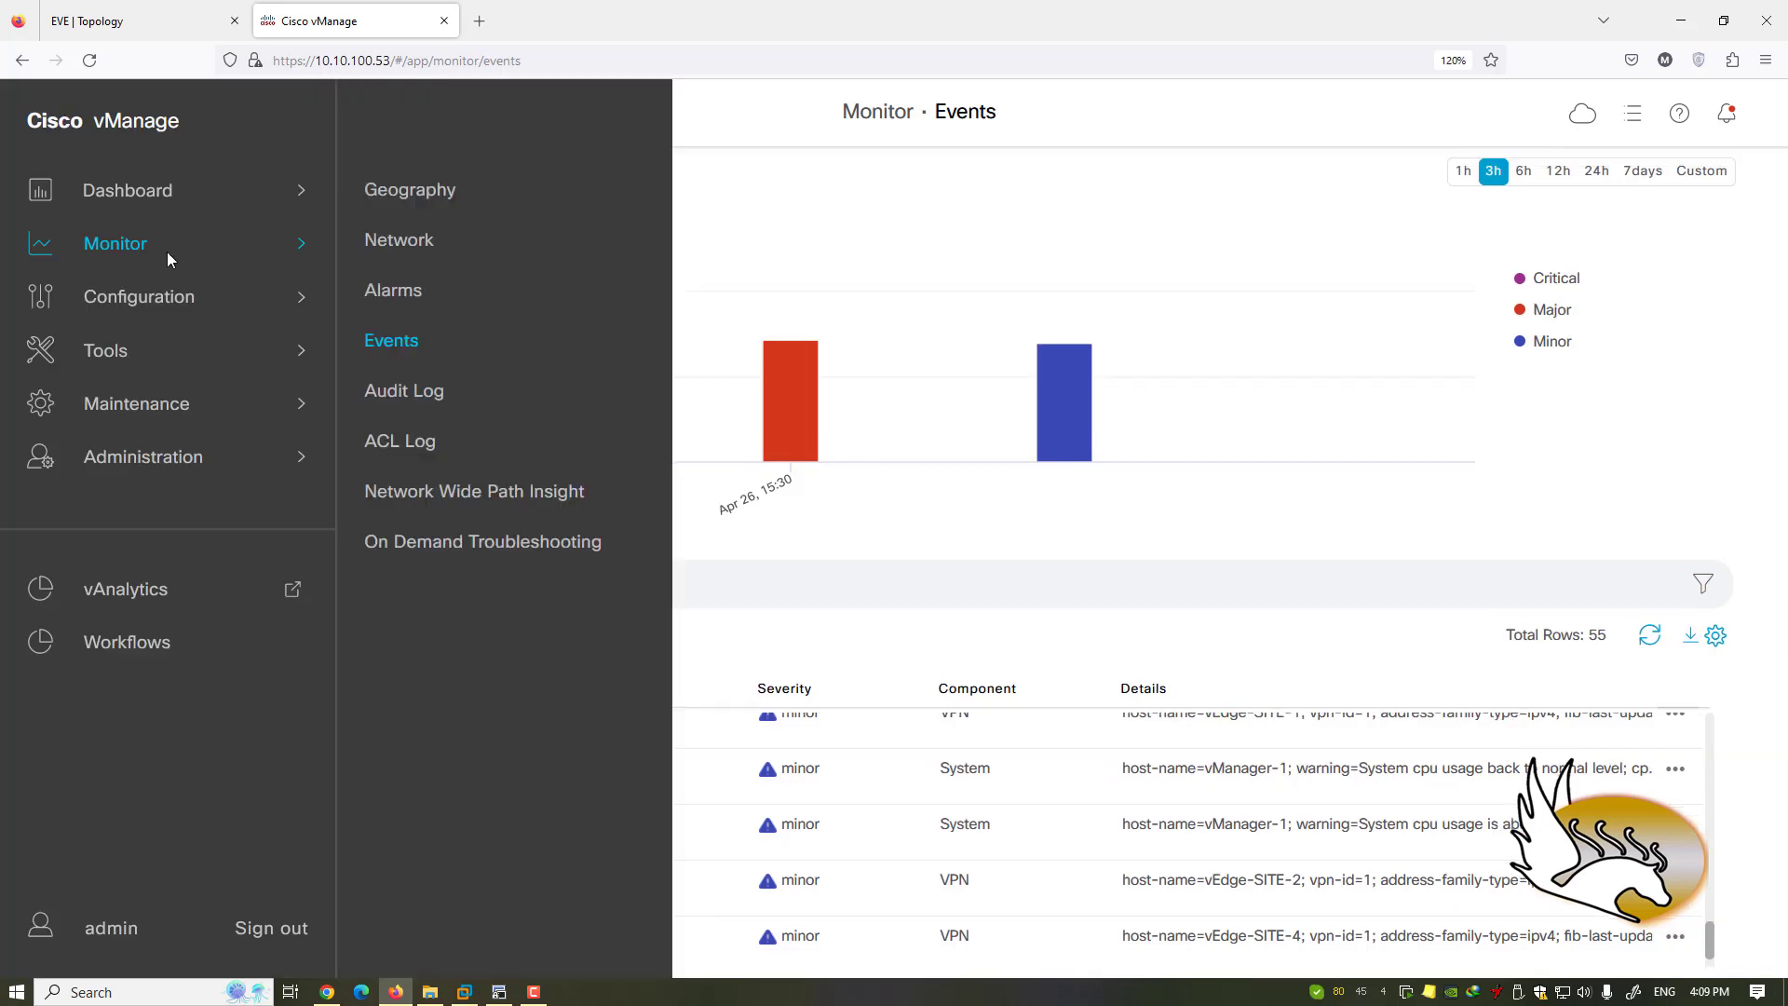
left_click(393, 402)
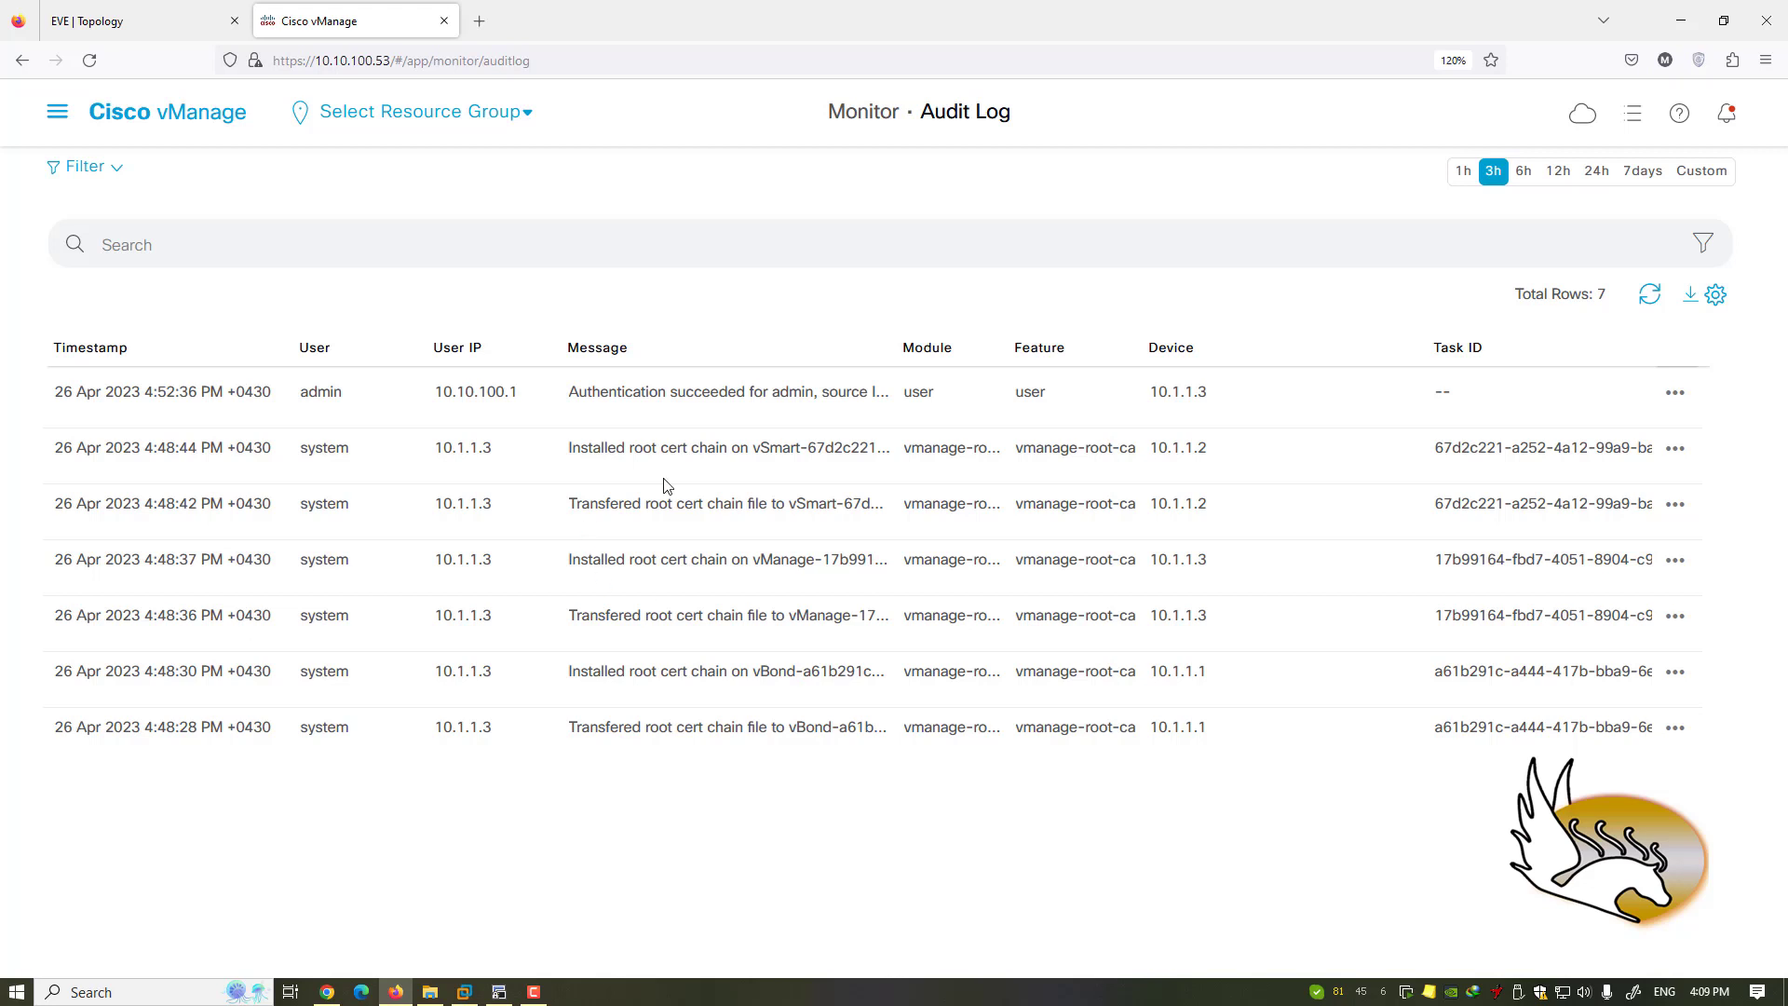
left_click(57, 110)
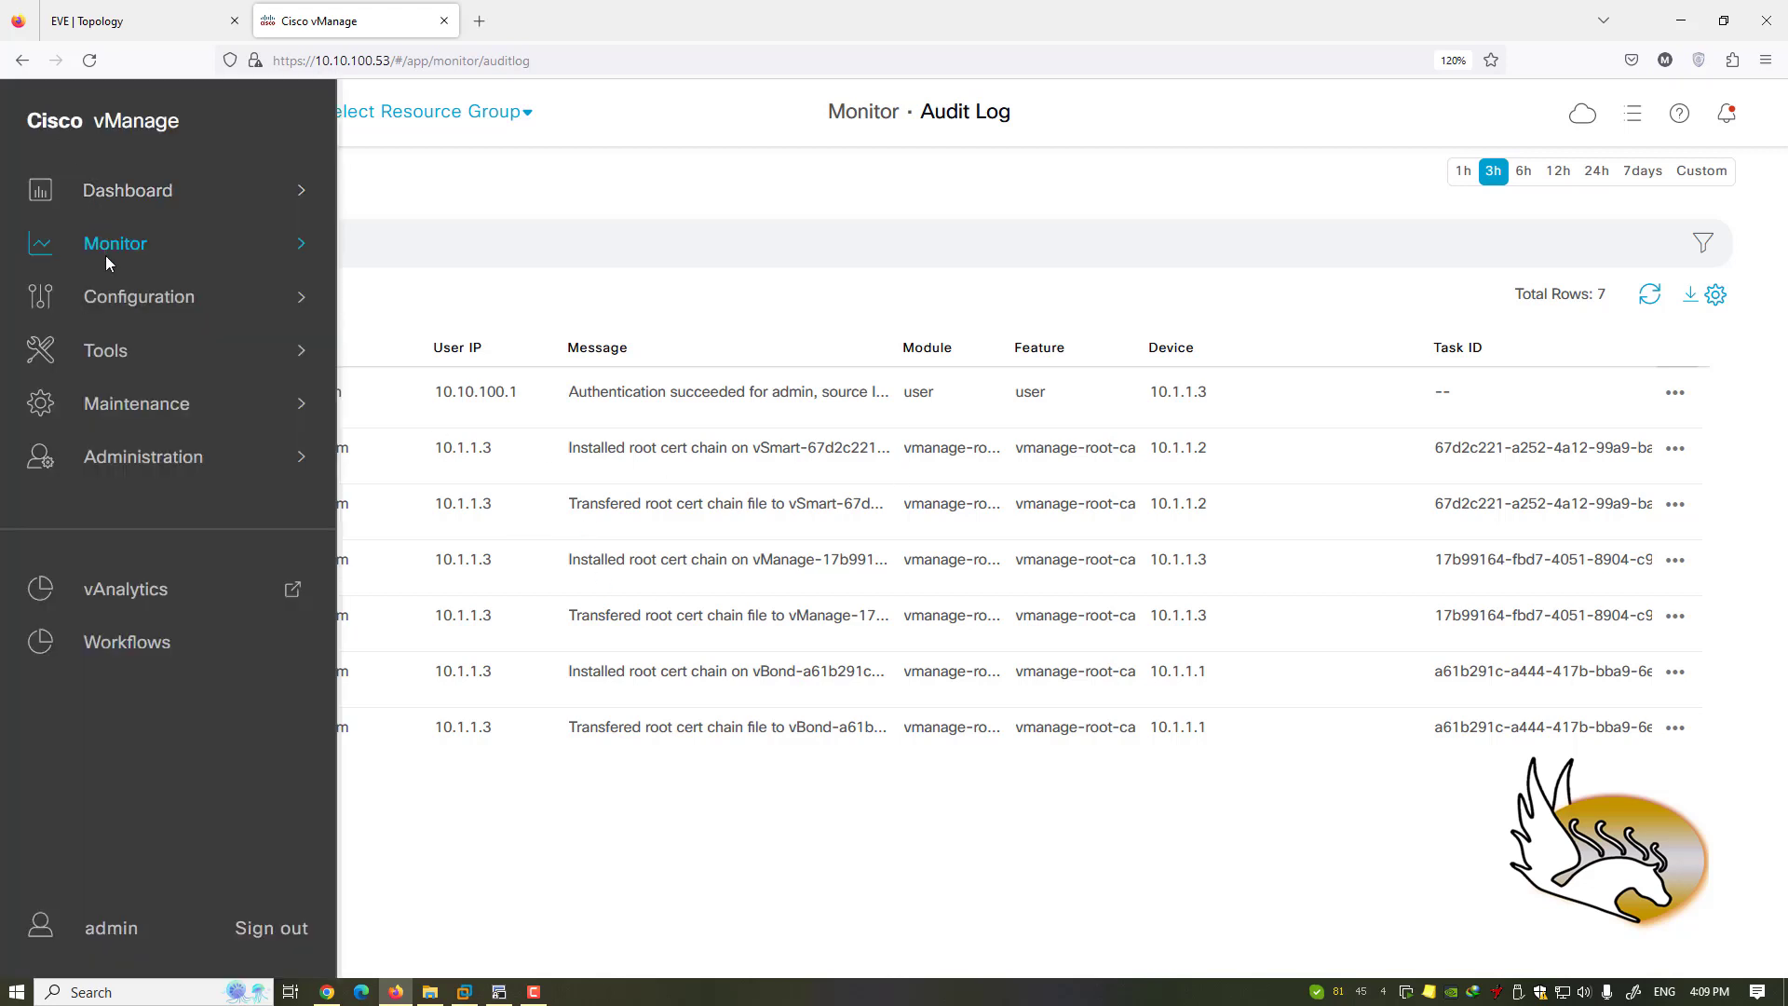
left_click(133, 254)
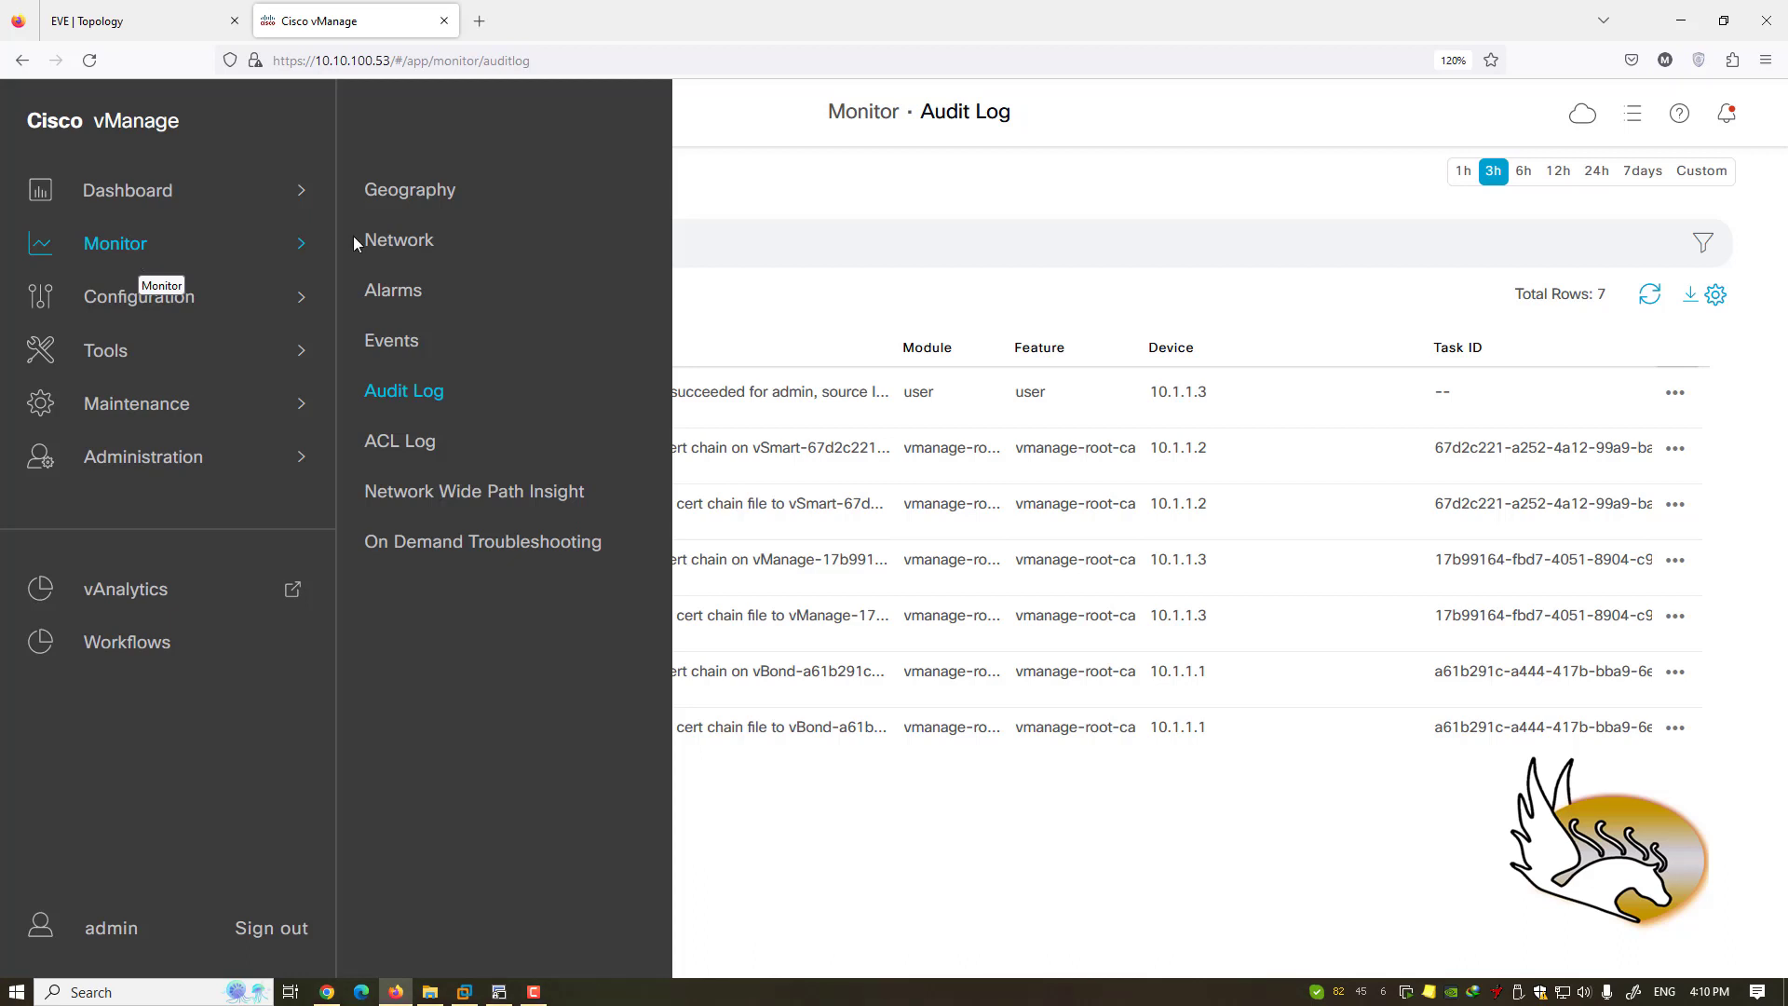
left_click(203, 306)
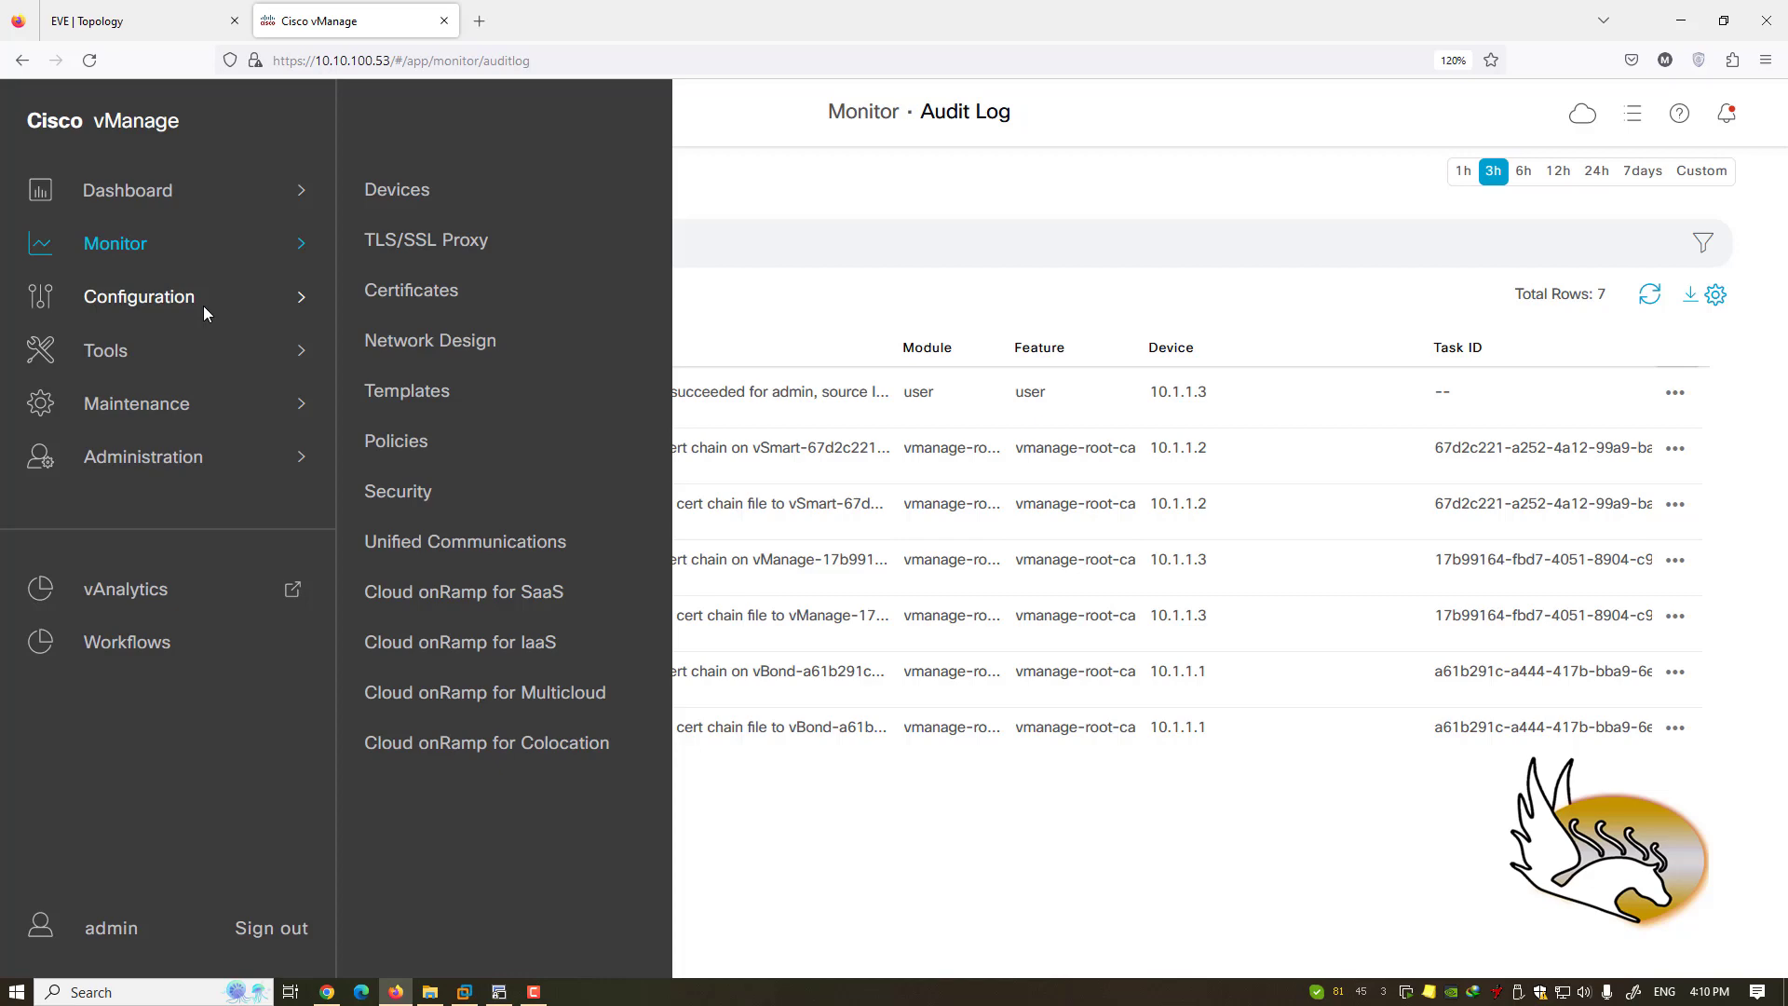
- Open Configuration › Devices, sort WAN edges by state, and cancel a WAN Edge List upload
left_click(418, 196)
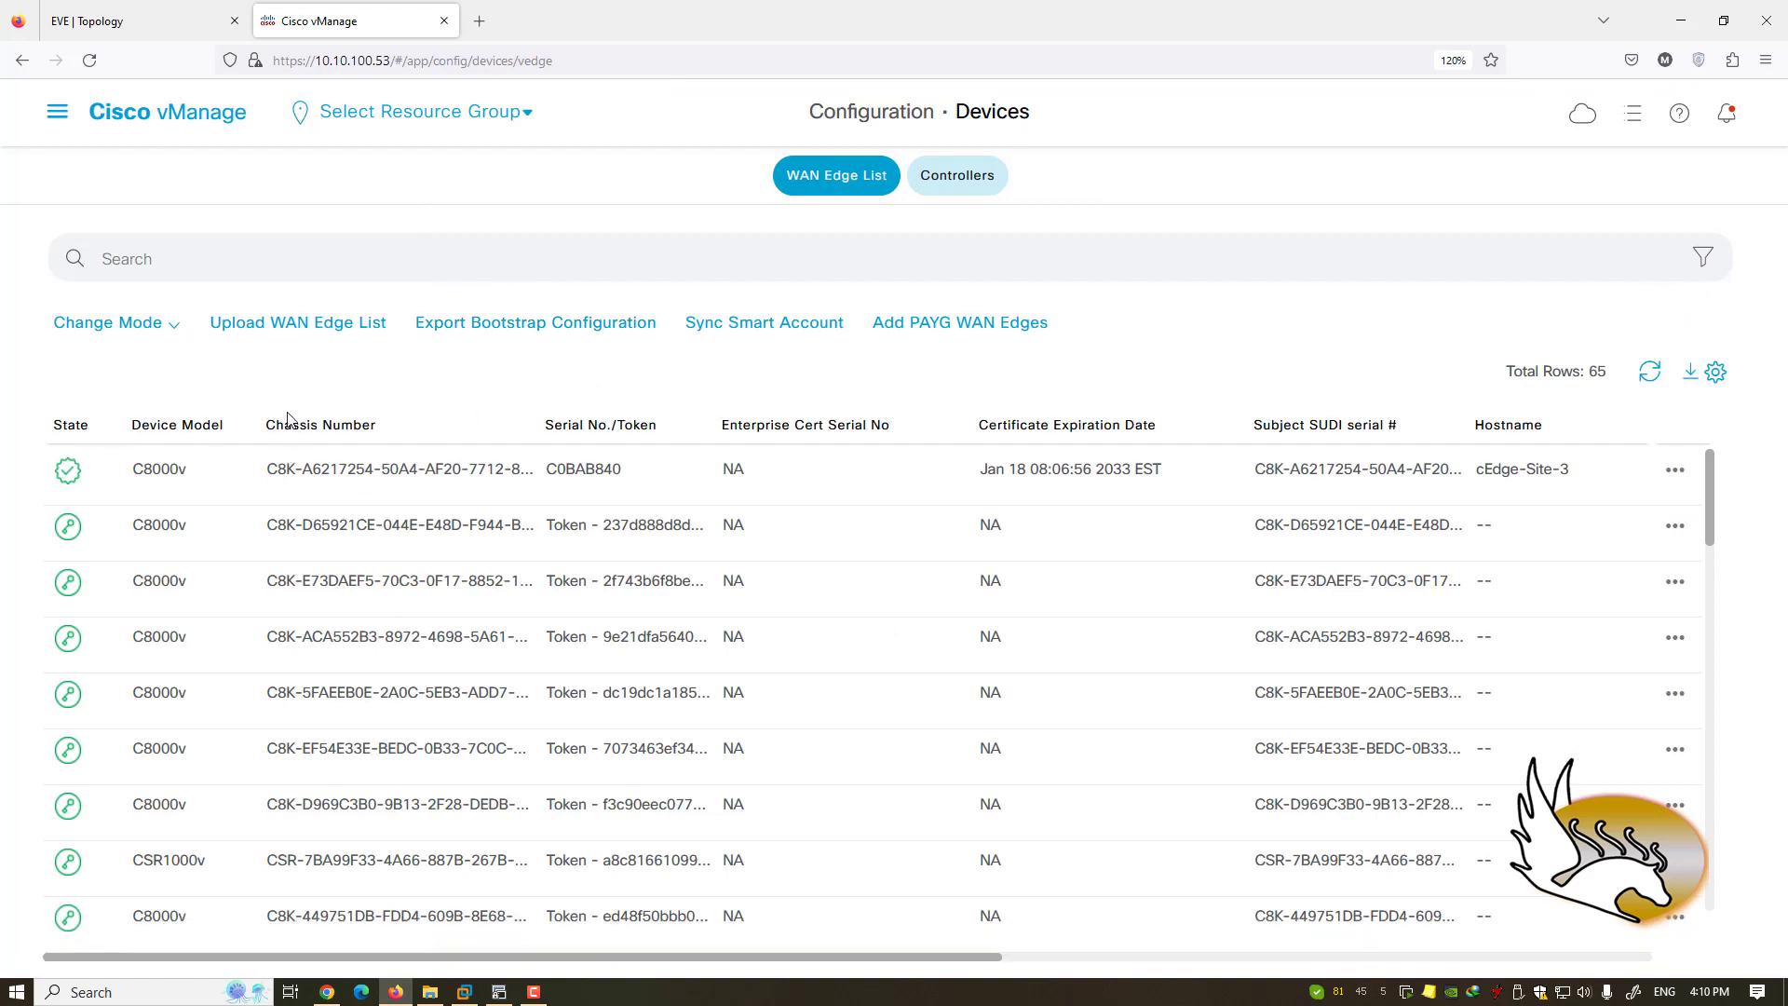
left_click(81, 427)
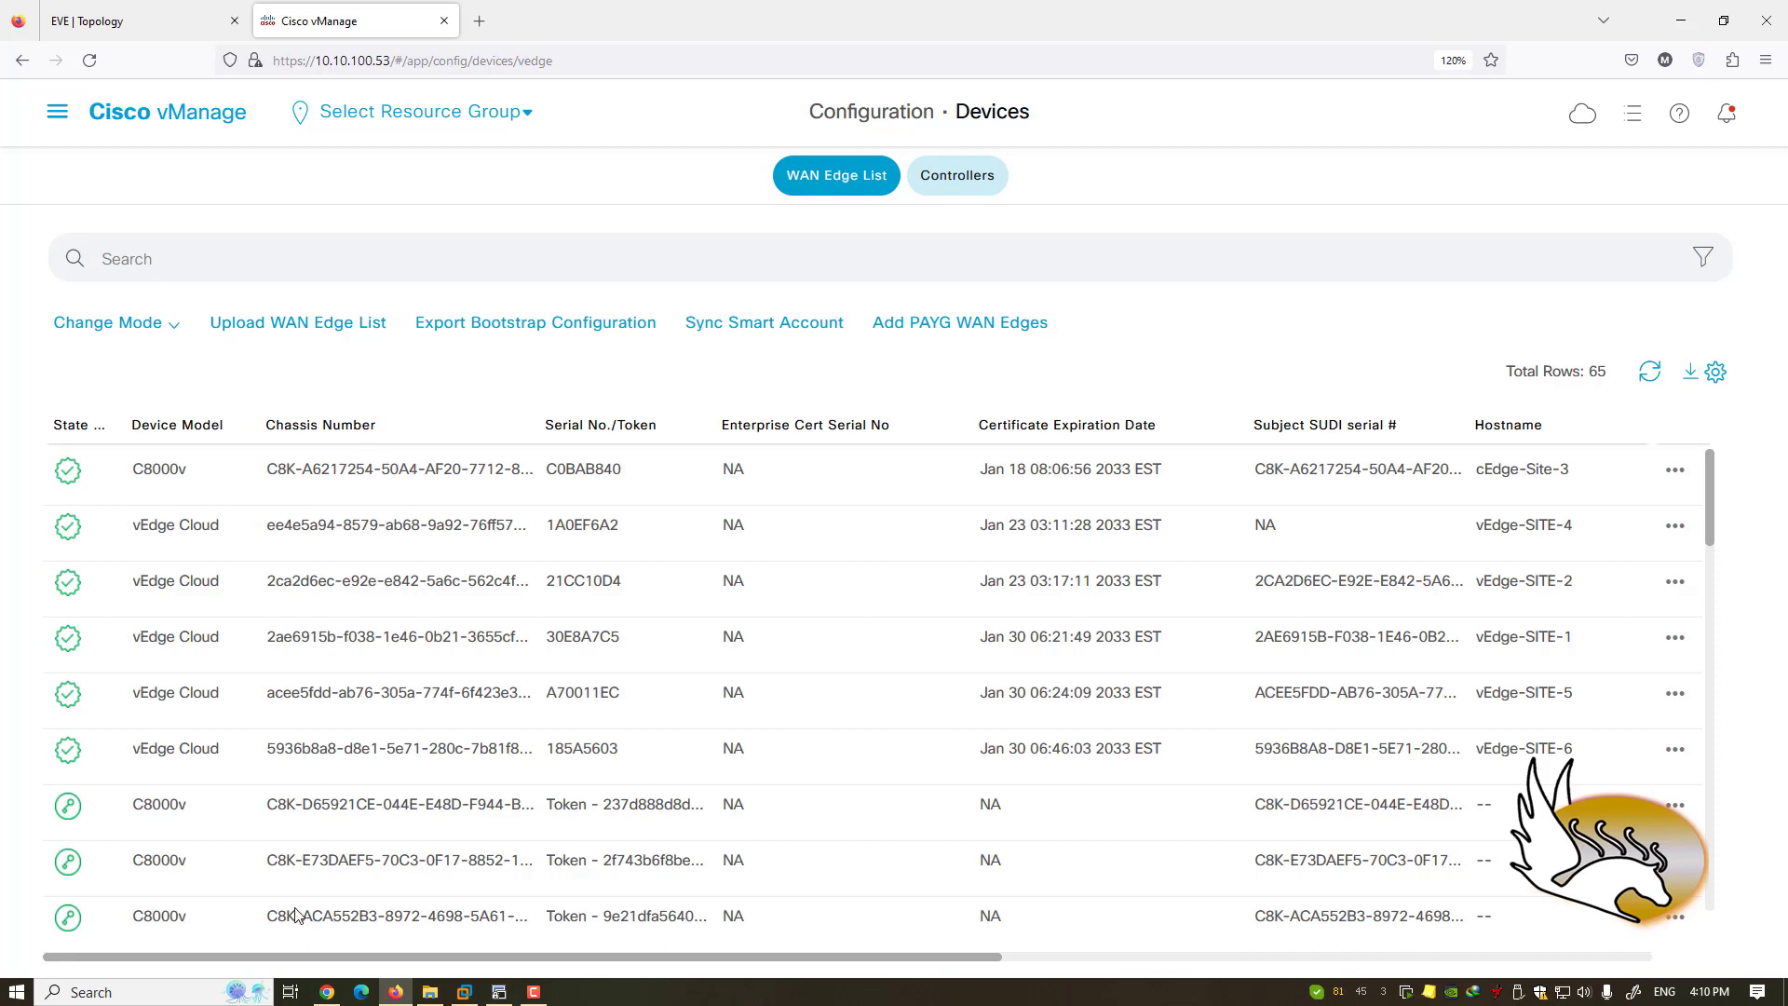
left_click(291, 326)
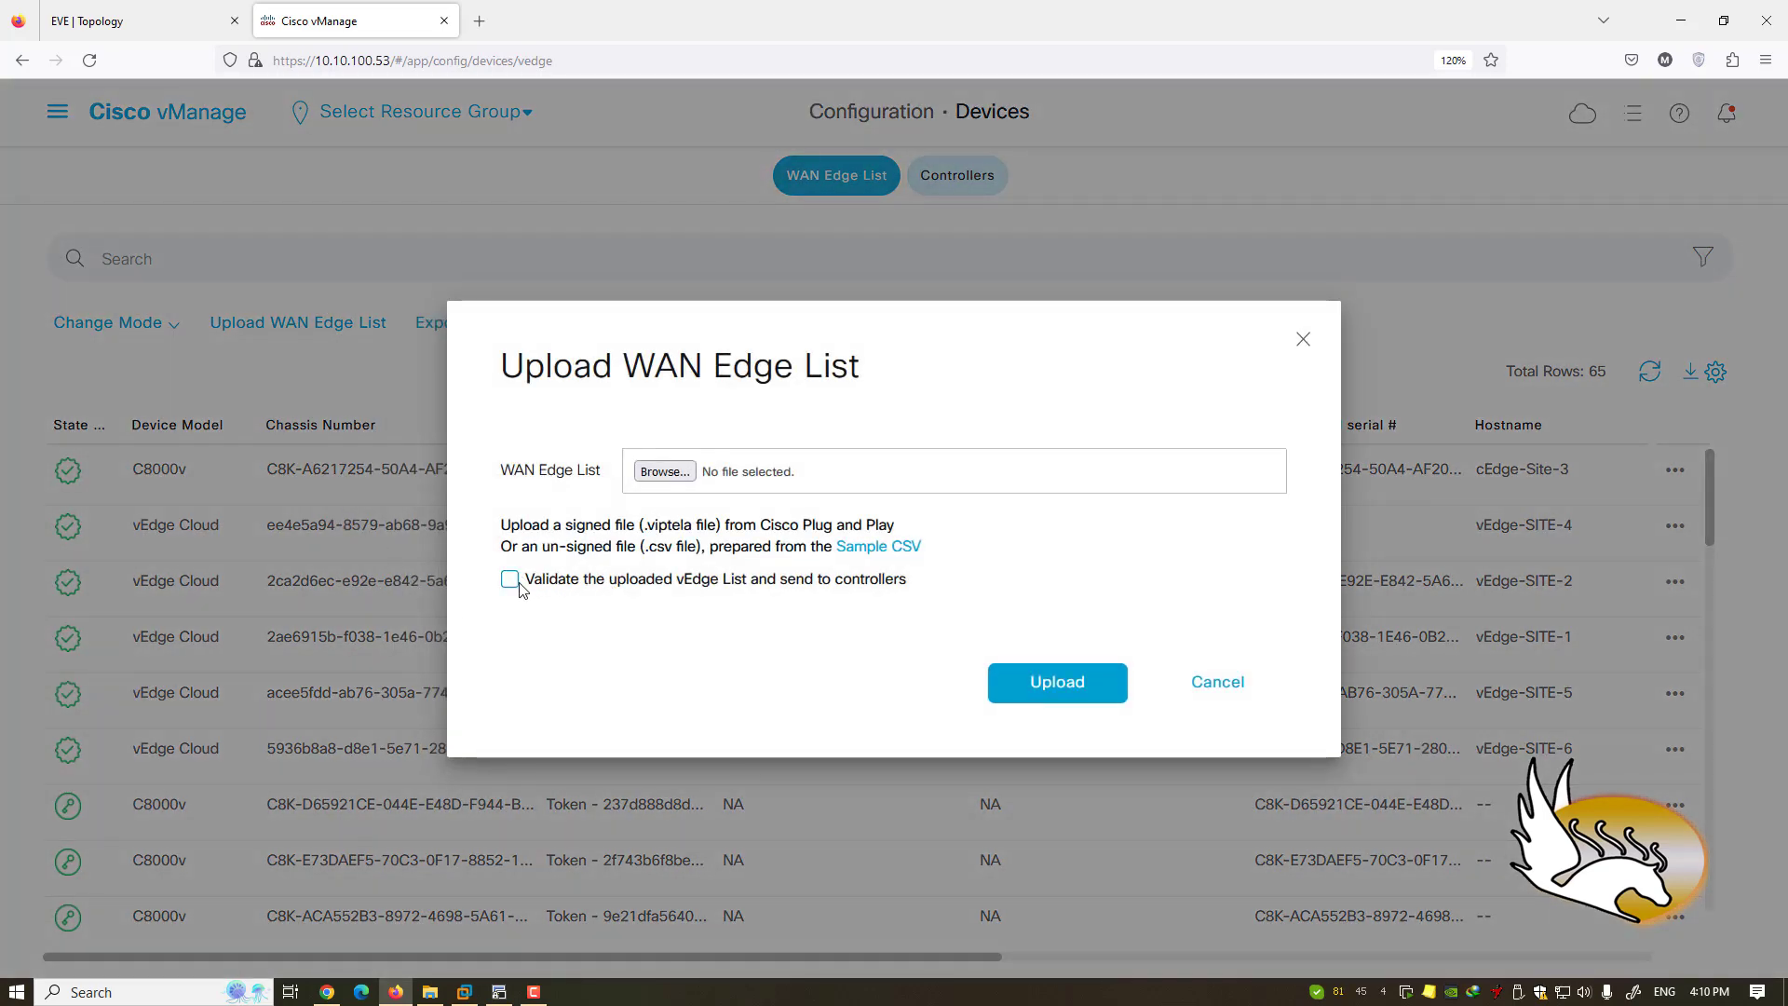
left_click(1206, 686)
left_click_drag(975, 959, 661, 967)
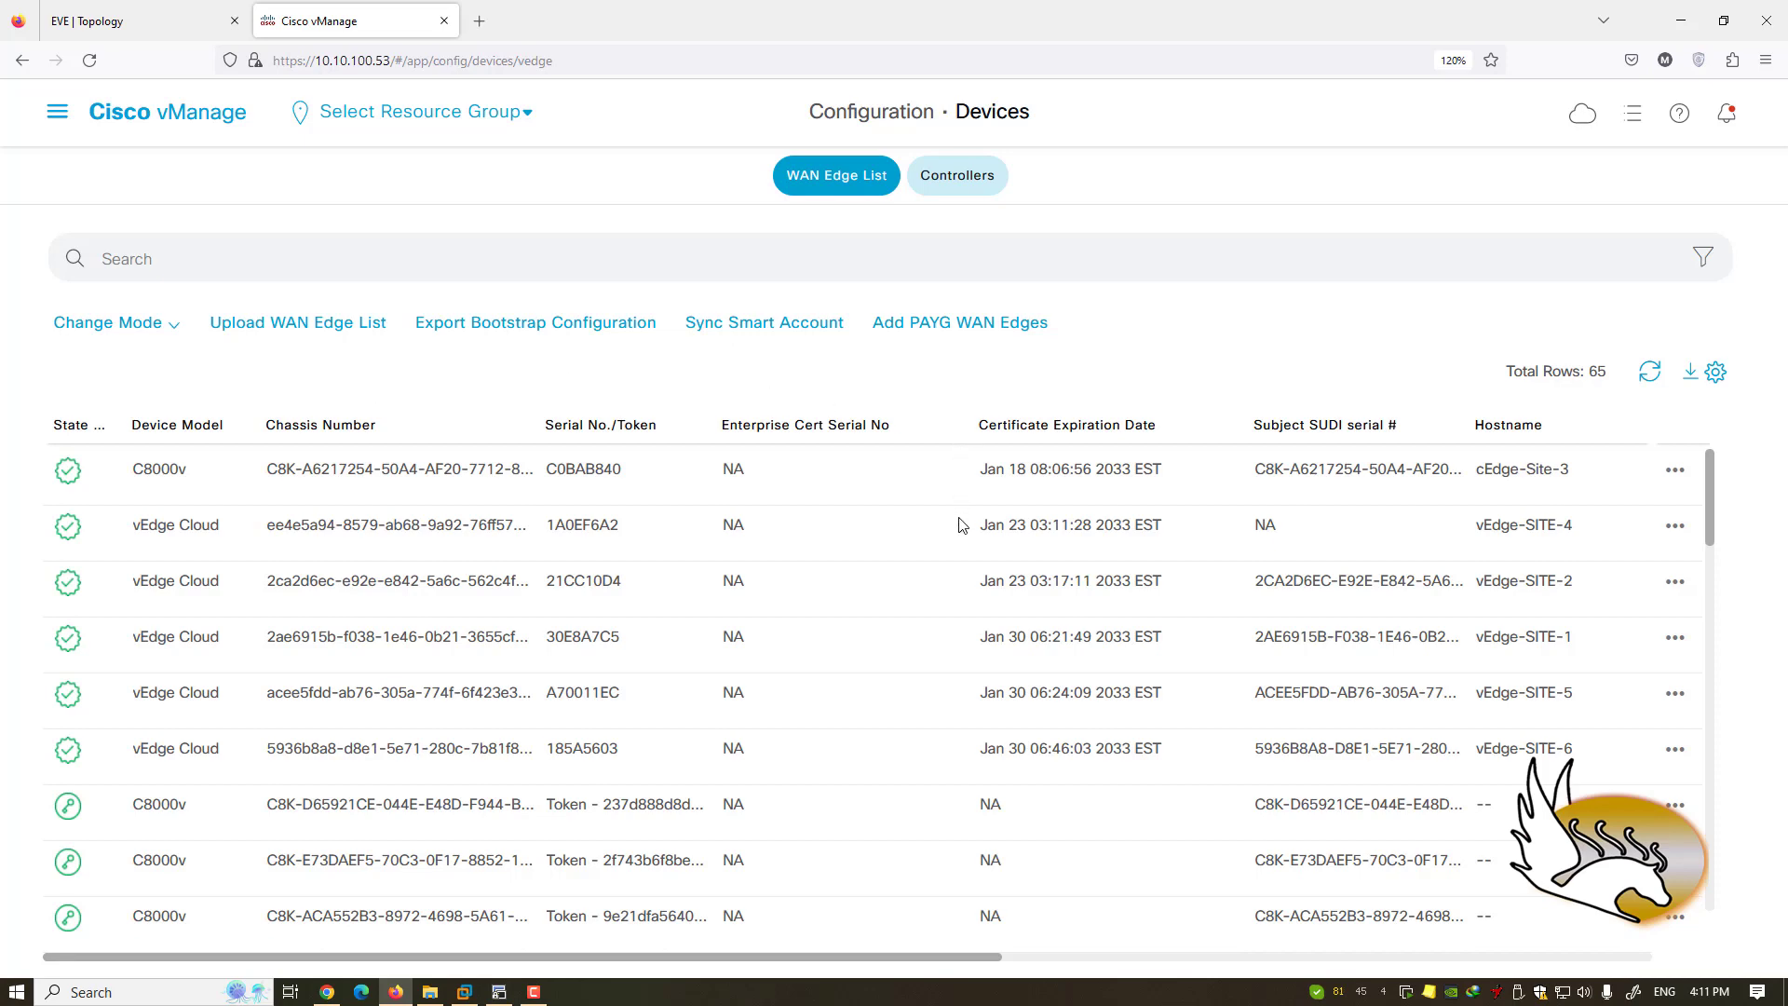
- Look at the Change Mode options without changing anything, then list the 3 controllers
left_click(178, 332)
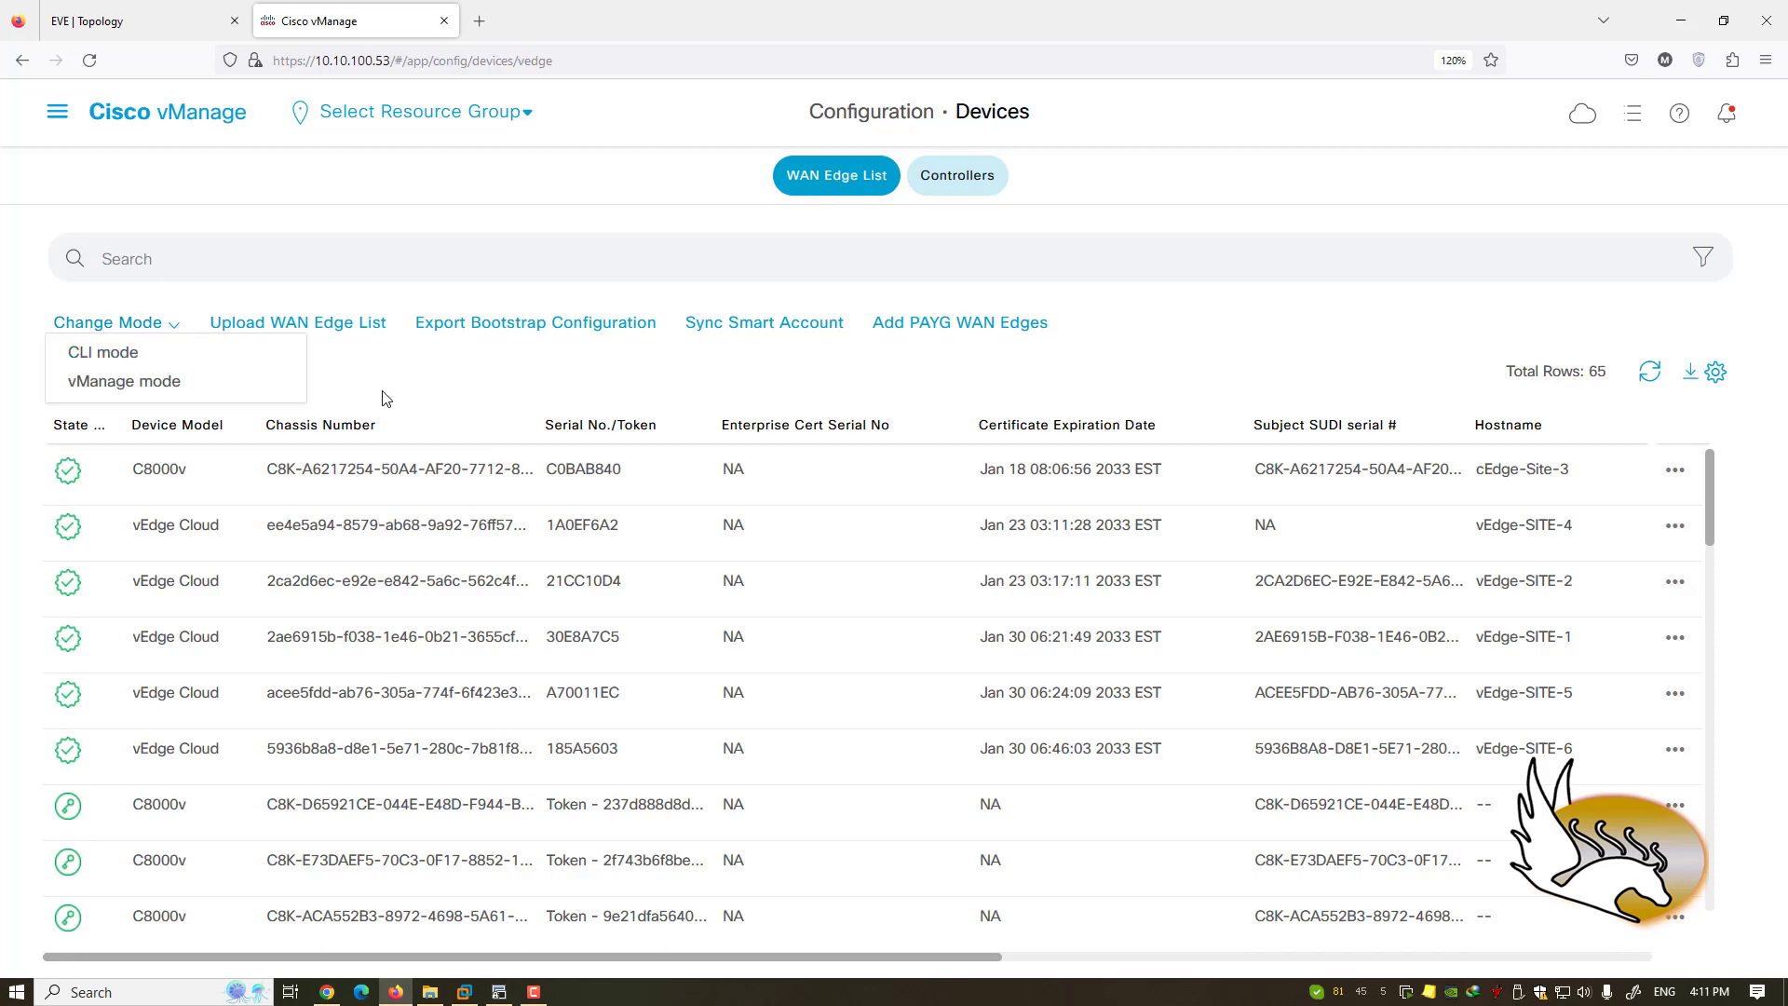
left_click(241, 388)
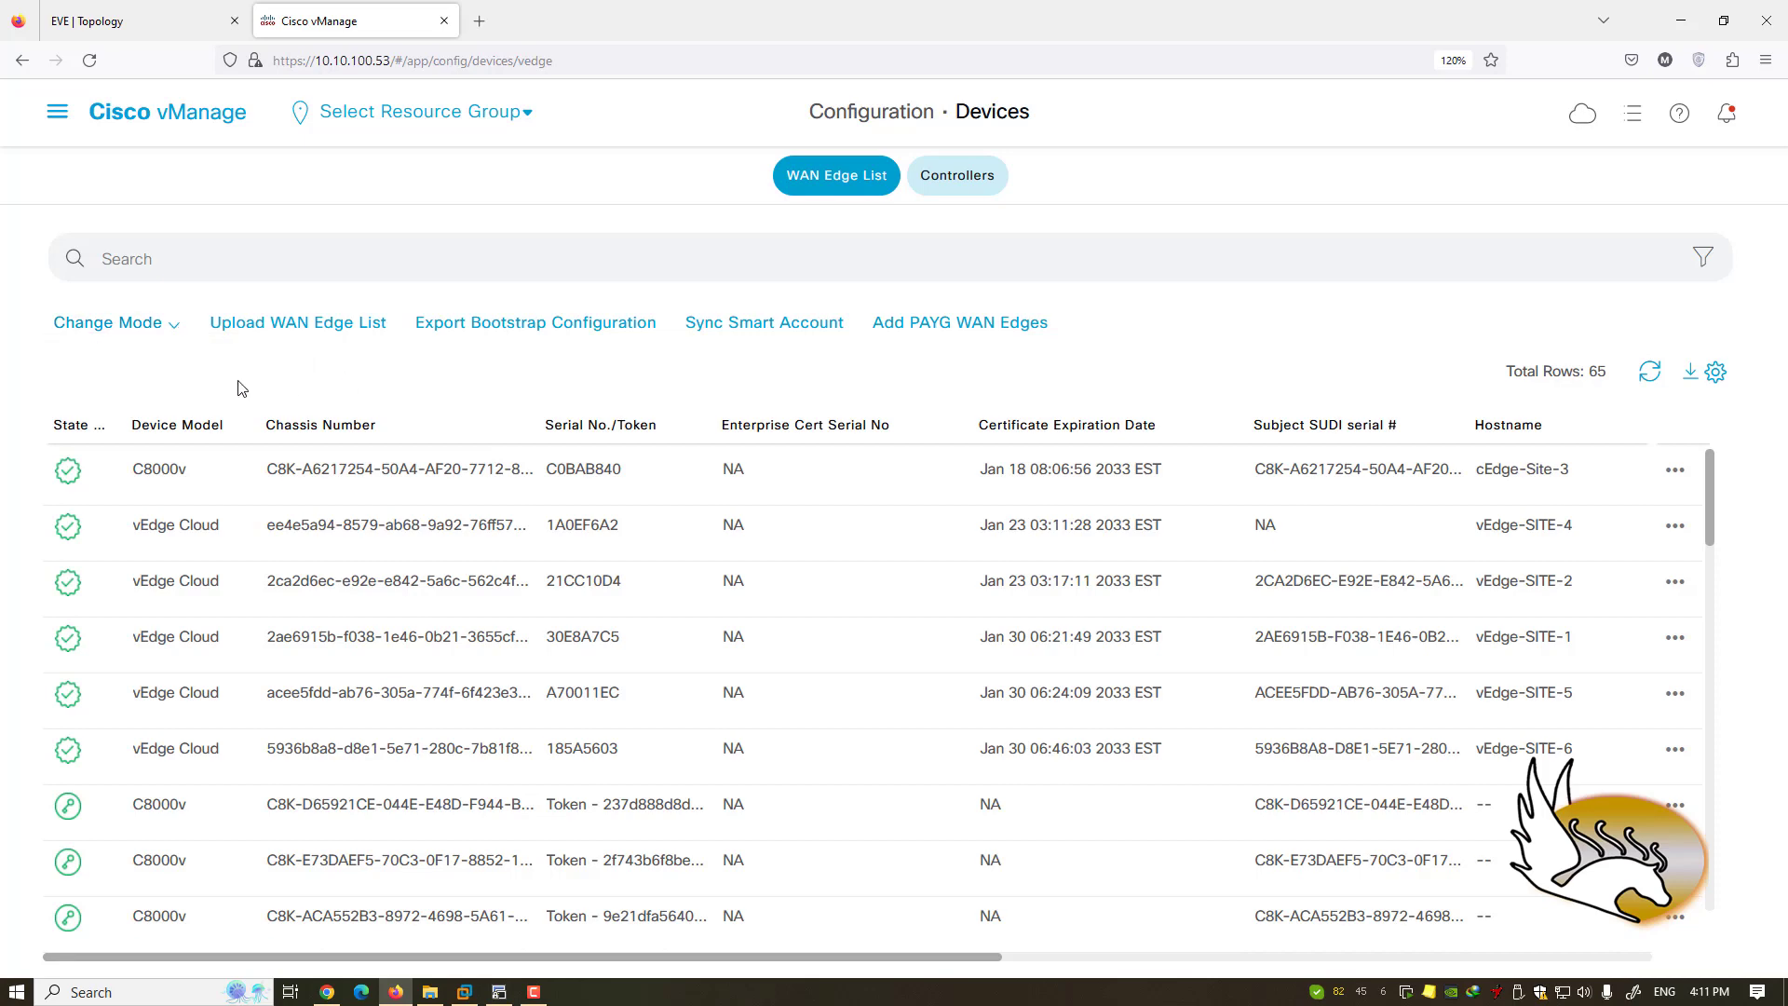
left_click(955, 179)
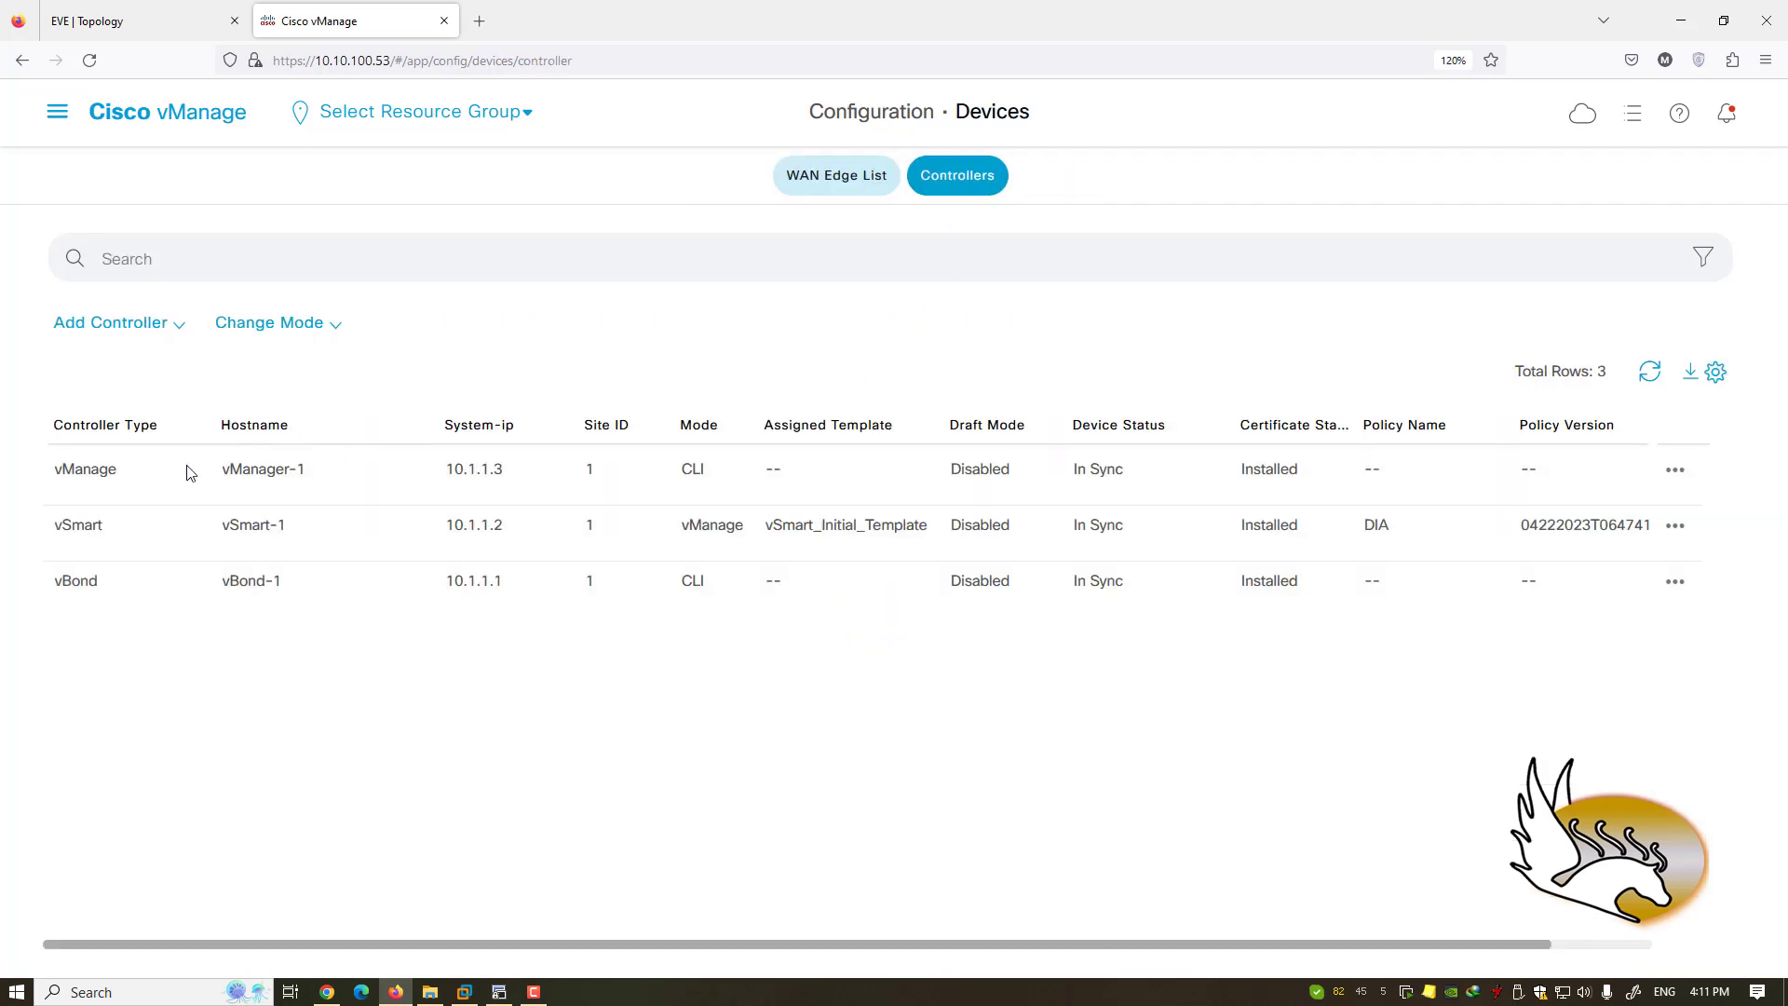
- Check the controllers' Change Mode choices including CLI mode, then bring up the SecureCRT consoles
left_click(337, 328)
mouse_move(317, 363)
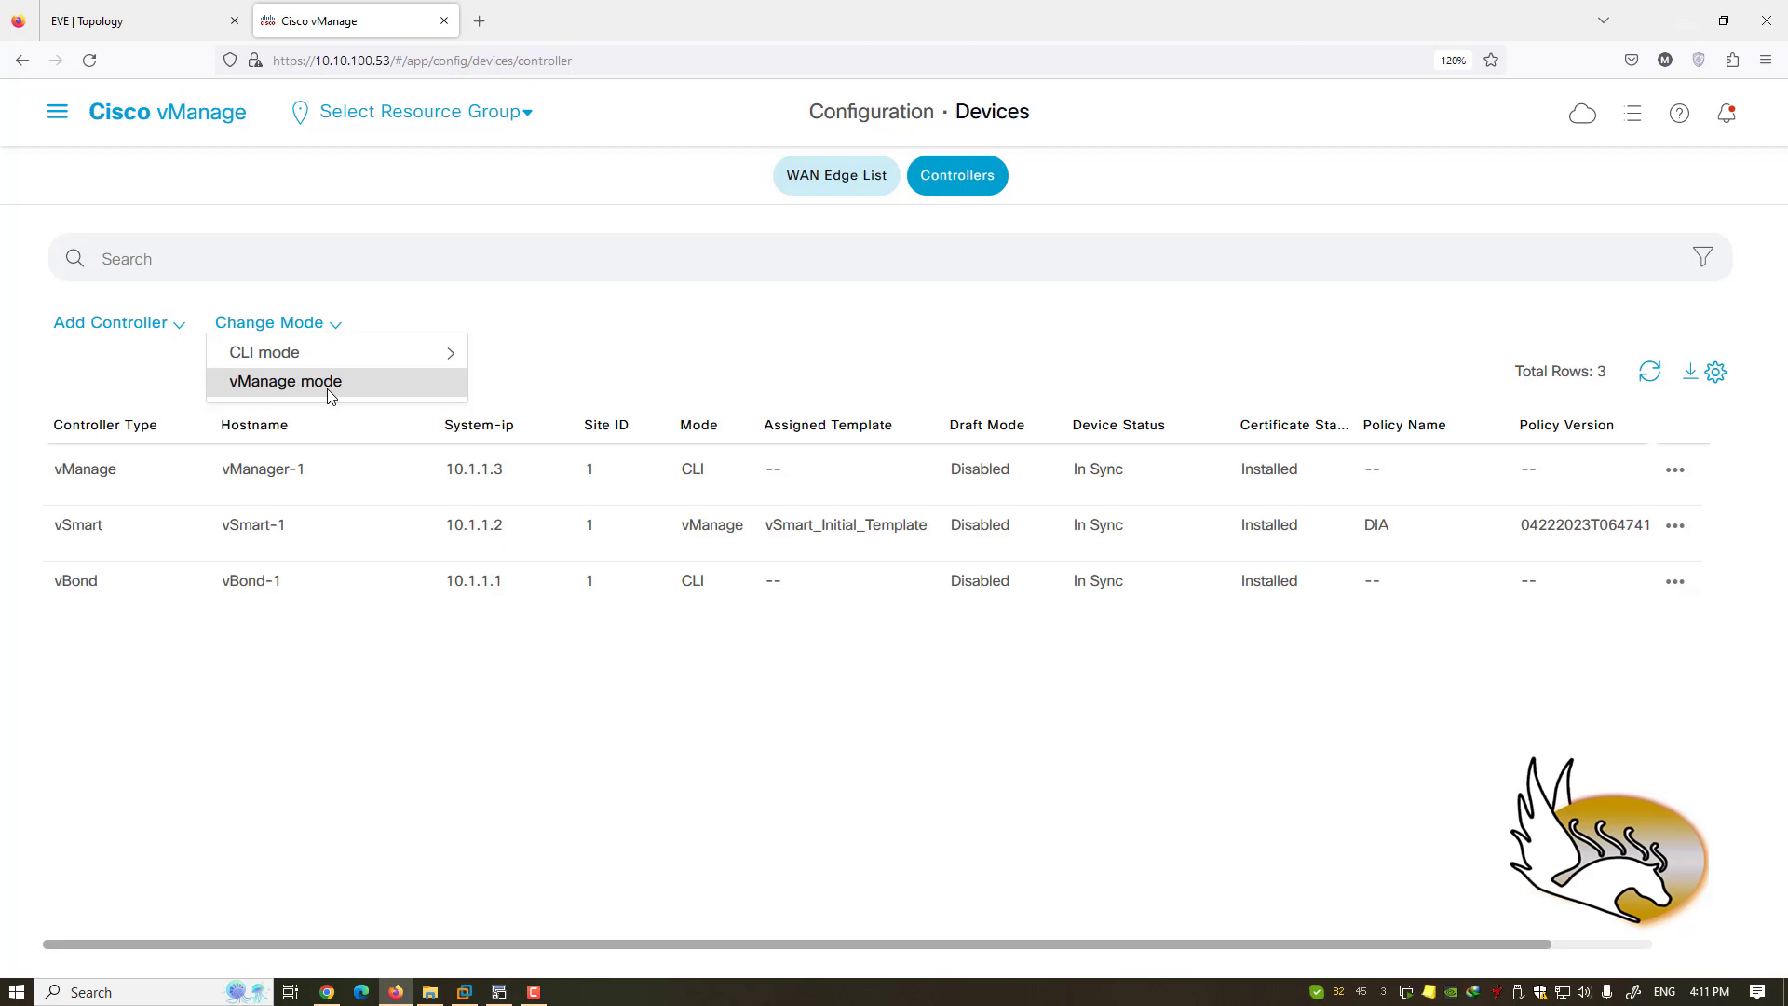
left_click(500, 991)
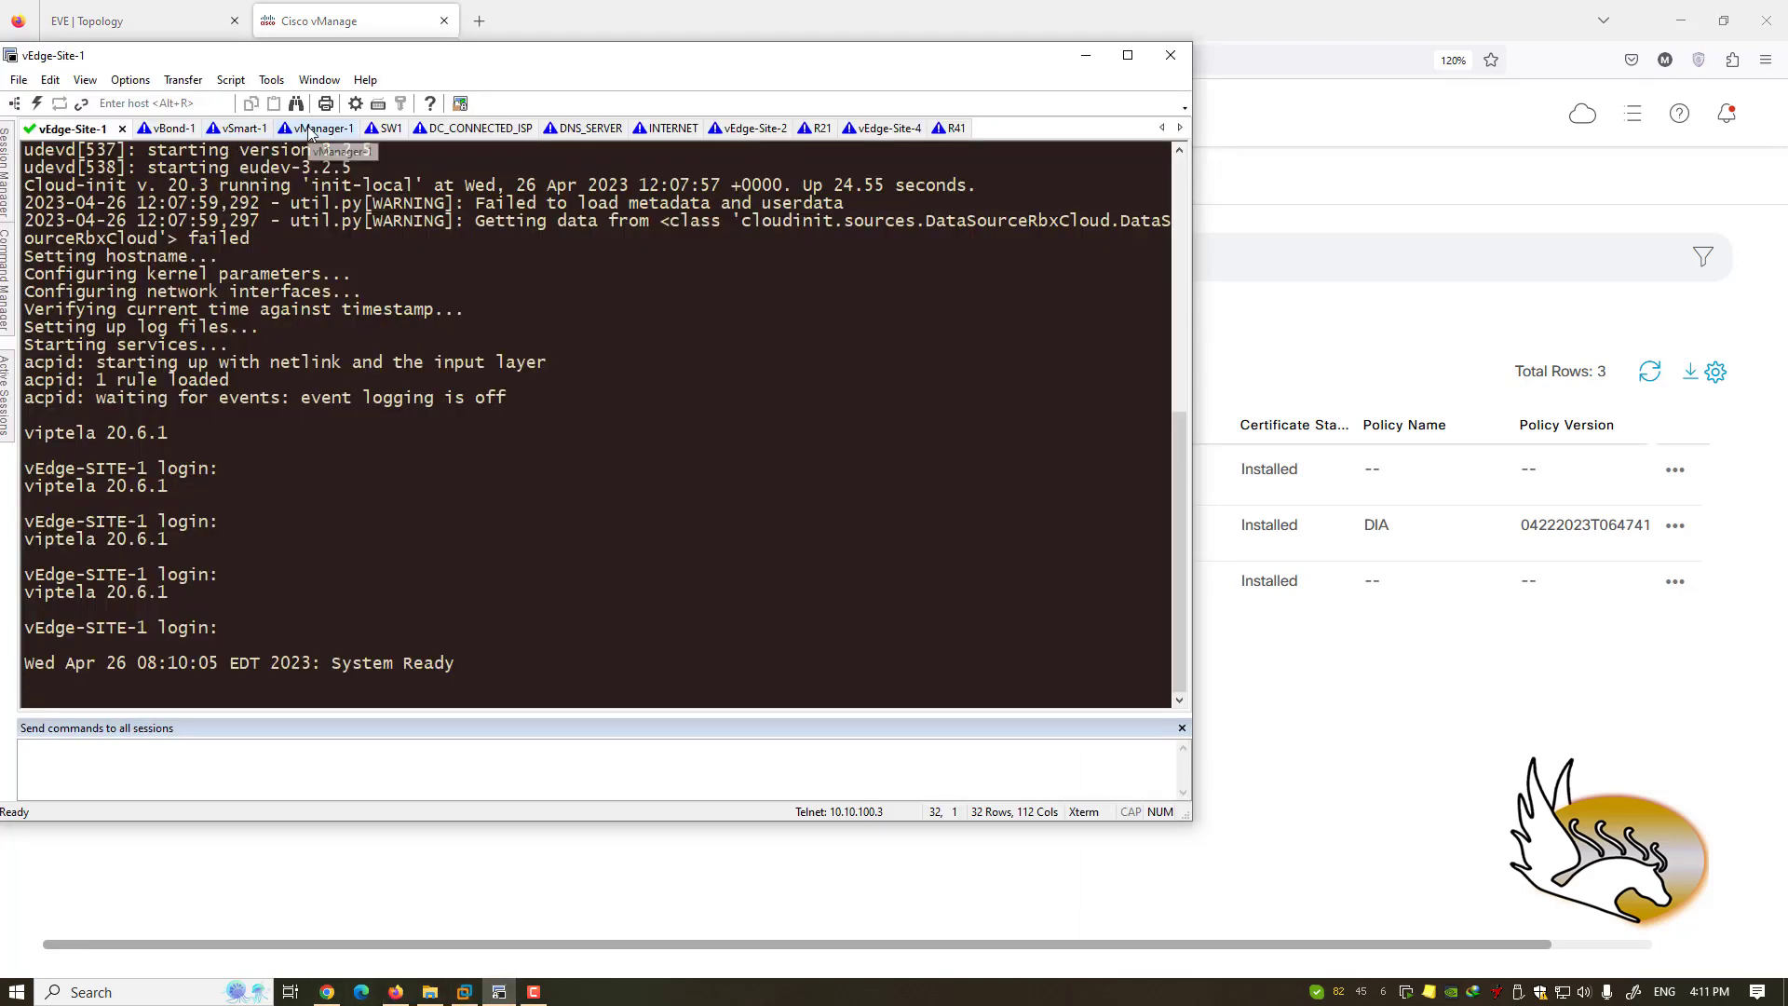
- Log into the vSmart-1 console as admin and page through its 'sh run' output
left_click(310, 130)
left_click(220, 128)
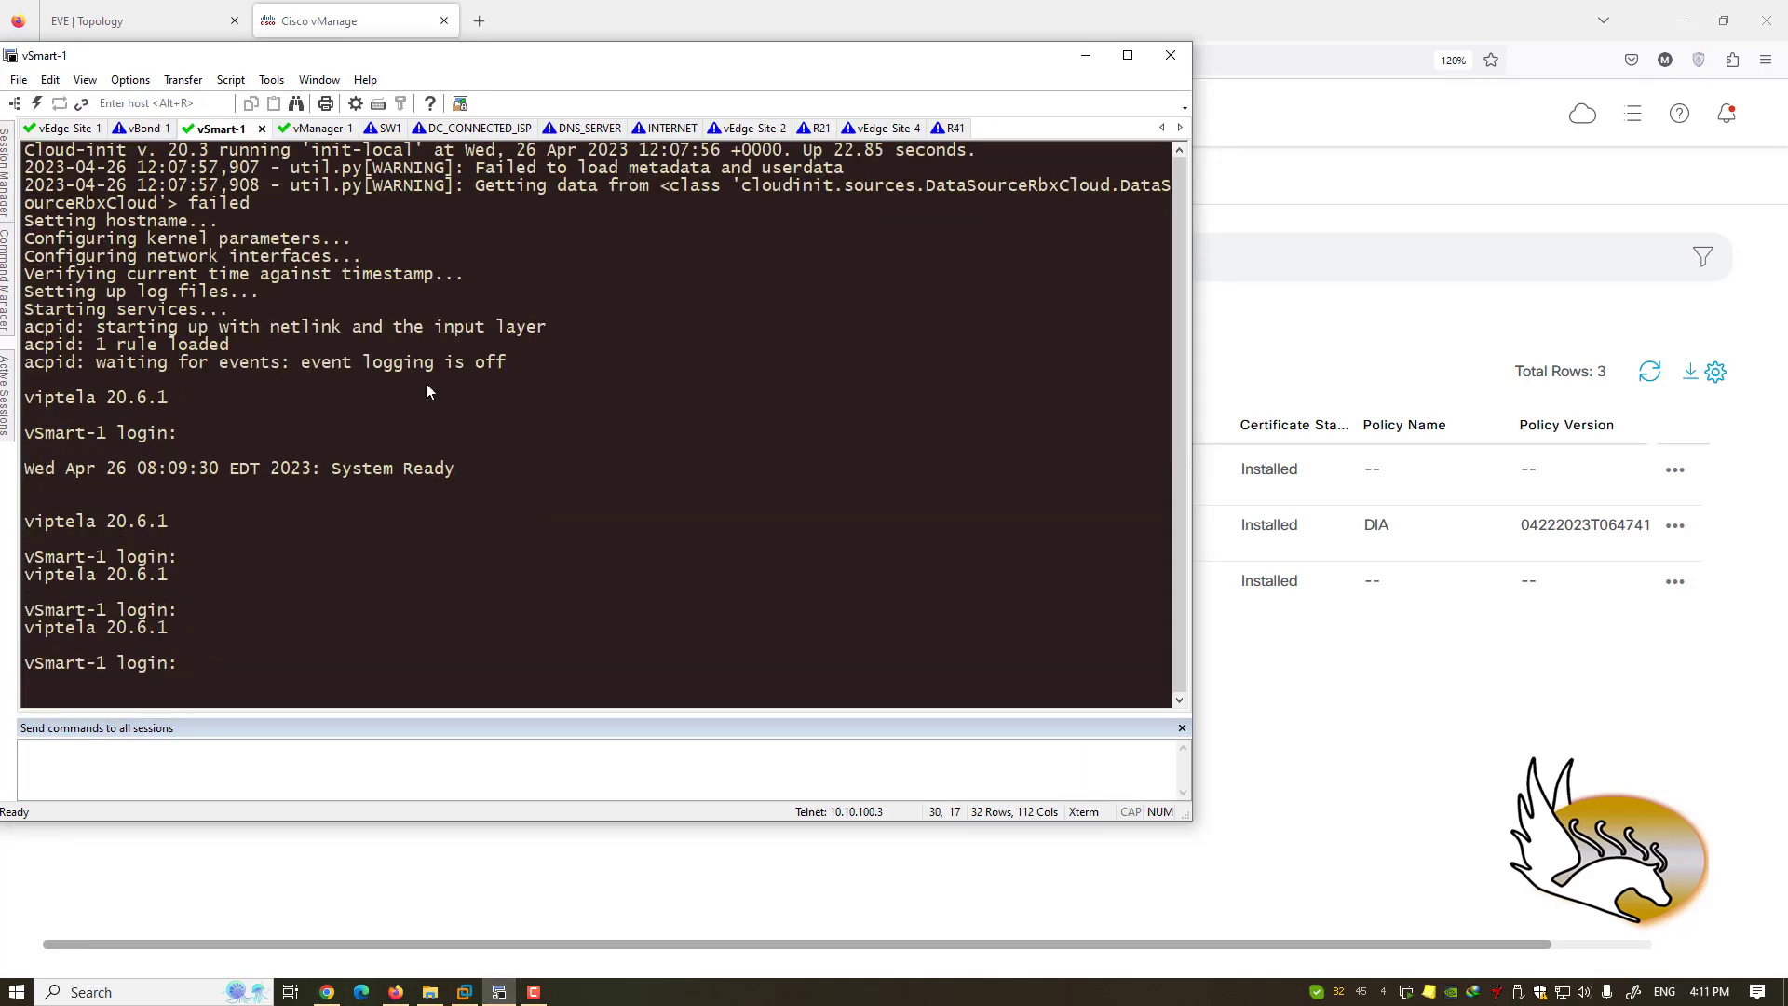
type("admin")
key("Return")
key("Return")
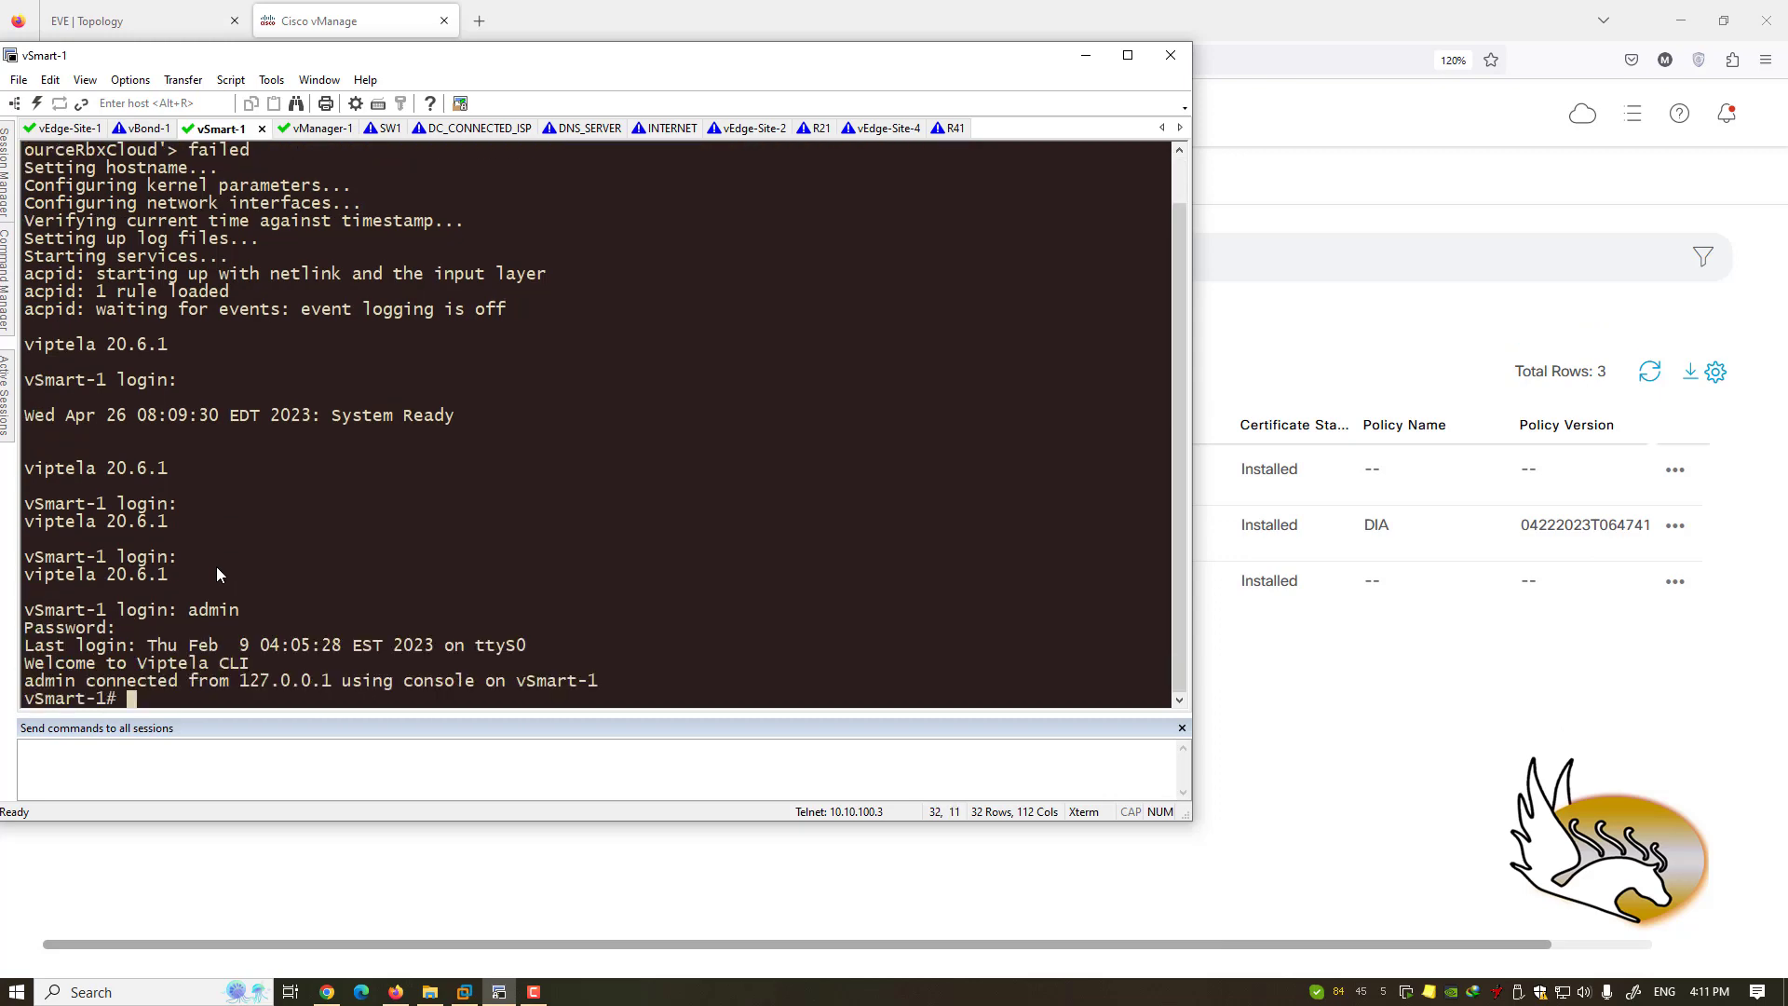
key("Return")
type("sh run")
key("Return")
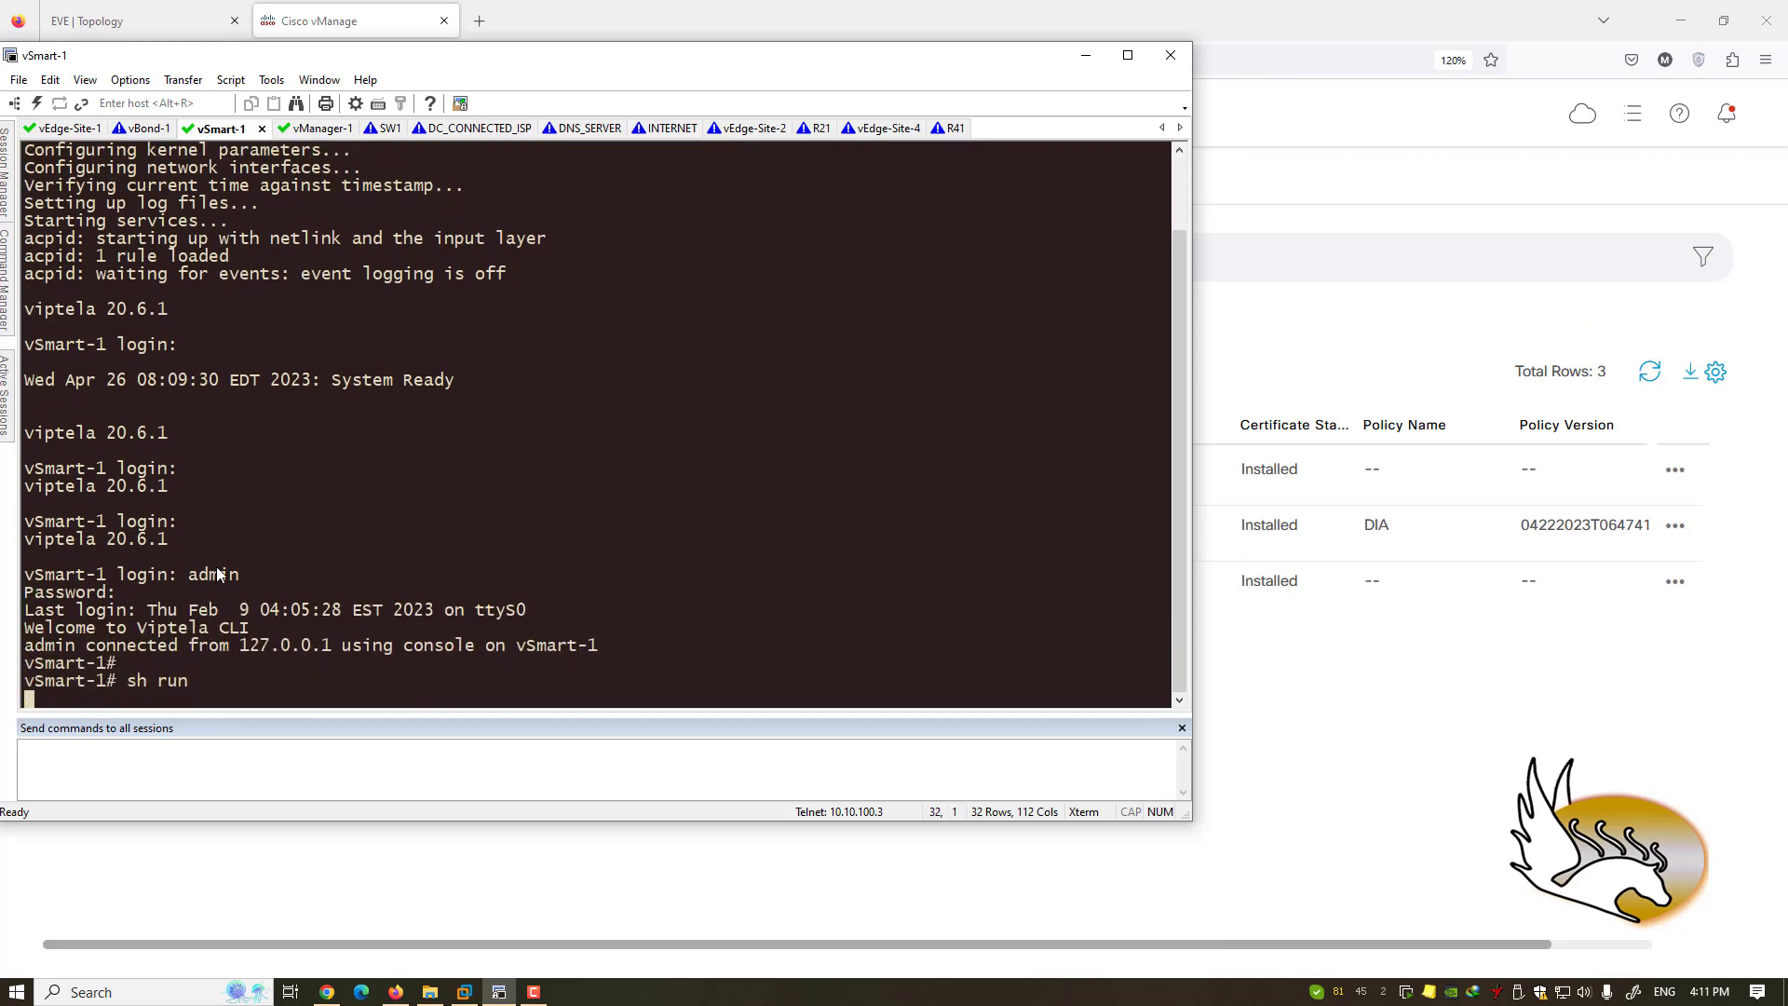
key("space")
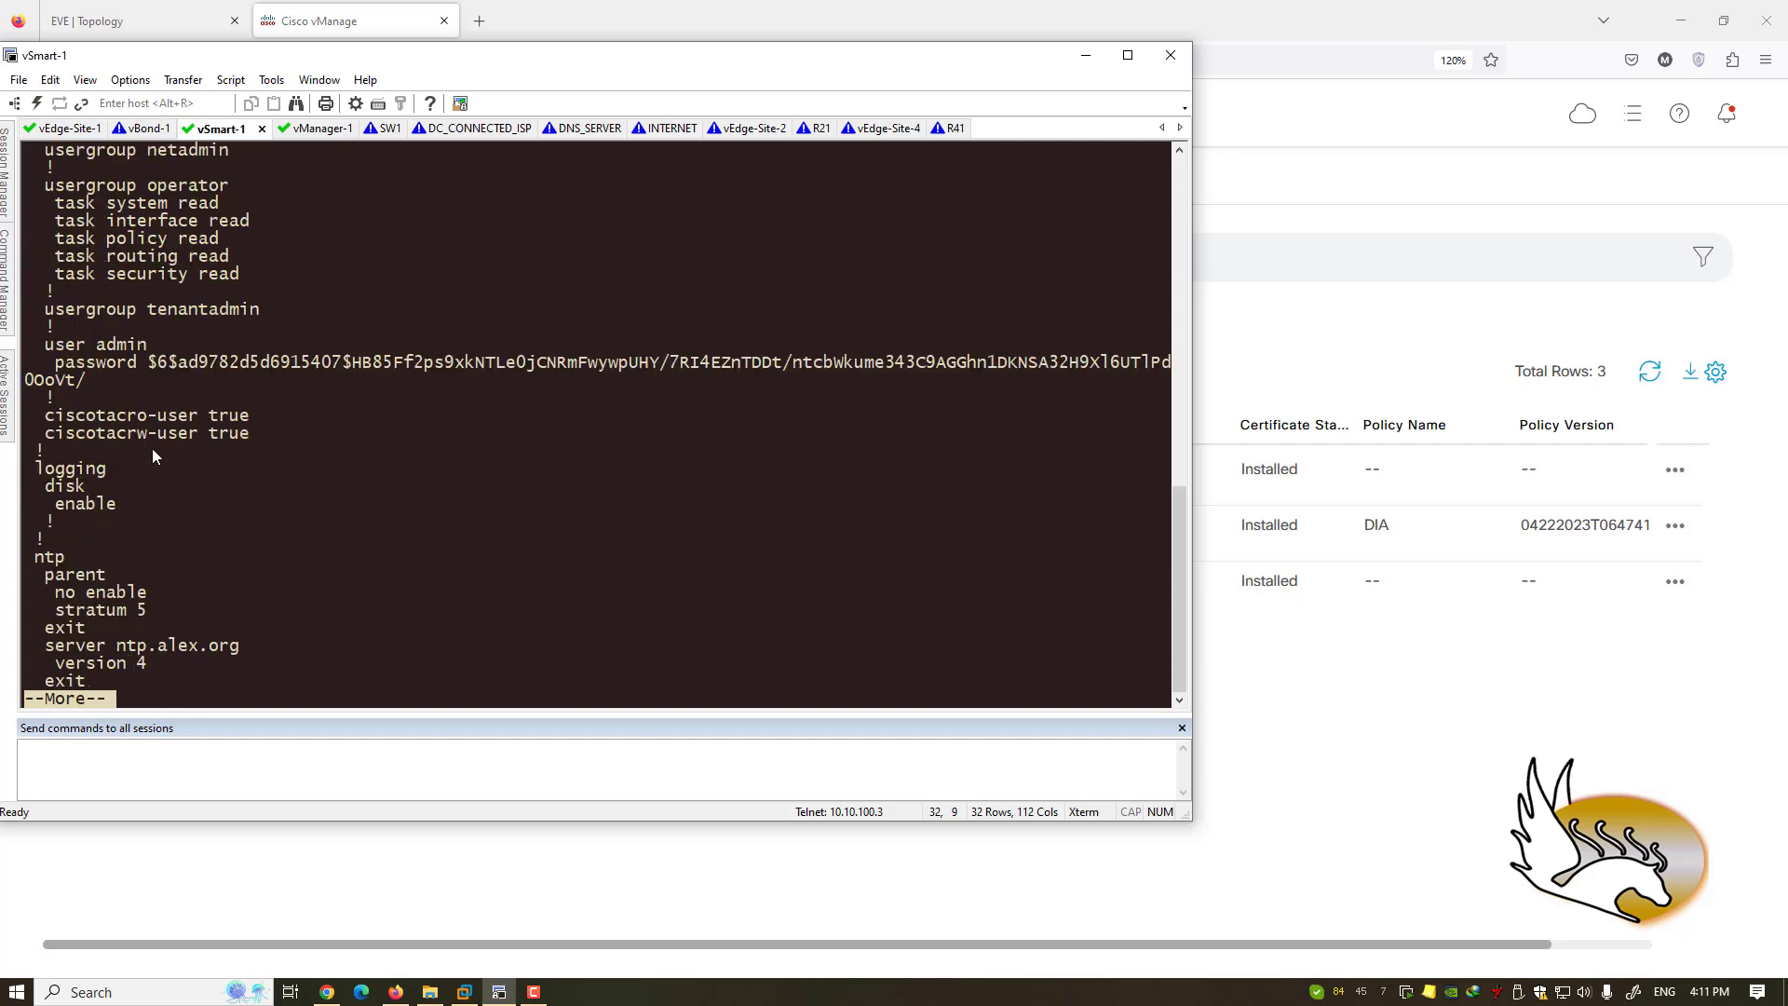
key("space")
key("space")
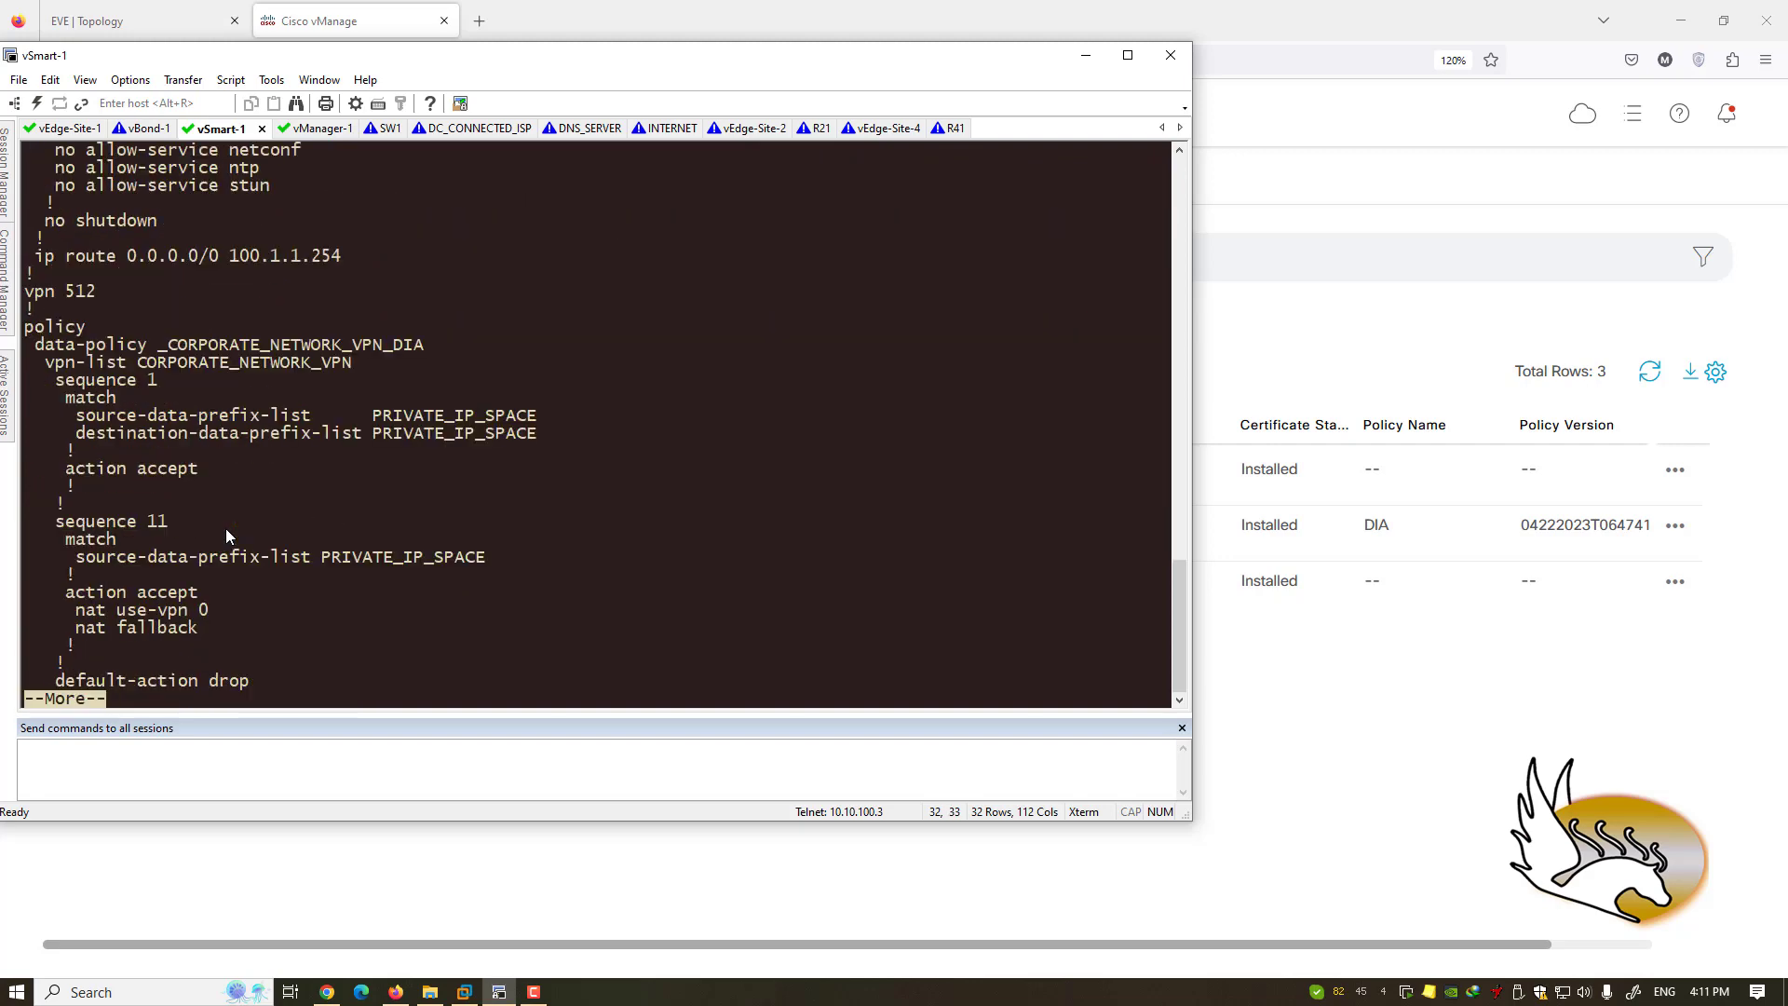
key("space")
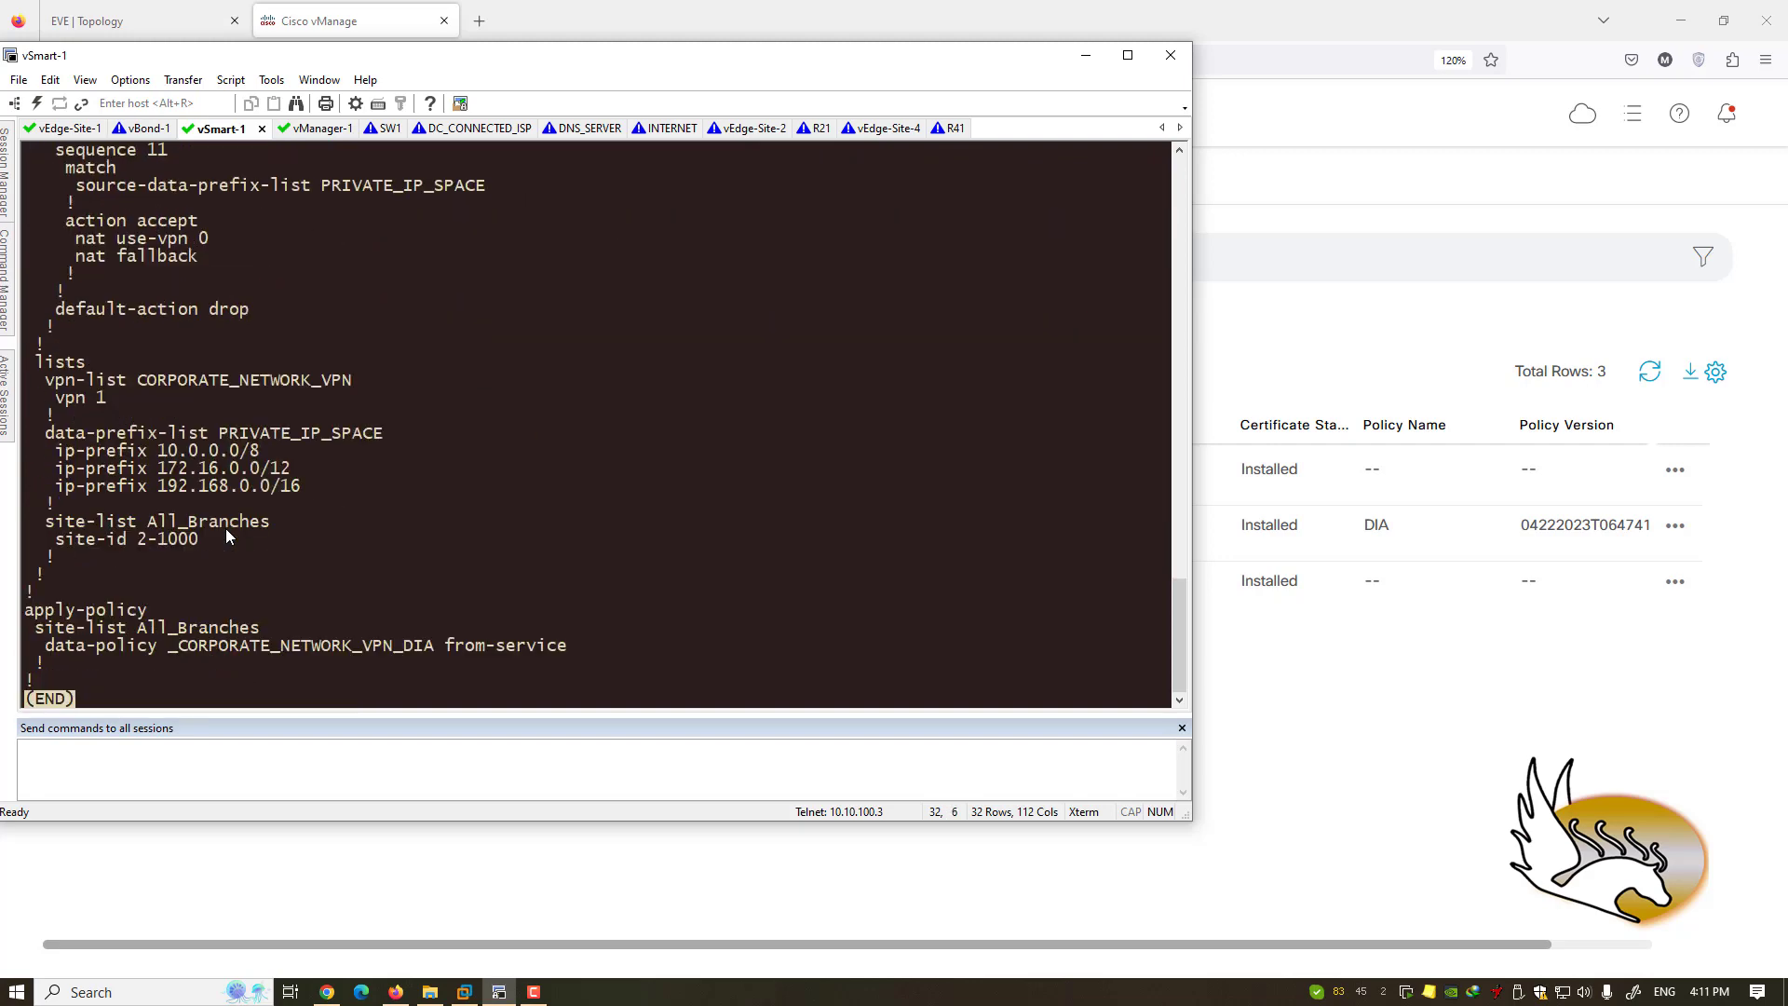
- Review the _CORPORATE_NETWORK_VPN_DIA data policy, then bring the vManage controllers list back
scroll(225, 528, "up", 5)
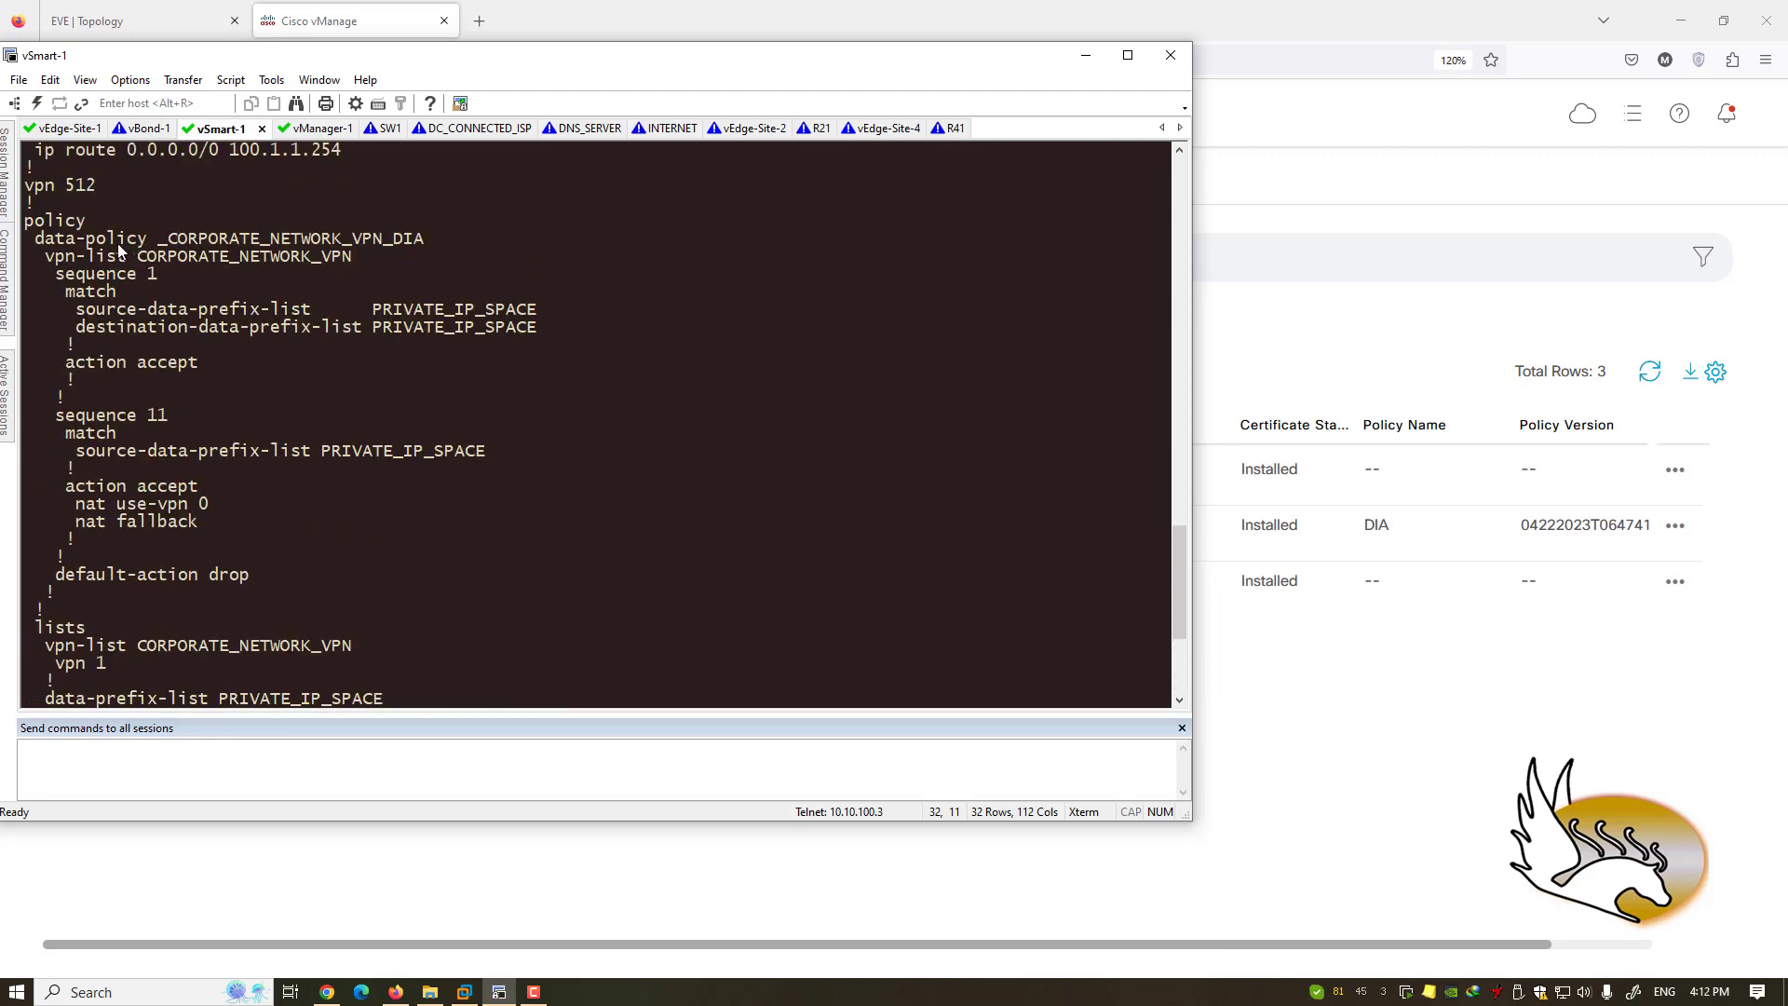
left_click_drag(169, 240, 438, 238)
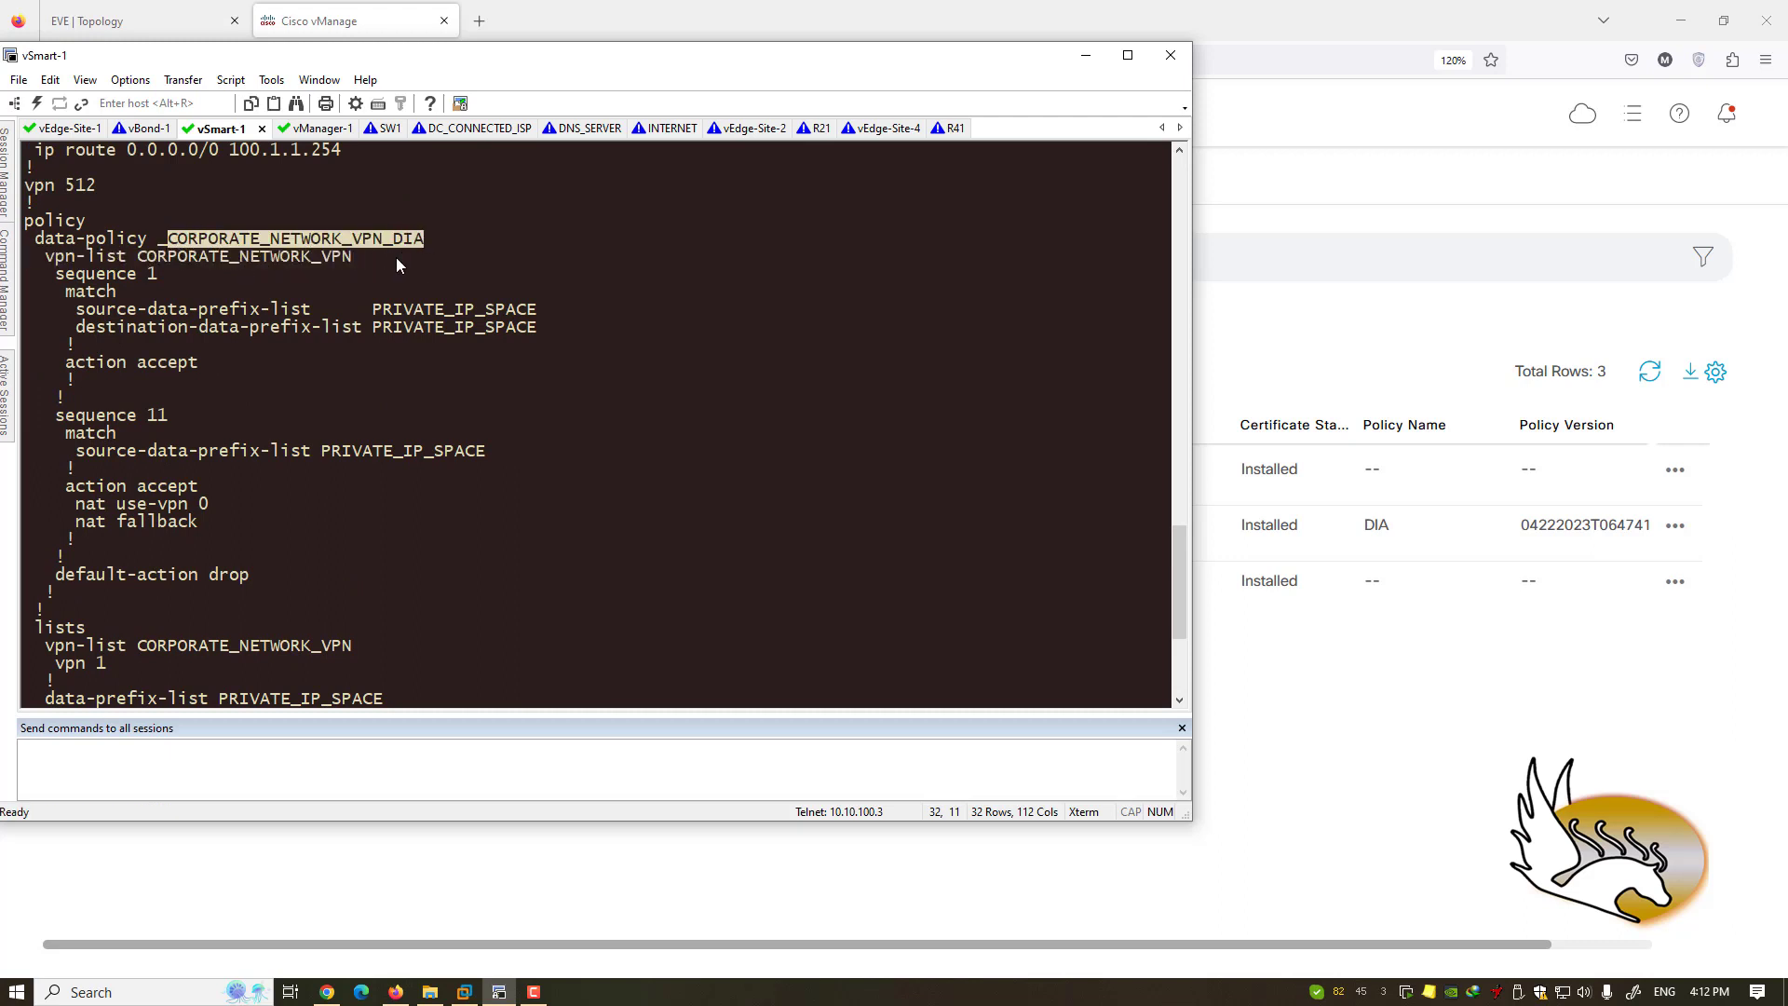
left_click(363, 477)
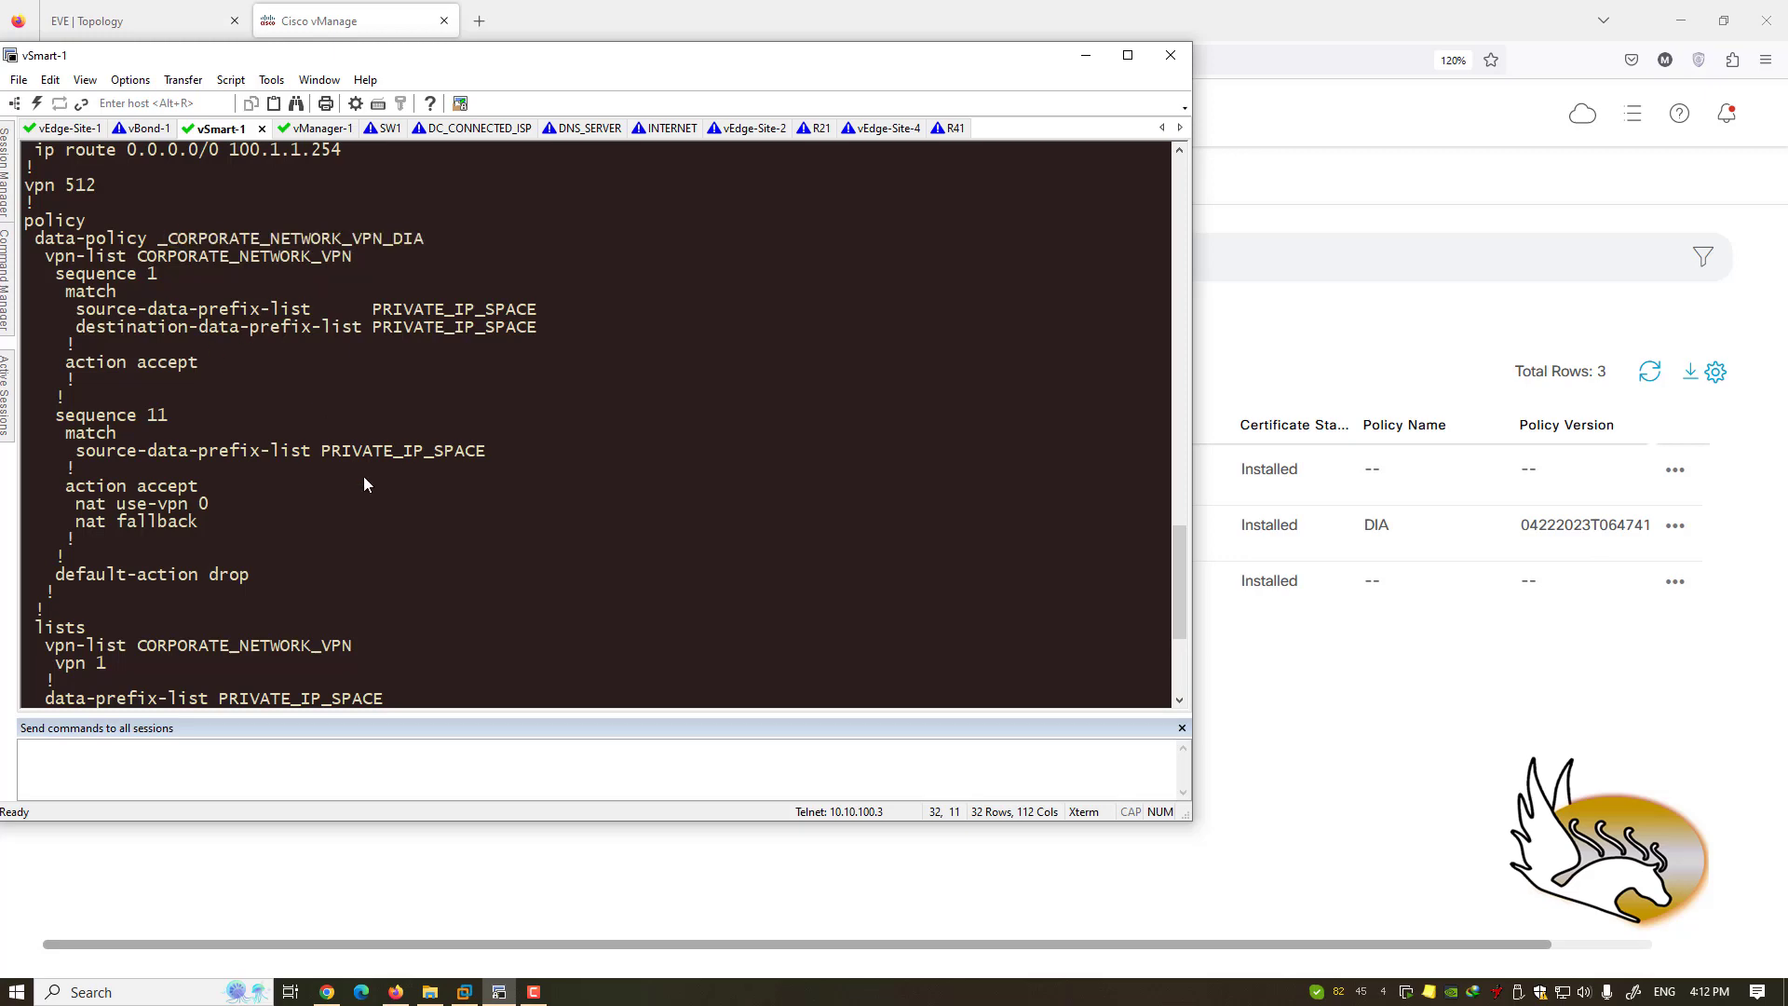
scroll(313, 473, "down", 1)
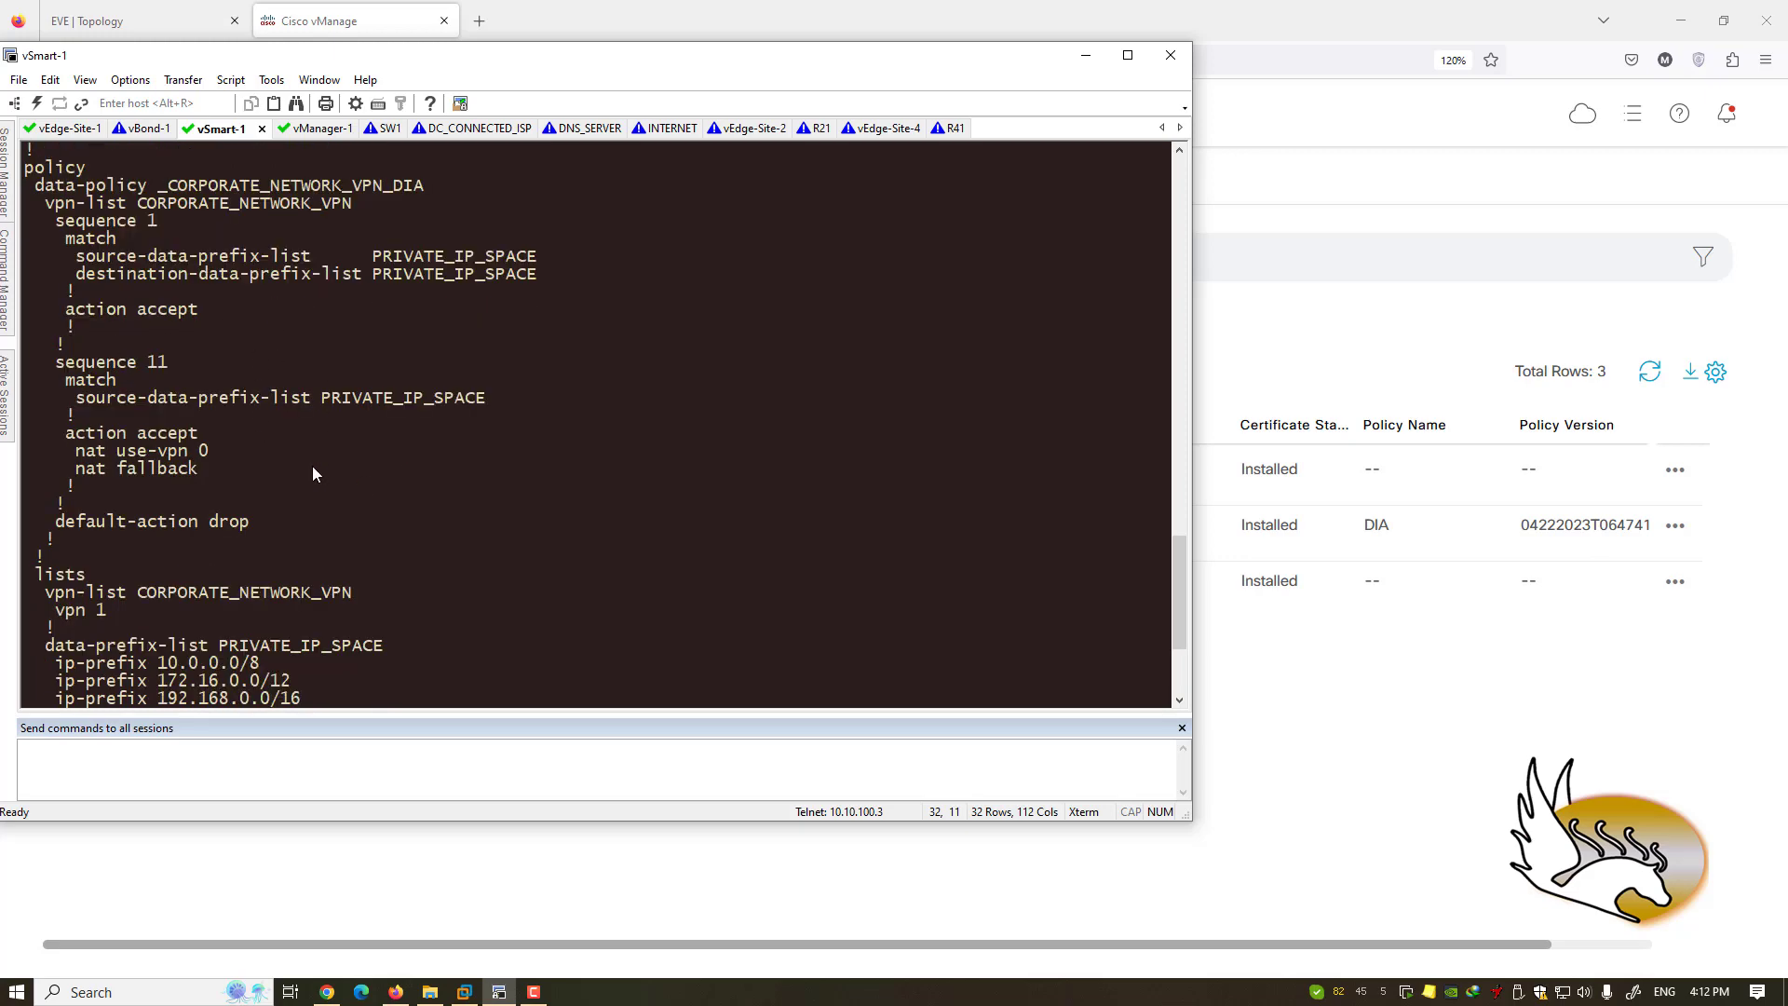
scroll(320, 470, "up", 3)
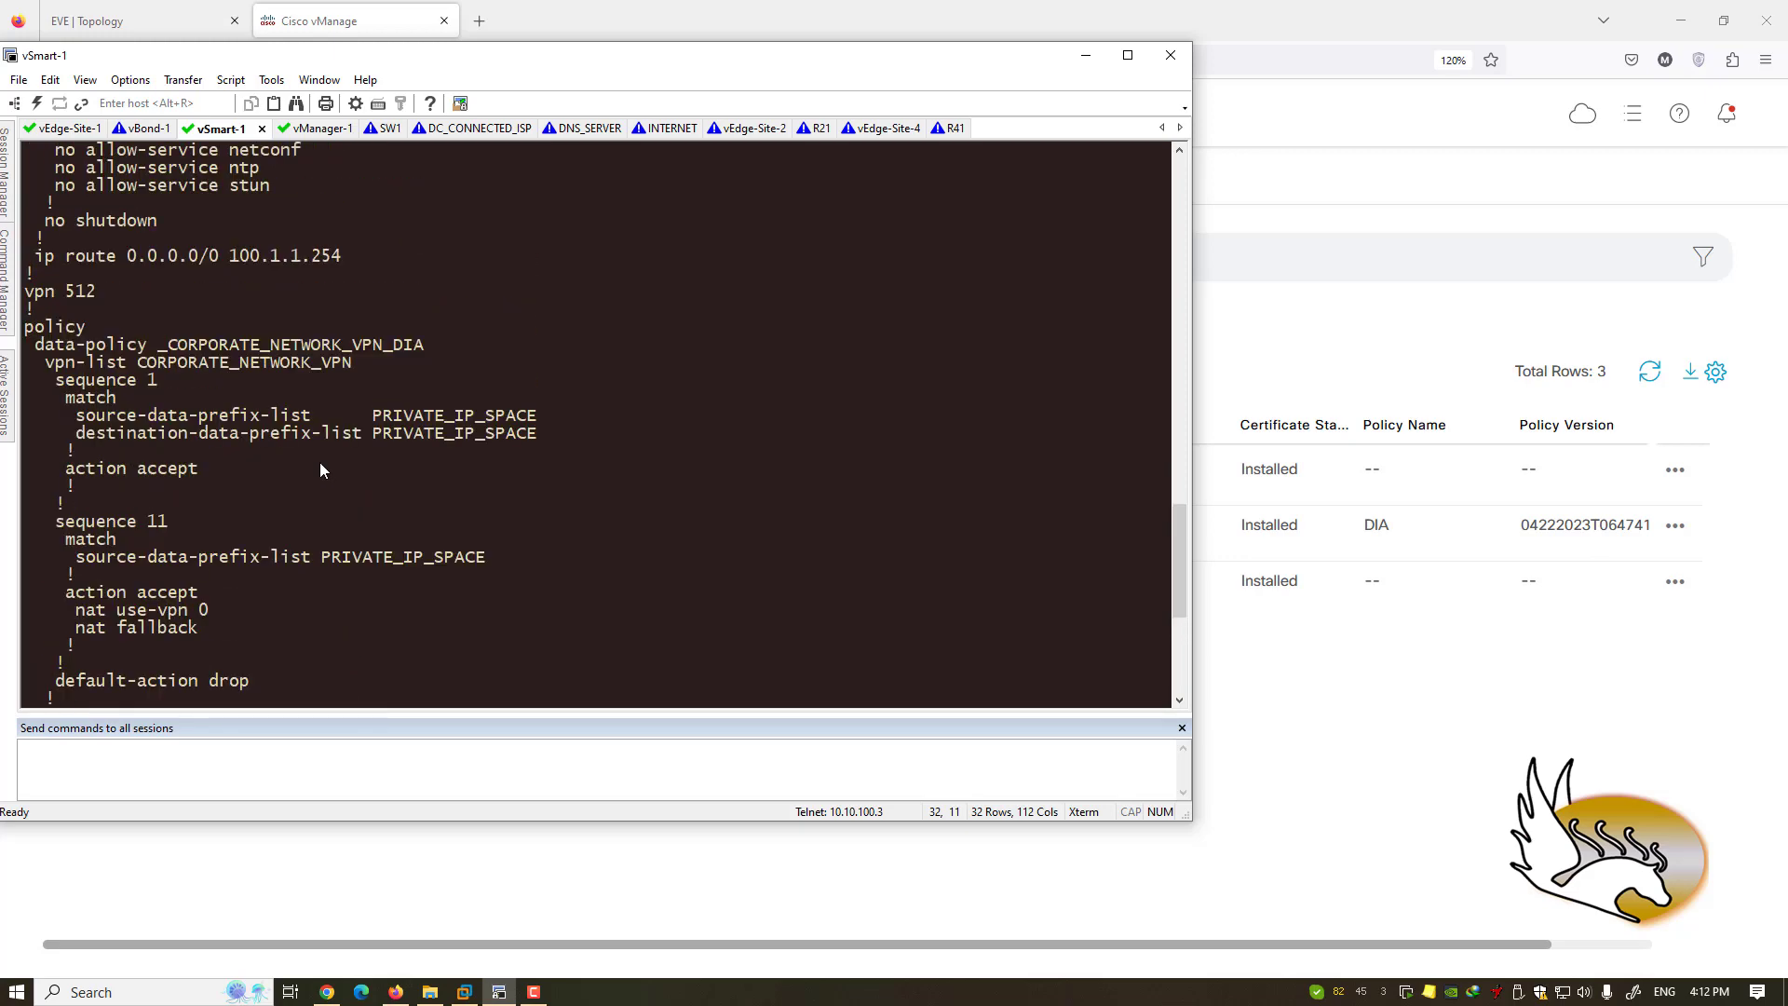
scroll(320, 466, "up", 3)
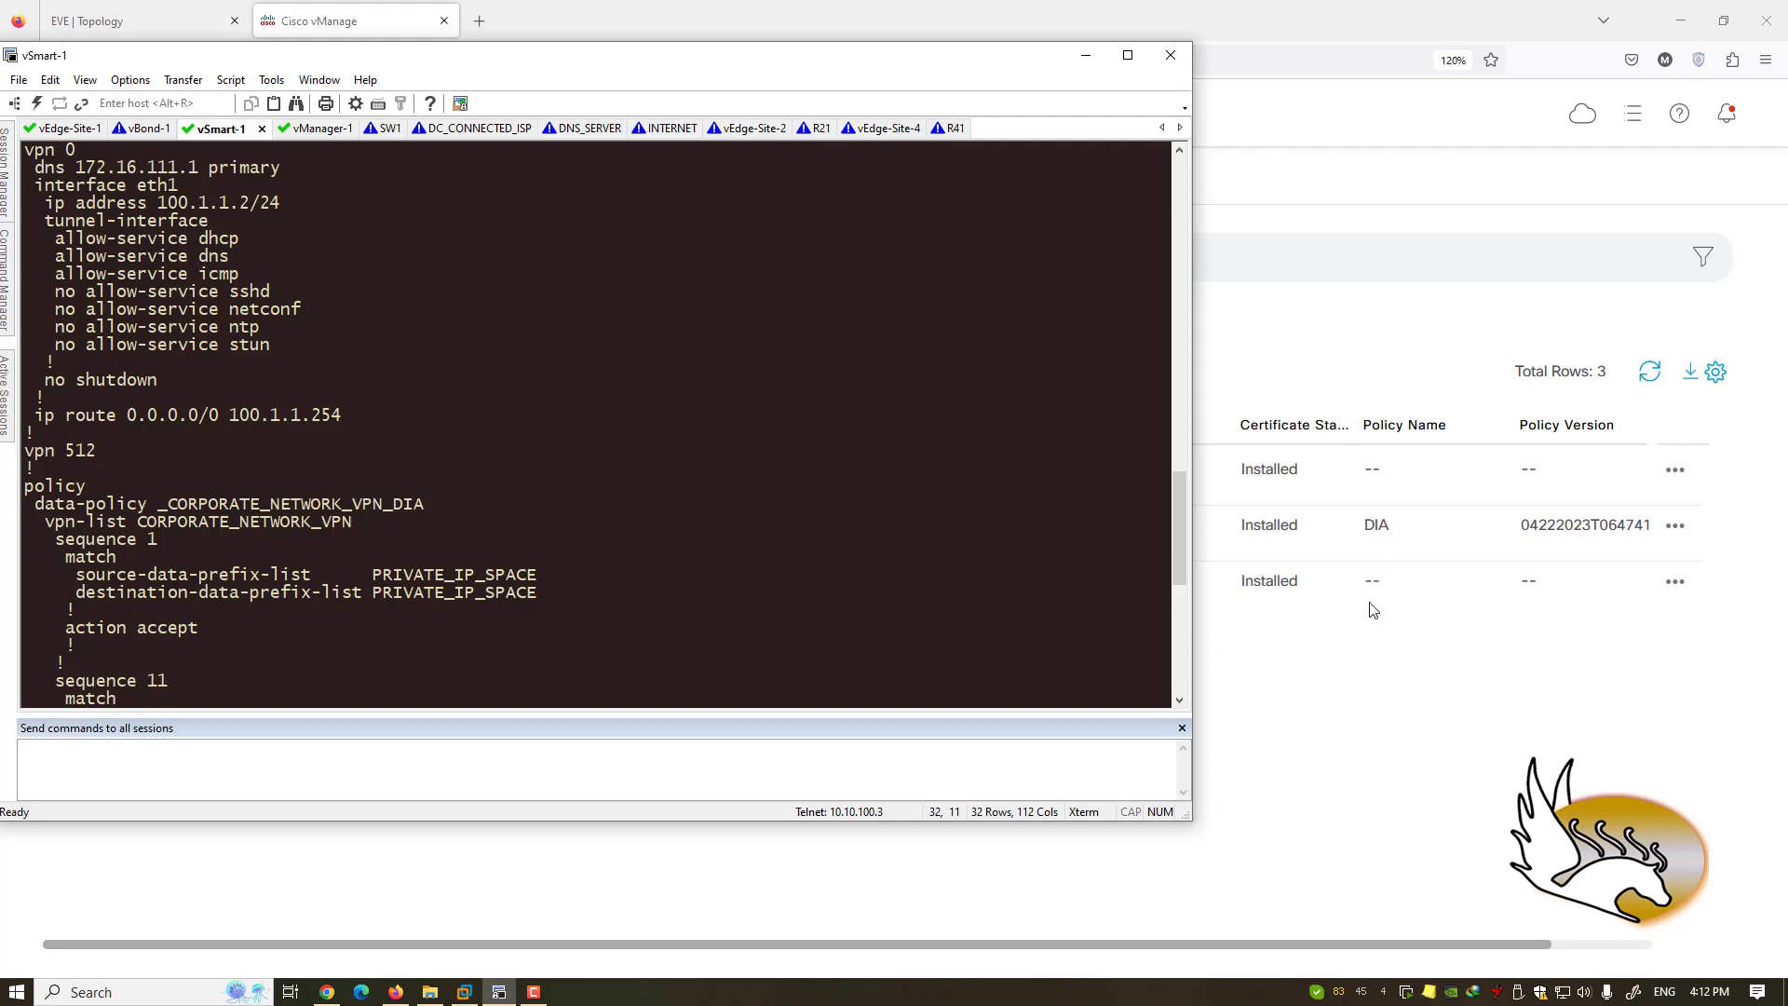
left_click(1363, 649)
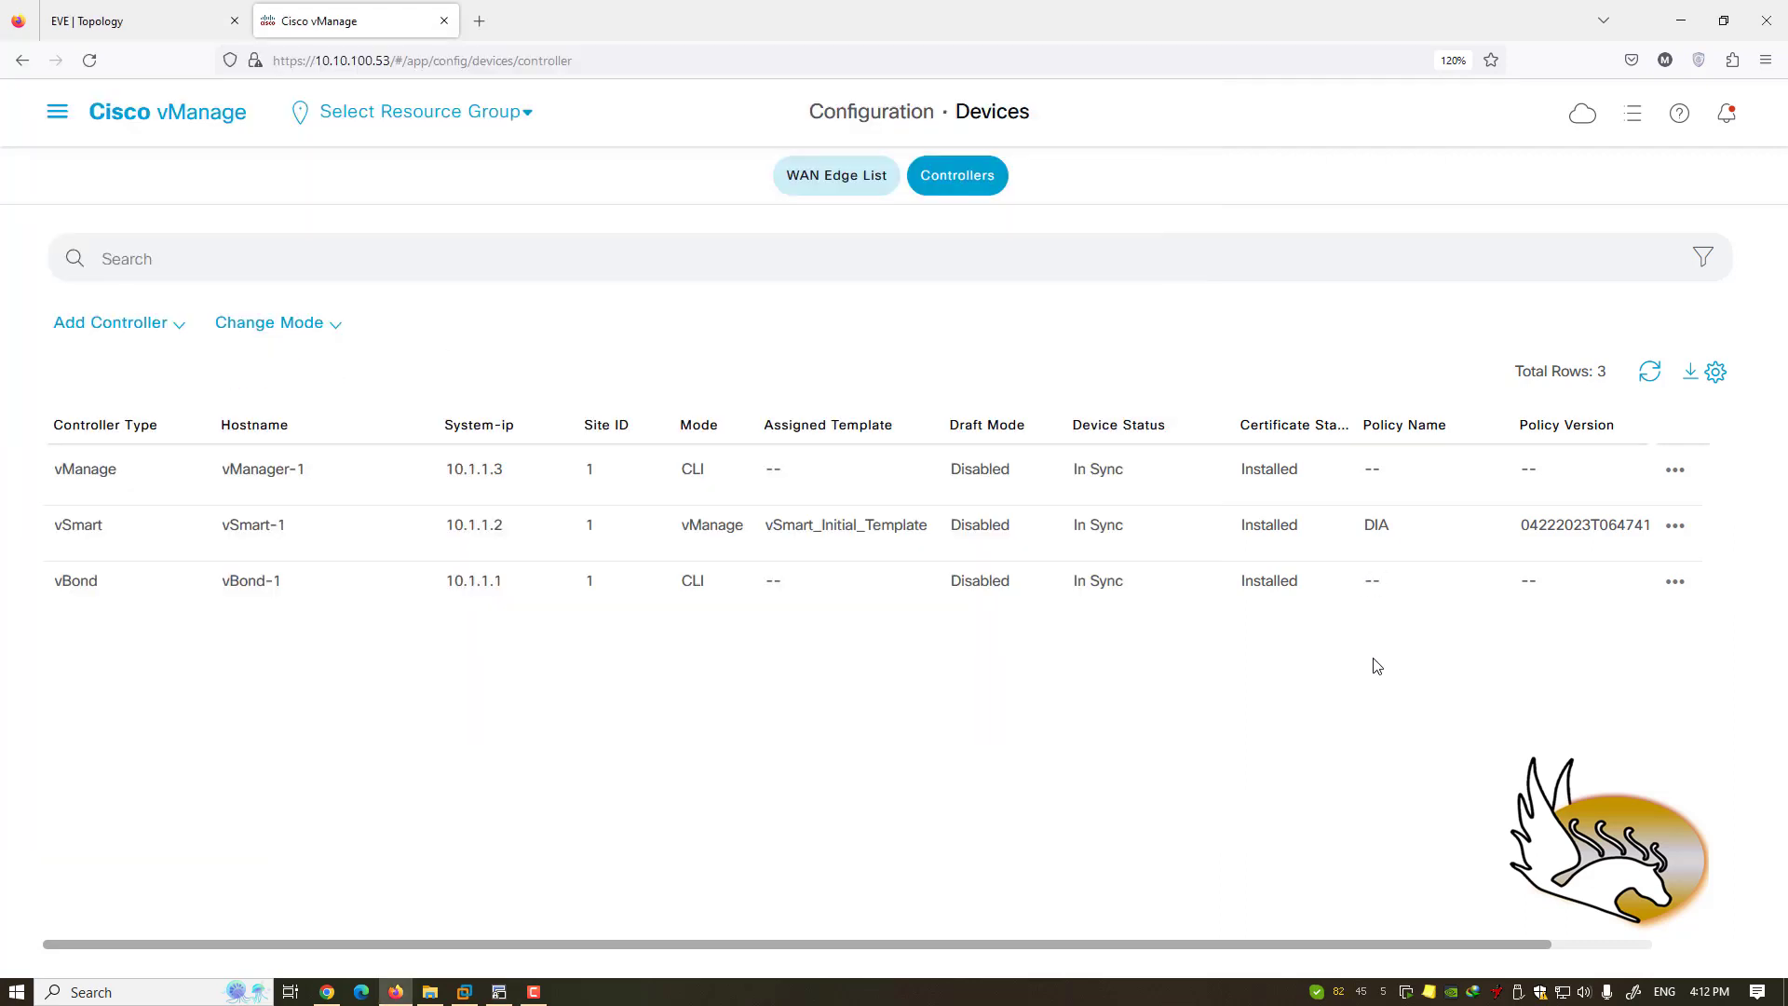
left_click(334, 326)
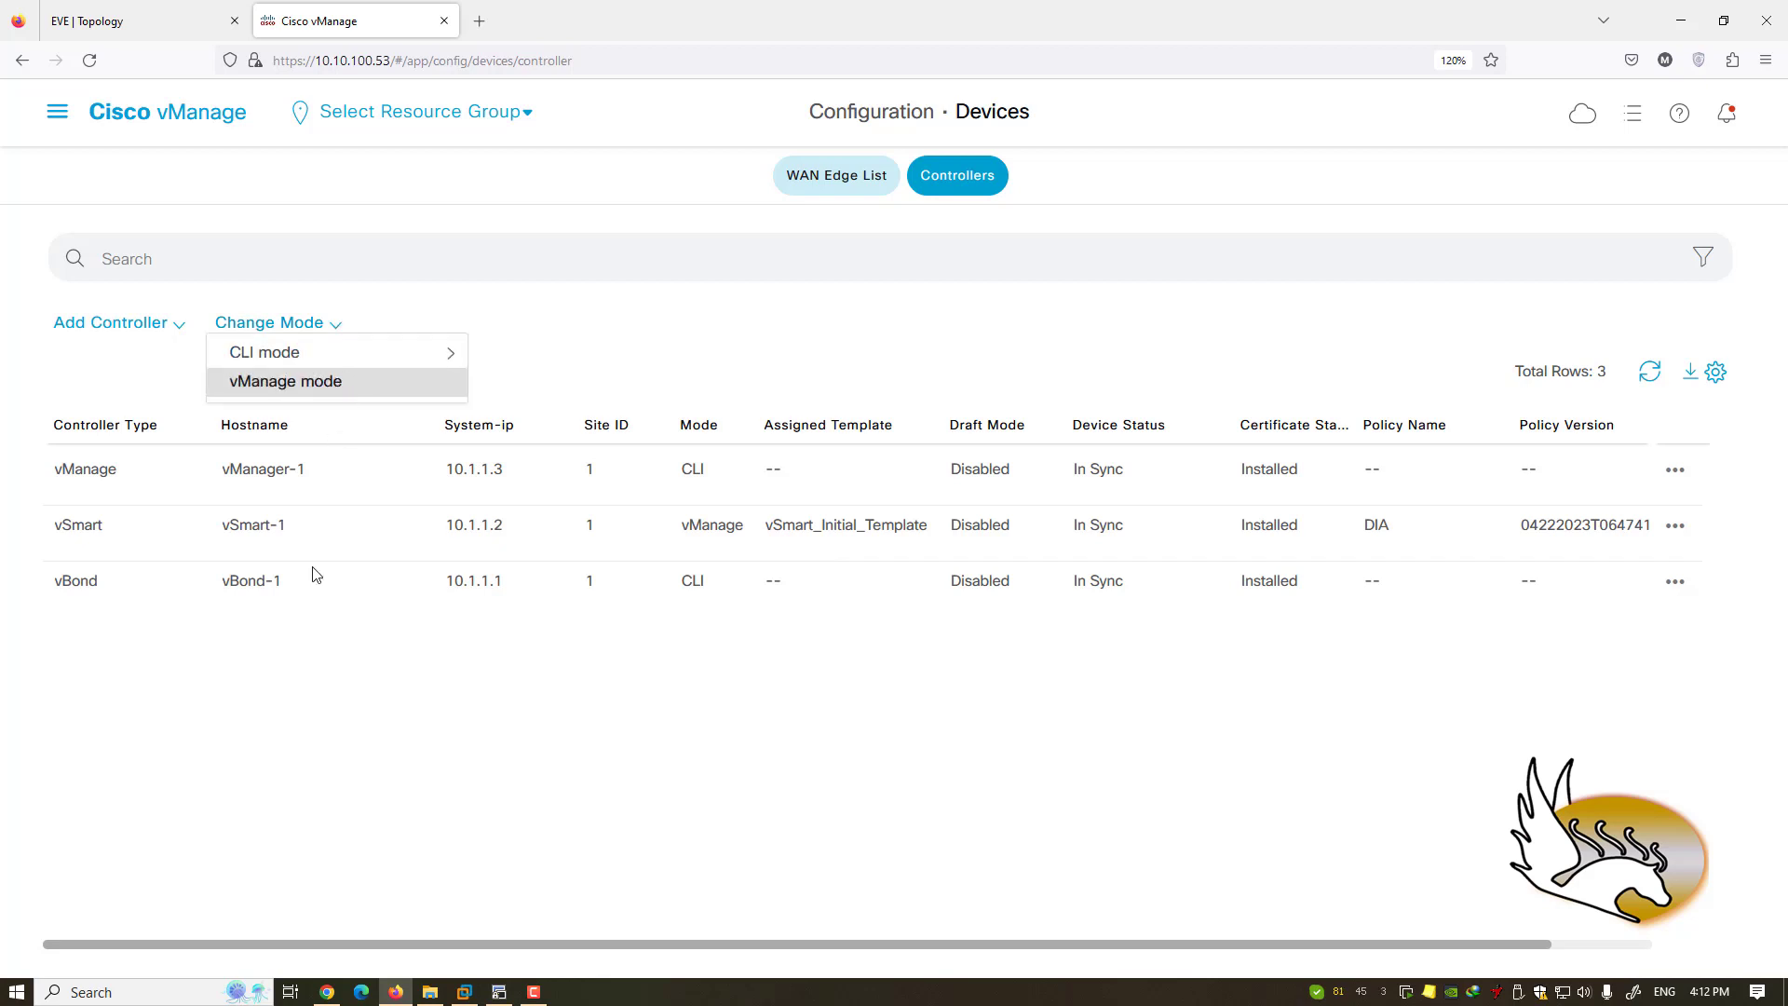
left_click(328, 703)
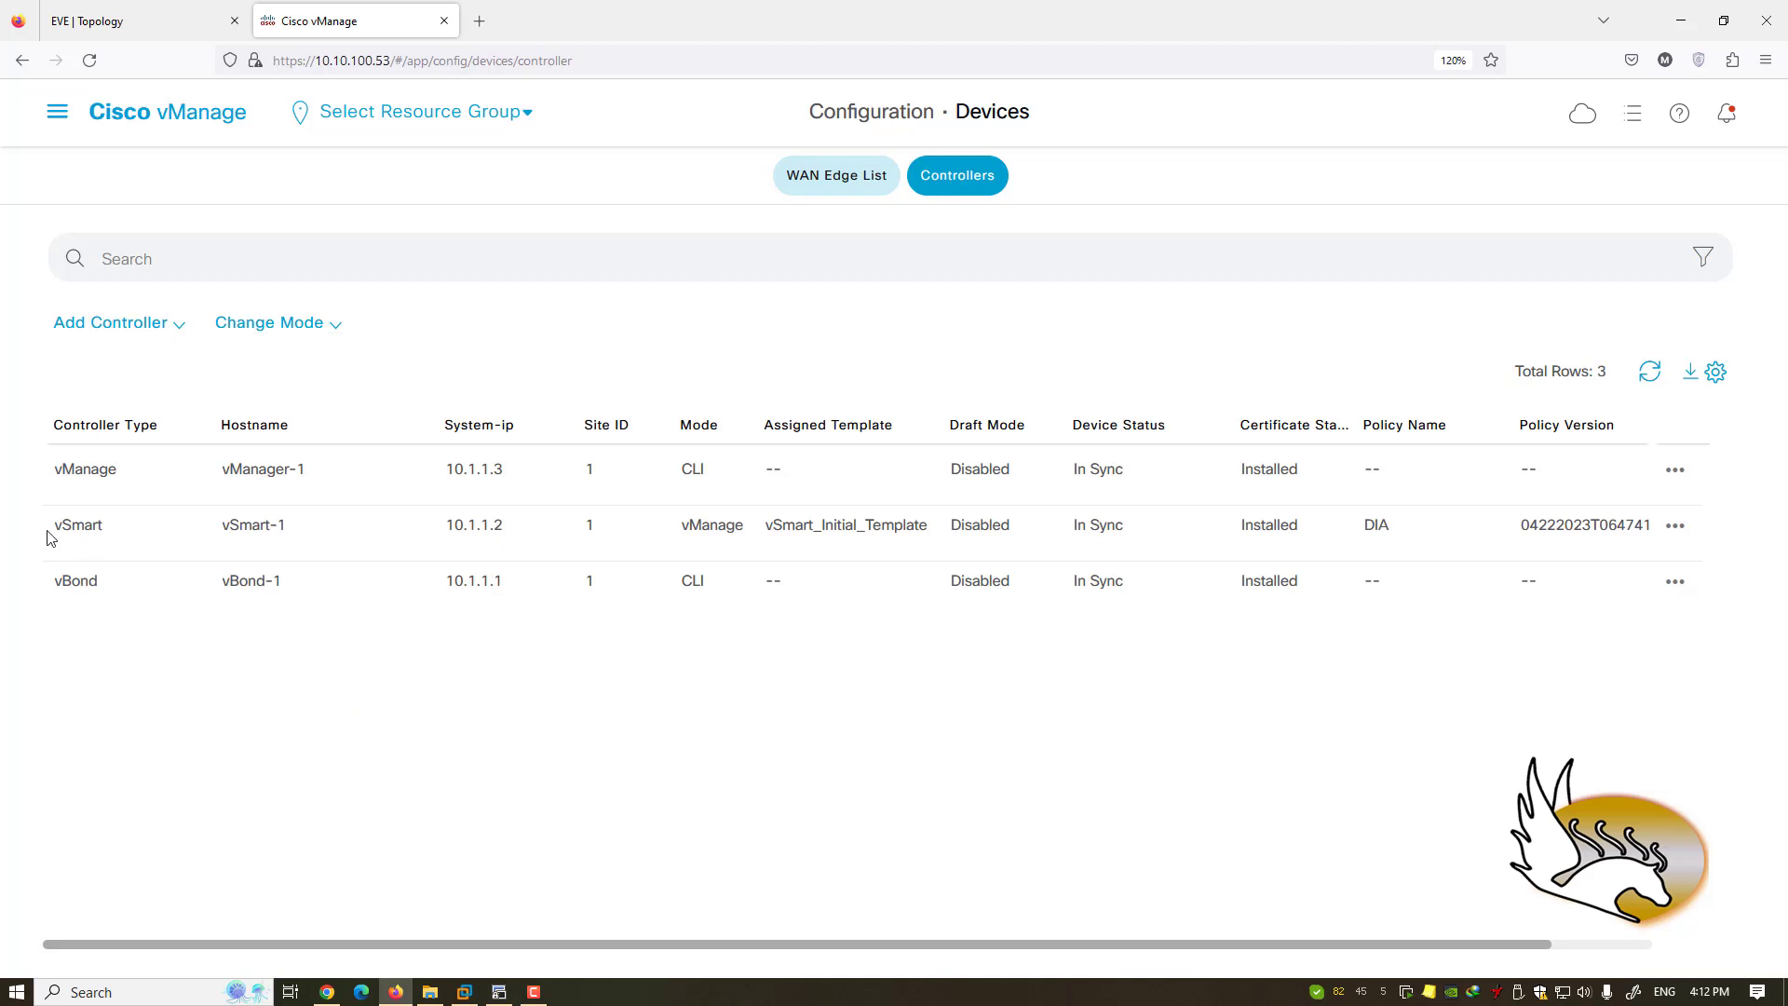
left_click_drag(52, 530, 918, 531)
left_click(779, 532)
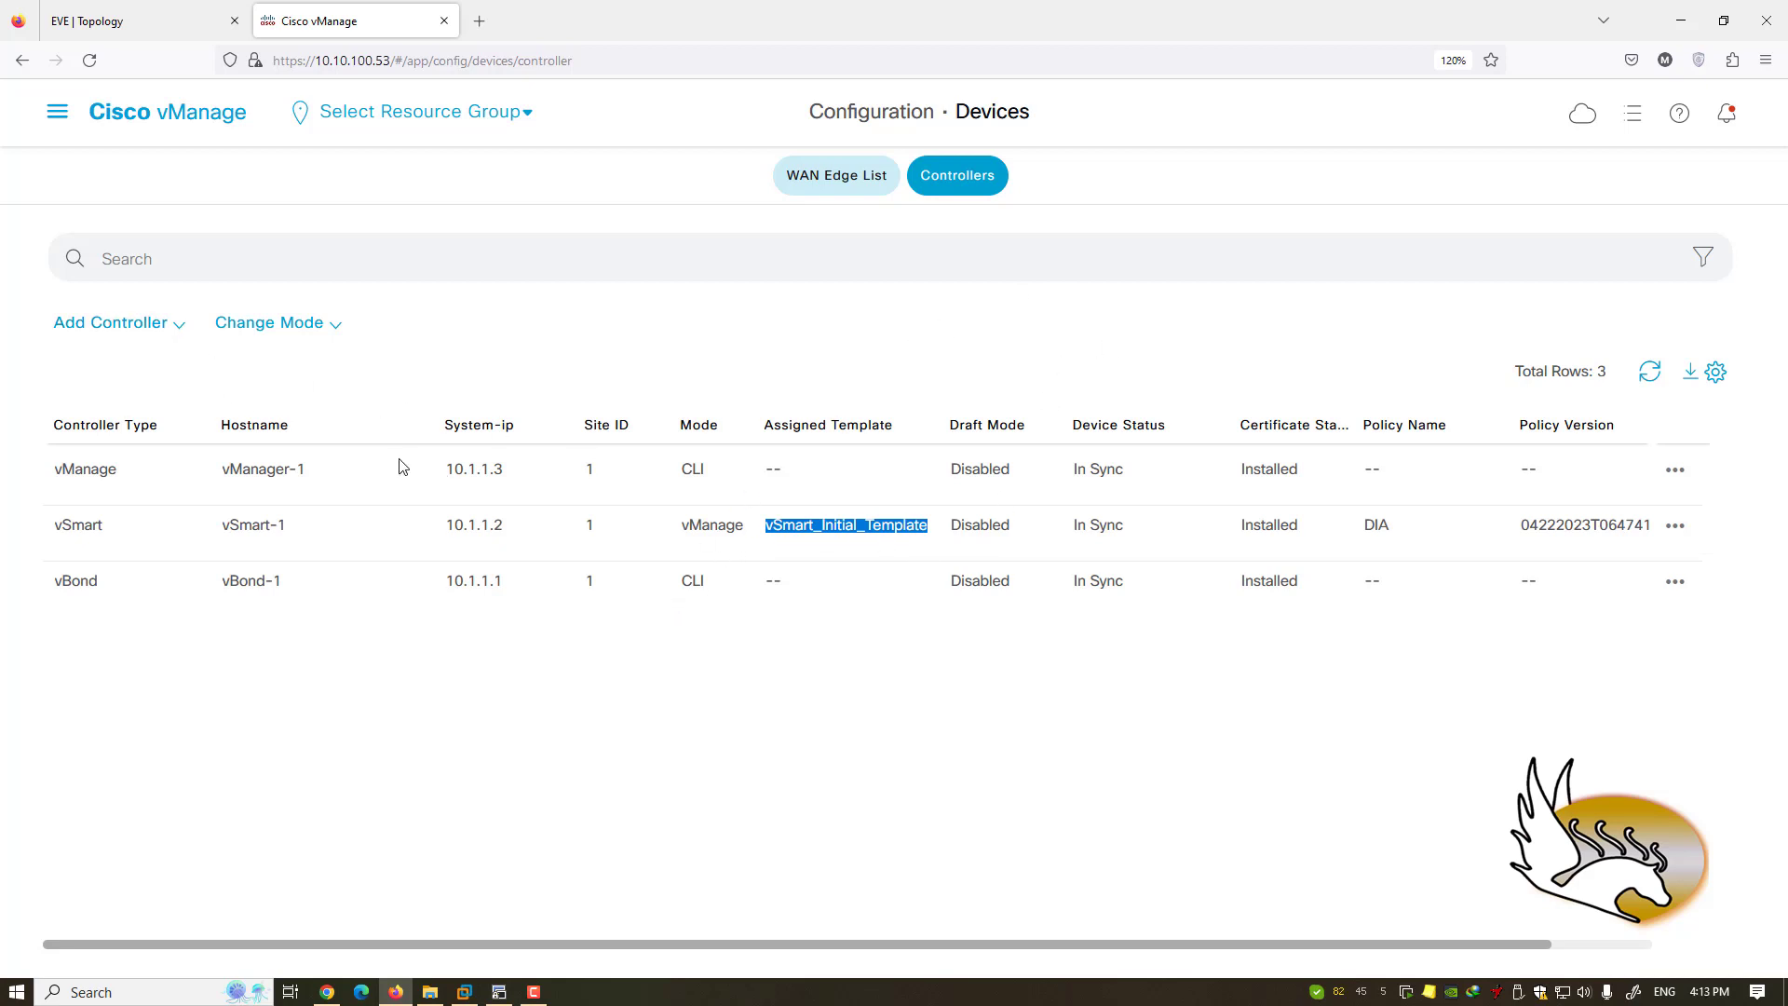
left_click(177, 333)
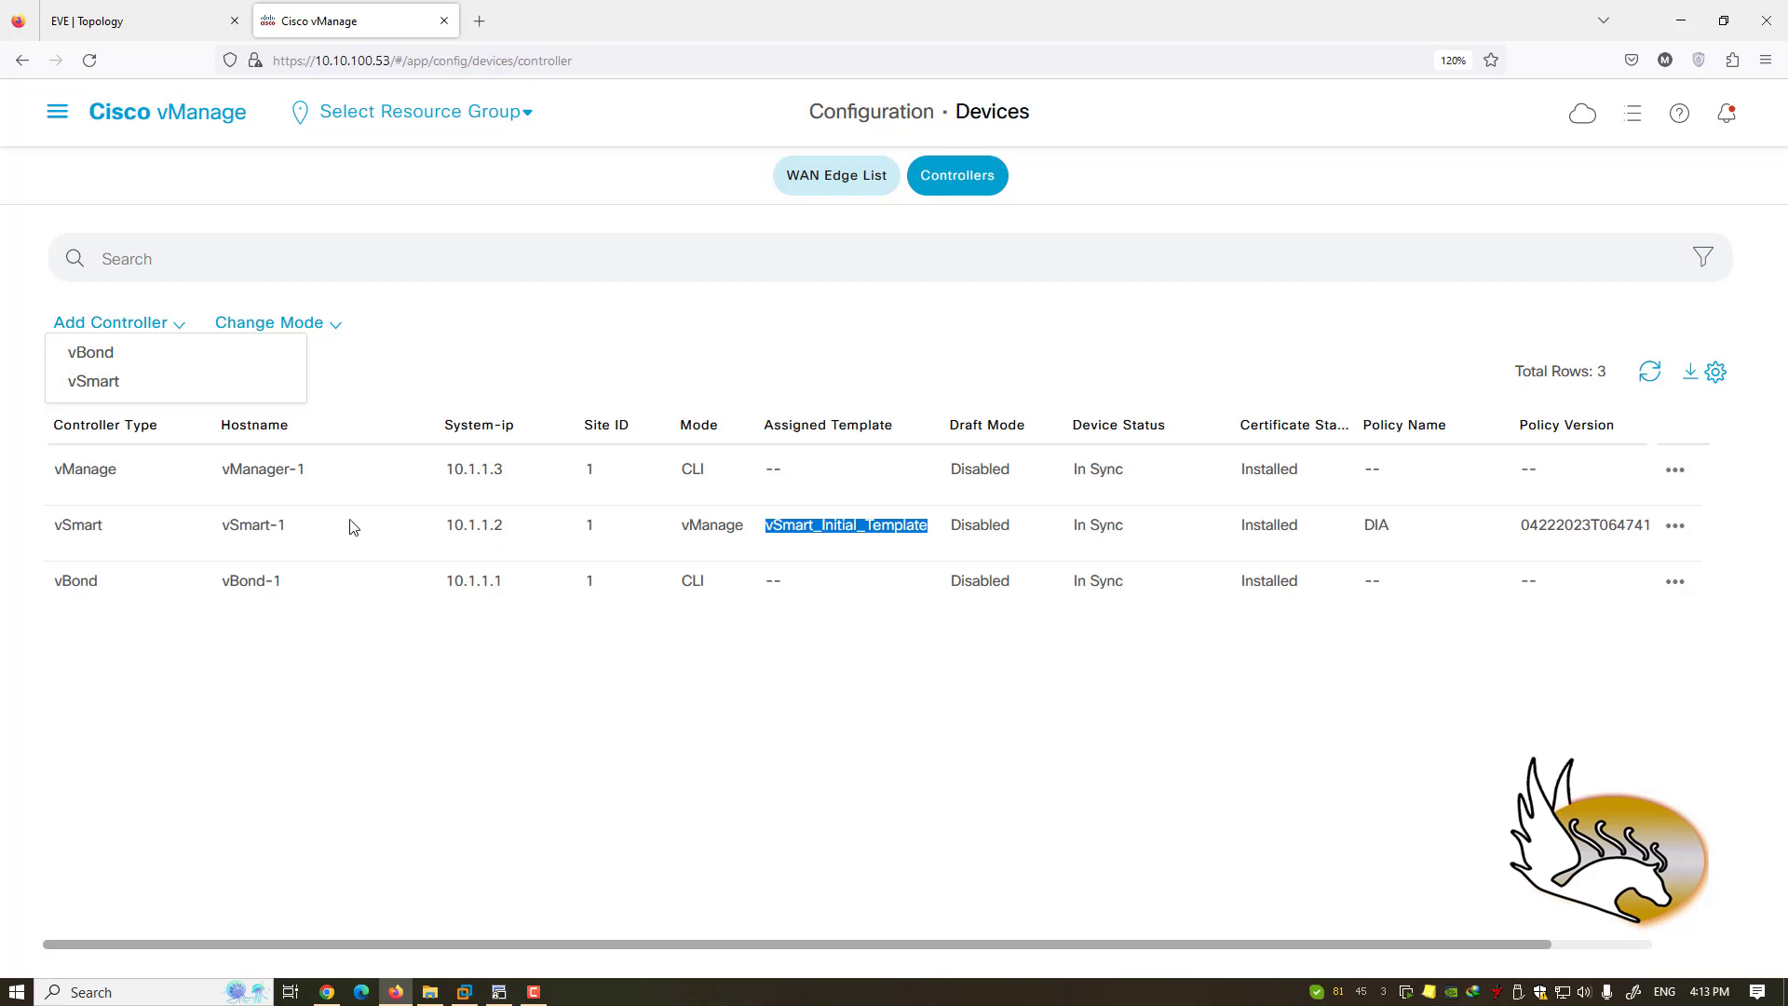
left_click(342, 486)
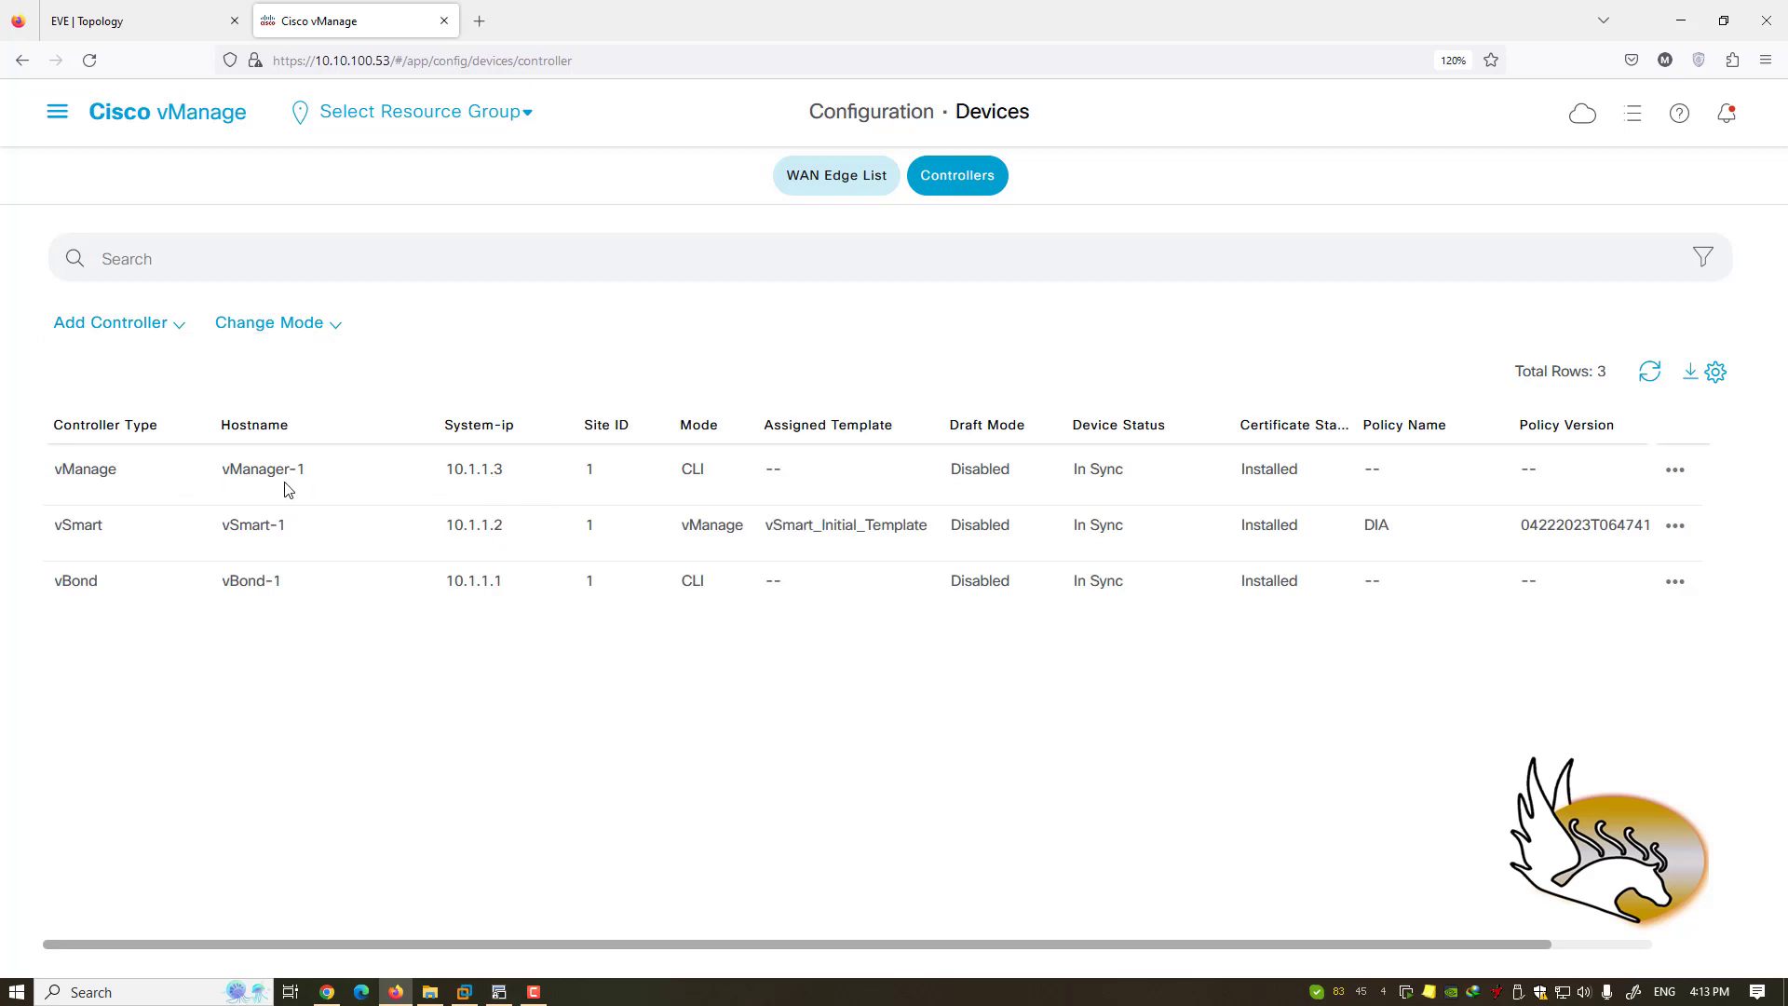
left_click(180, 337)
- Close the controller types list and go to the TLS/SSL Proxy configuration page
left_click(394, 413)
left_click(57, 112)
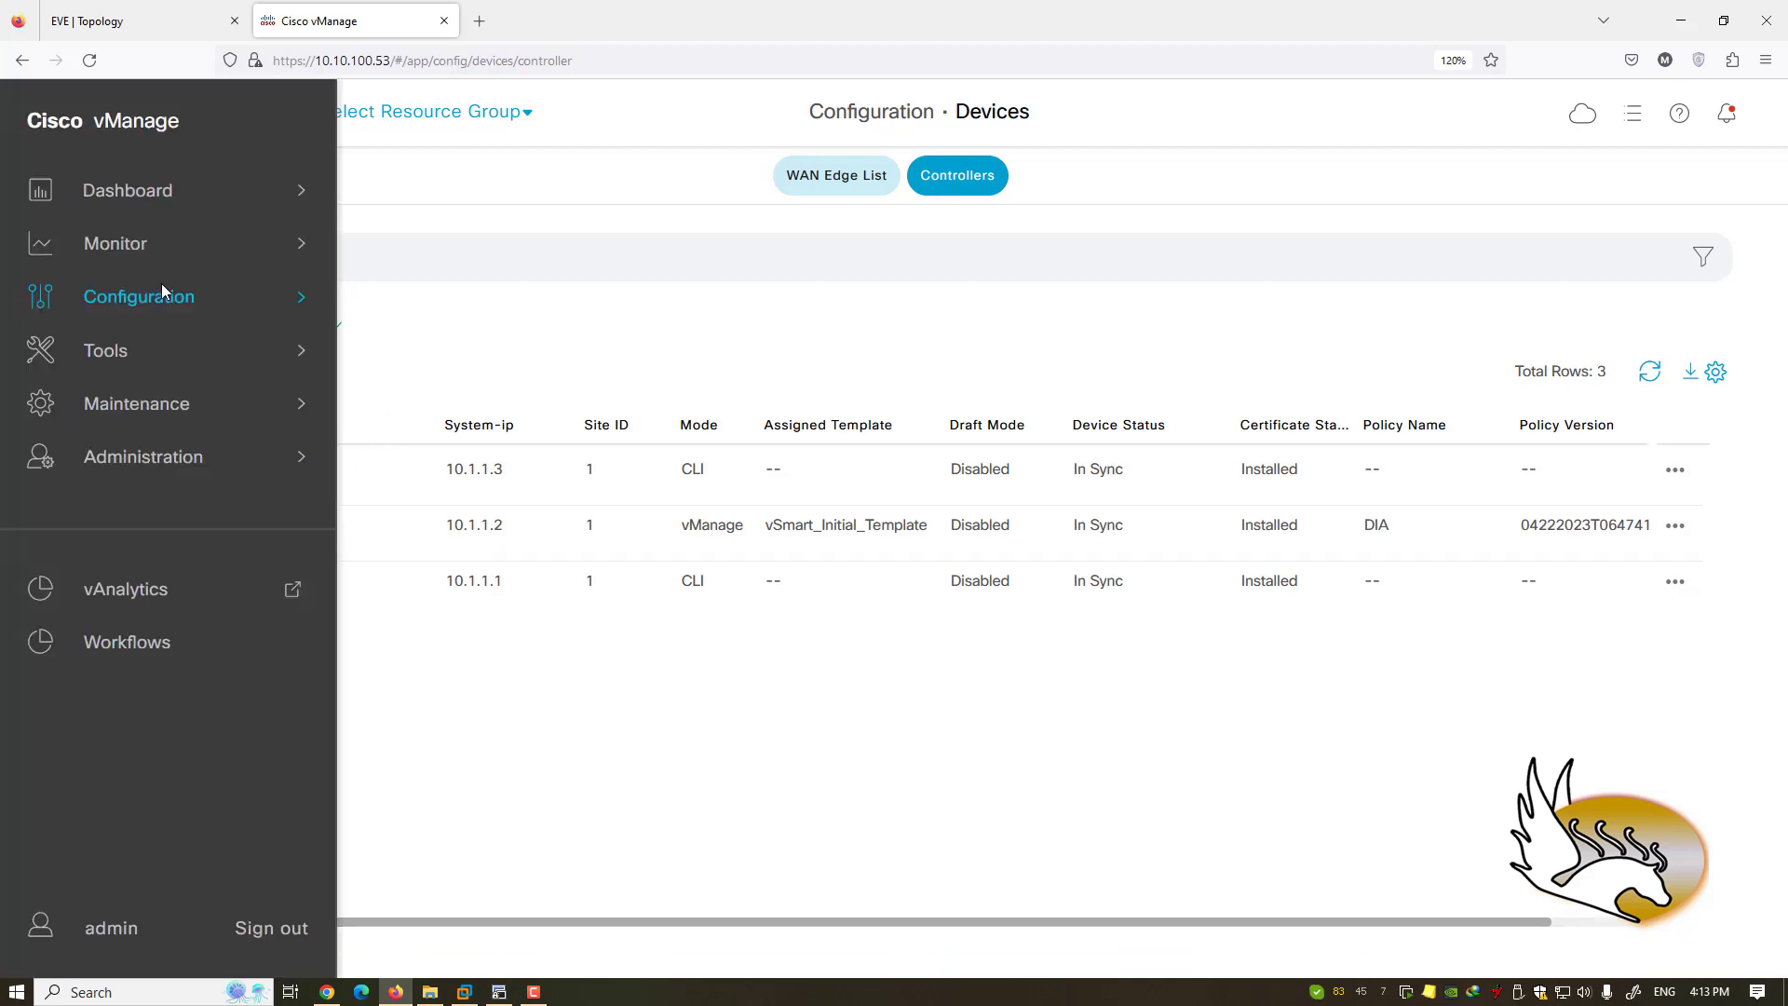
mouse_move(187, 298)
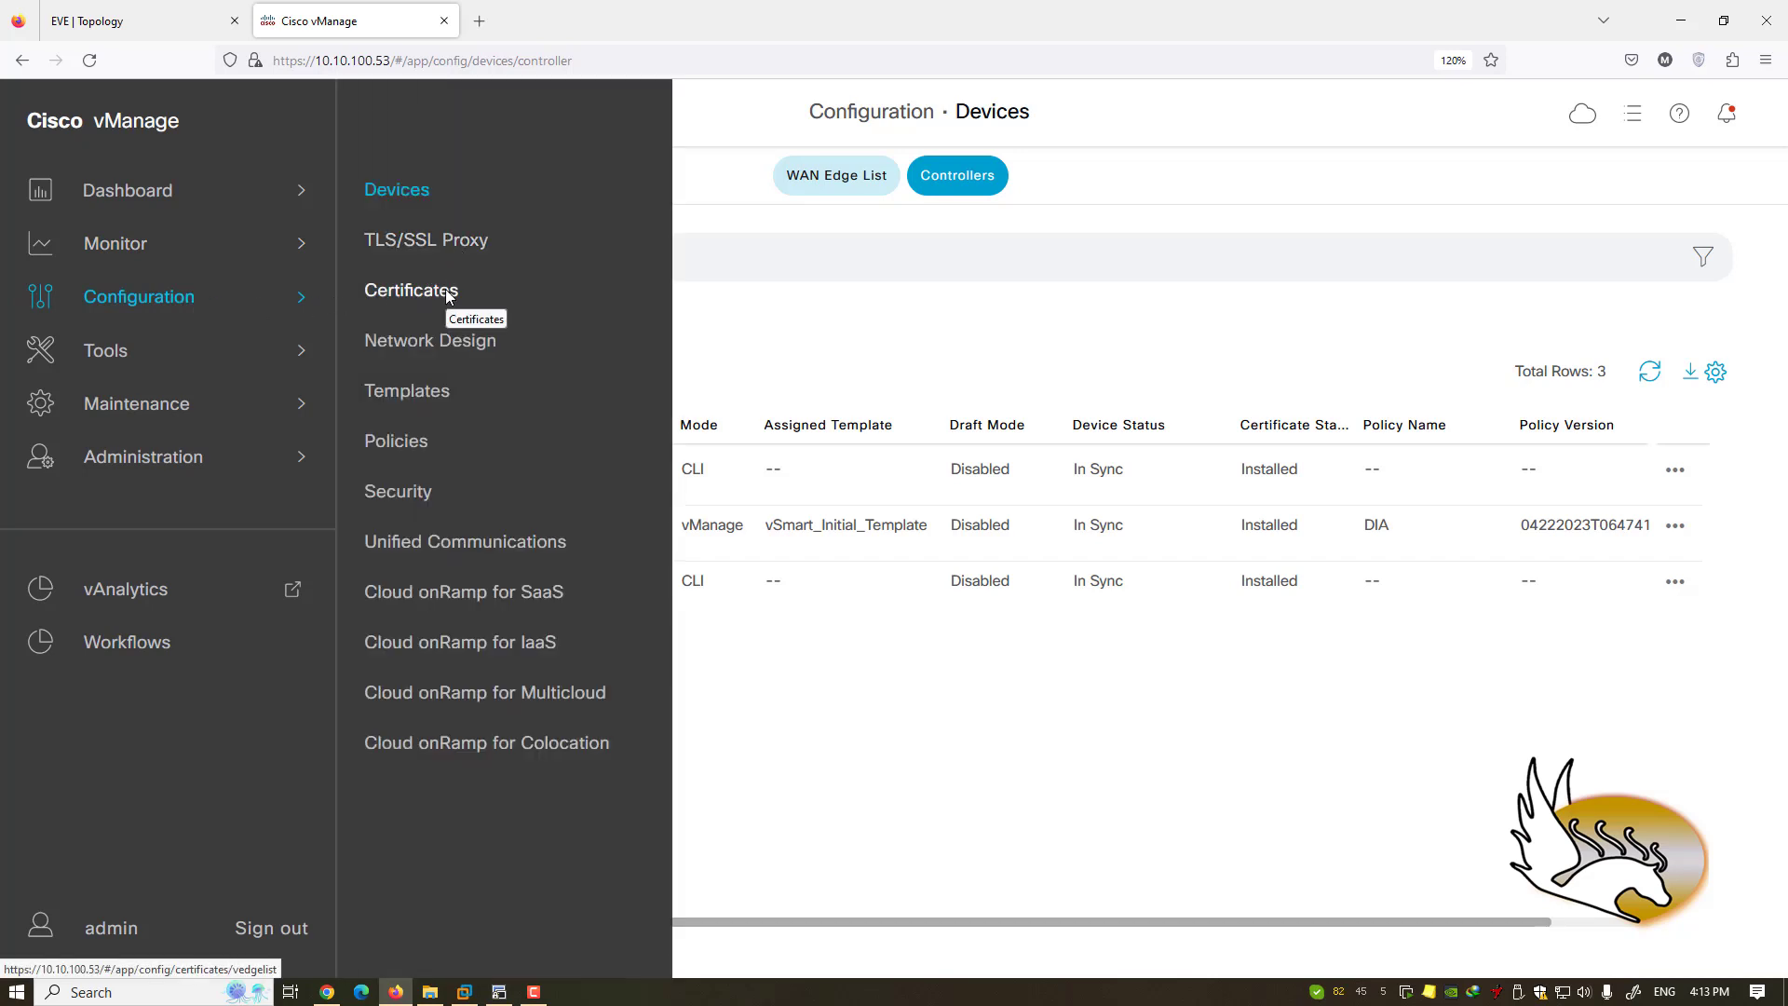
left_click(450, 249)
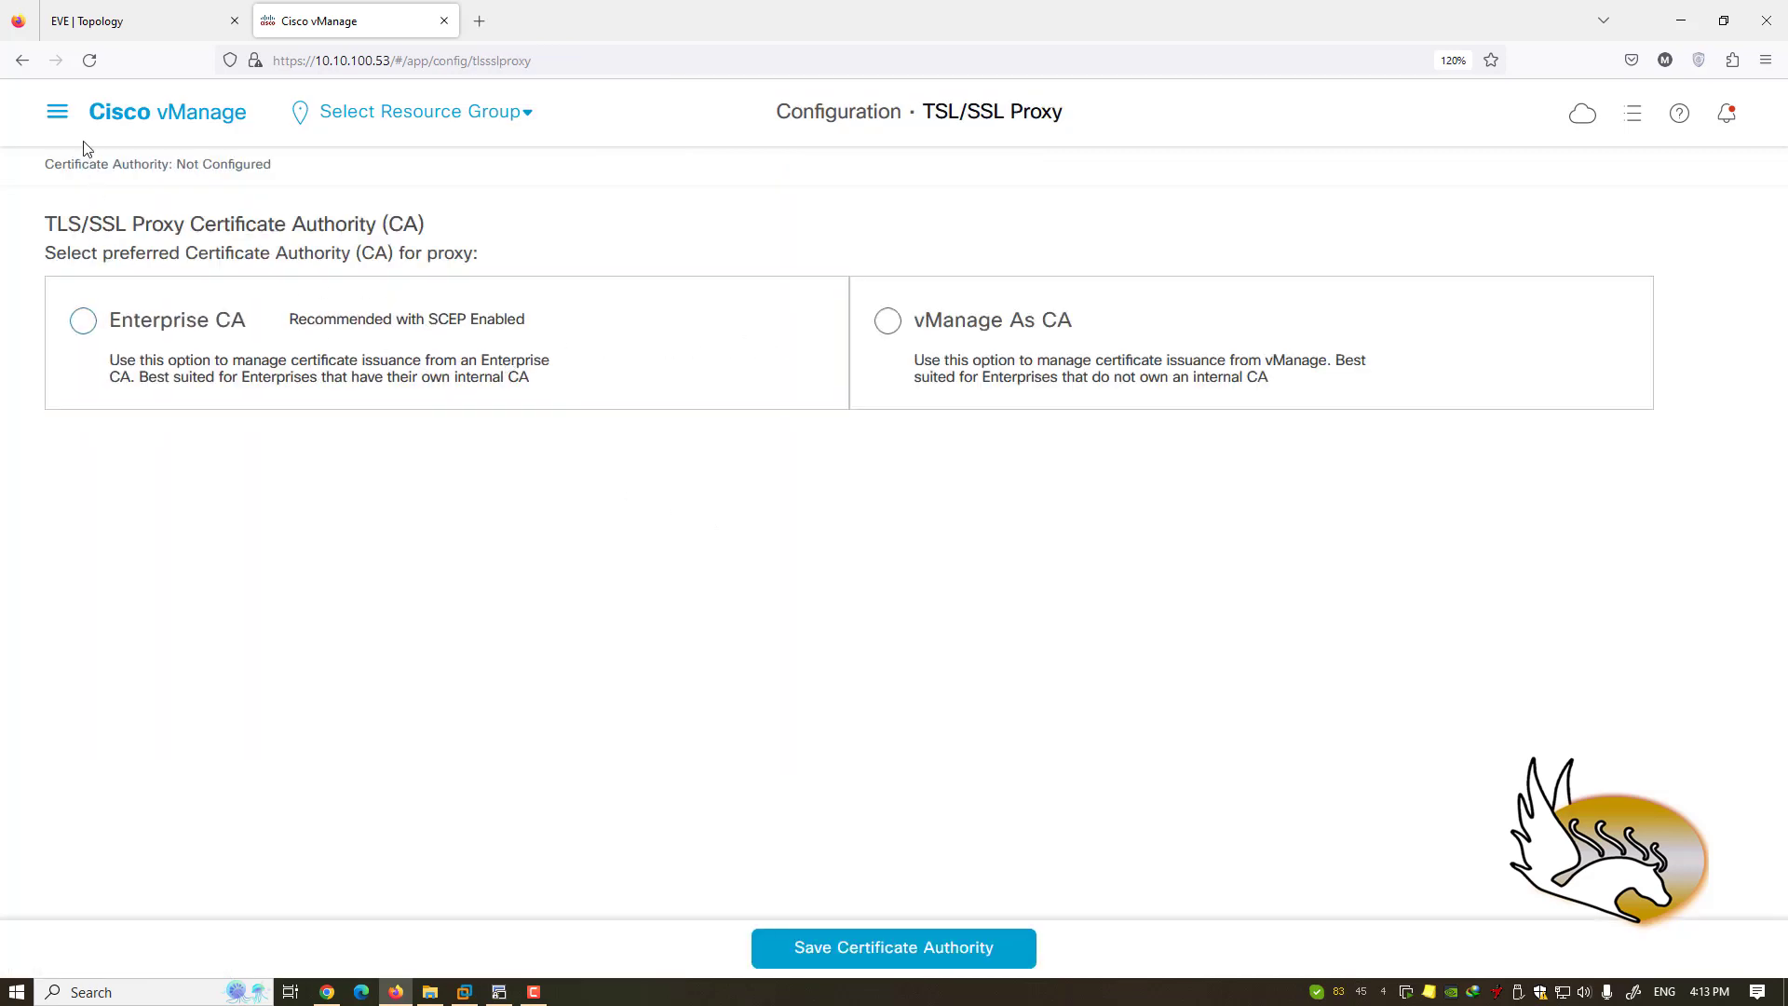
- Browse the Certificates page's Controllers and TLS Proxy tabs, showing no CA configured
left_click(57, 112)
mouse_move(243, 296)
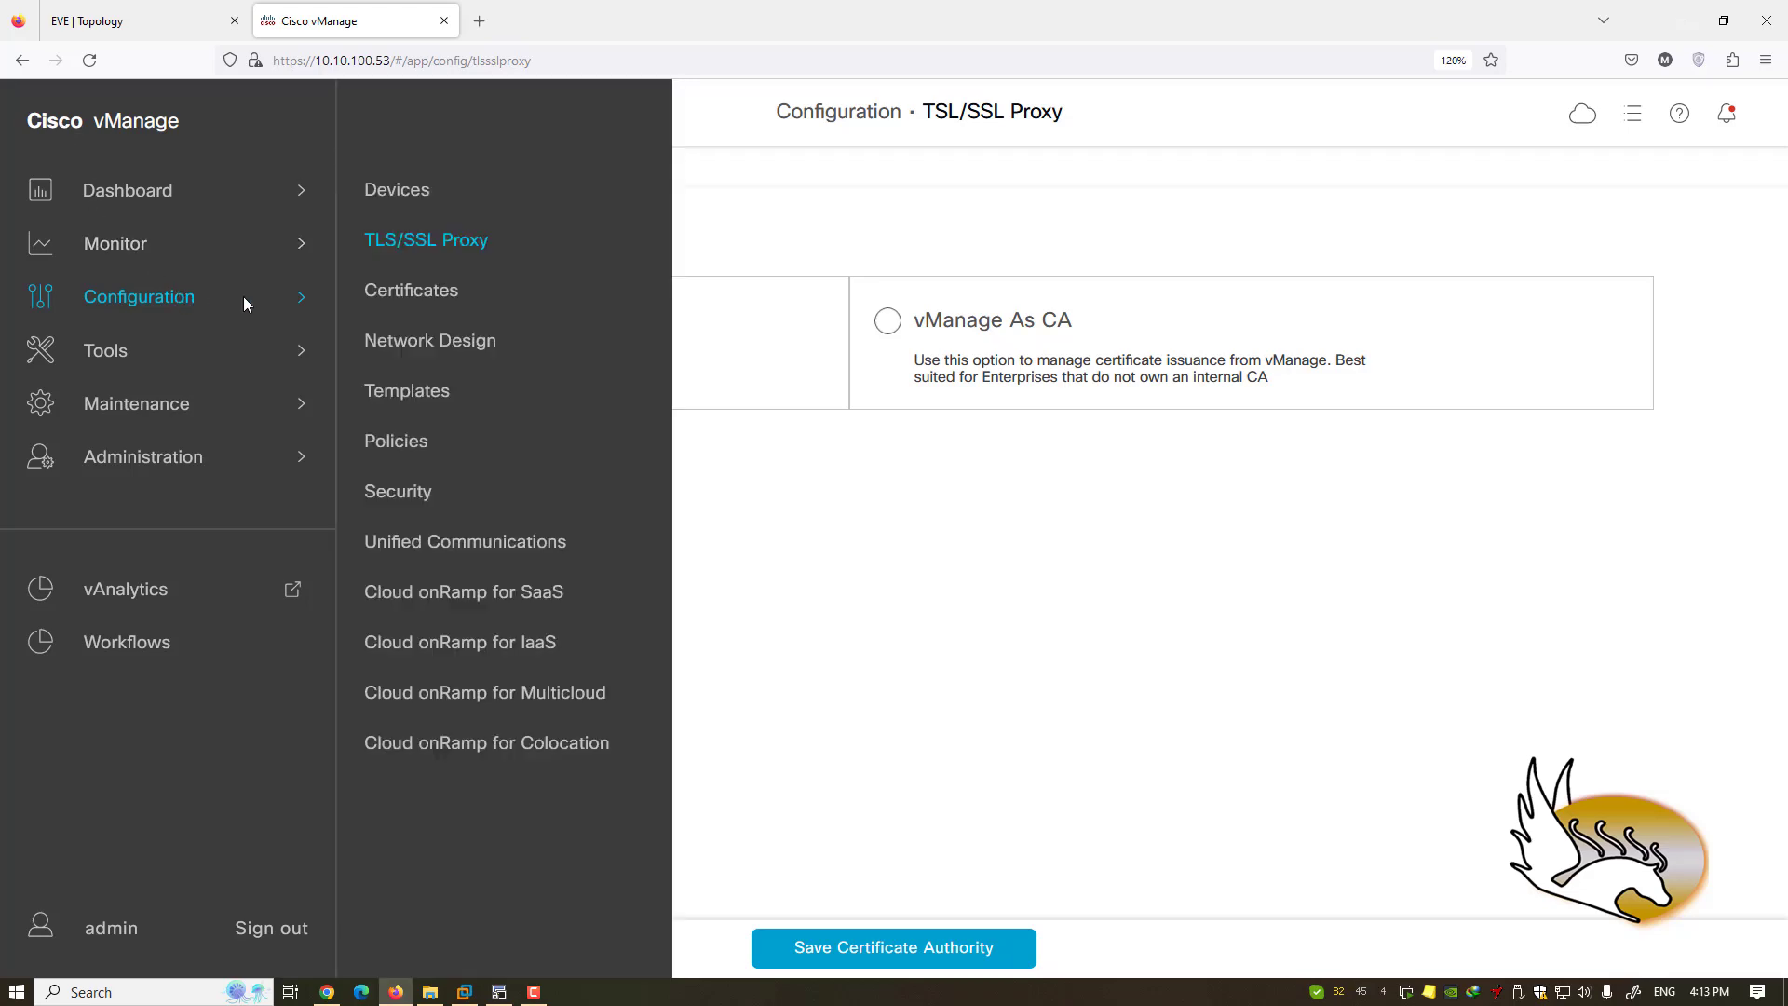
left_click(444, 296)
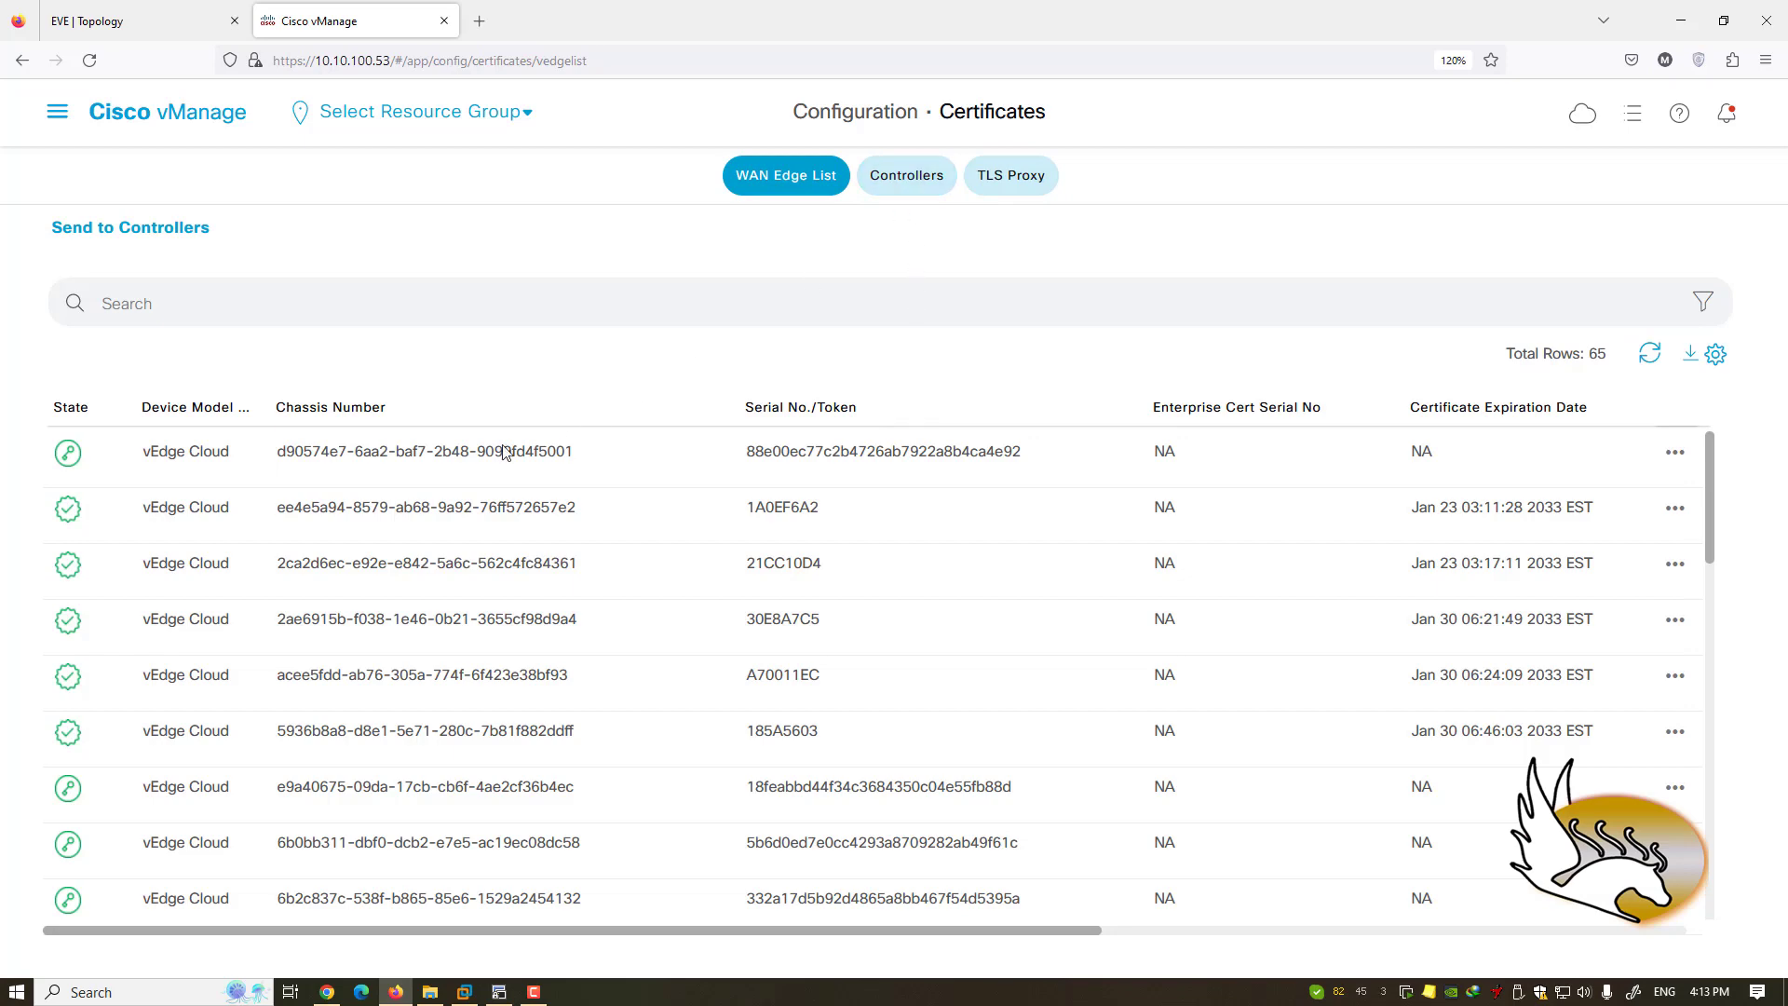
left_click_drag(735, 927, 1349, 946)
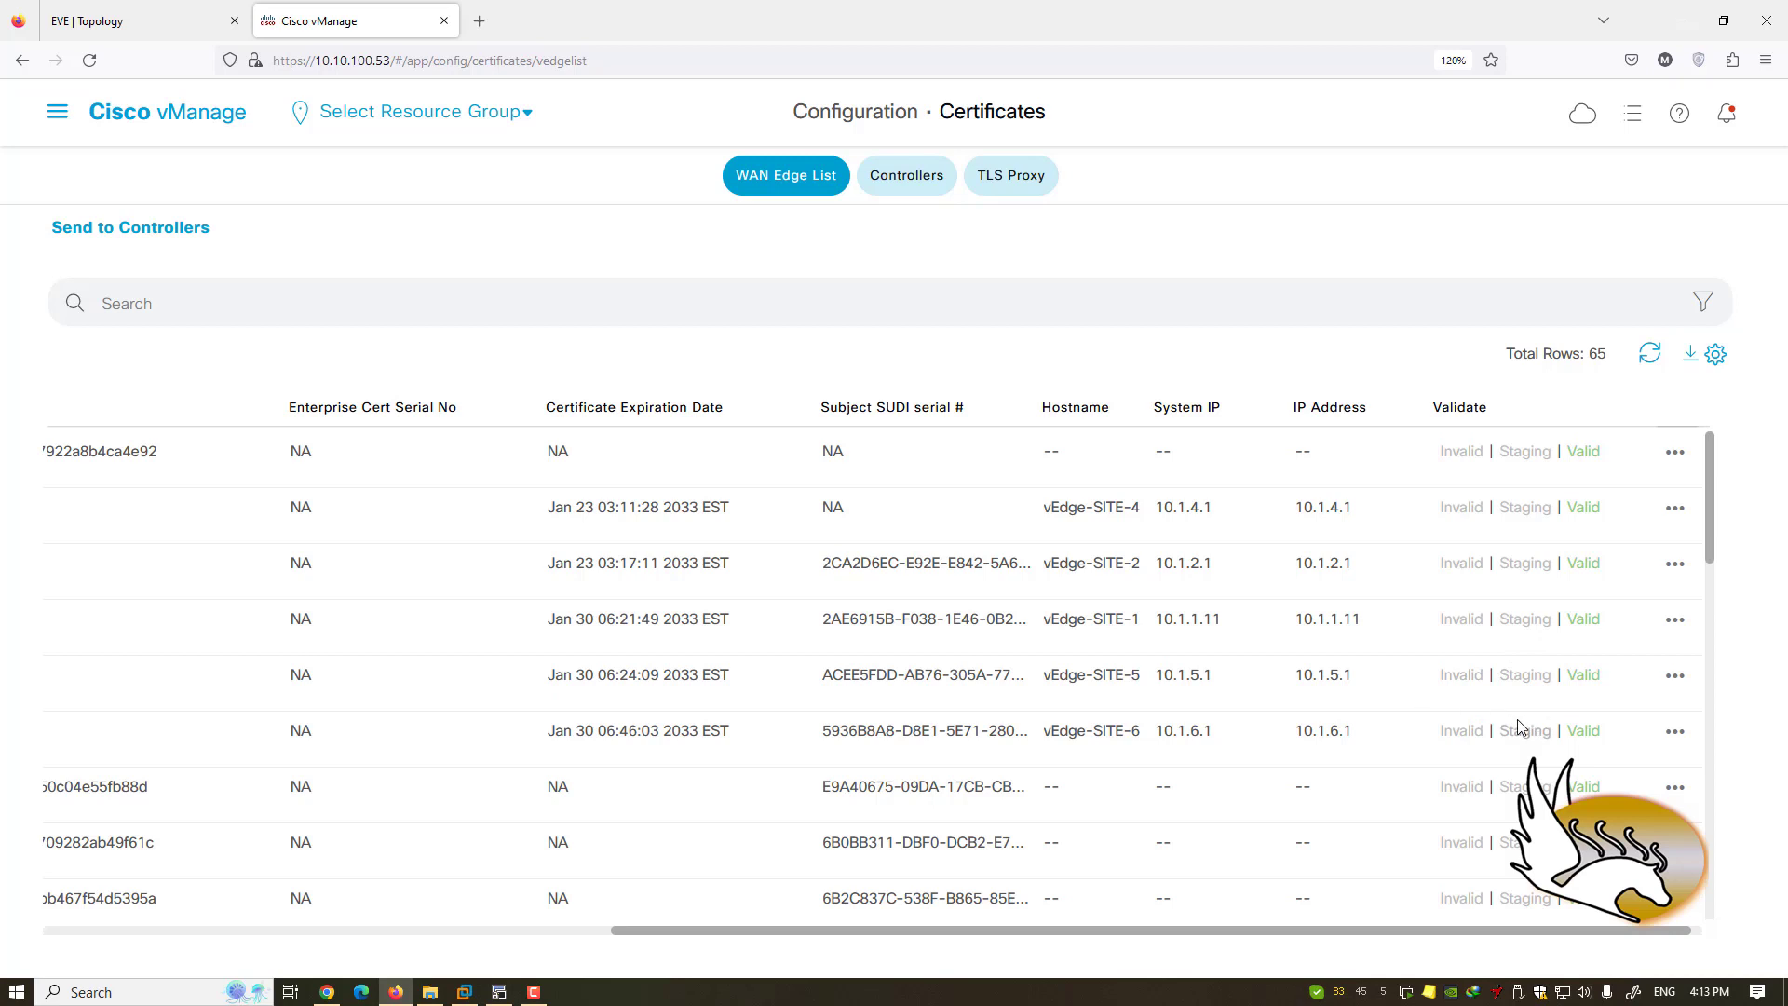
left_click(901, 186)
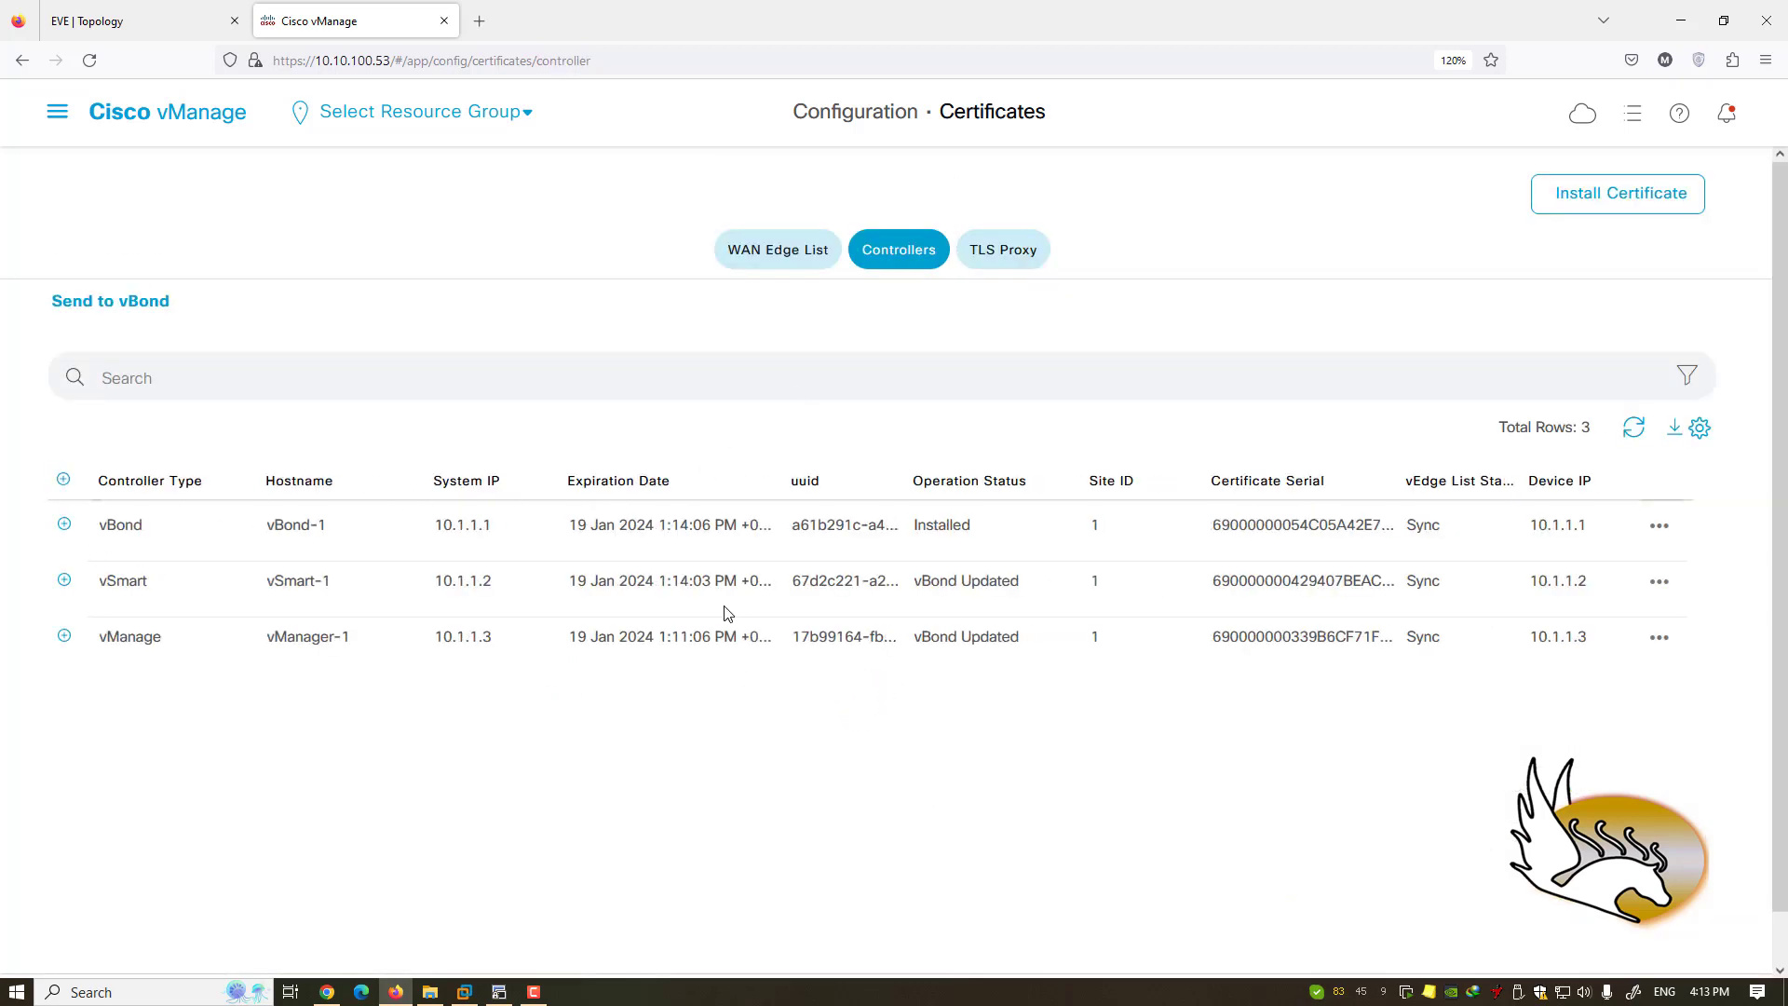
left_click(1017, 250)
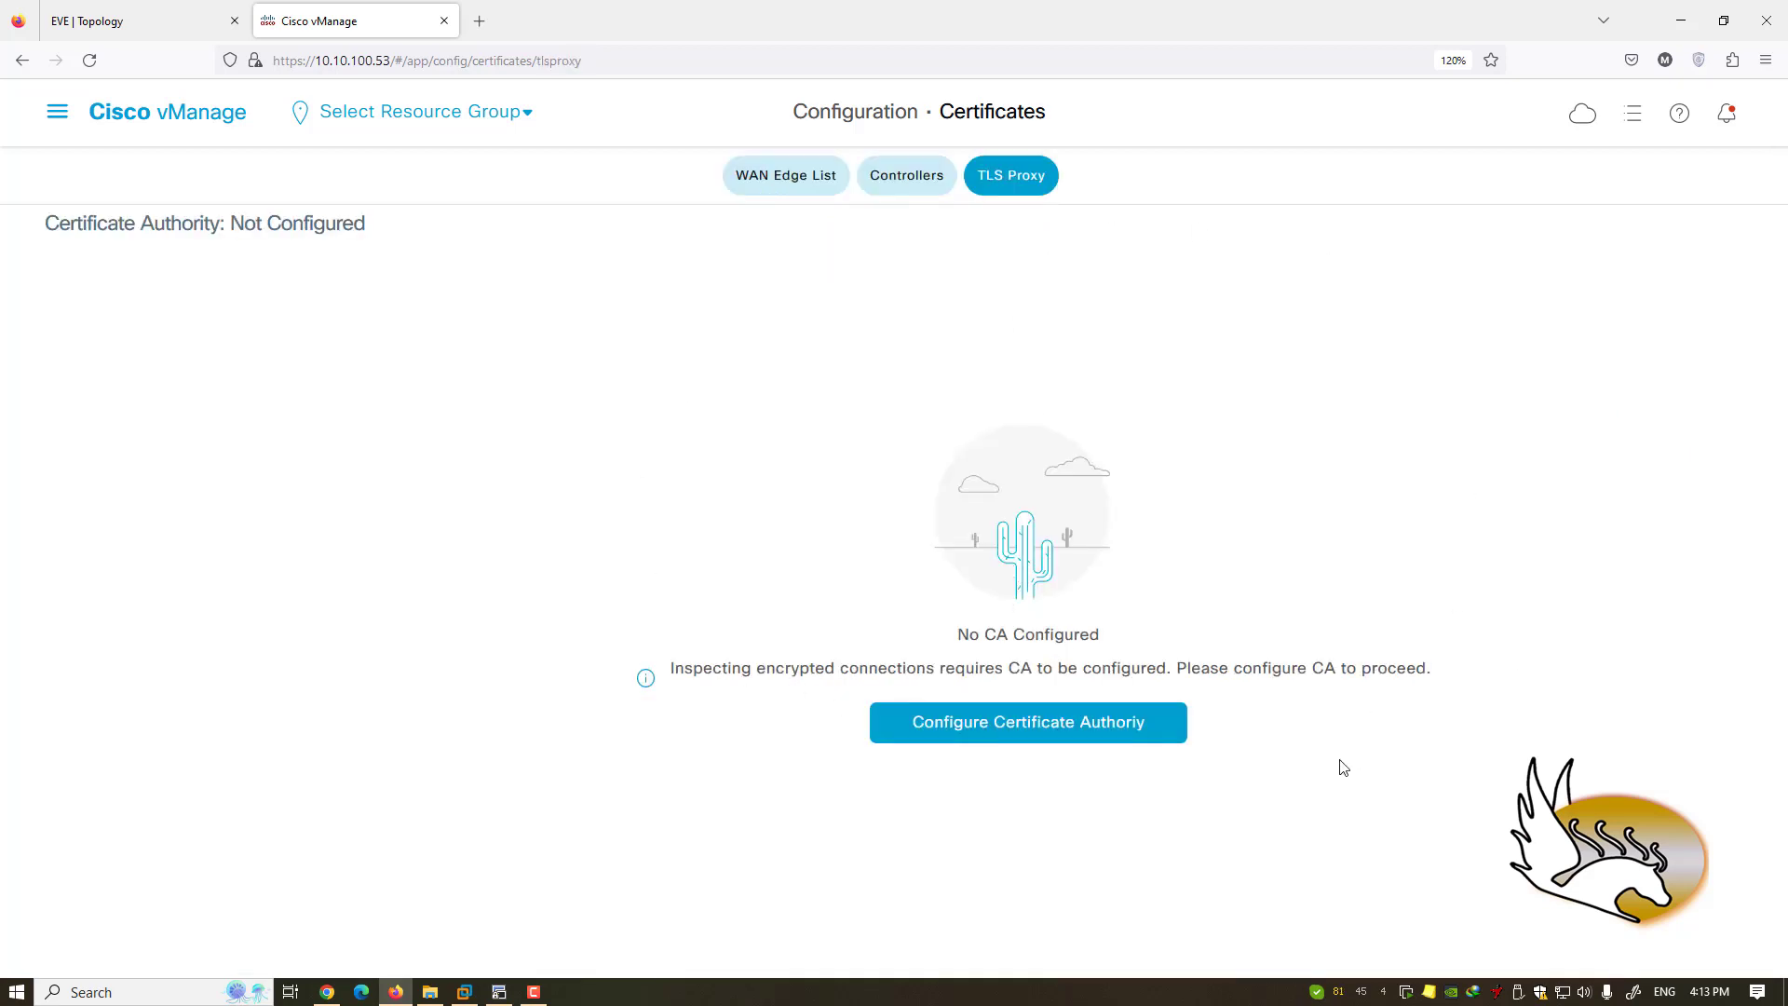
- Go to the Configuration › Network Design page
left_click(57, 112)
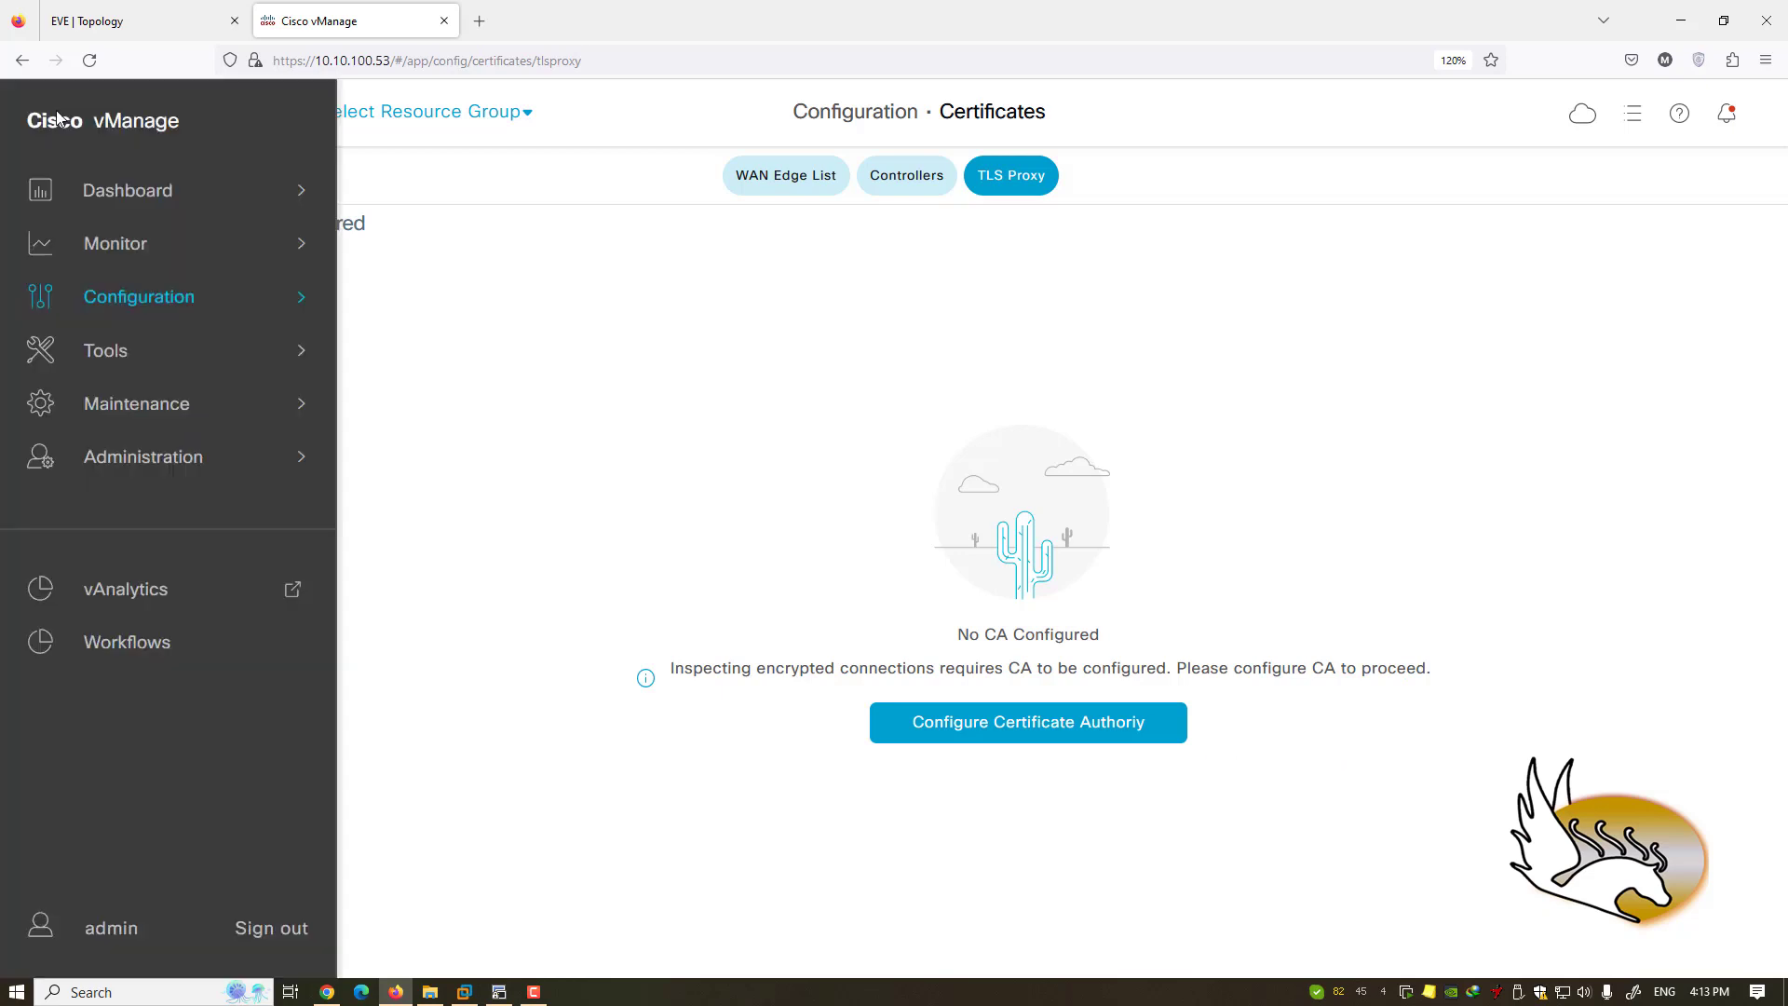
mouse_move(135, 295)
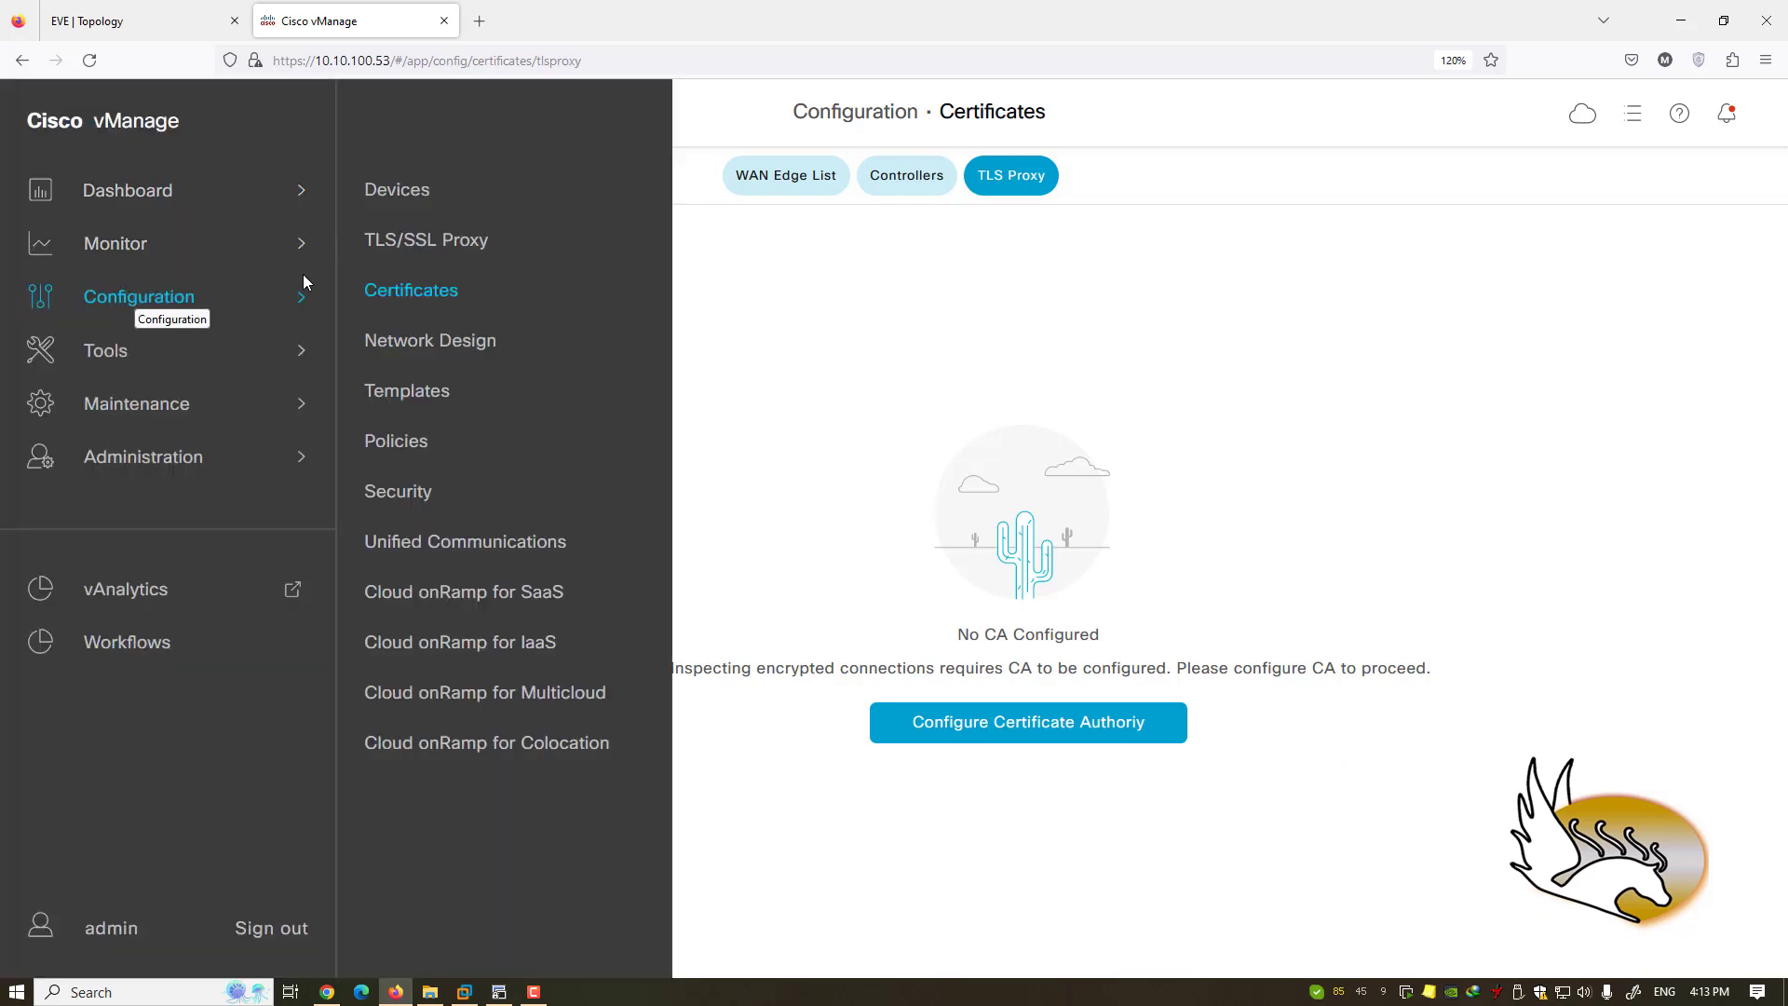
left_click(413, 347)
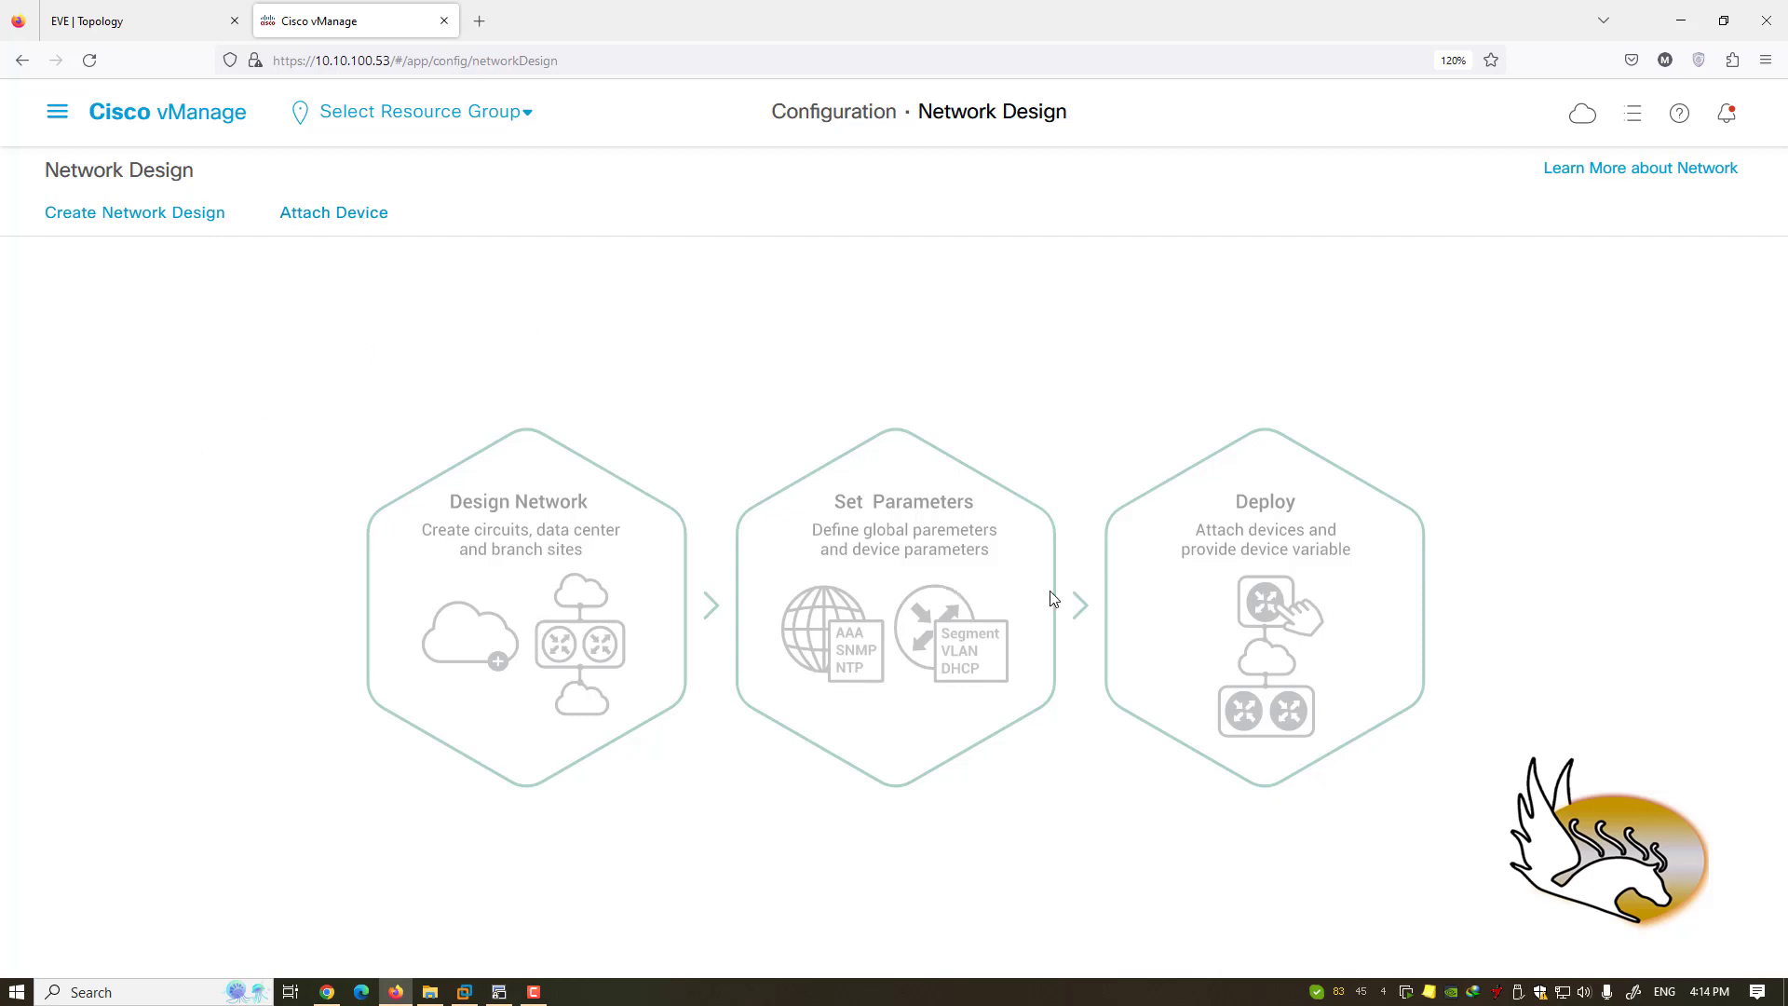
- Start Create Network Design, then open Configuration › Templates listing vSmart_Initial_Template and vEdge_WAN_Edge
left_click(156, 221)
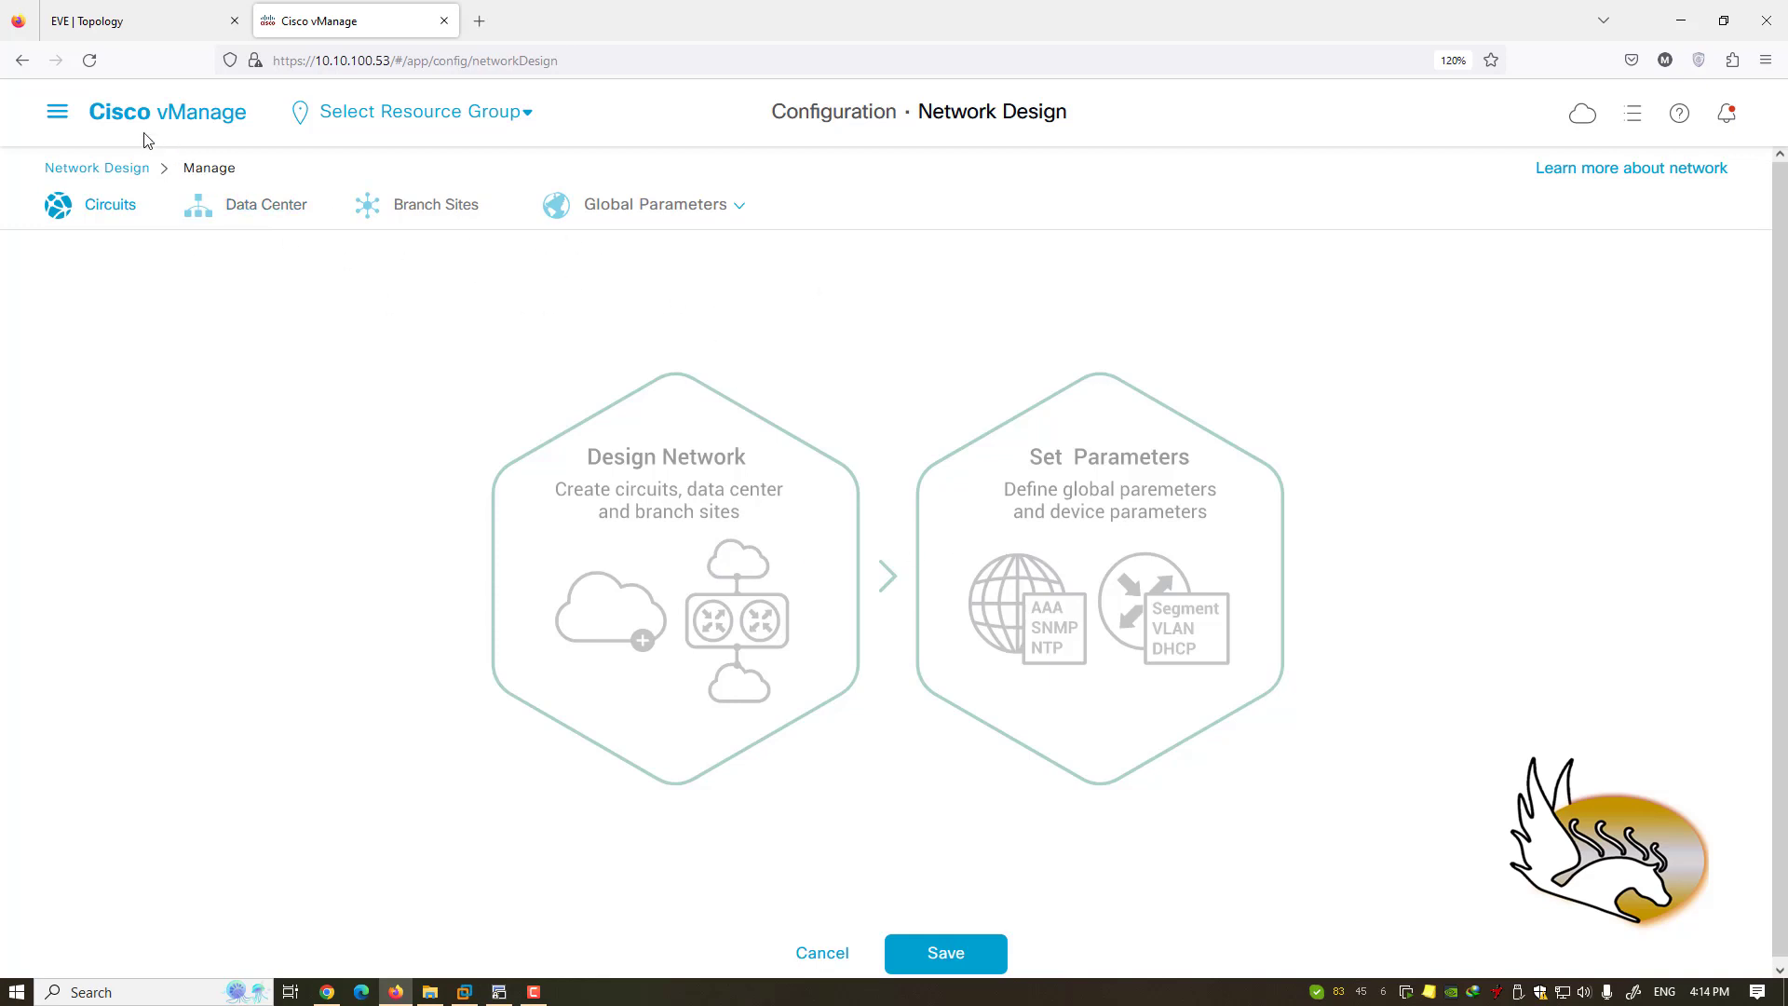
left_click(57, 112)
left_click(128, 296)
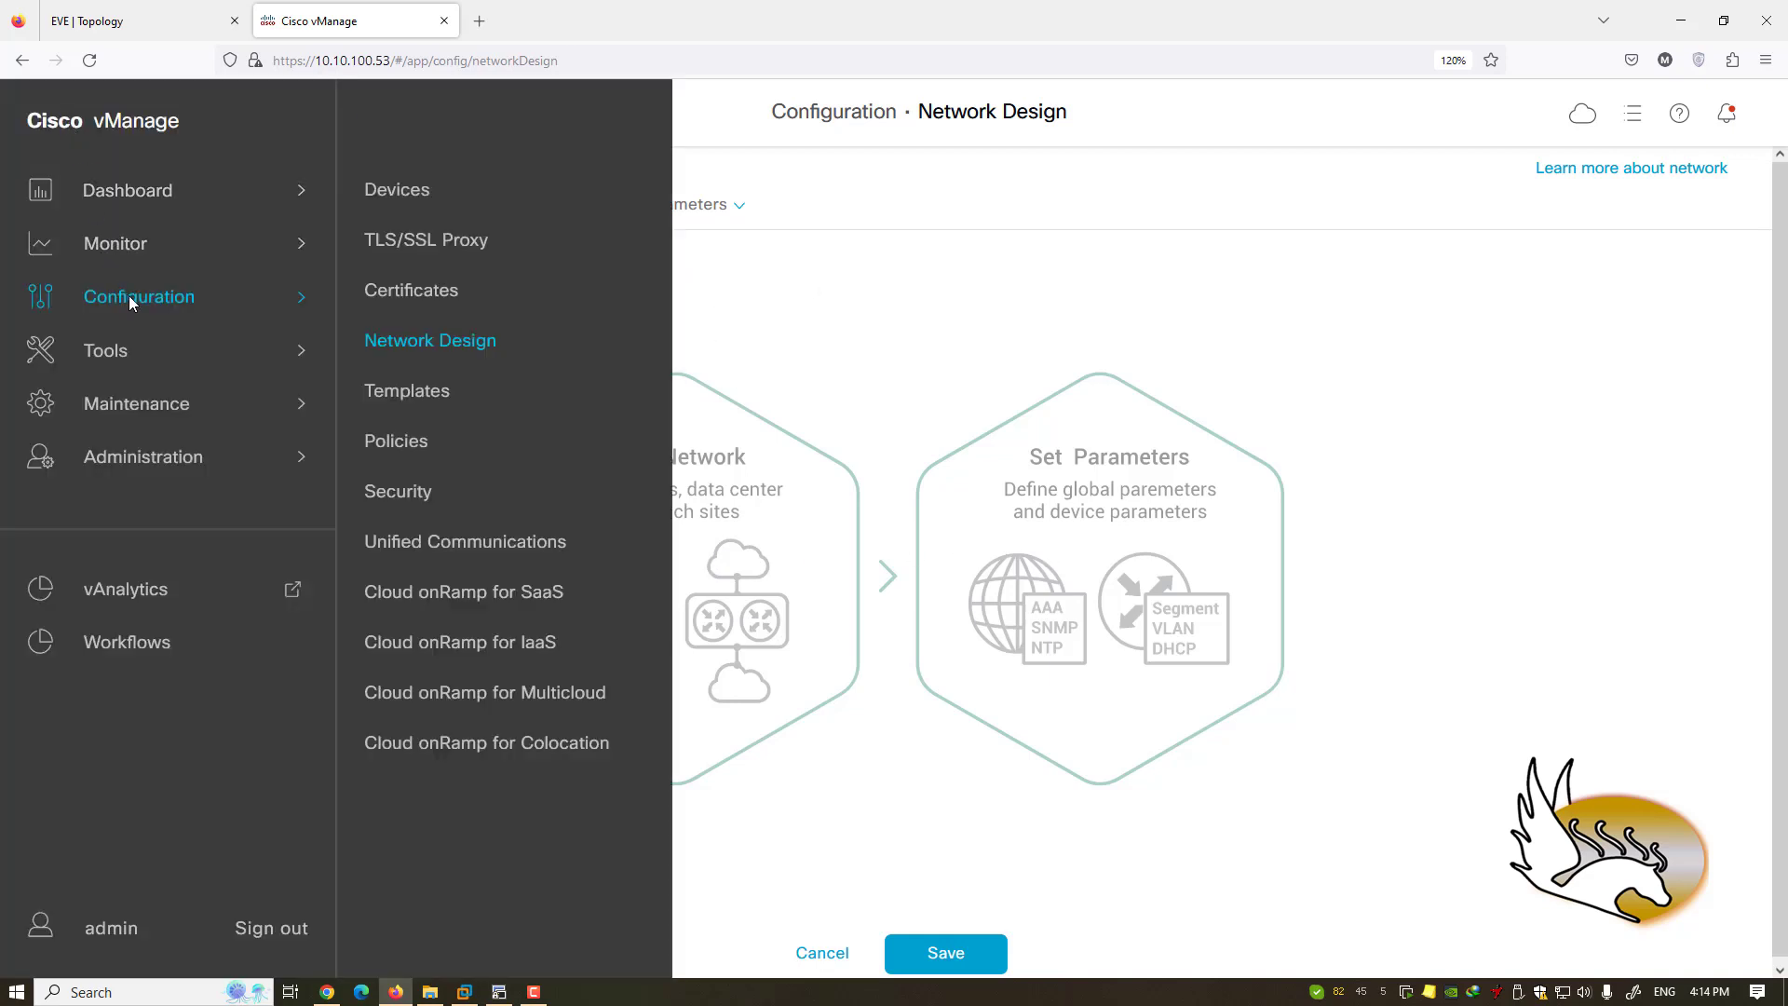
left_click(418, 397)
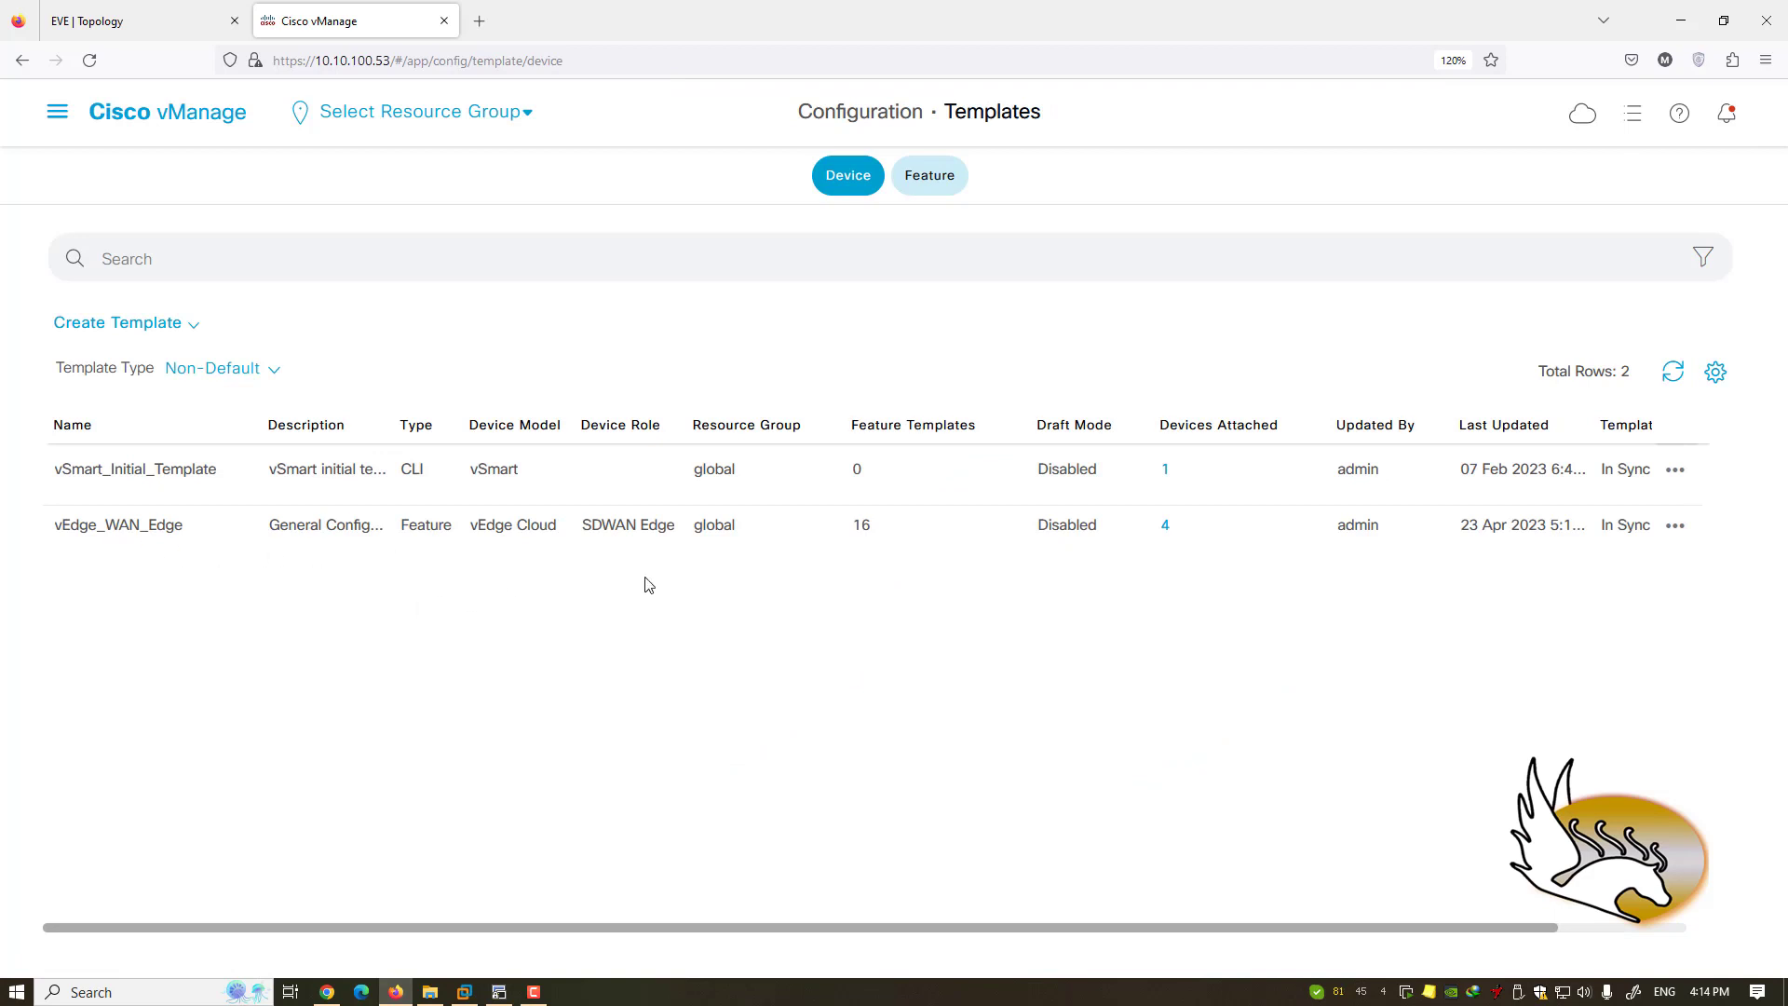
- Highlight the vSmart_Initial_Template name, then switch to the EVE-NG SD-WAN-001 topology tab
double_click(139, 477)
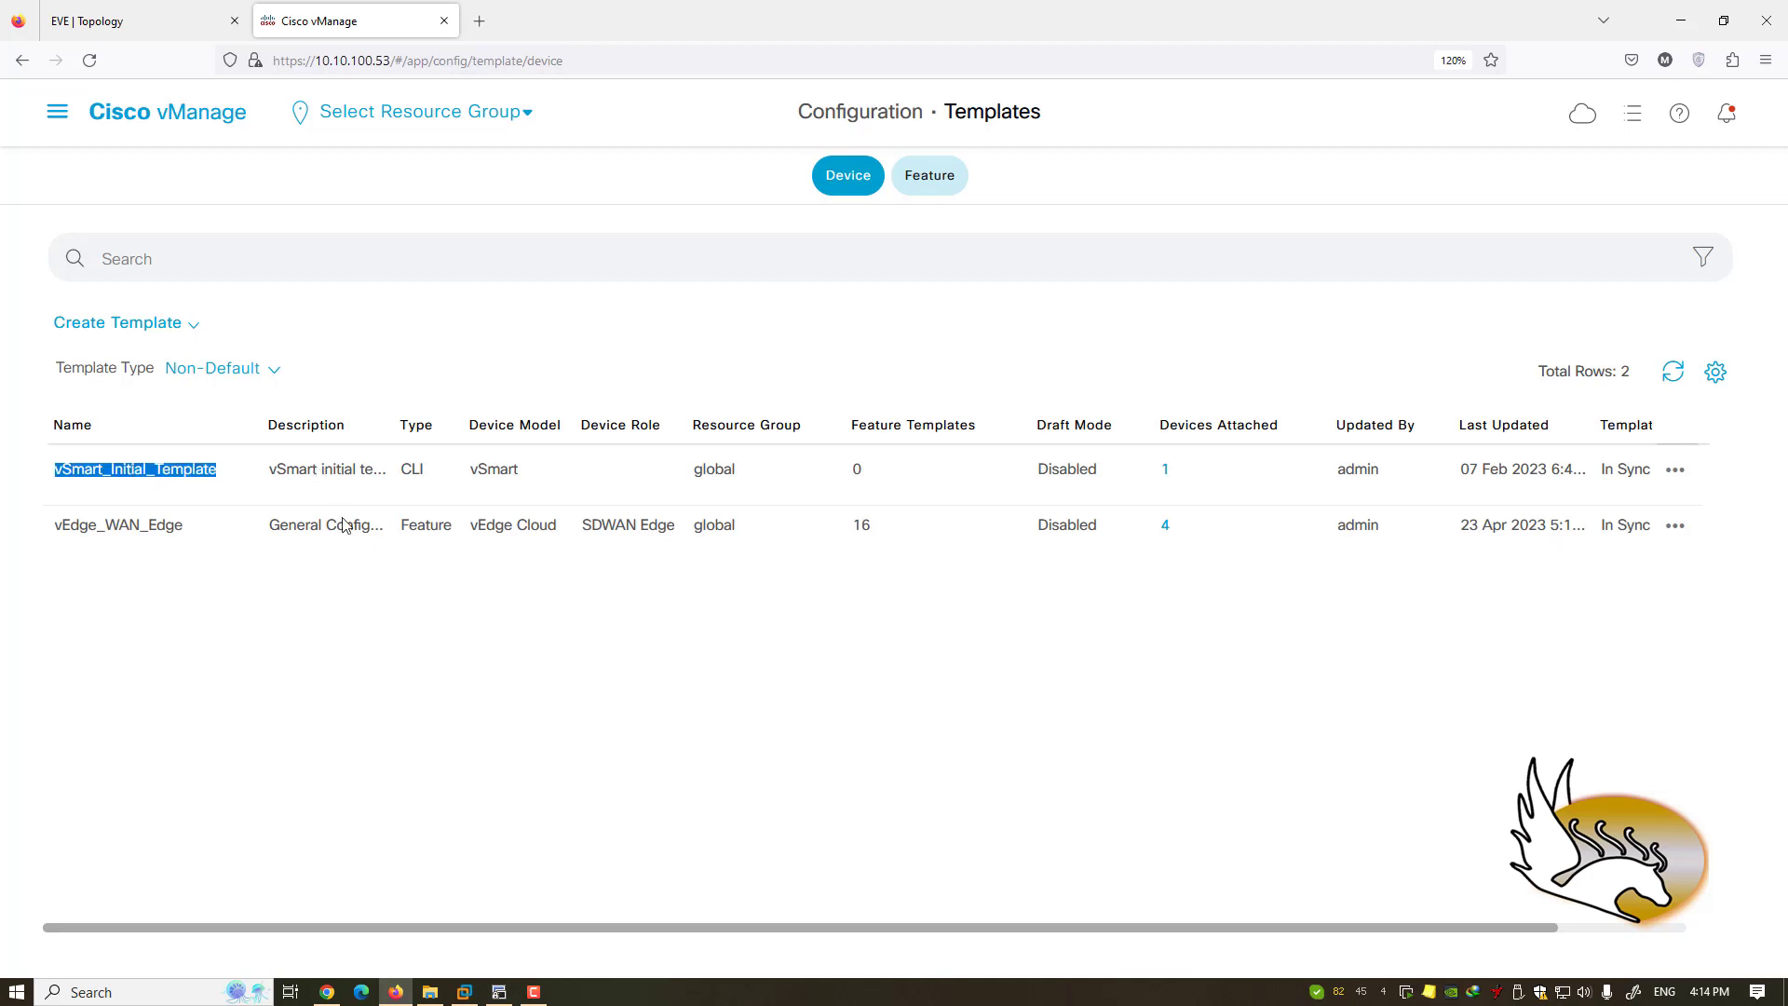
left_click(271, 553)
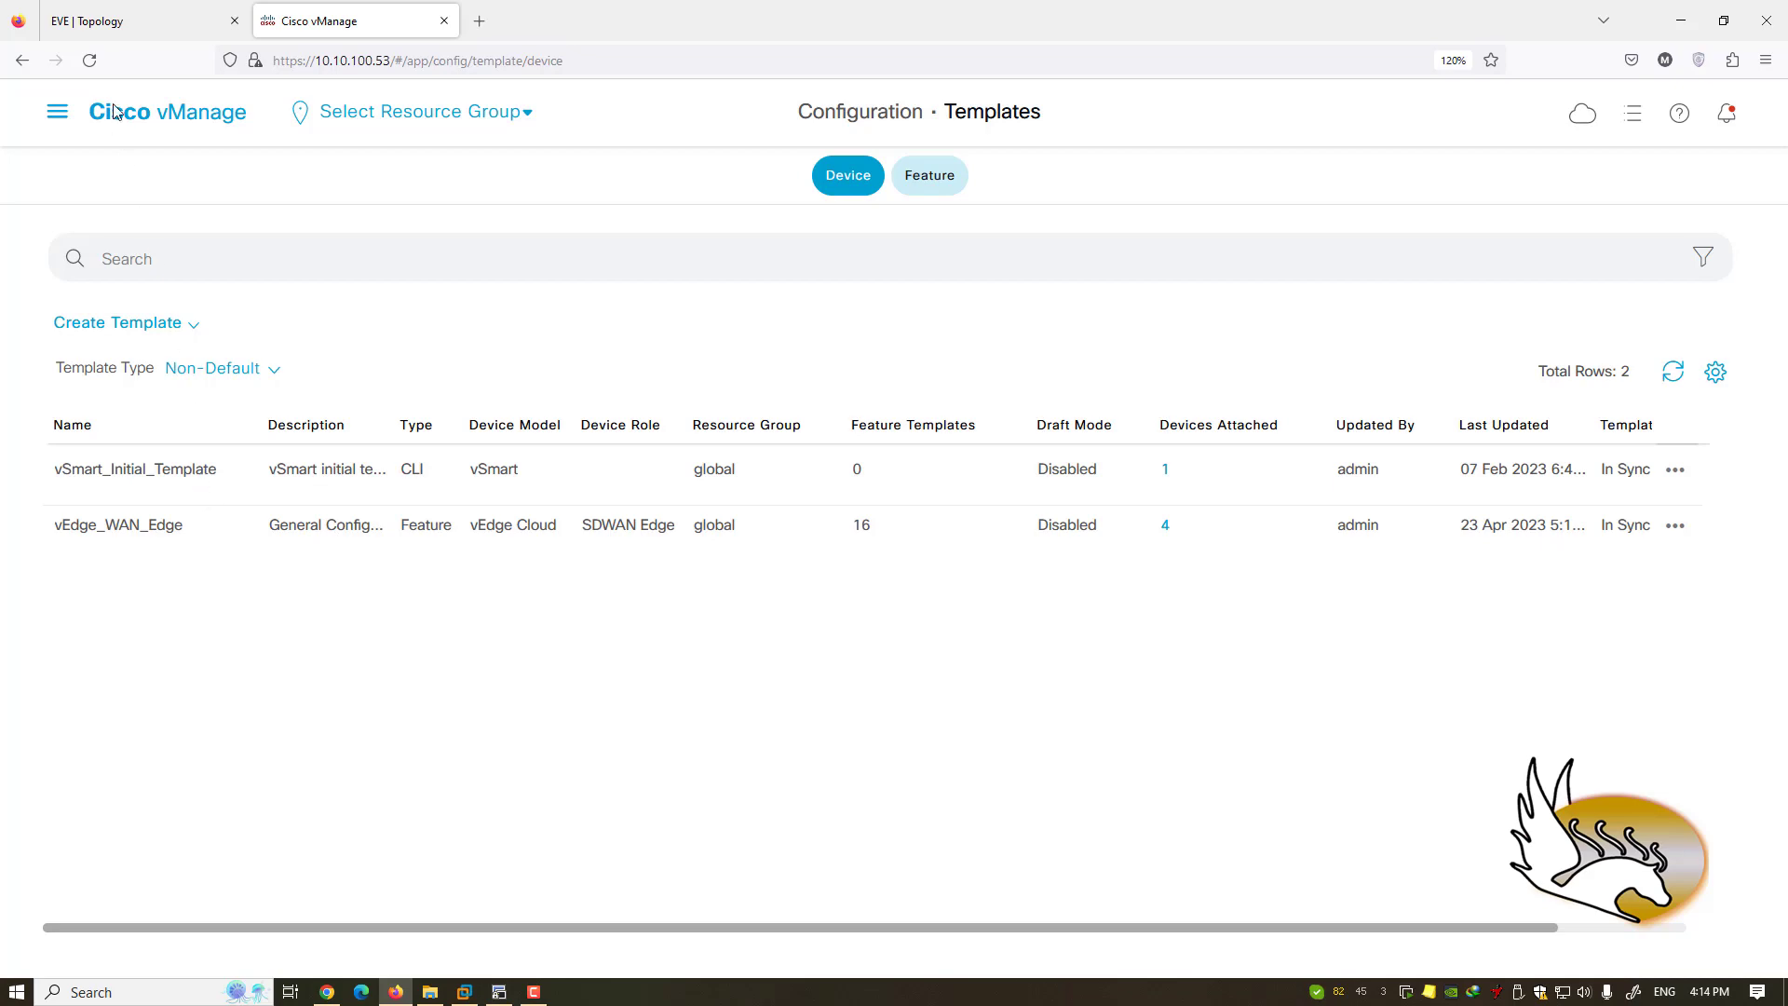
left_click(108, 34)
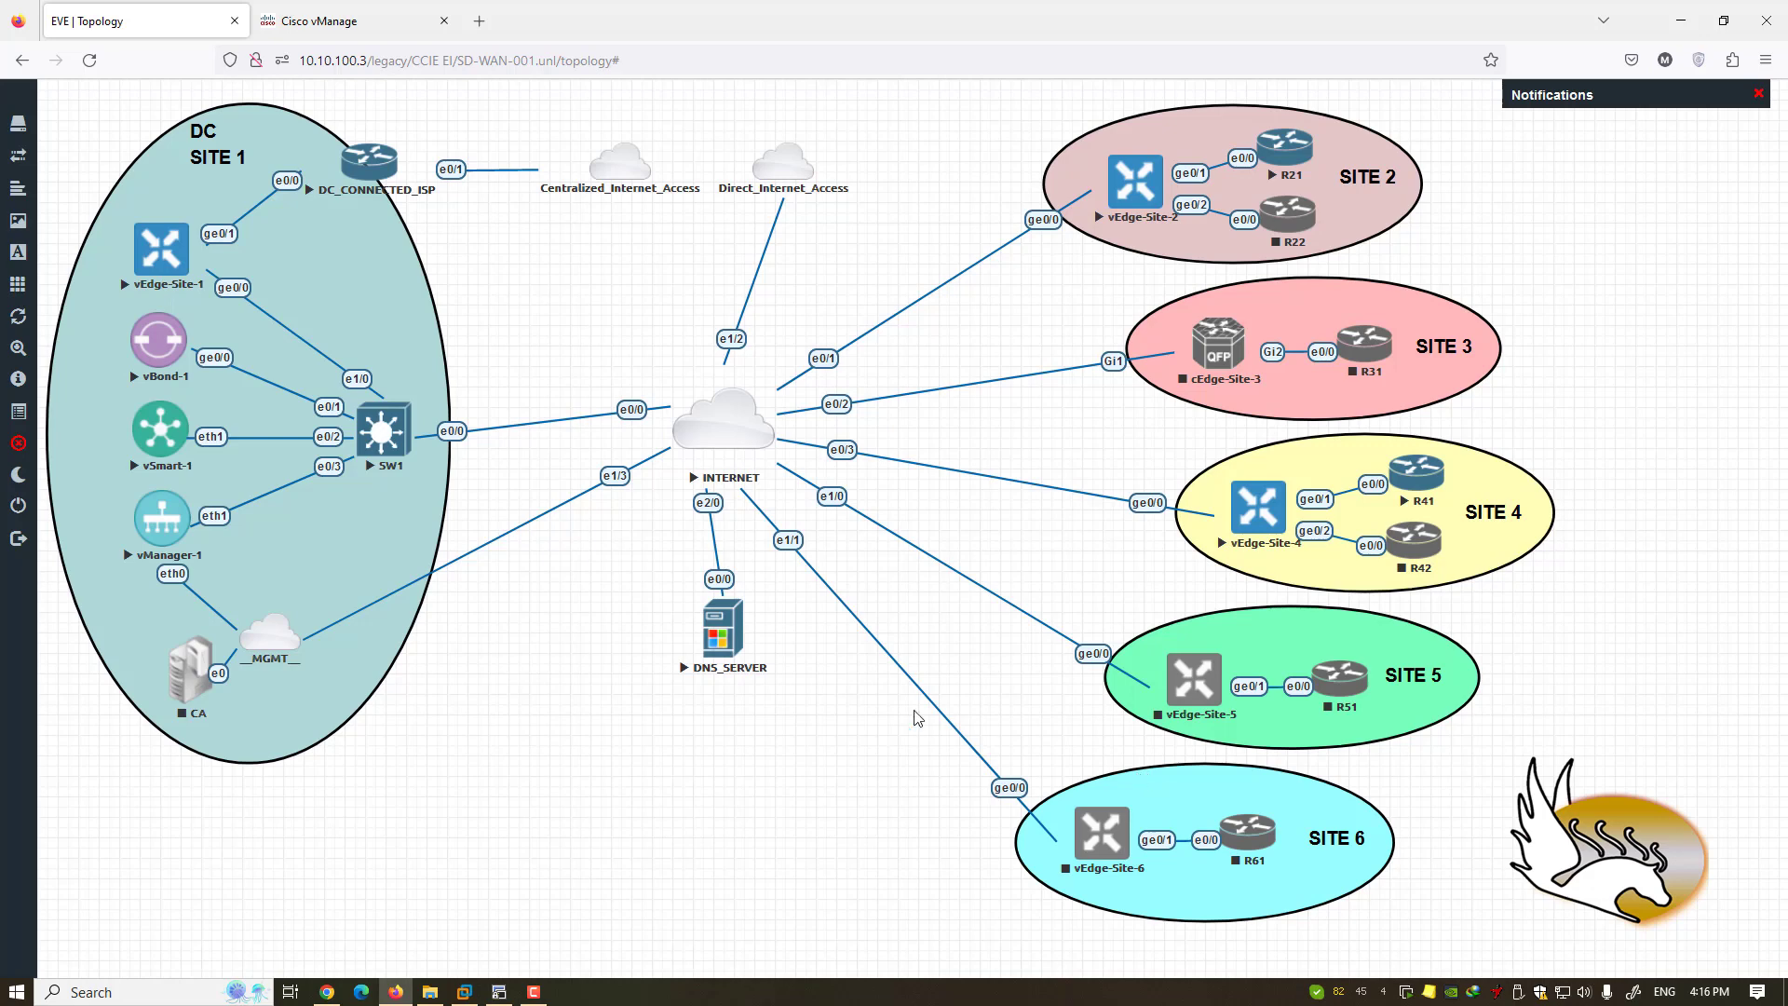
- Bring up the vManage device templates listing vSmart_Initial_Template and vEdge_WAN_Edge
left_click(357, 37)
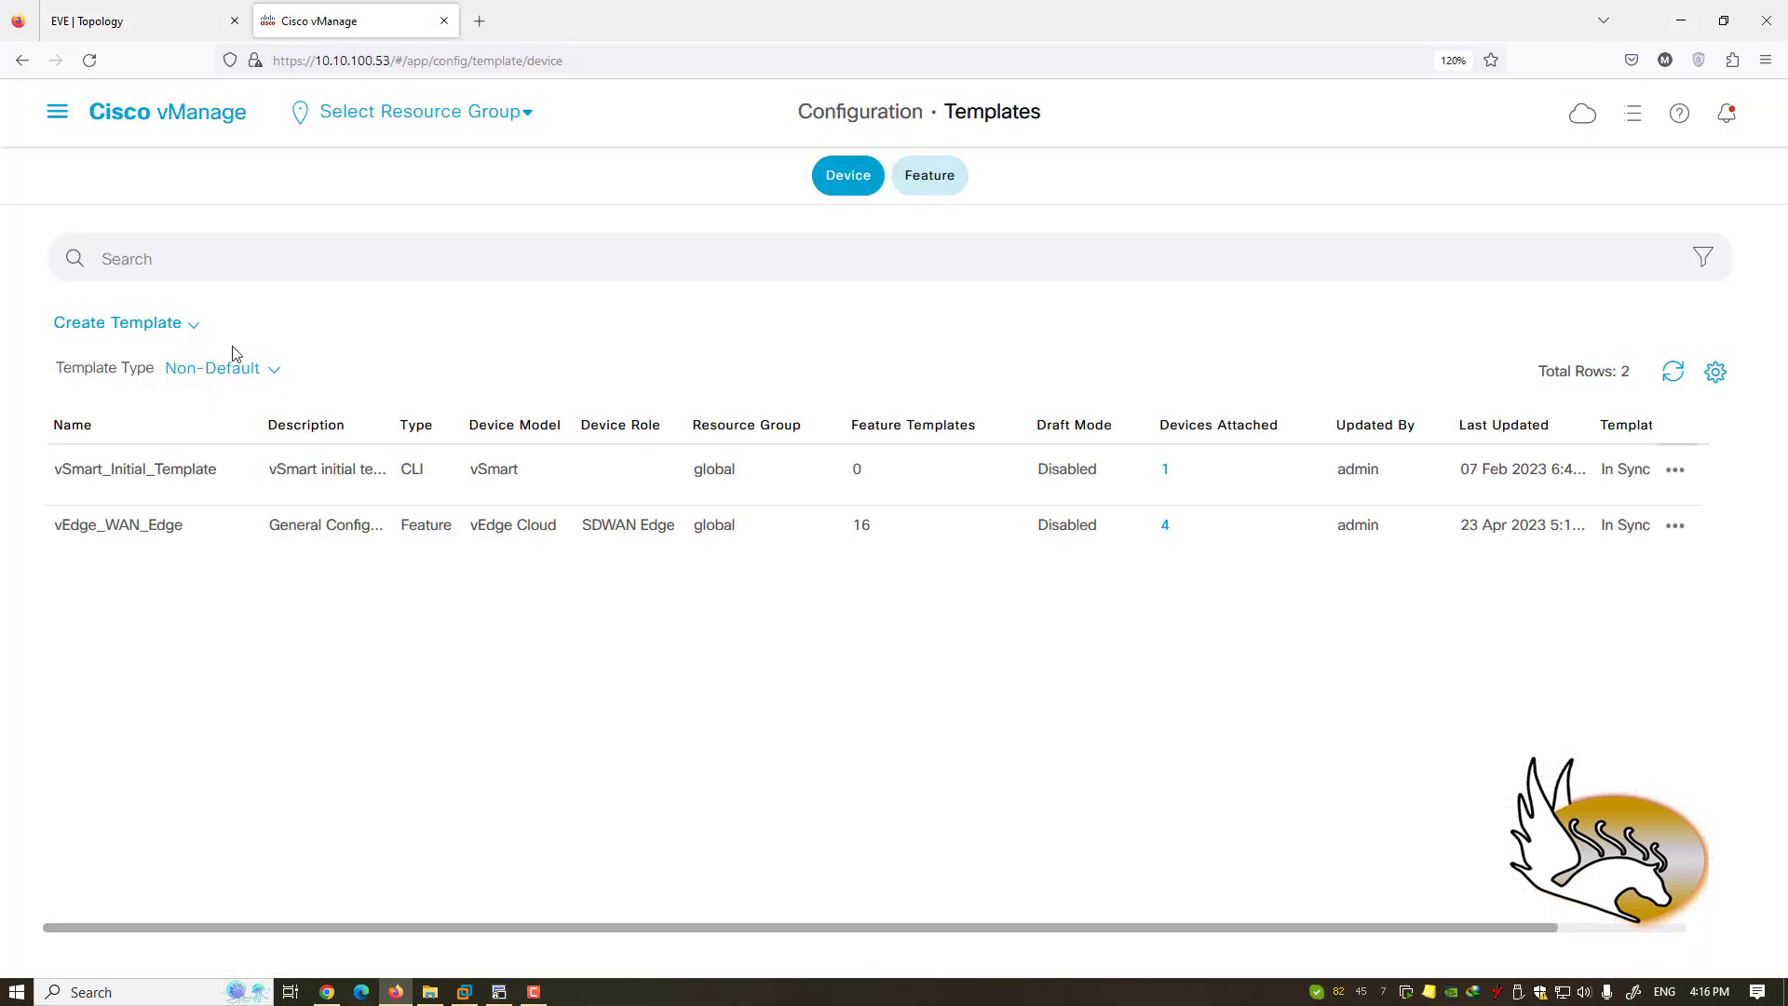
- In Feature templates, widen Name and highlight NTP_SERVER, VPN_0_General_Config, VPN_1, INTERFACE_GE_0_1, OSPF_1_ON_SITES
left_click(930, 183)
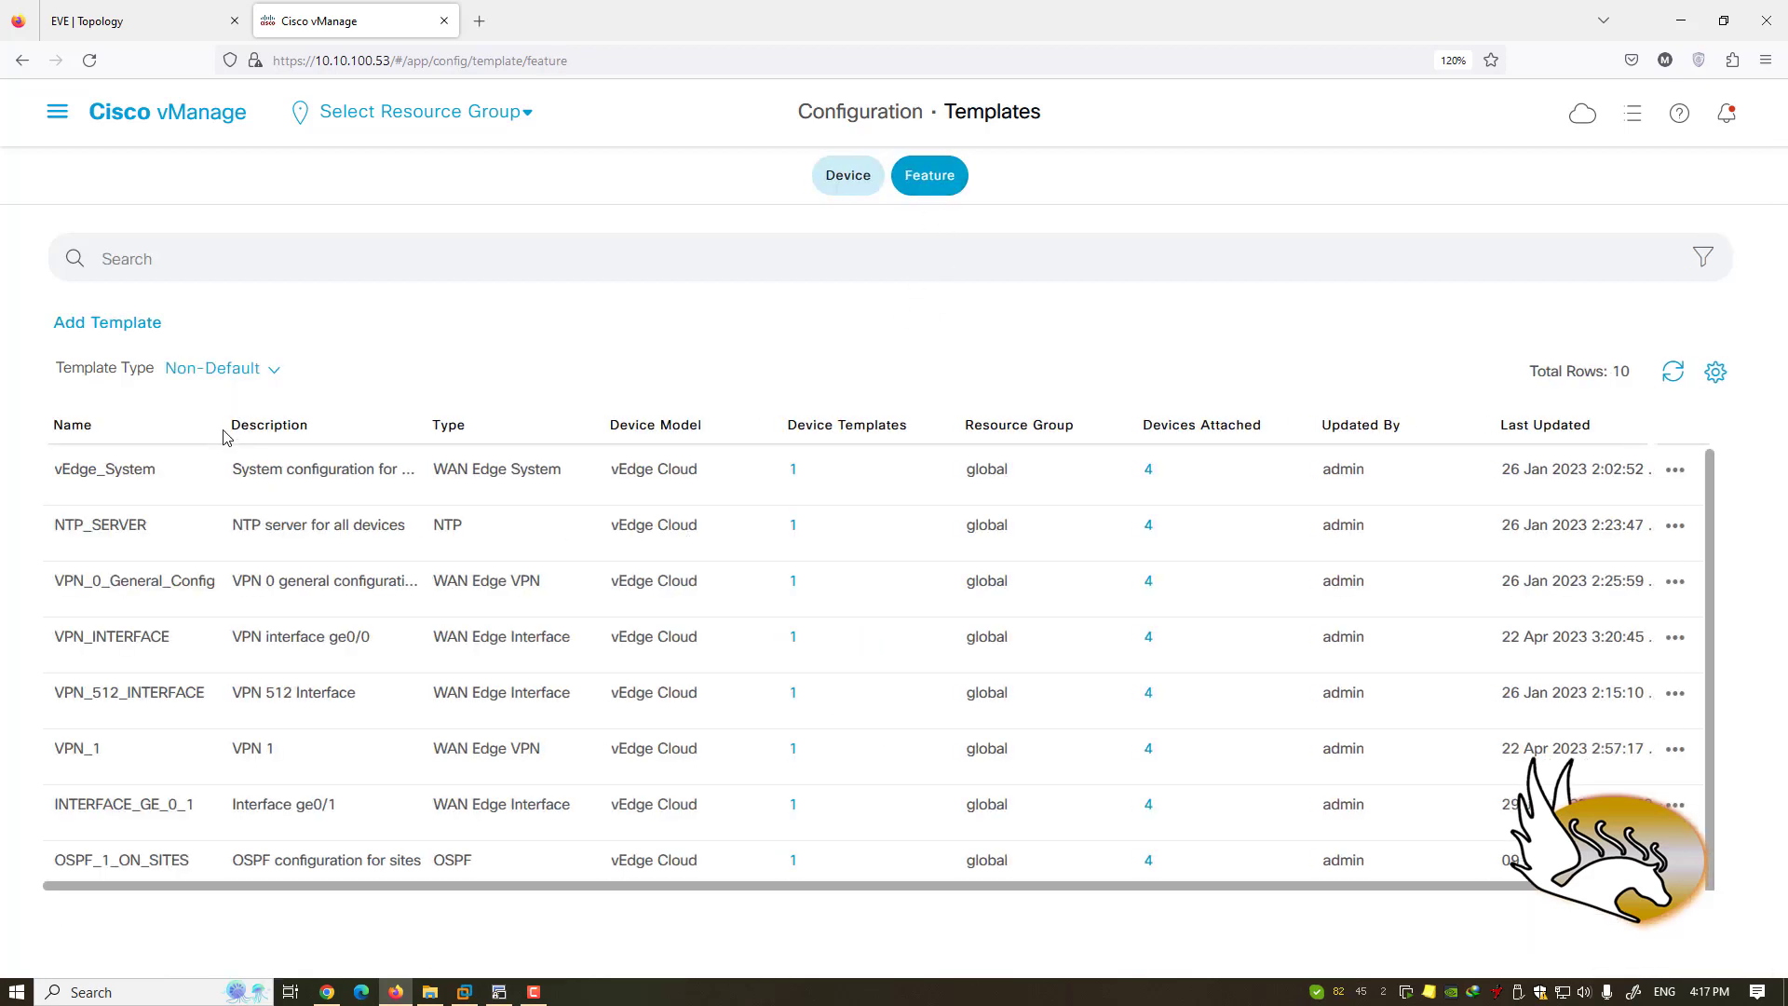
left_click_drag(257, 439, 335, 447)
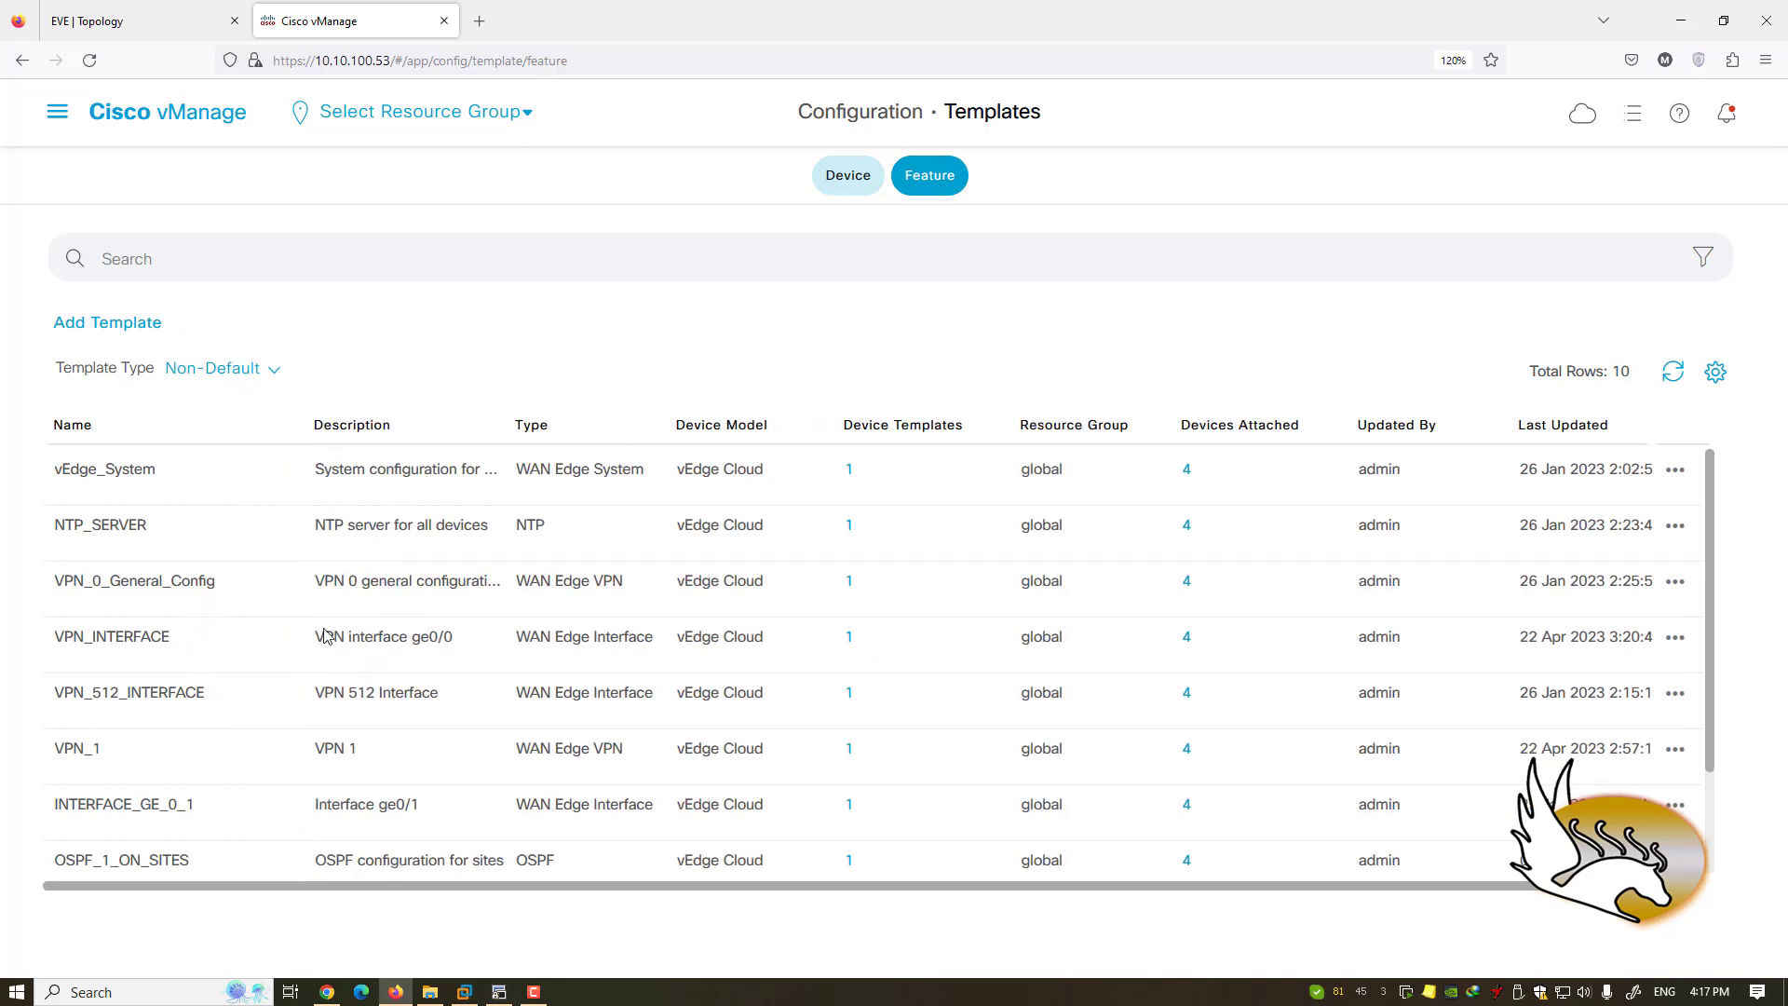
left_click_drag(152, 524, 54, 527)
left_click_drag(214, 596, 51, 597)
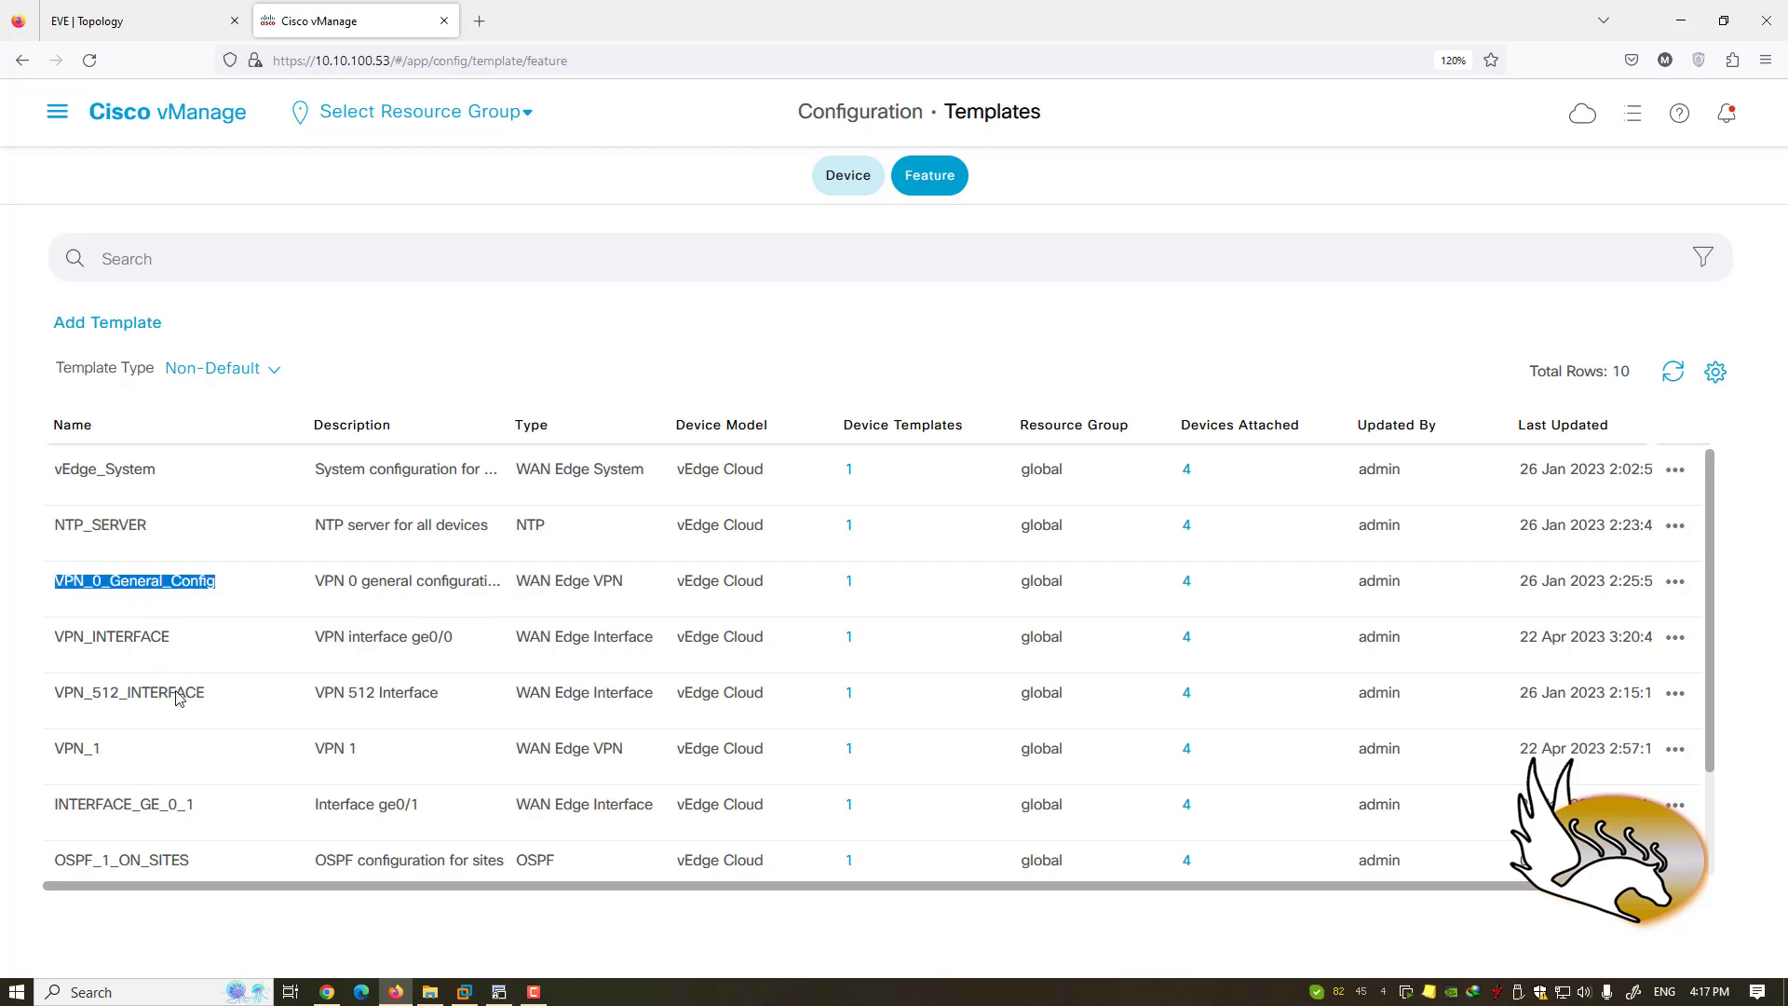
left_click_drag(105, 754, 42, 756)
scroll(182, 777, "down", 2)
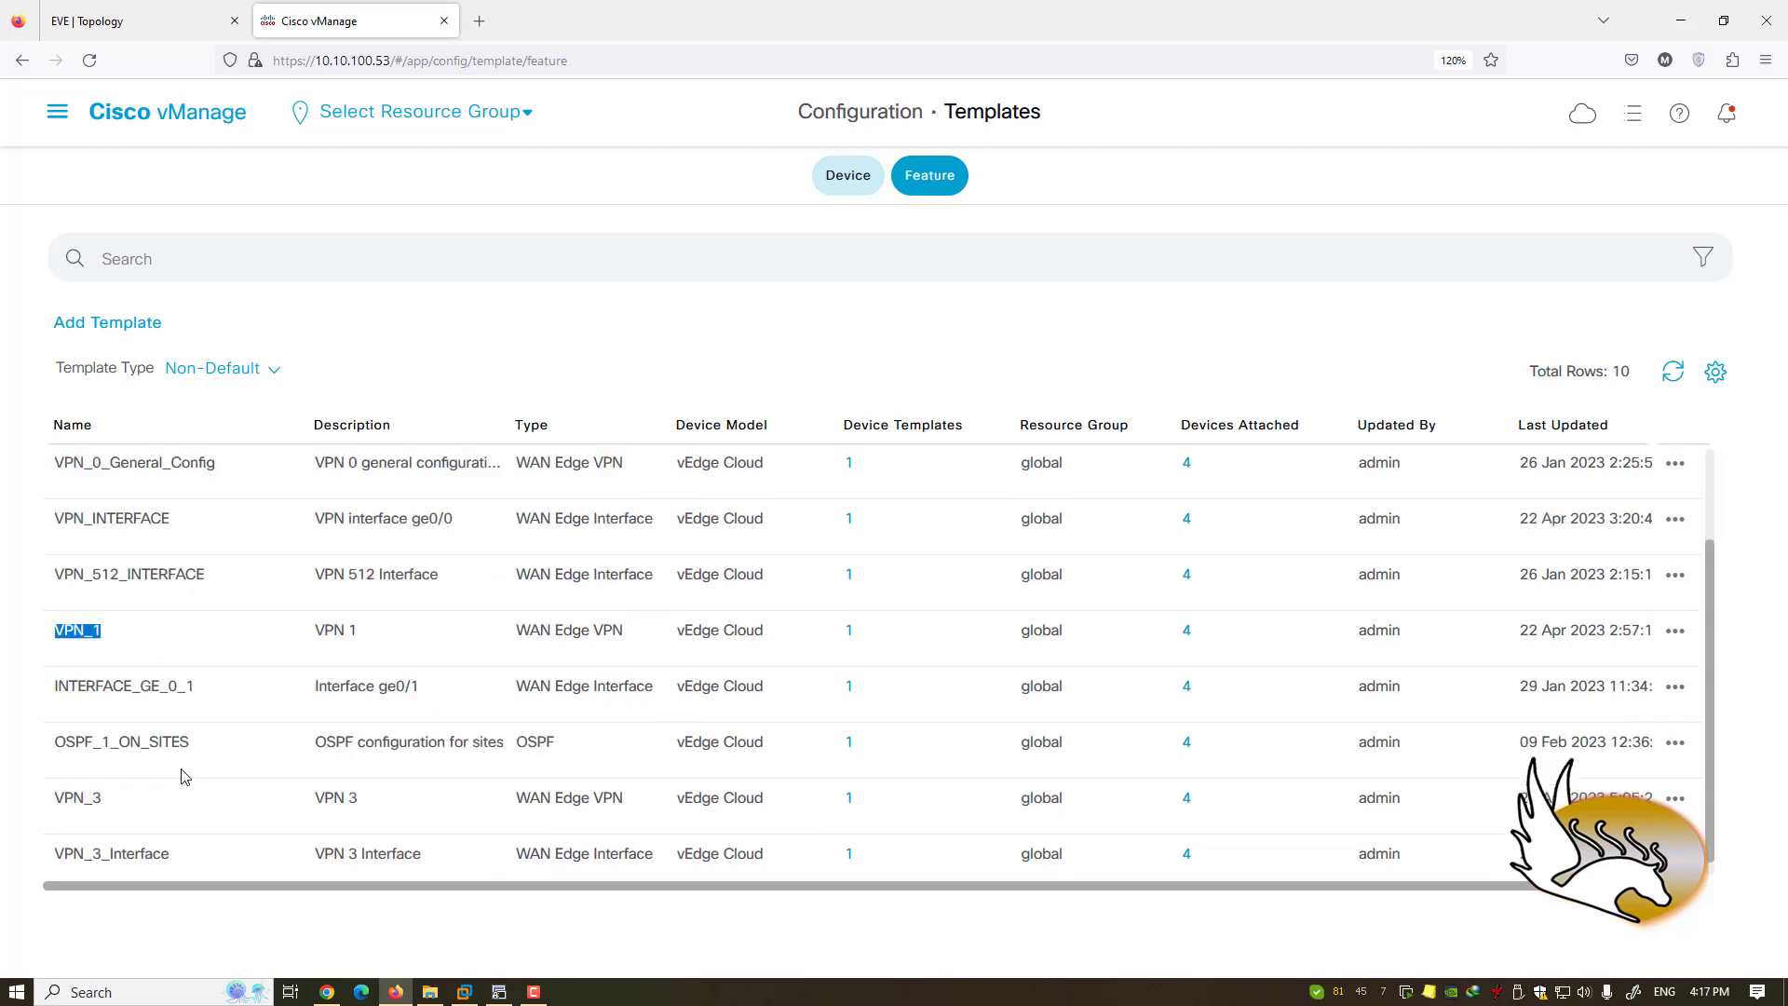
left_click(203, 700)
left_click_drag(191, 689, 42, 698)
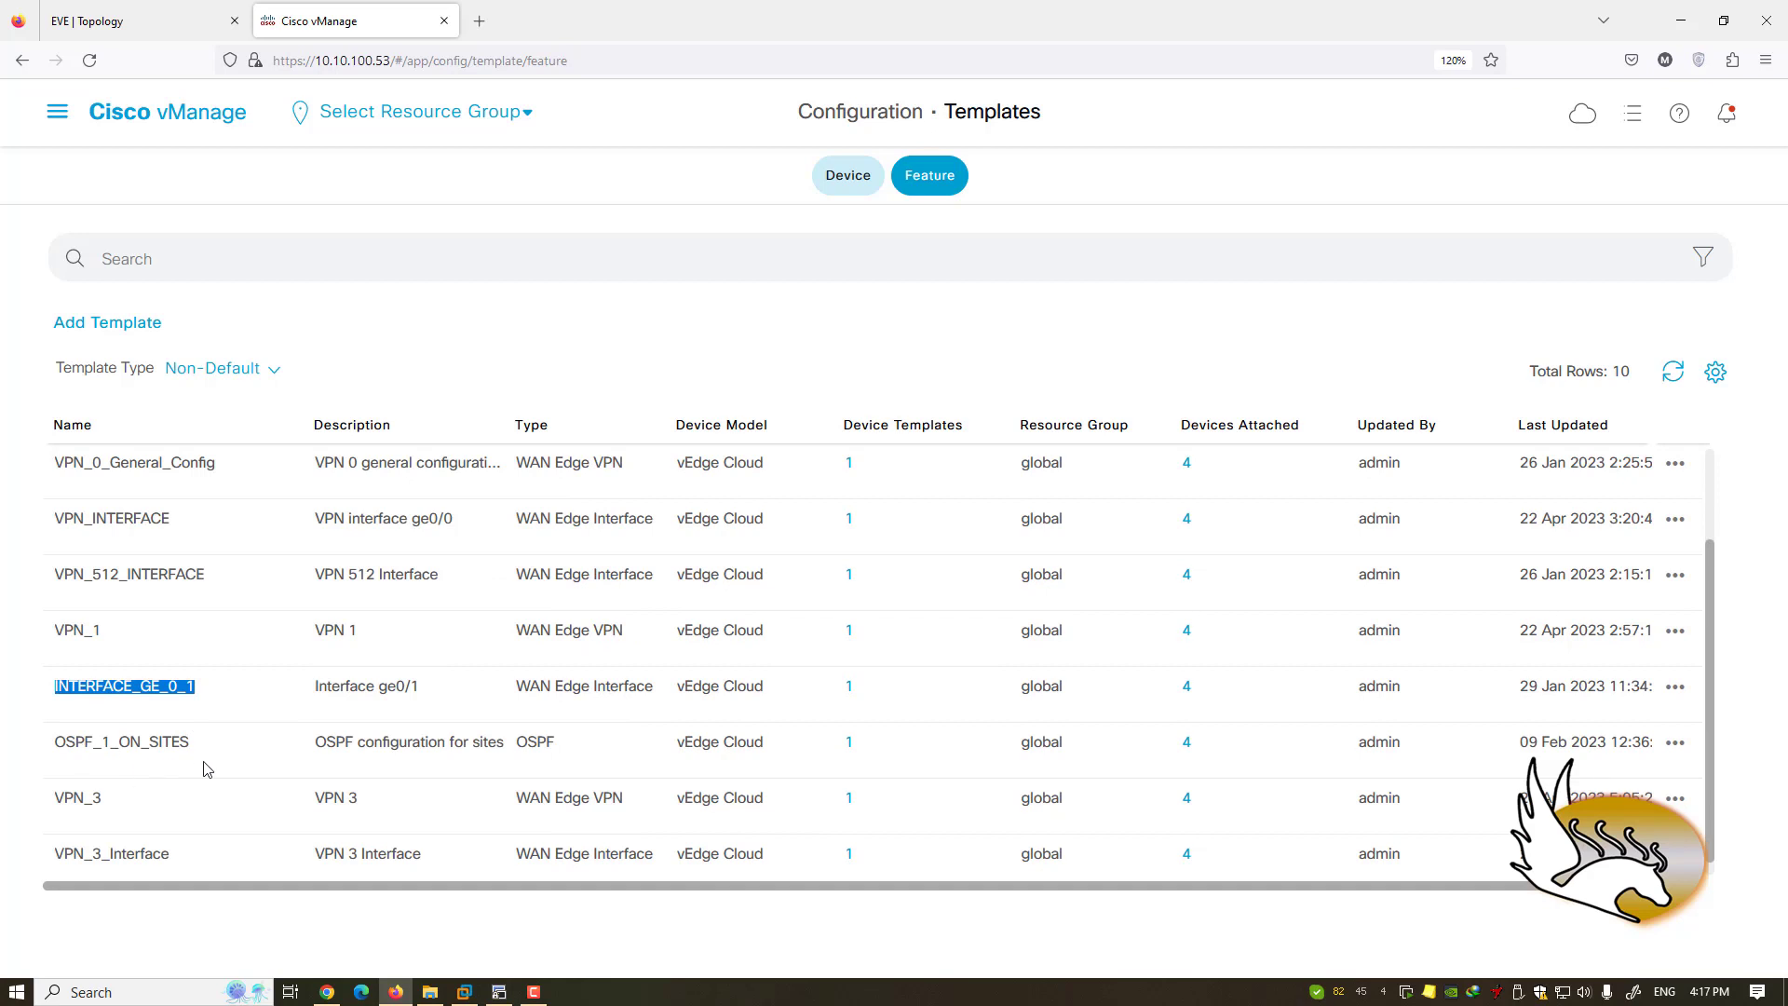
left_click_drag(200, 753, 45, 745)
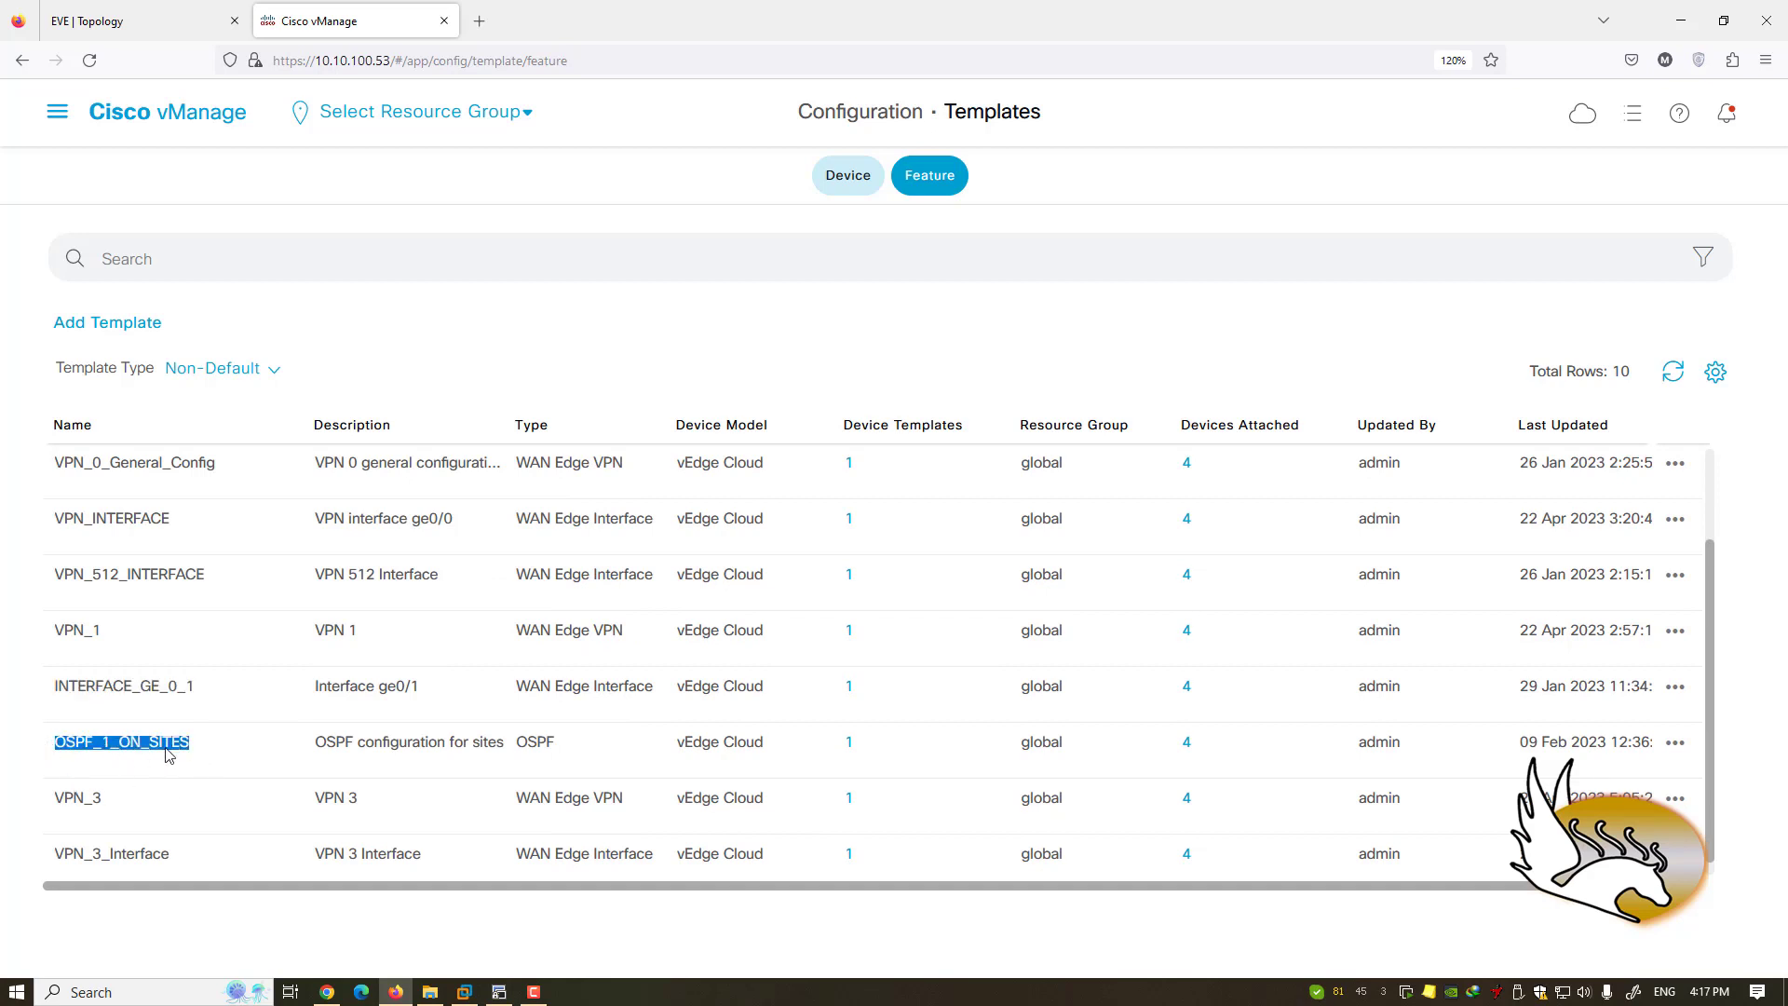
left_click(202, 757)
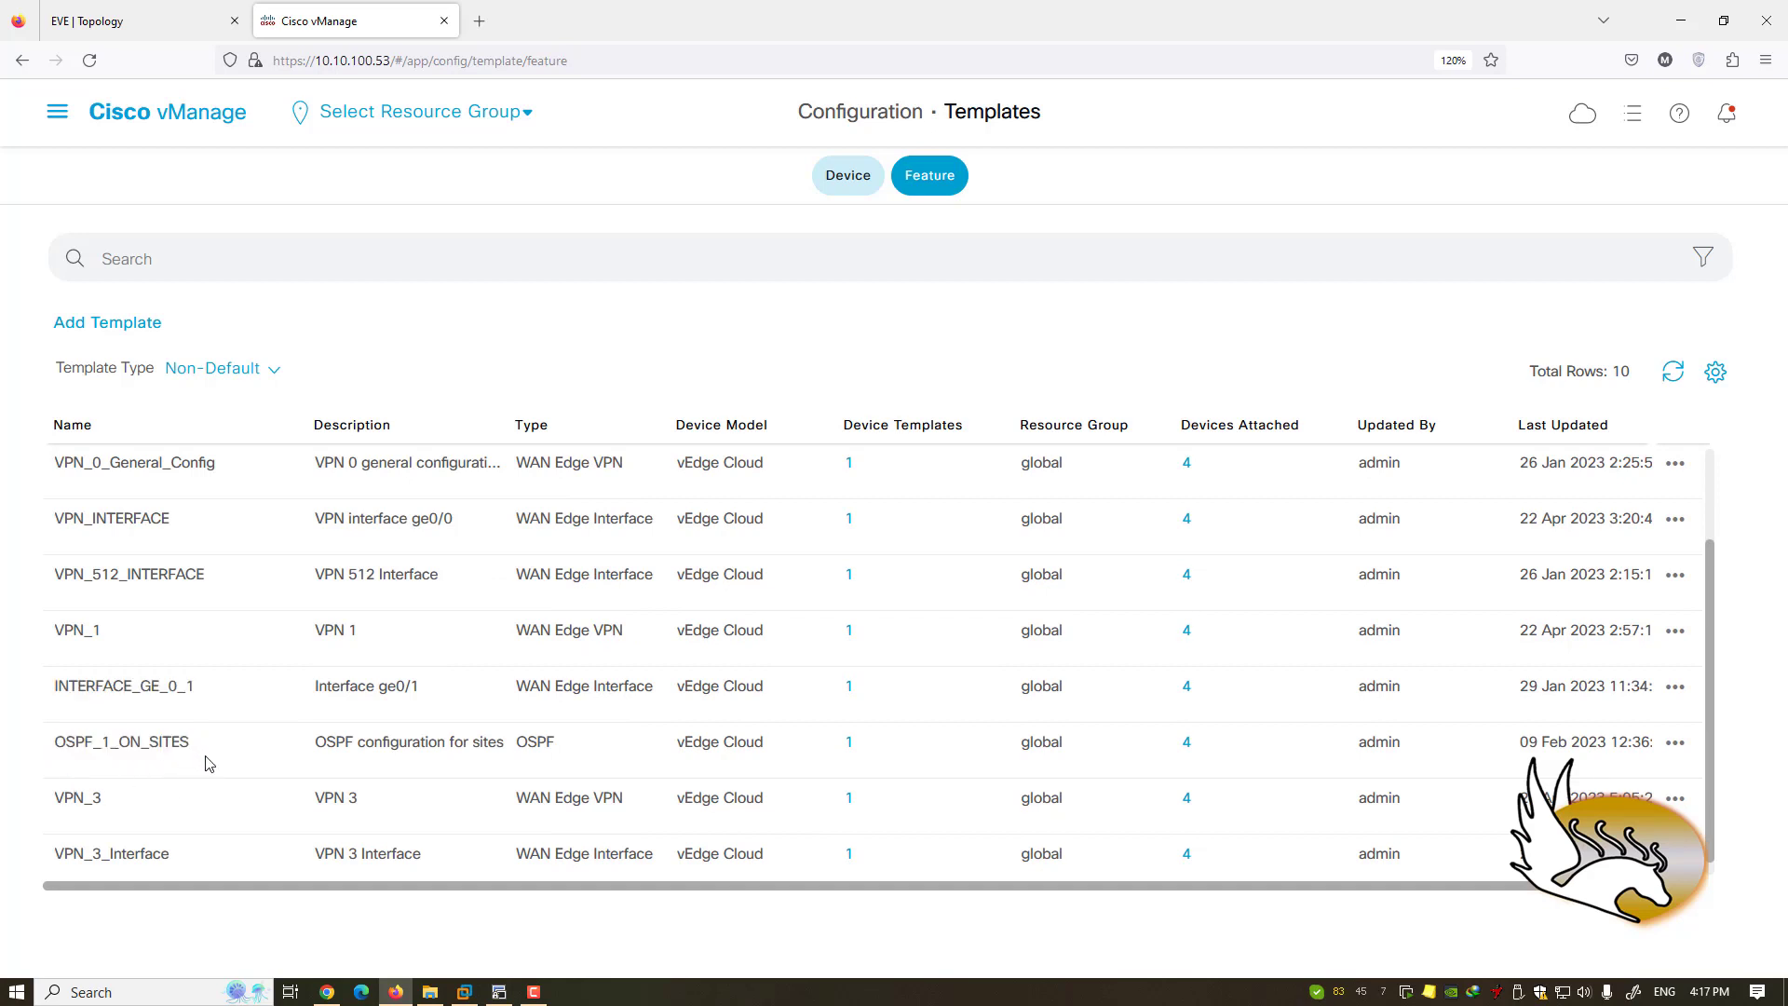
scroll(340, 712, "up", 2)
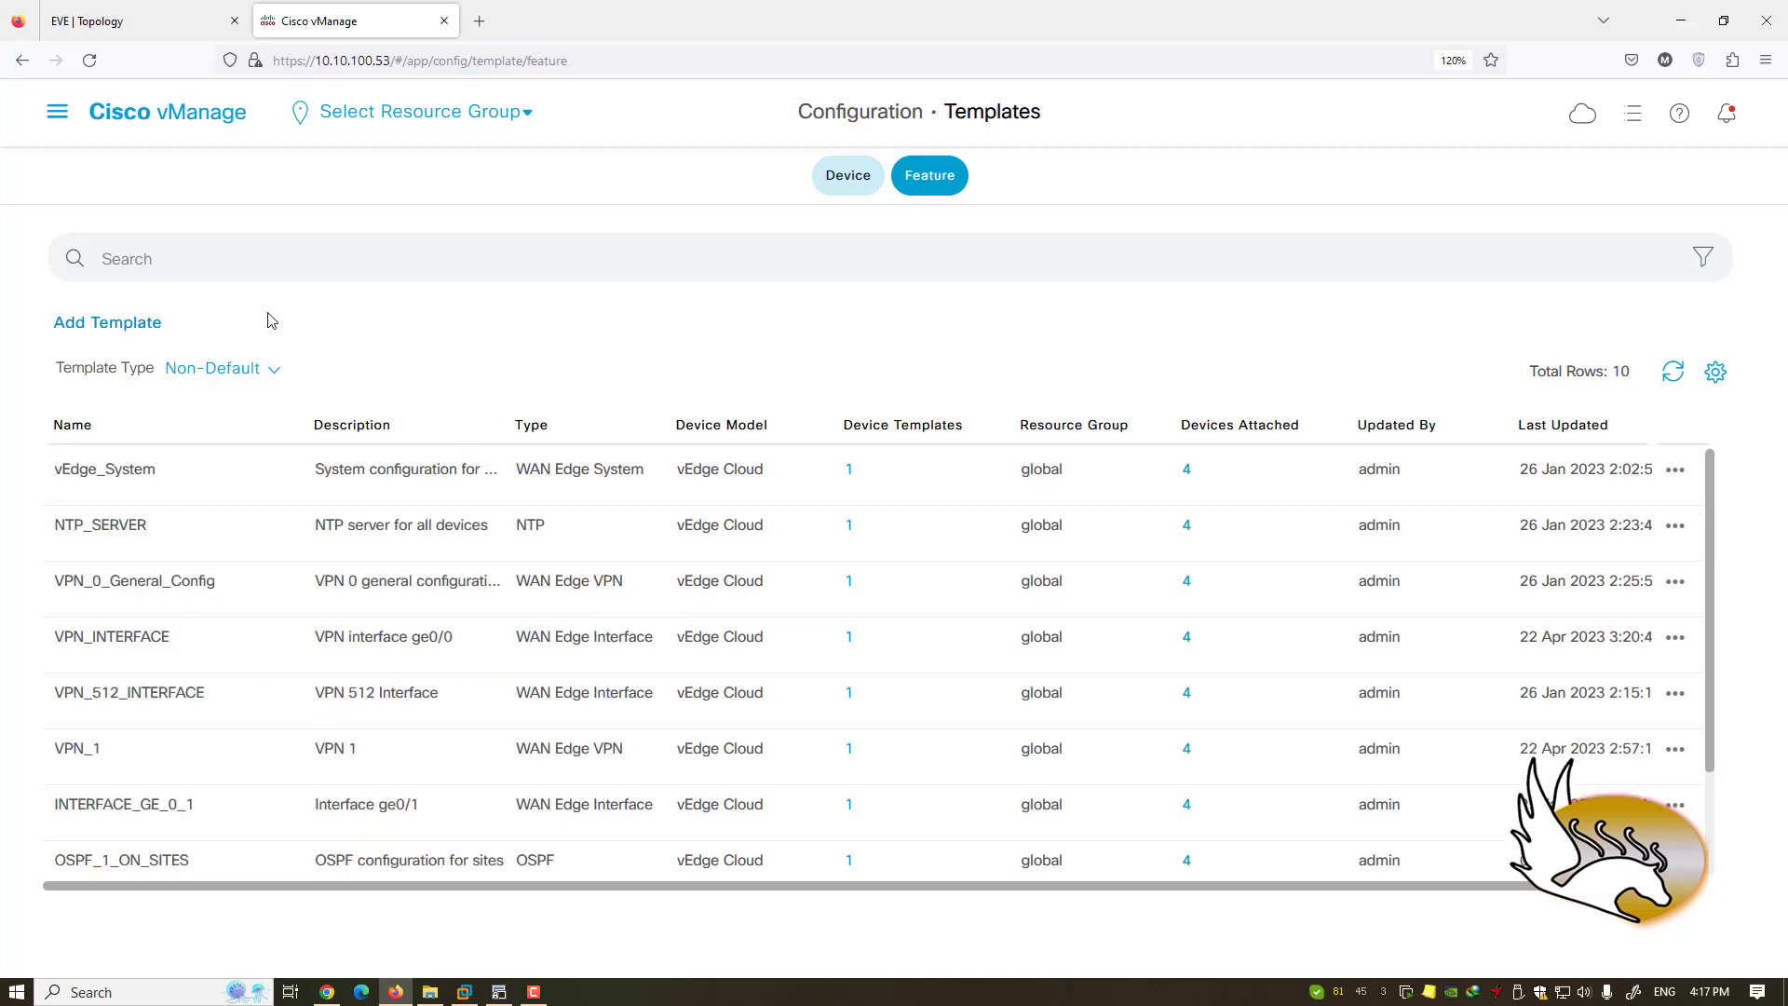
- Back in Device templates, highlight vEdge_WAN_Edge and widen the Description column
left_click(821, 193)
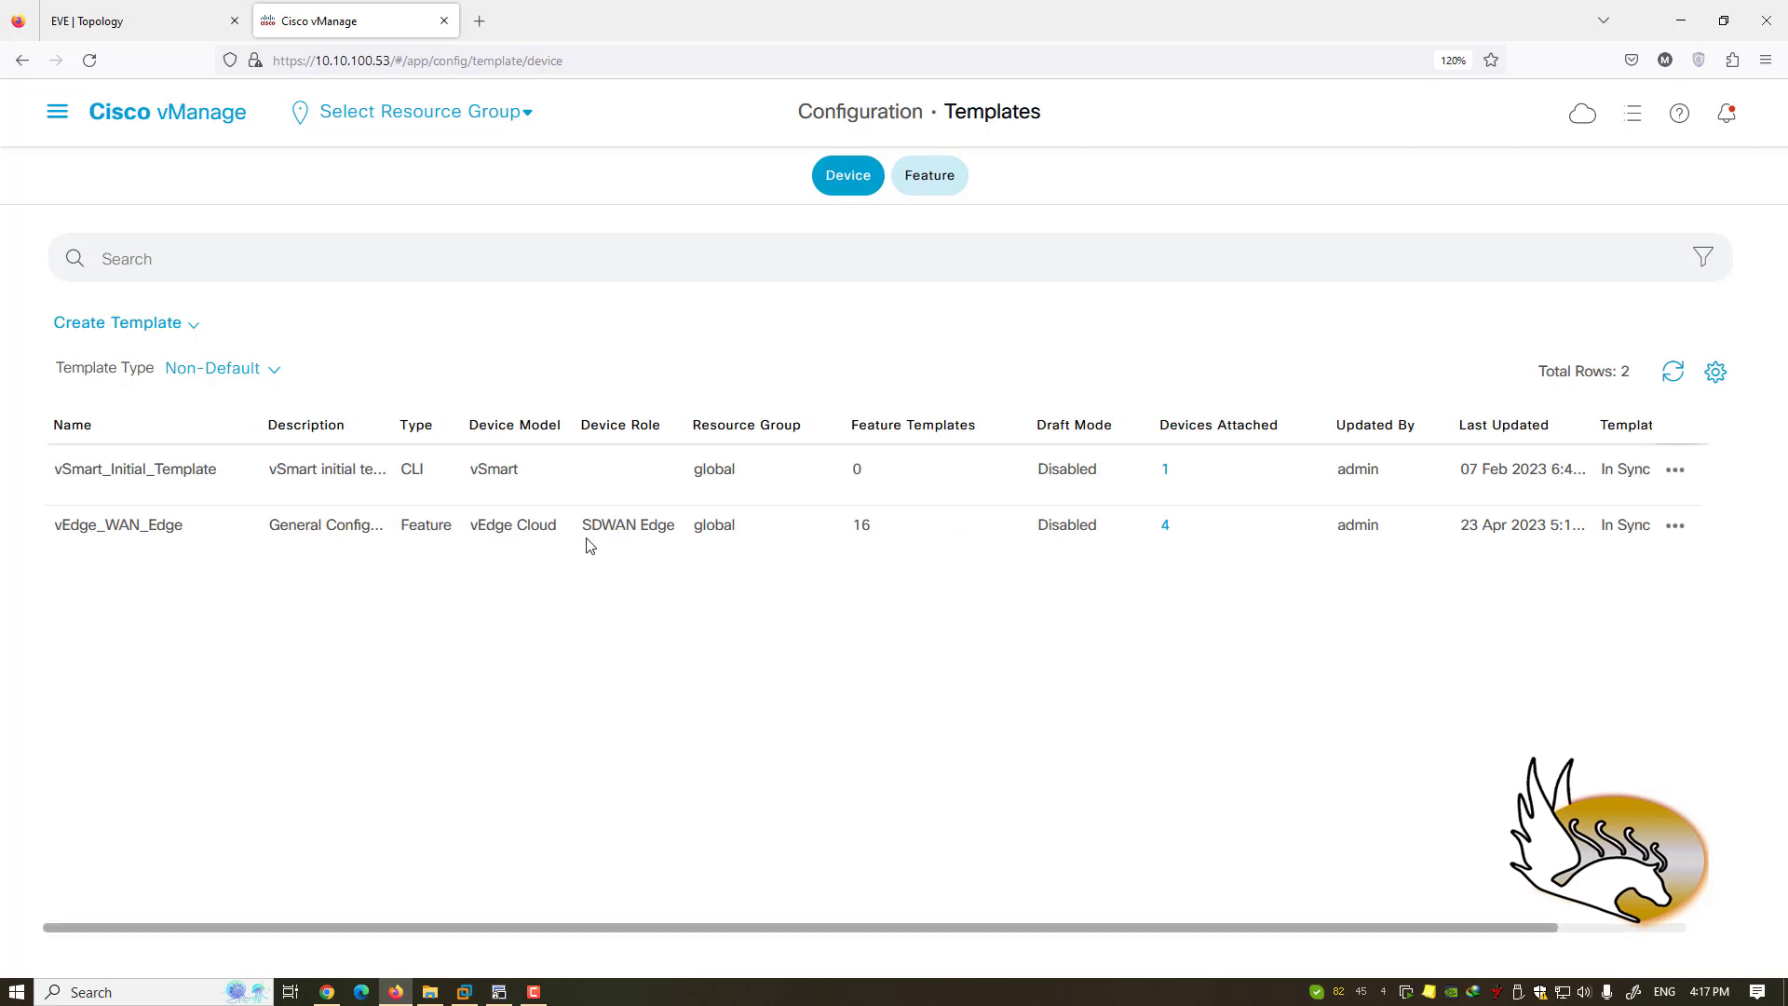
left_click_drag(54, 528, 387, 530)
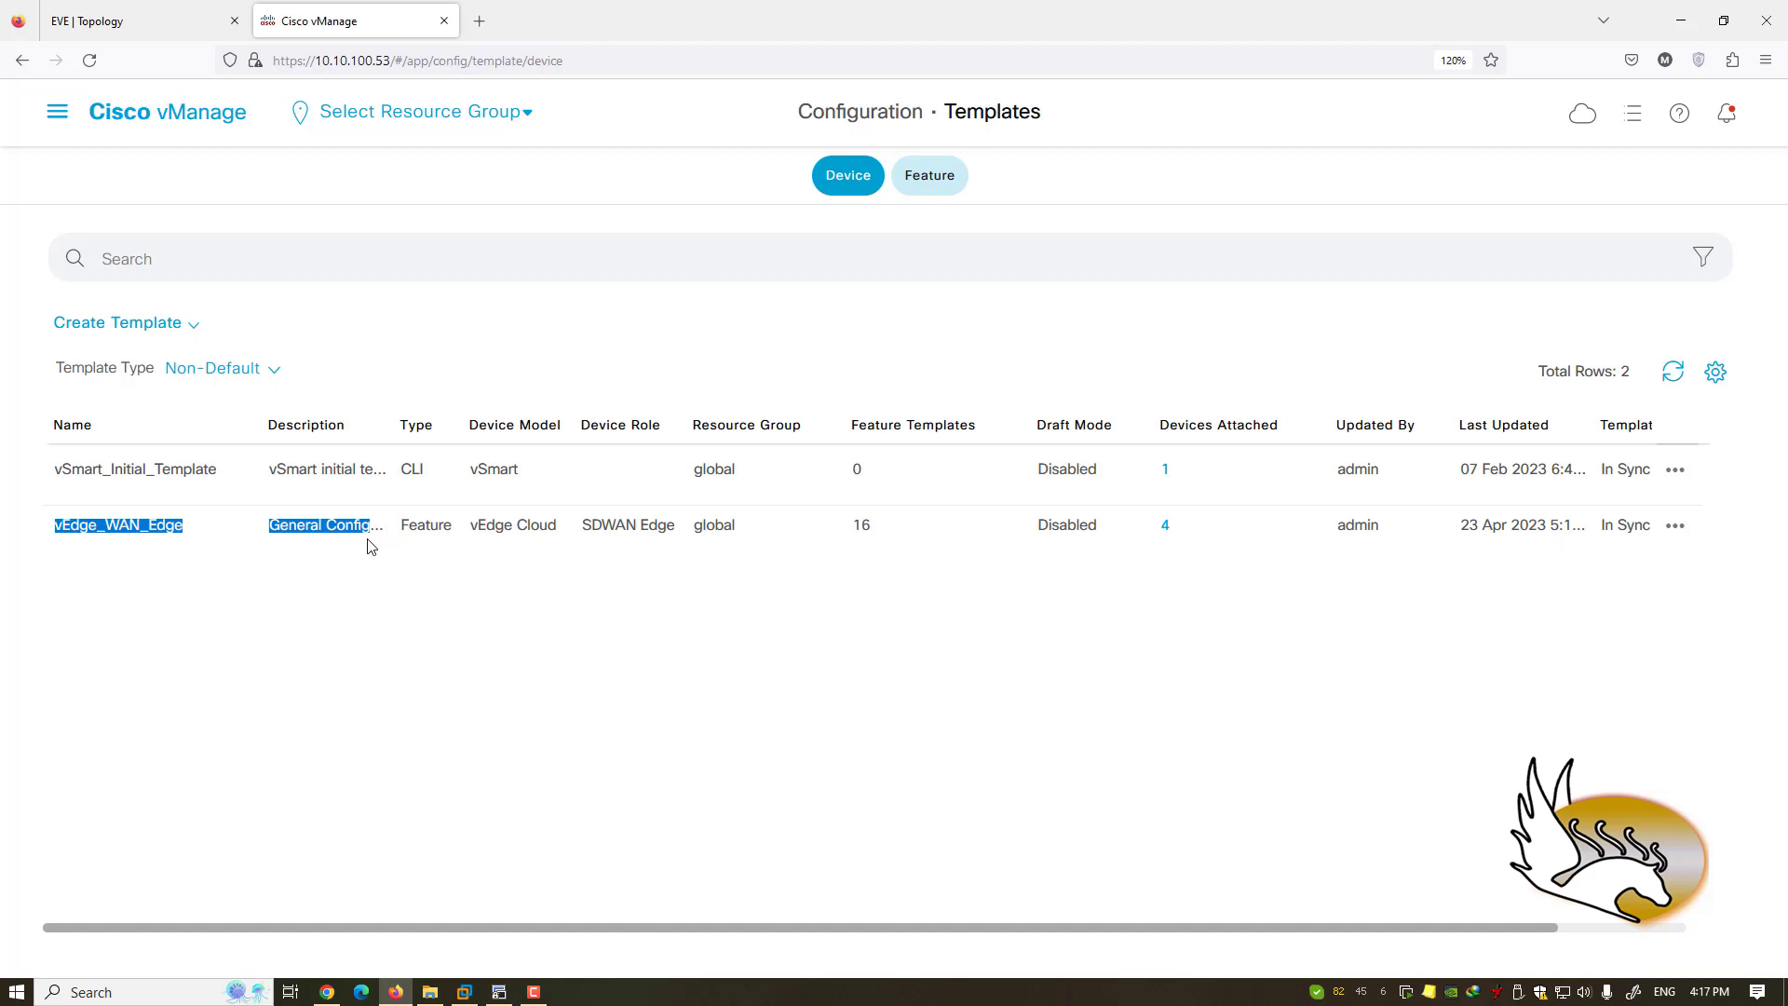
left_click(371, 543)
left_click_drag(398, 434, 469, 436)
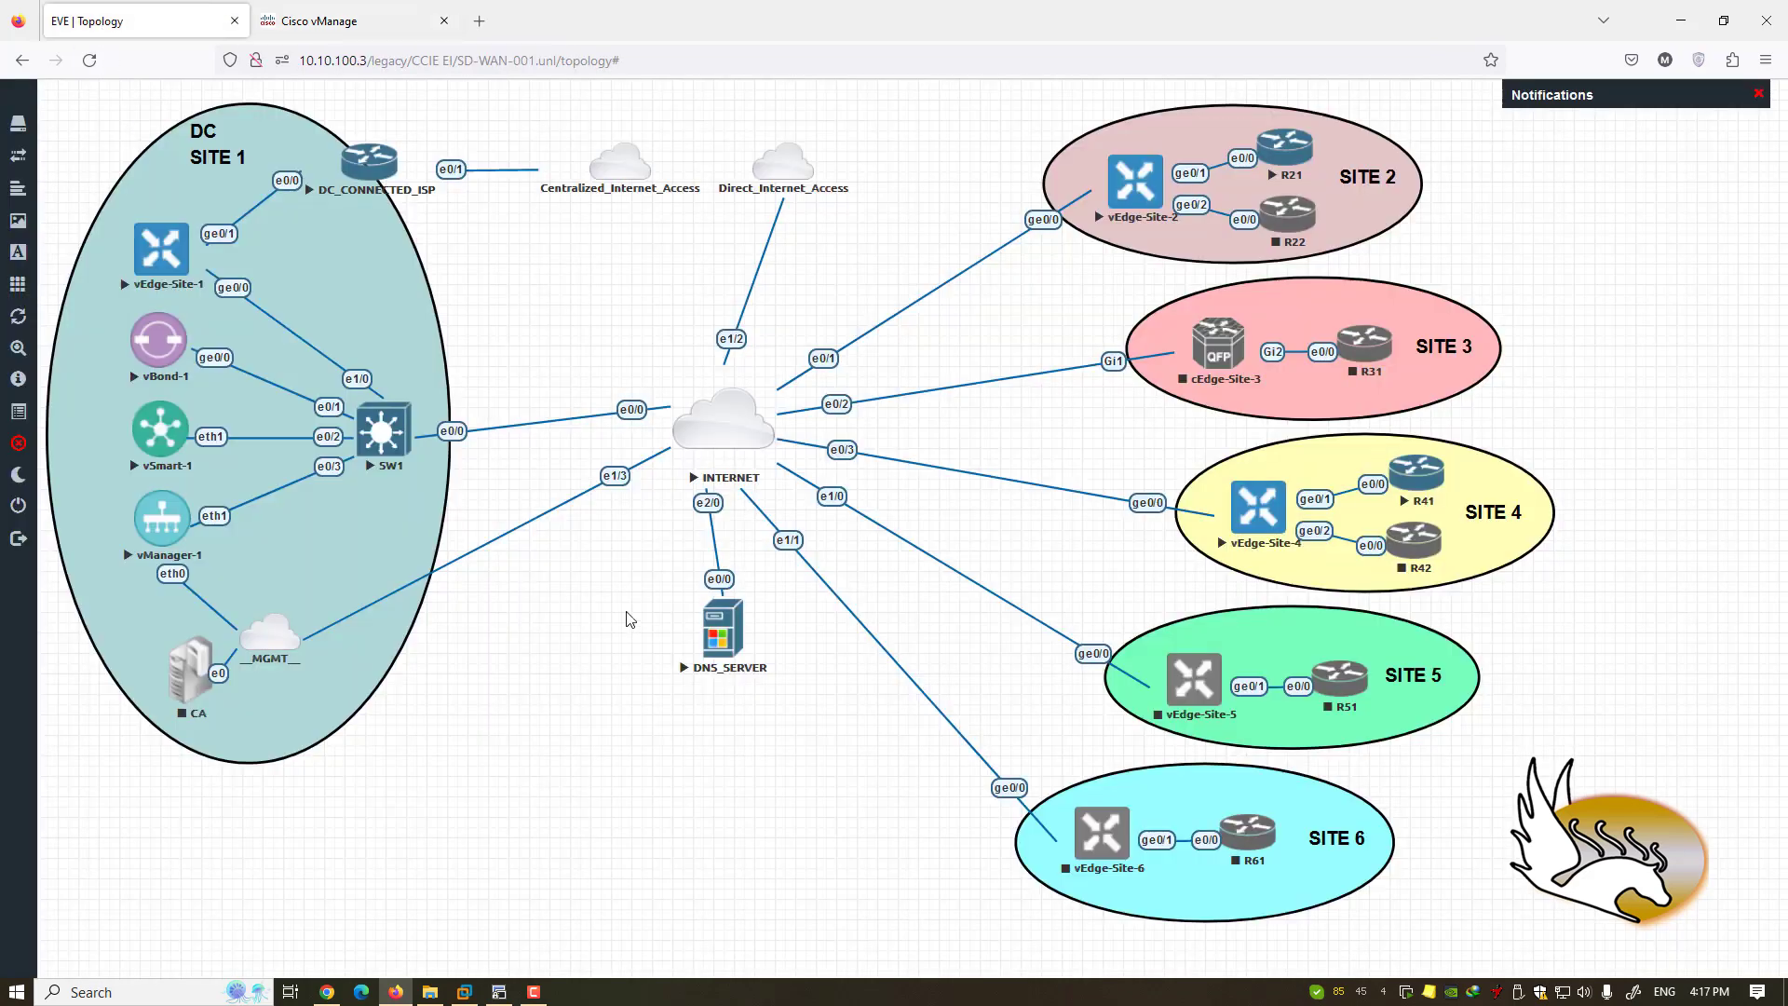
left_click(103, 23)
- Open Configuration › Policies in vManage, then return to the EVE-NG topology
left_click(342, 21)
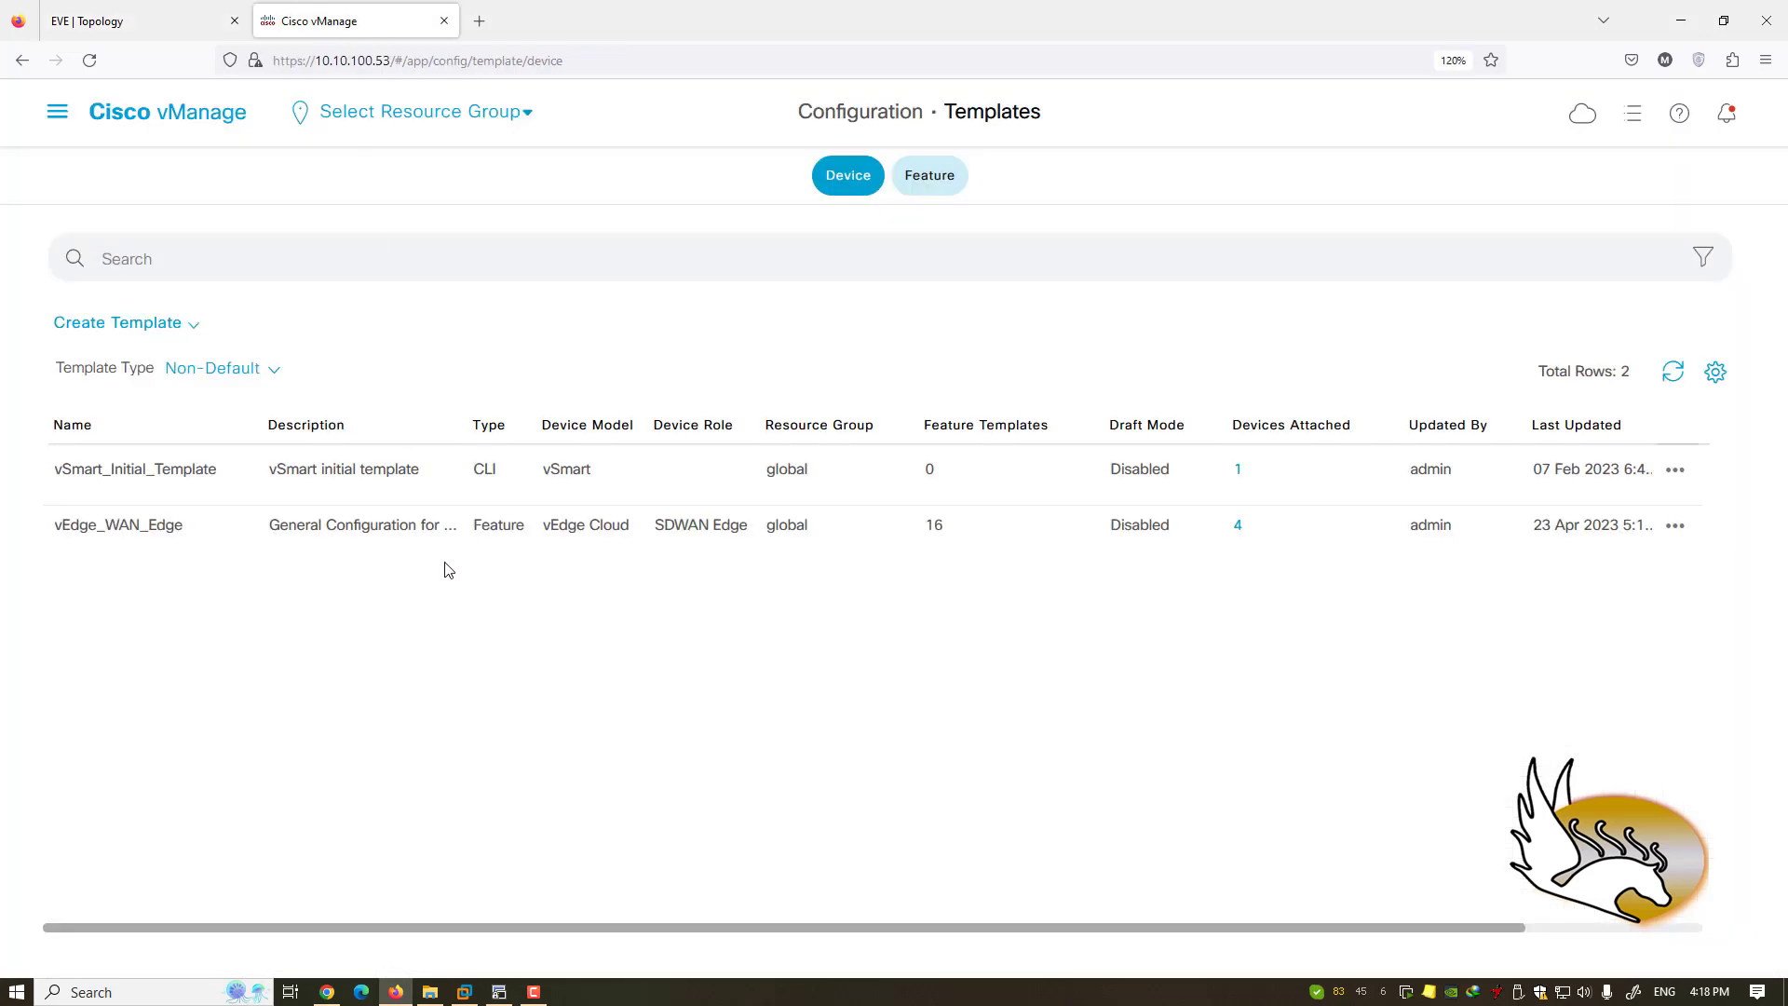
left_click(56, 112)
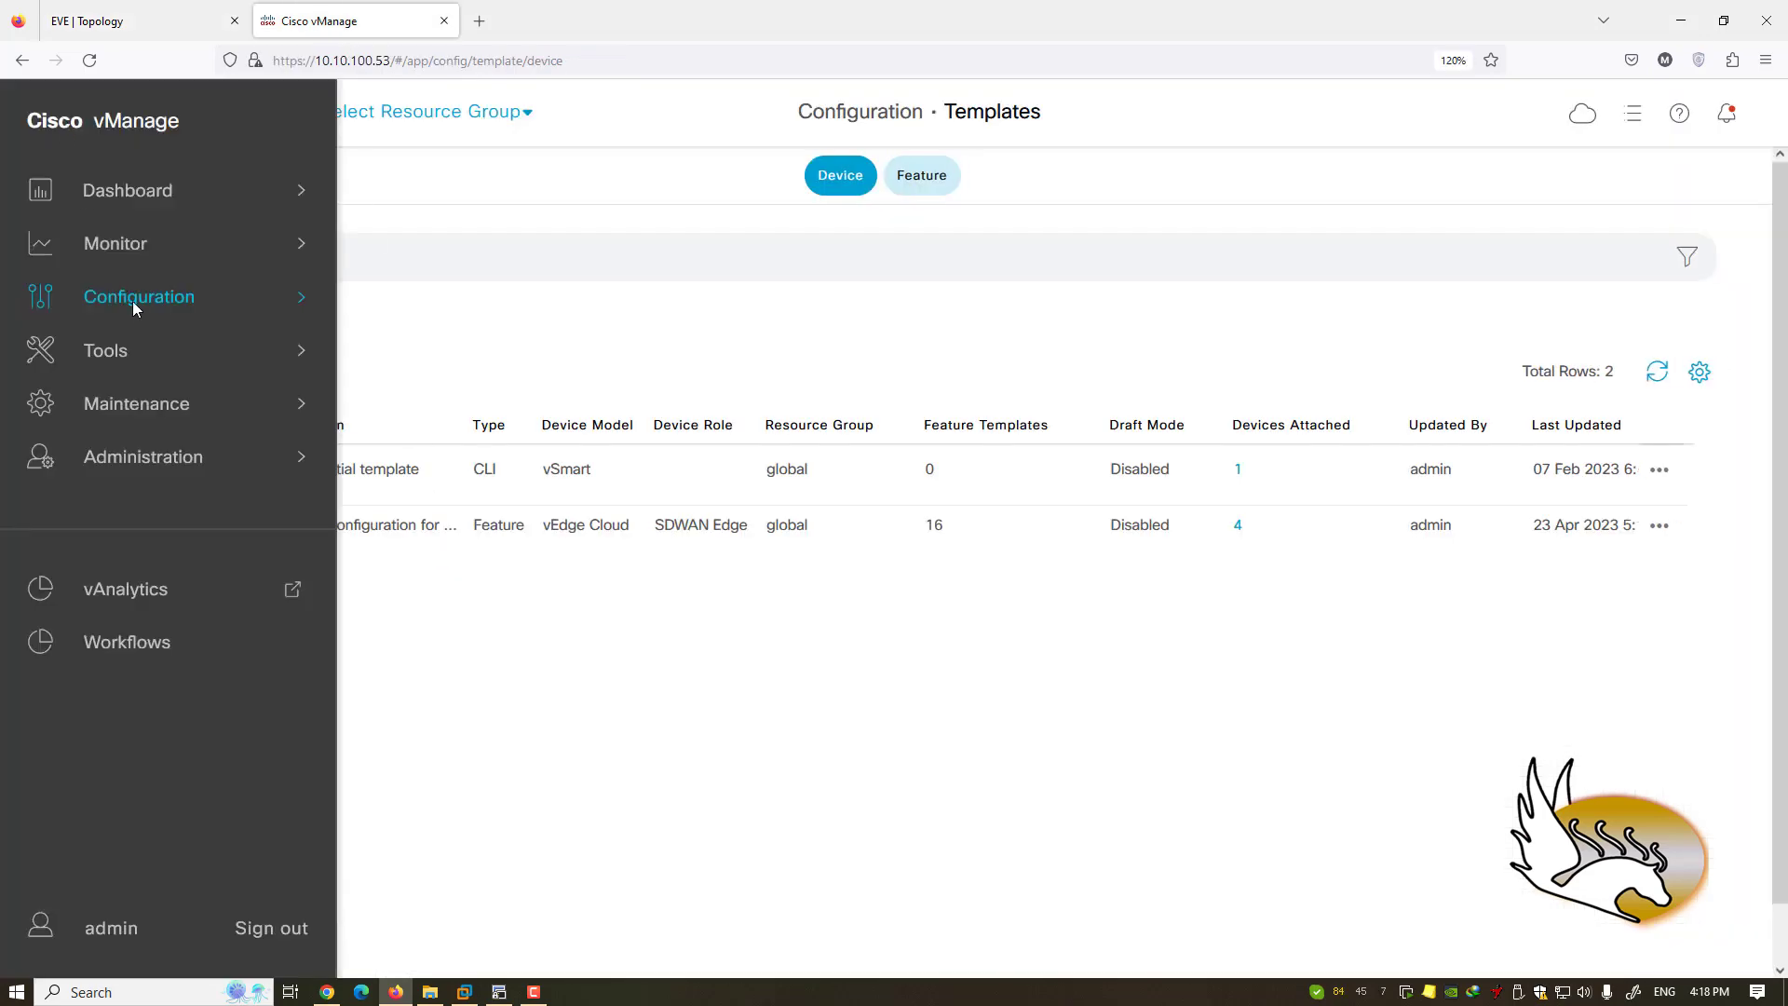
mouse_move(132, 300)
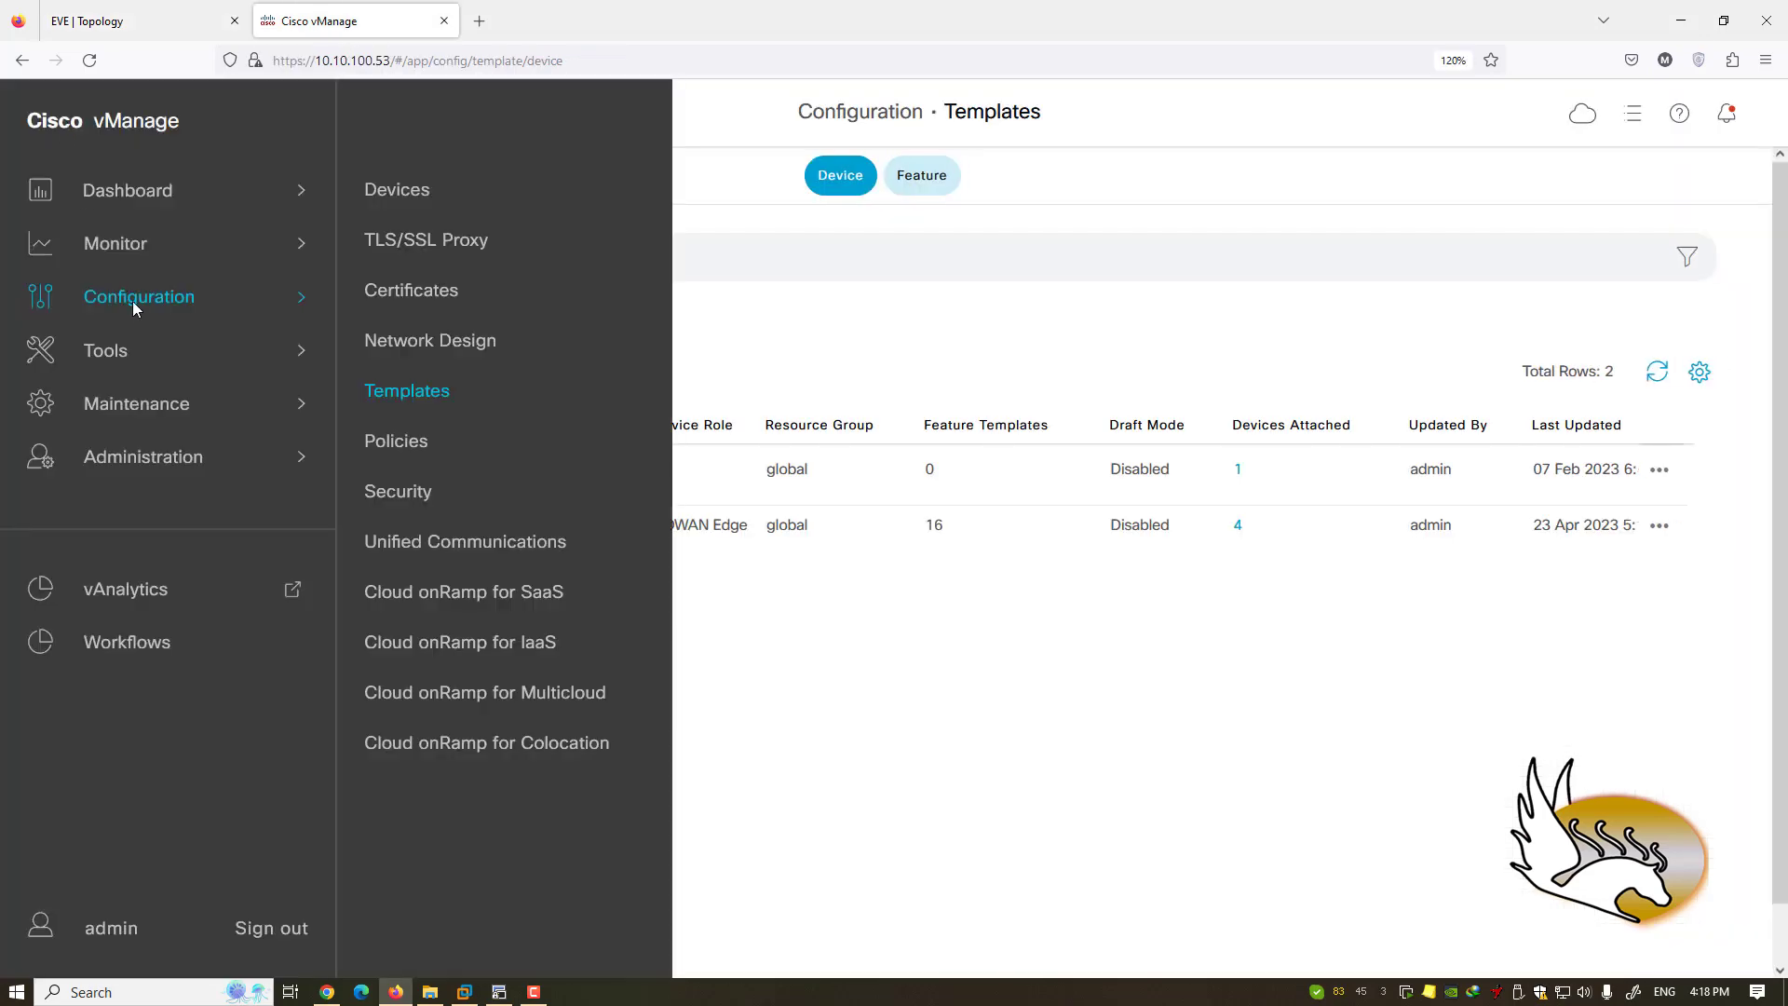
left_click(415, 450)
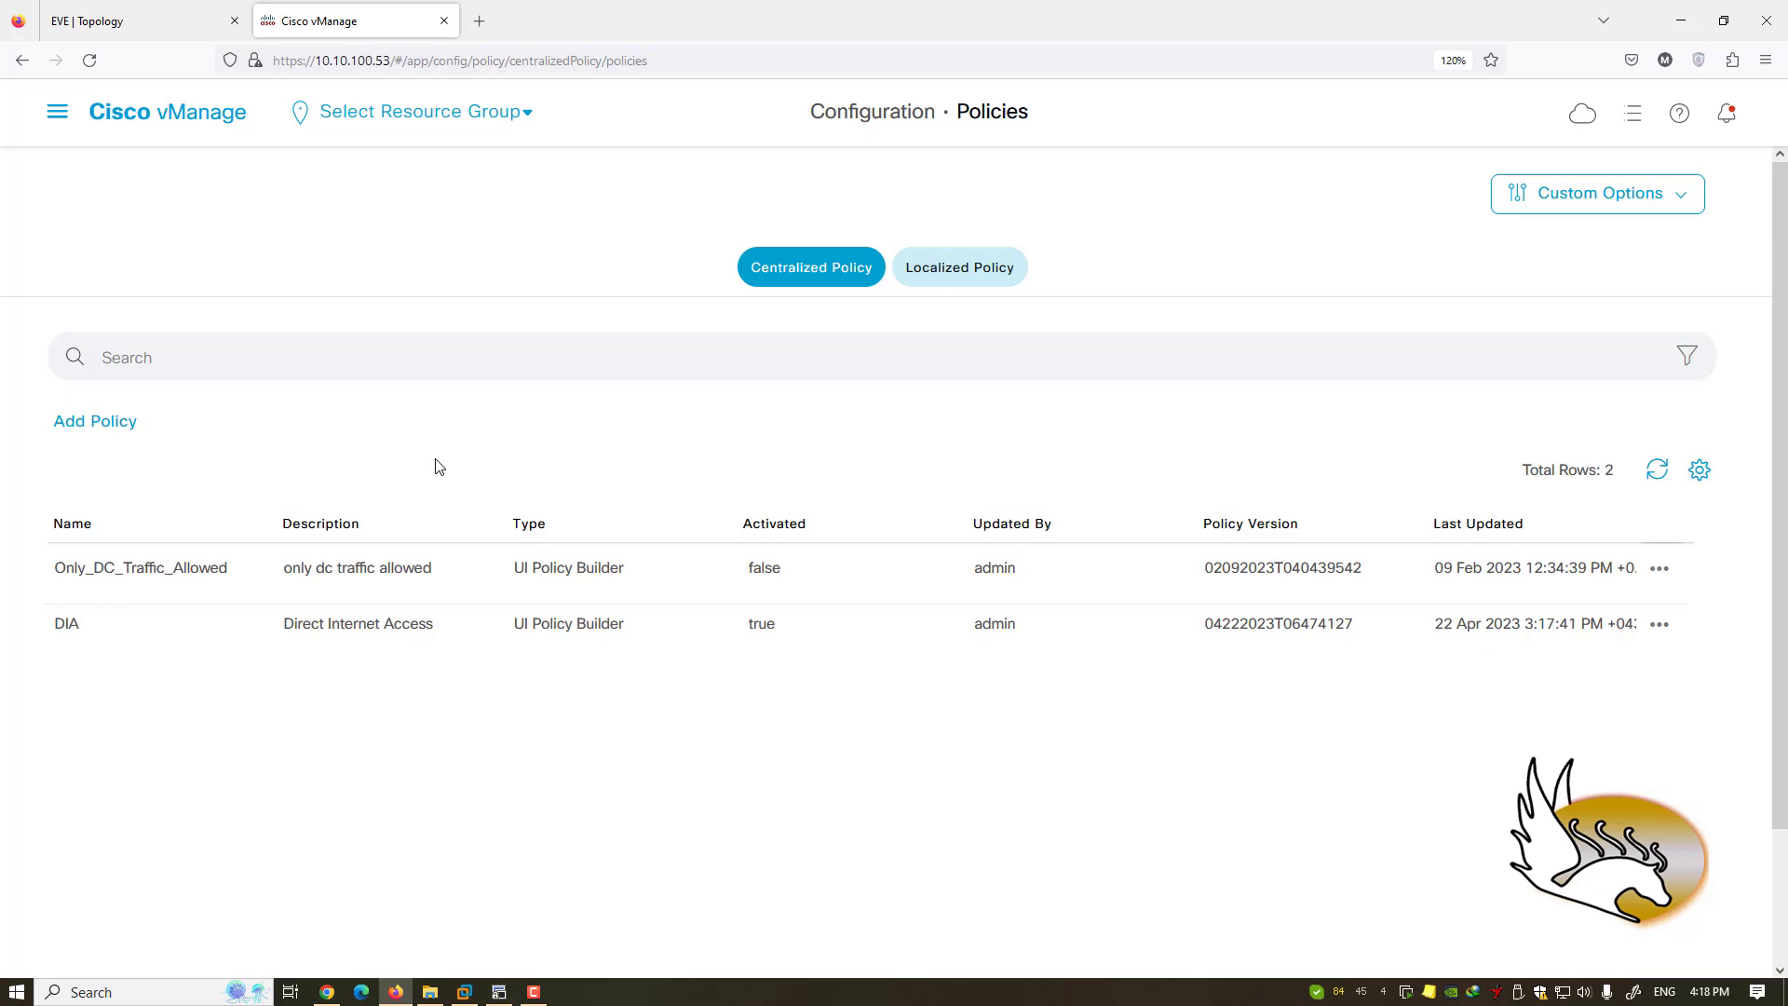
left_click(103, 20)
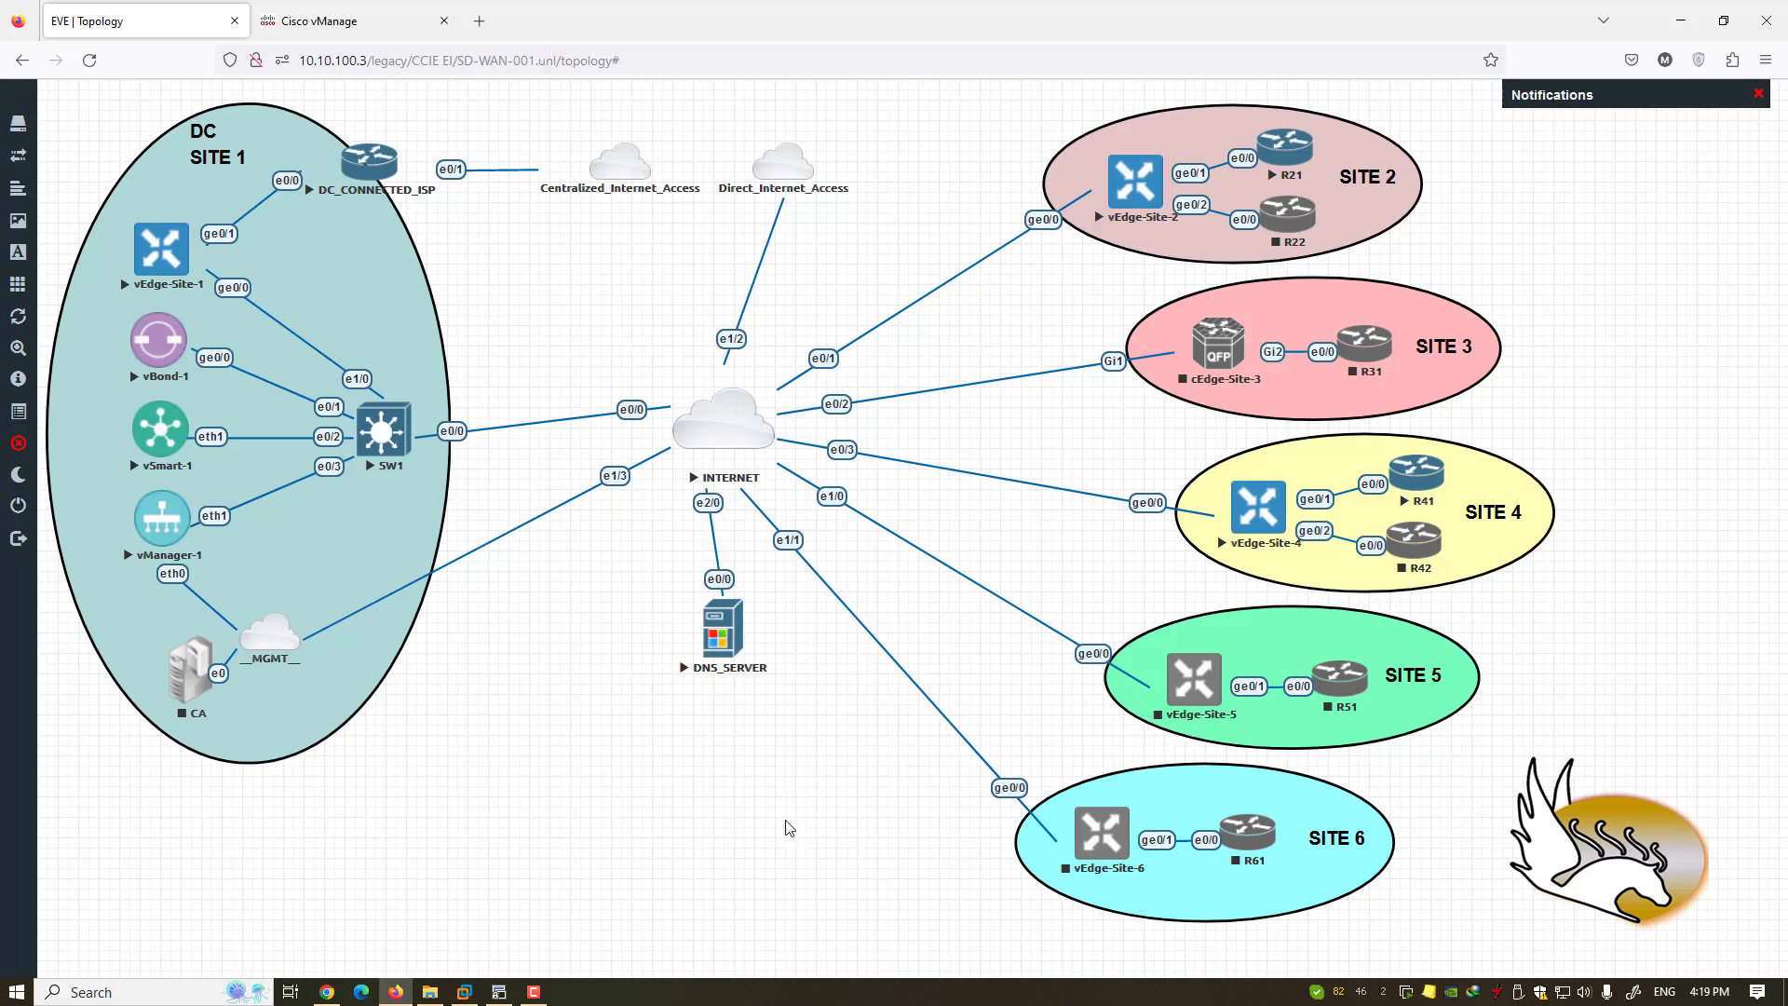
- Mark out branch Sites 2–6 and the DC's vEdge-Site-1 on the topology, then return to vManage
left_click(377, 26)
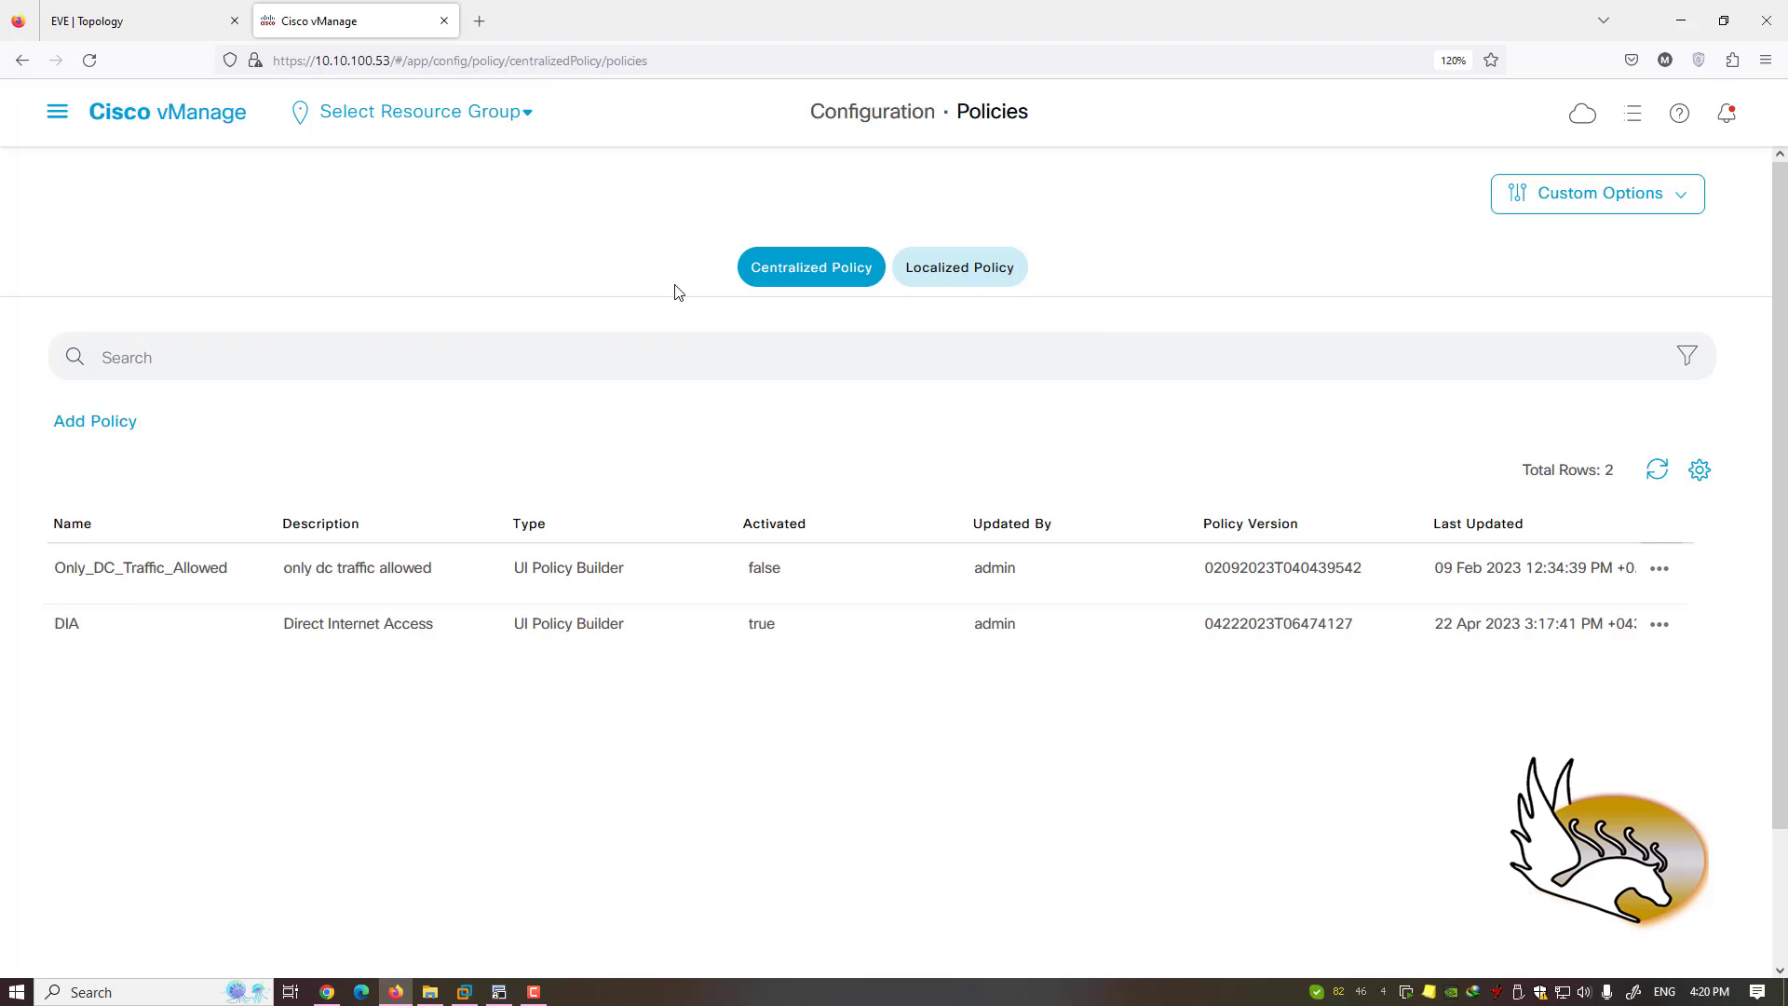
left_click(130, 24)
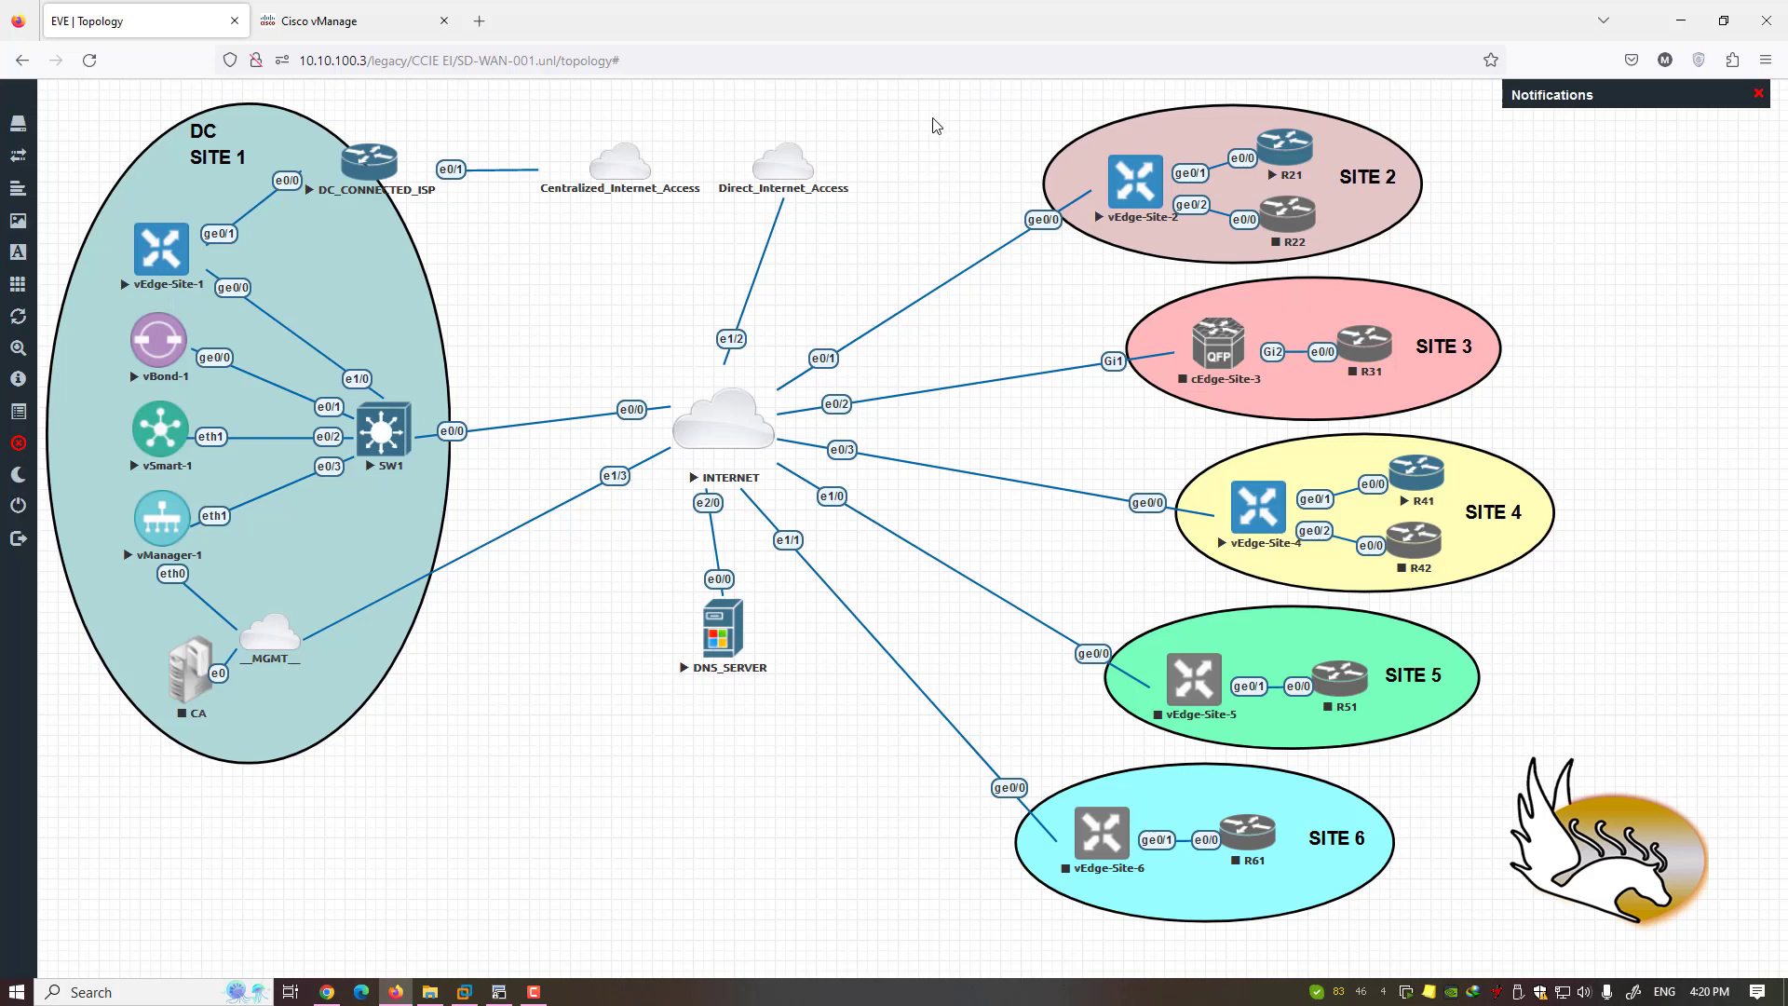
mouse_move(930, 111)
left_mouse_down()
mouse_move(1118, 192)
mouse_move(1455, 689)
left_mouse_up()
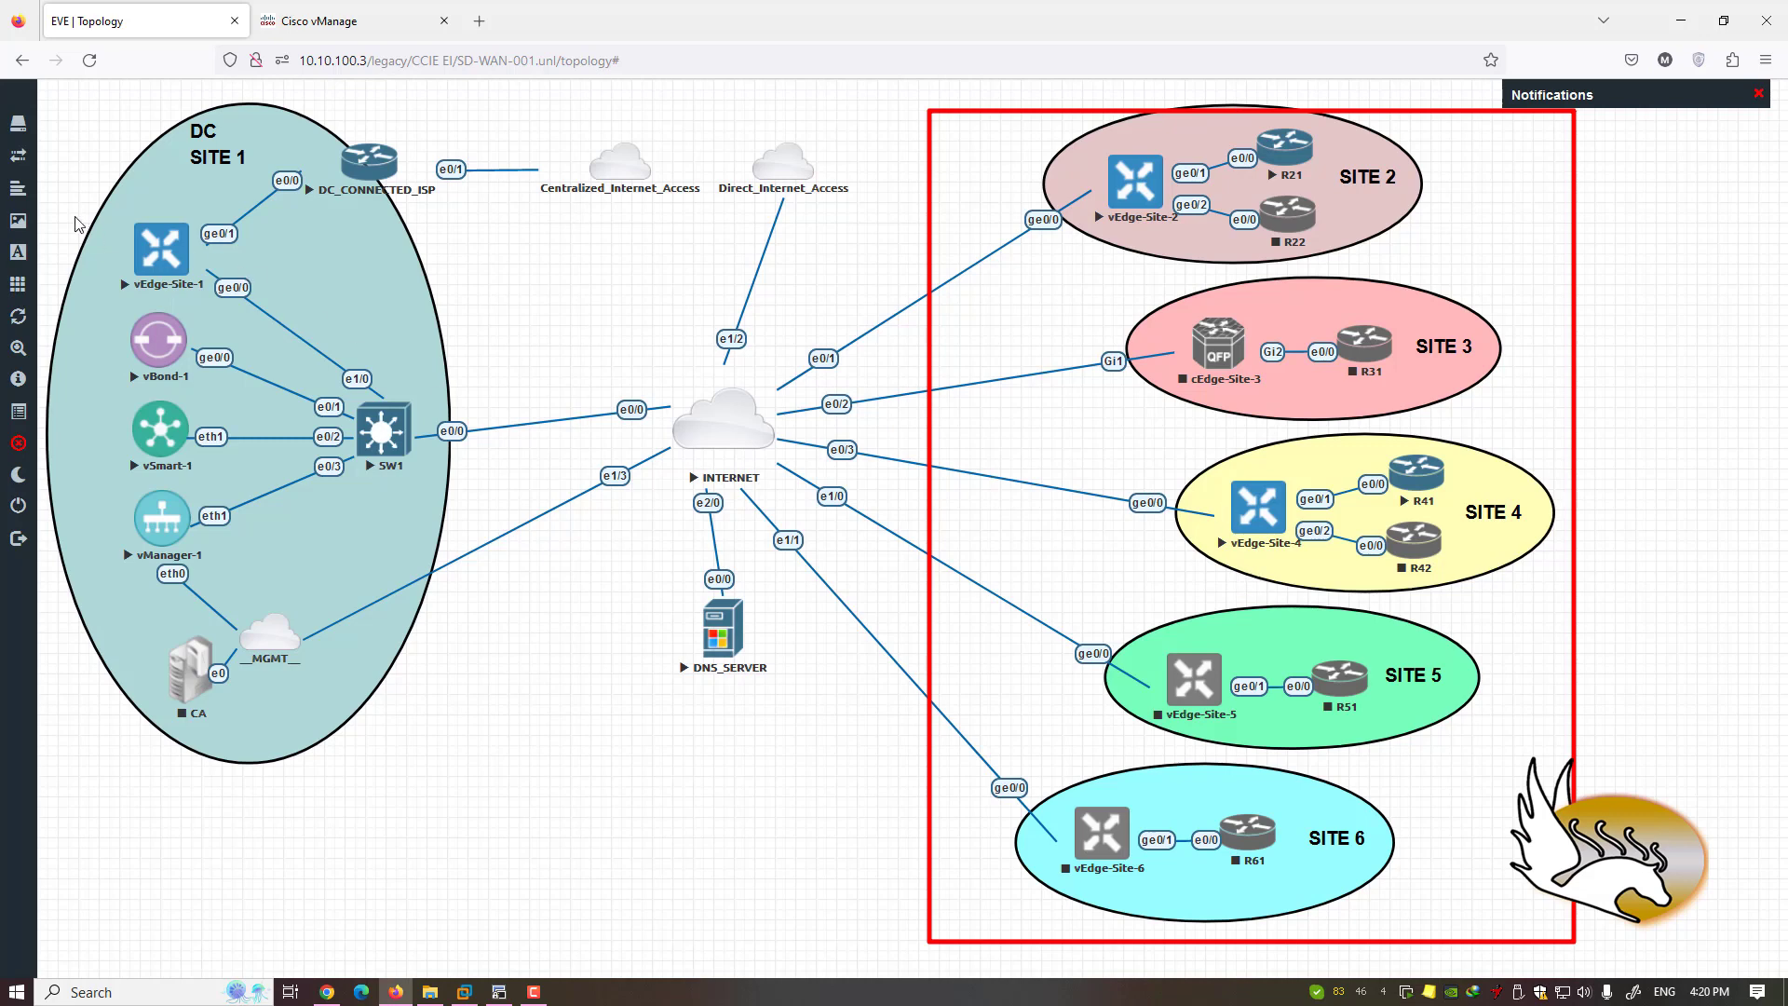
left_click_drag(95, 210, 226, 298)
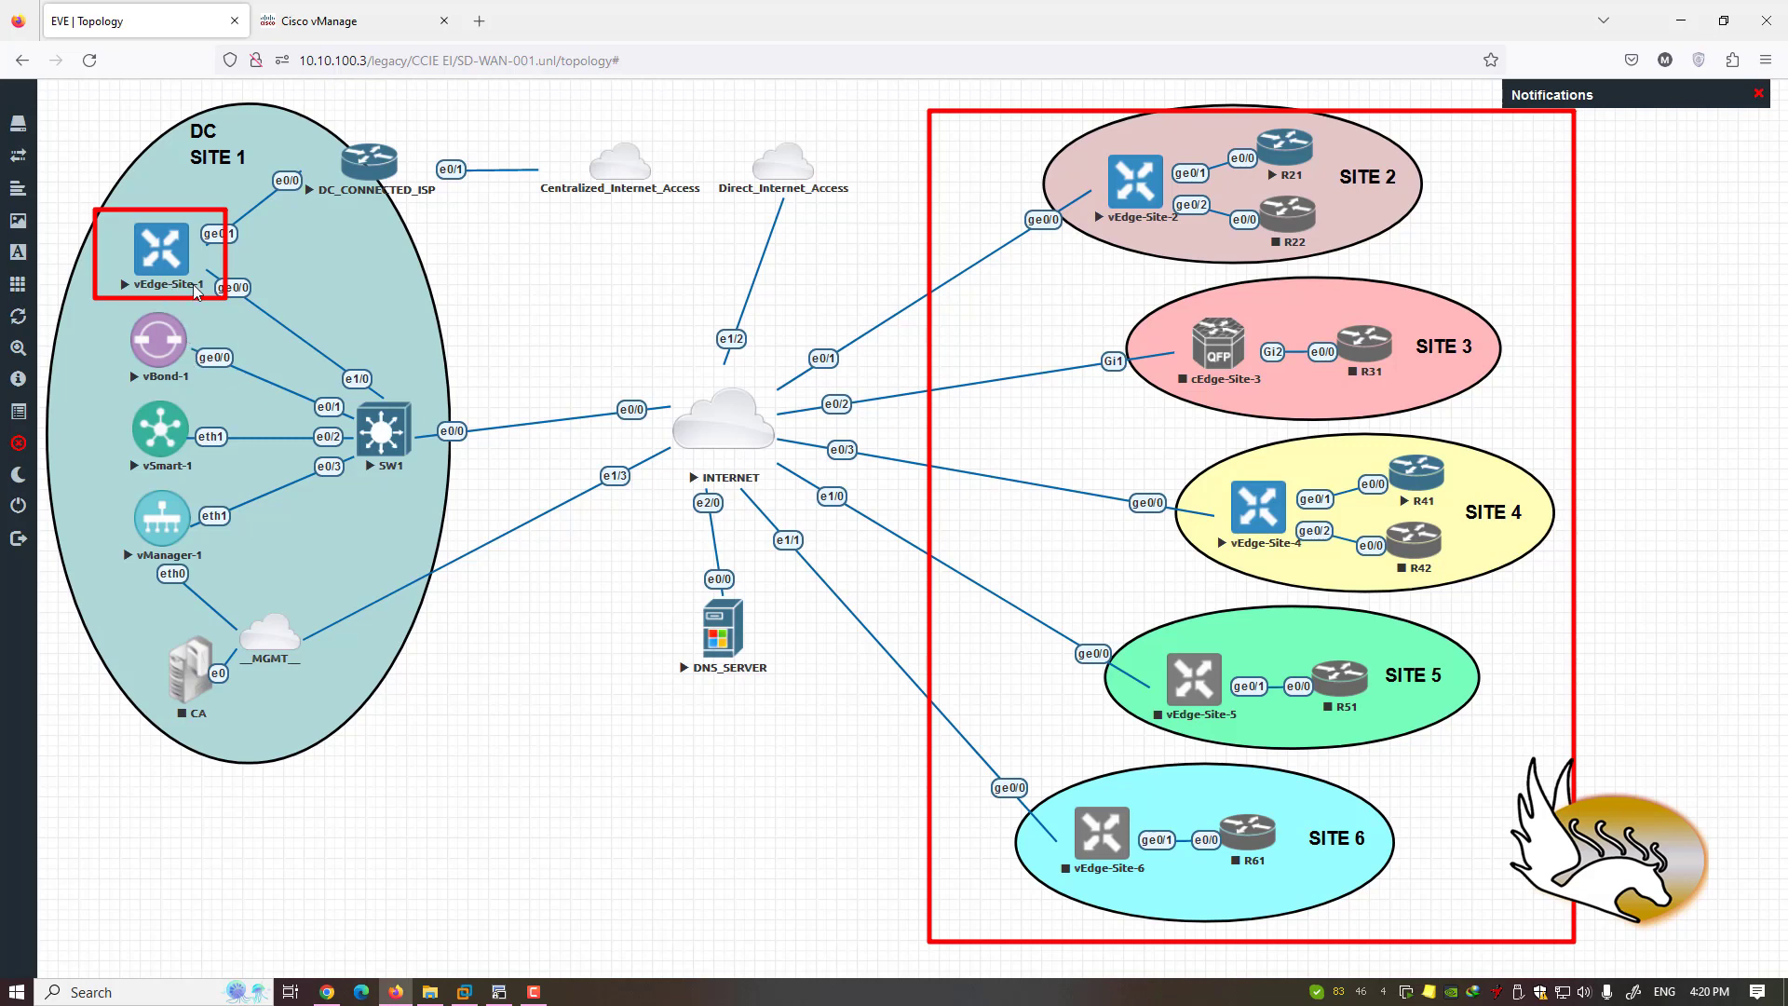
key("Escape")
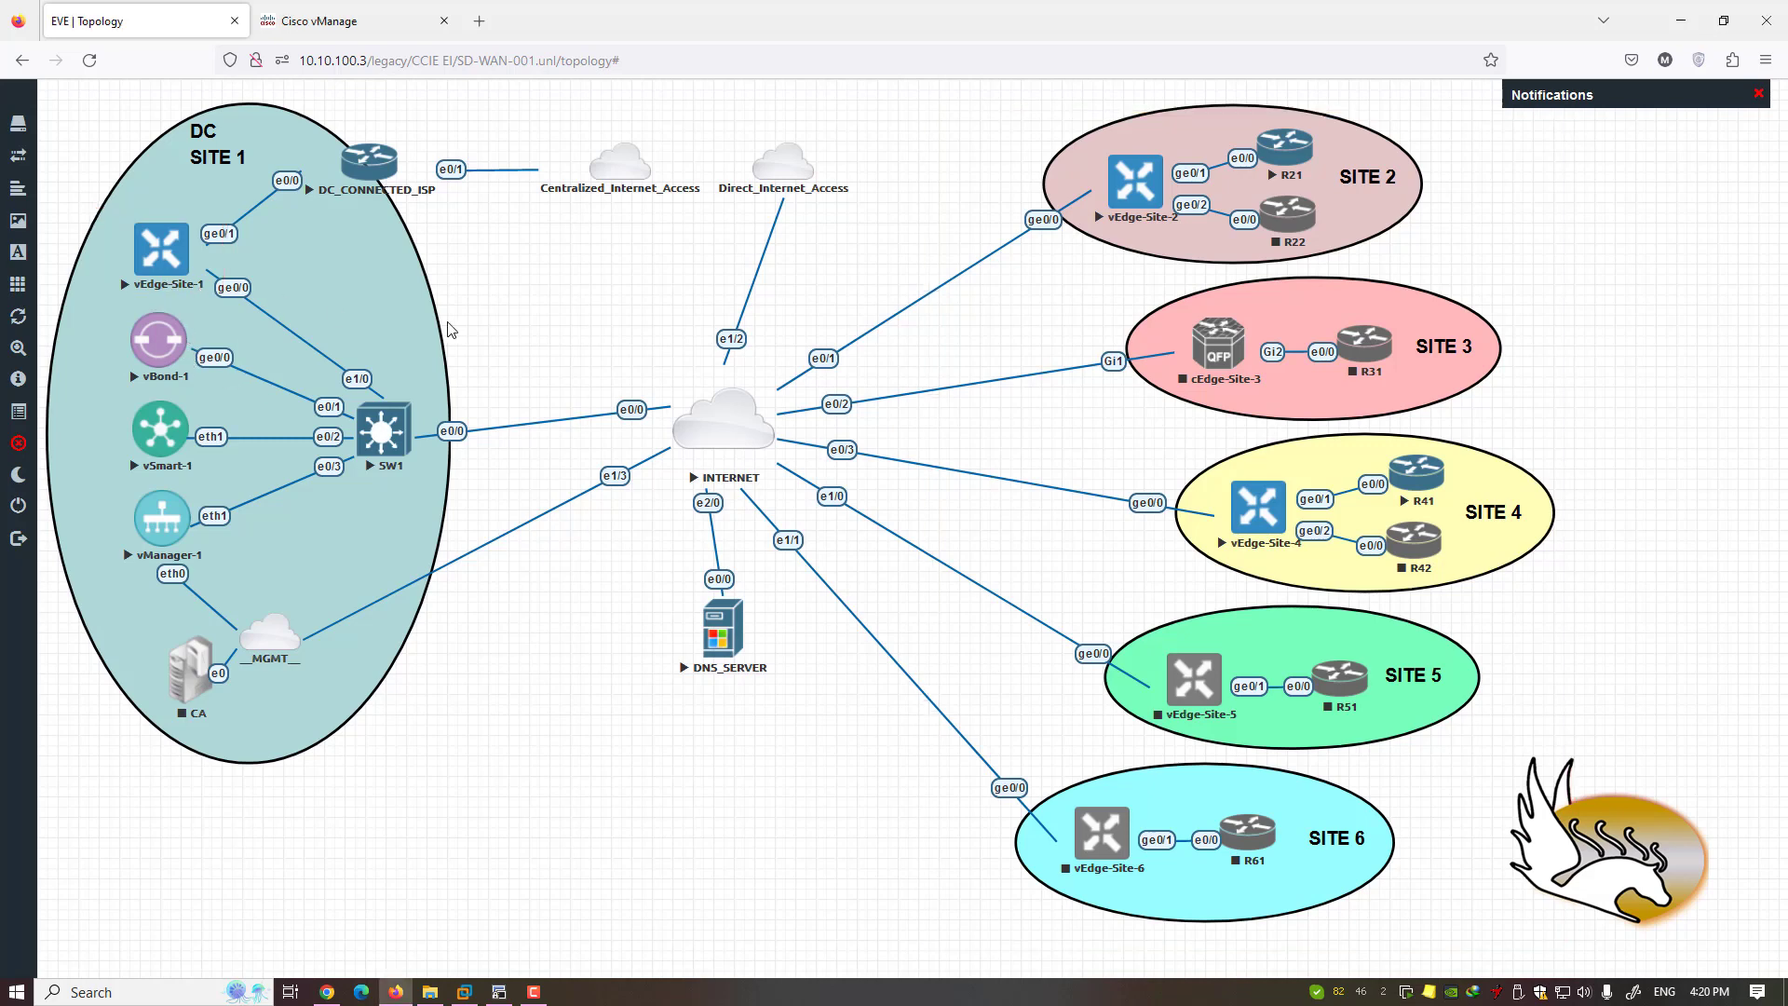
left_click(343, 37)
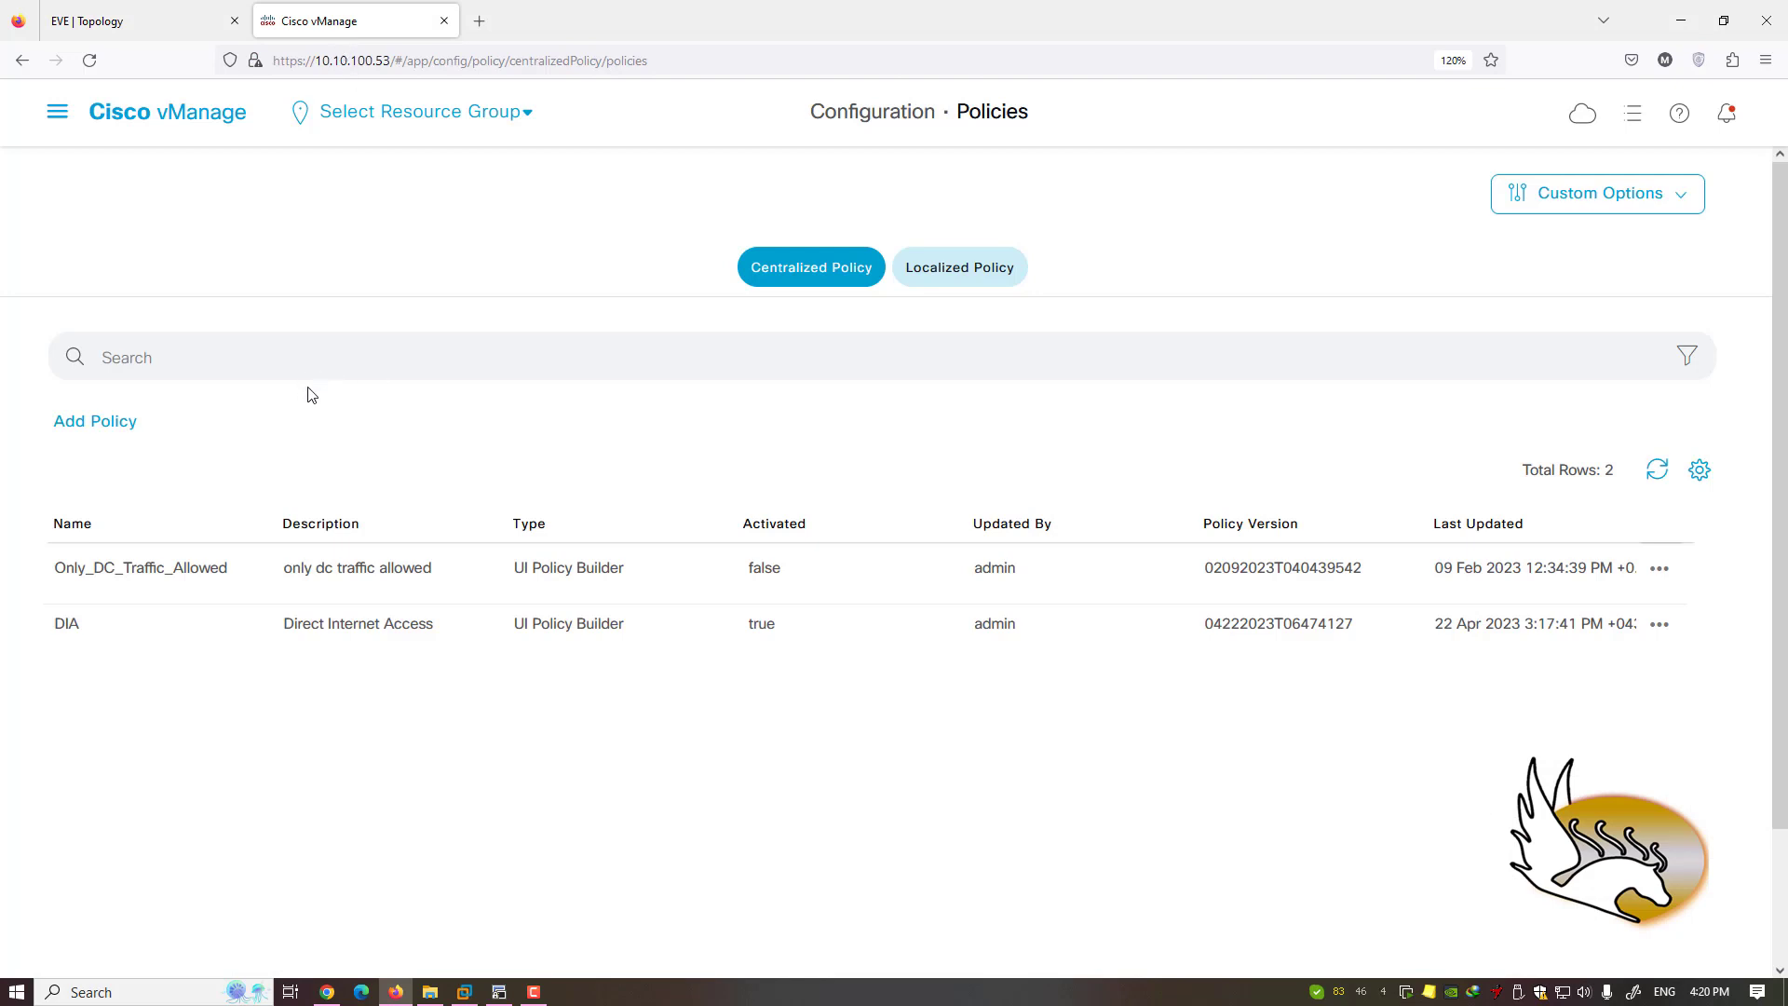
- Use Add Policy to reach Create Groups of Interest with its seven default application lists
left_click(127, 422)
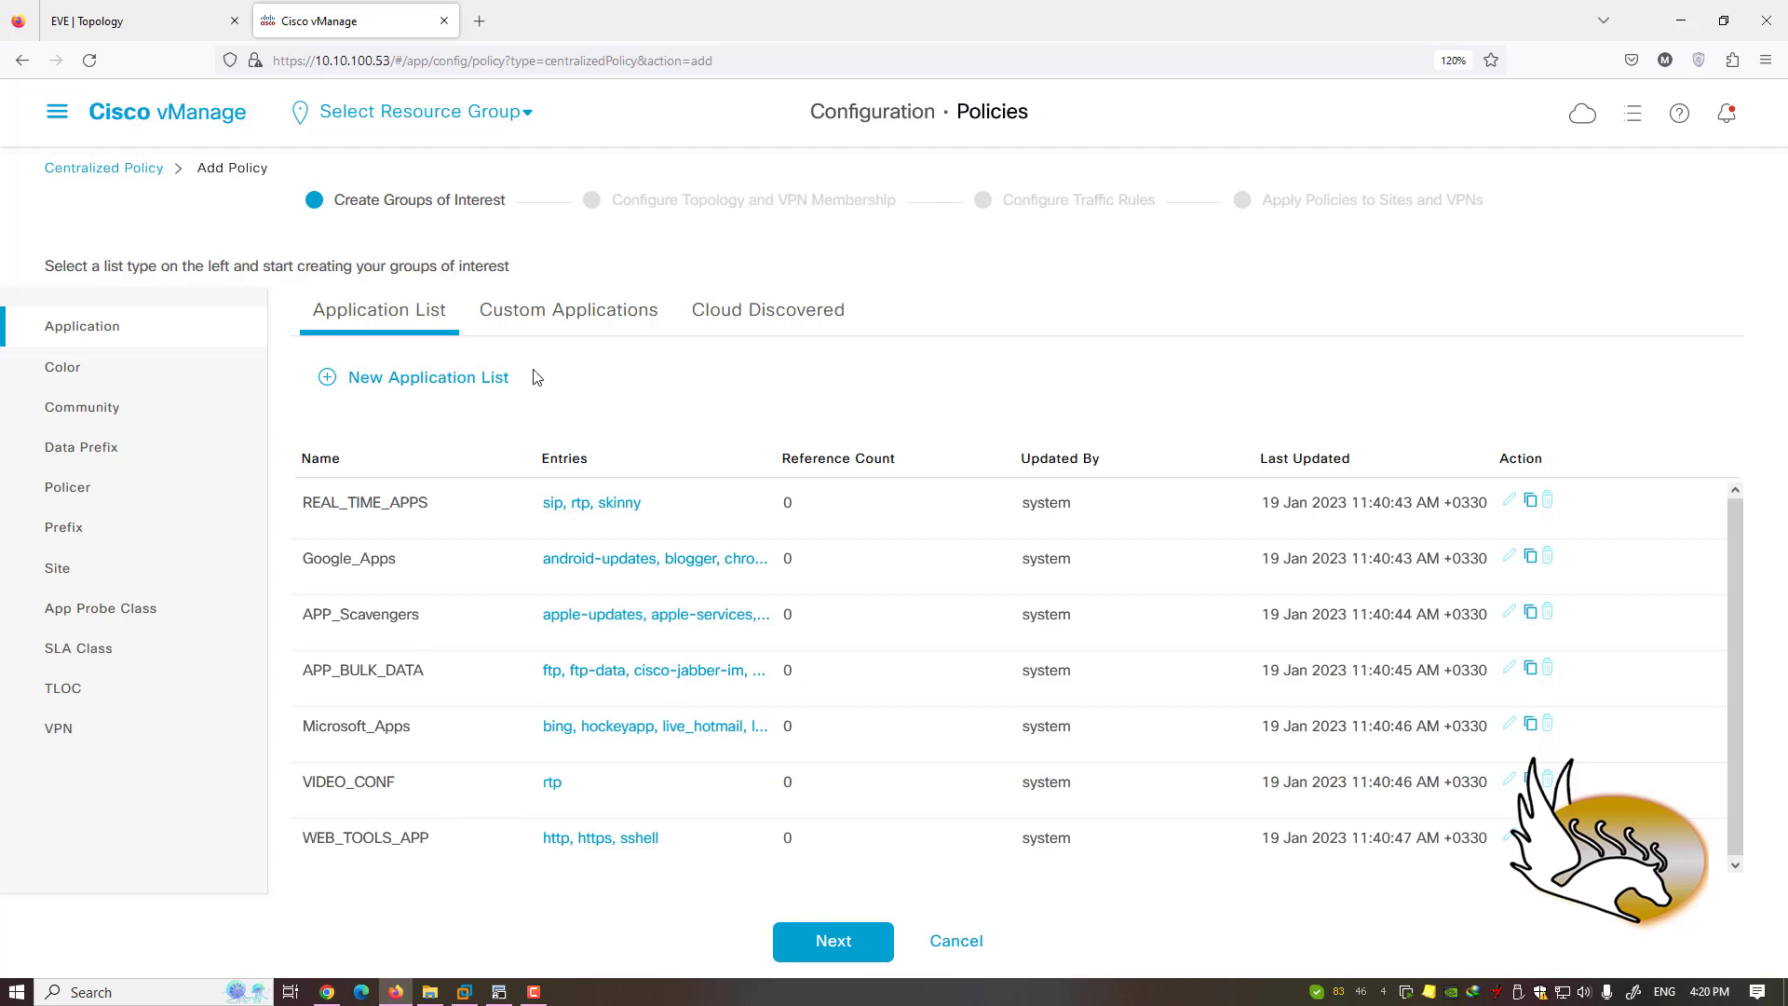
- Browse Custom Applications, Cloud Discovered and Application List, then show the empty Color lists
left_click(557, 324)
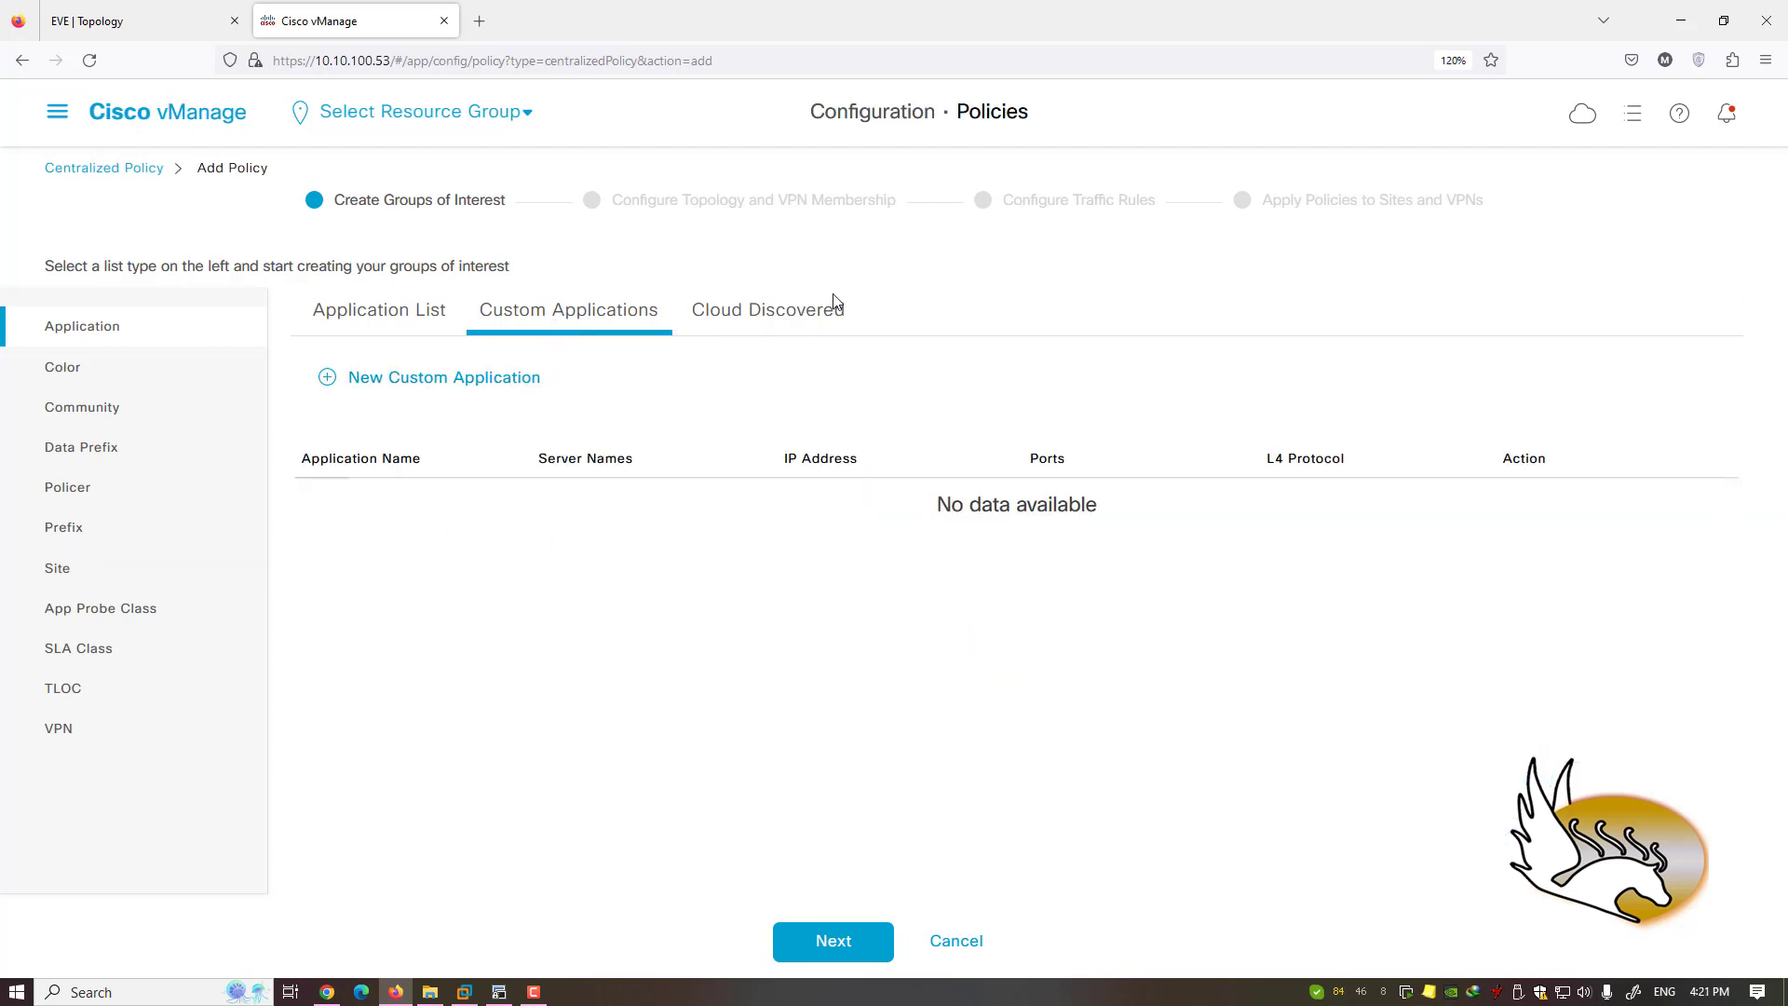
left_click(808, 314)
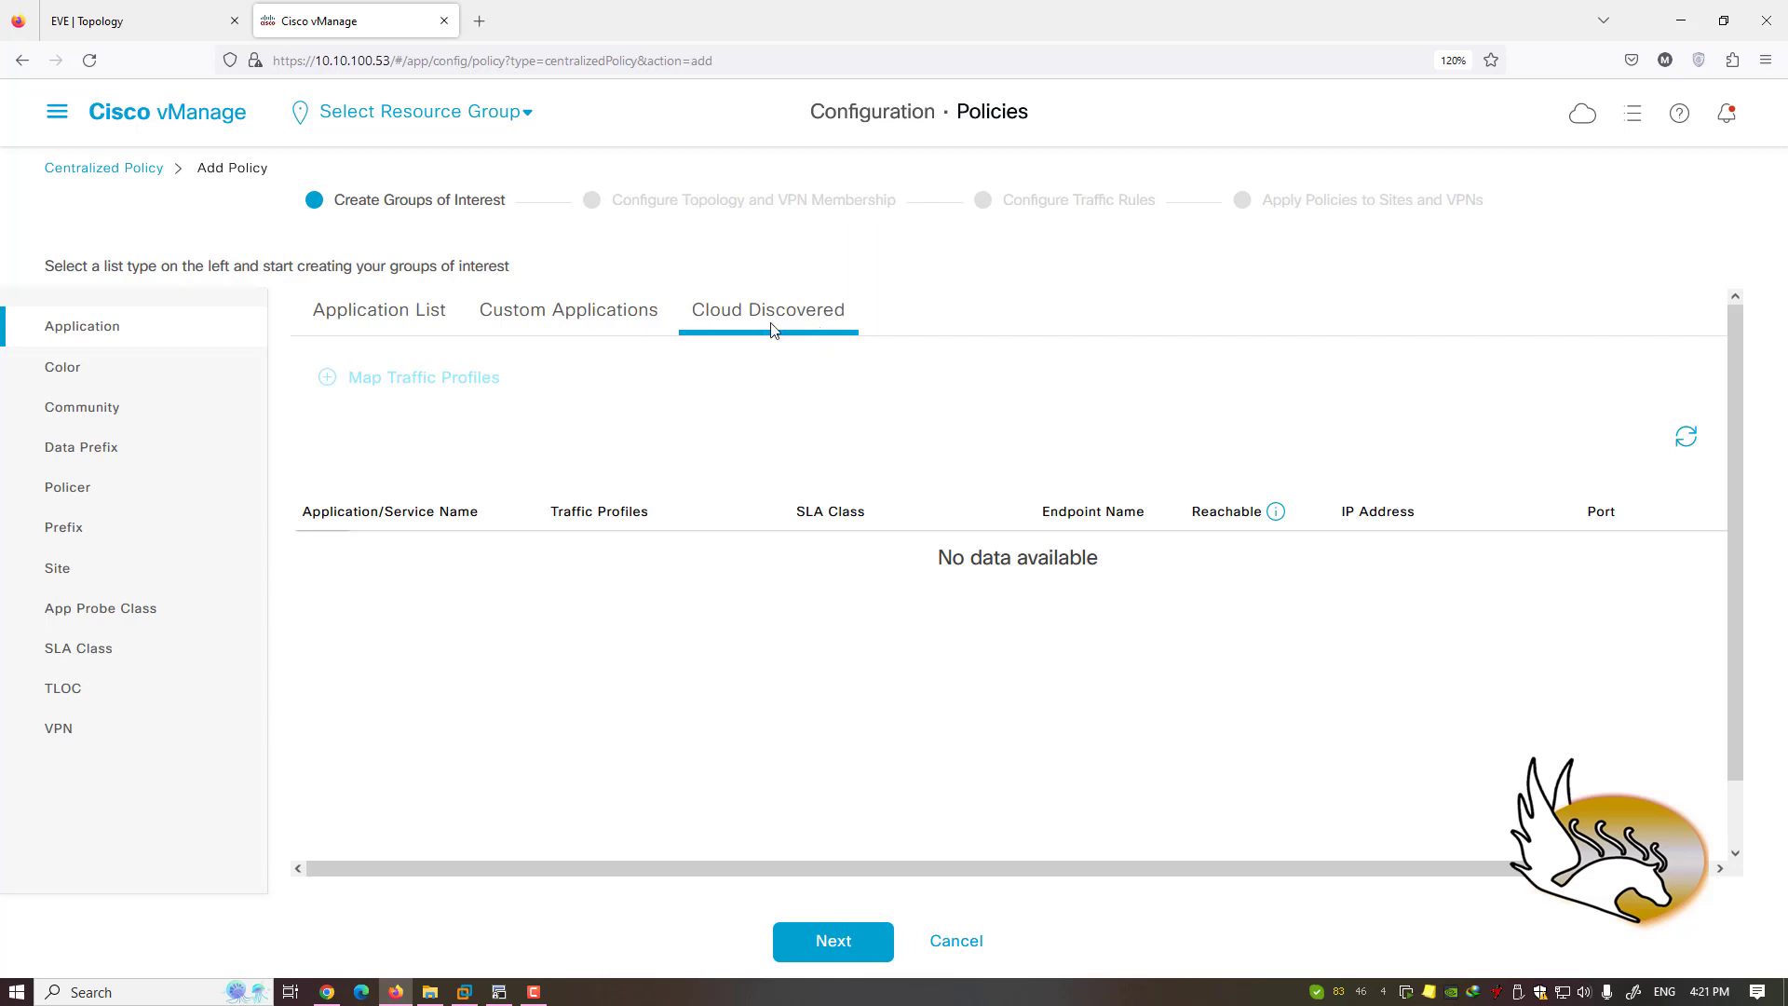
left_click(428, 303)
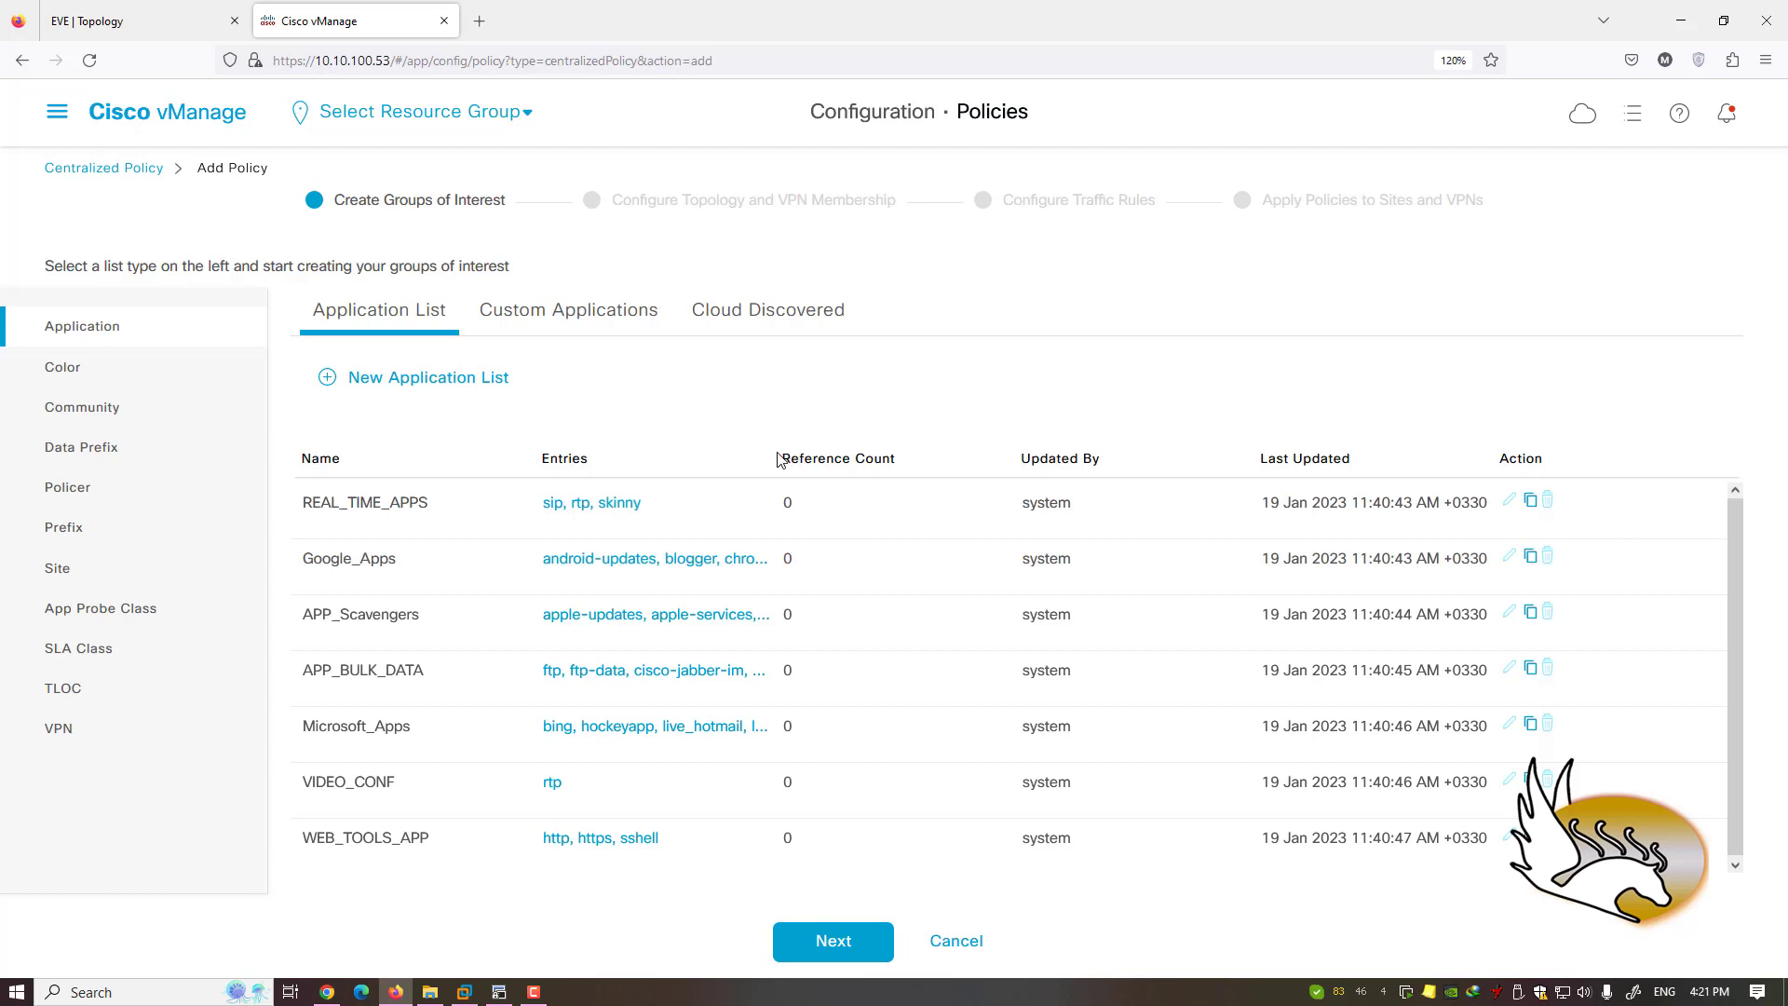
left_click(96, 371)
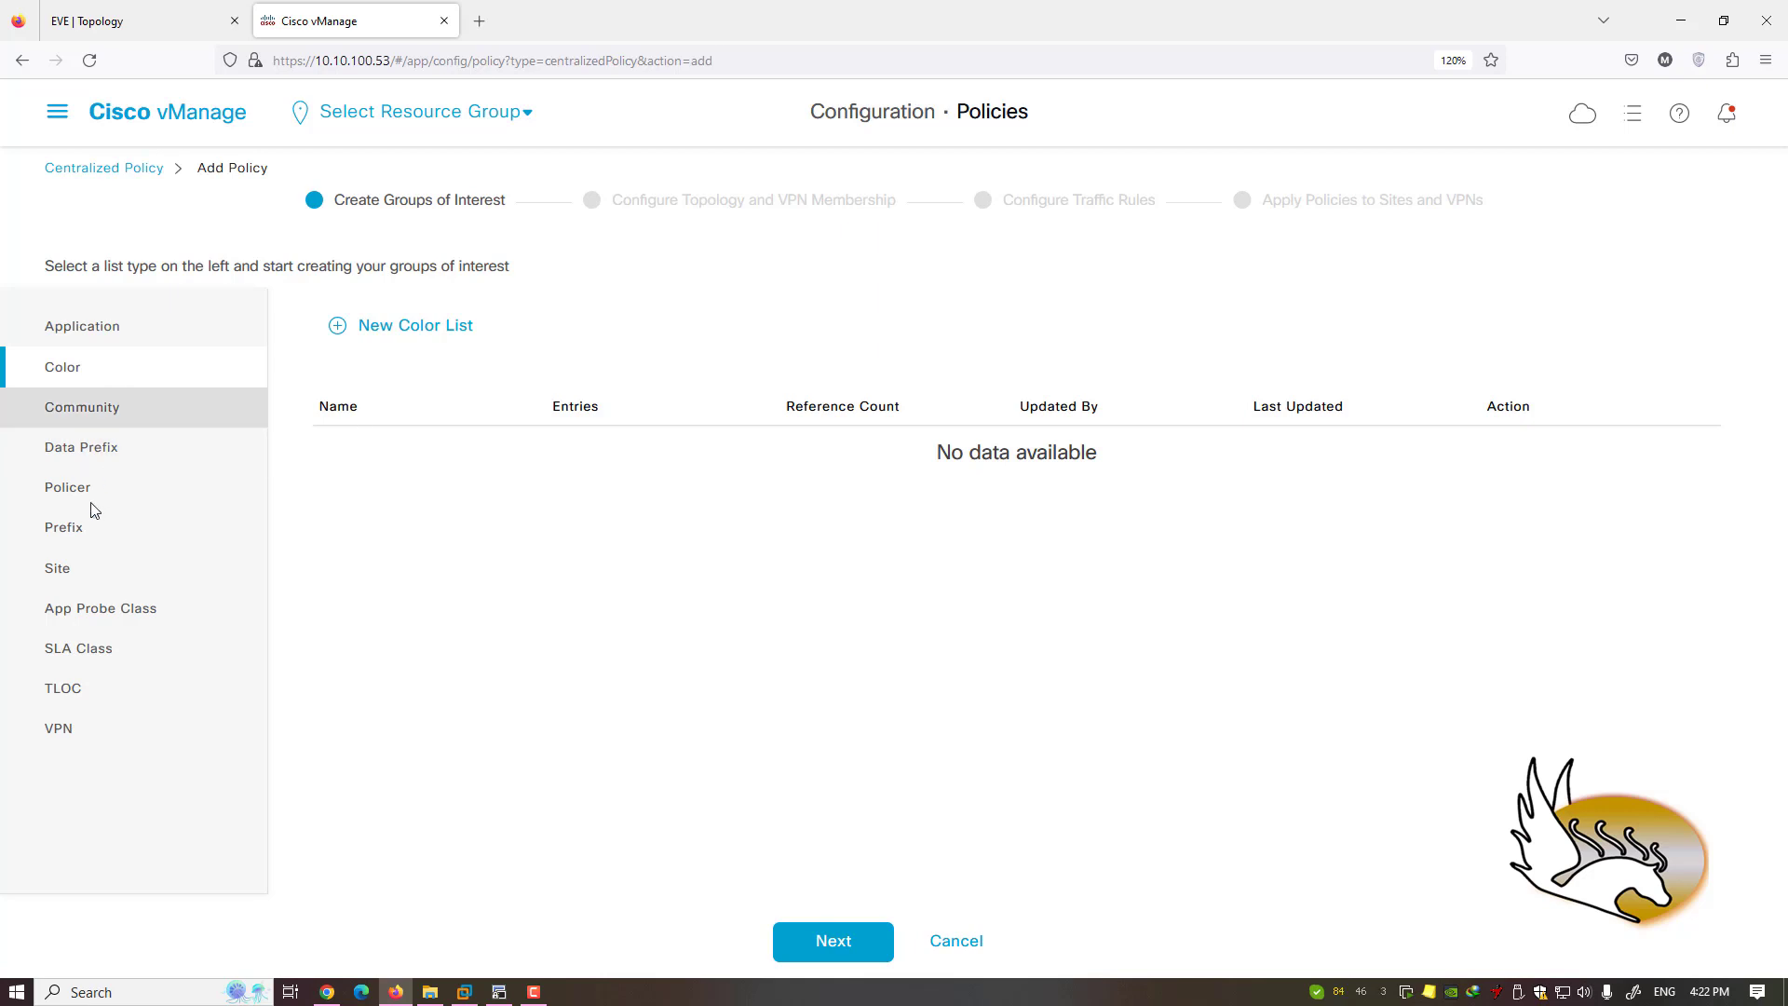
- View the VPN and TLOC lists, checking the lab topology diagram in between
left_click(59, 727)
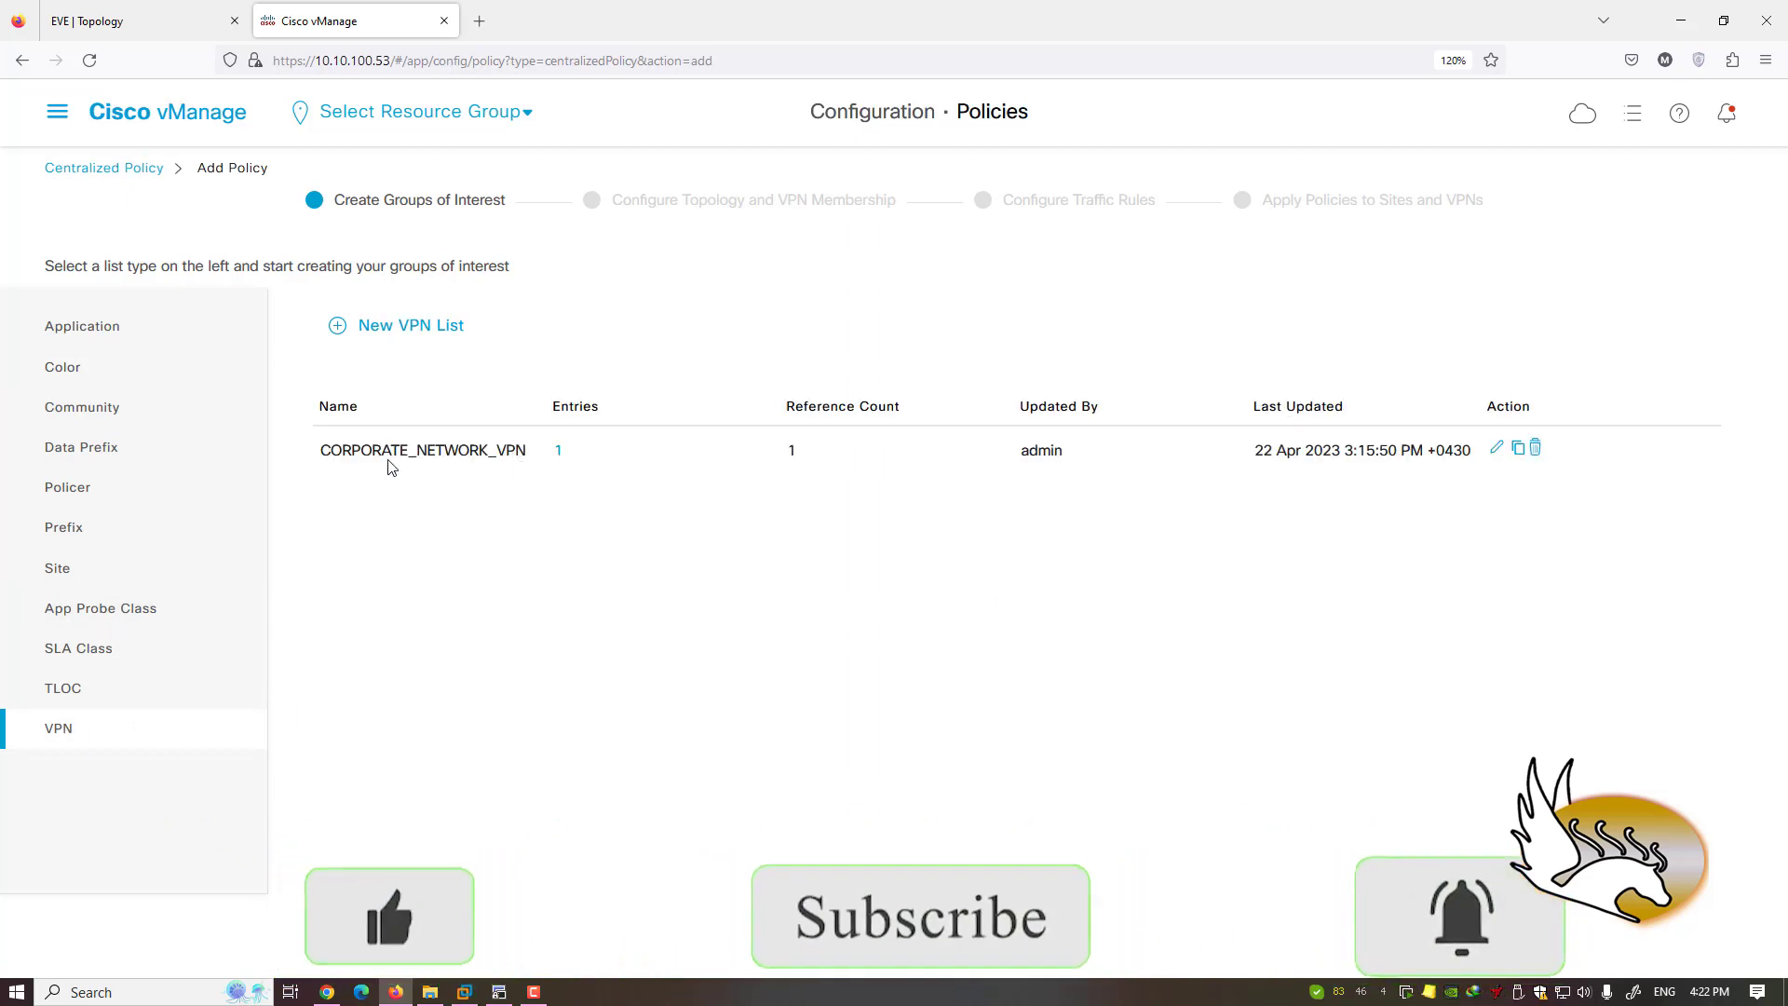
left_click(84, 690)
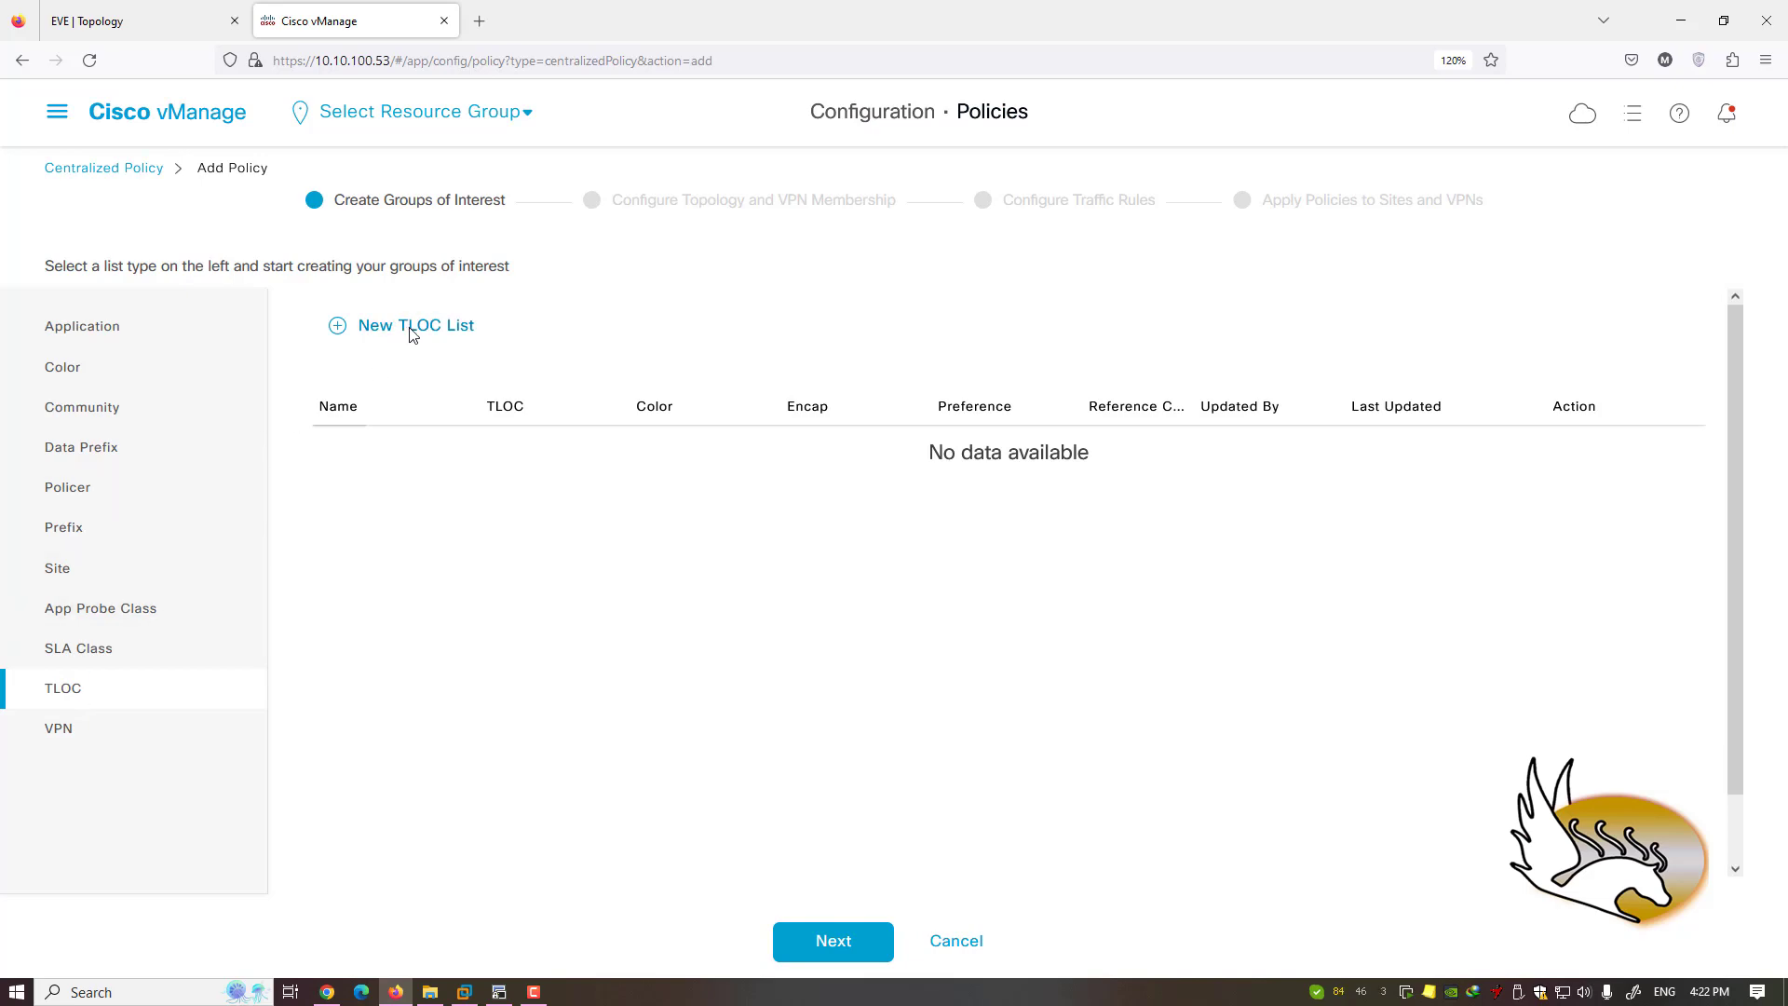
left_click(135, 25)
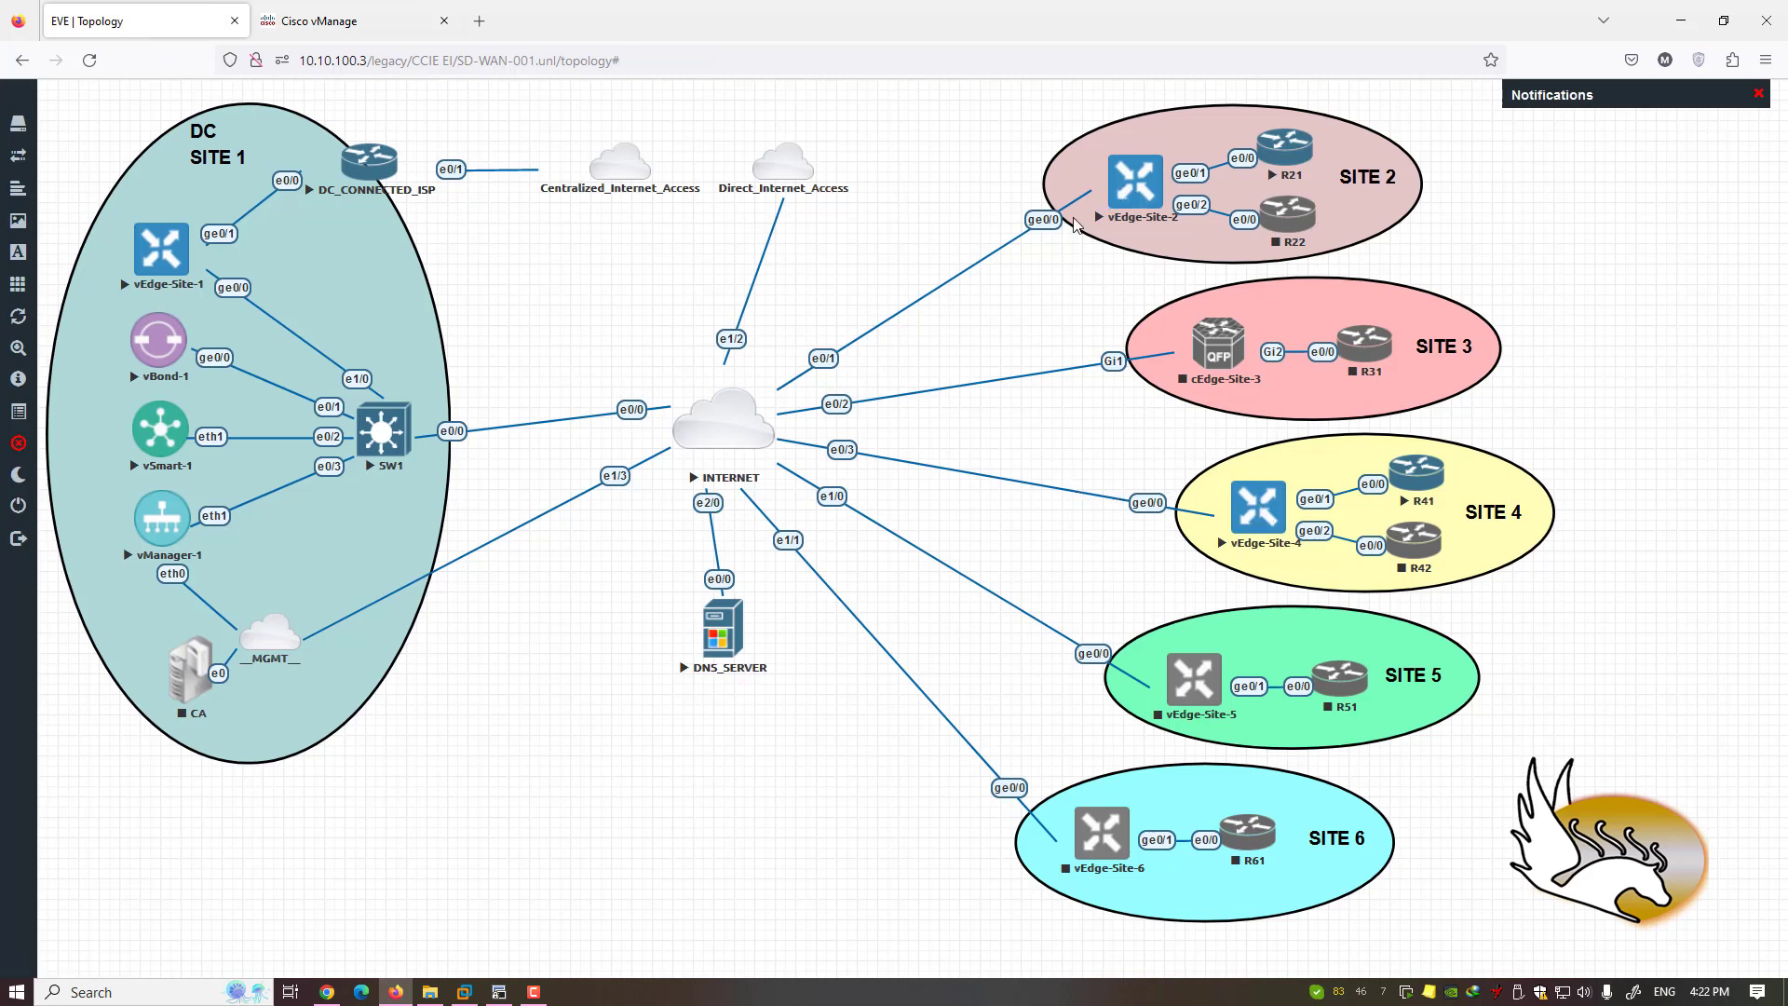
left_click(354, 22)
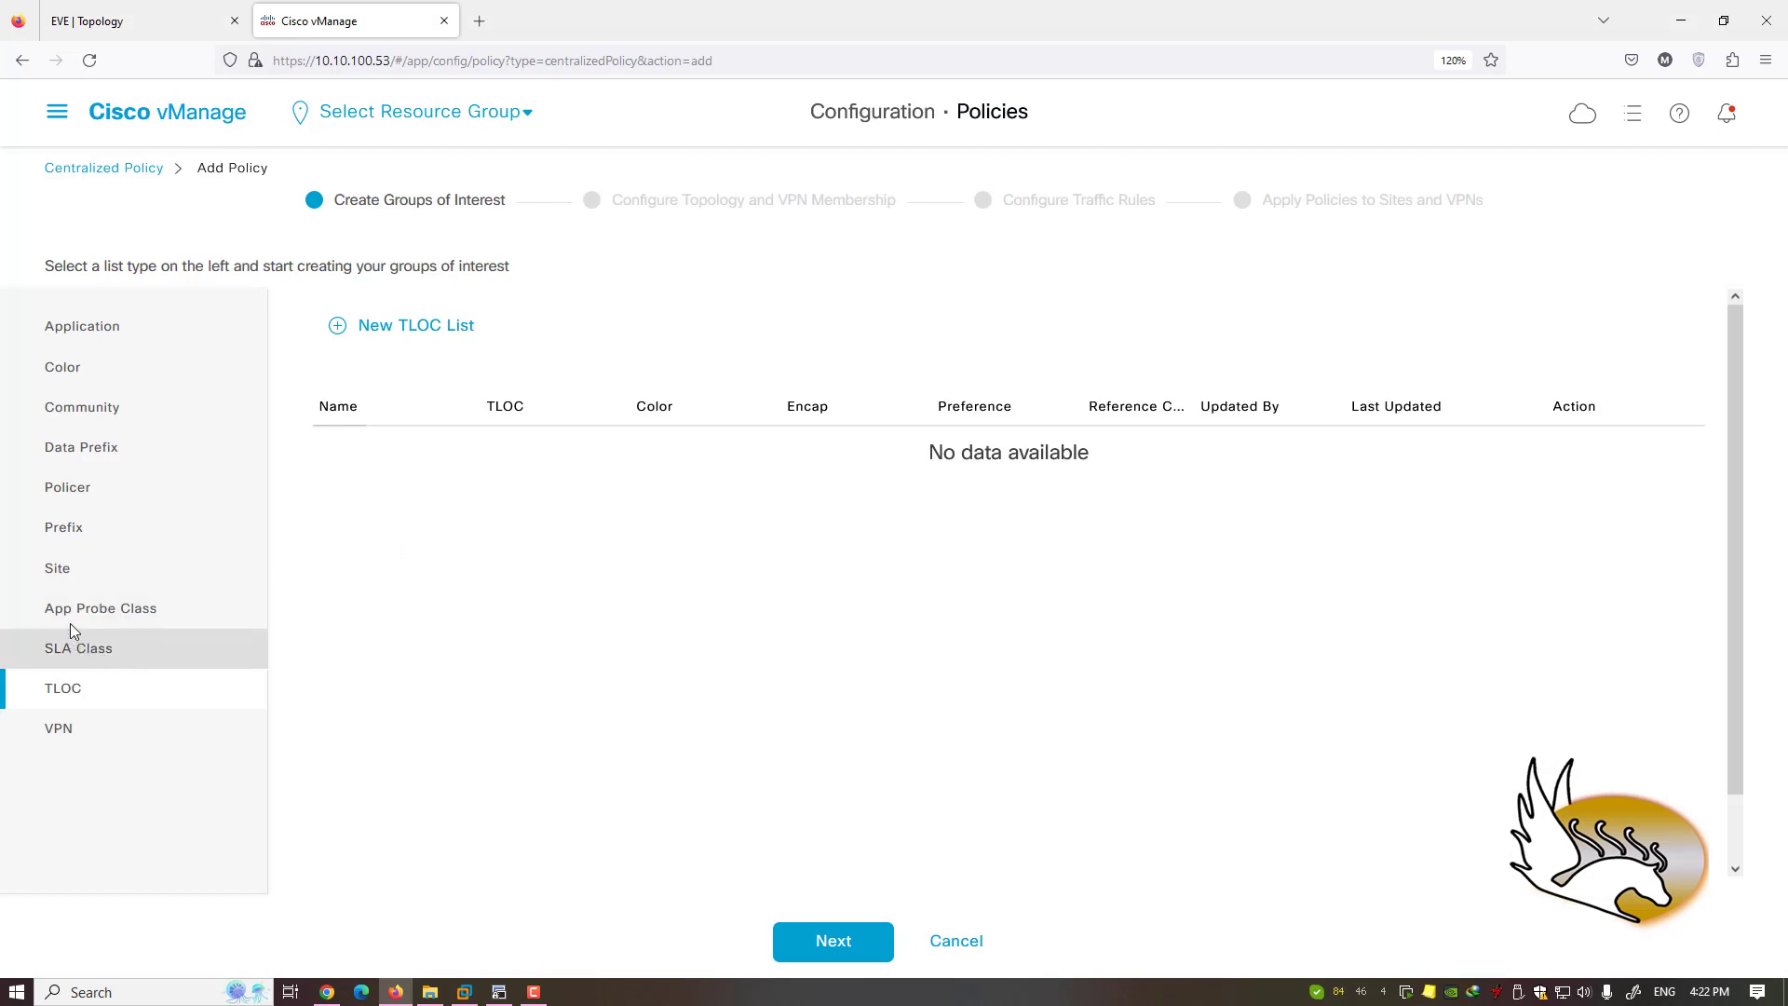
- Show the Site lists, highlighting All_Branches' 2-1000 range, then the empty Prefix lists
left_click(73, 584)
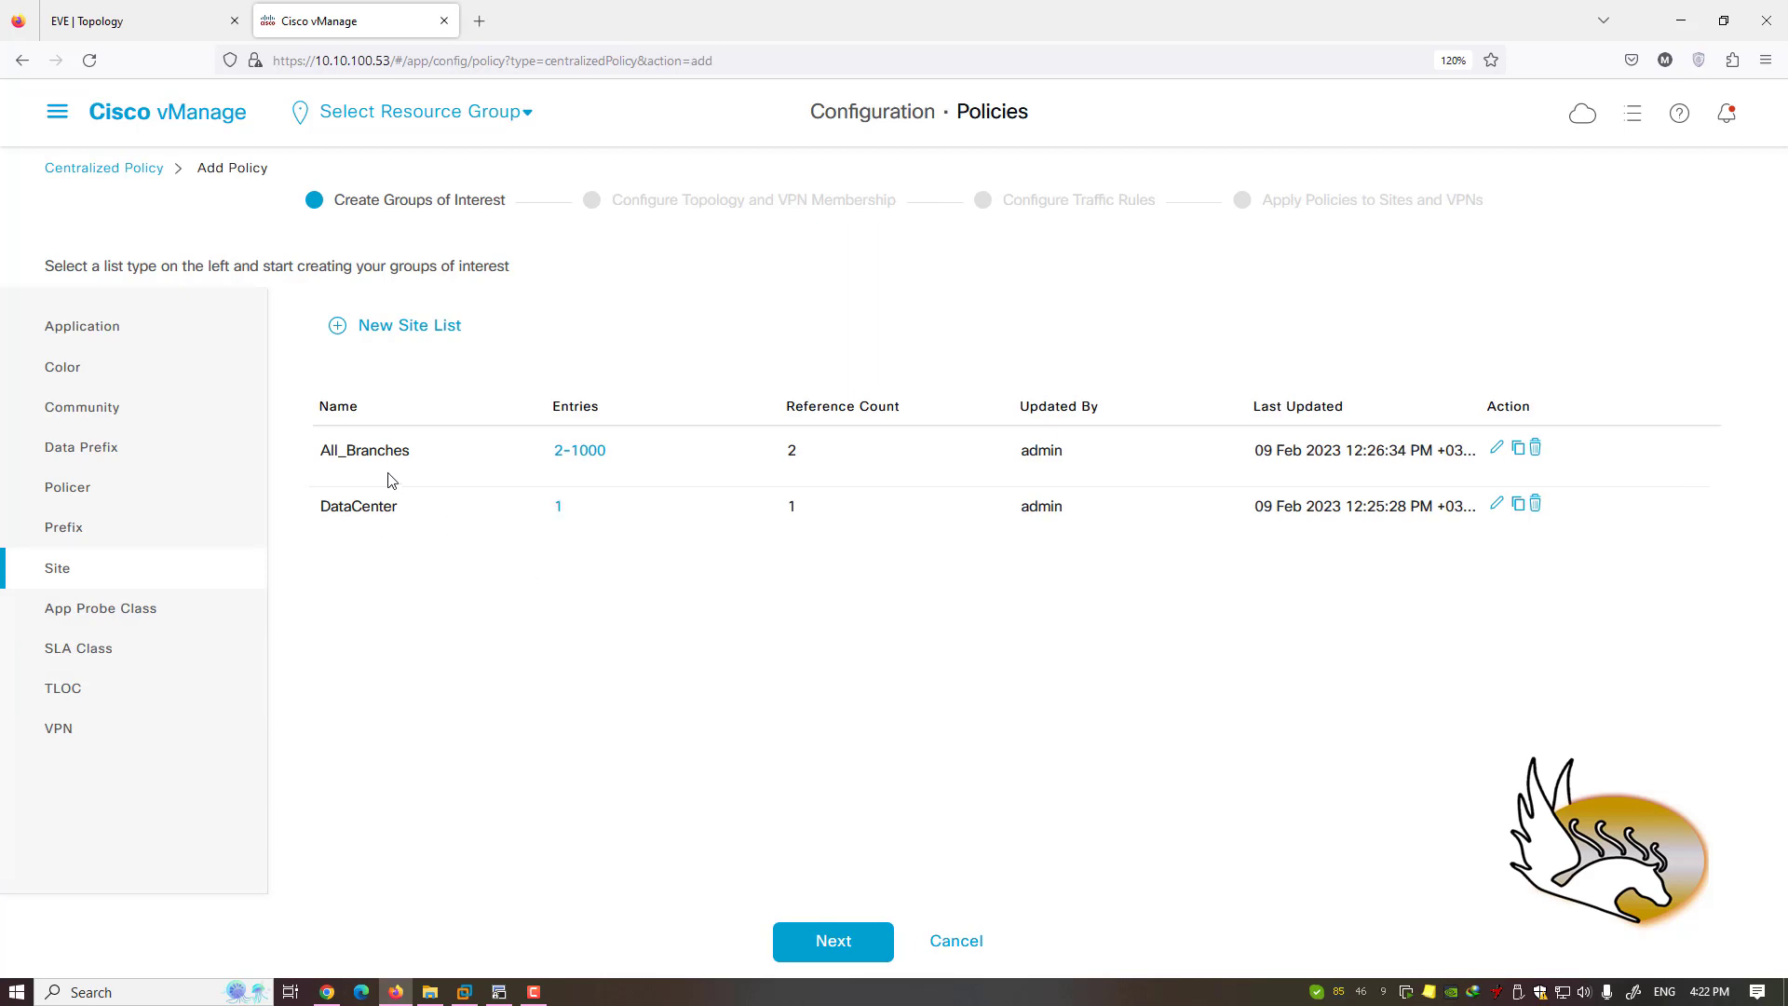
left_click_drag(526, 455, 632, 462)
left_click(476, 691)
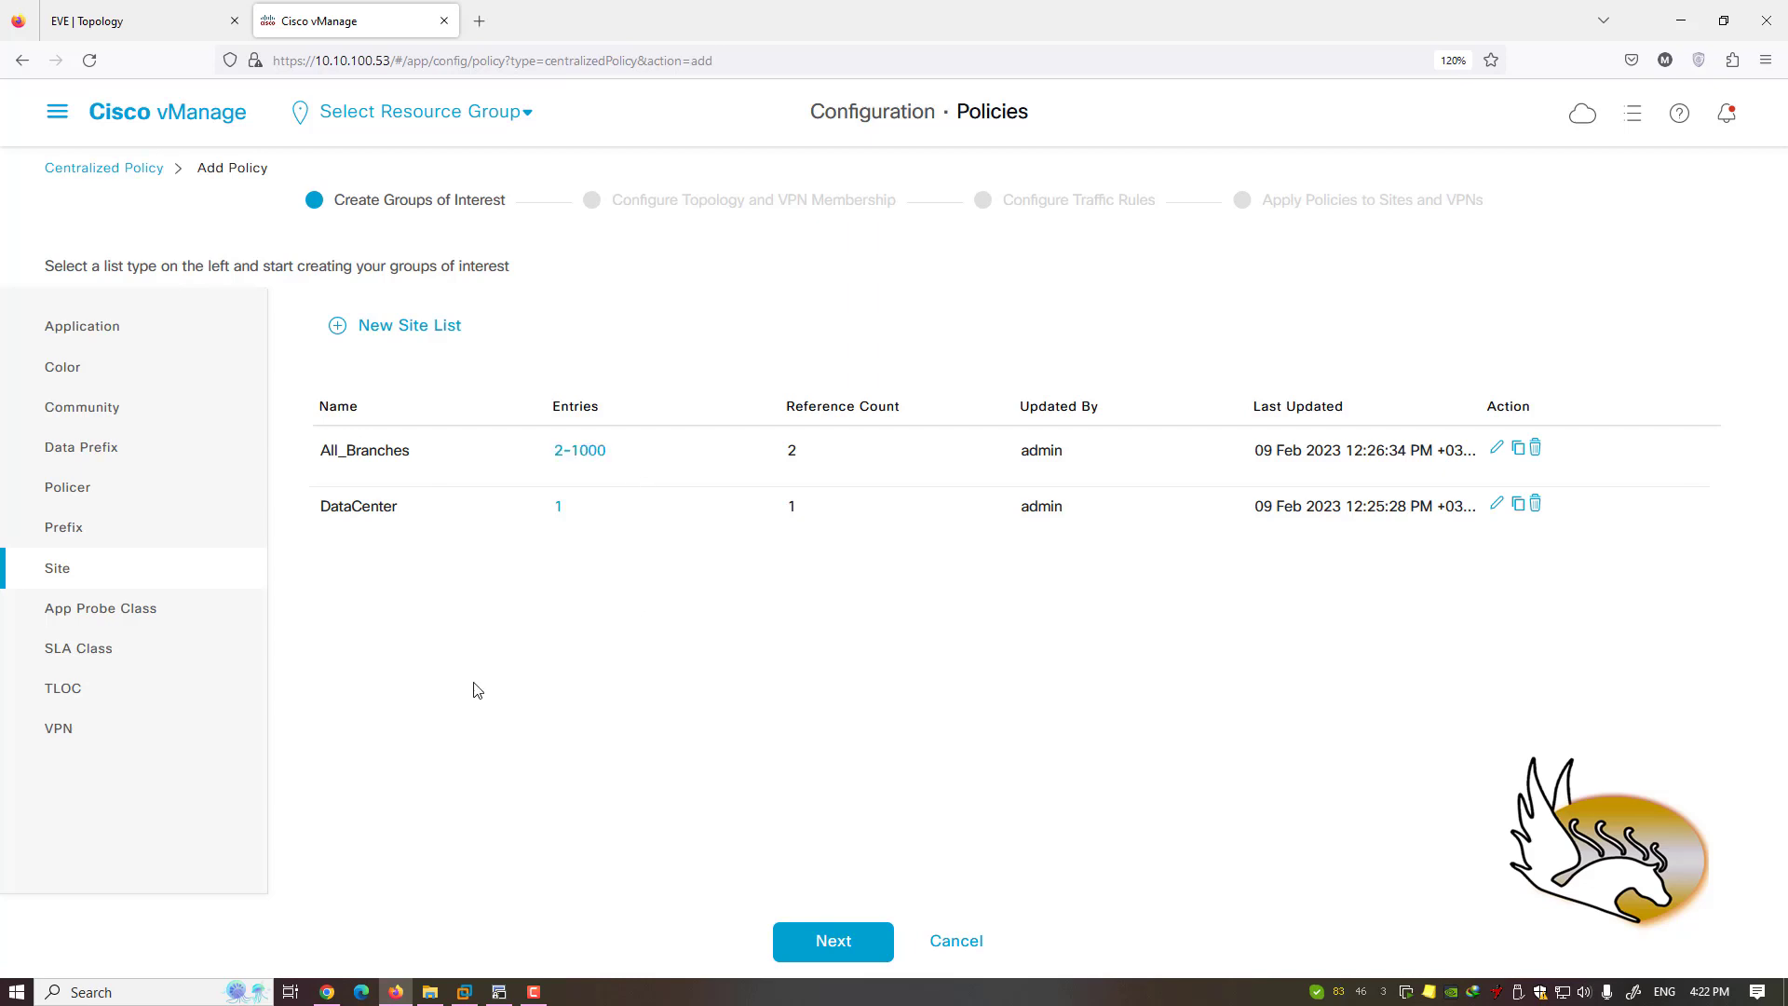
left_click(86, 527)
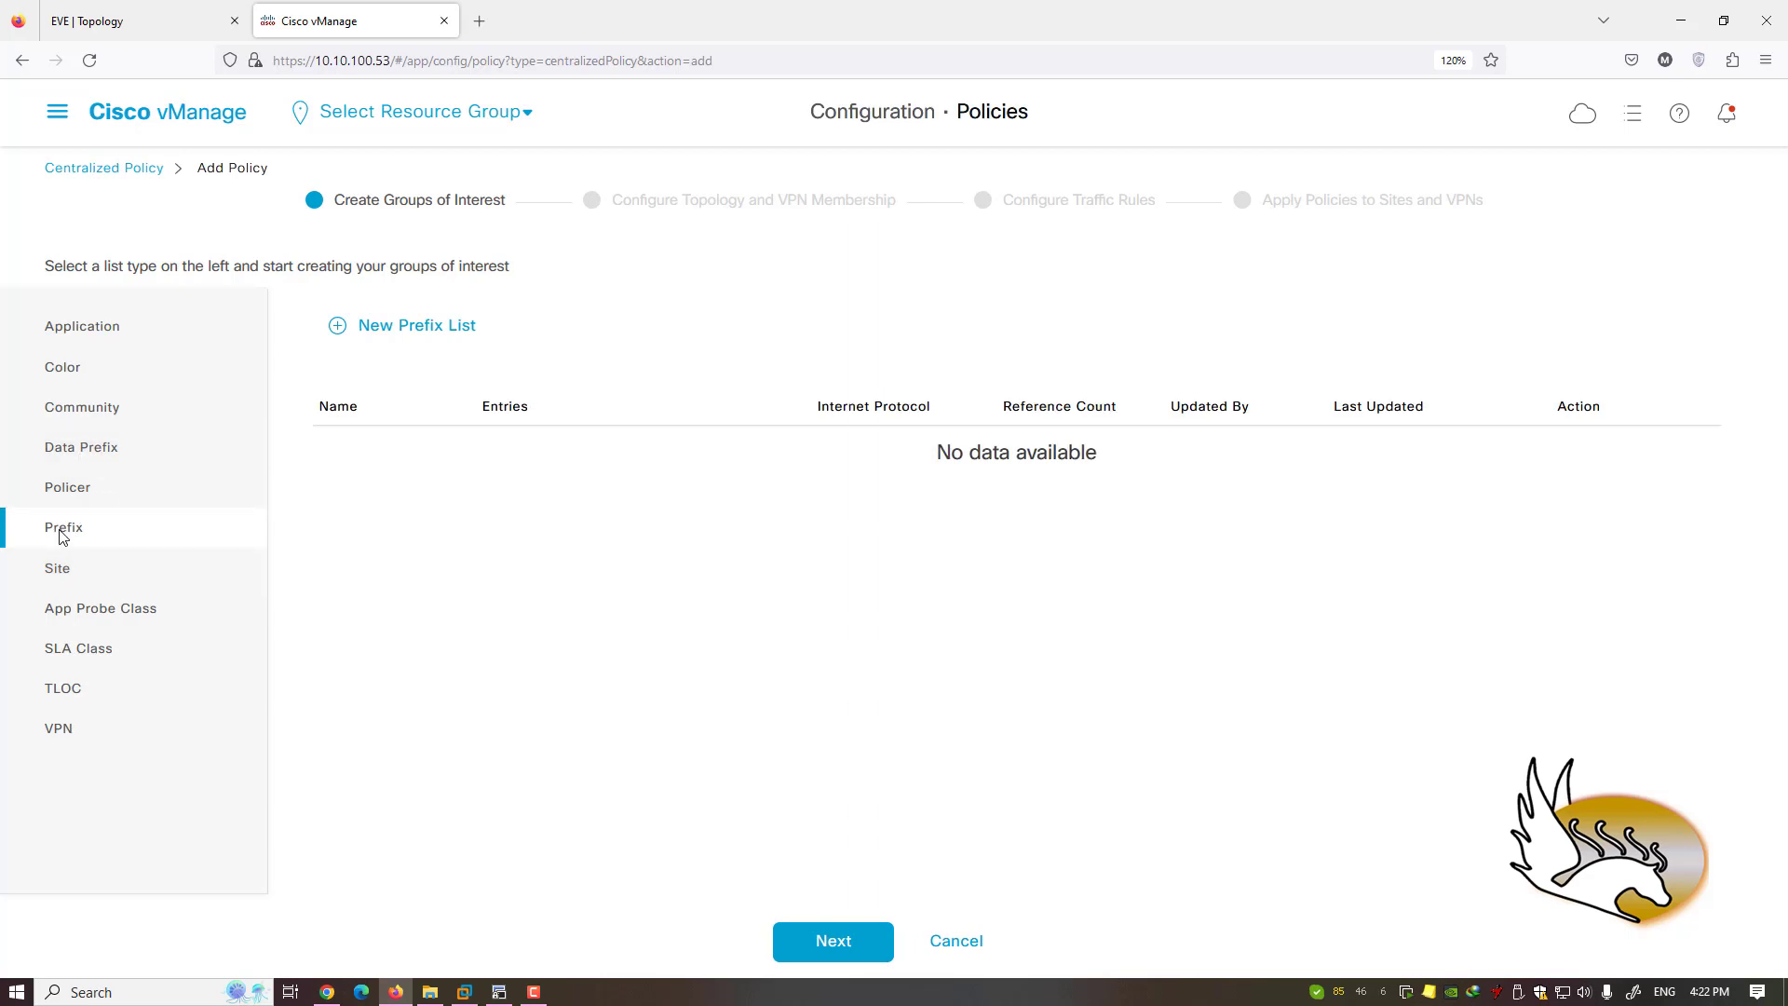
- Show Data Prefix lists and highlight PRIVATE_IP_SPACE's 10.0.0.0/8, 172.16.0.0/12 and 192.168.0.0/16
left_click(85, 448)
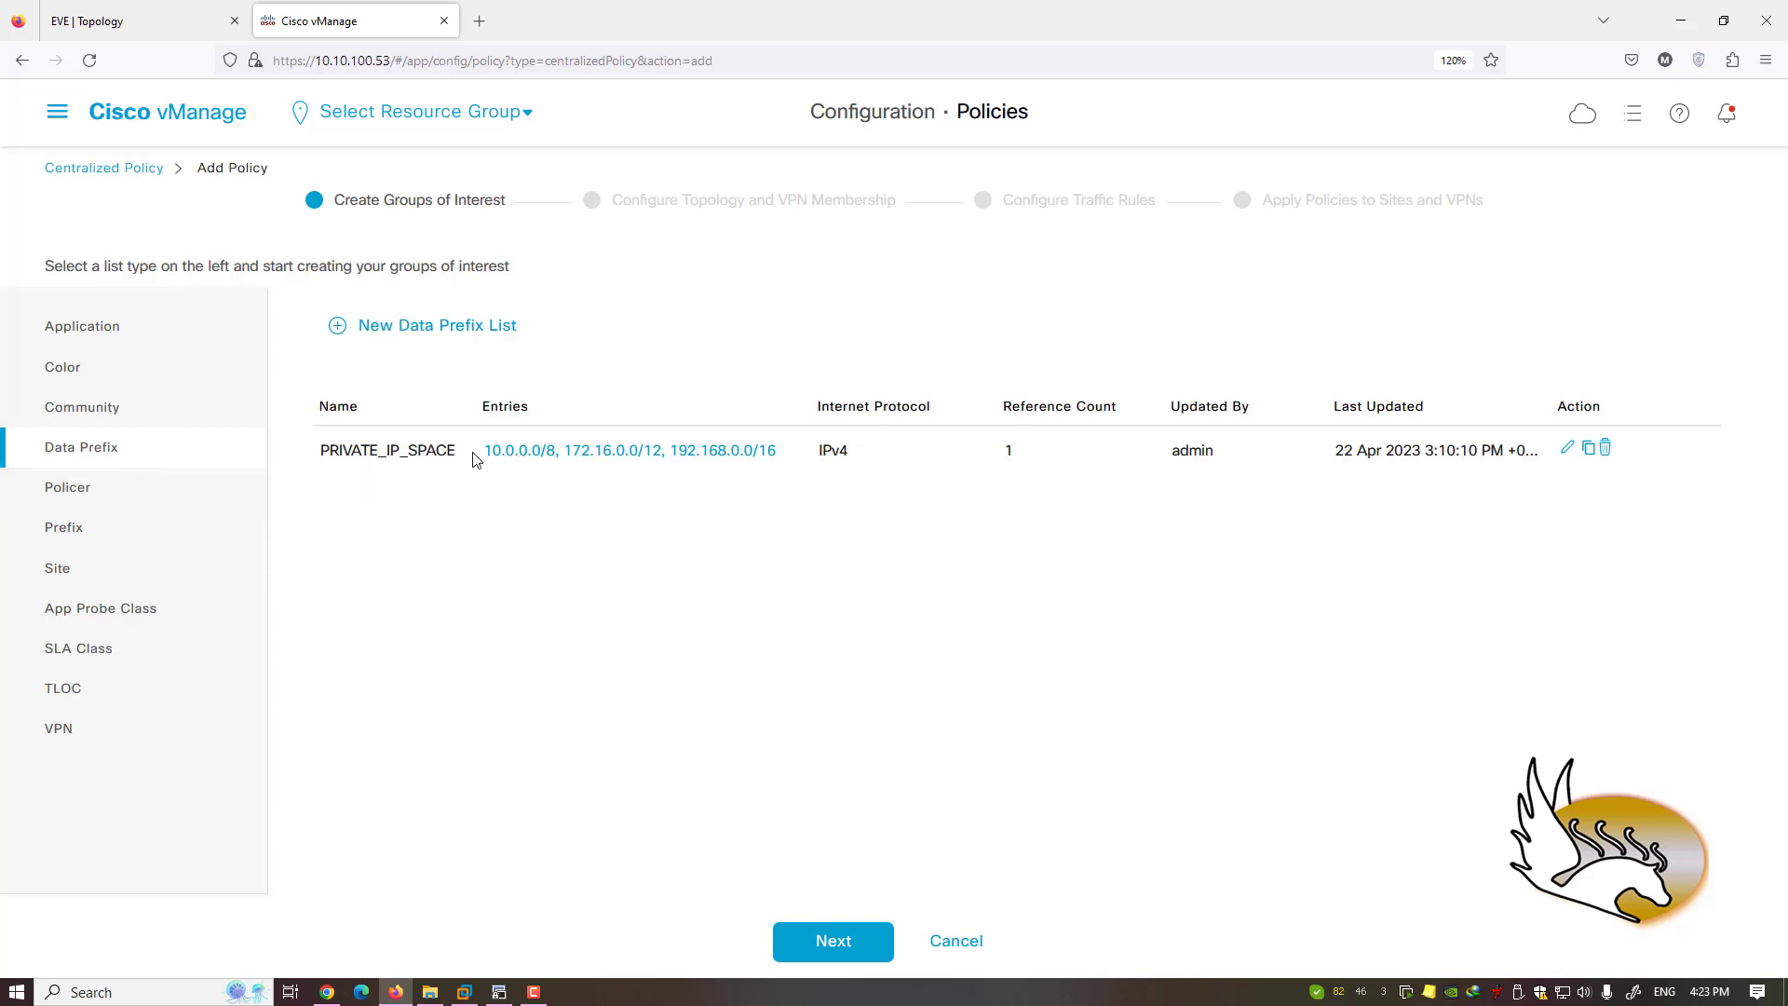
left_click_drag(479, 453, 769, 462)
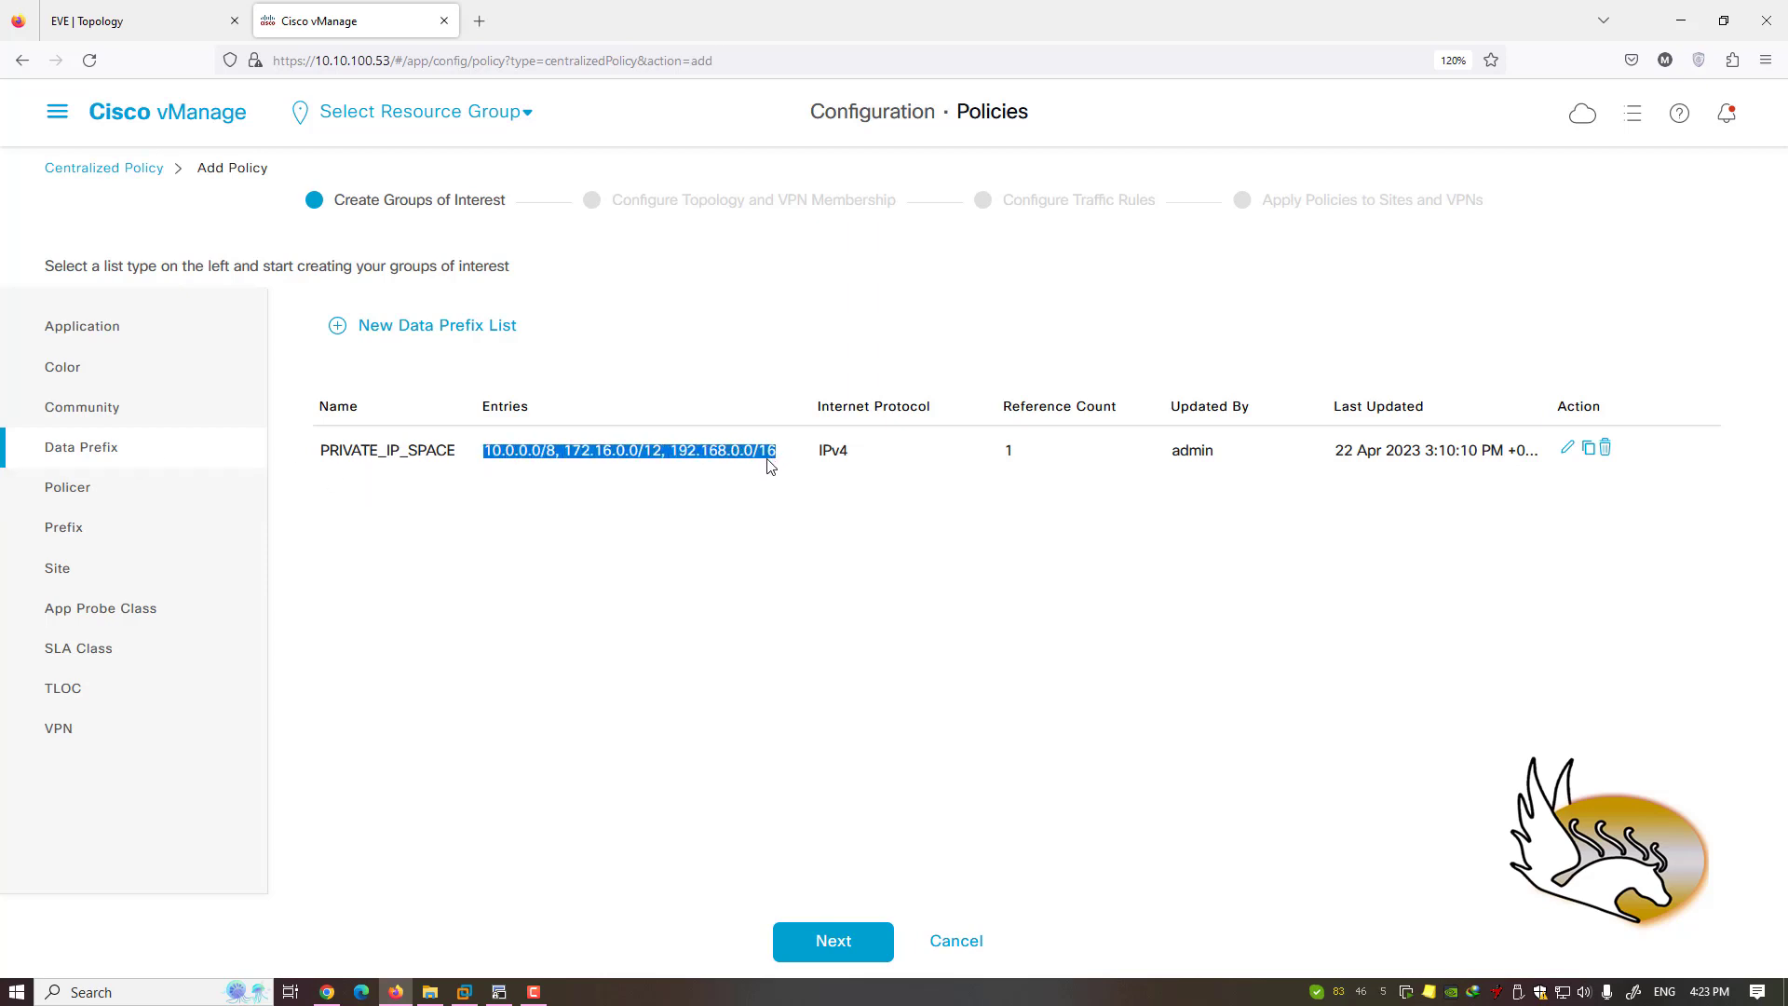
left_click(769, 499)
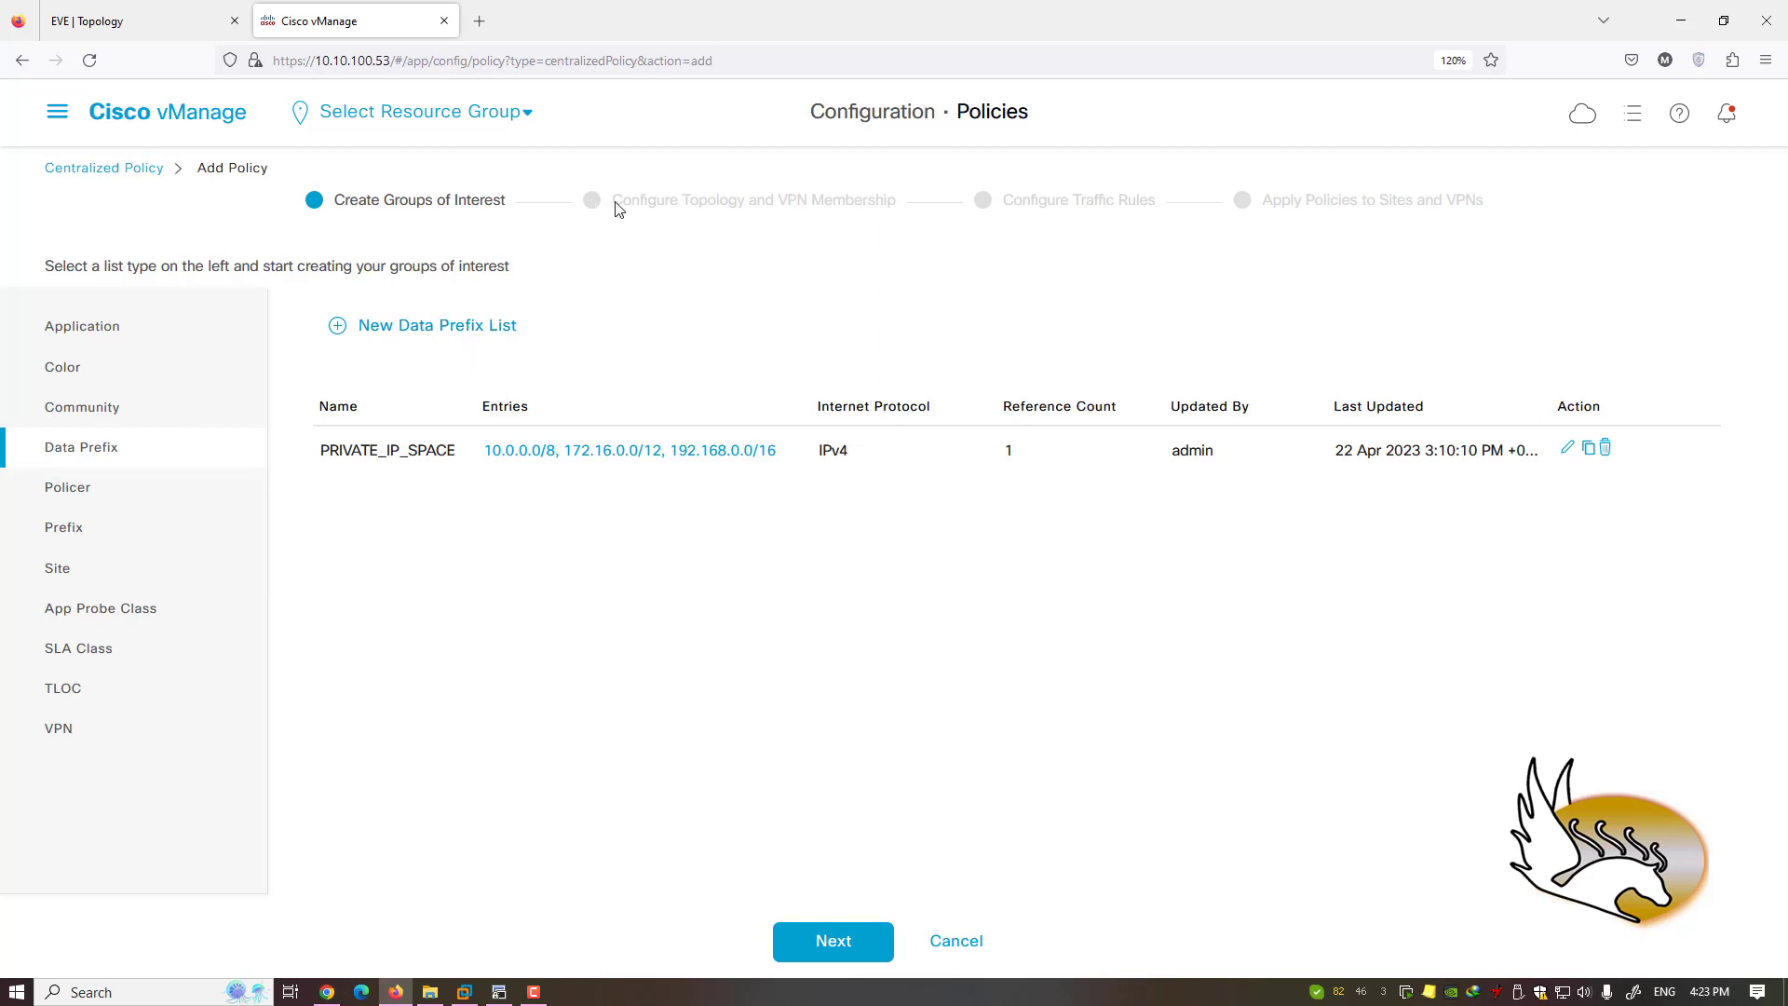
left_click_drag(610, 205, 900, 203)
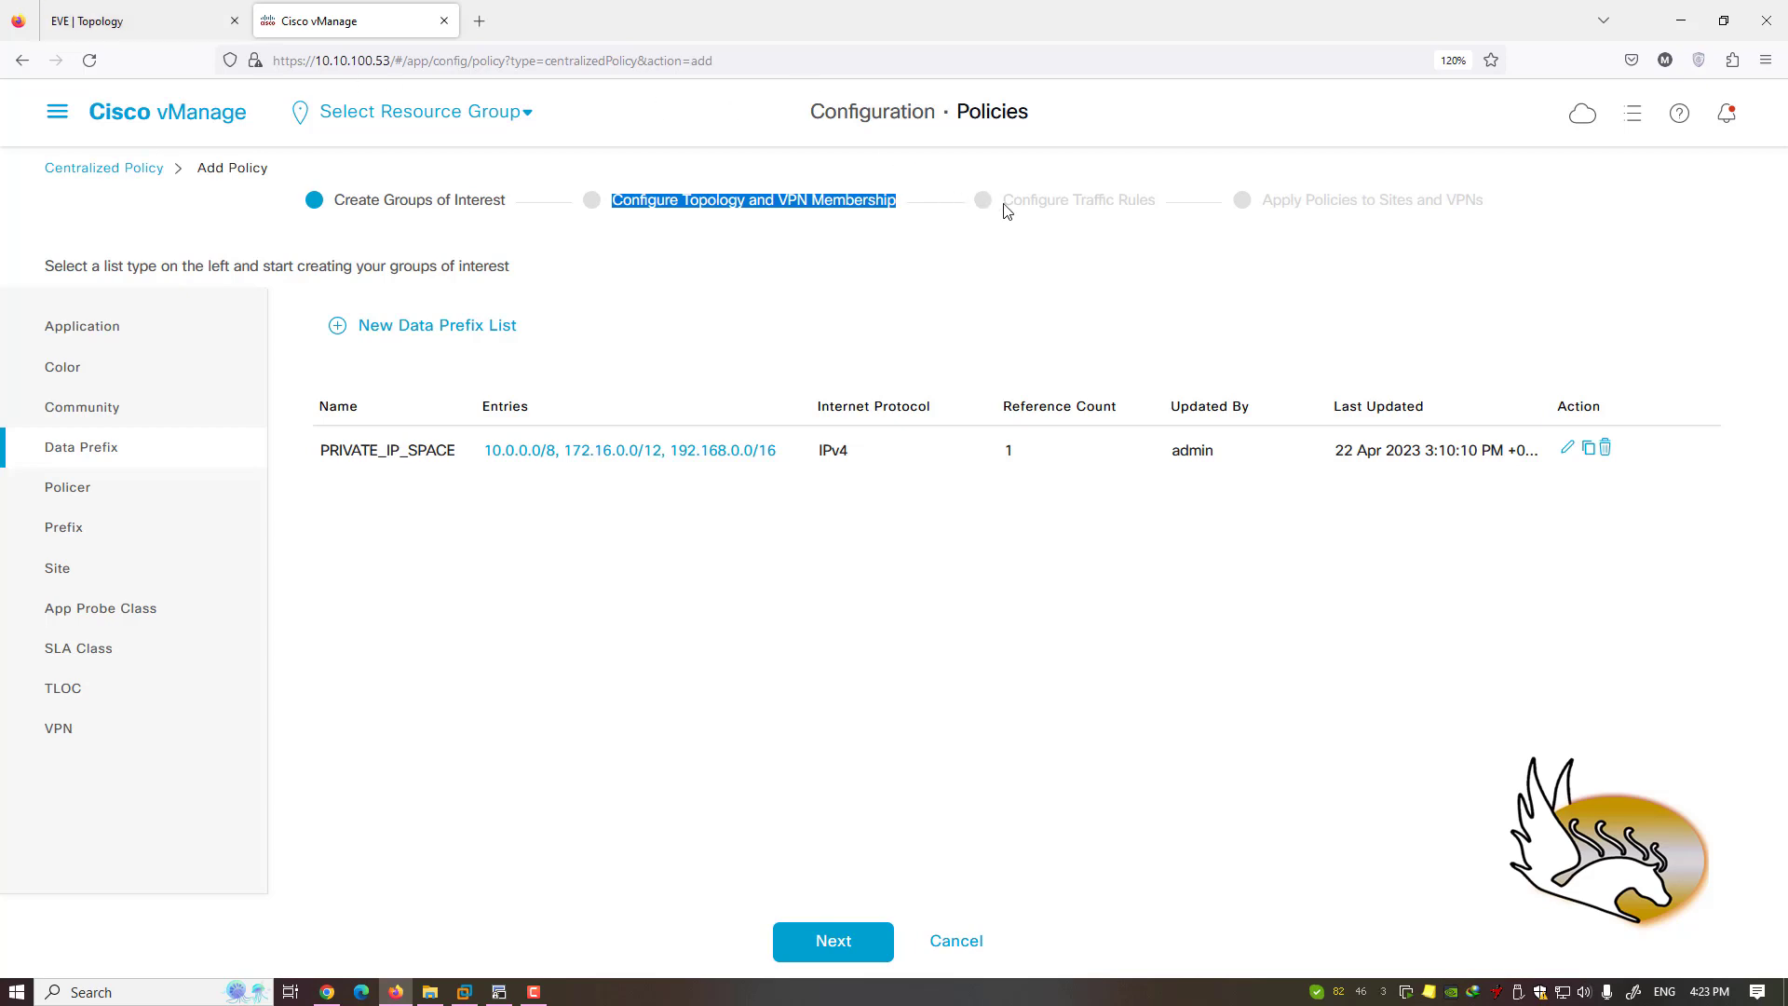
left_click_drag(1005, 203, 1127, 222)
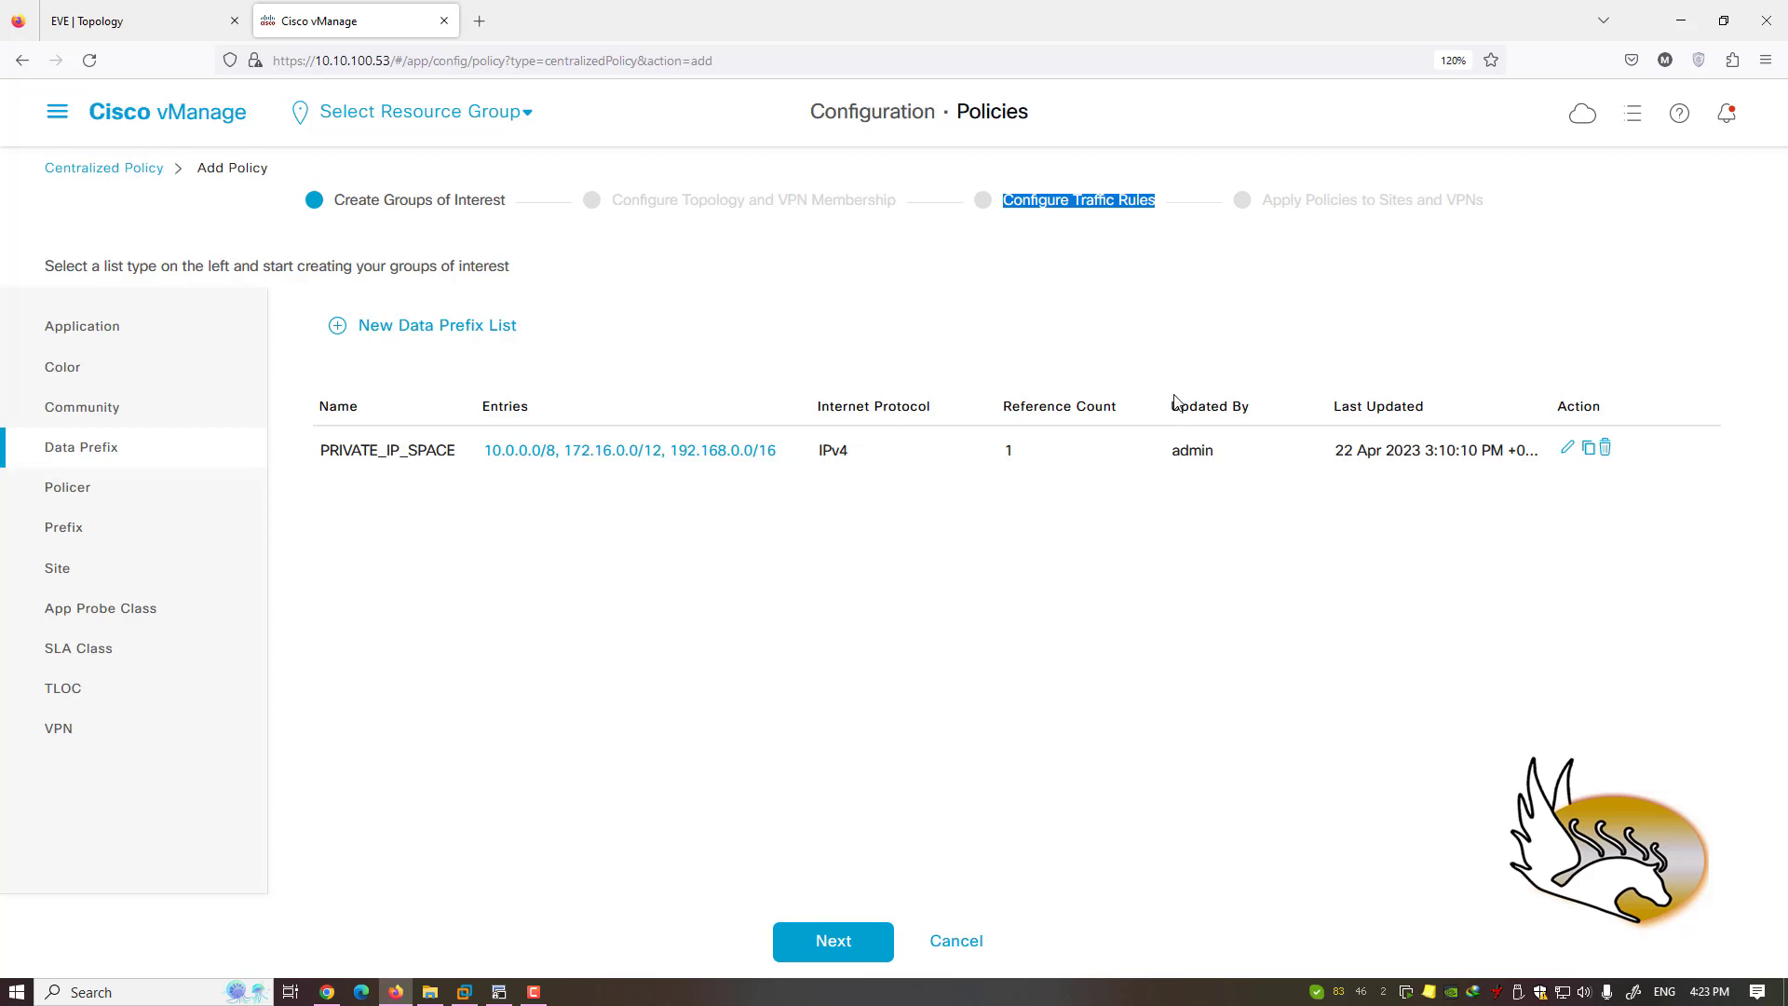
left_click_drag(1263, 205, 1493, 203)
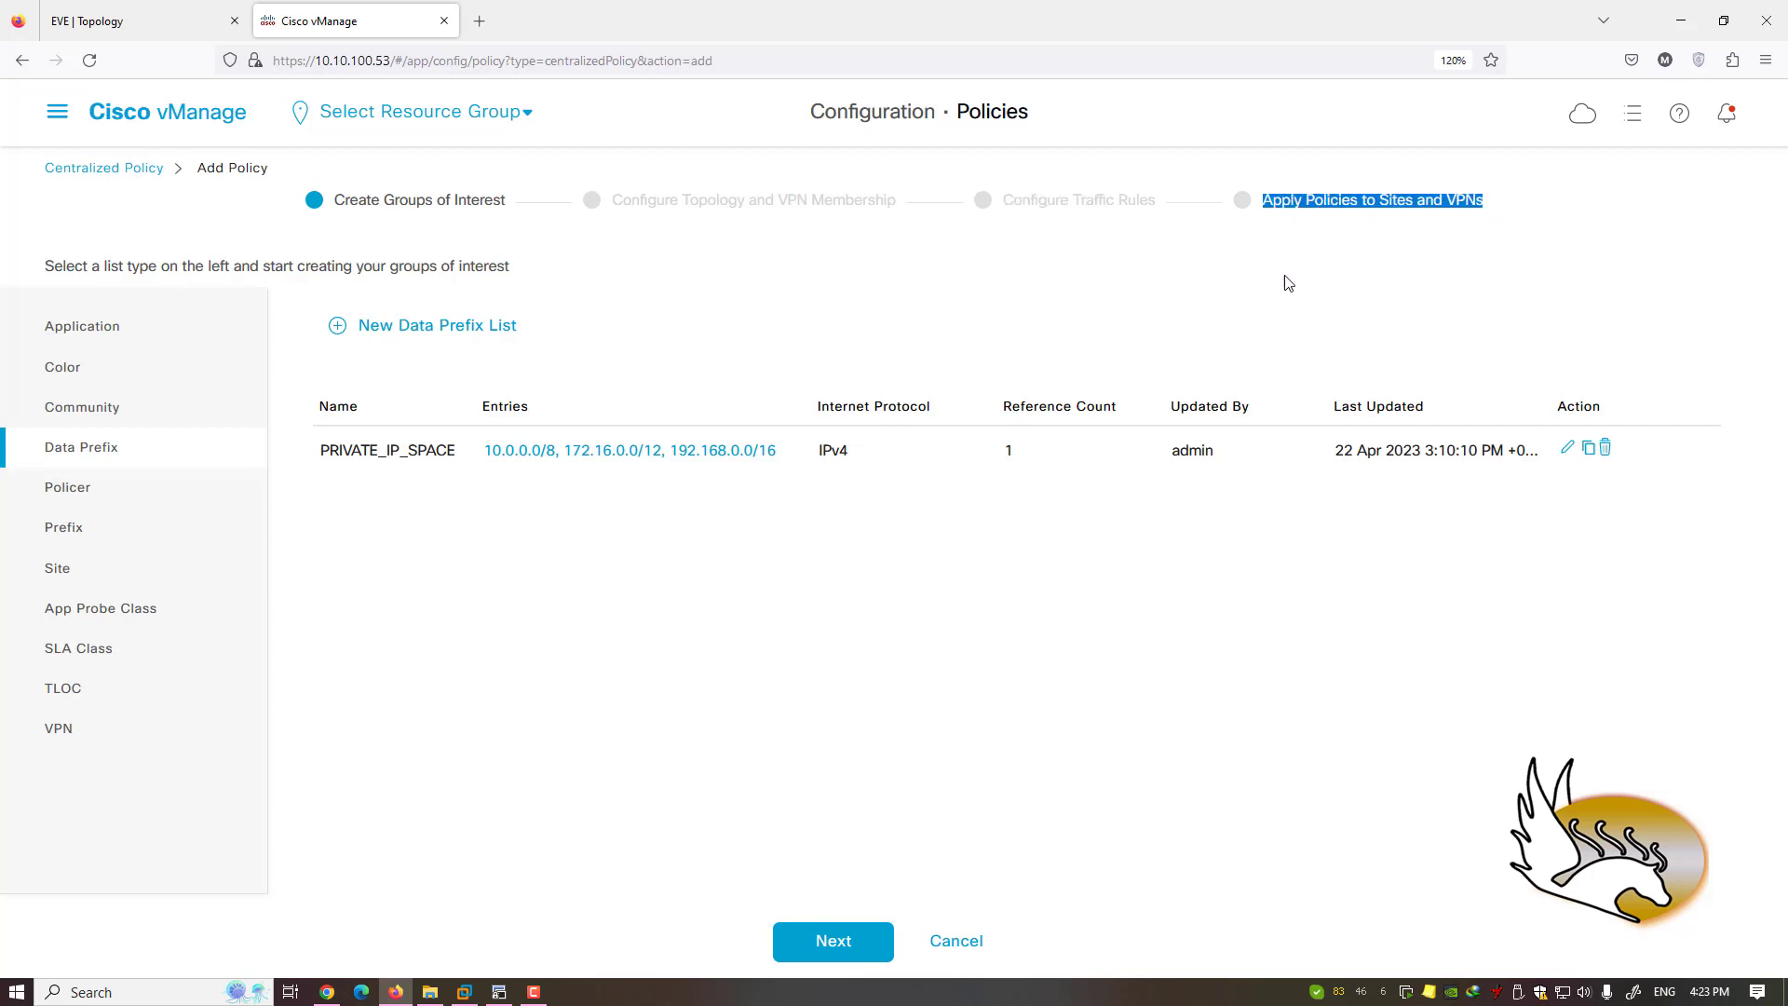
left_click(56, 121)
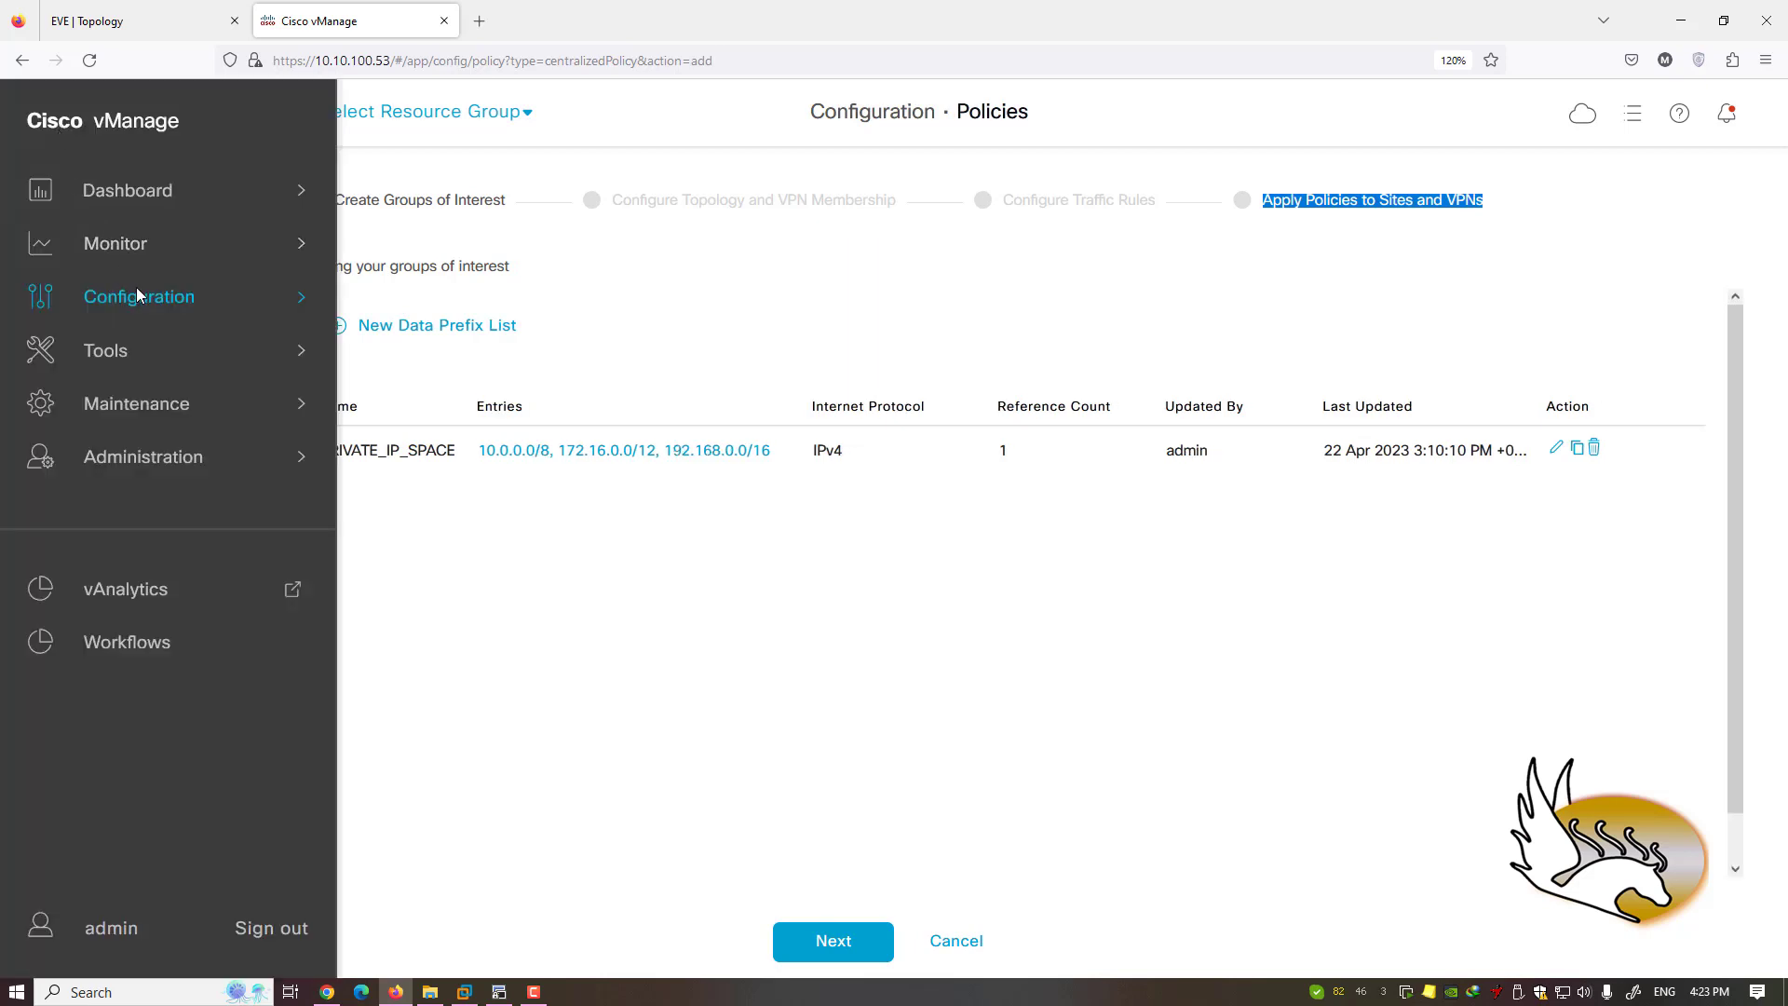
- Open Configuration › Security, still empty, then glance at the vSmart-1 terminal and return
mouse_move(138, 294)
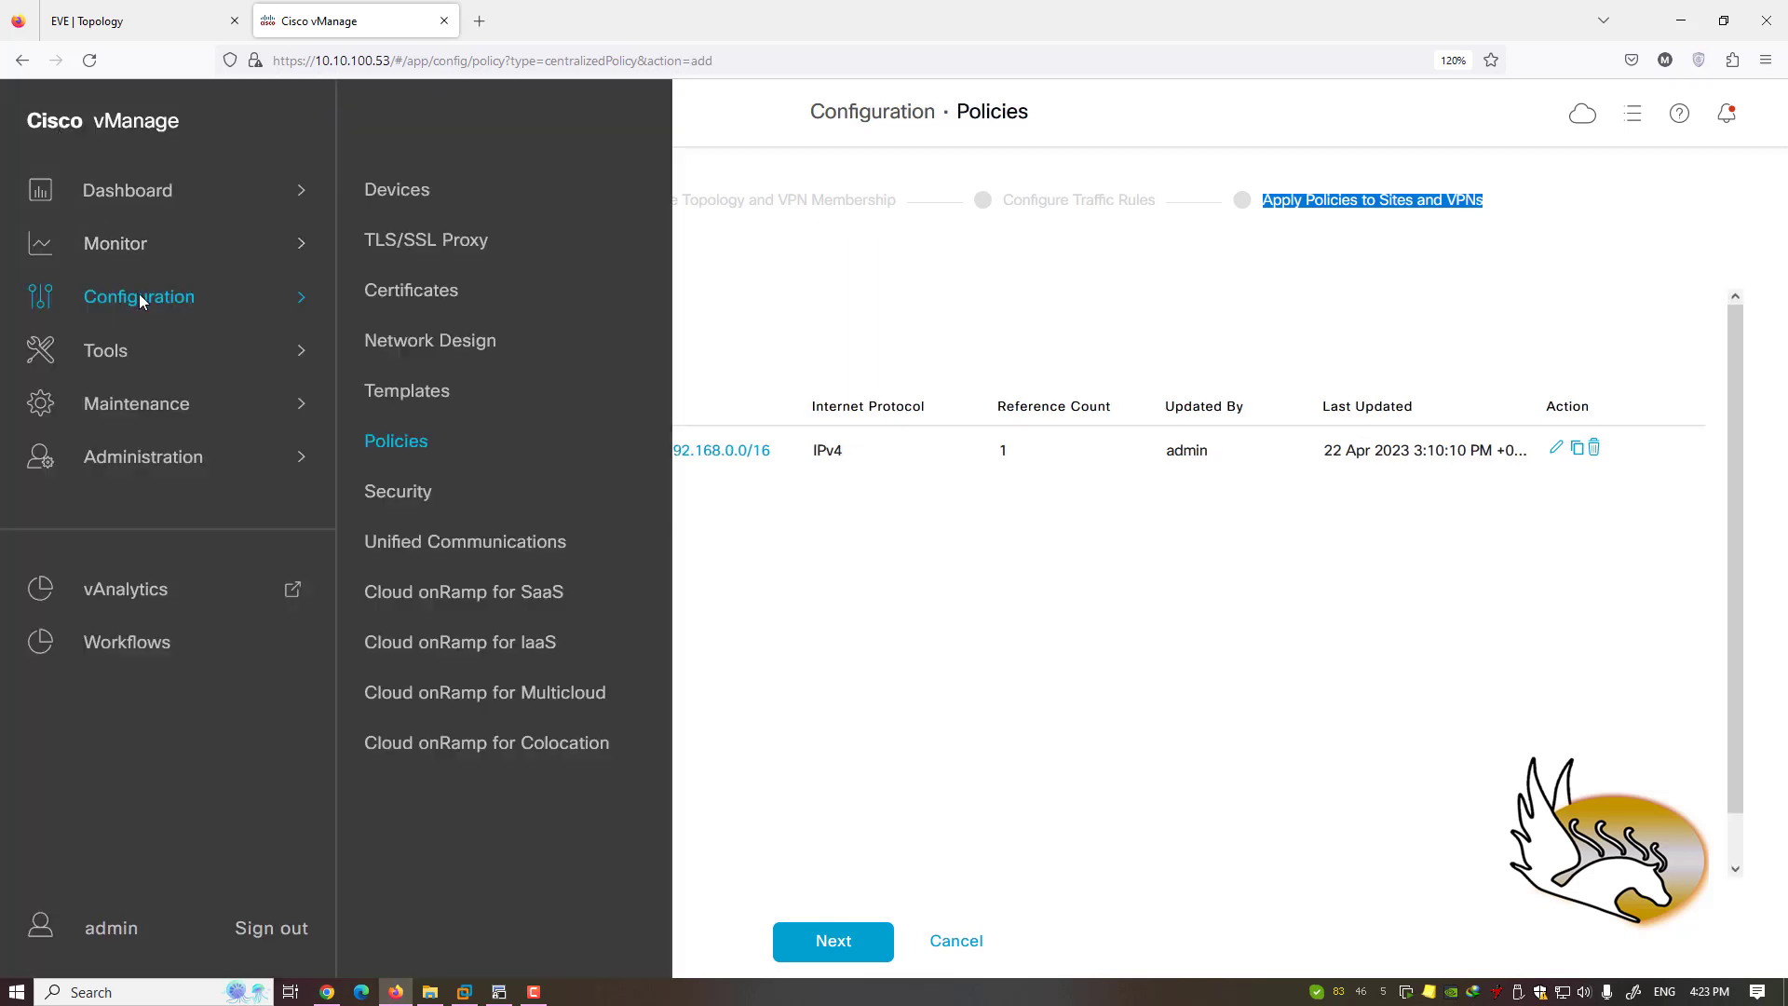
left_click(405, 491)
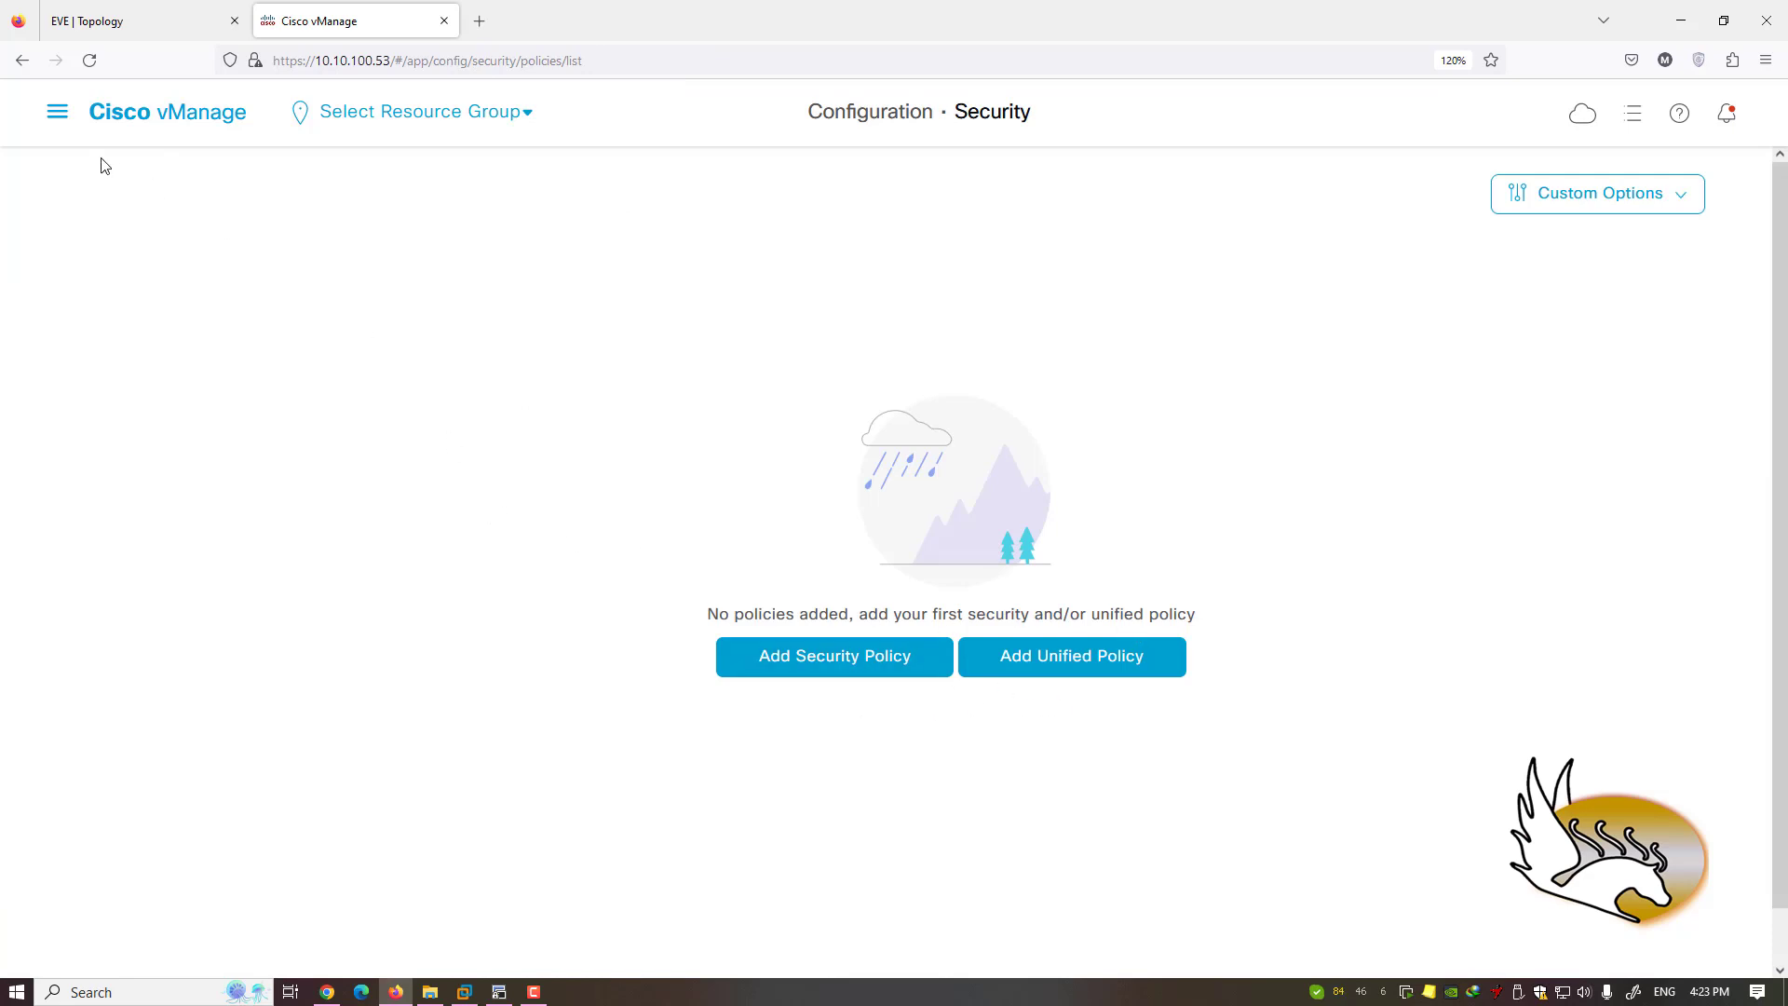
left_click(57, 115)
mouse_move(179, 309)
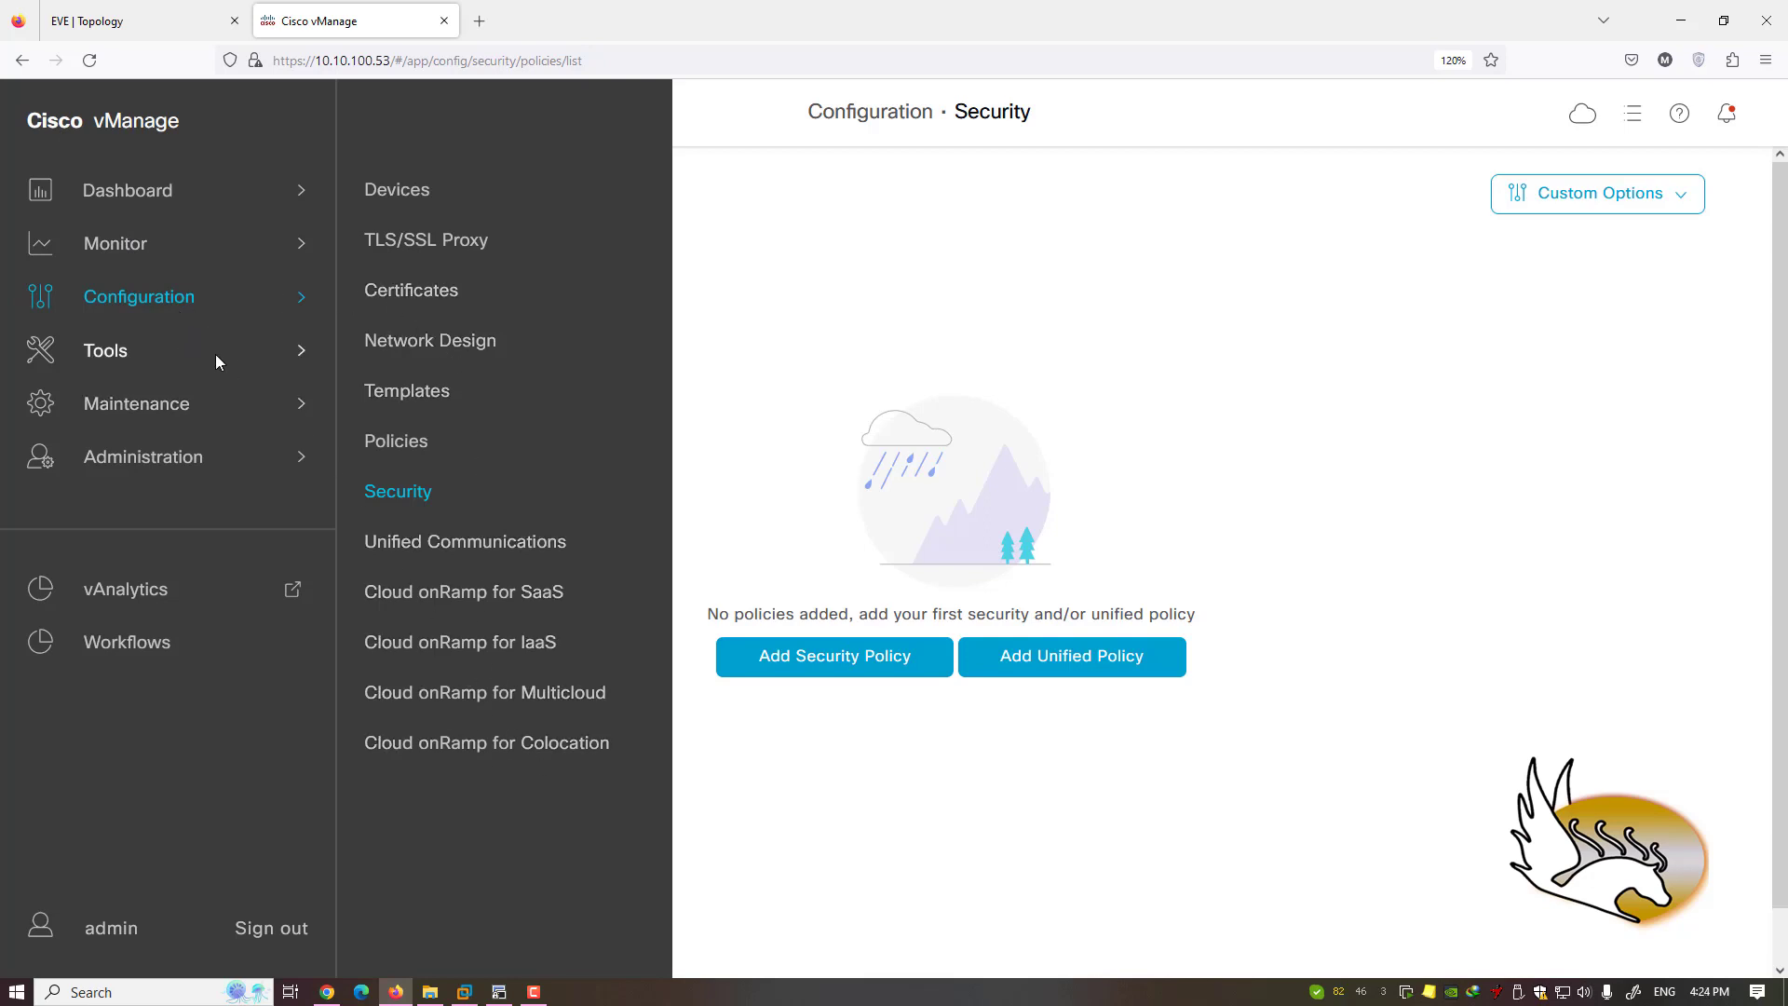
mouse_move(218, 361)
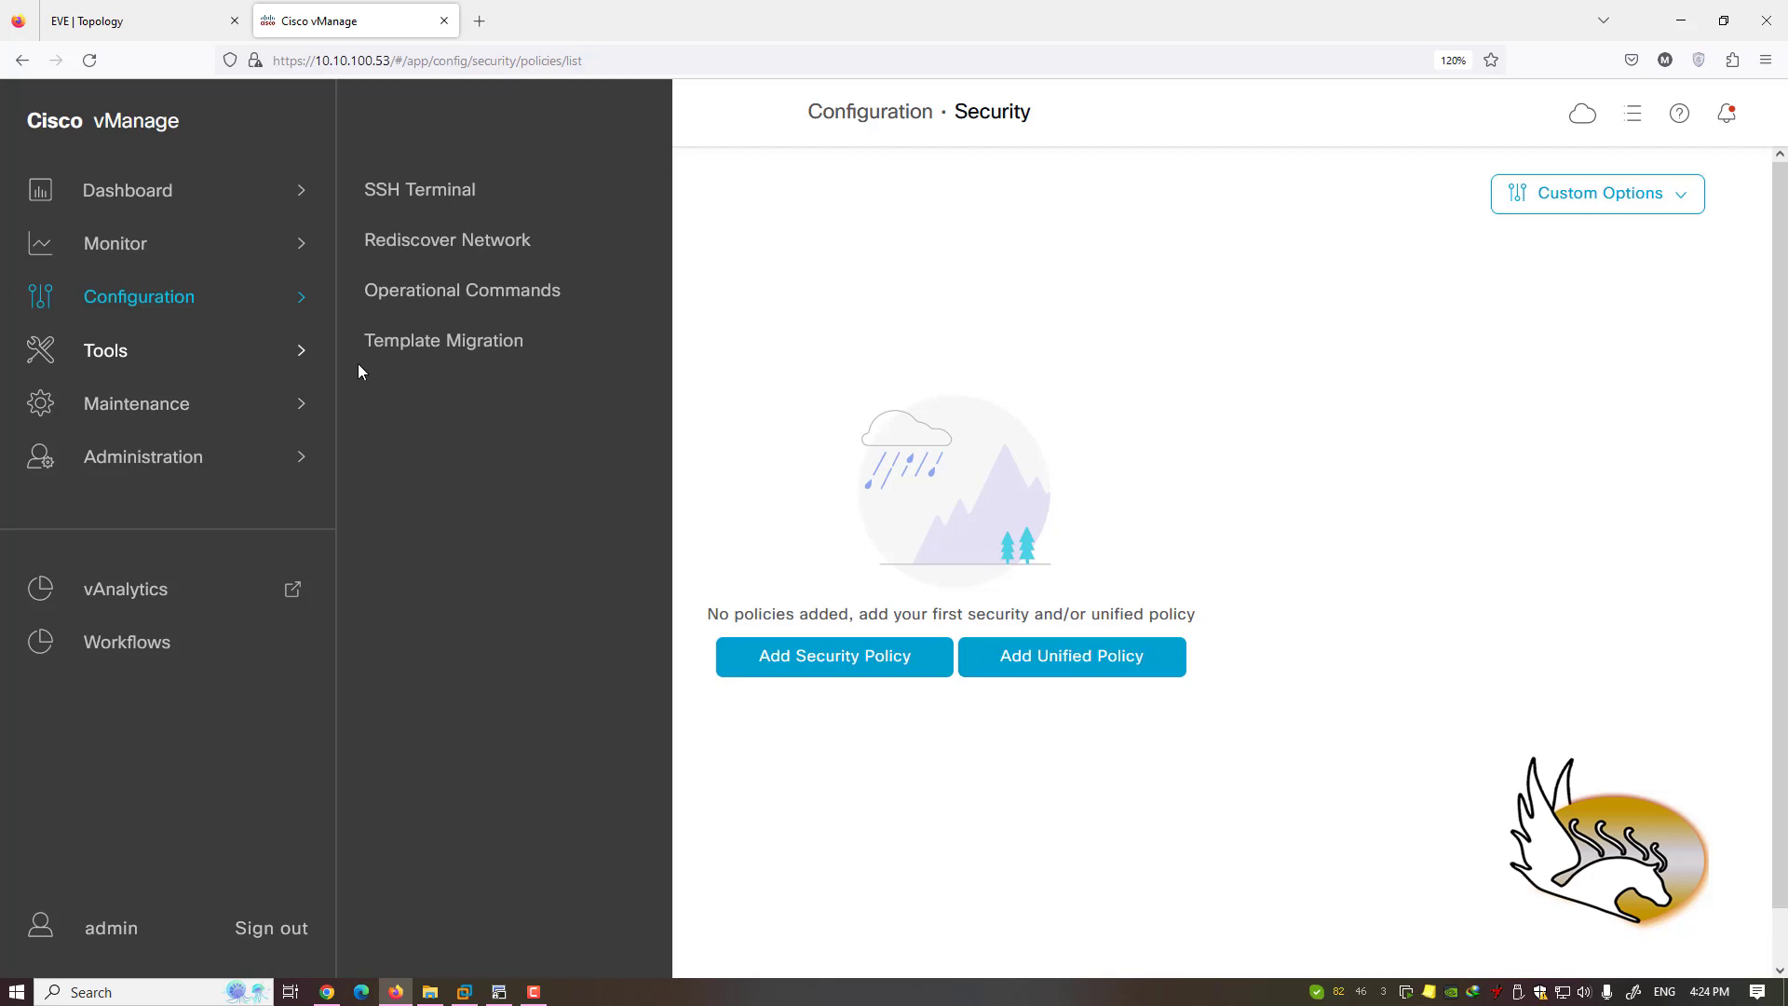
left_click(499, 992)
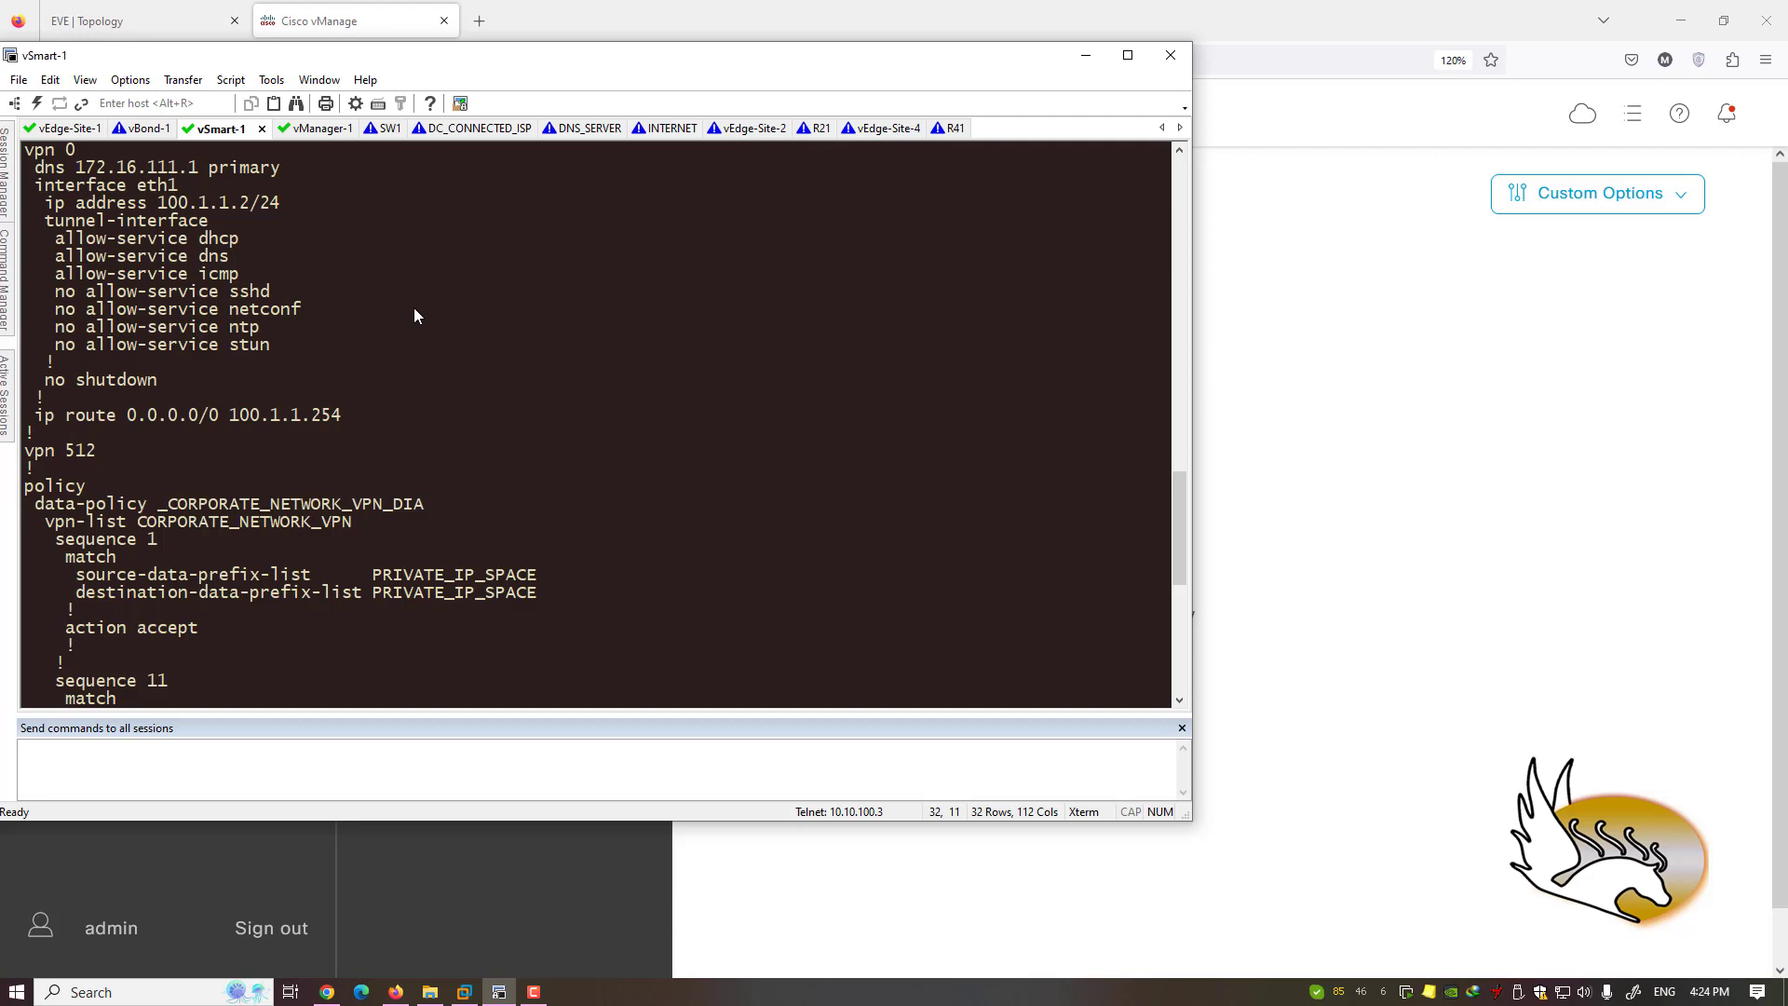
left_click(606, 21)
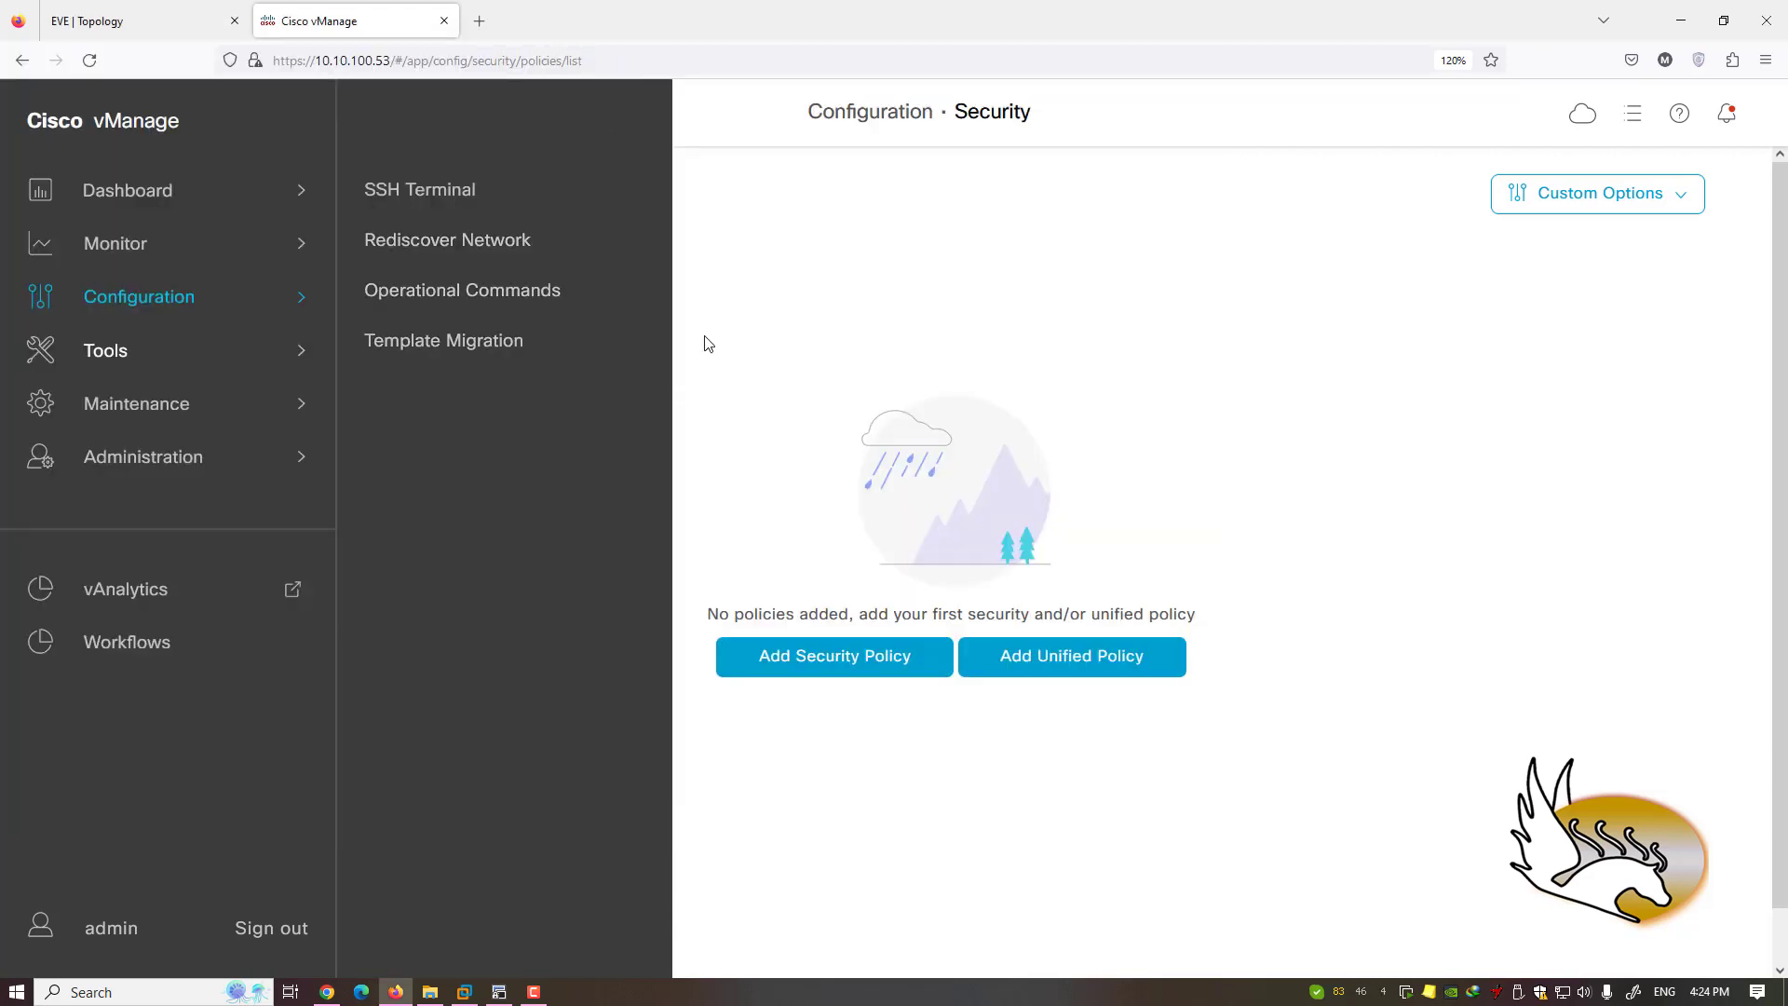
- Open an SSH Terminal session to vSmart-1, zooming the page to 170% and back to 110%
left_click(434, 194)
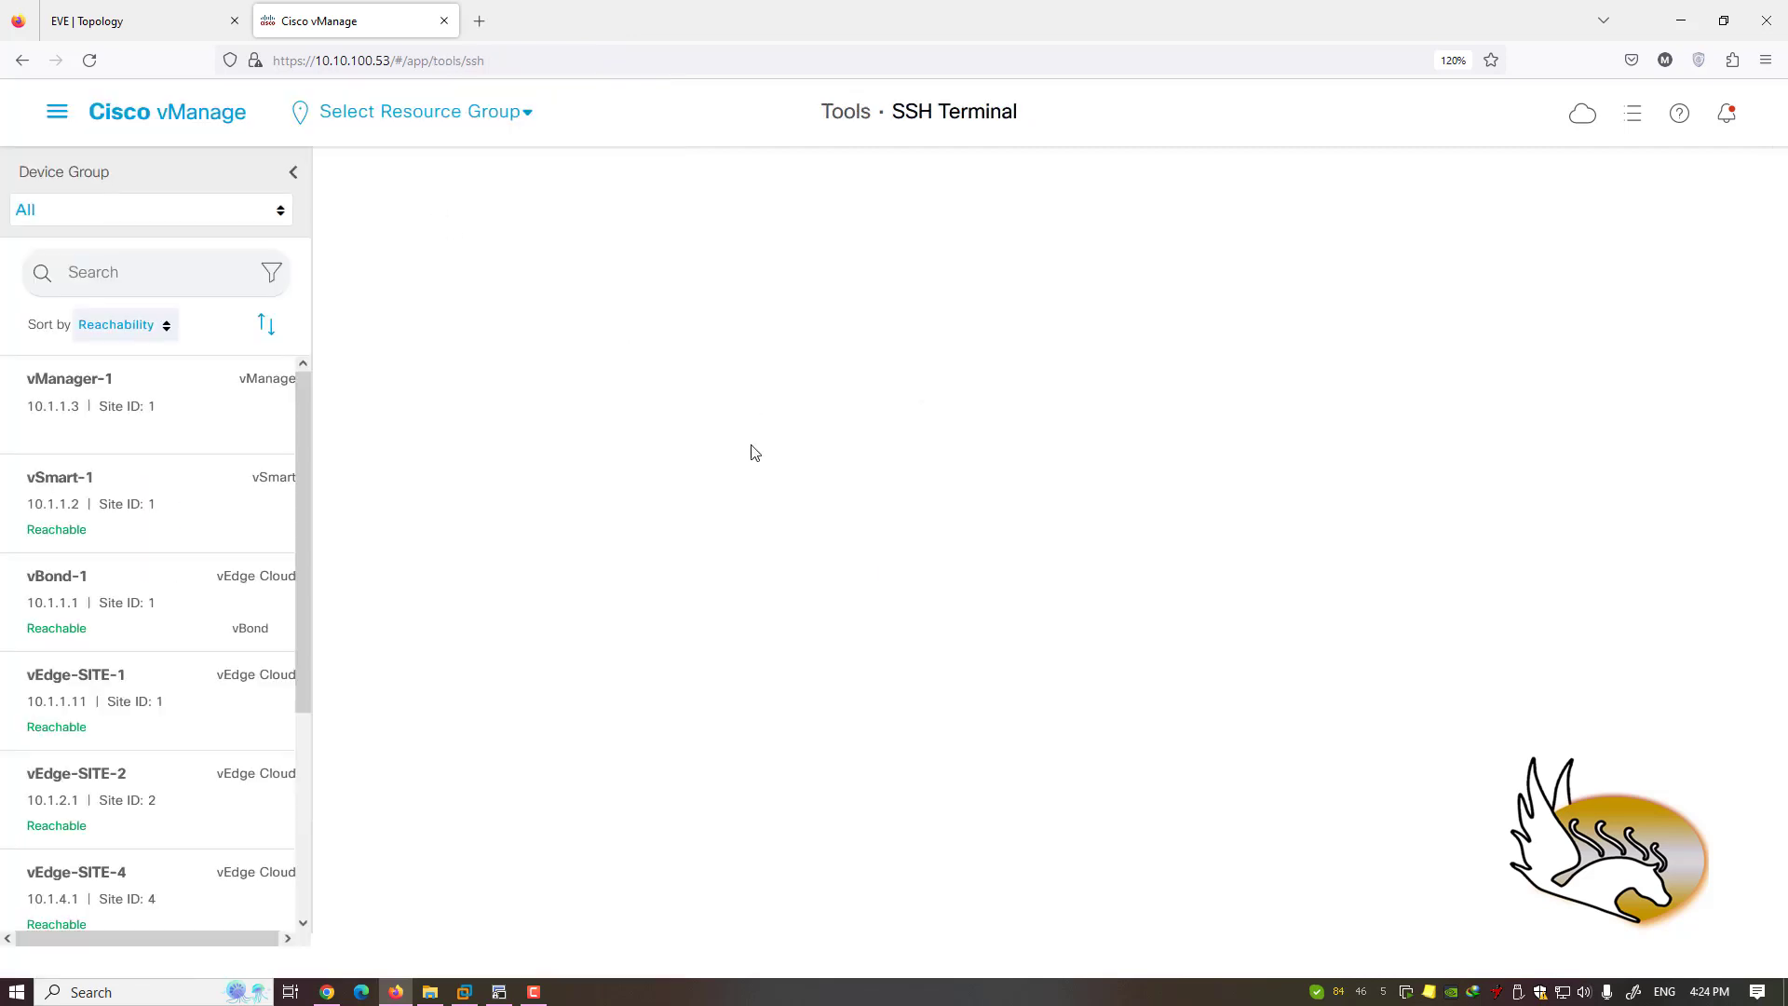
scroll(306, 477, "down", 1)
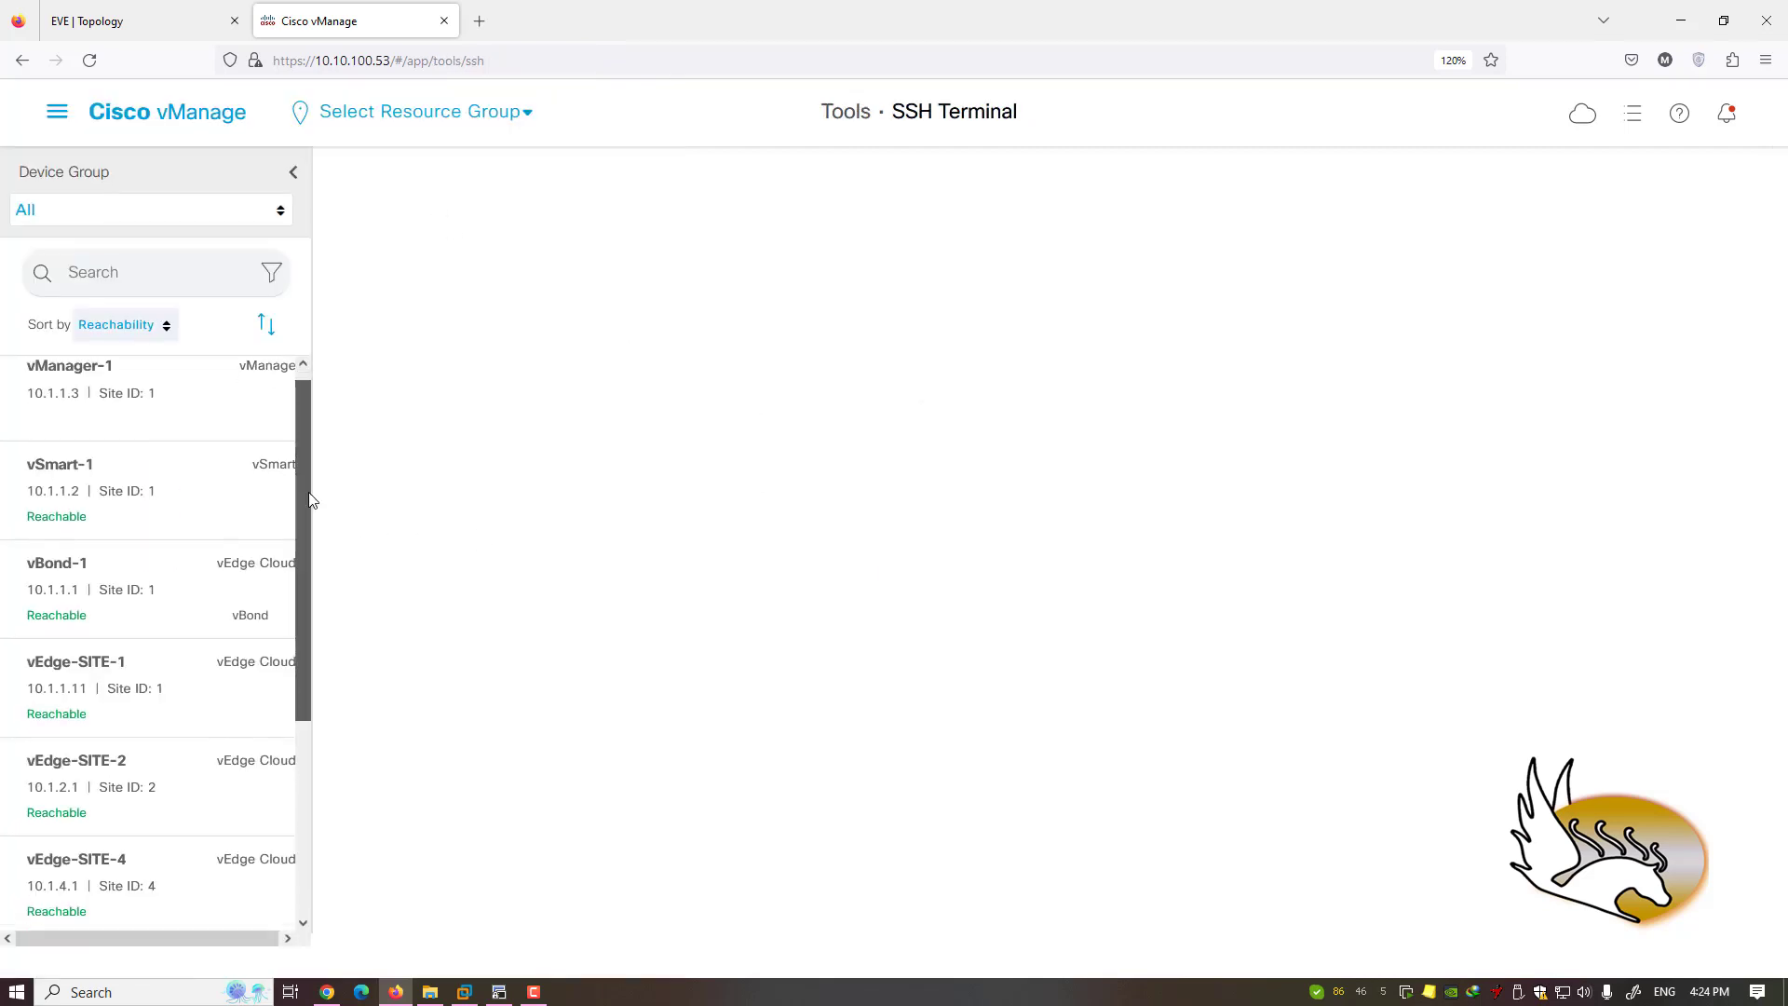
scroll(310, 480, "up", 1)
left_click(104, 501)
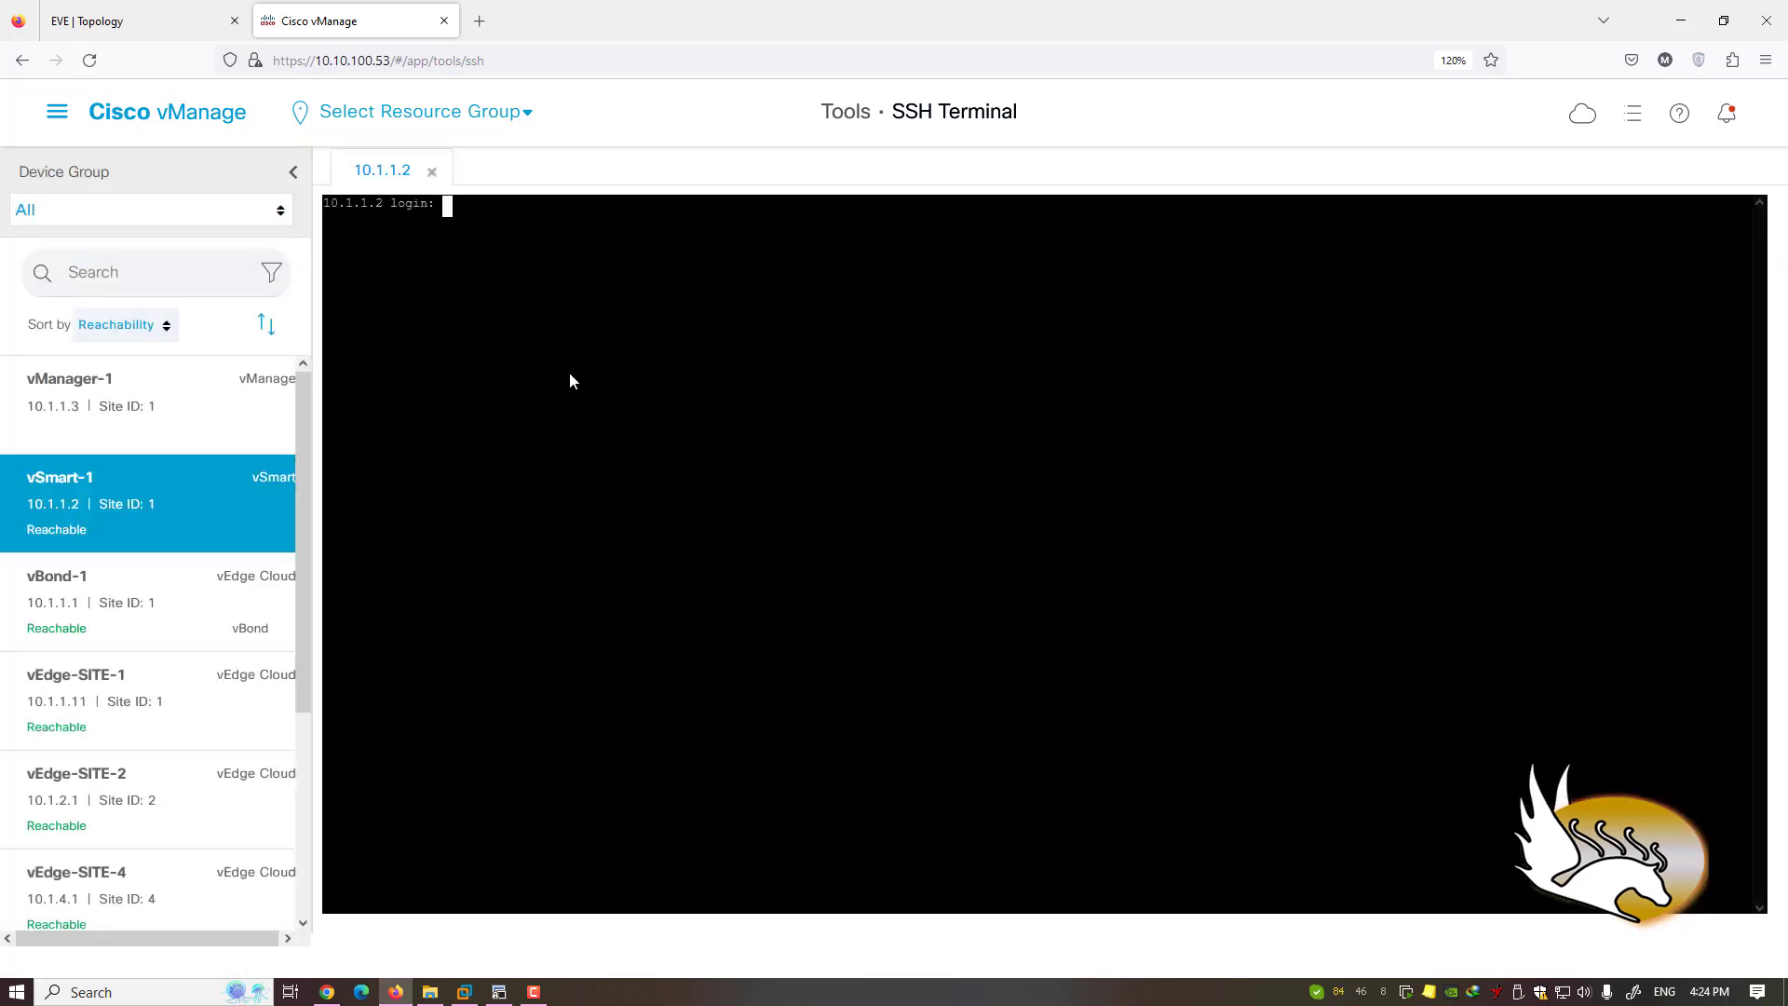
key("ctrl+plus")
key("ctrl+plus")
key("ctrl+plus")
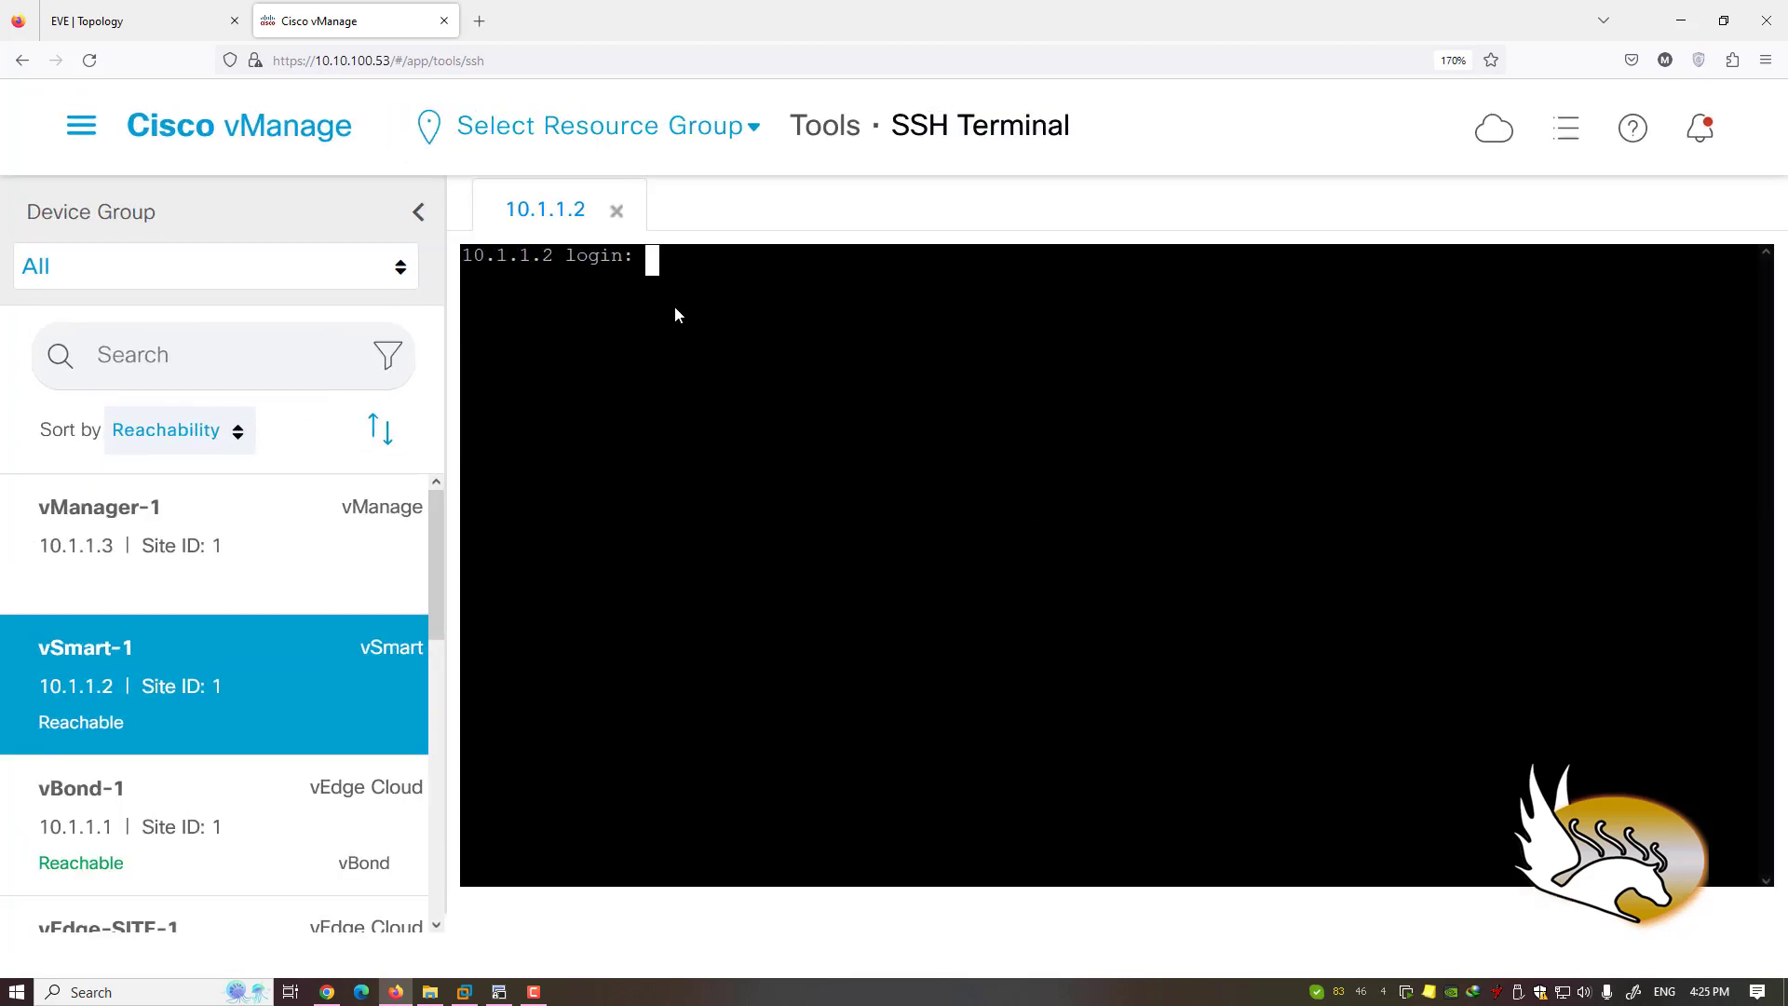
key("ctrl+minus")
key("ctrl+minus")
key("ctrl+minus")
key("ctrl+minus")
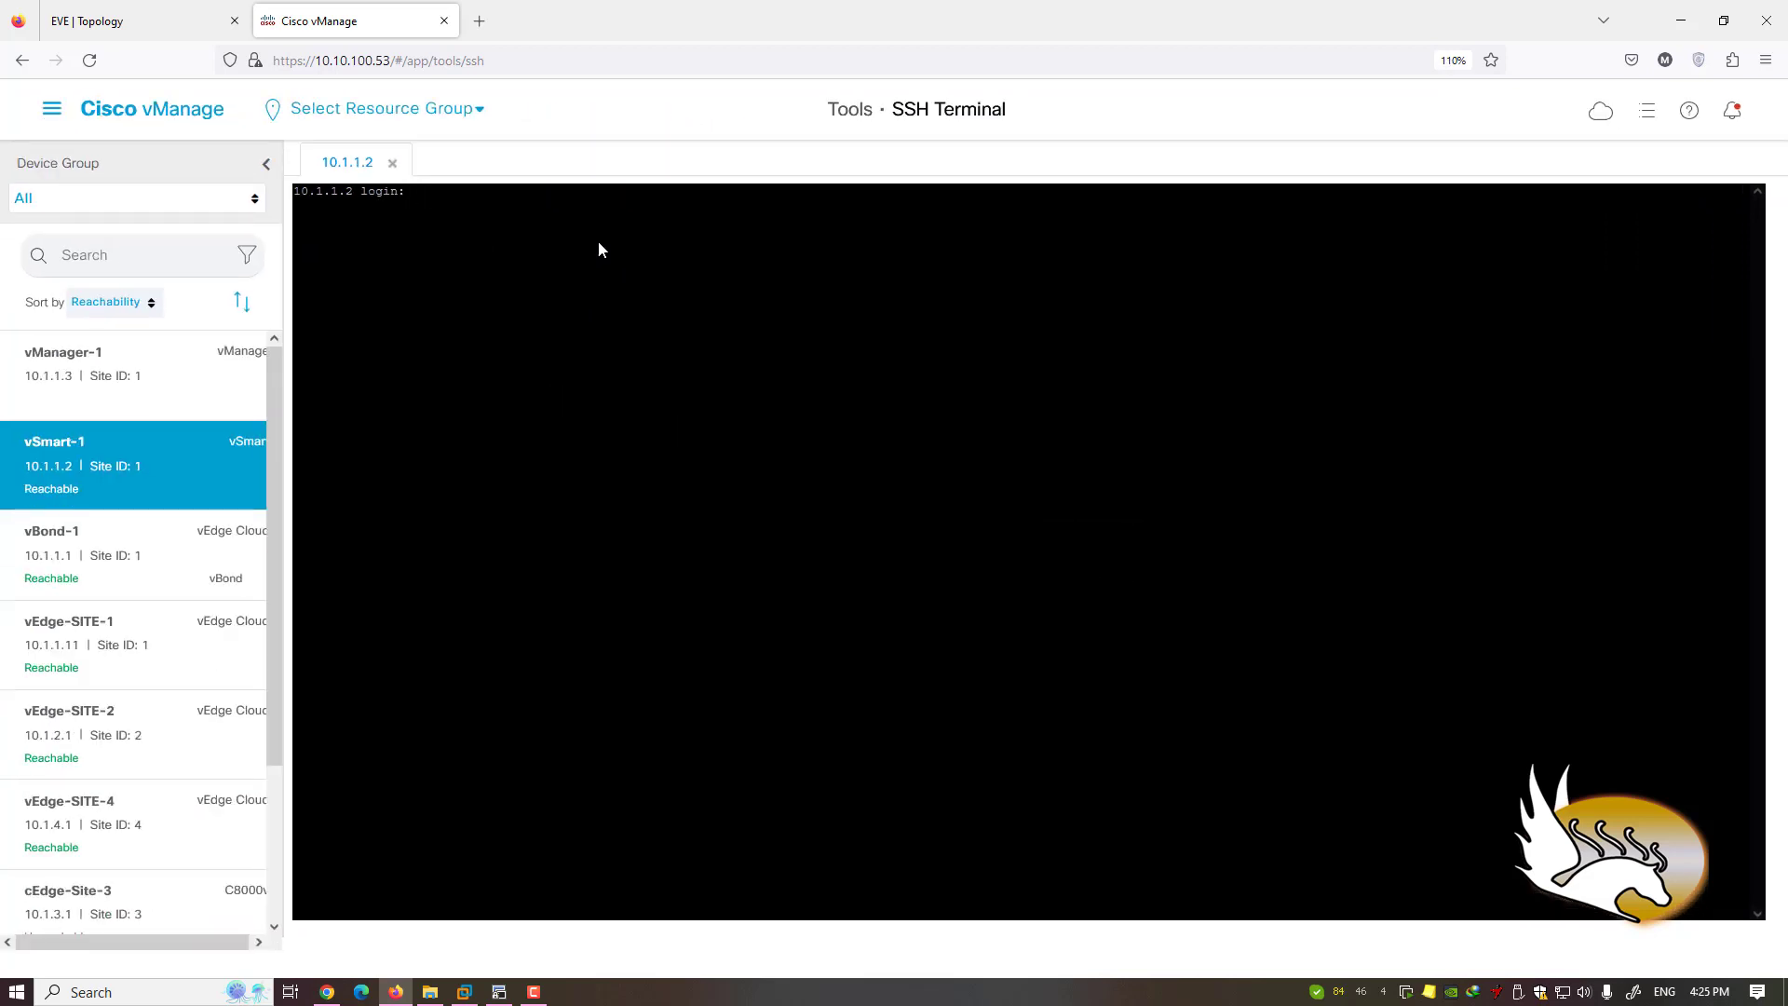
scroll(272, 398, "down", 1)
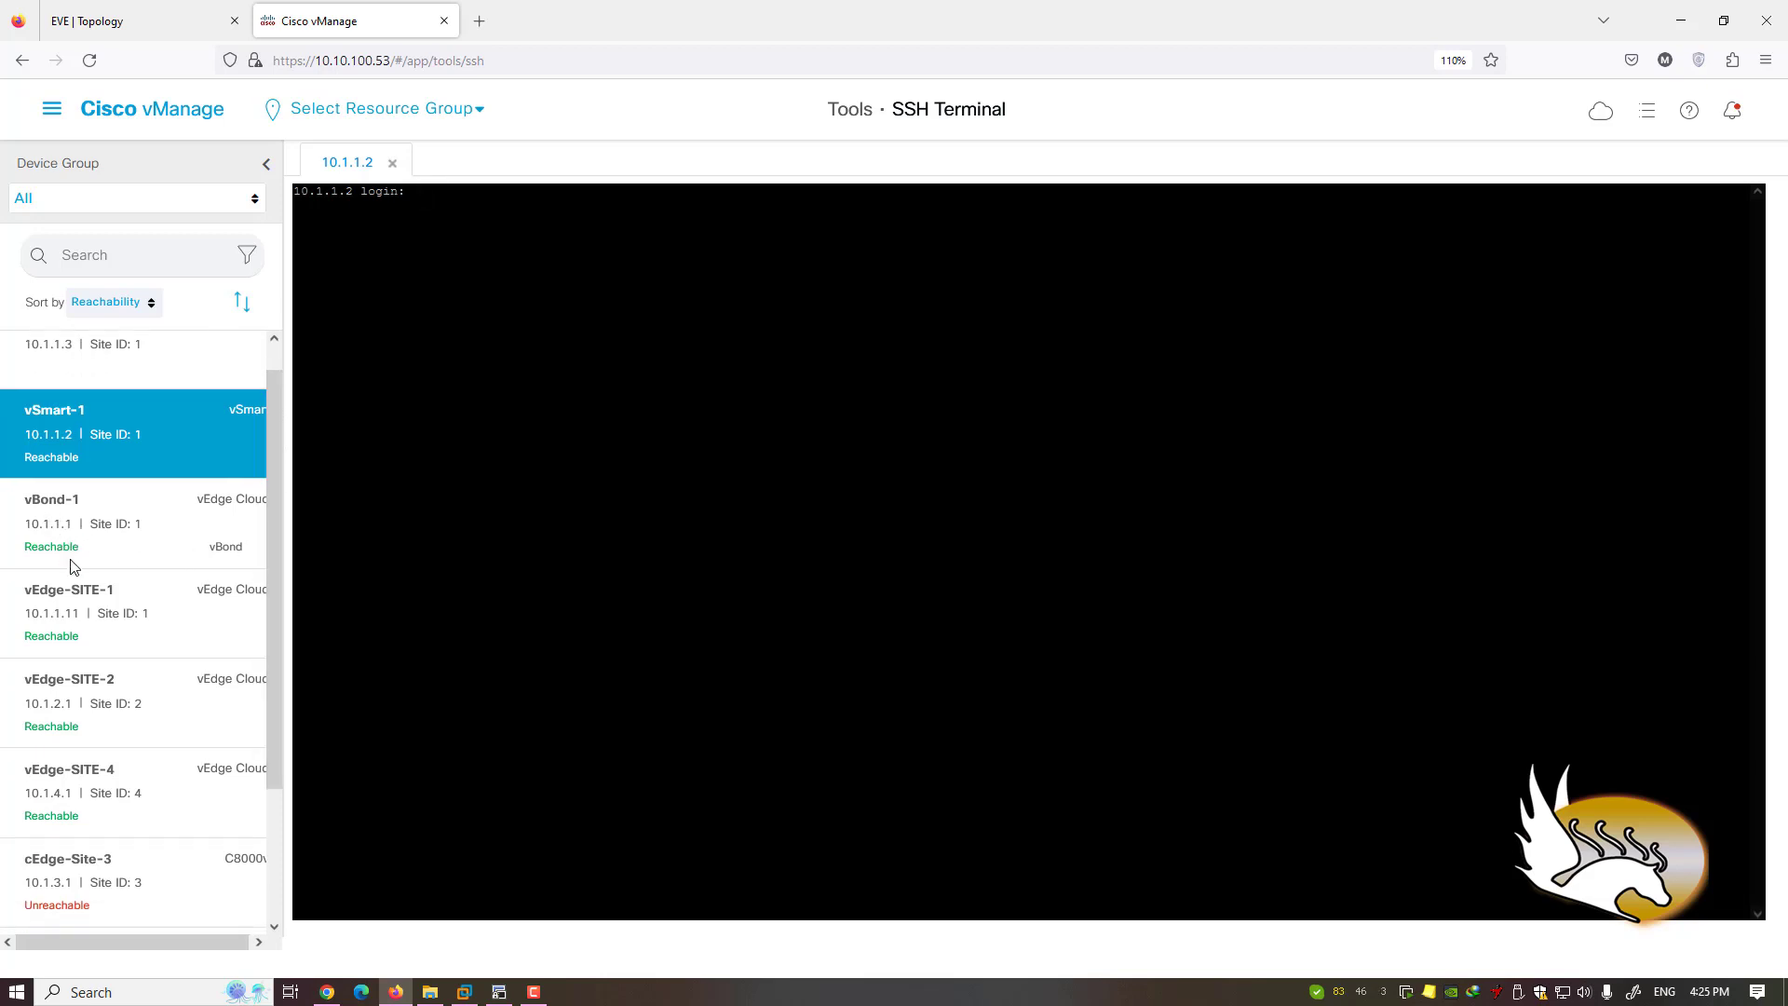
- Open a vEdge-SITE-1 session and log in with the device credentials, then check vSmart-1 and return
left_click(82, 594)
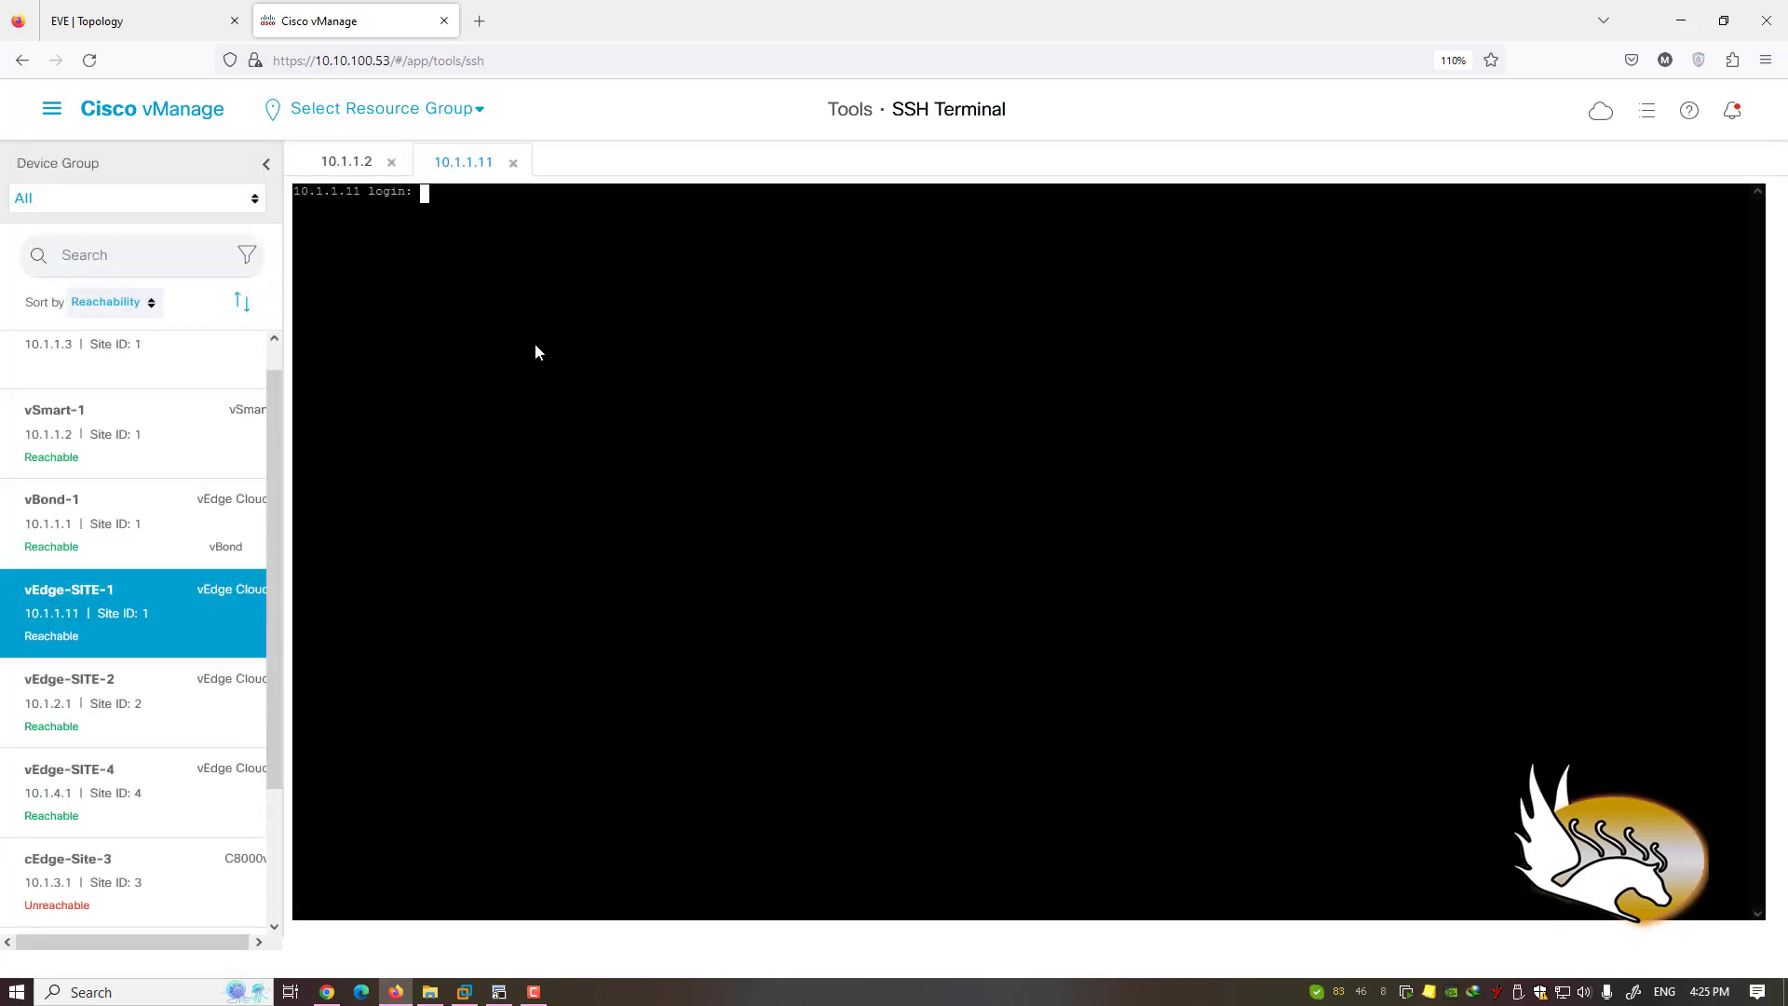
type("admin")
key("Return")
type("admin")
key("Return")
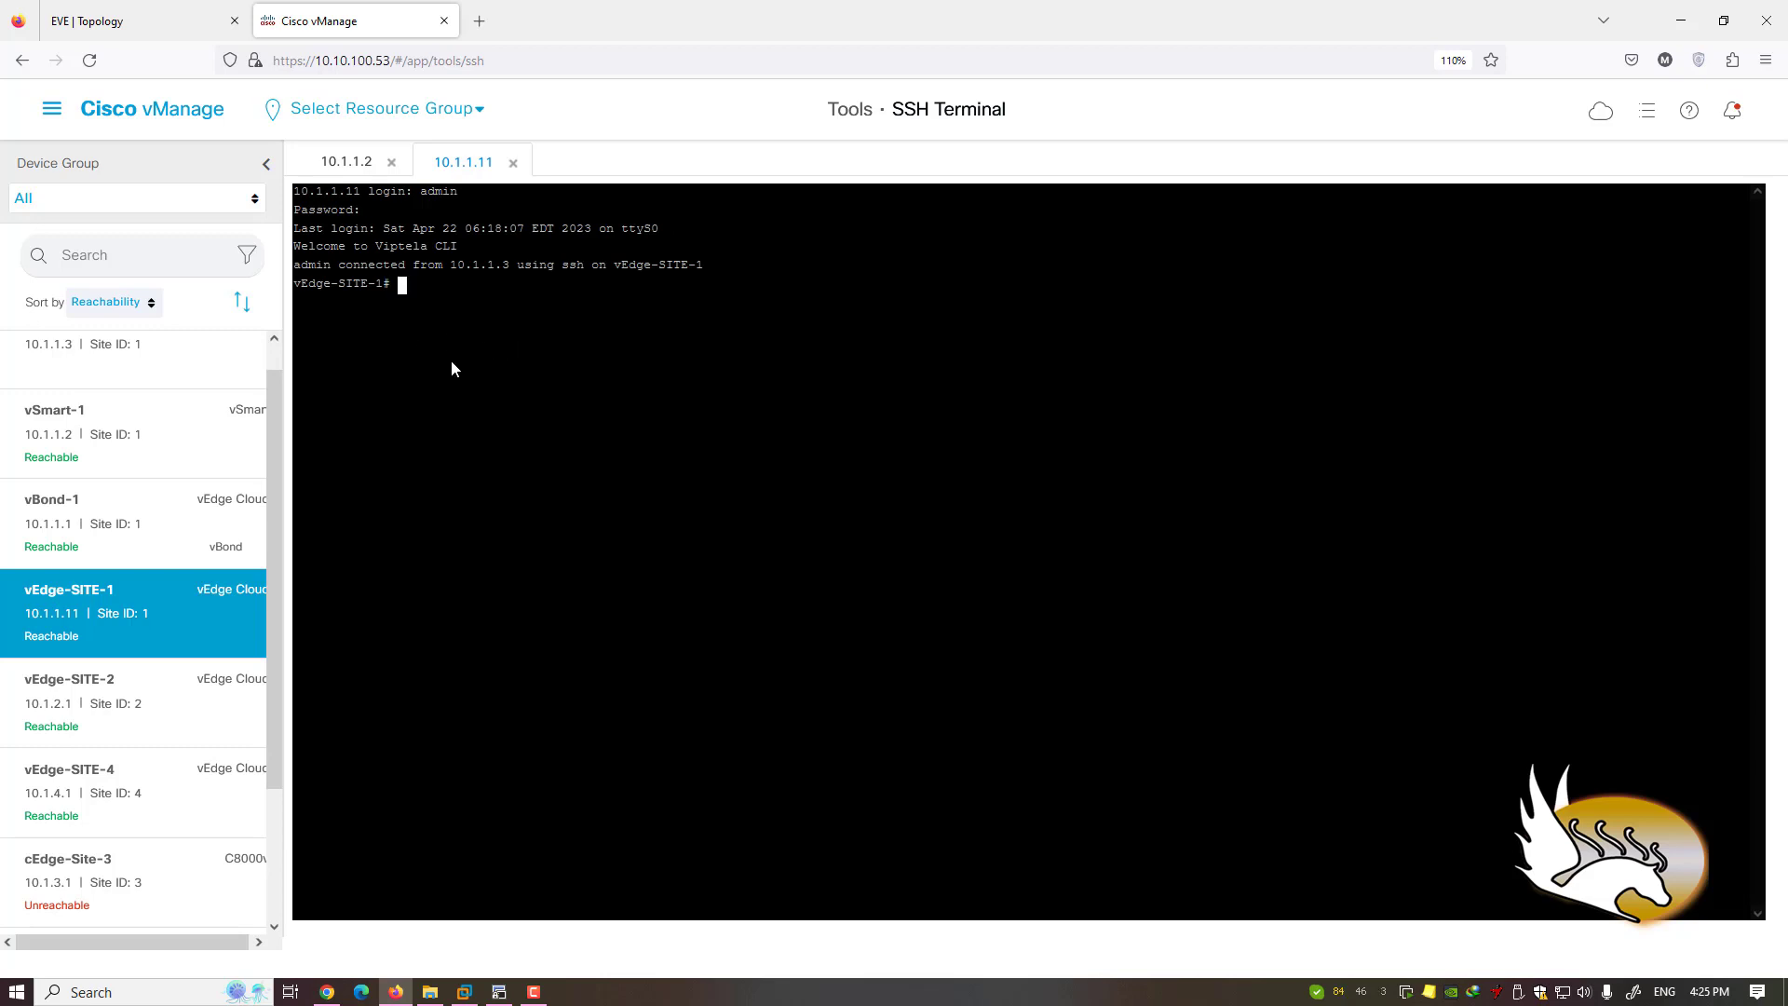
left_click(500, 993)
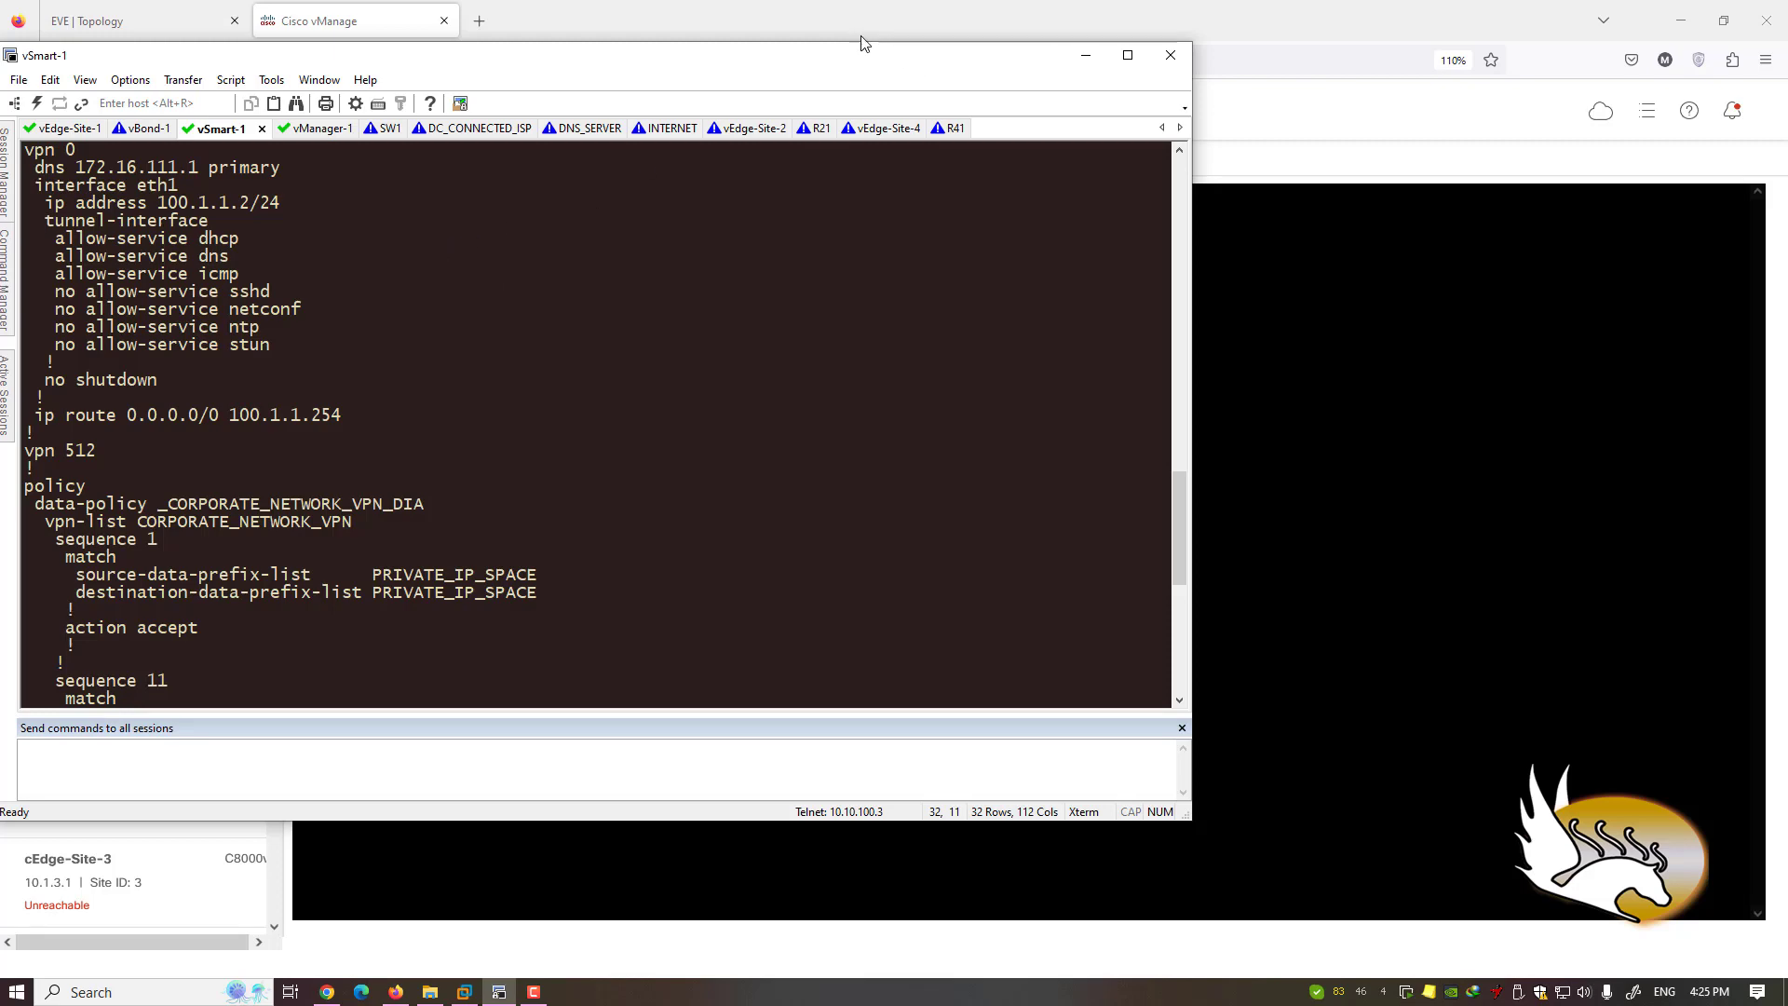
left_click(799, 15)
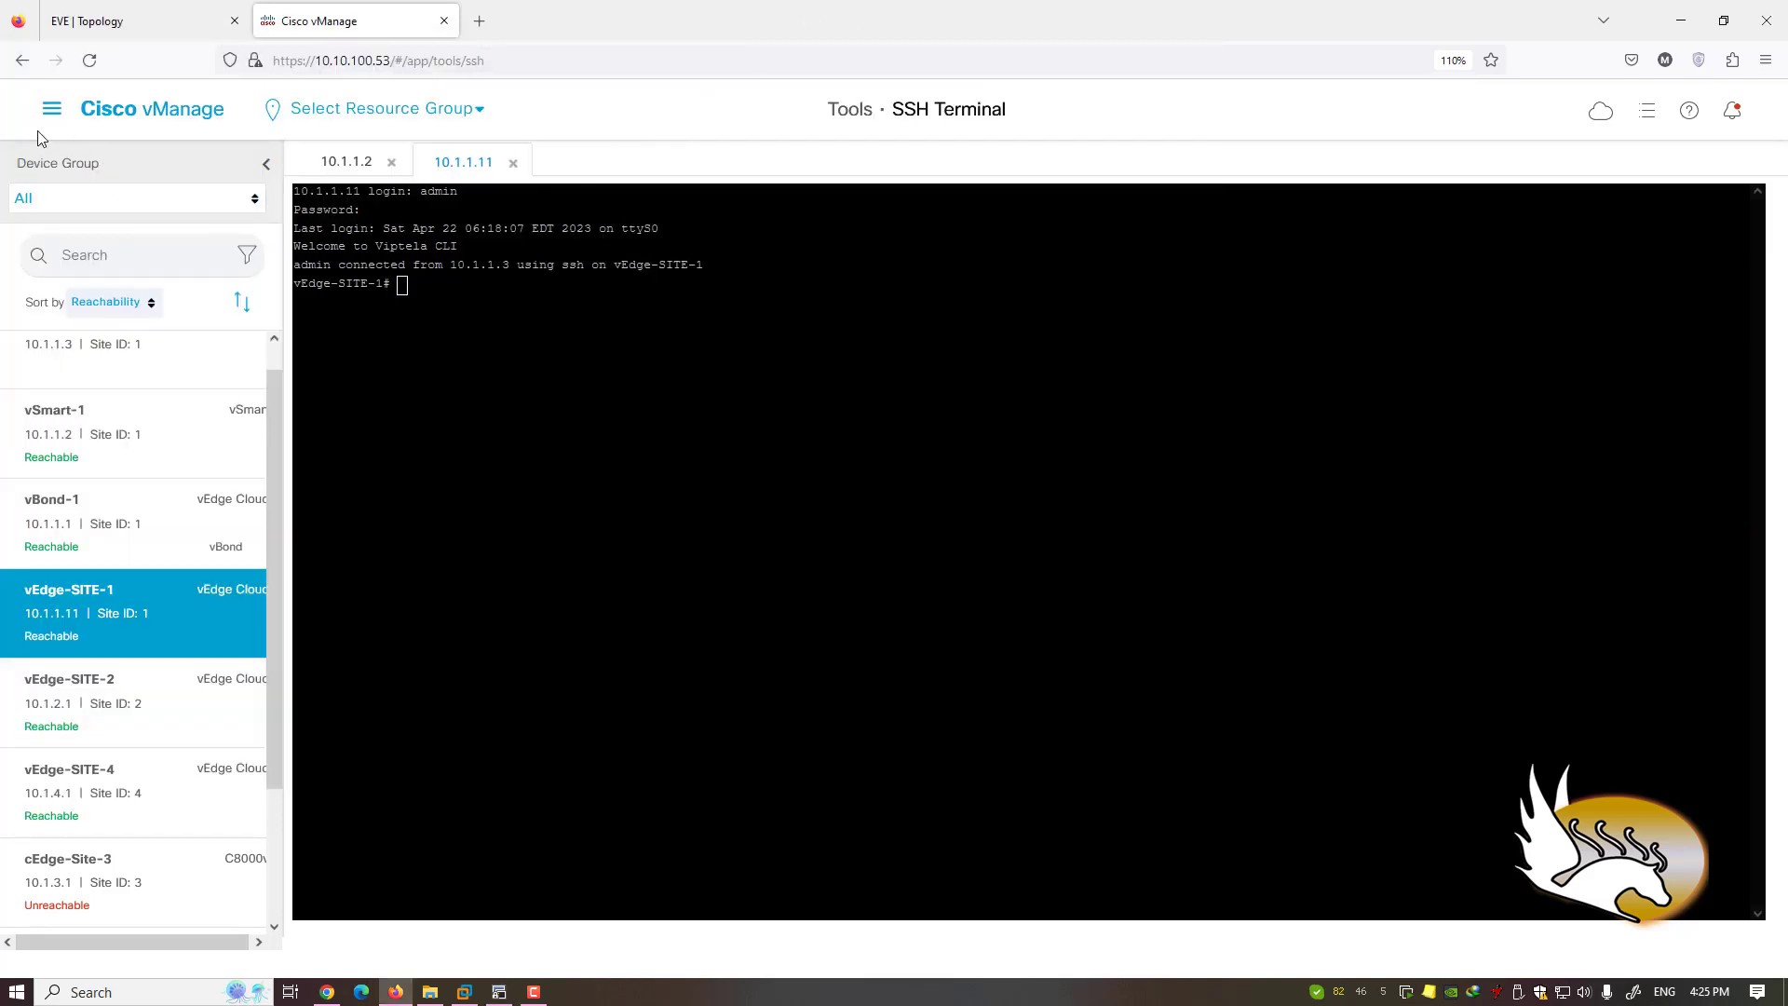
- From the SSH terminal page, expand the main navigation's Tools and Maintenance submenus
left_click(52, 112)
mouse_move(171, 319)
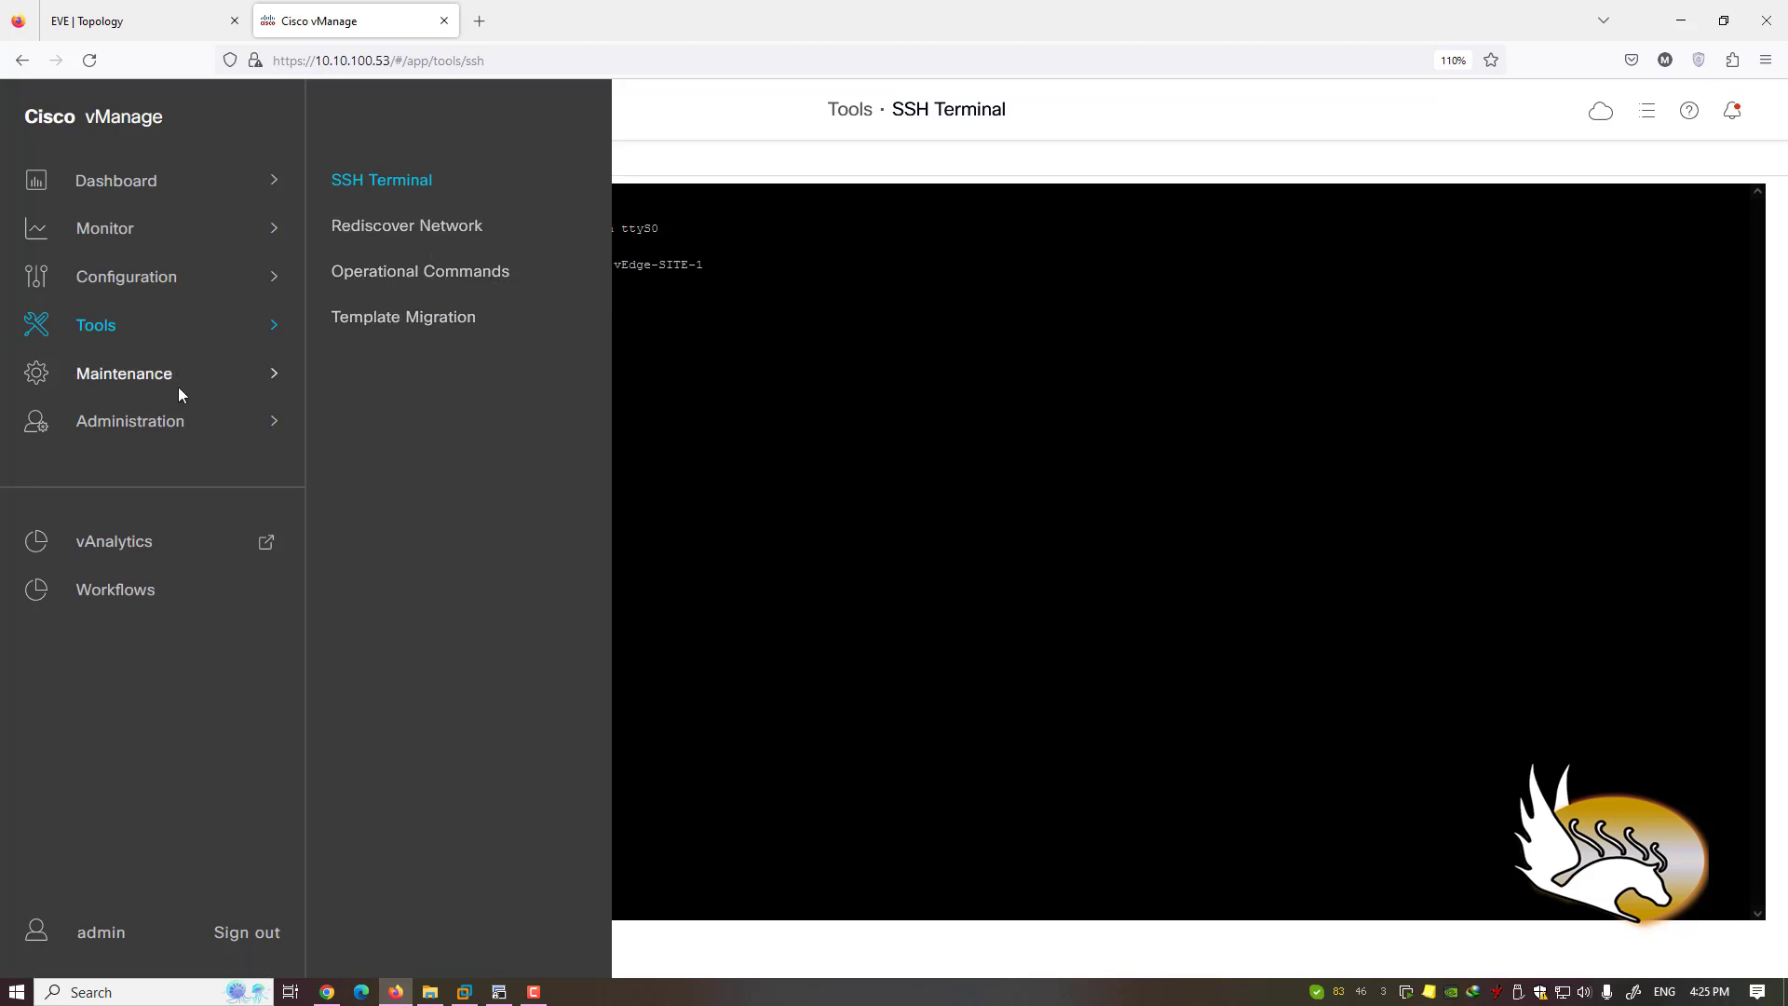
mouse_move(179, 390)
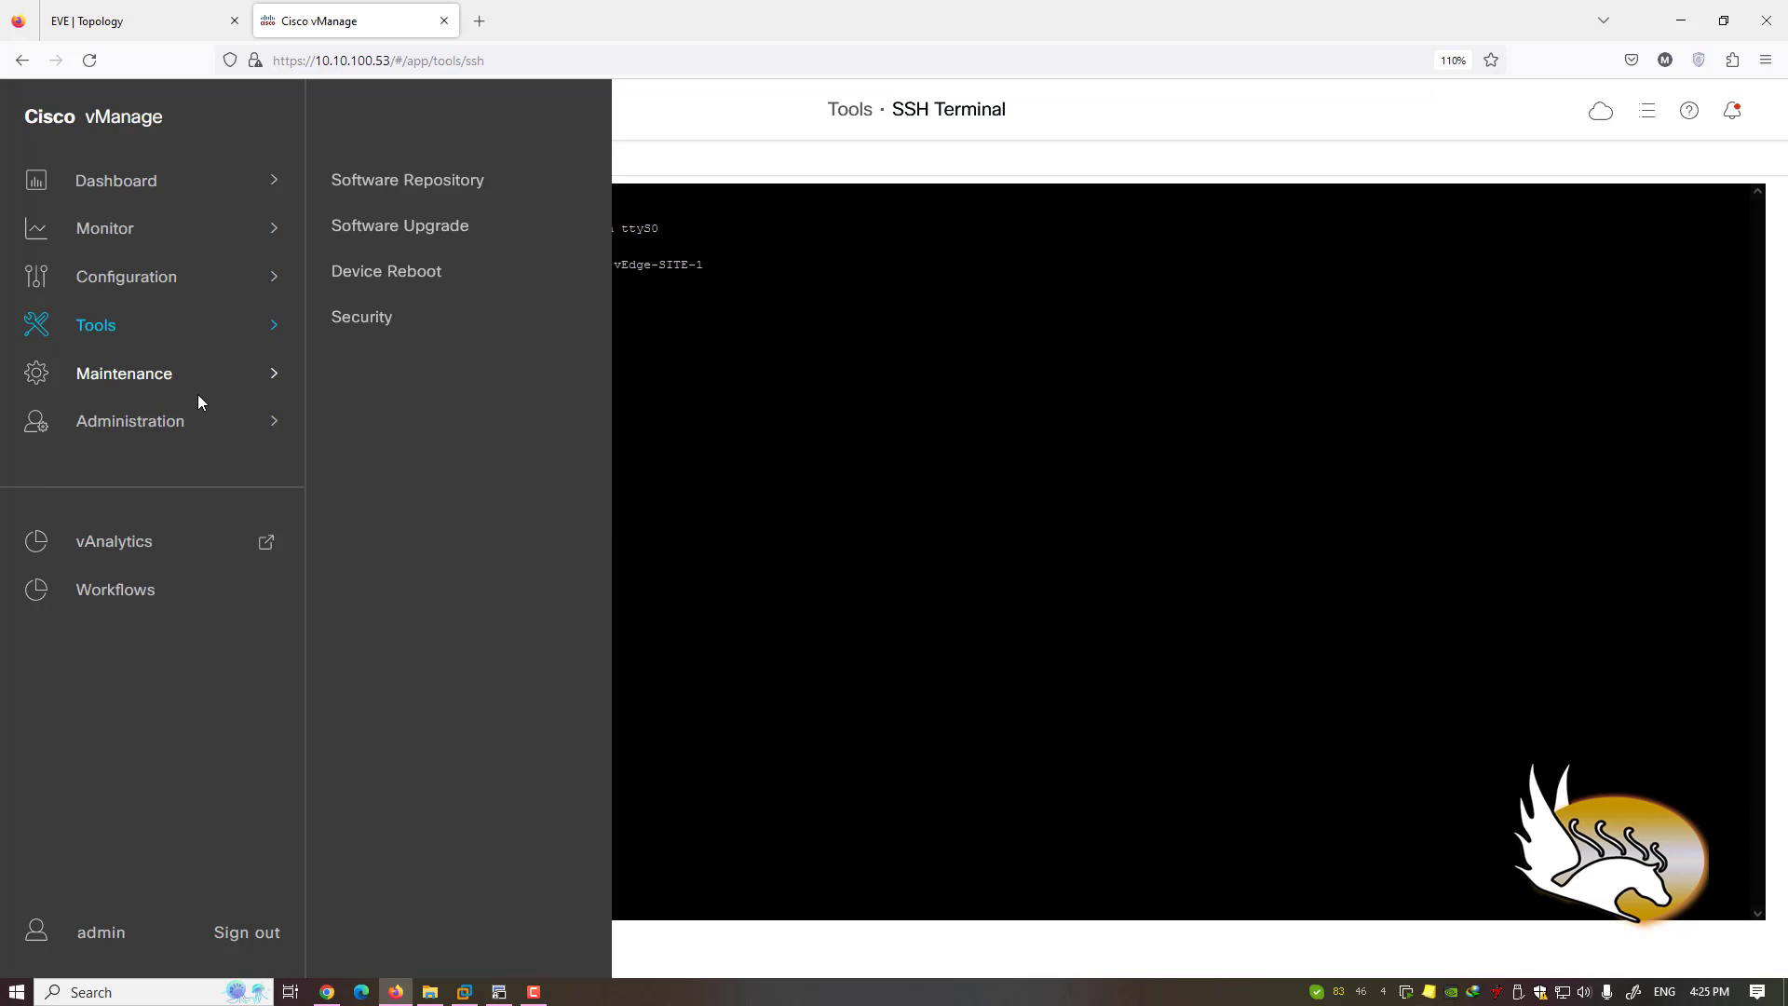
- Open Software Repository and preview the Add New Software > vManage upload, closing it unused
left_click(403, 185)
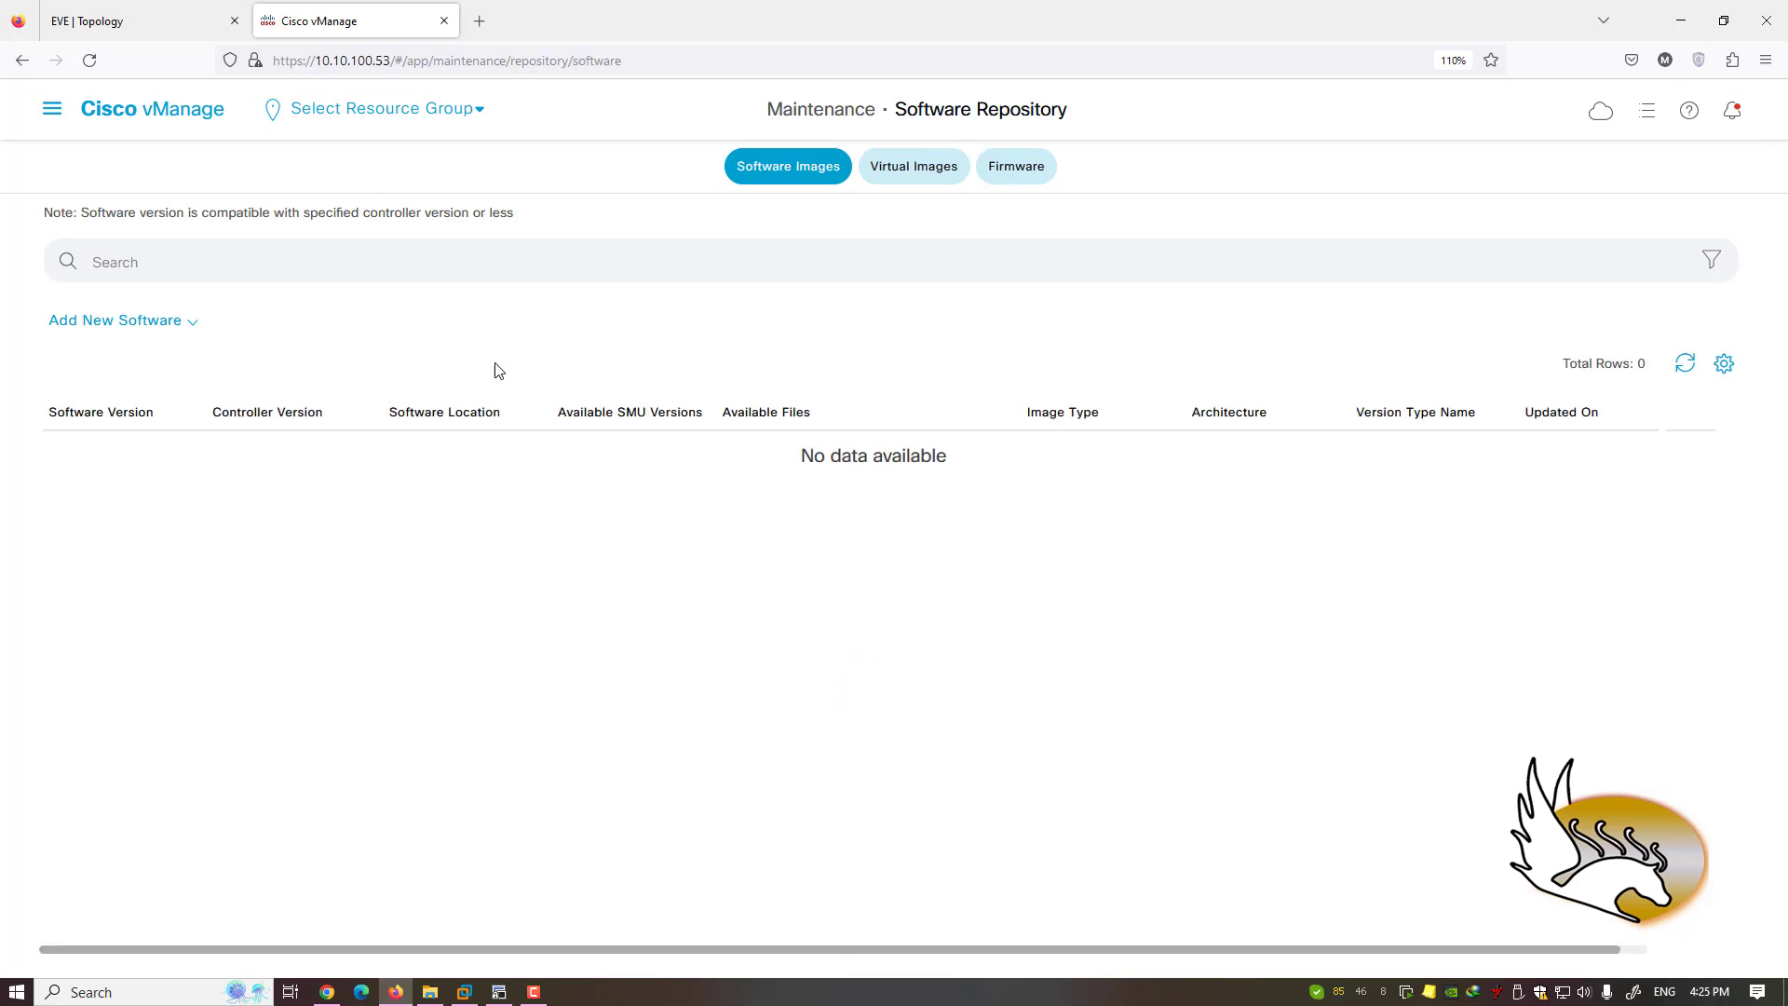
left_click(192, 325)
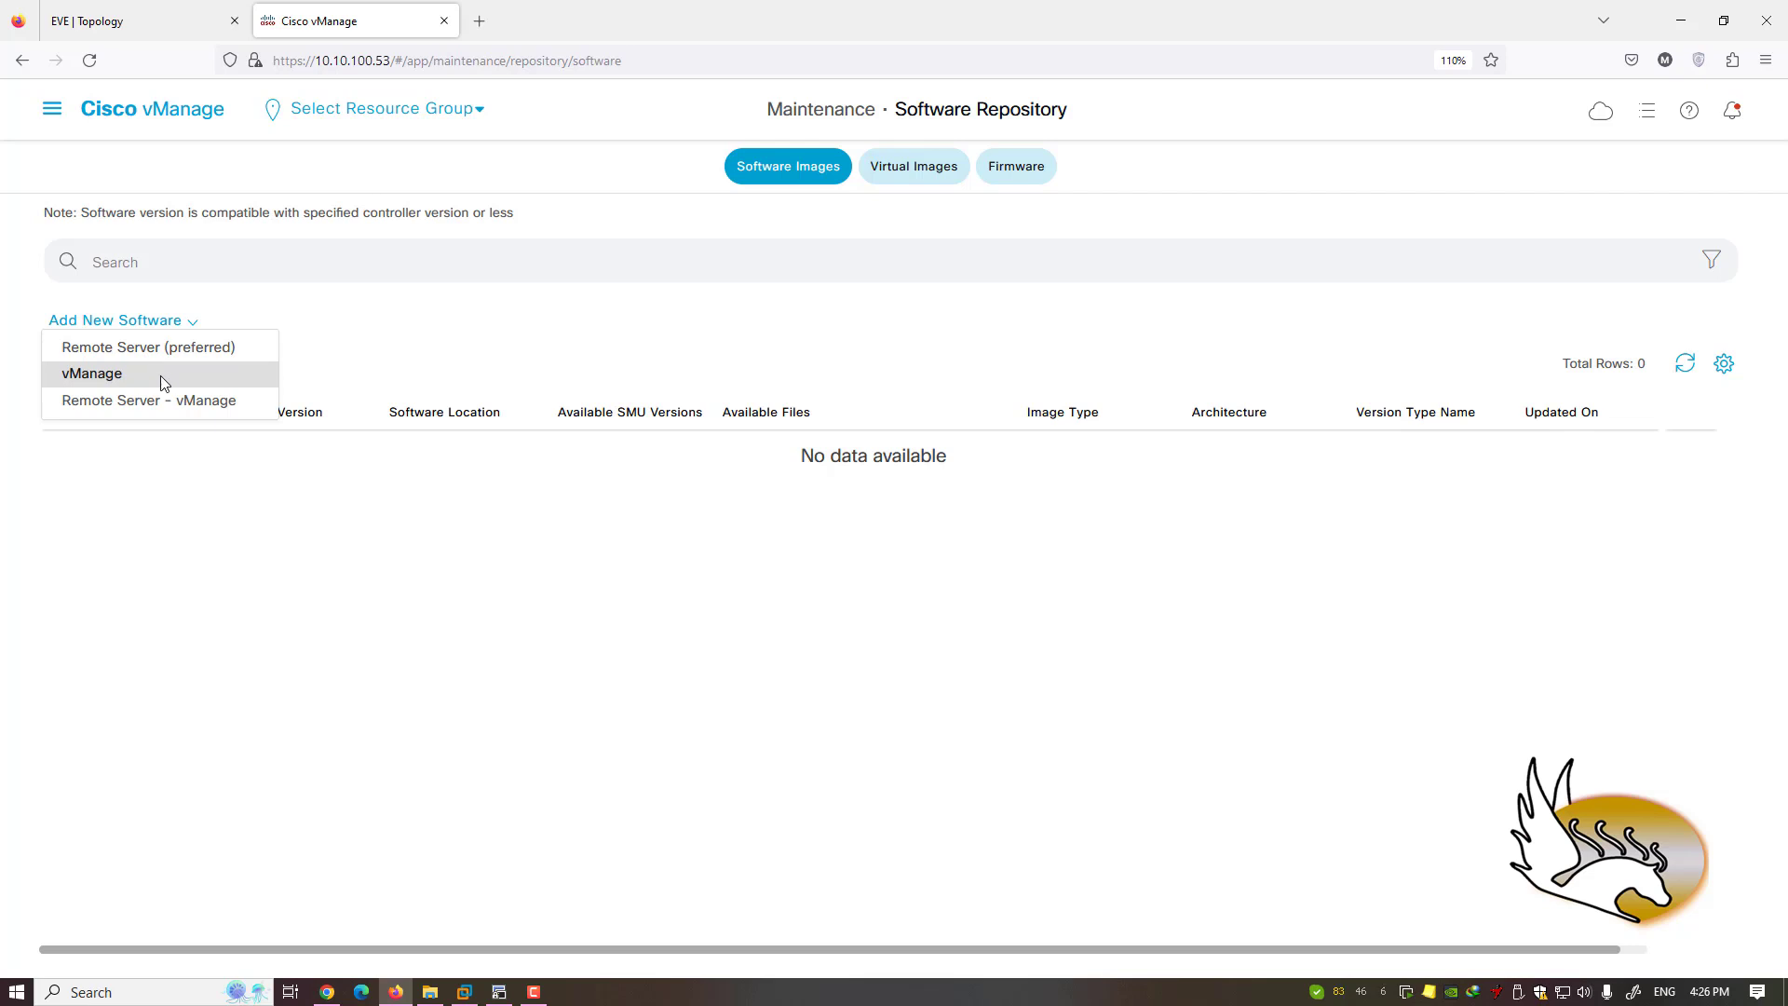
left_click(102, 382)
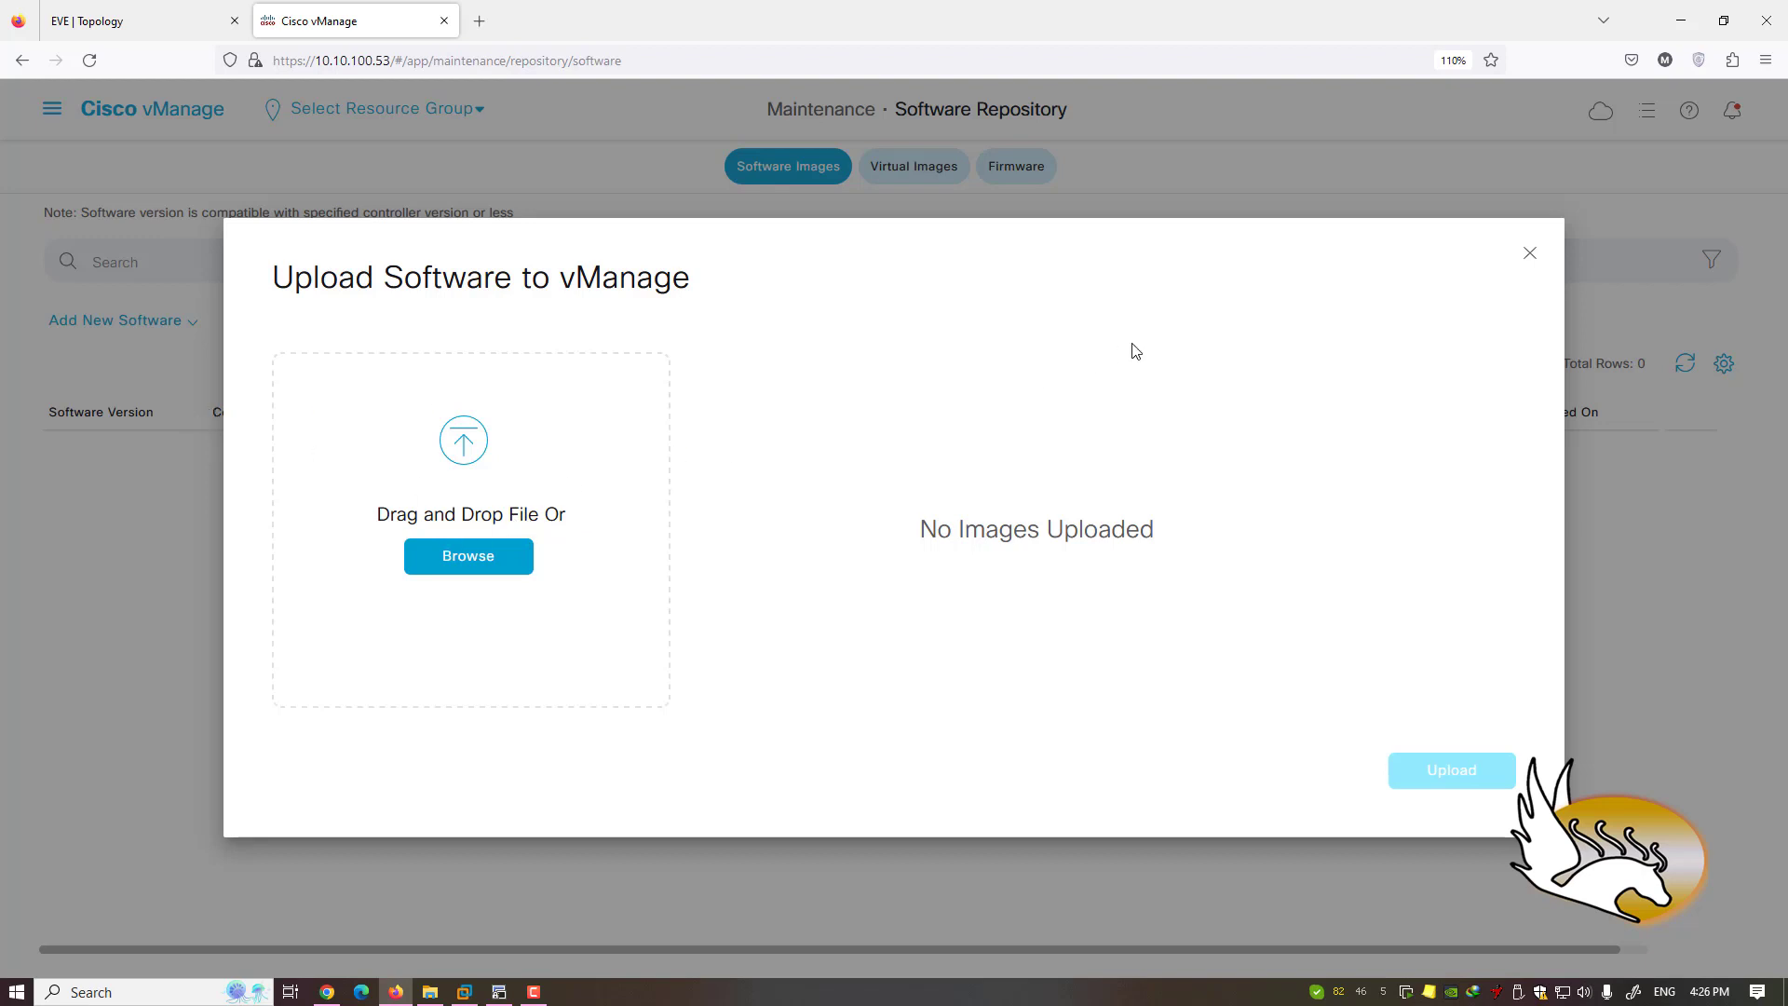
left_click(1529, 255)
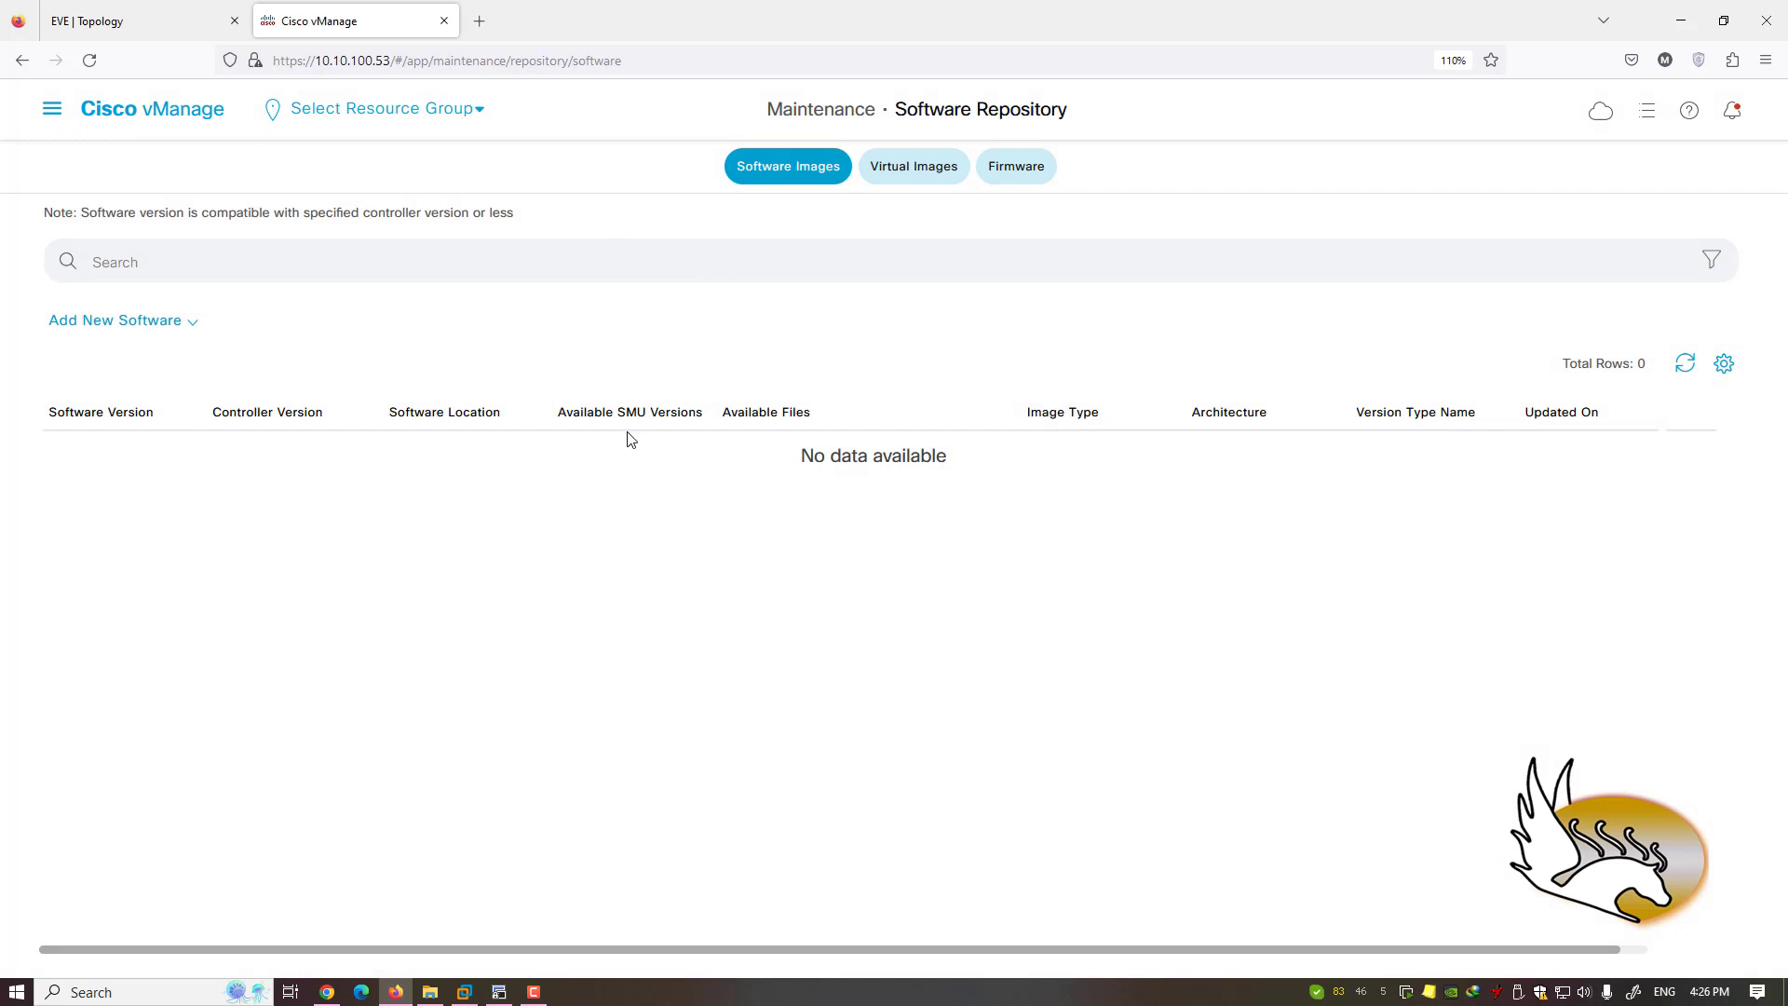
- Check the empty Virtual Images and Firmware lists, then reopen the main navigation
left_click(939, 176)
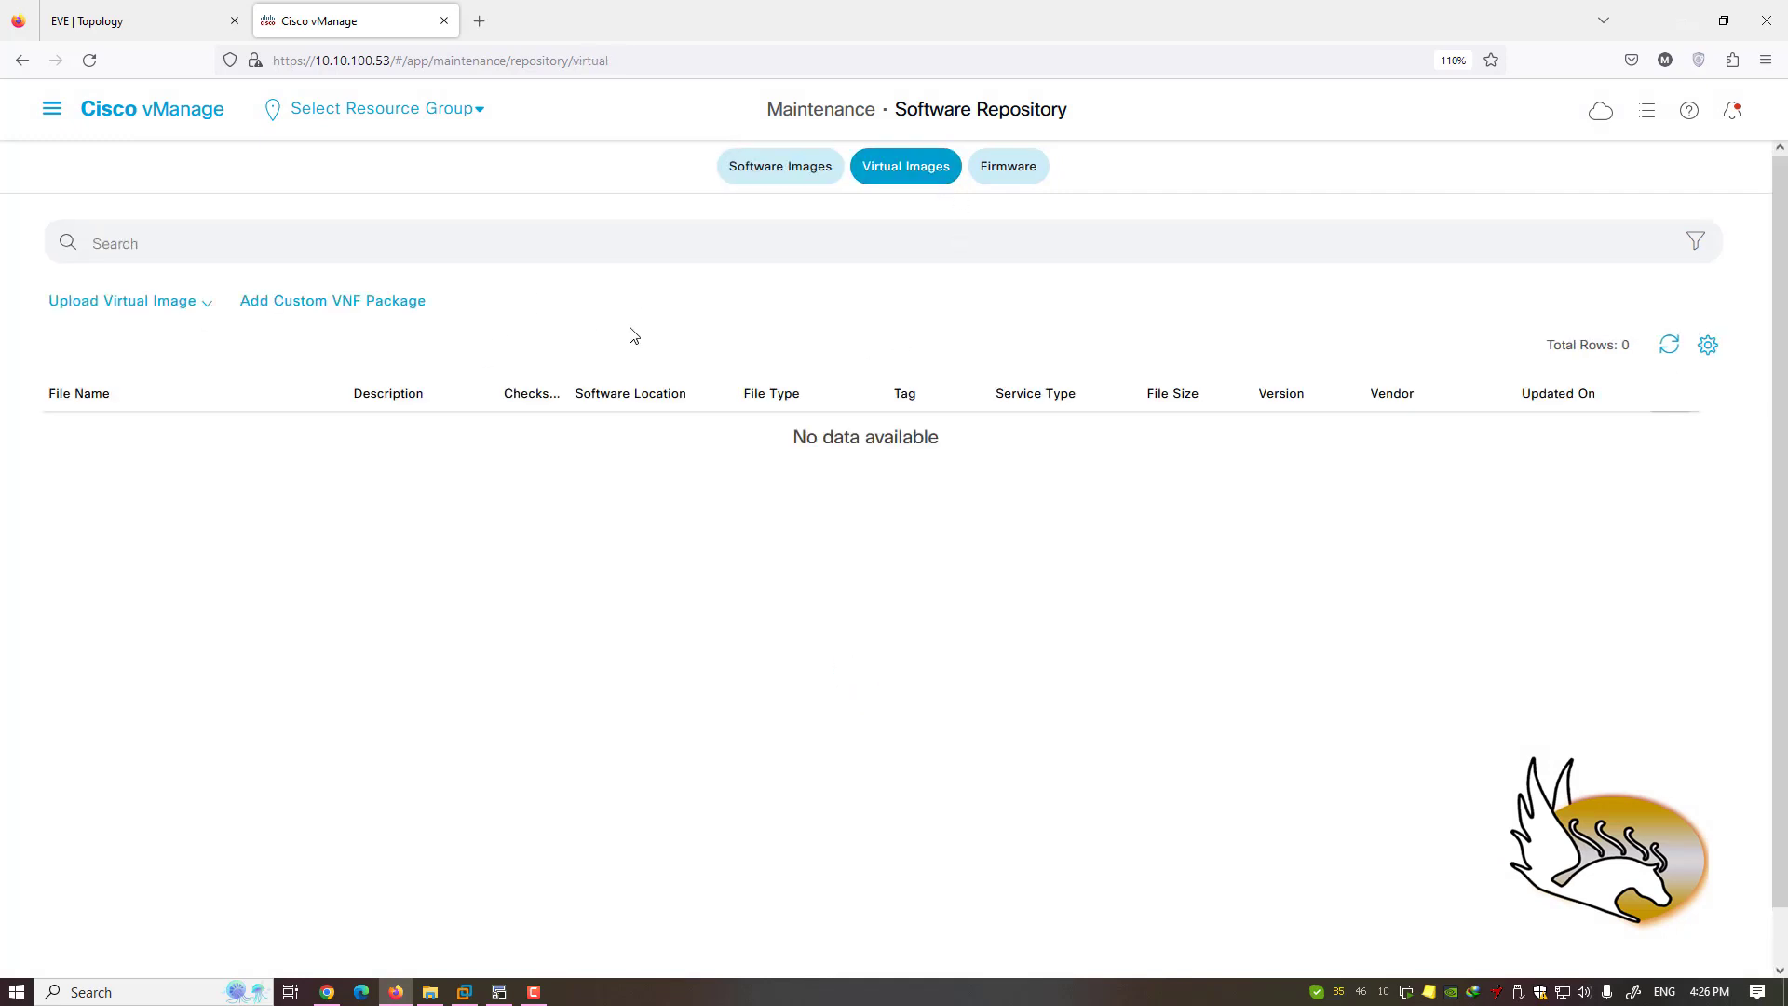
left_click(1008, 177)
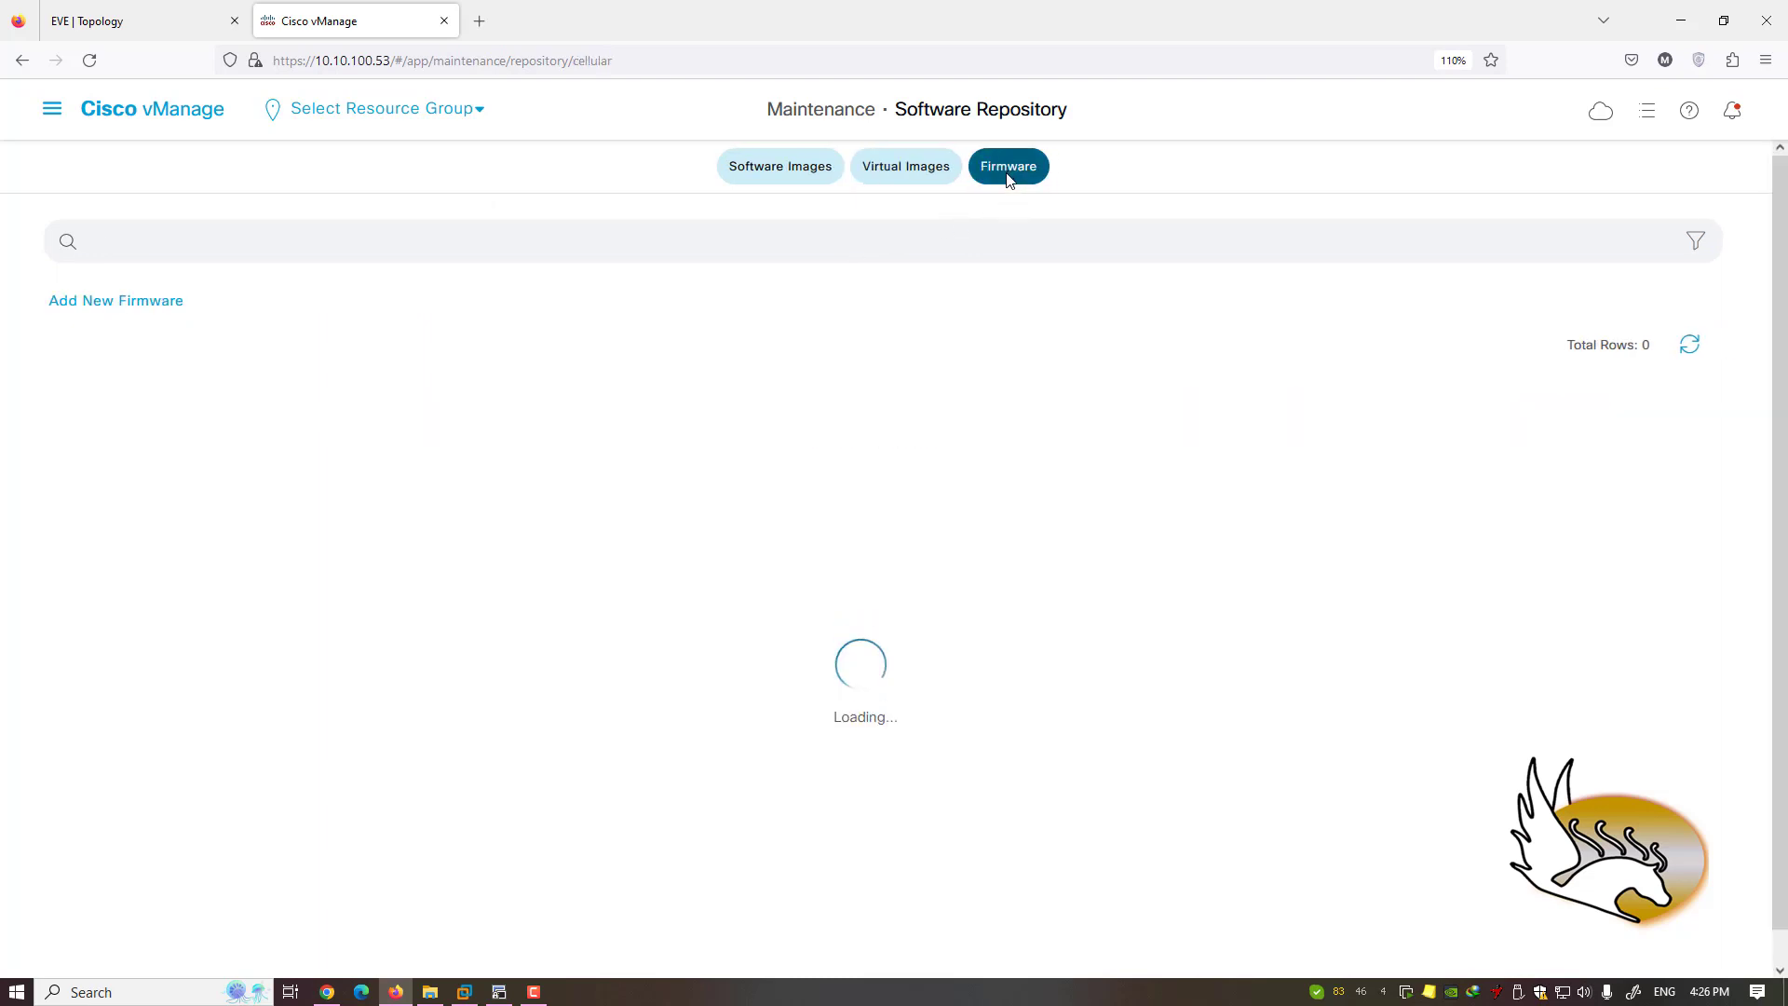
left_click(53, 112)
- Open Software Upgrade and start an upgrade for the WAN Edge at 10.1.1.11
mouse_move(173, 376)
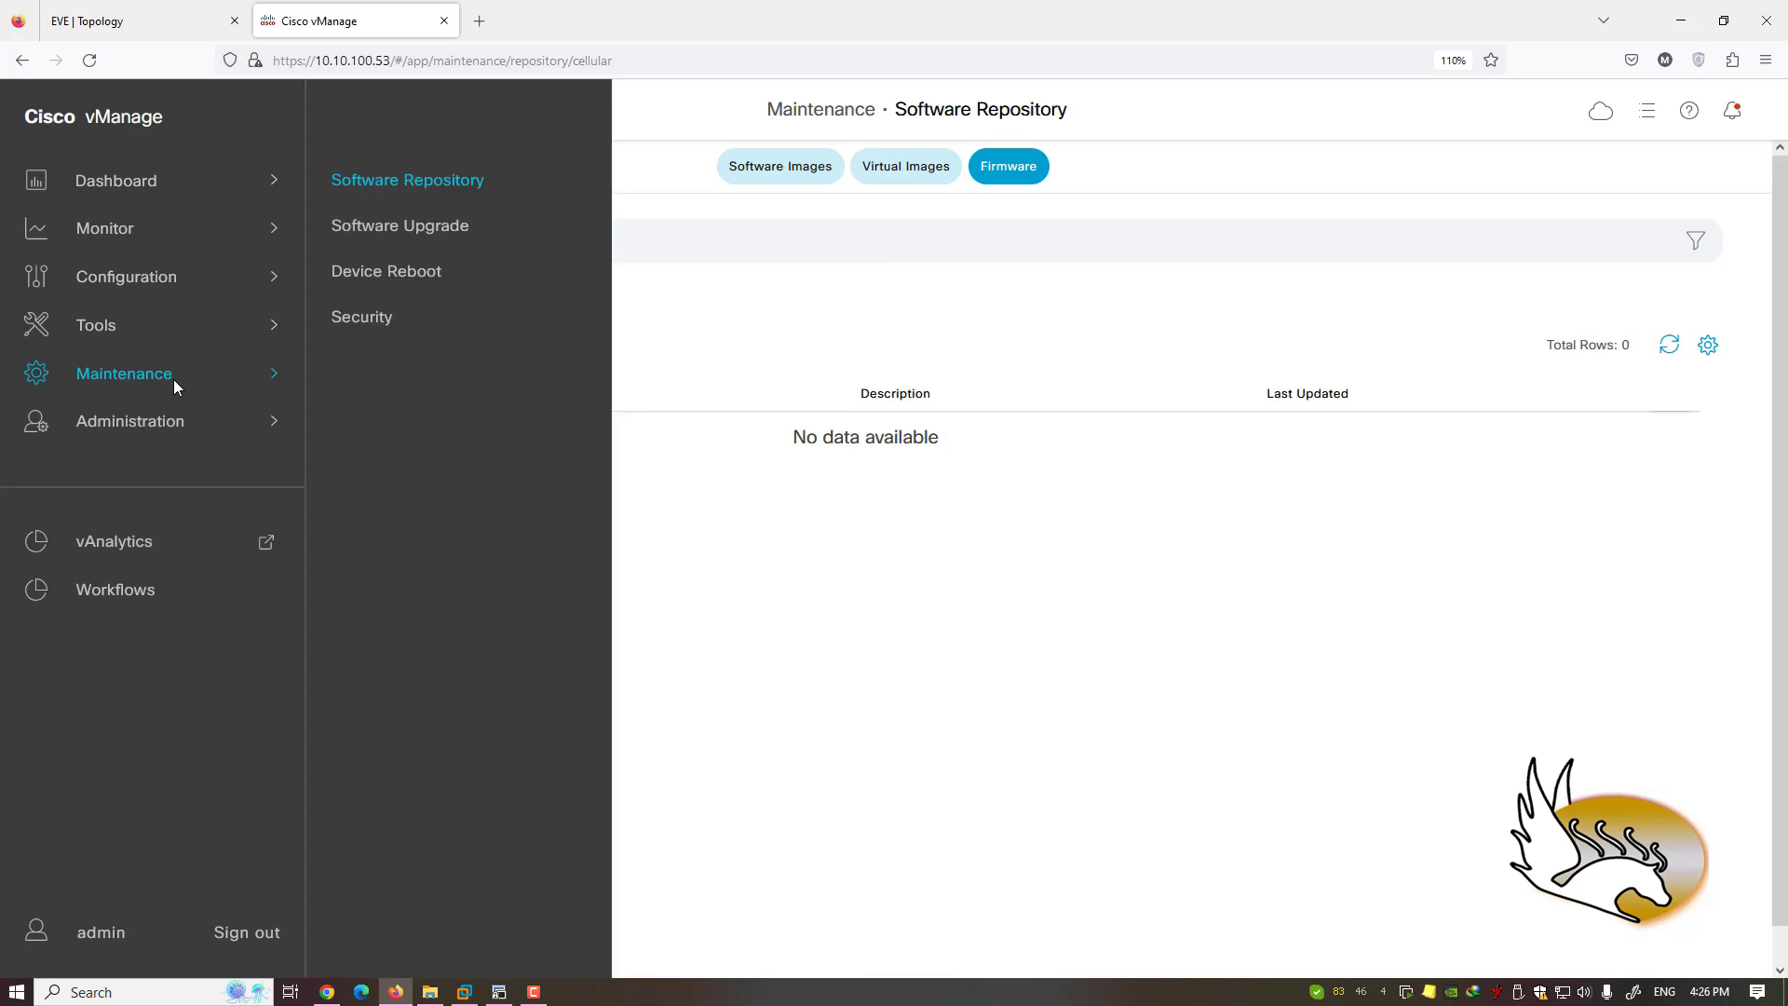
left_click(432, 230)
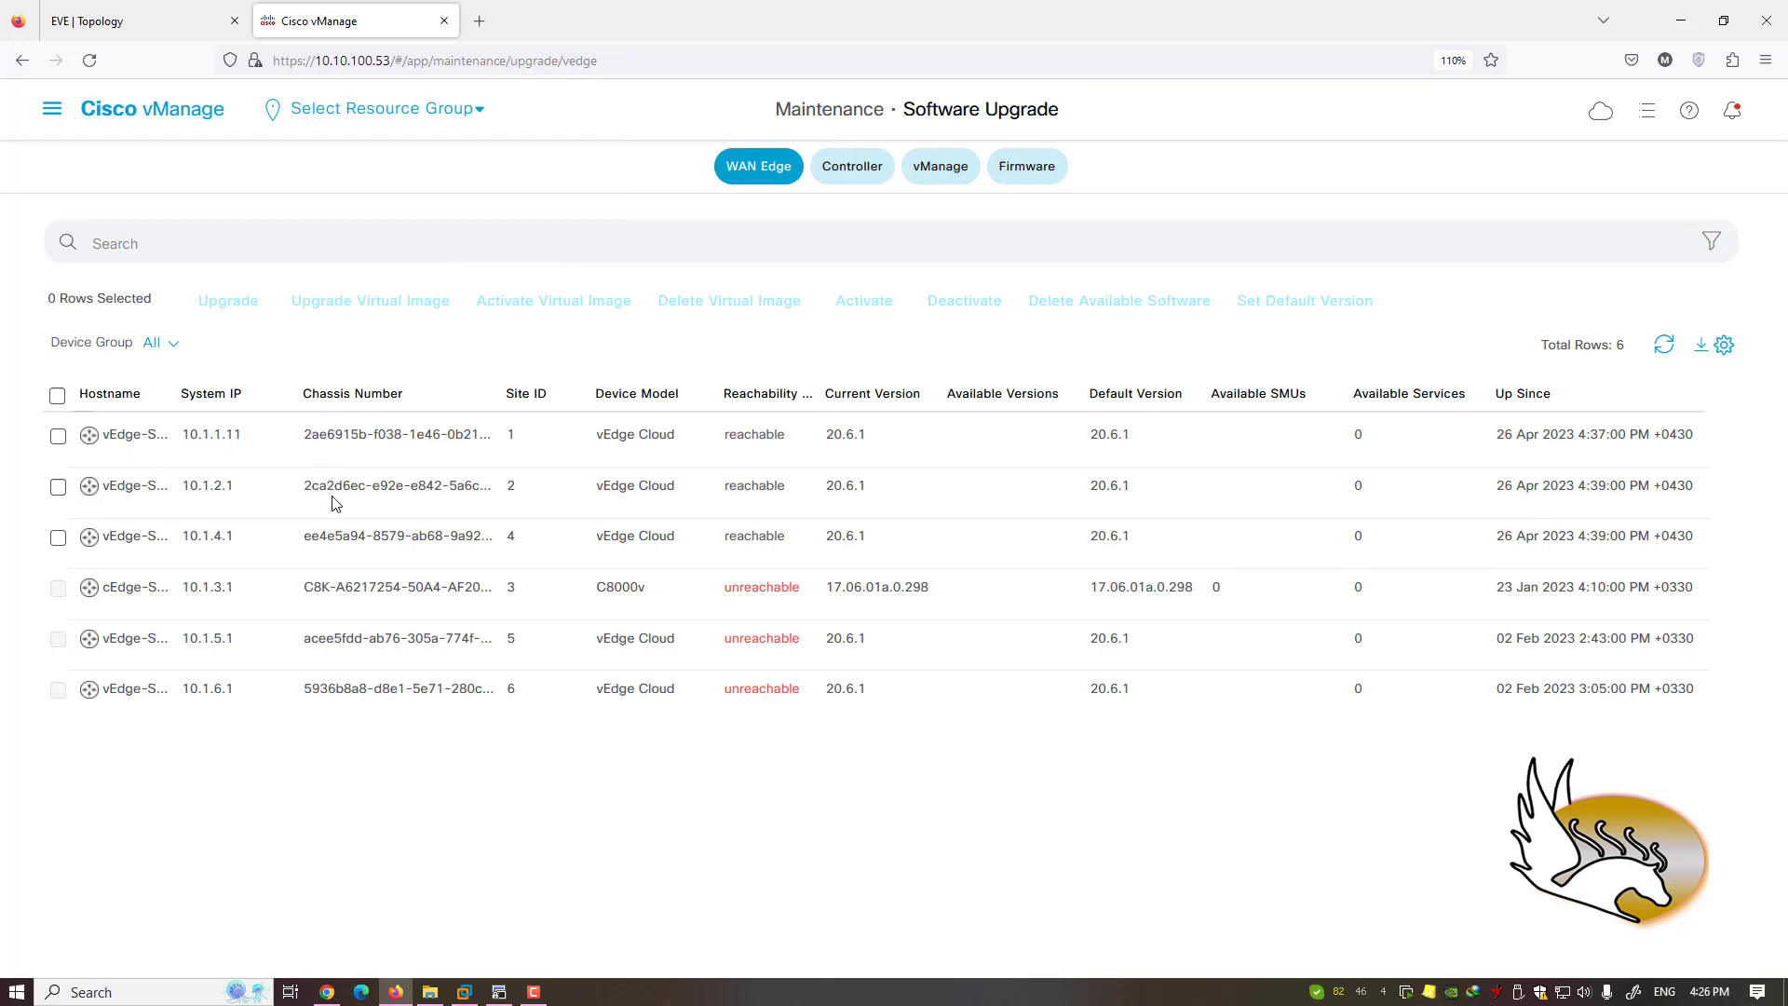
left_click(60, 440)
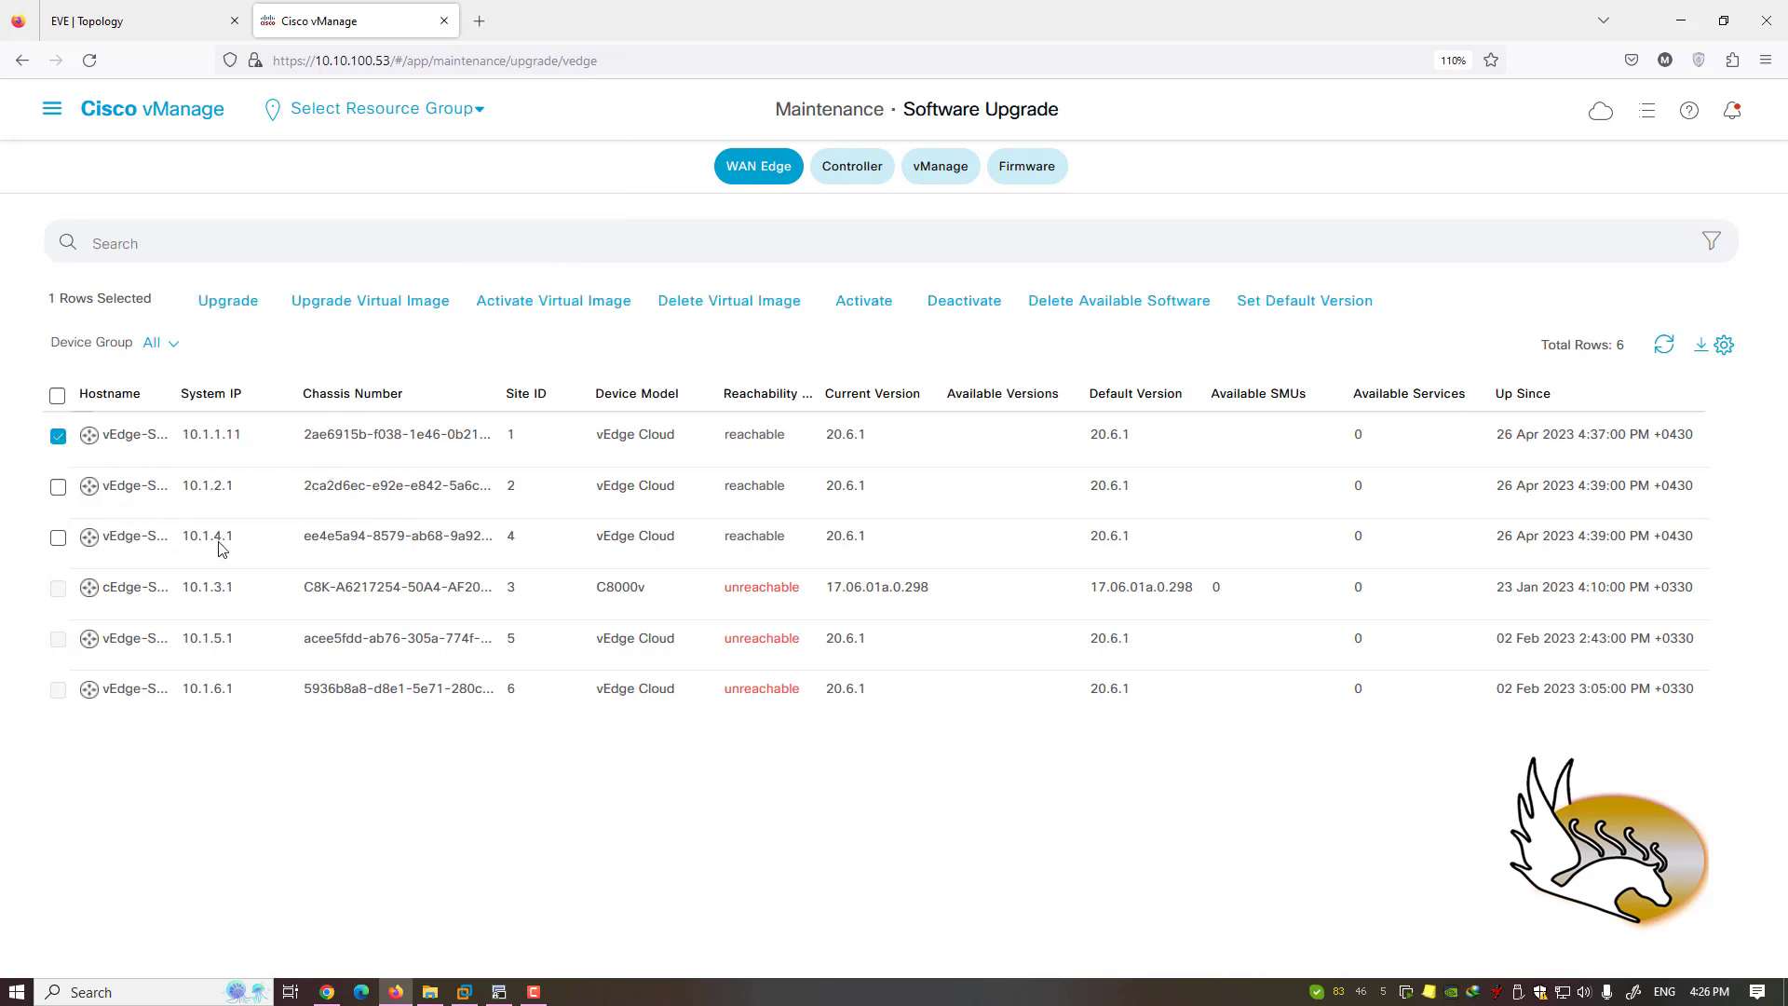
left_click(229, 301)
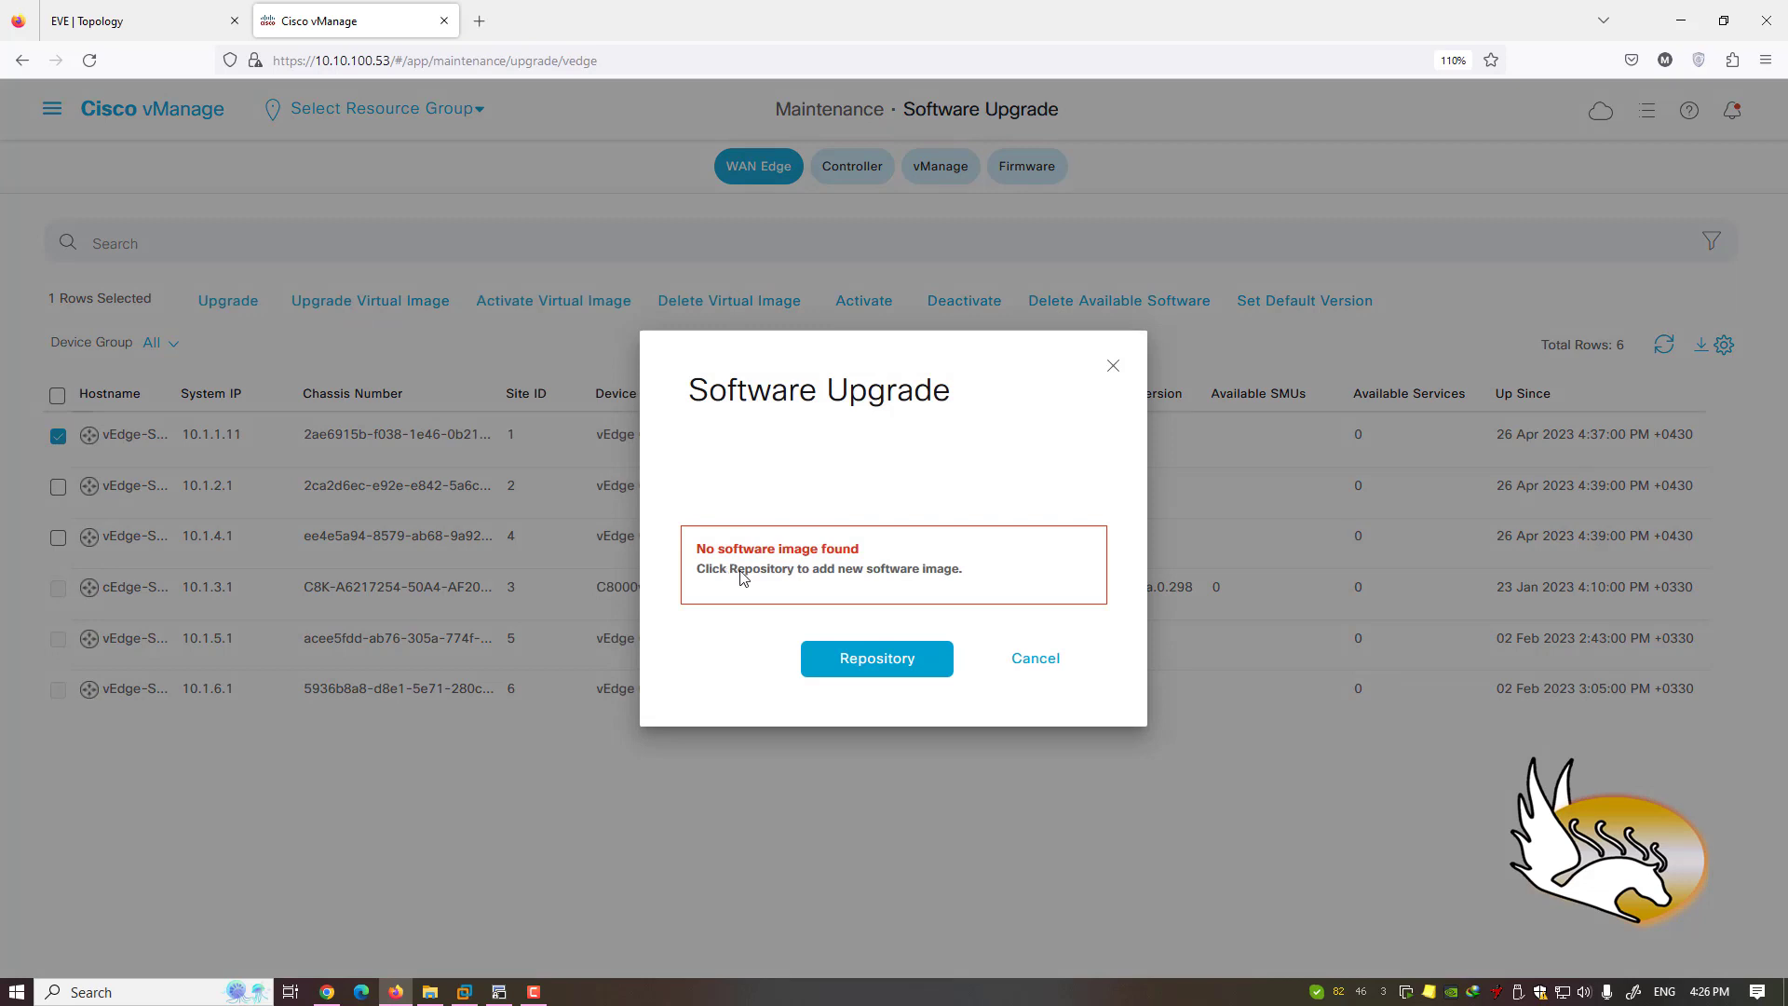
- Note the missing Repository image error, cancel the upgrade, and reopen the Maintenance menu
left_click_drag(727, 573, 798, 578)
left_click(1048, 660)
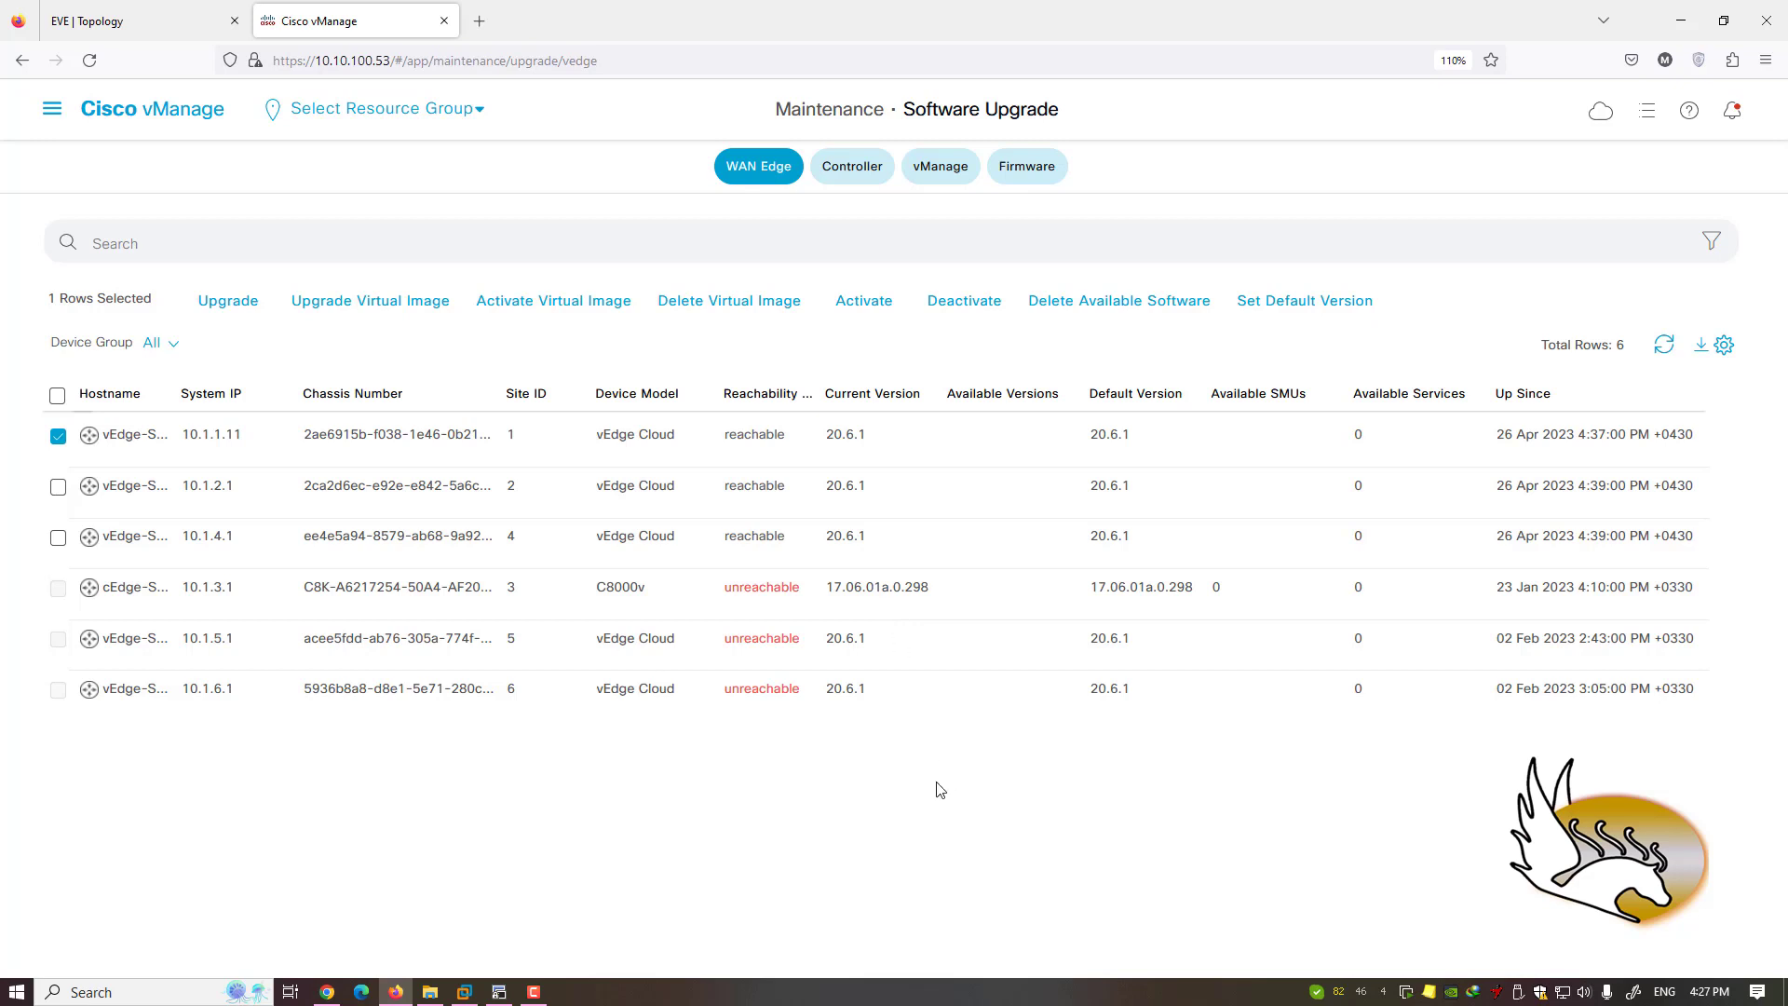
left_click(53, 109)
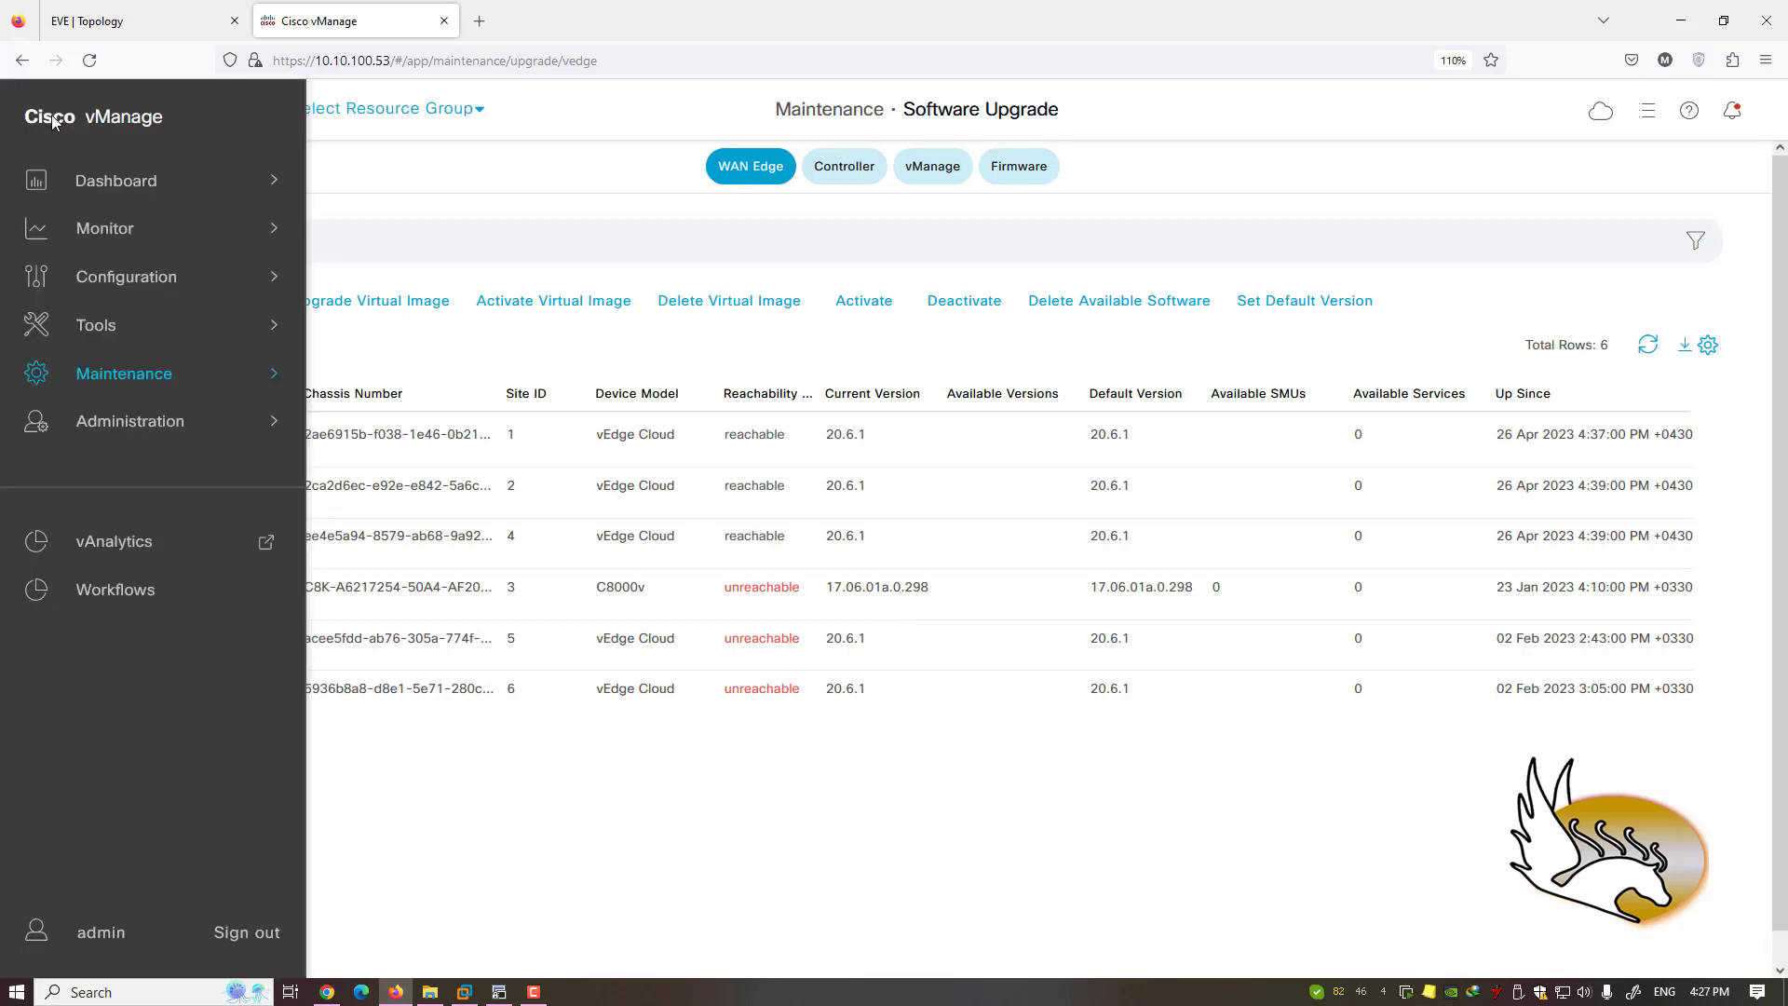
mouse_move(154, 372)
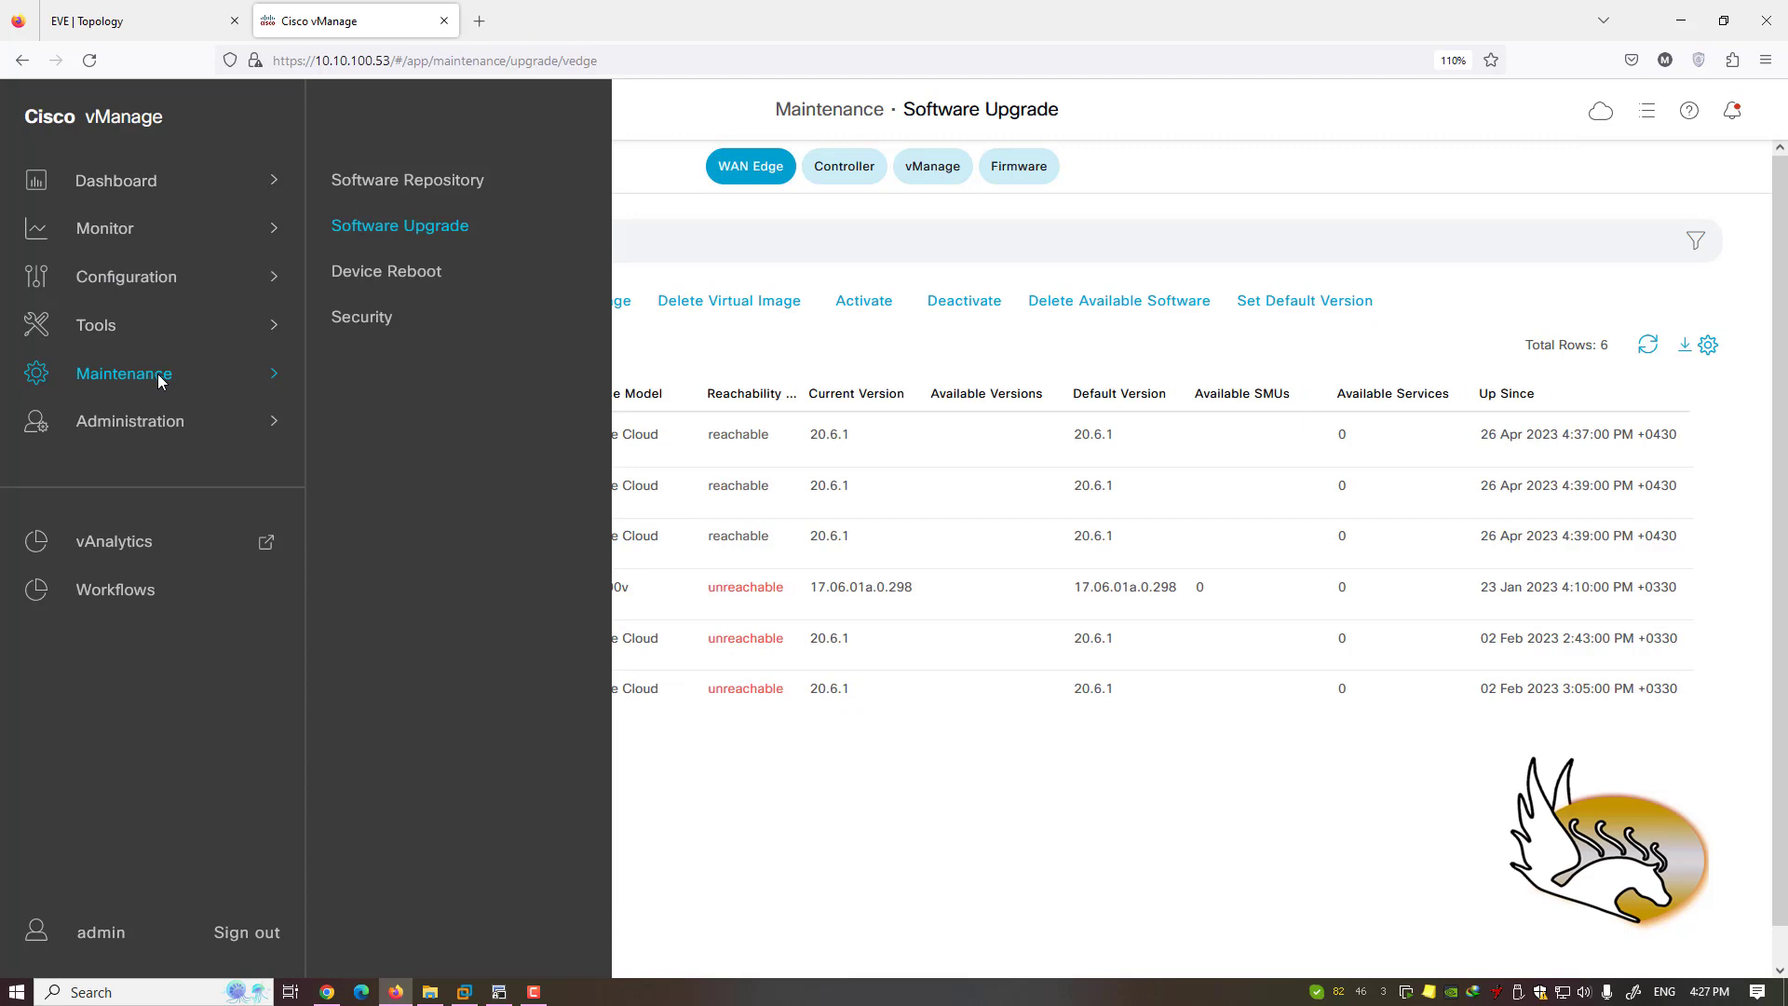
- Open Device Reboot, tick vEdge-SITE-1, then reopen the main navigation
left_click(386, 281)
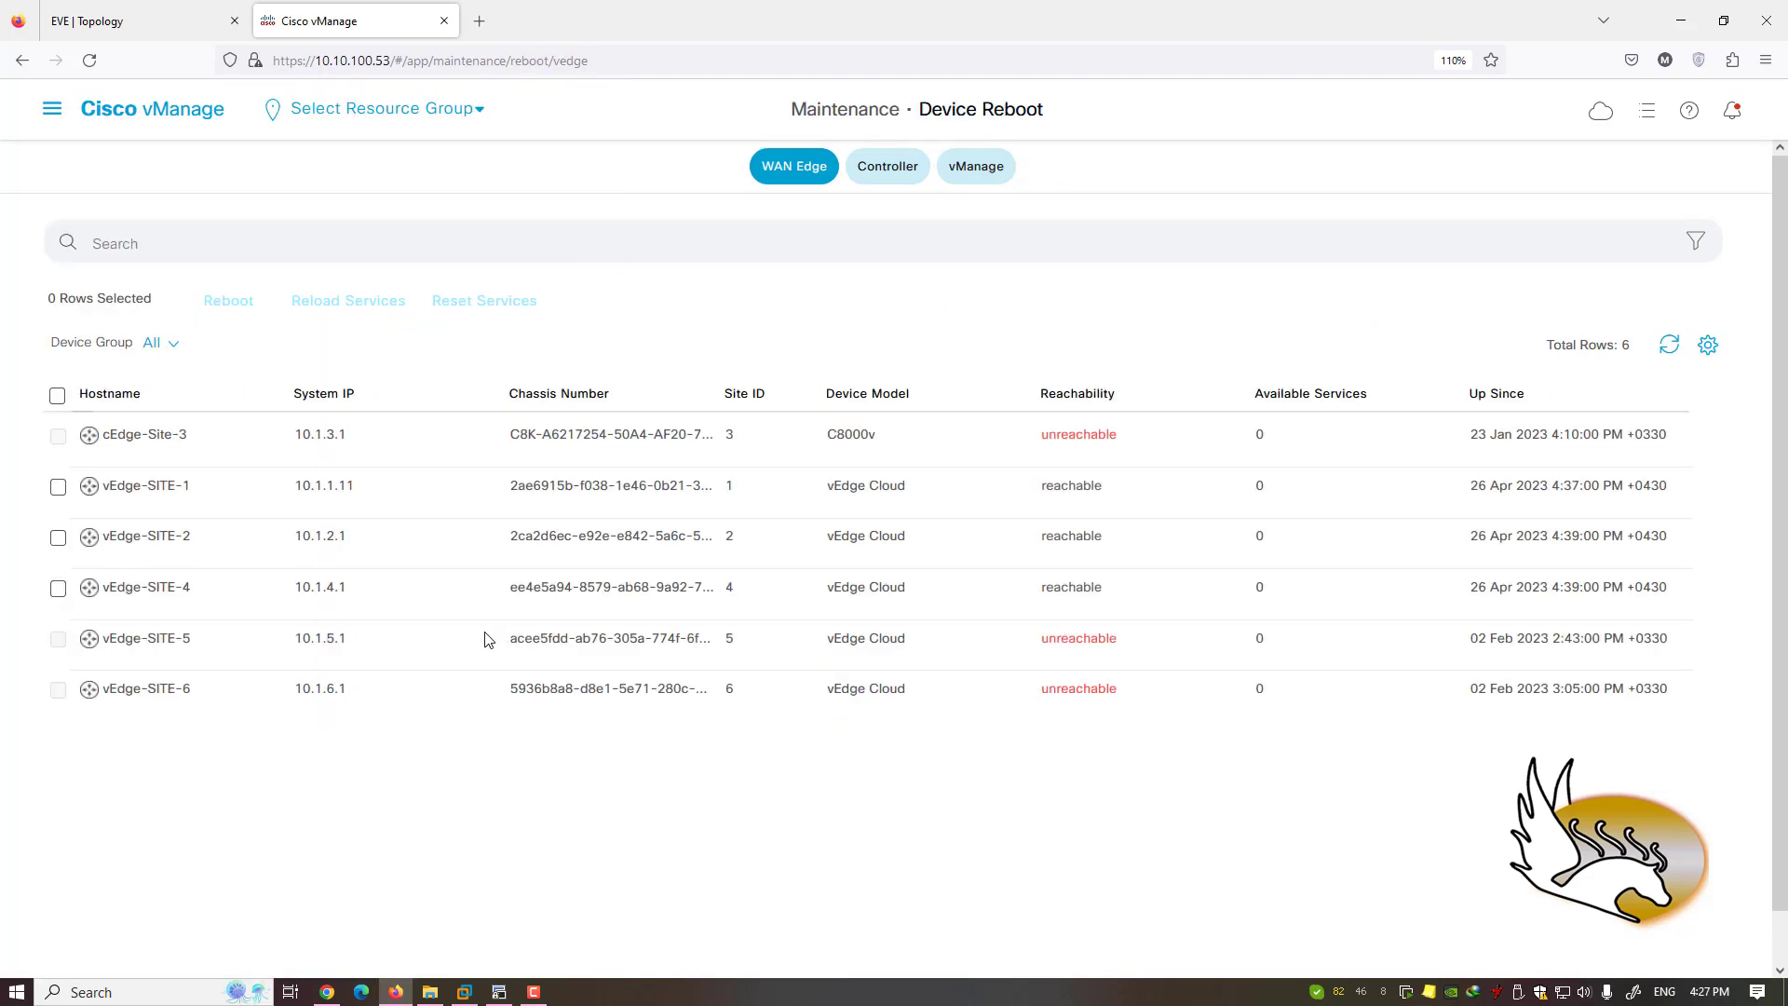
left_click(58, 487)
left_click(51, 112)
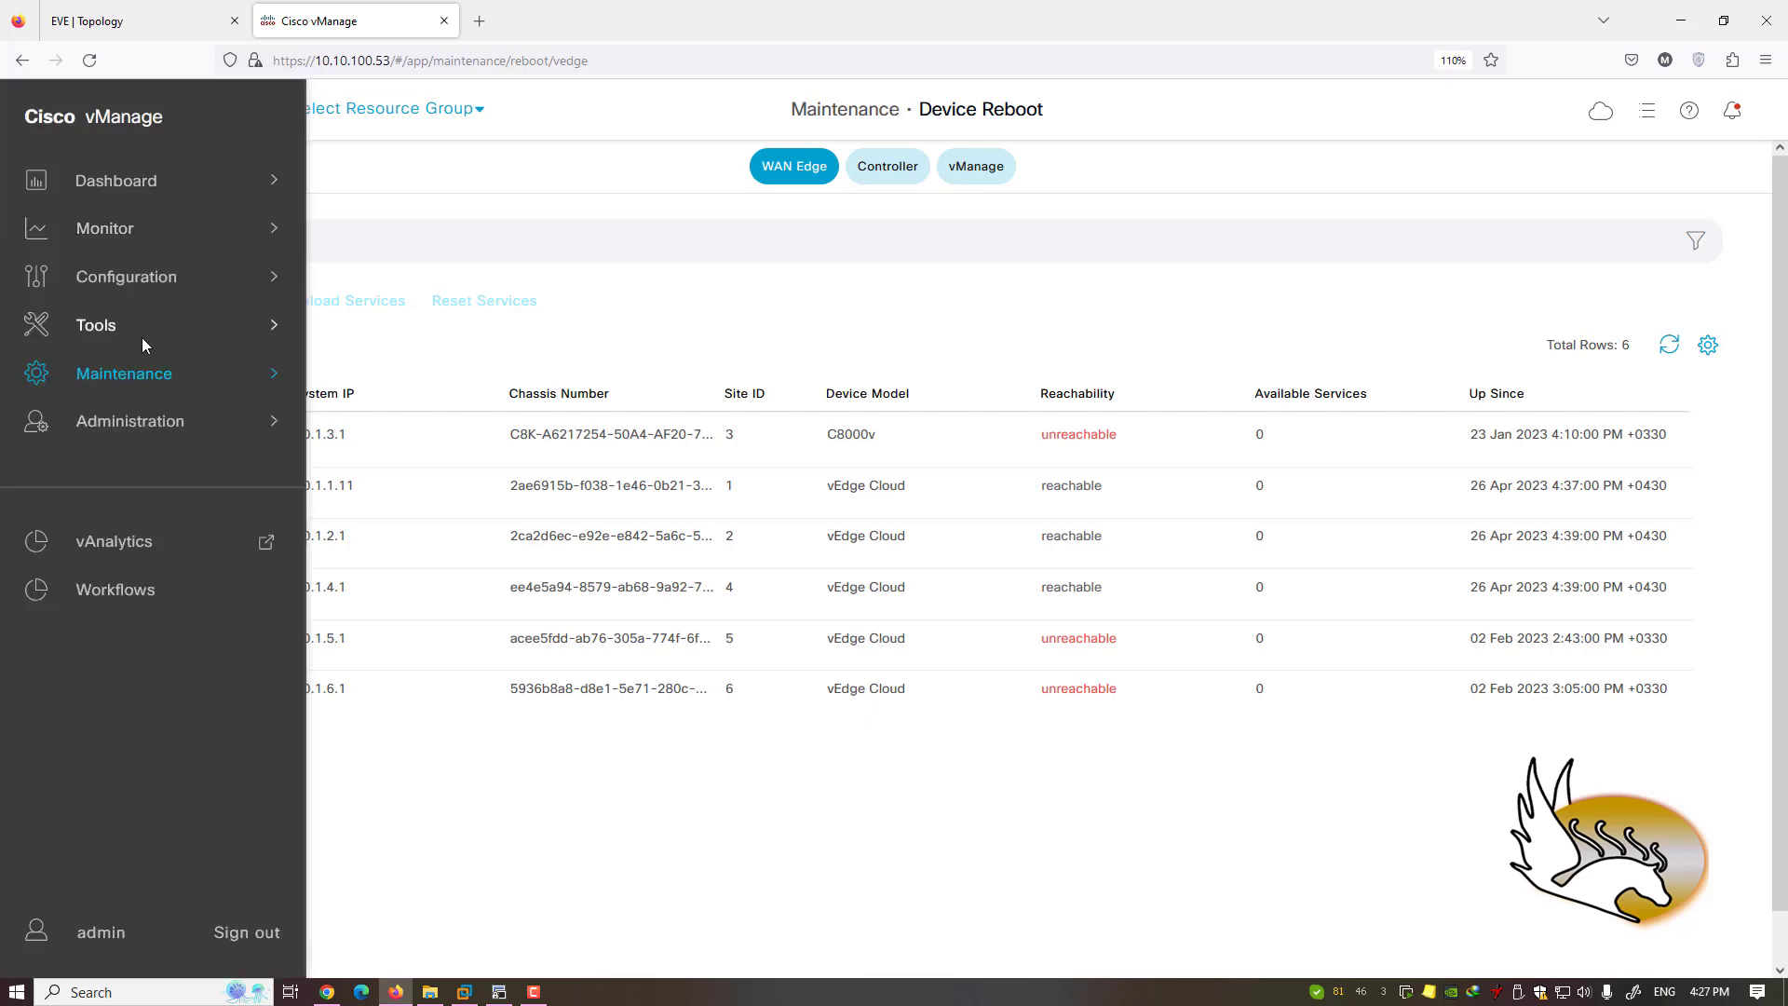
- Visit Maintenance > Security, then go to Administration > Settings
mouse_move(151, 379)
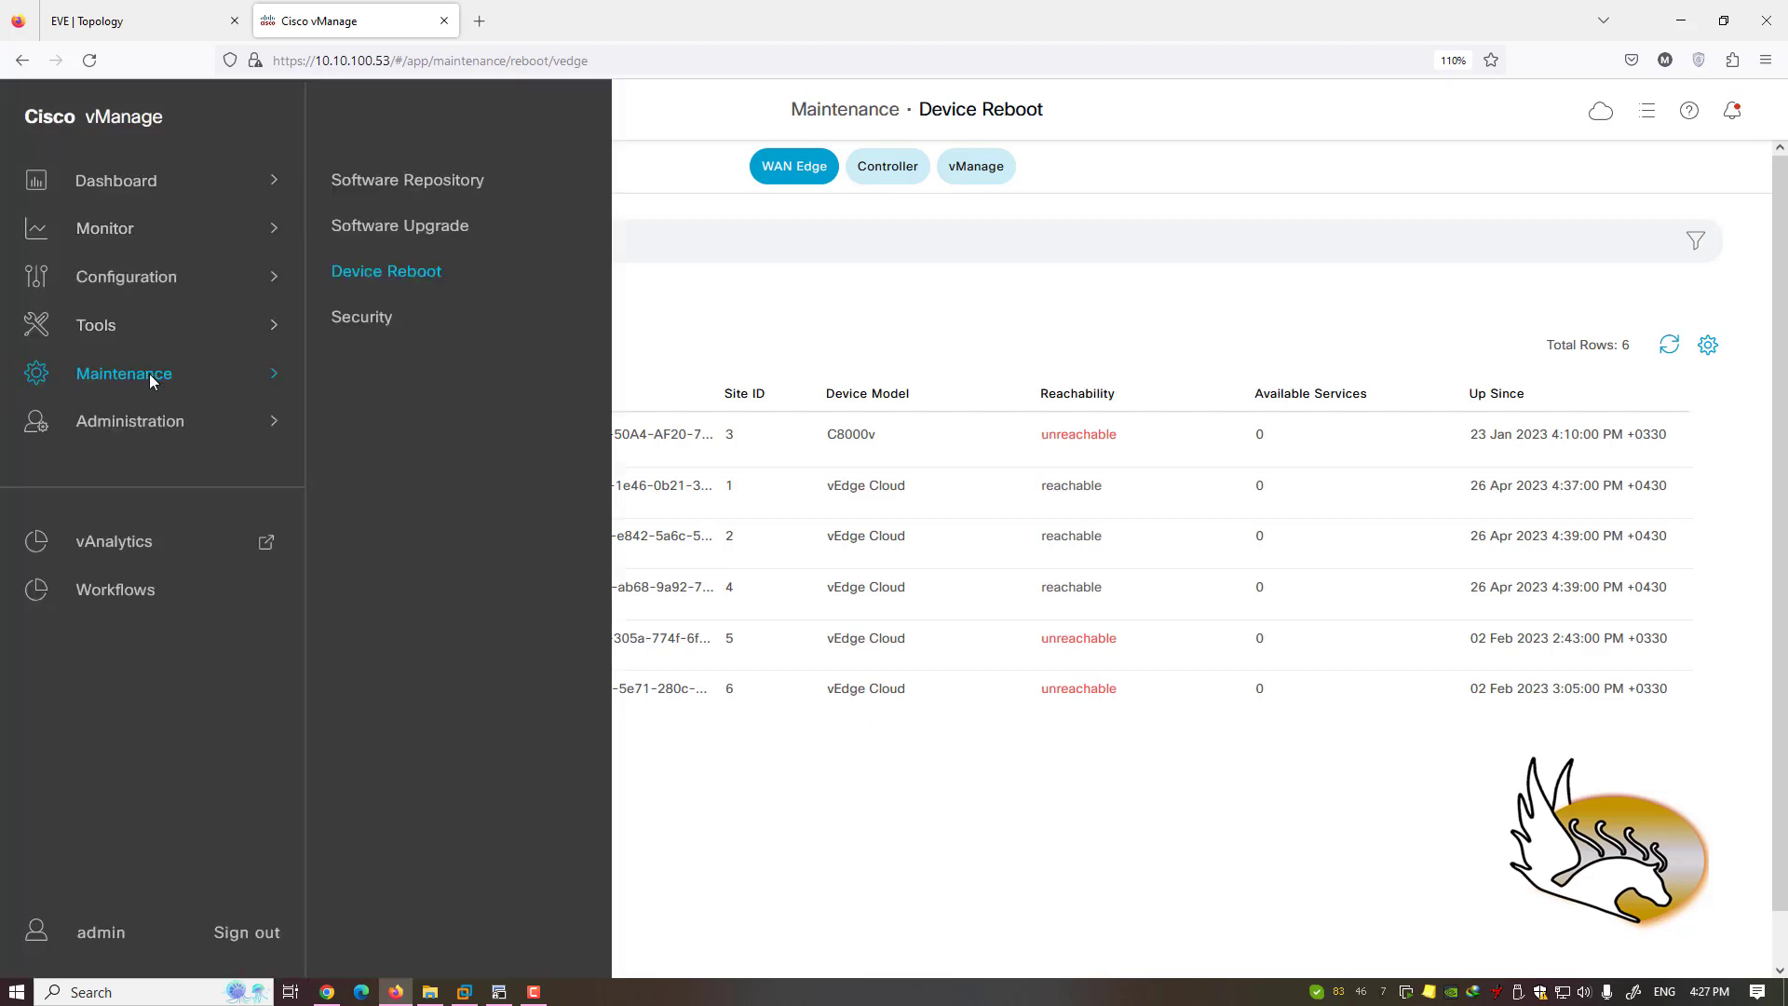
left_click(362, 321)
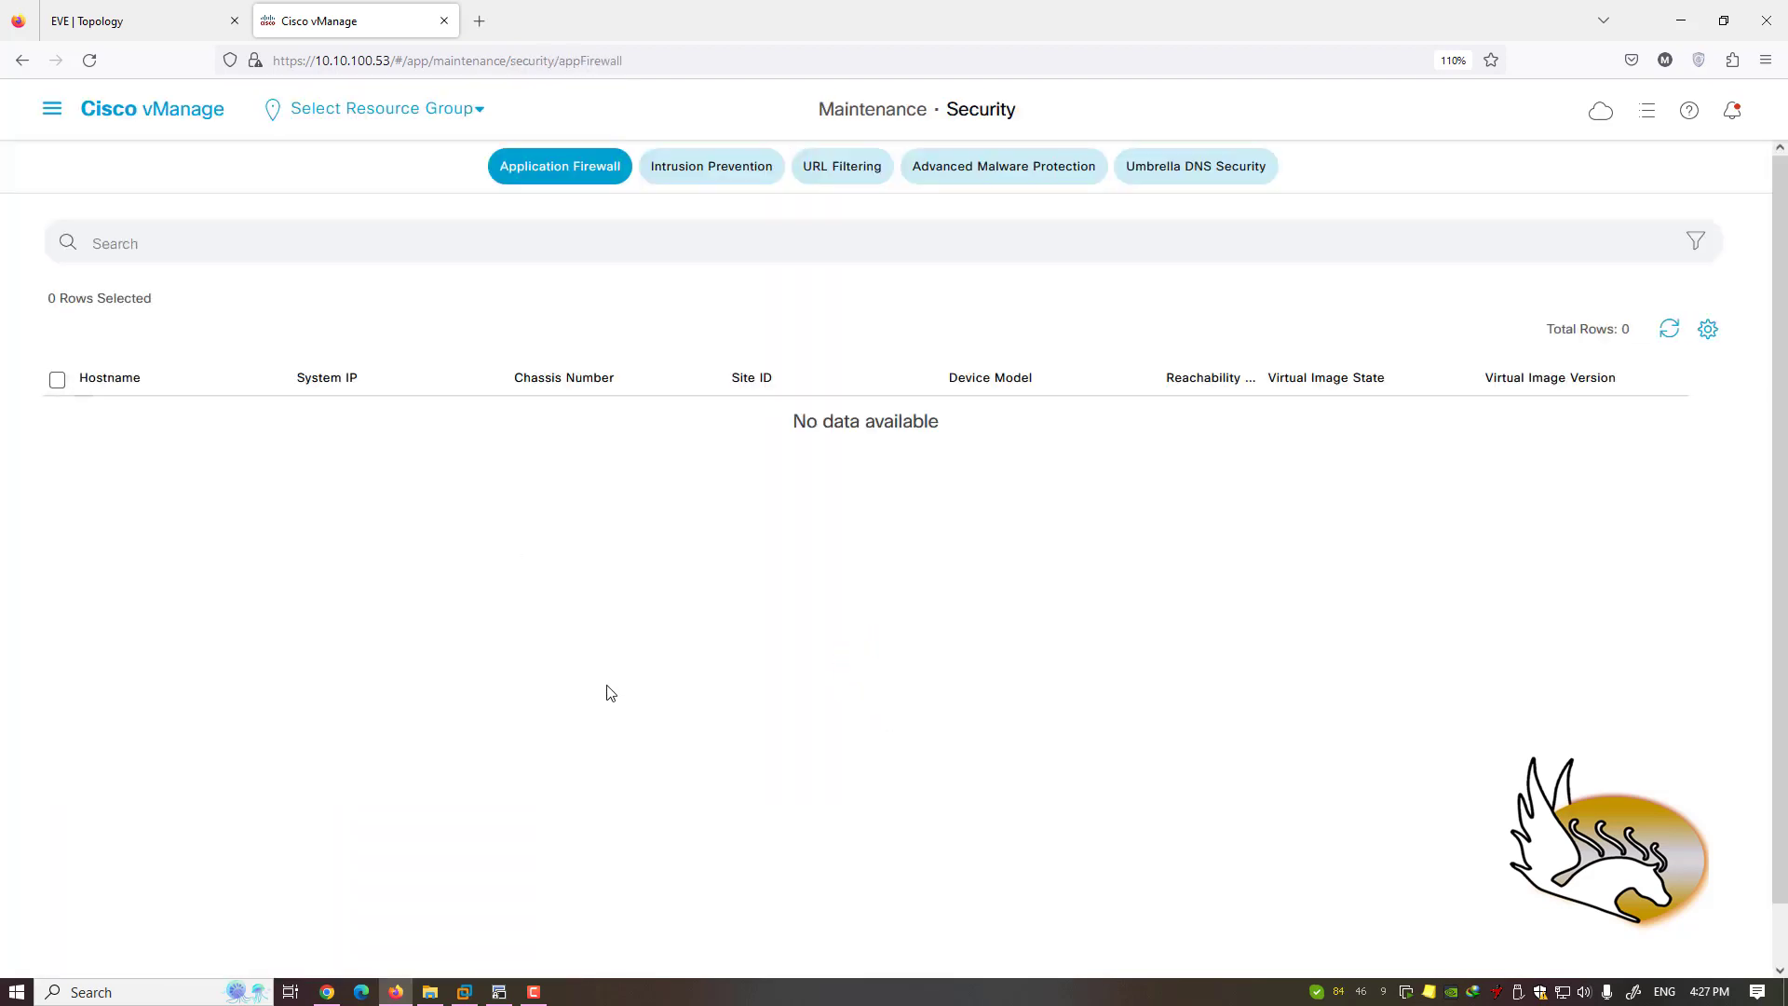
left_click(52, 110)
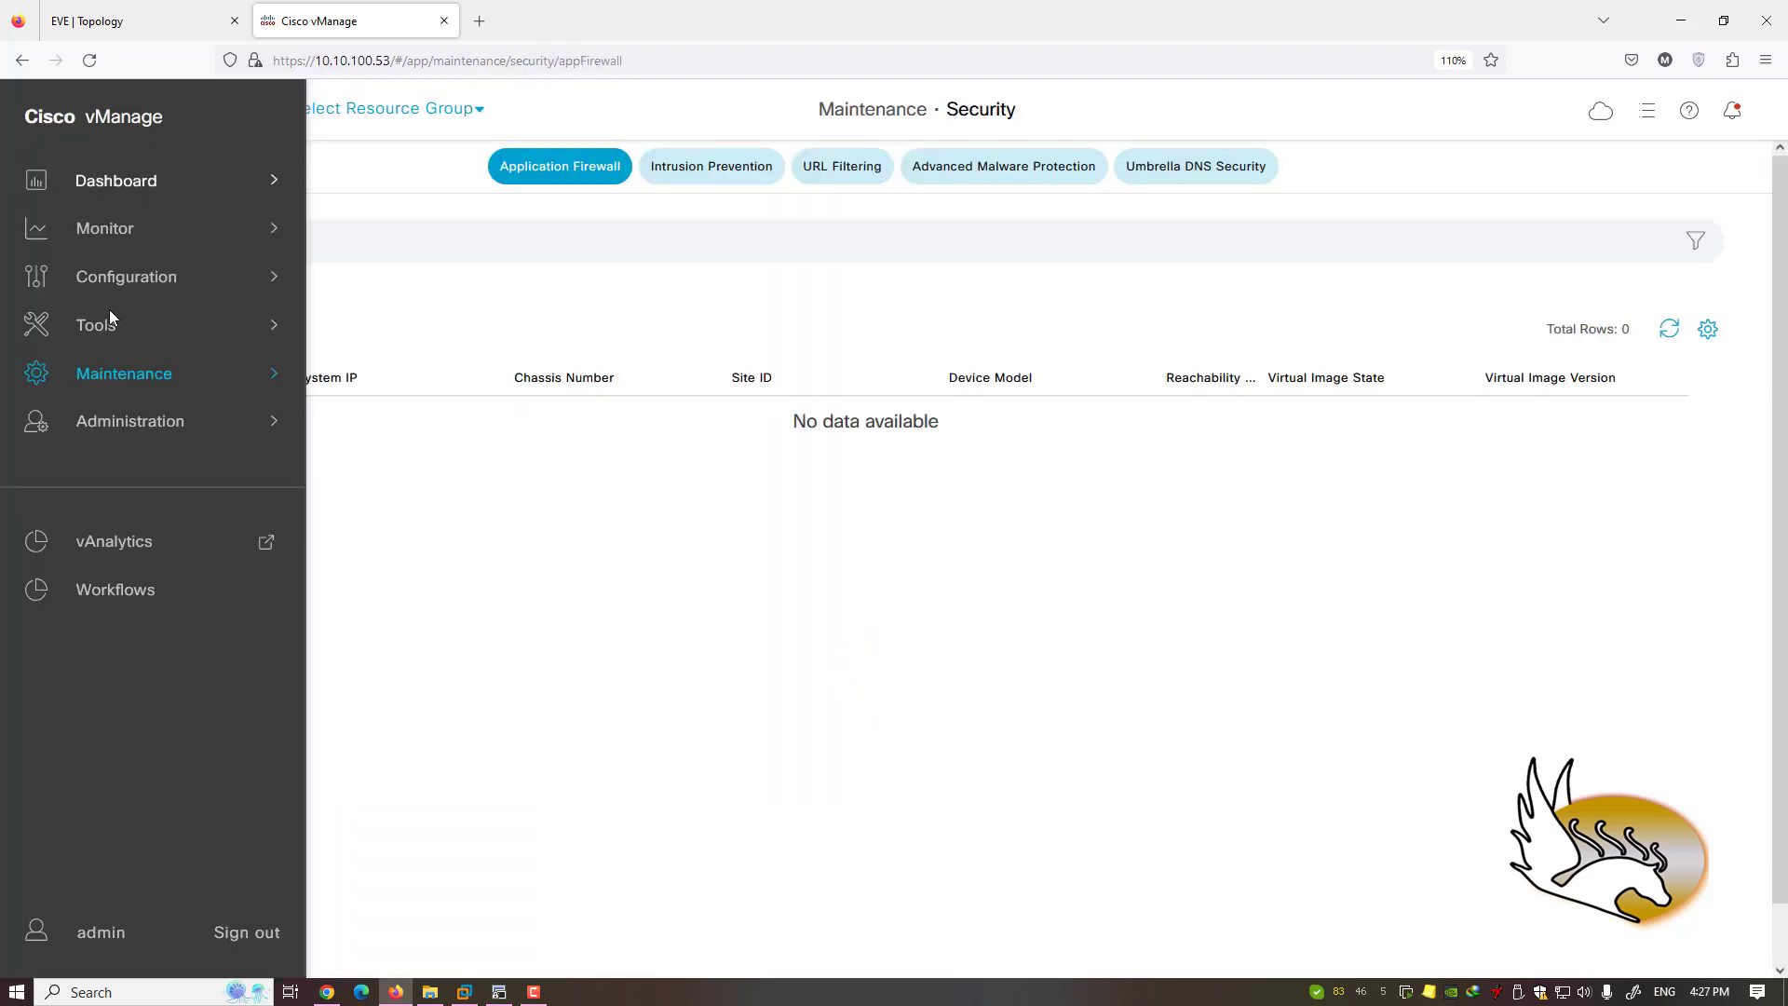
mouse_move(189, 433)
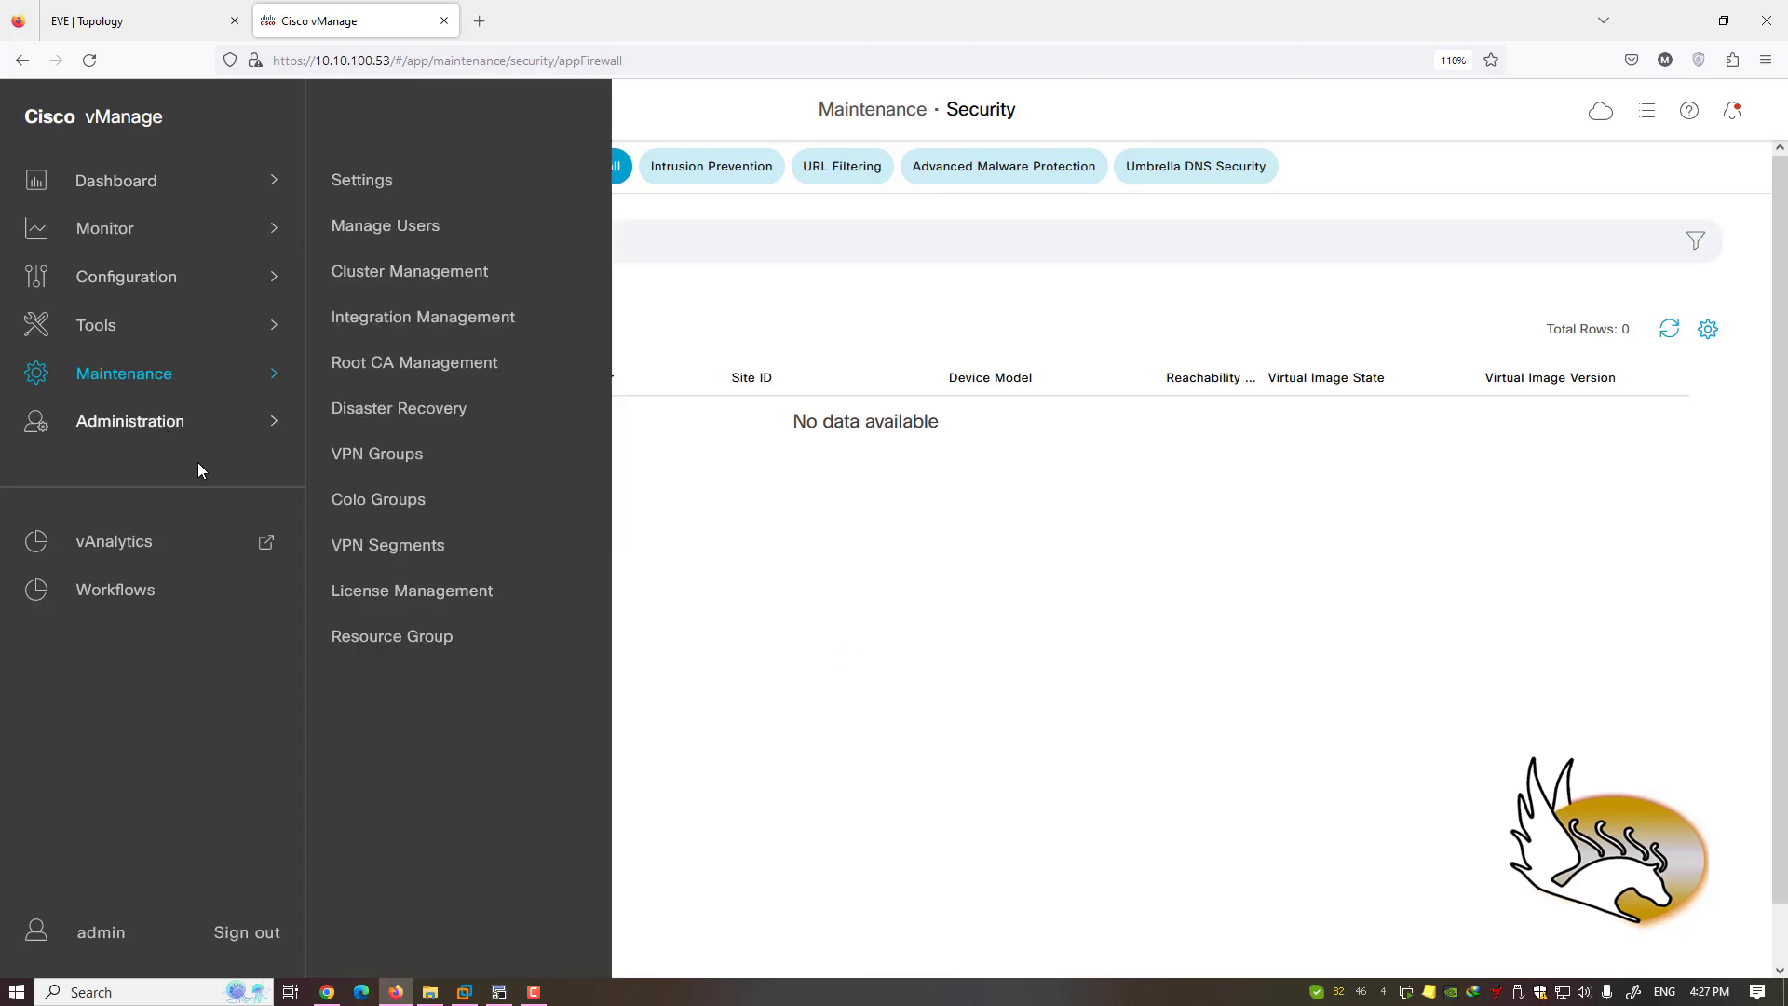
left_click(366, 187)
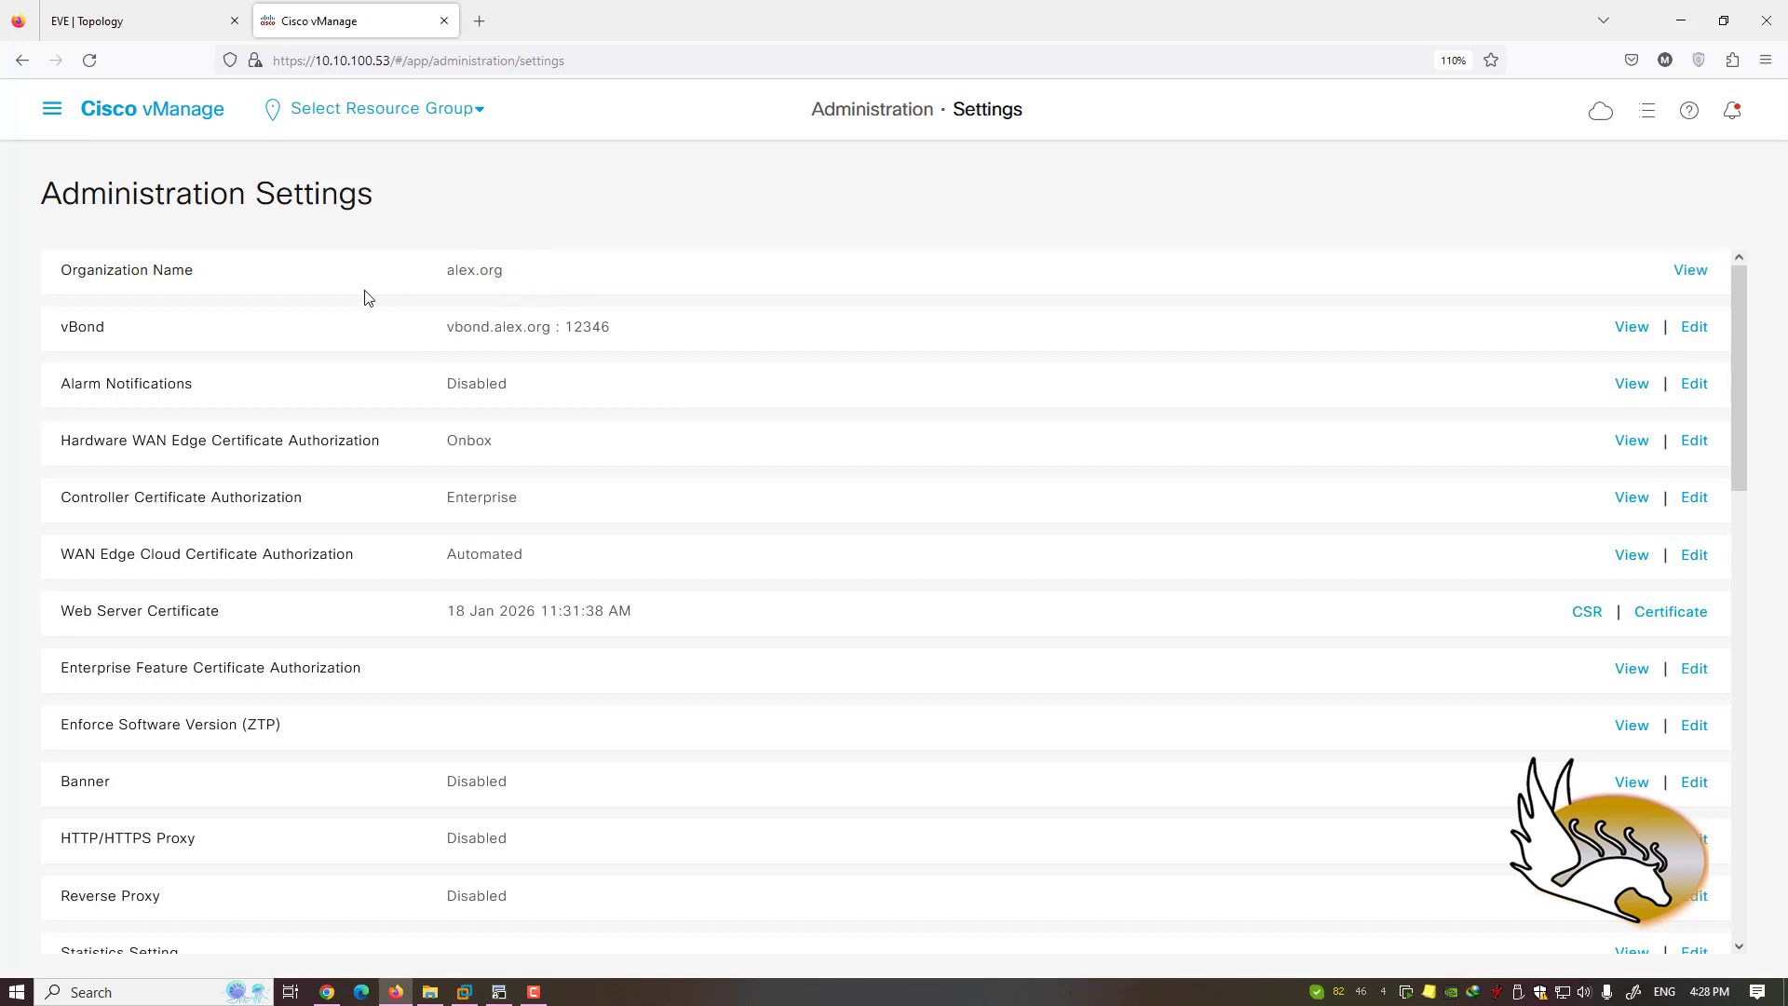
- Scroll through the Administration Settings and back up to the vBond and certificate rows, then reopen the navigation
mouse_move(514, 270)
left_mouse_down()
mouse_move(447, 271)
mouse_move(488, 273)
left_mouse_up()
scroll(480, 434, "down", 3)
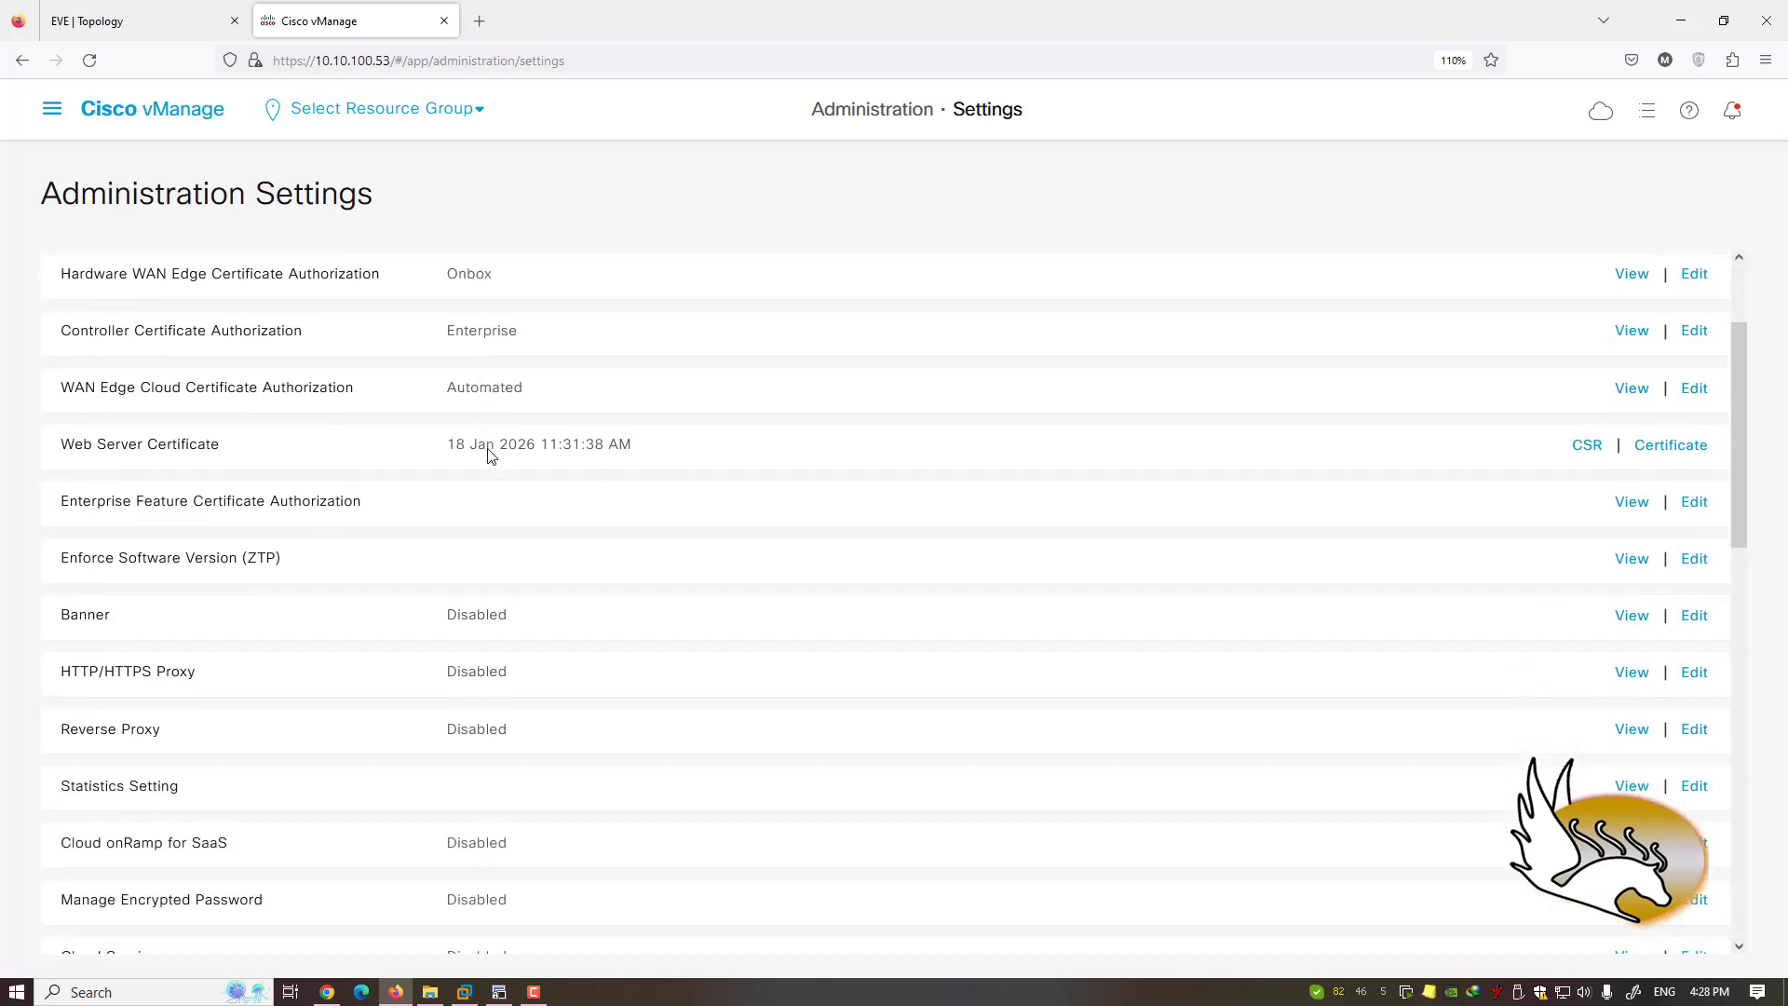
scroll(489, 458, "down", 3)
scroll(487, 470, "down", 3)
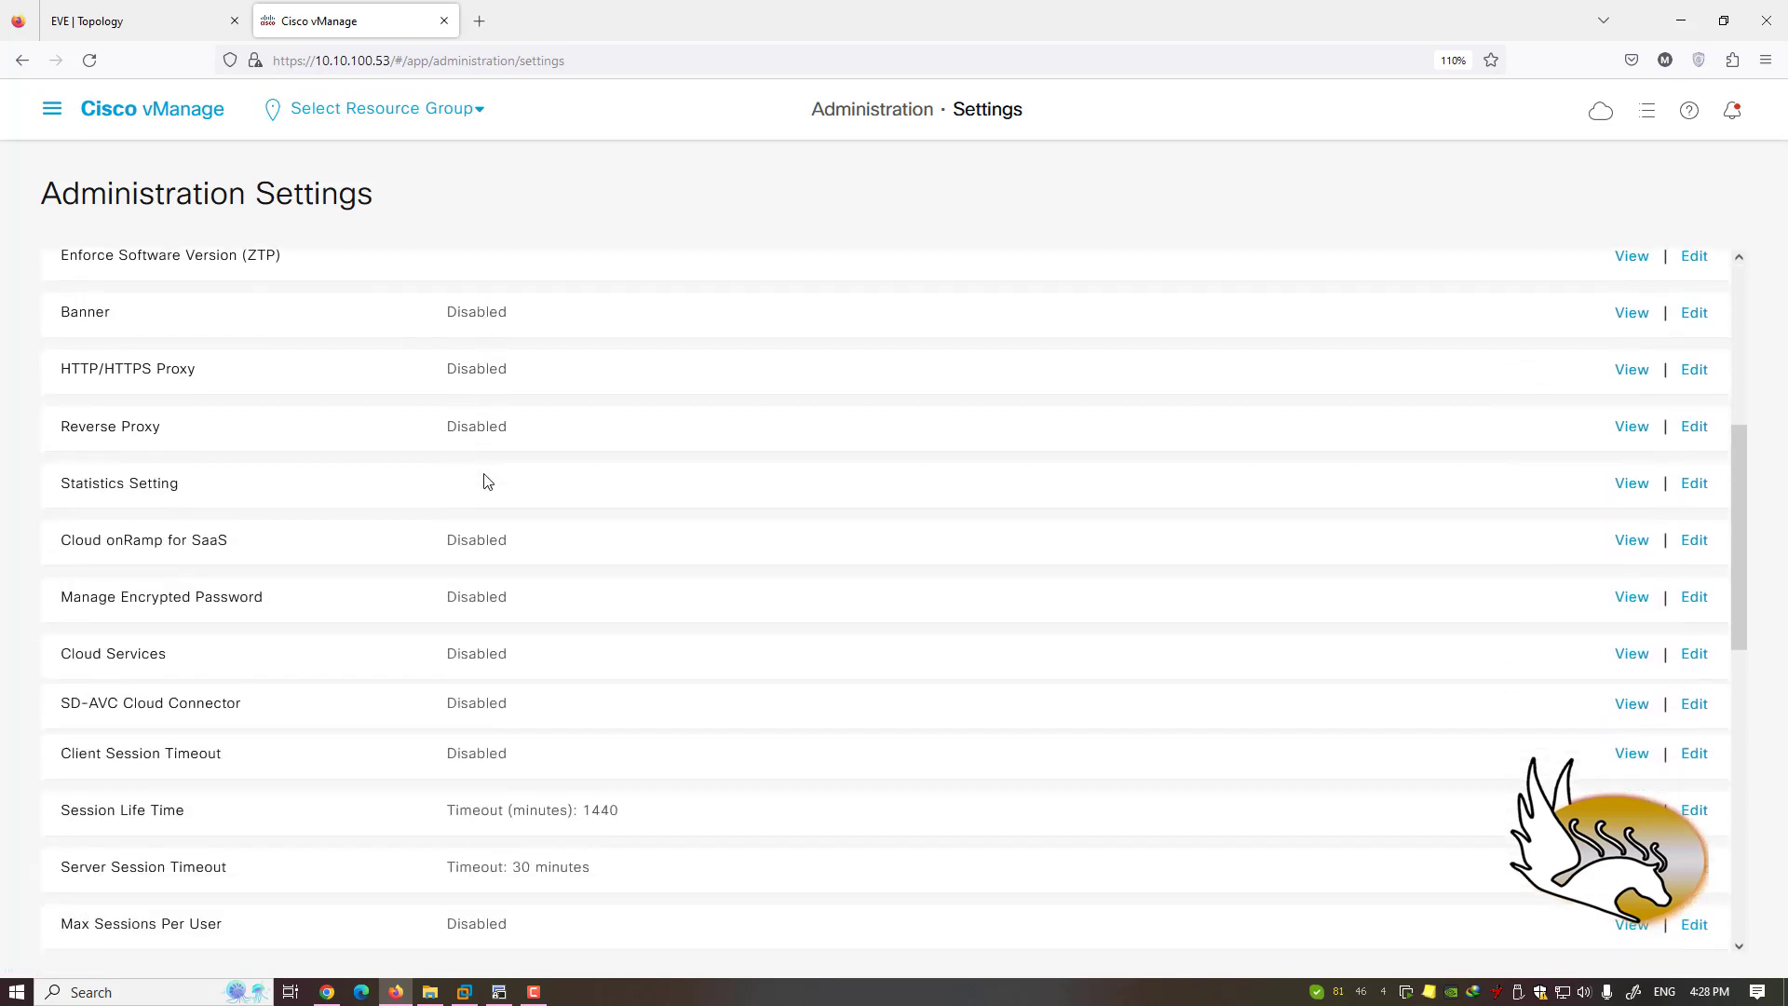
scroll(484, 480, "down", 6)
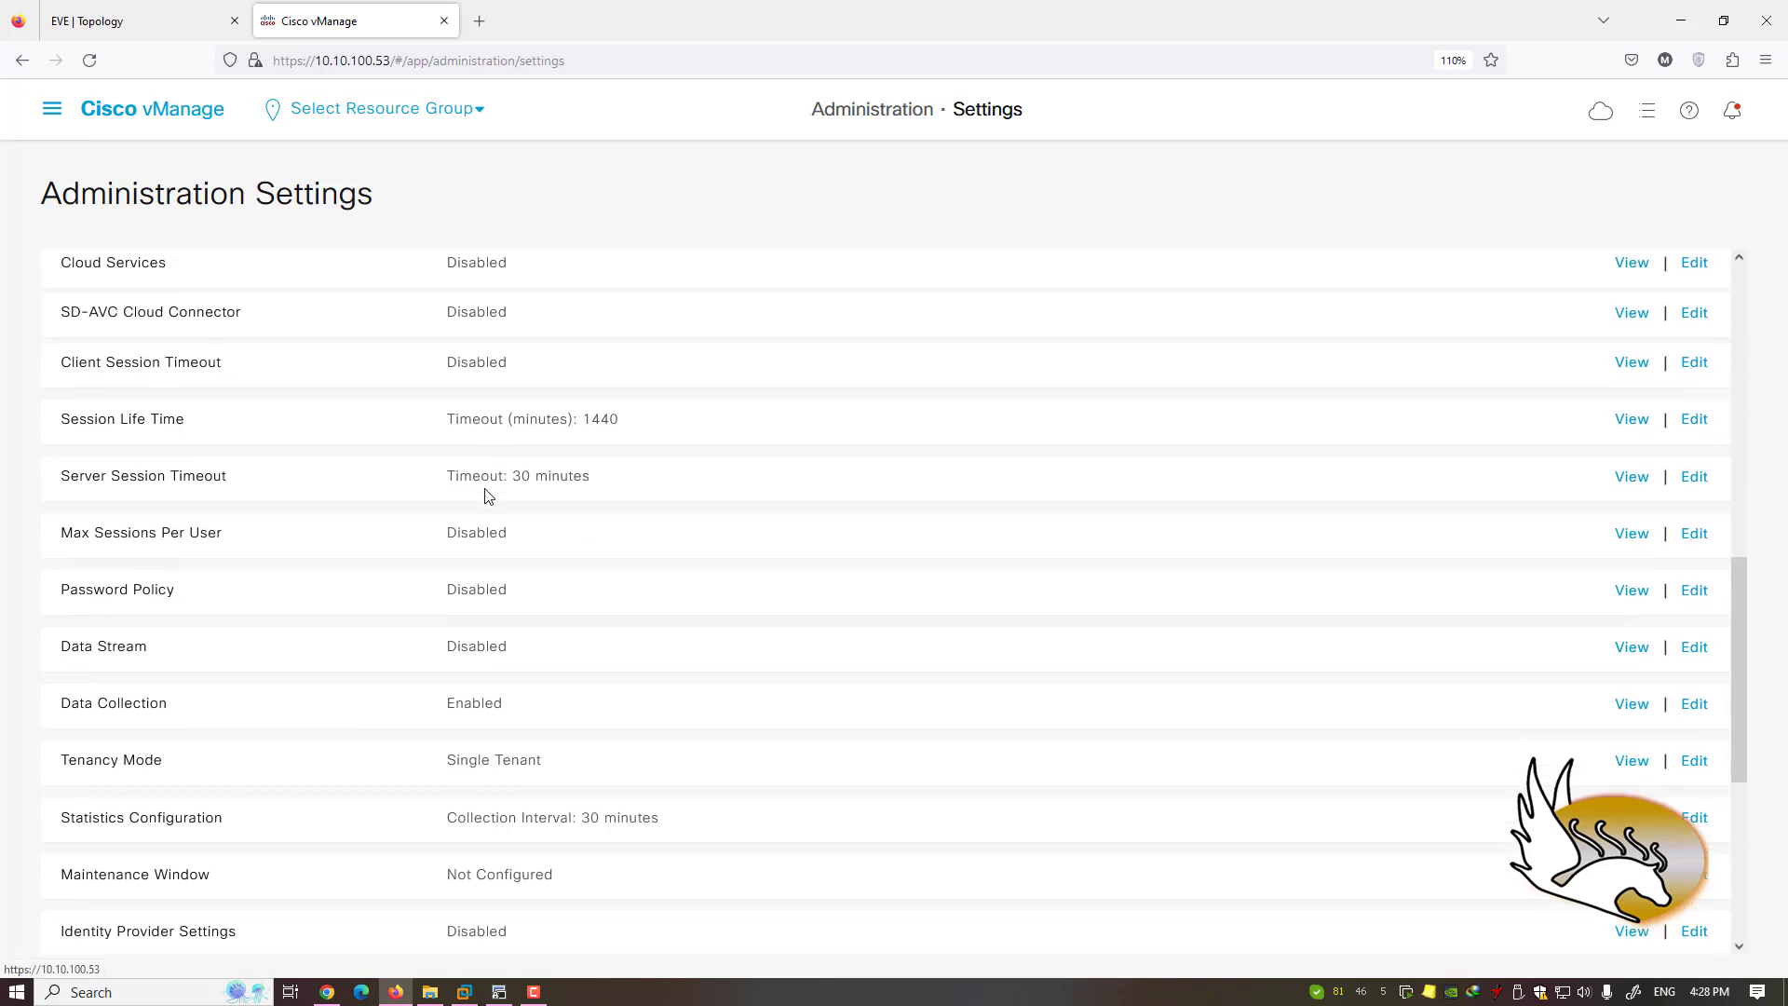
scroll(484, 496, "down", 3)
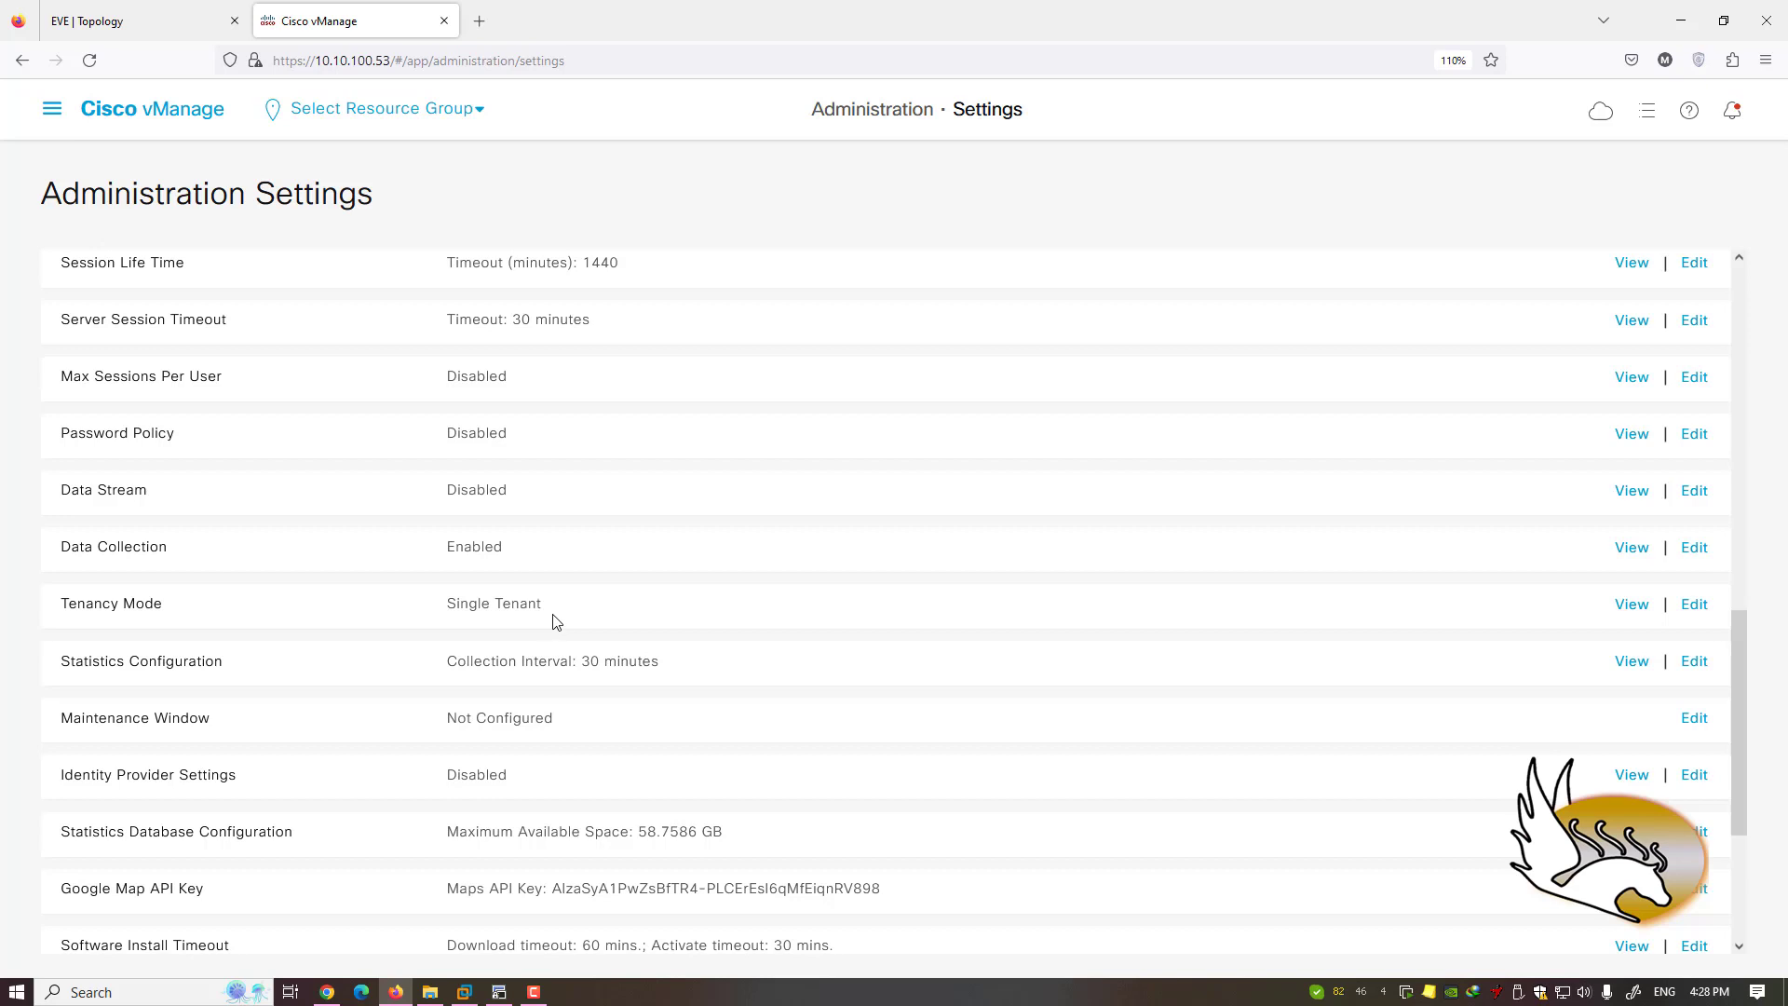
scroll(558, 596, "down", 1)
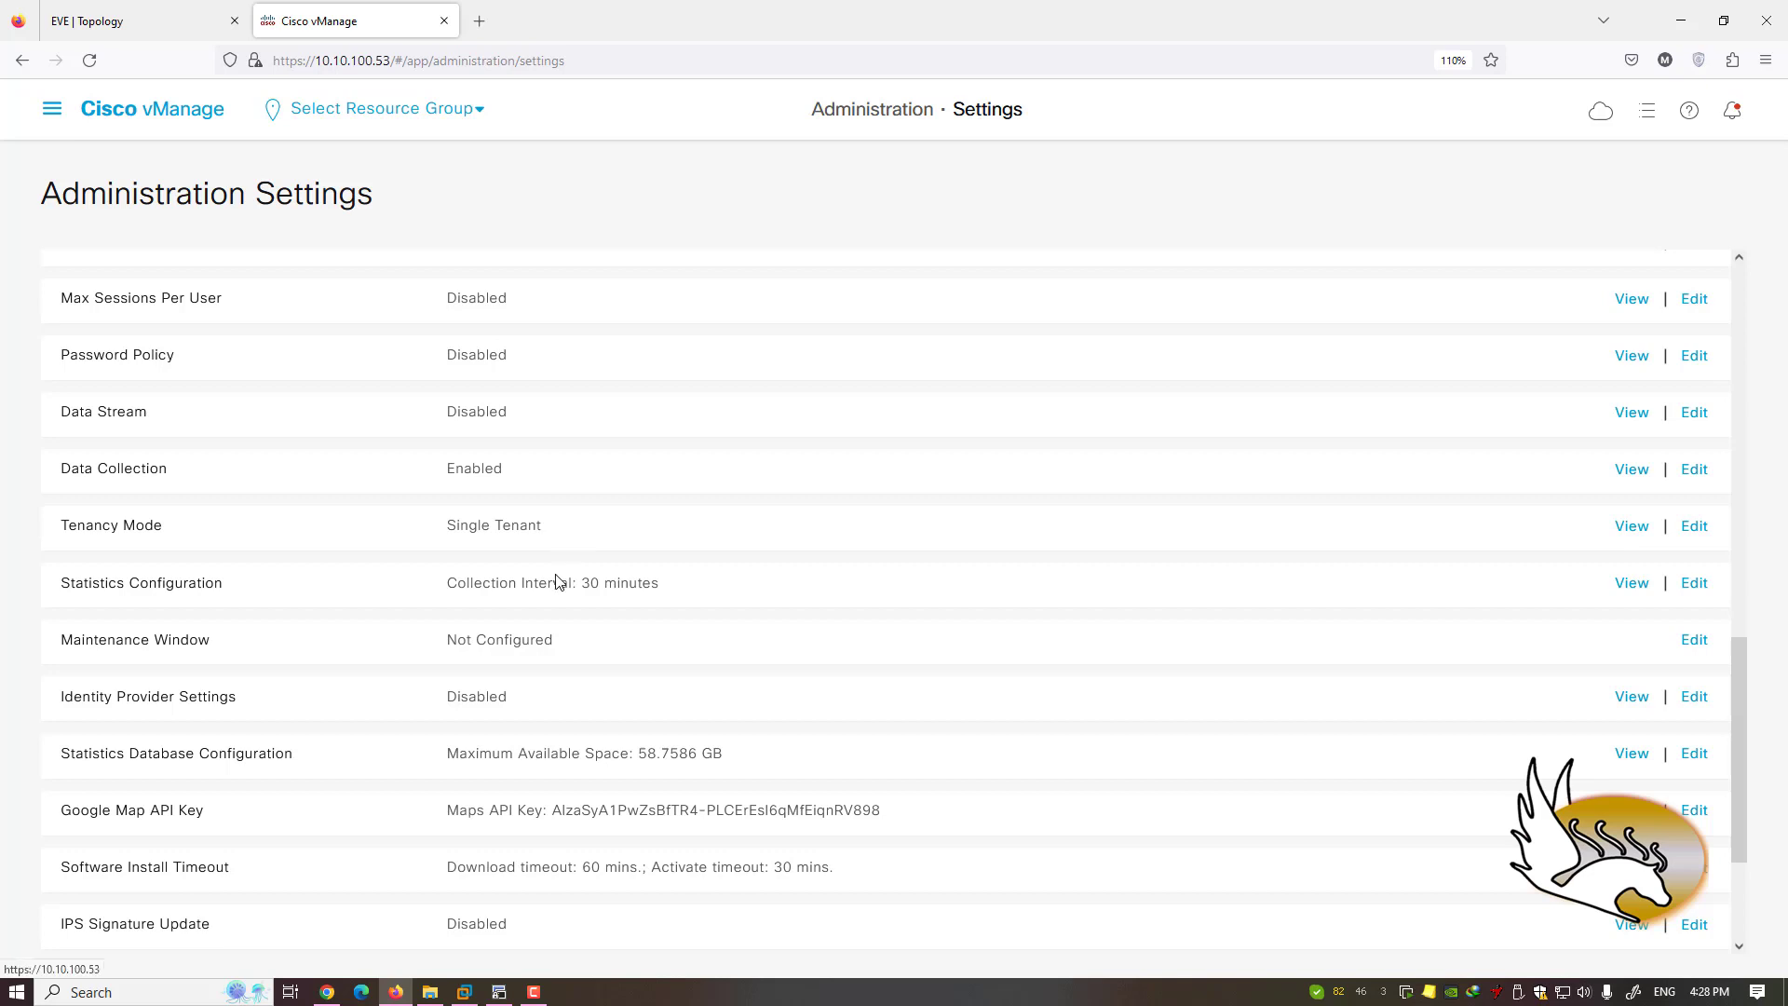
scroll(556, 582, "down", 4)
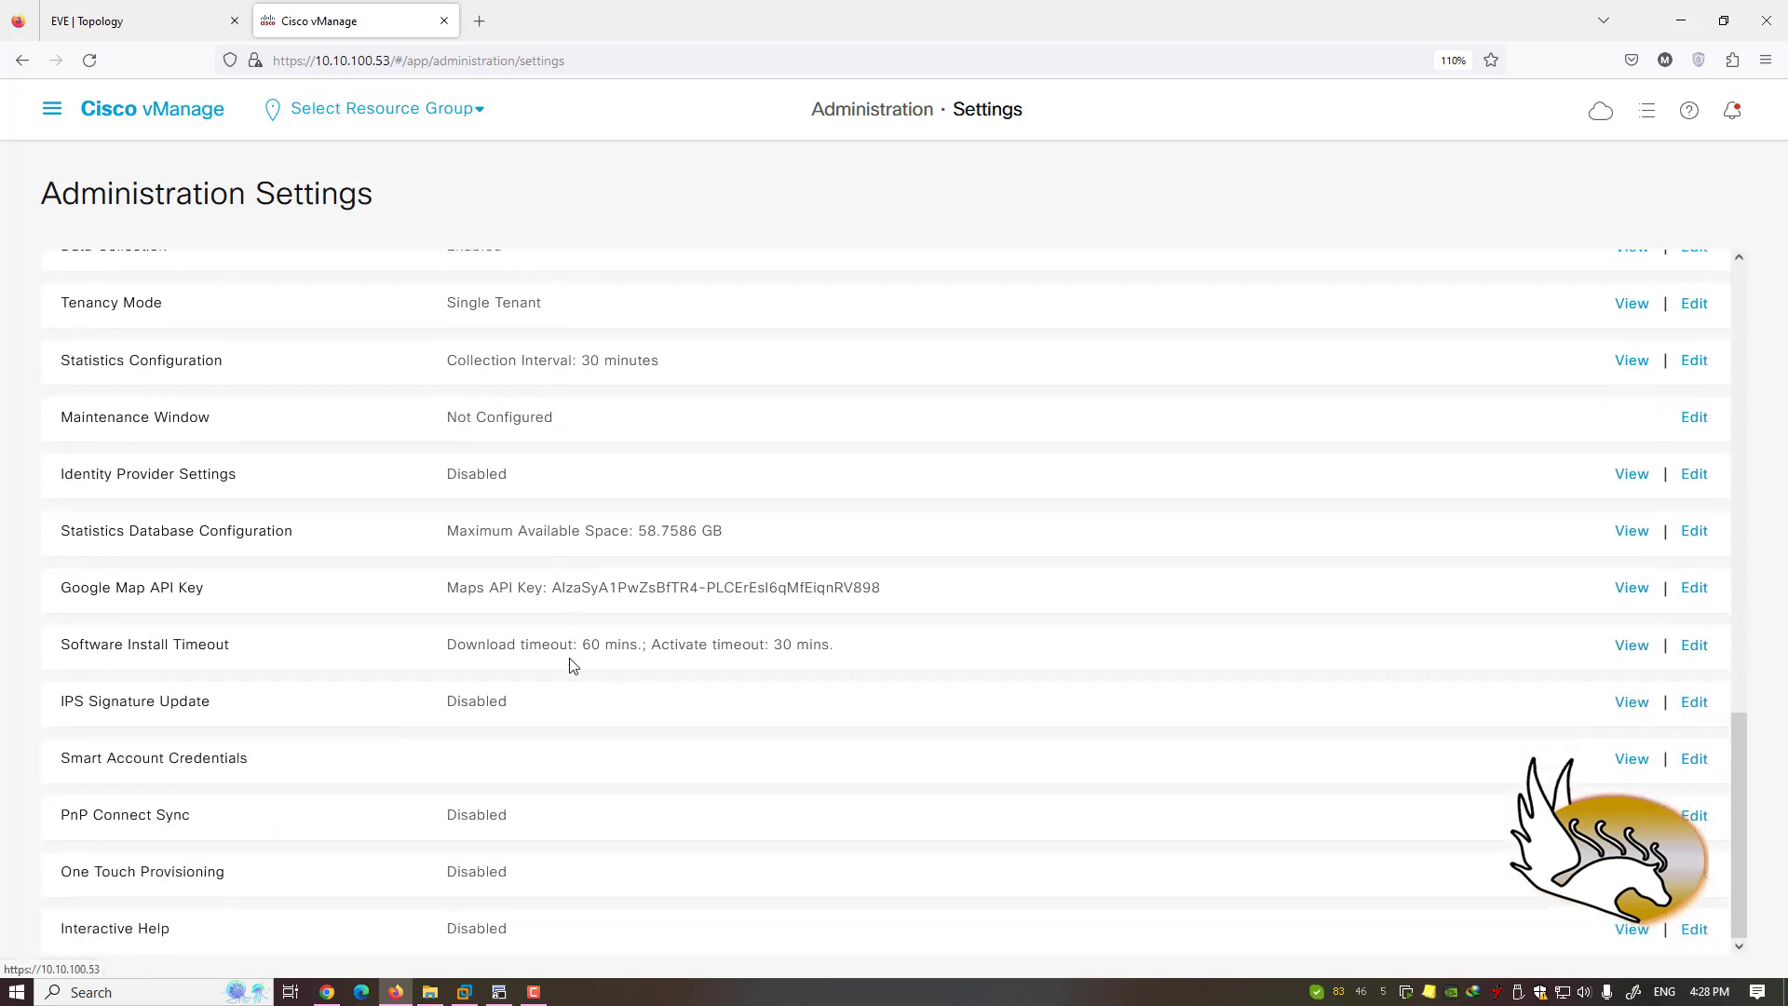
scroll(571, 667, "up", 7)
scroll(573, 666, "up", 5)
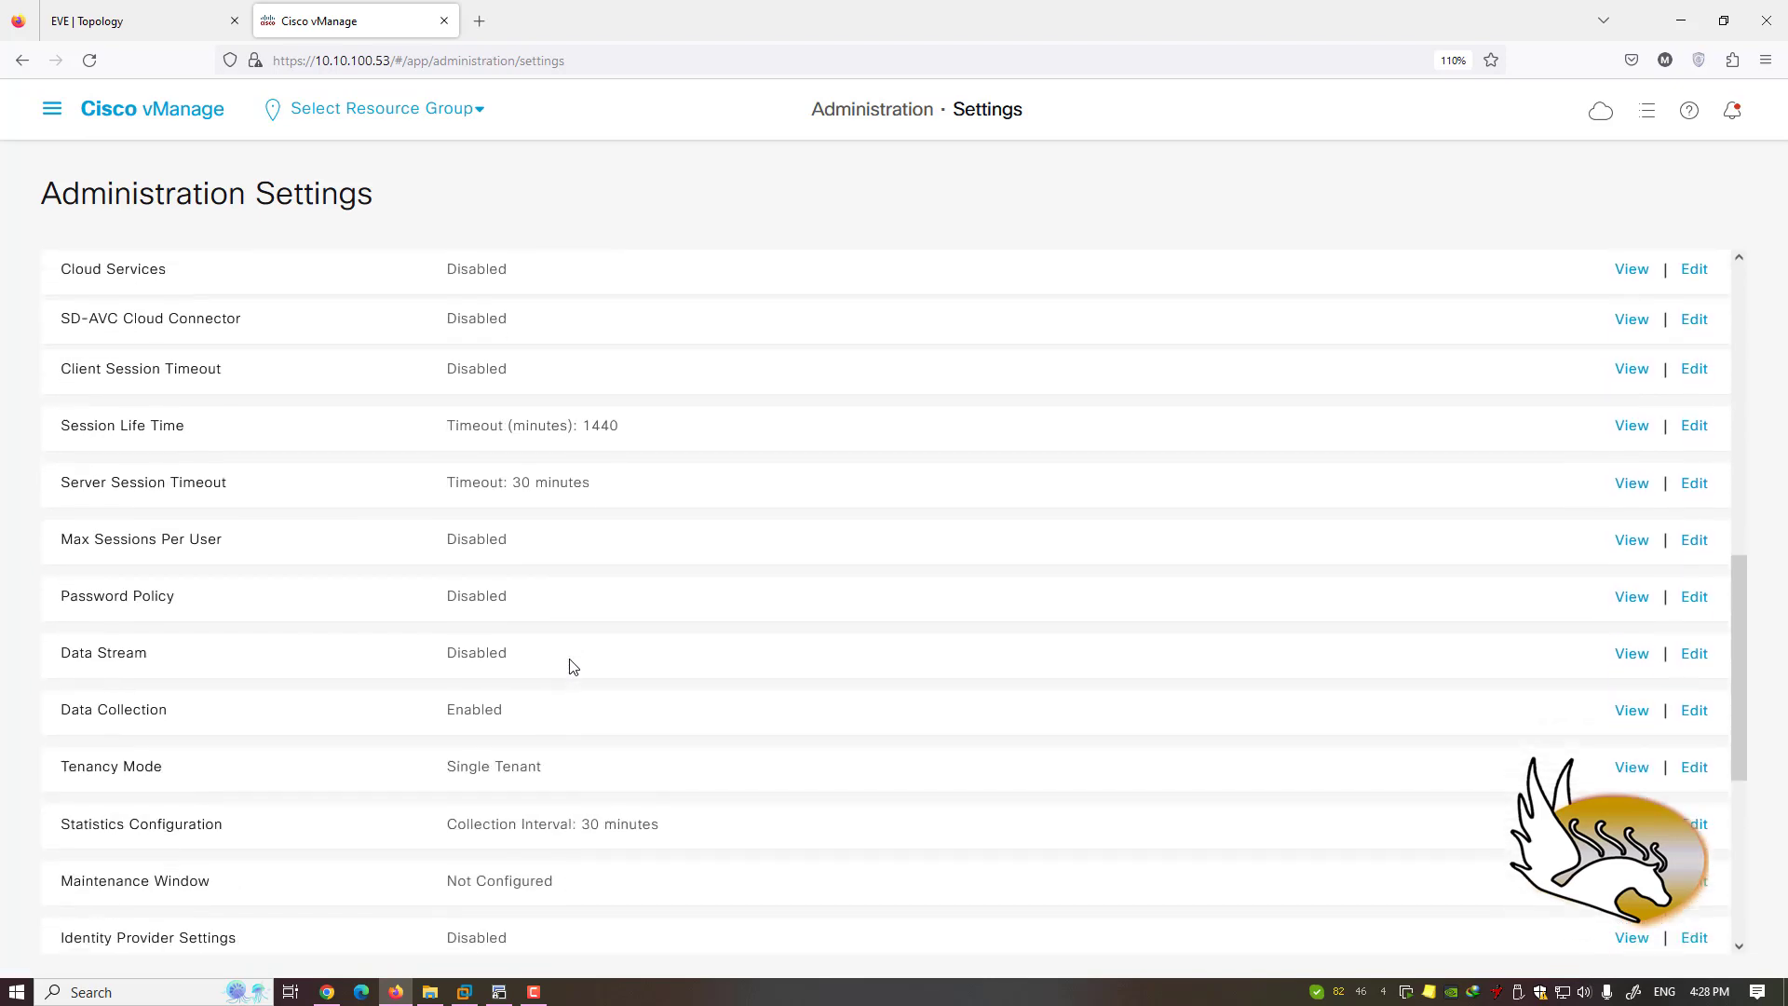
scroll(571, 667, "up", 7)
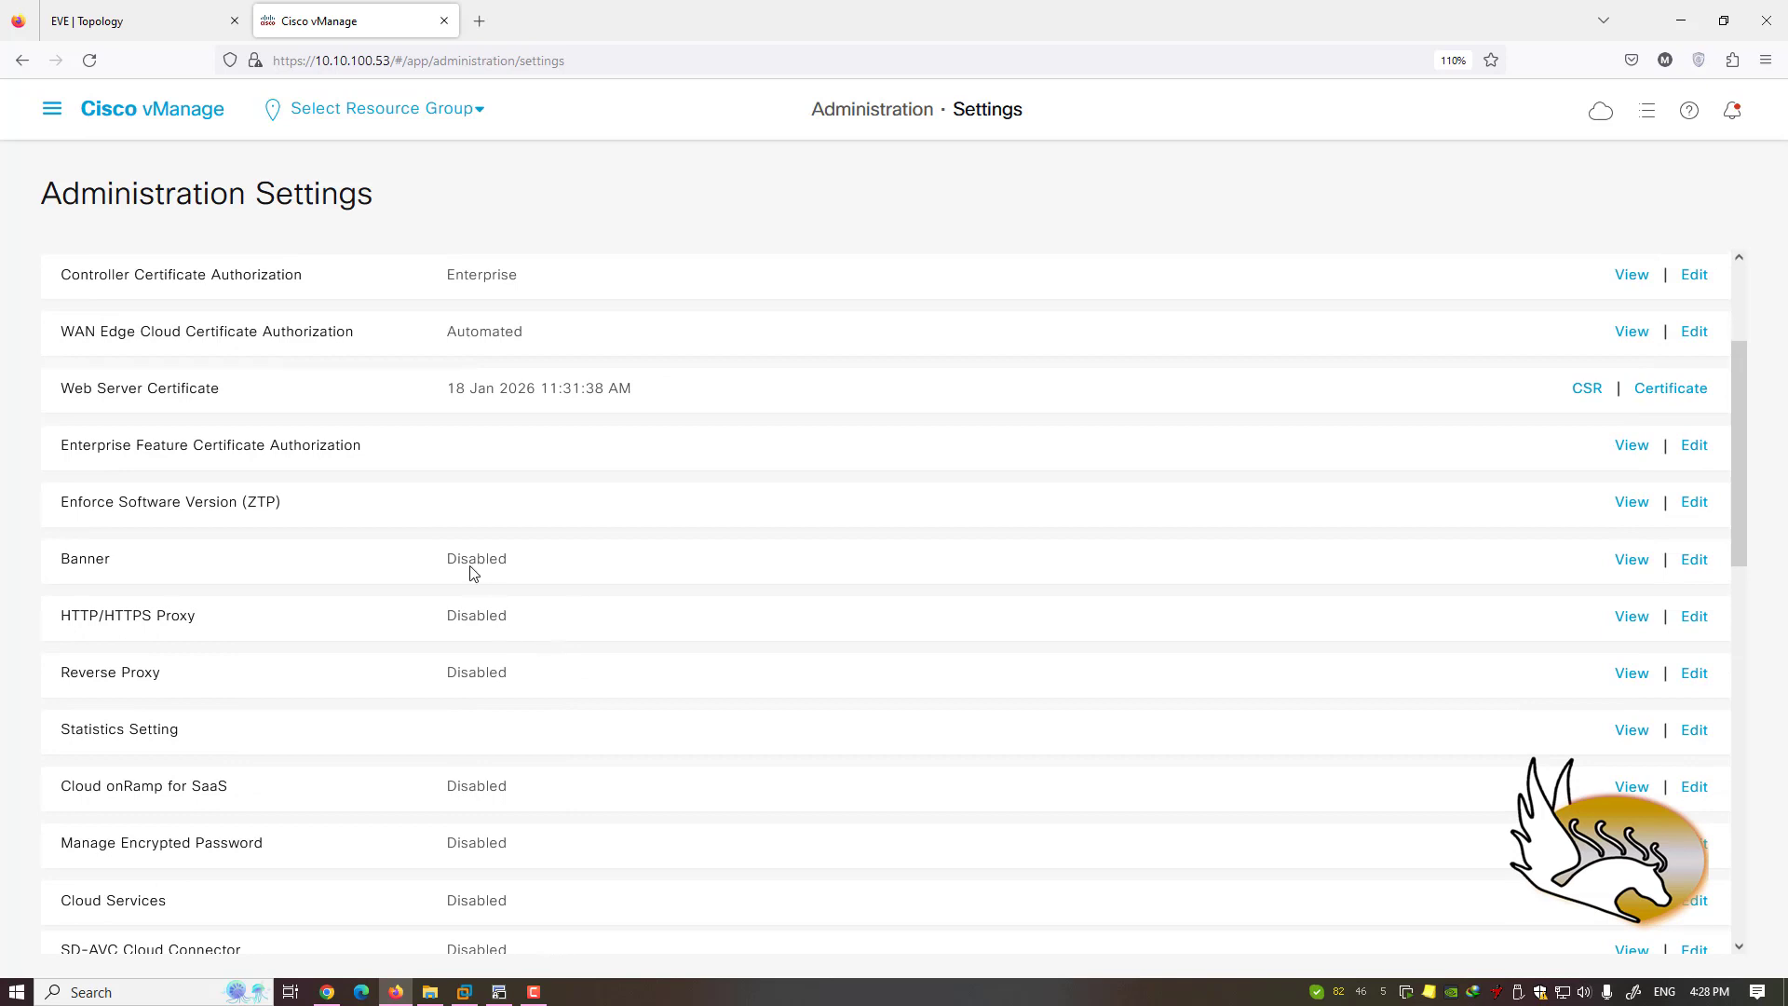
scroll(473, 572, "up", 3)
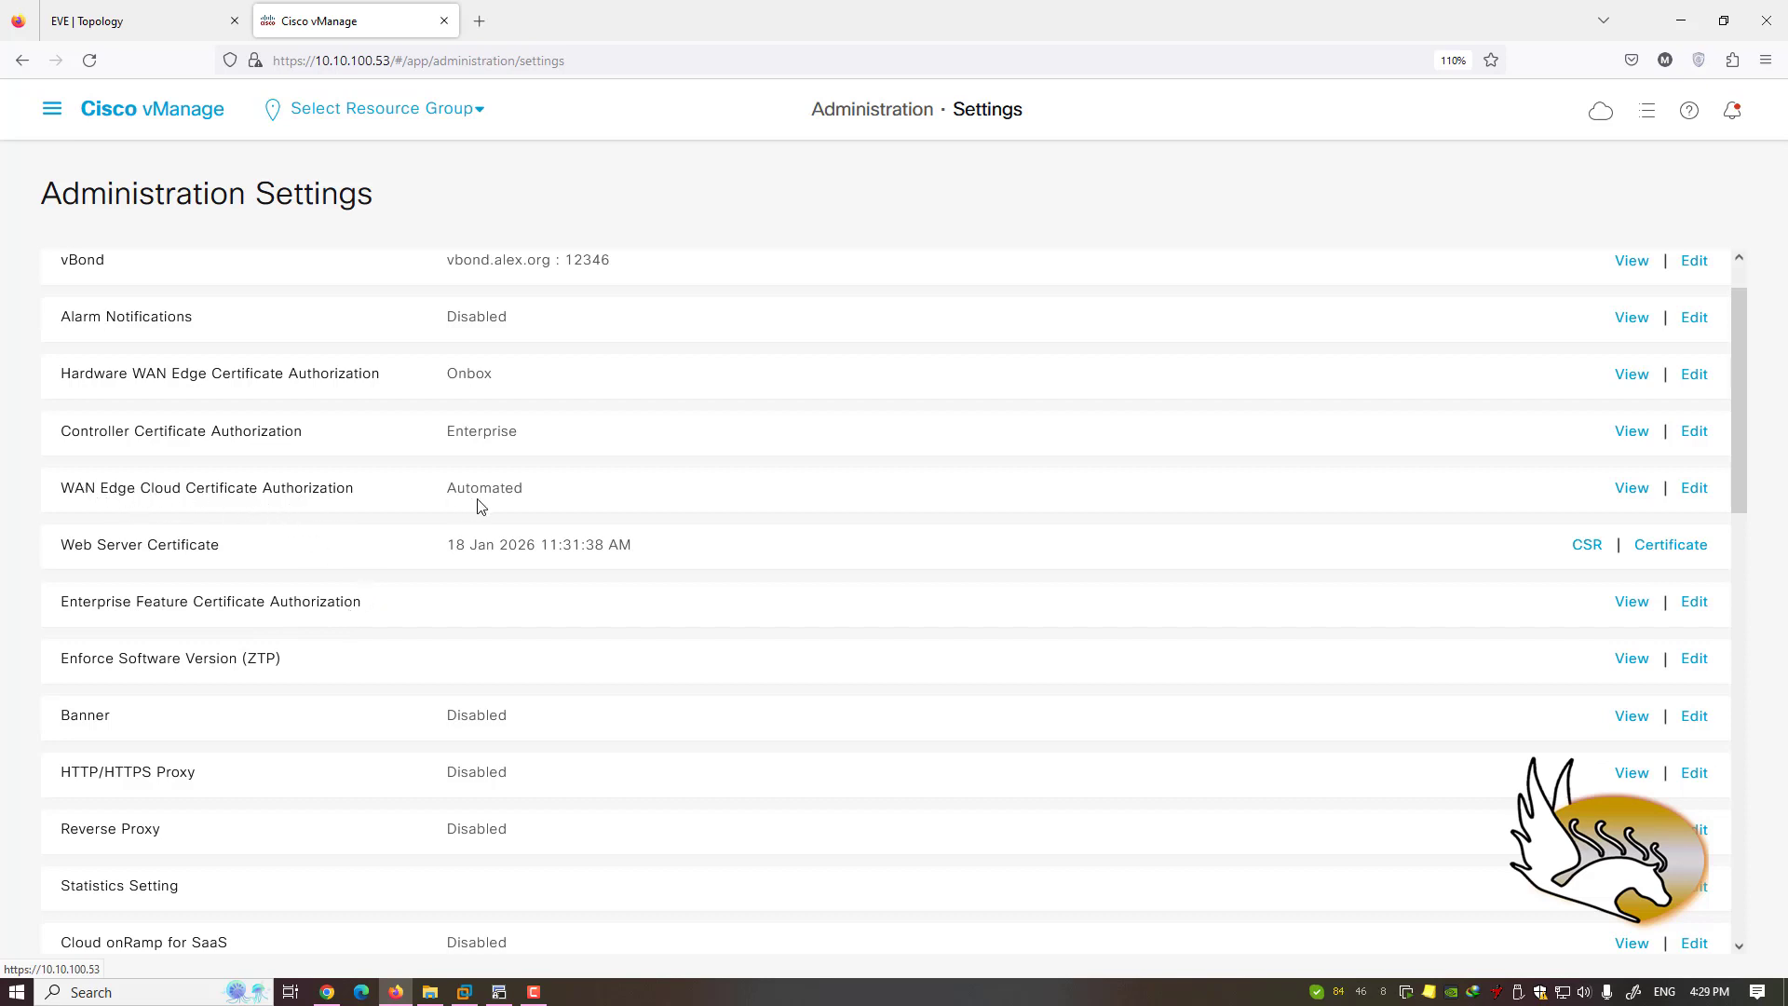
left_click(52, 113)
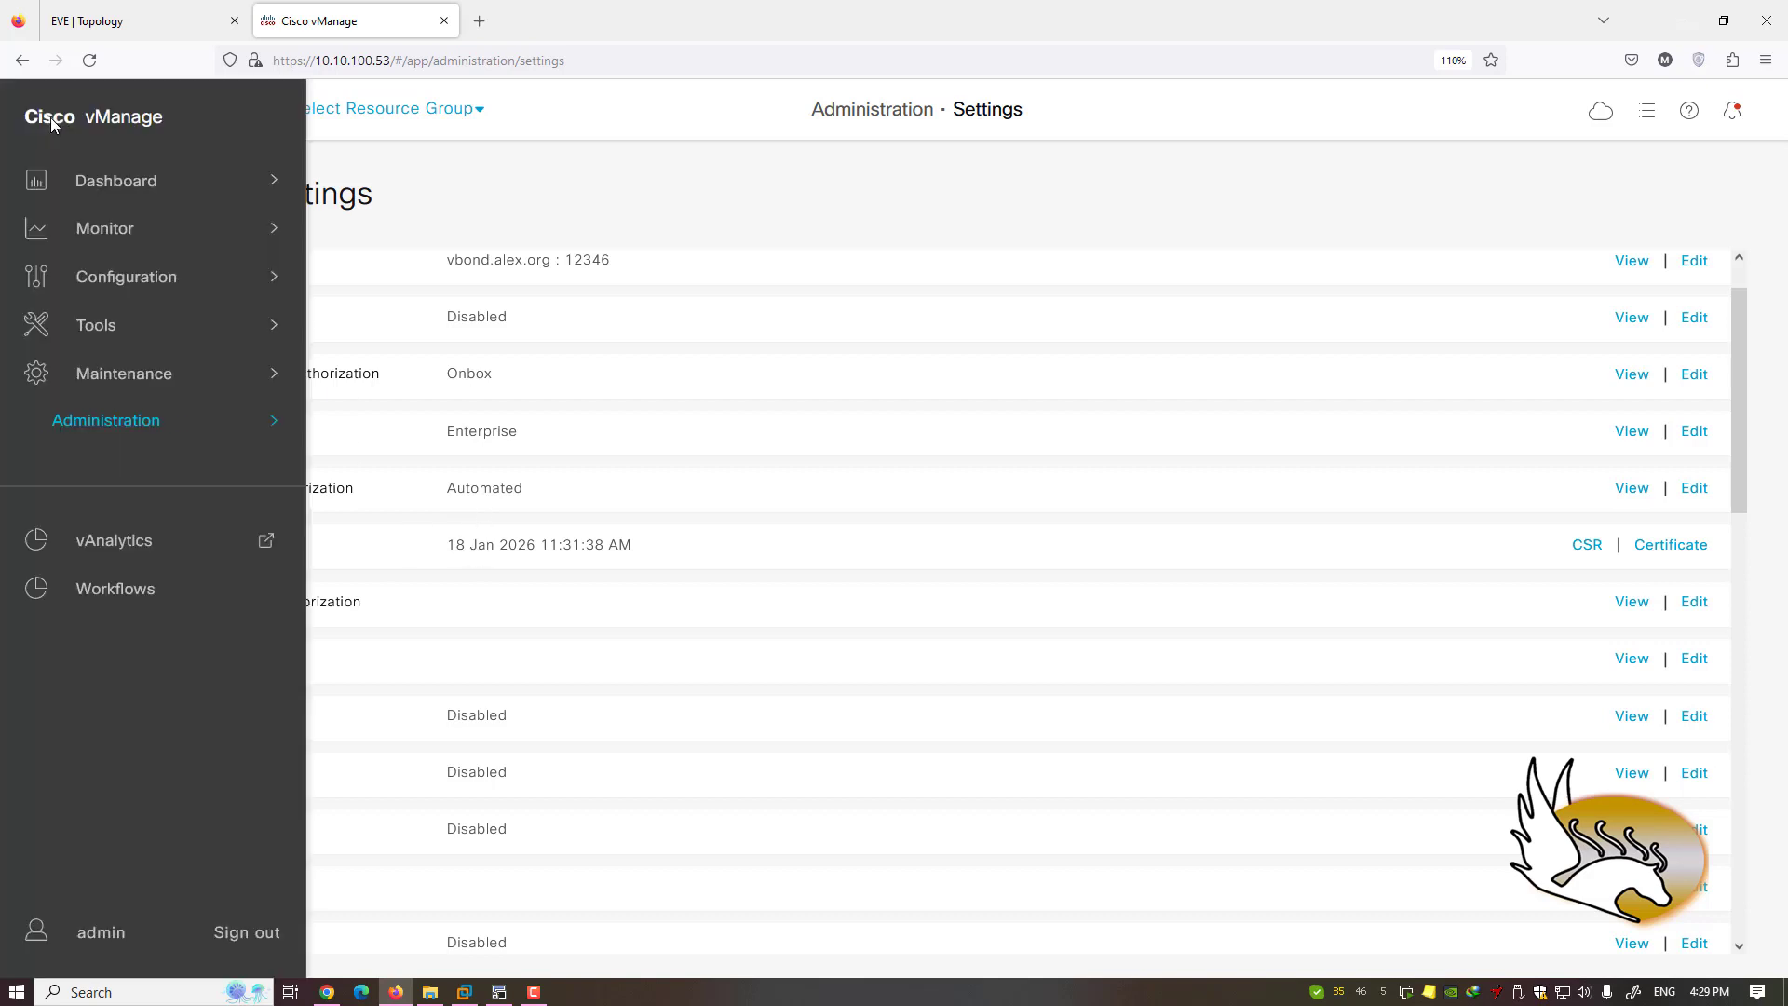
- Open Administration > Manage Users and highlight the lone admin username
mouse_move(170, 419)
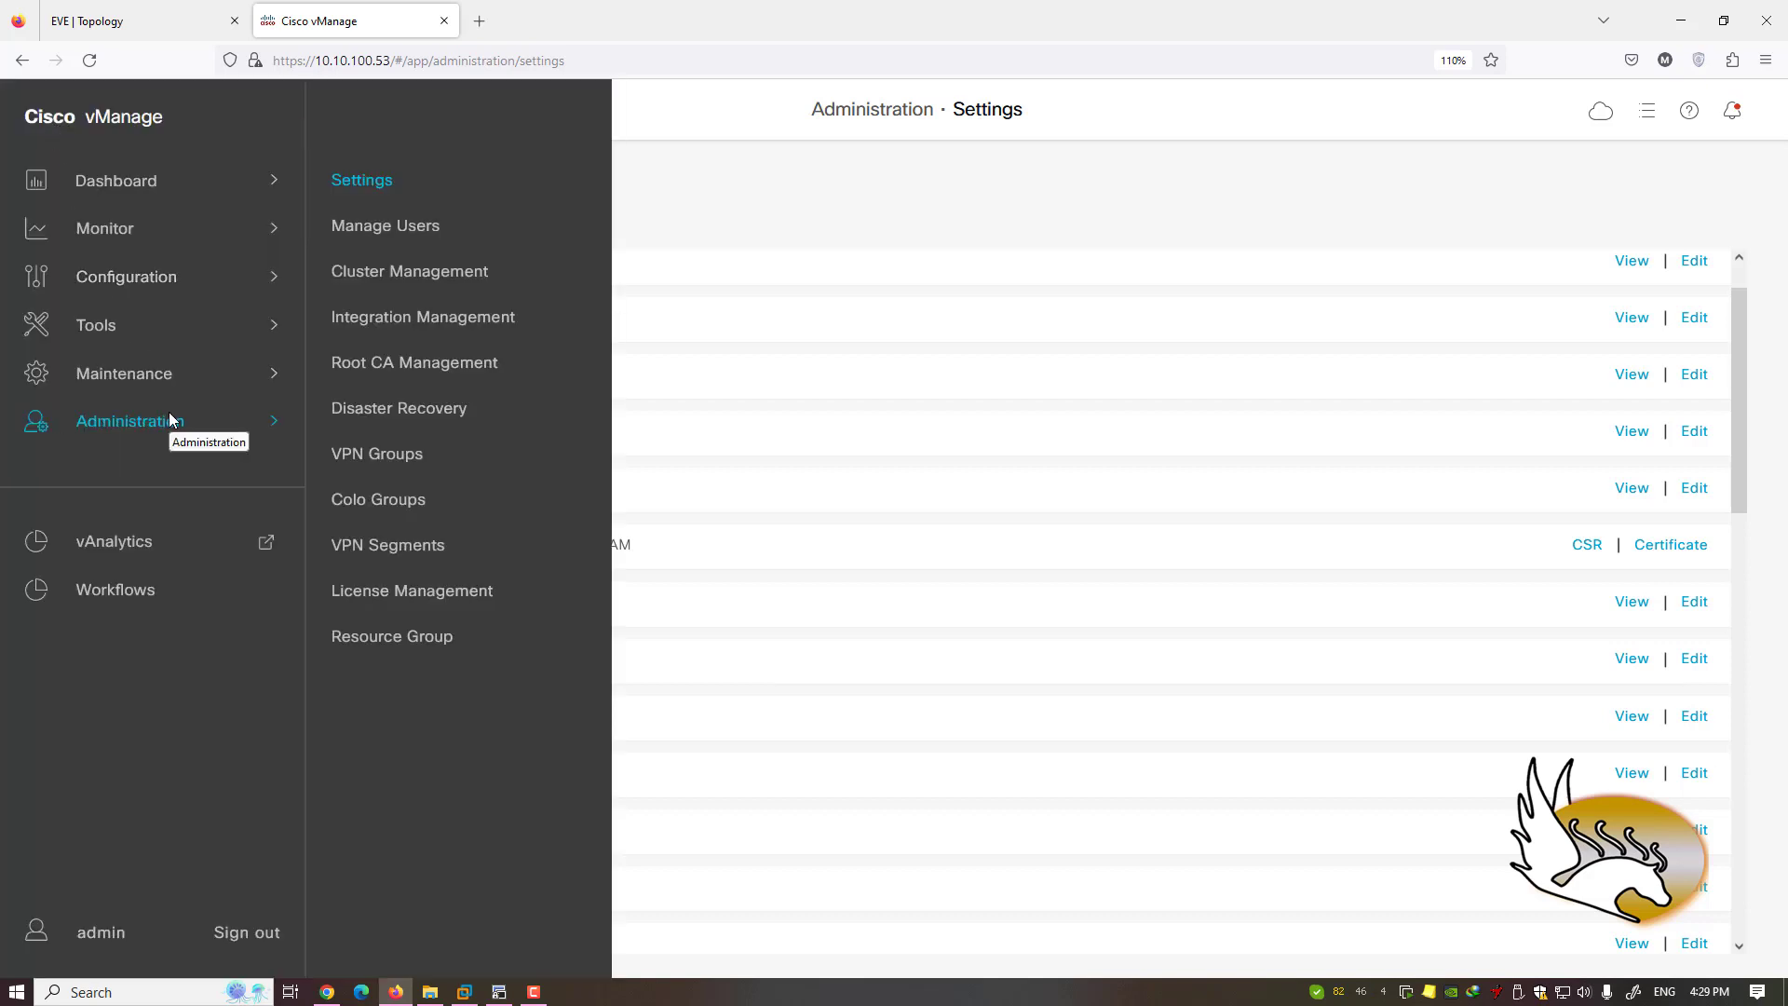
left_click(378, 229)
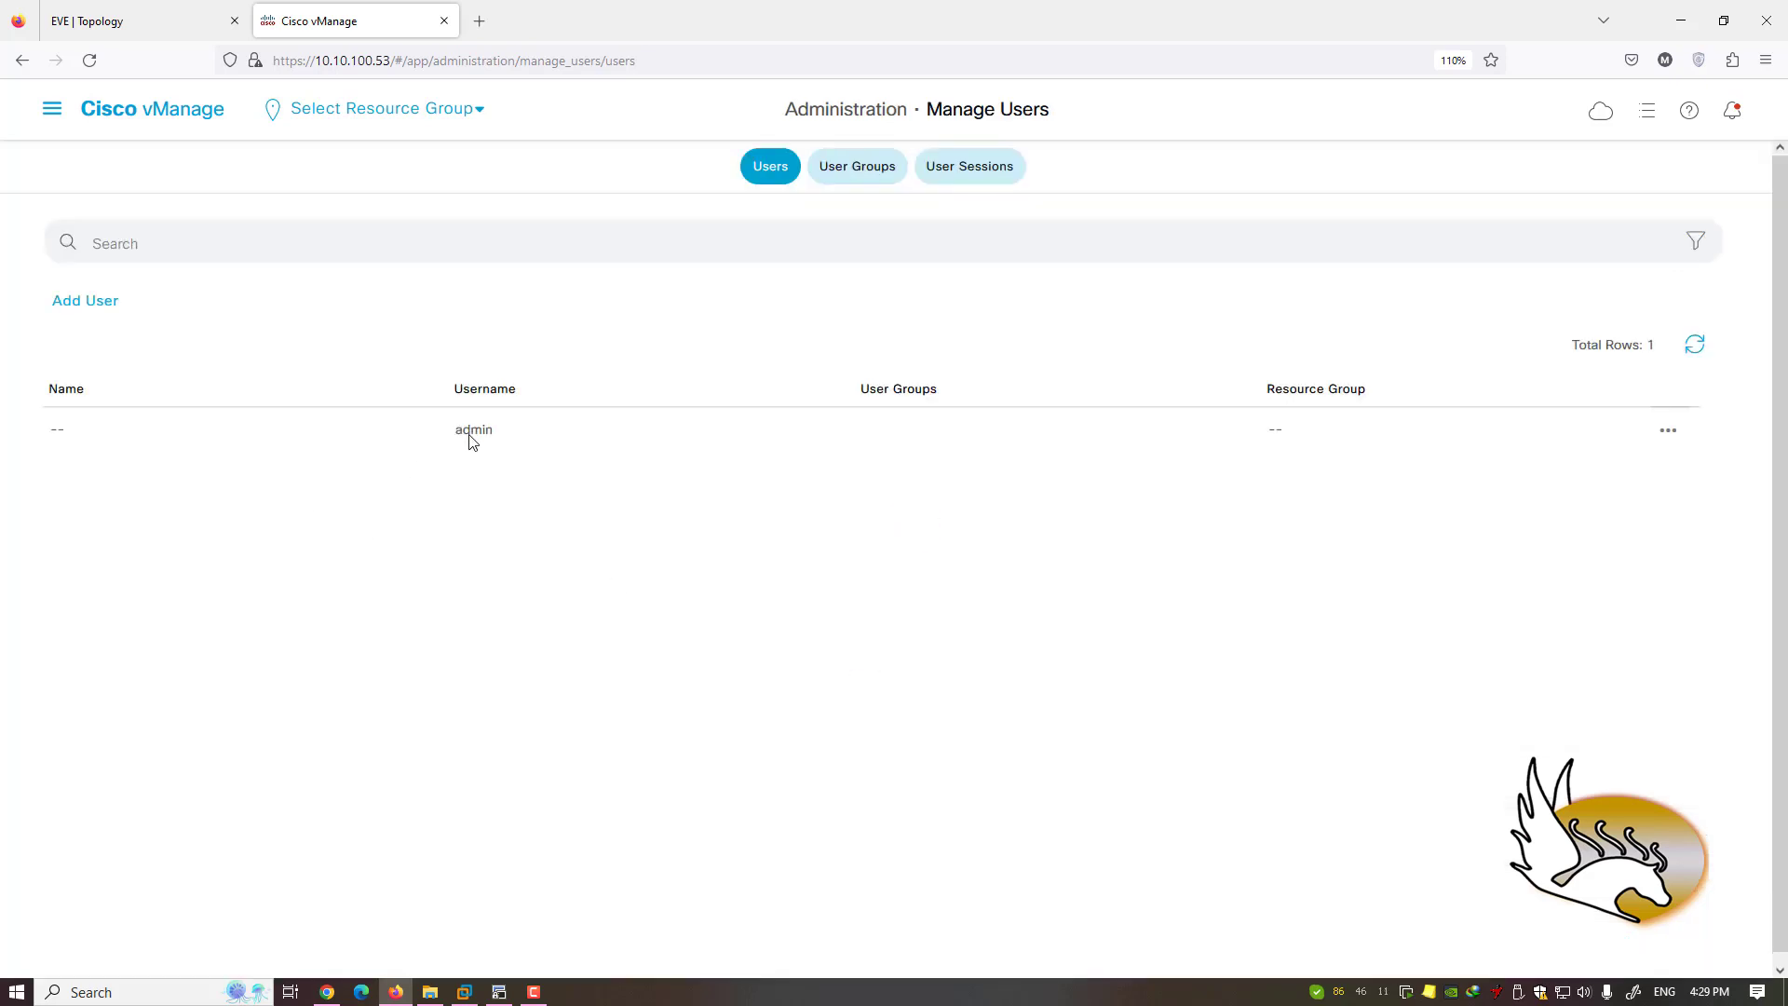
double_click(471, 437)
left_click(493, 466)
- View the admin user's actions menu, close it, and start adding a new user
left_click(1682, 430)
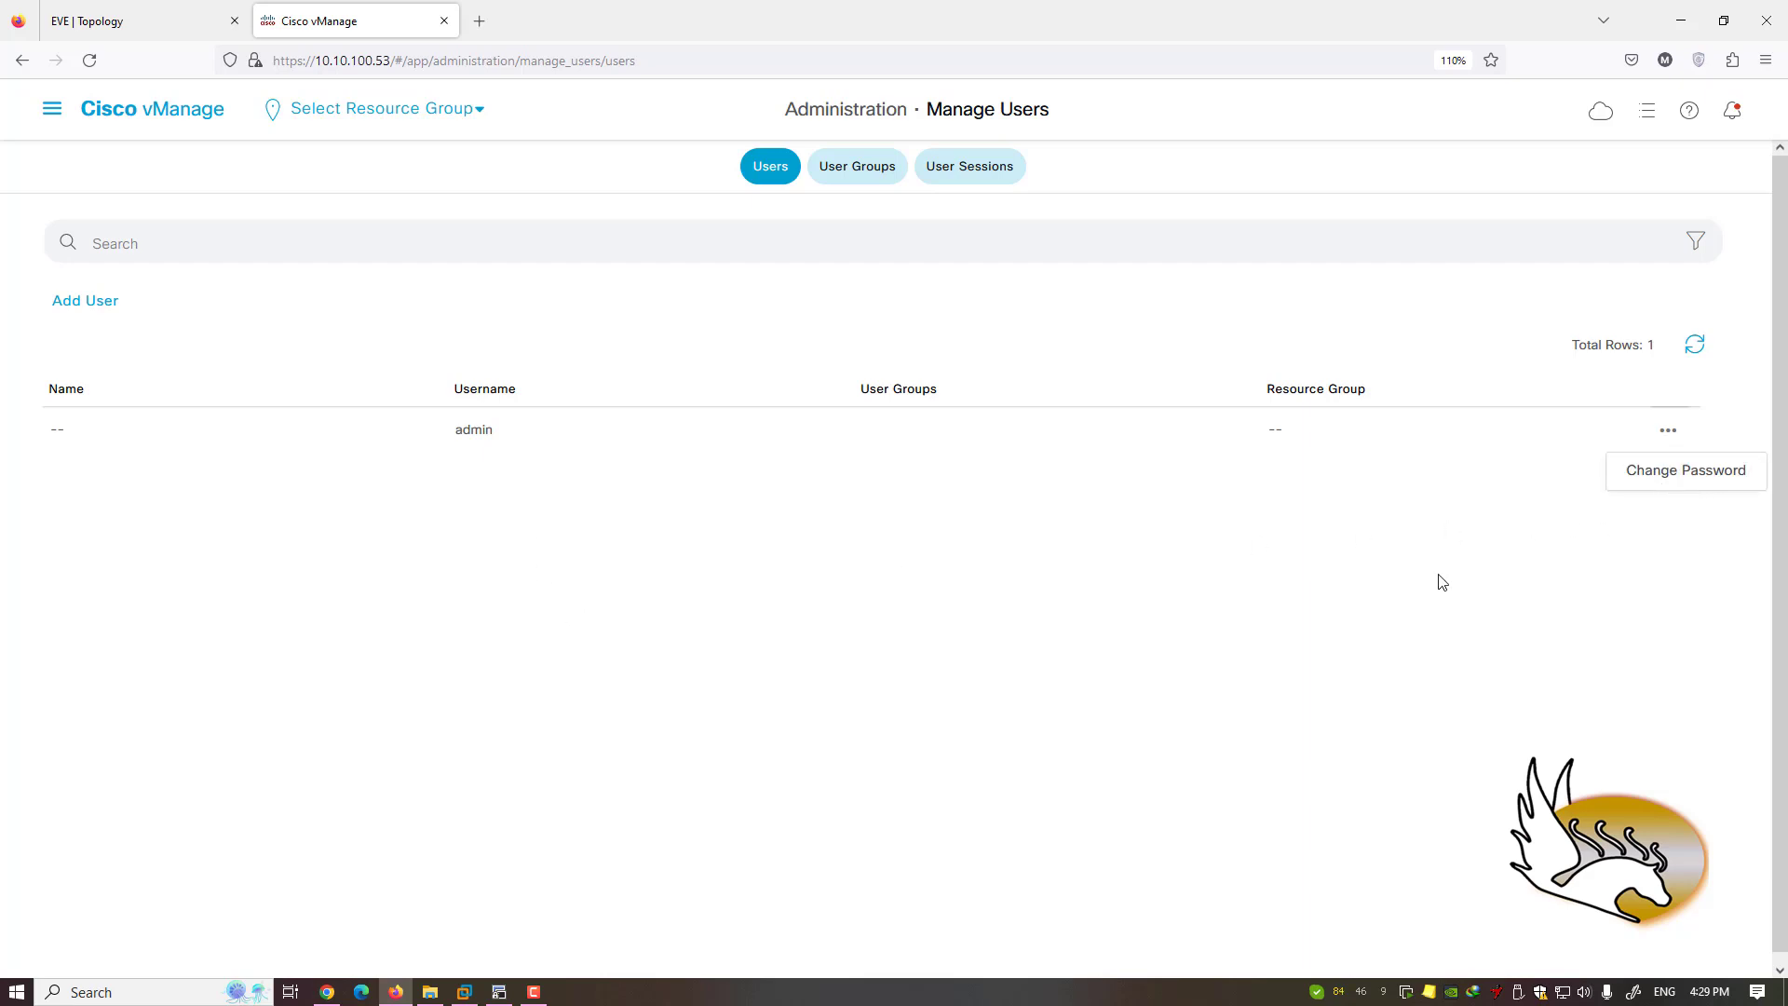
left_click(219, 440)
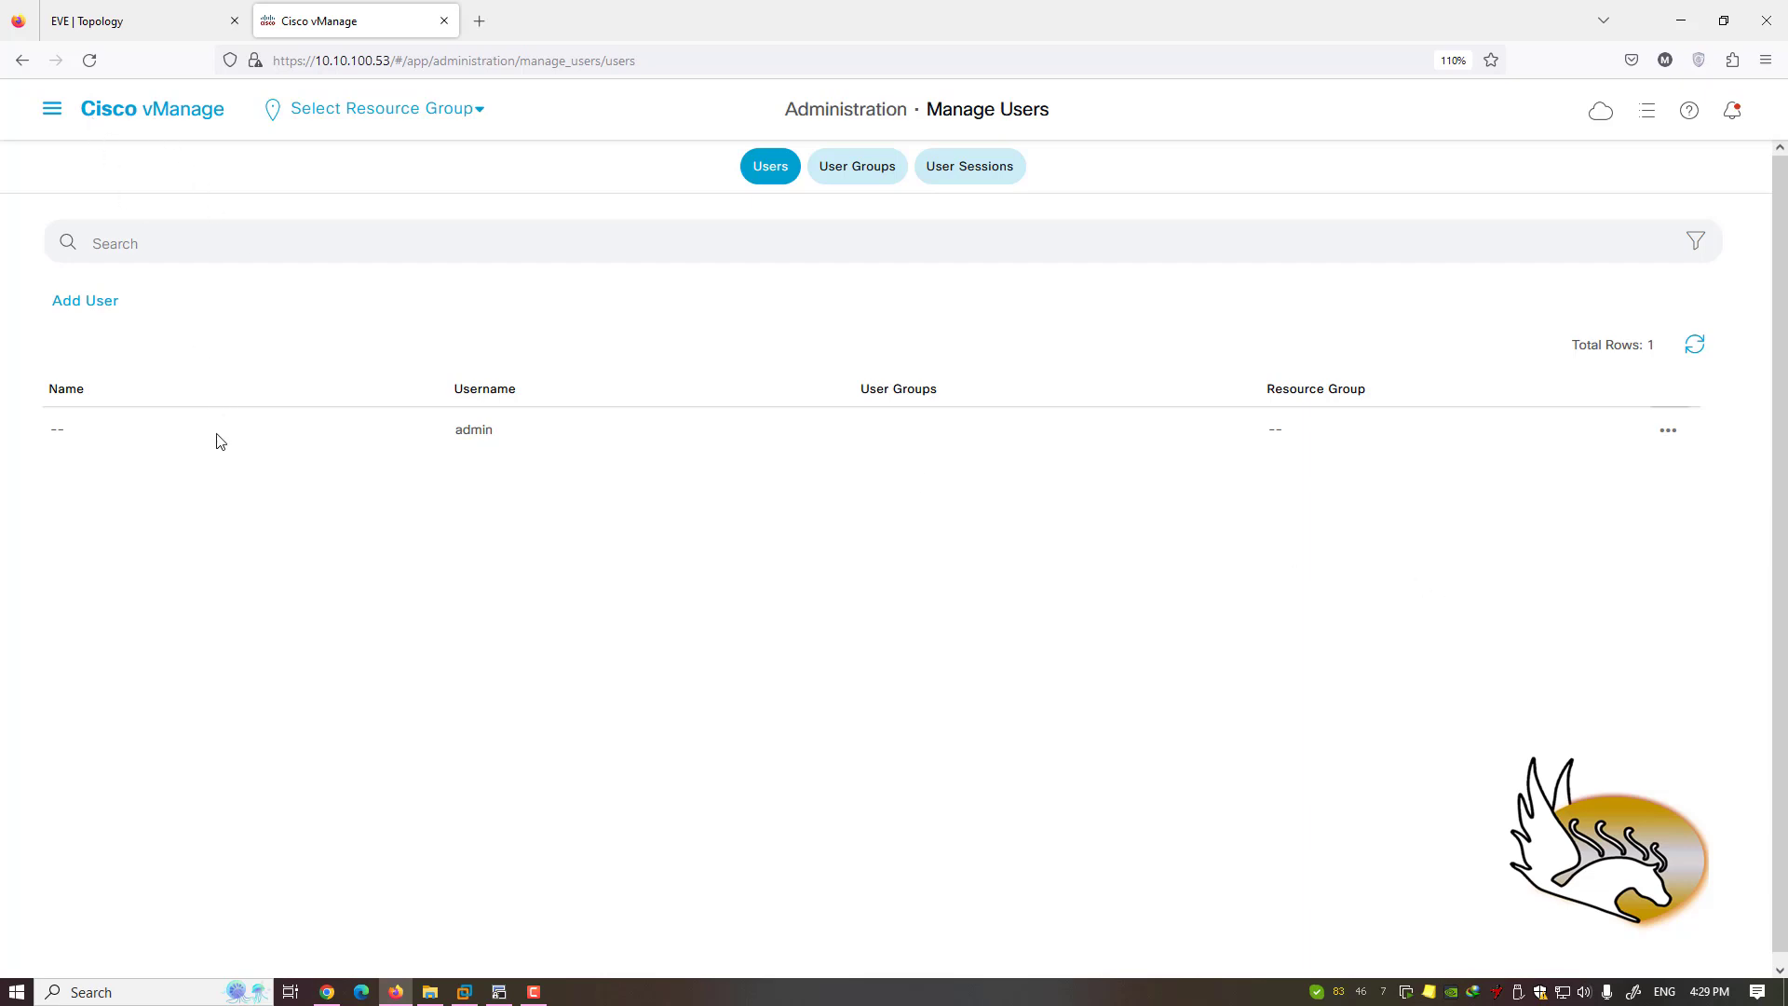
left_click(97, 305)
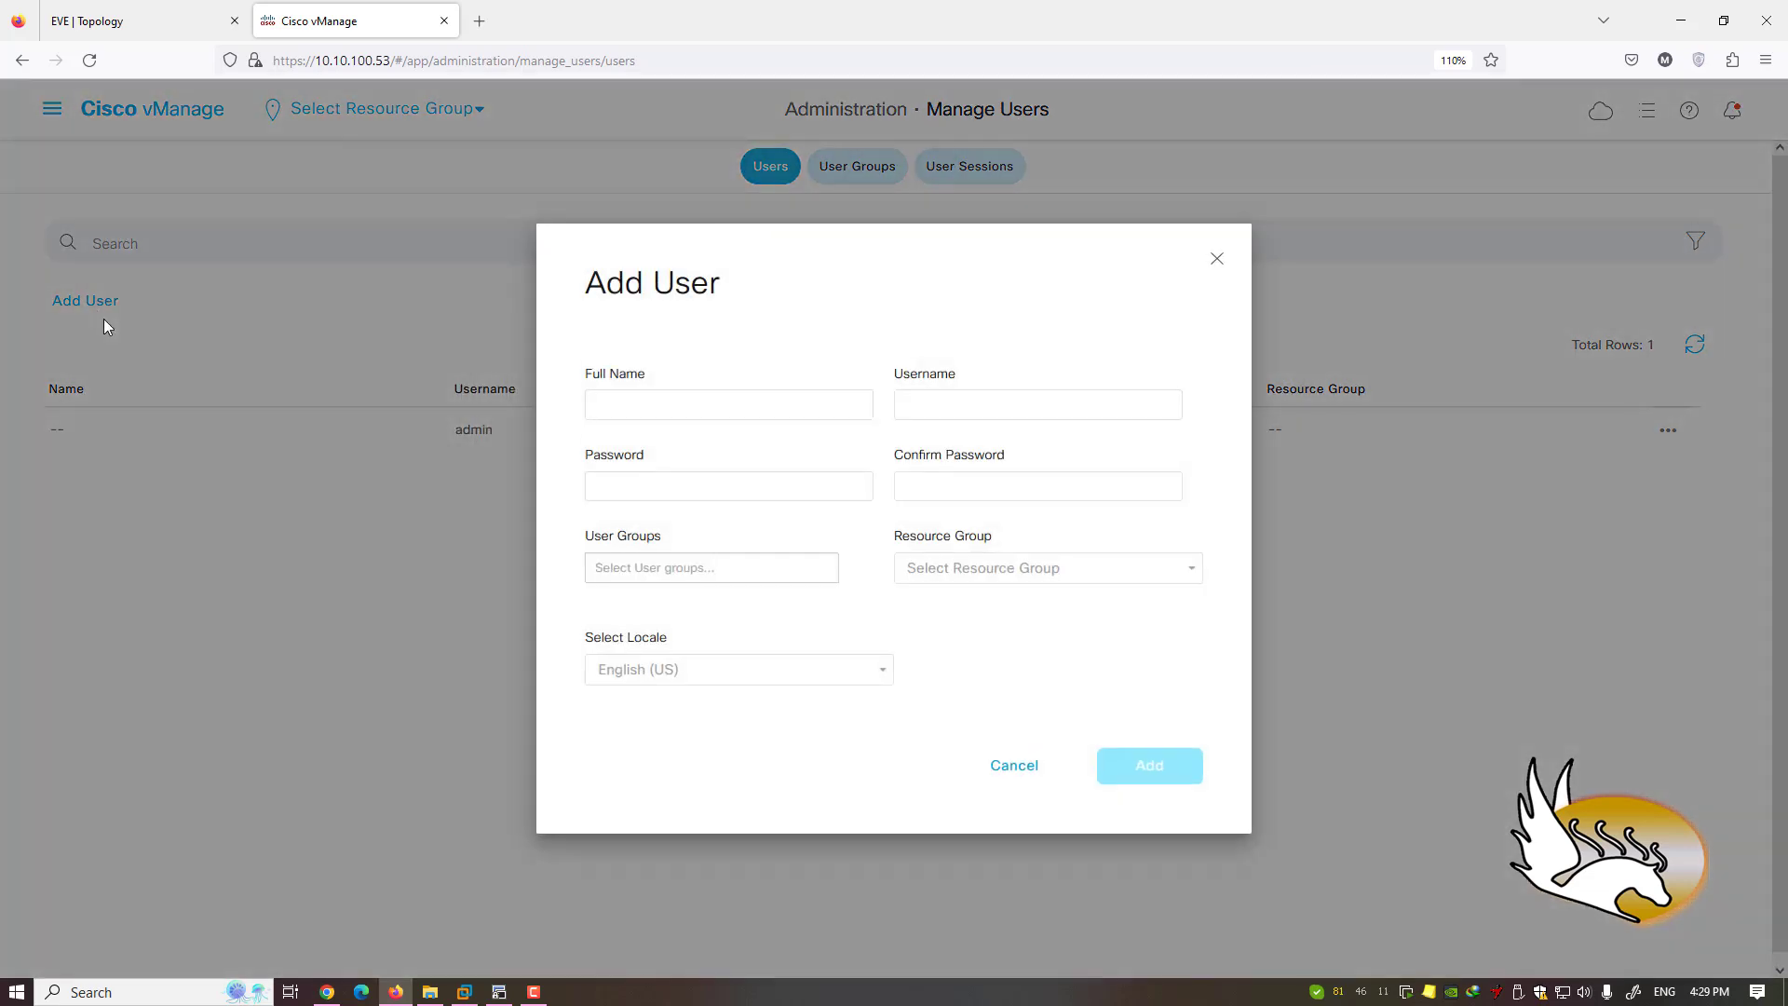
- Browse the User Groups and Resource Group options, cancel the new user, and reopen navigation
left_click(734, 577)
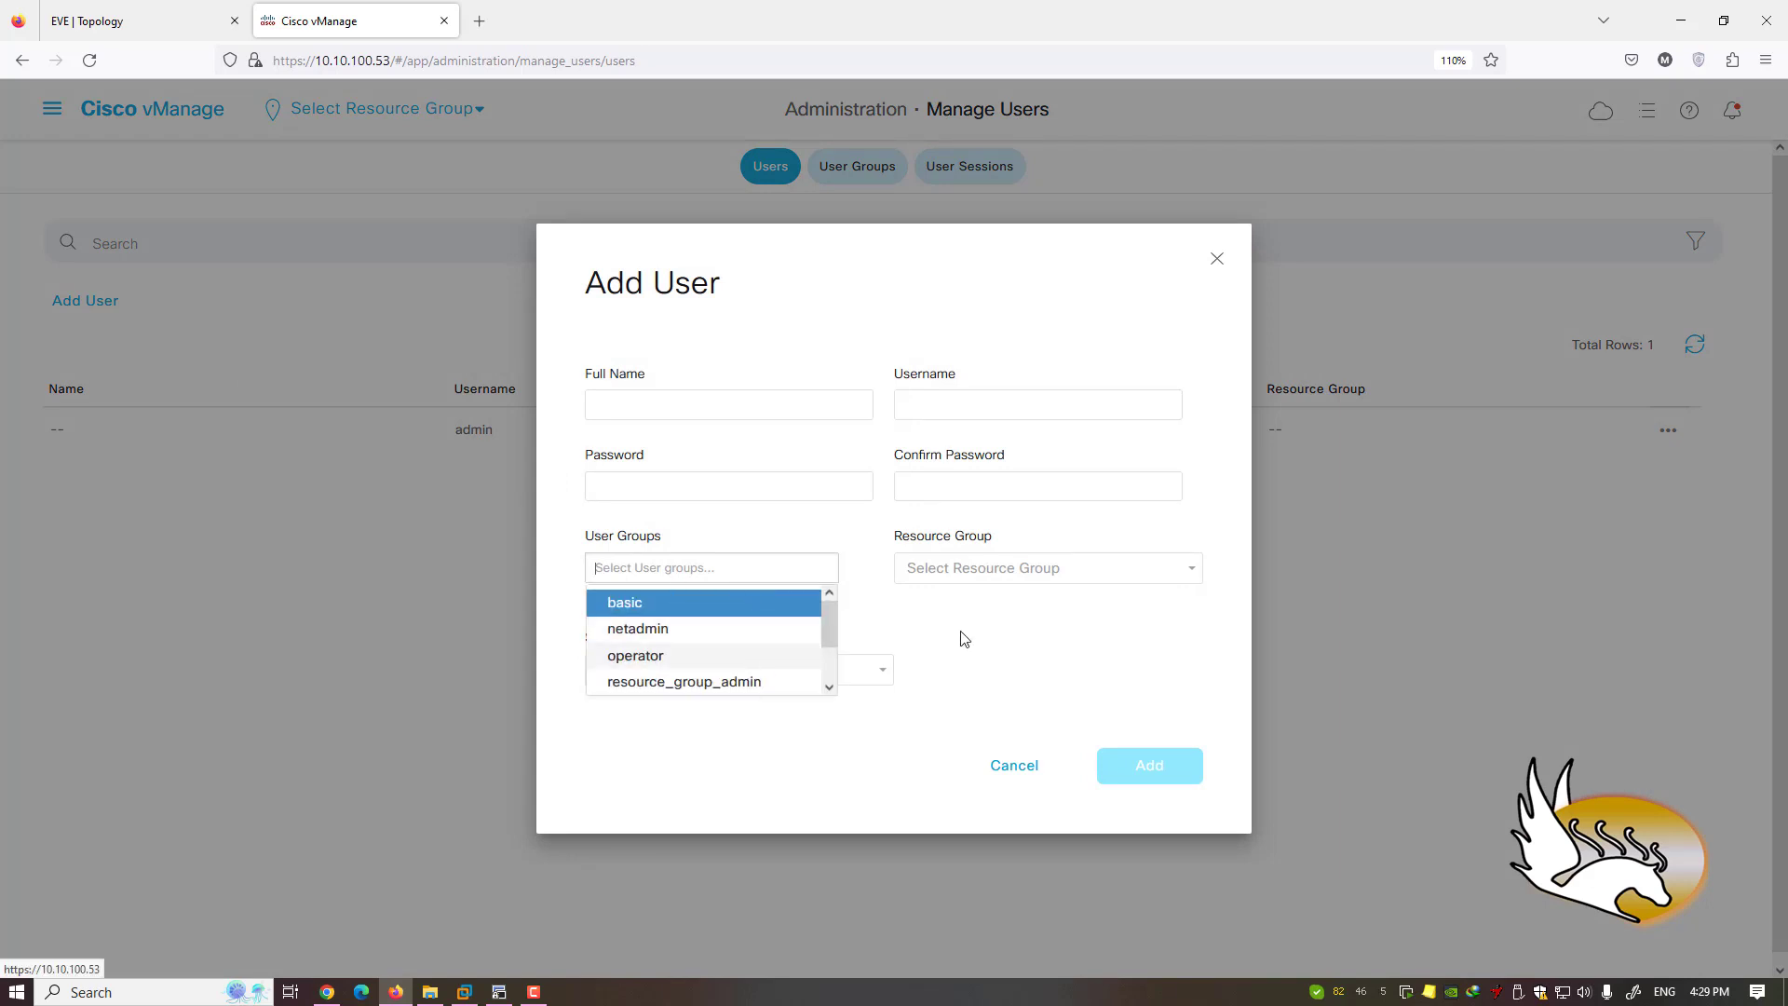
left_click(987, 626)
left_click(1103, 578)
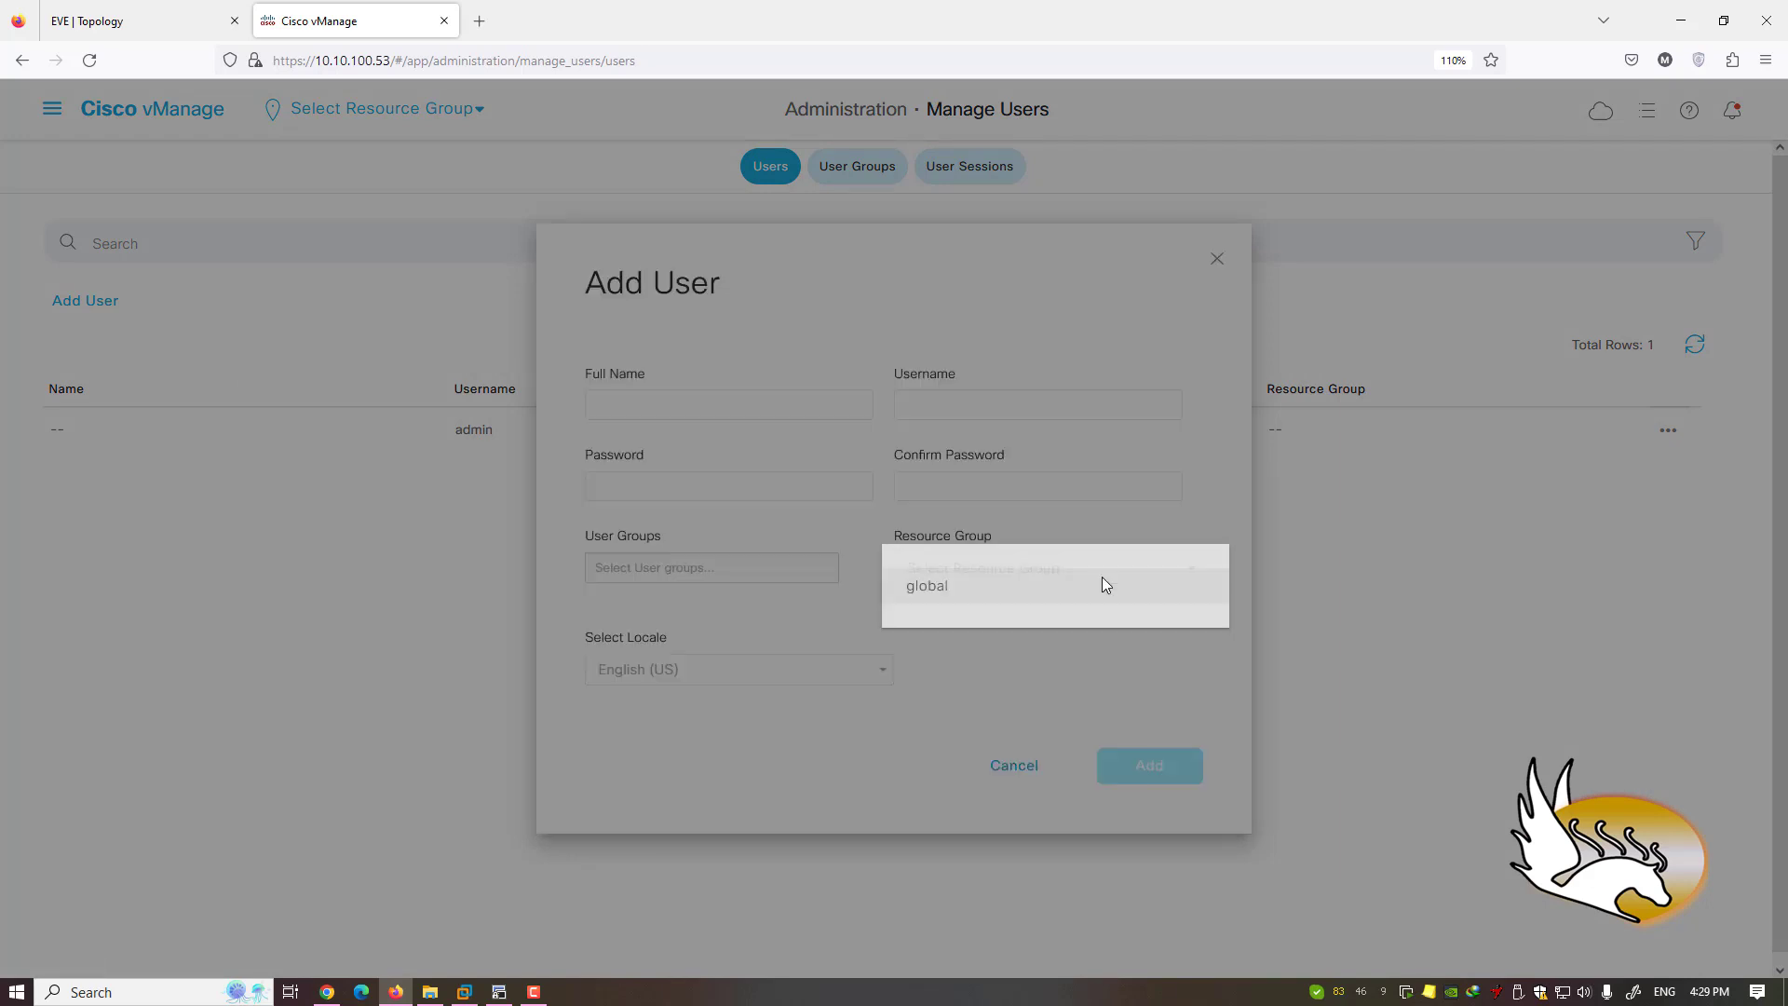
left_click(1047, 677)
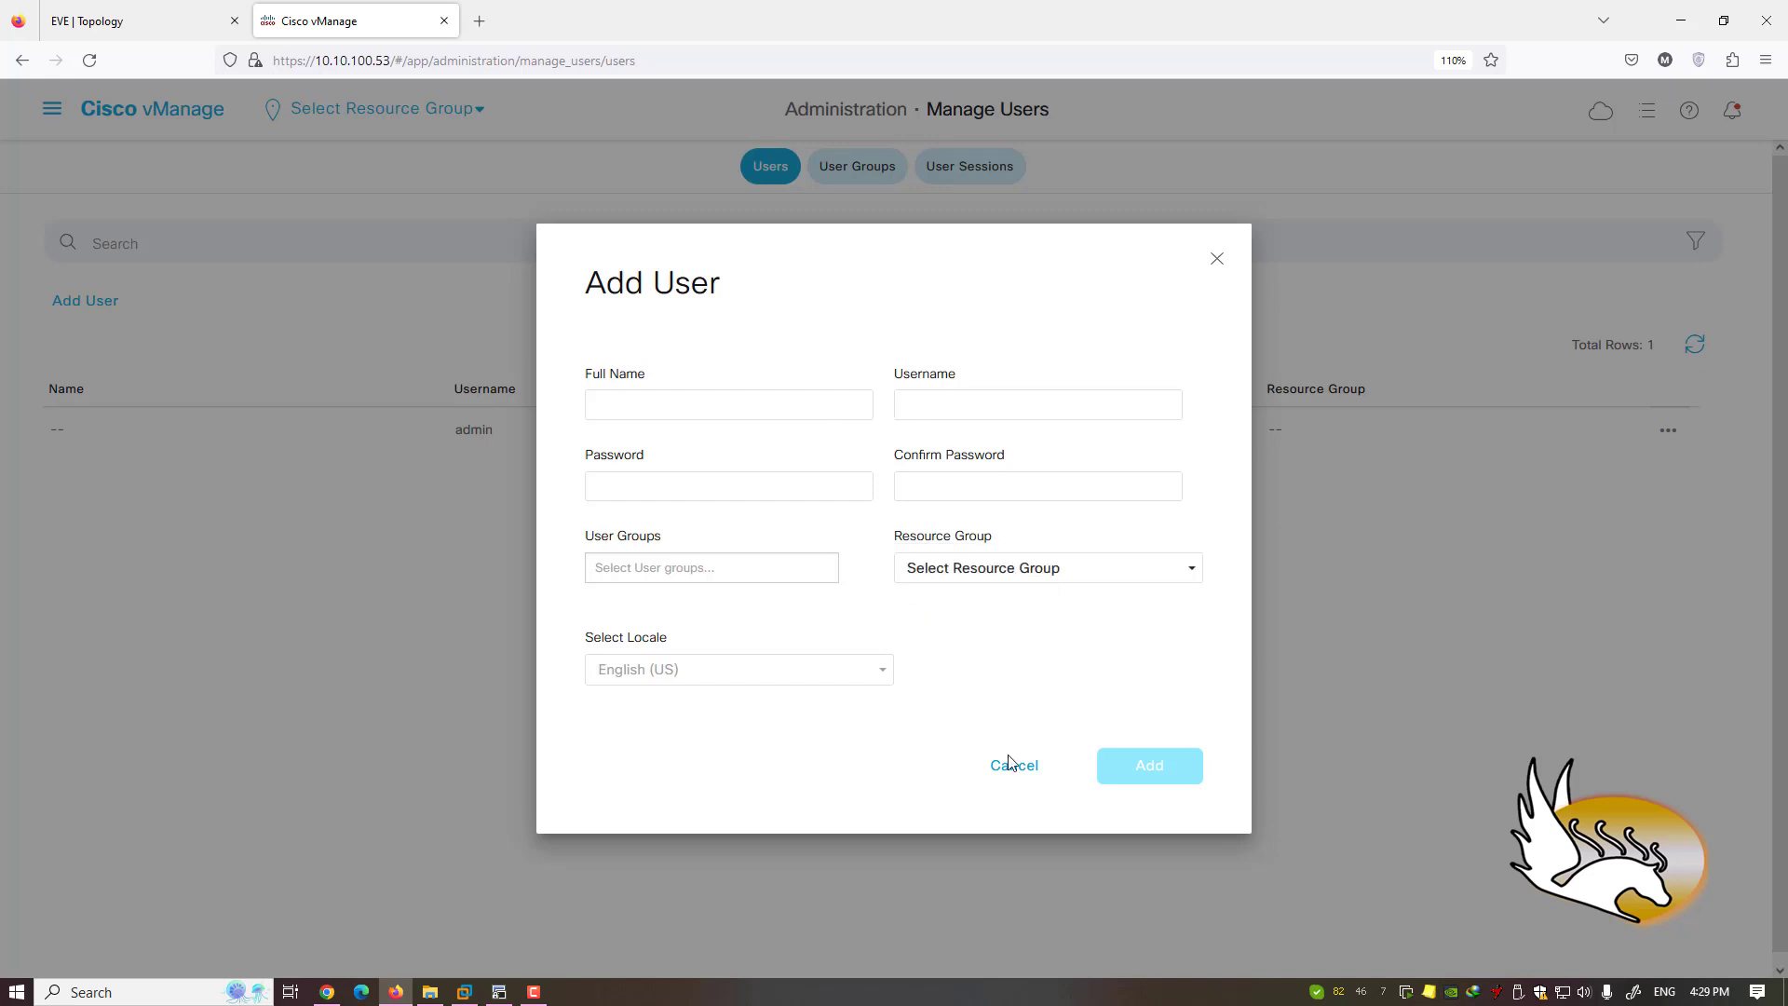
left_click(1010, 763)
left_click(52, 110)
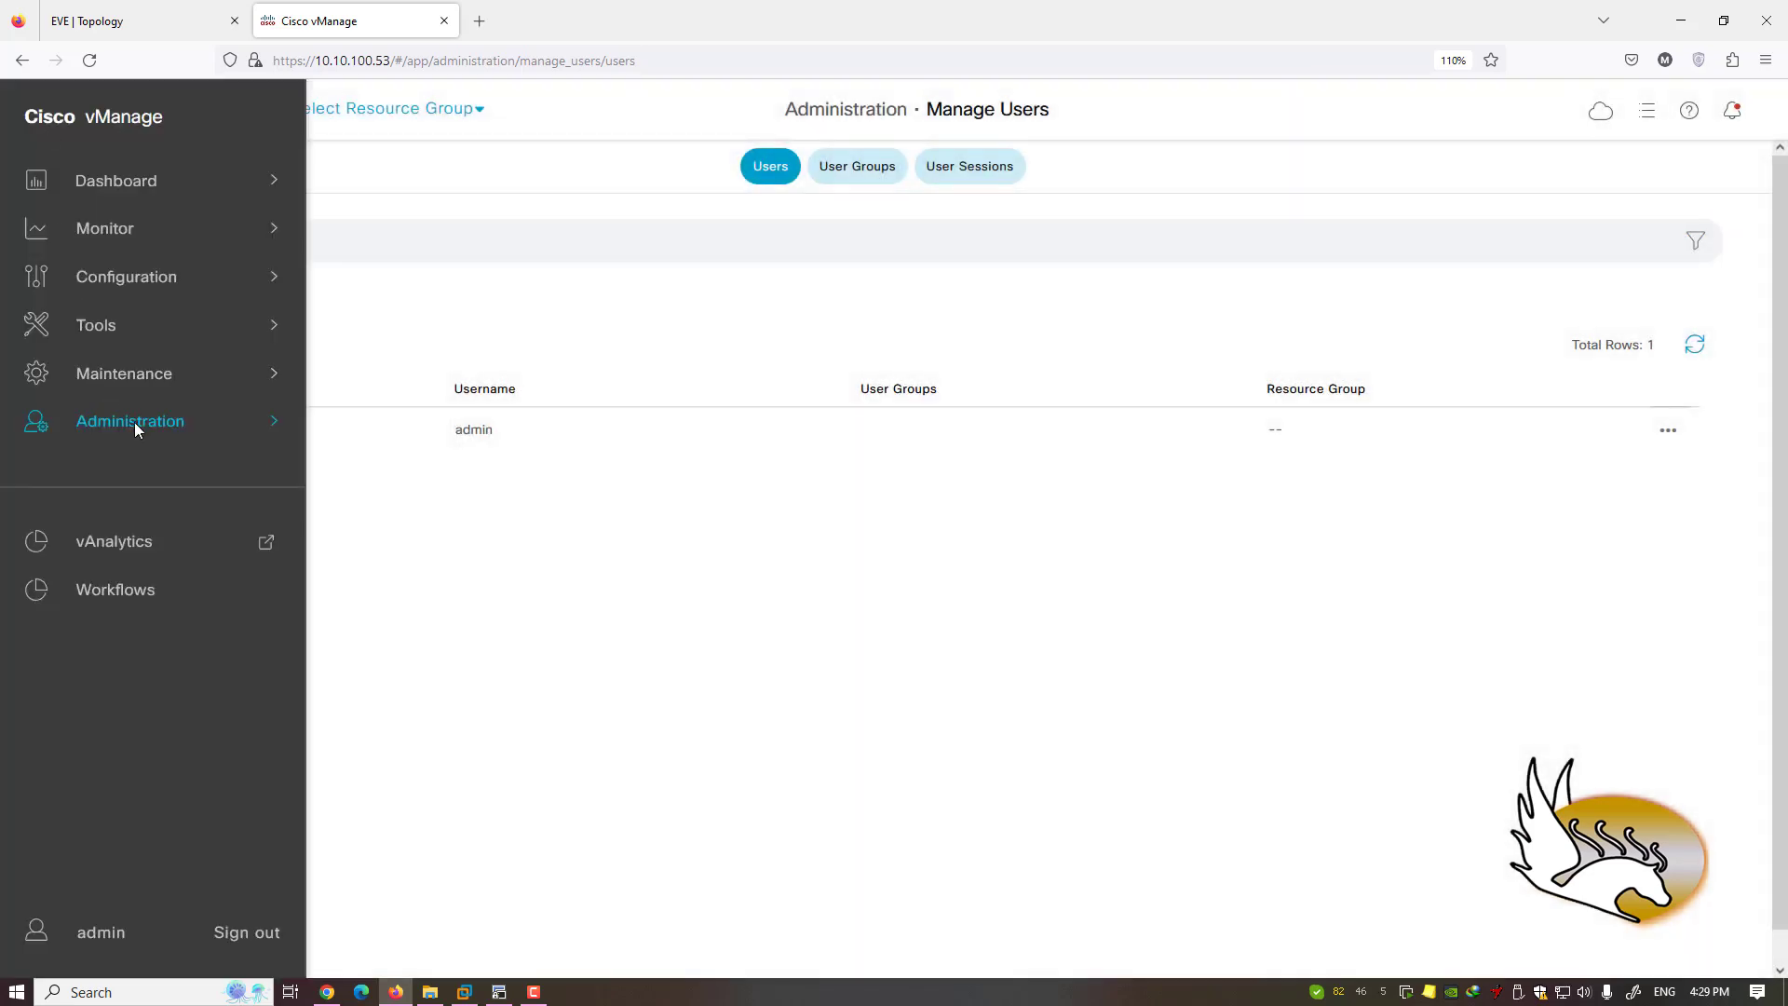
- Open Cluster Management with vManager-1 Ready, peek at the Configuration pages, then reopen the Administration menu
mouse_move(134, 422)
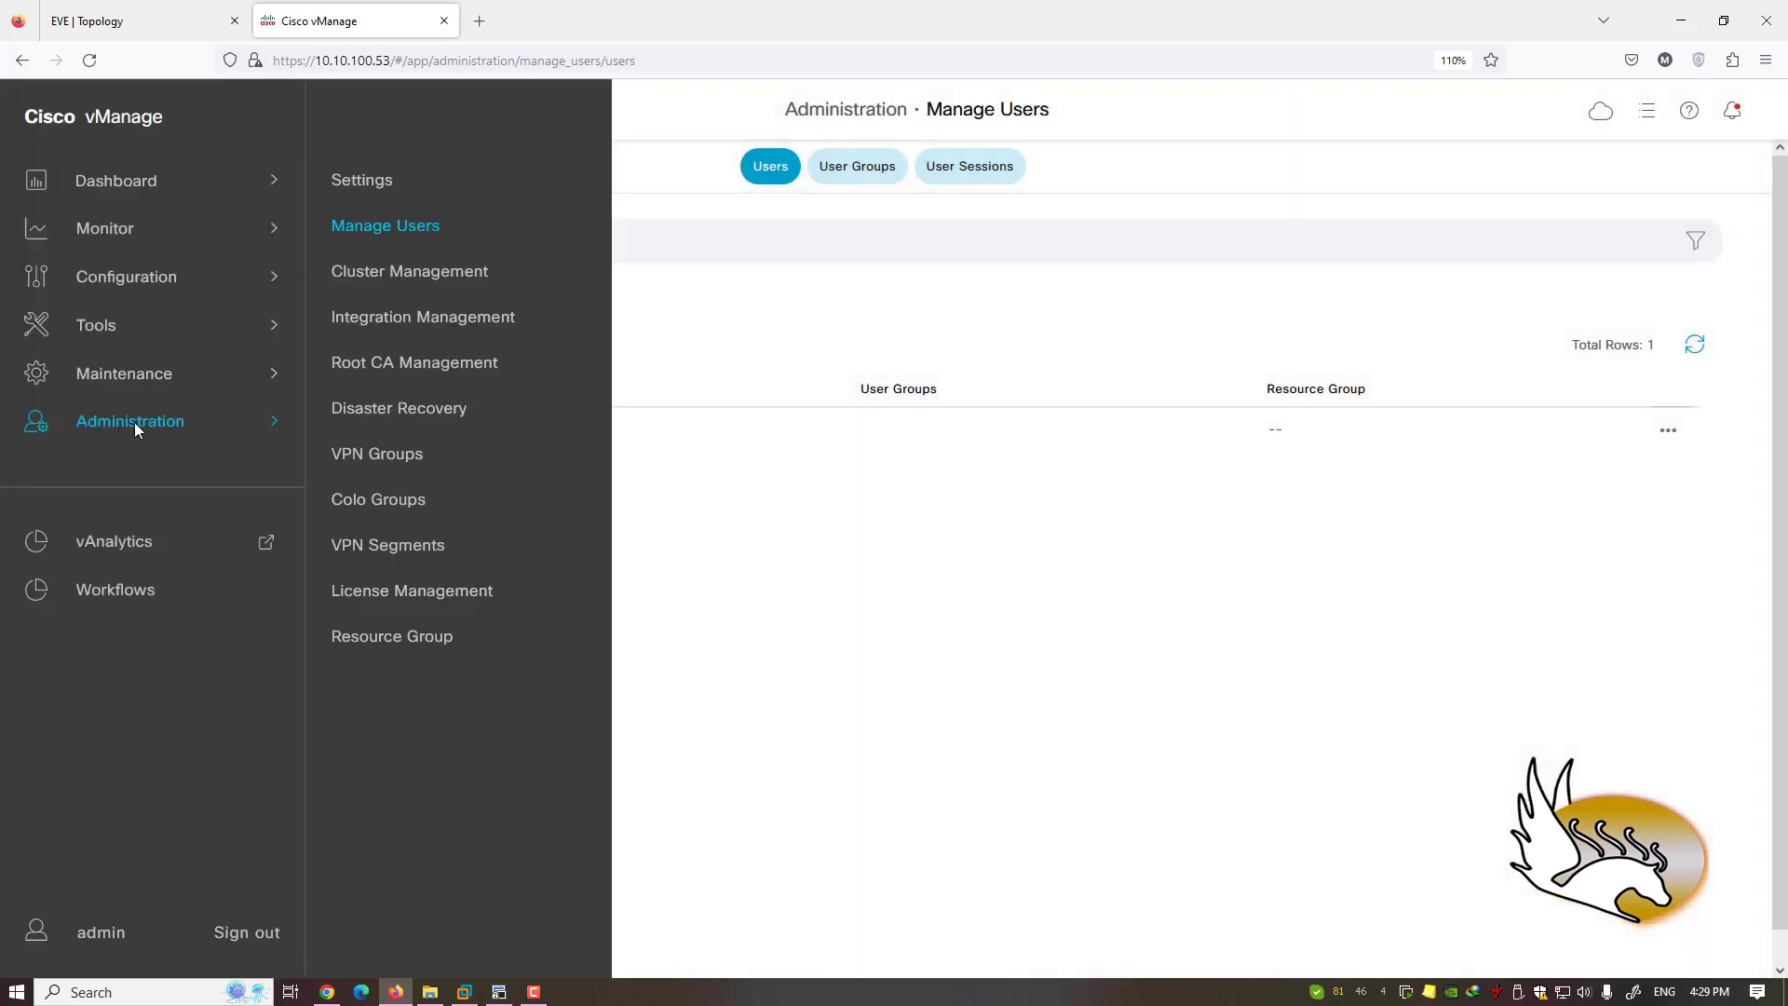
left_click(434, 276)
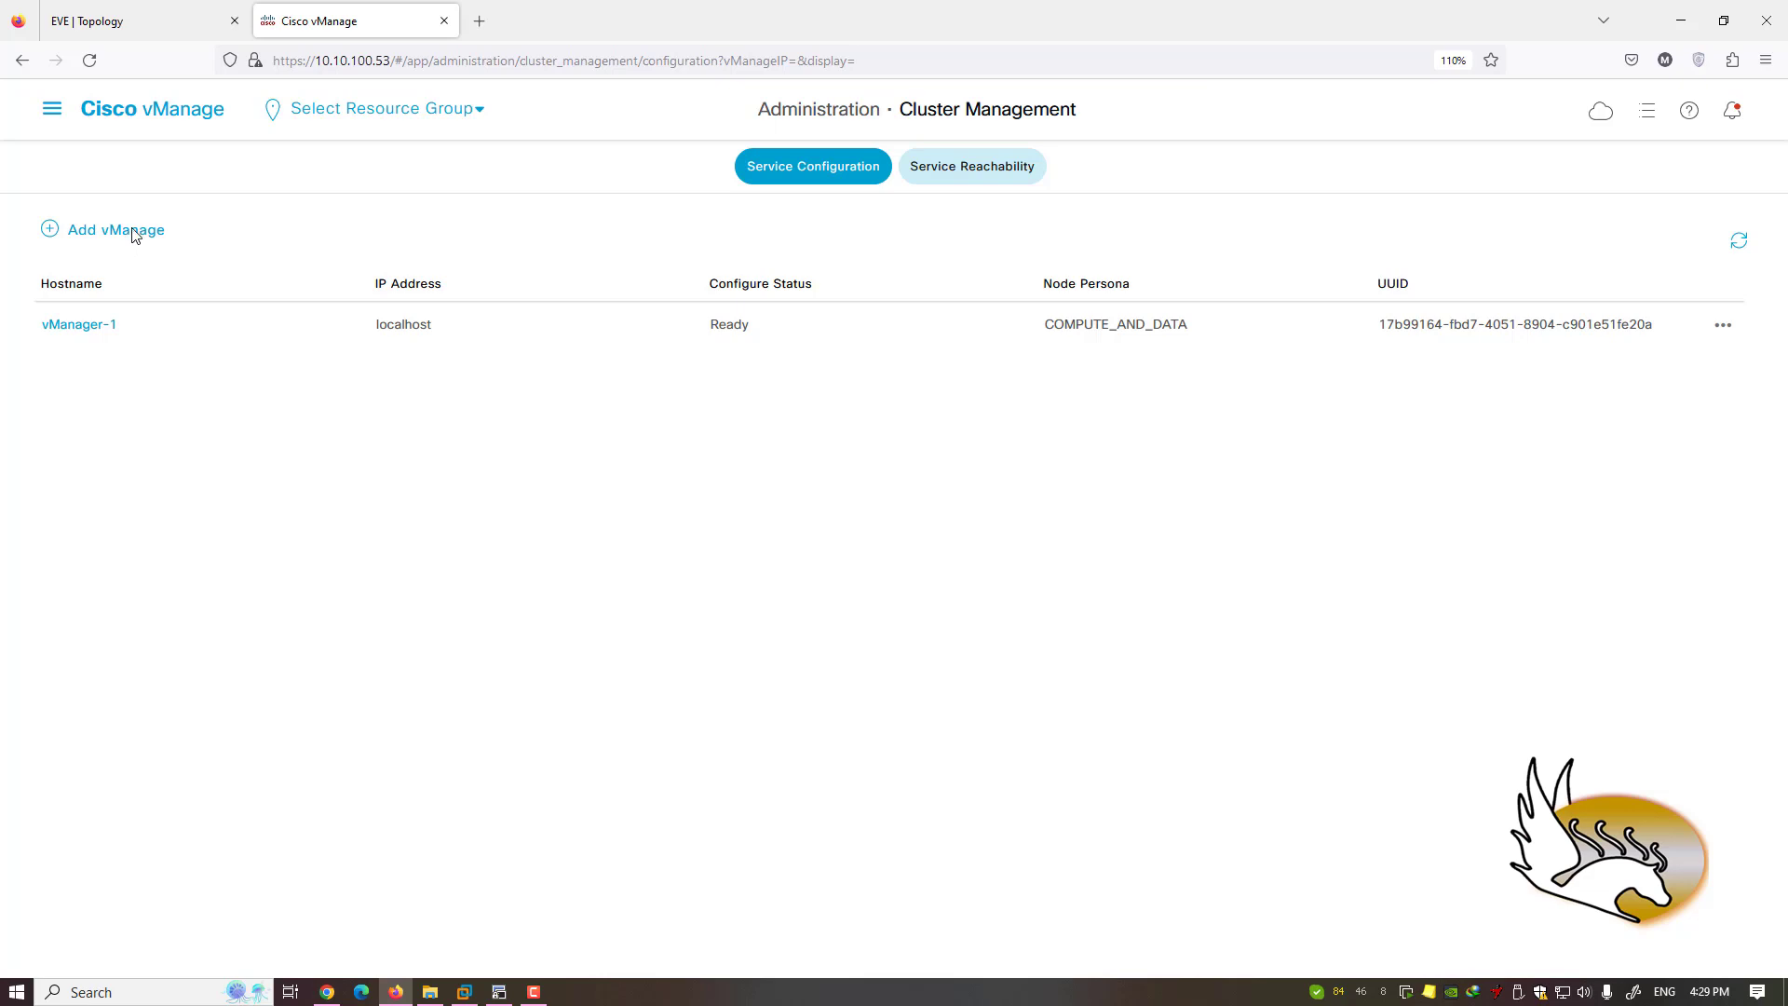
left_click(48, 109)
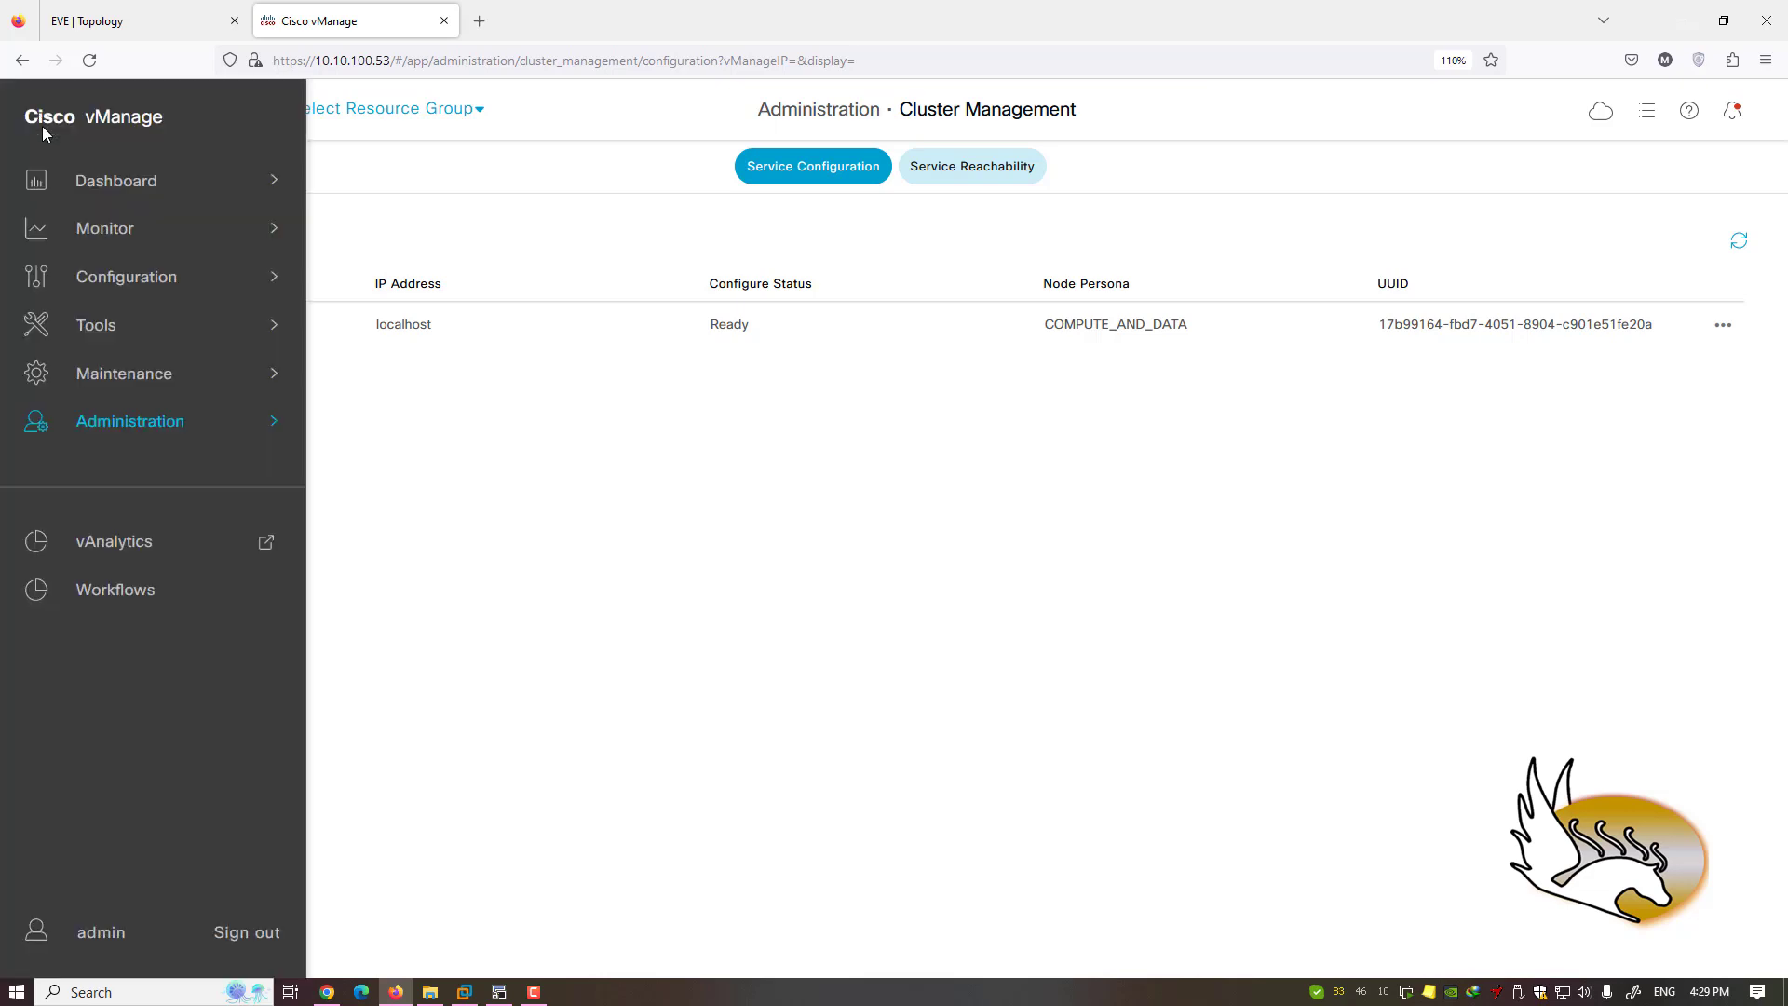
left_click(161, 281)
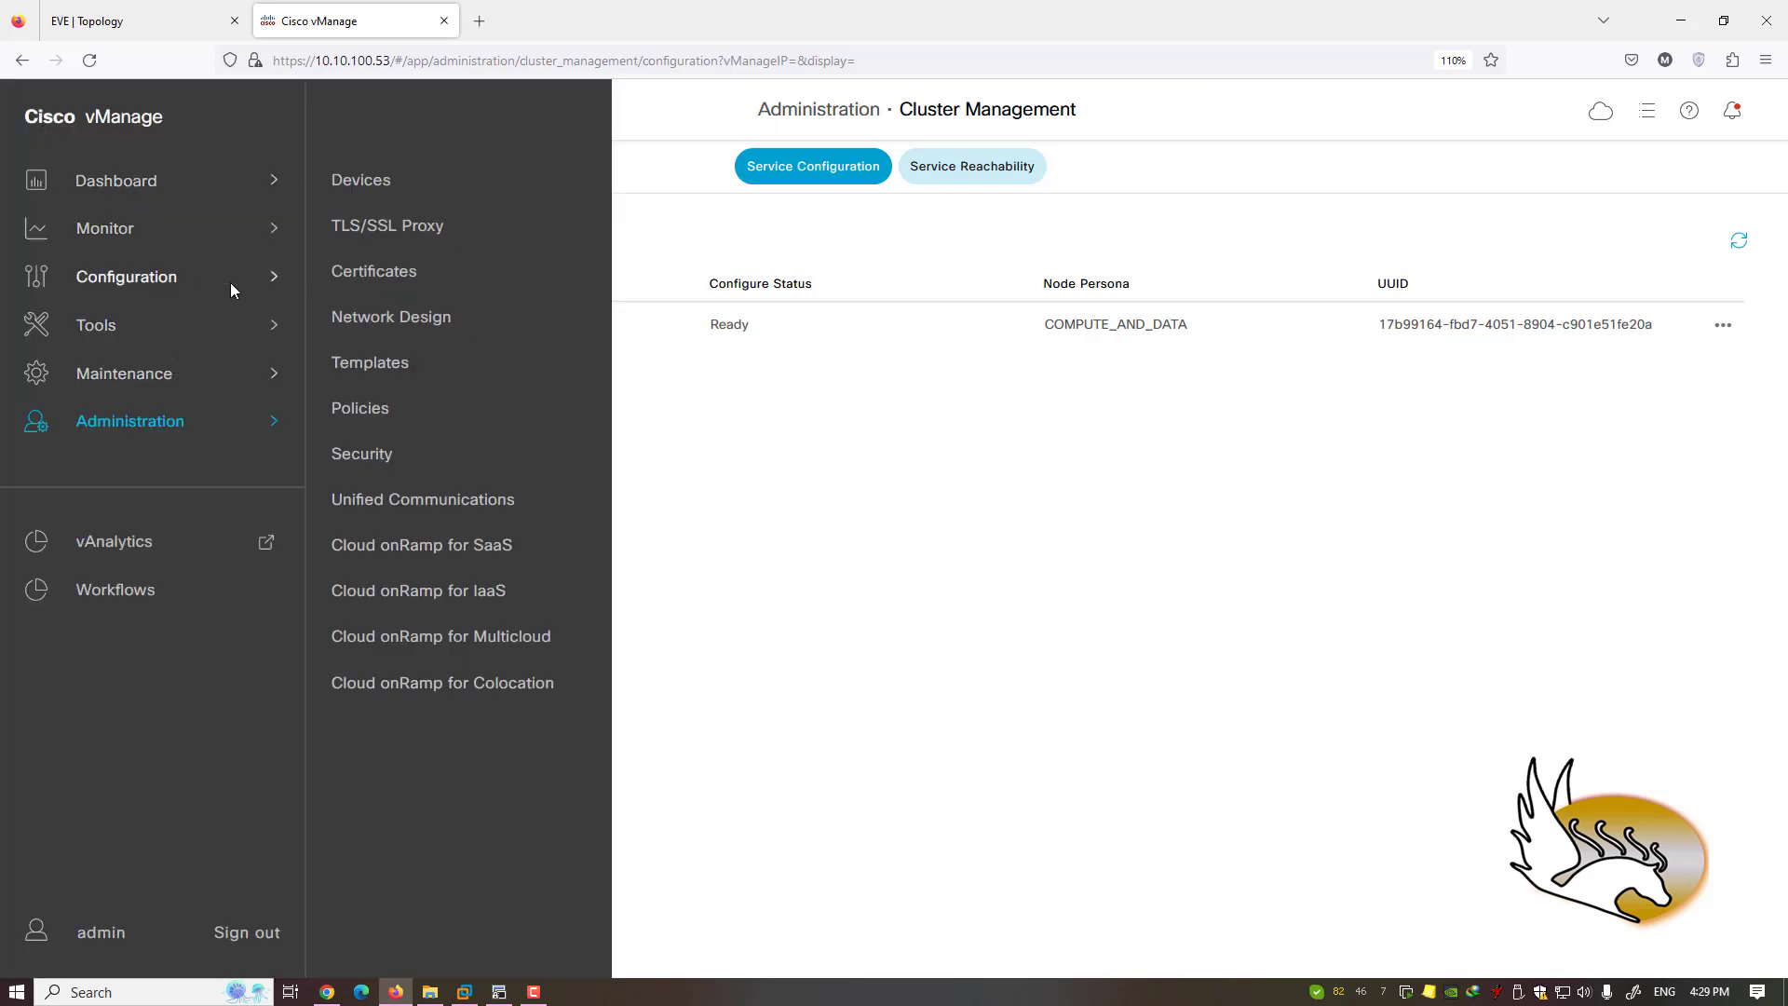
left_click(807, 518)
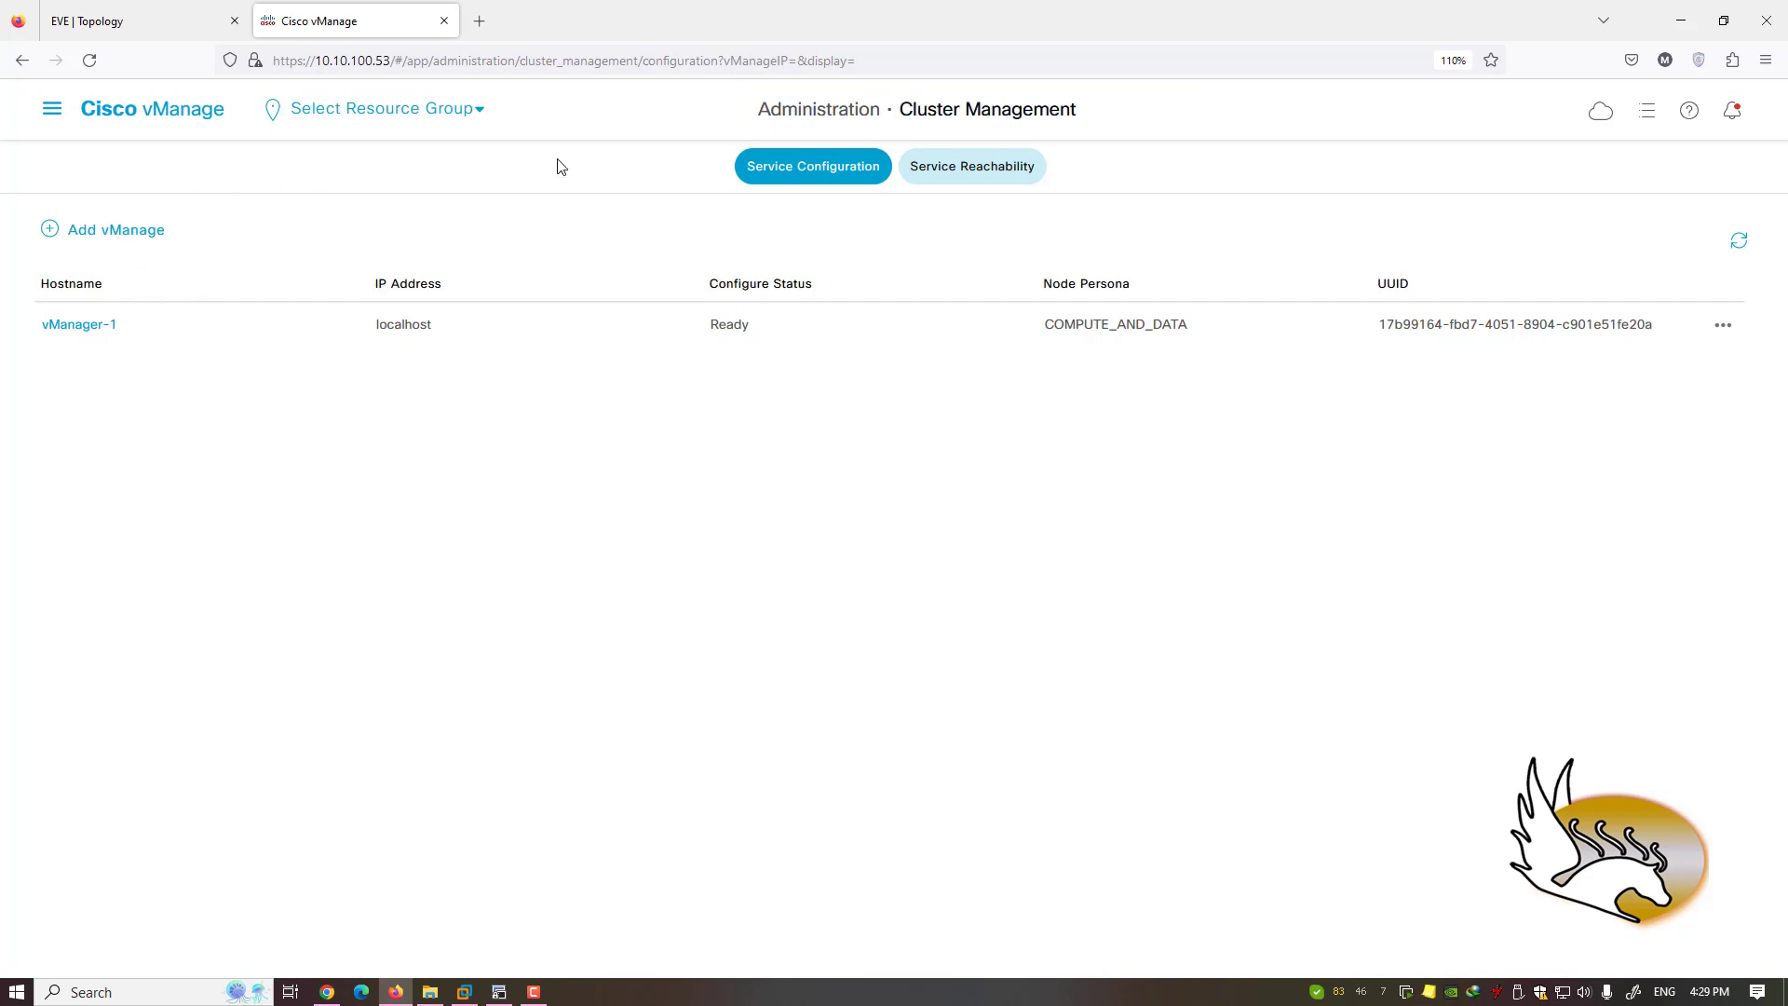
left_click(52, 109)
mouse_move(137, 414)
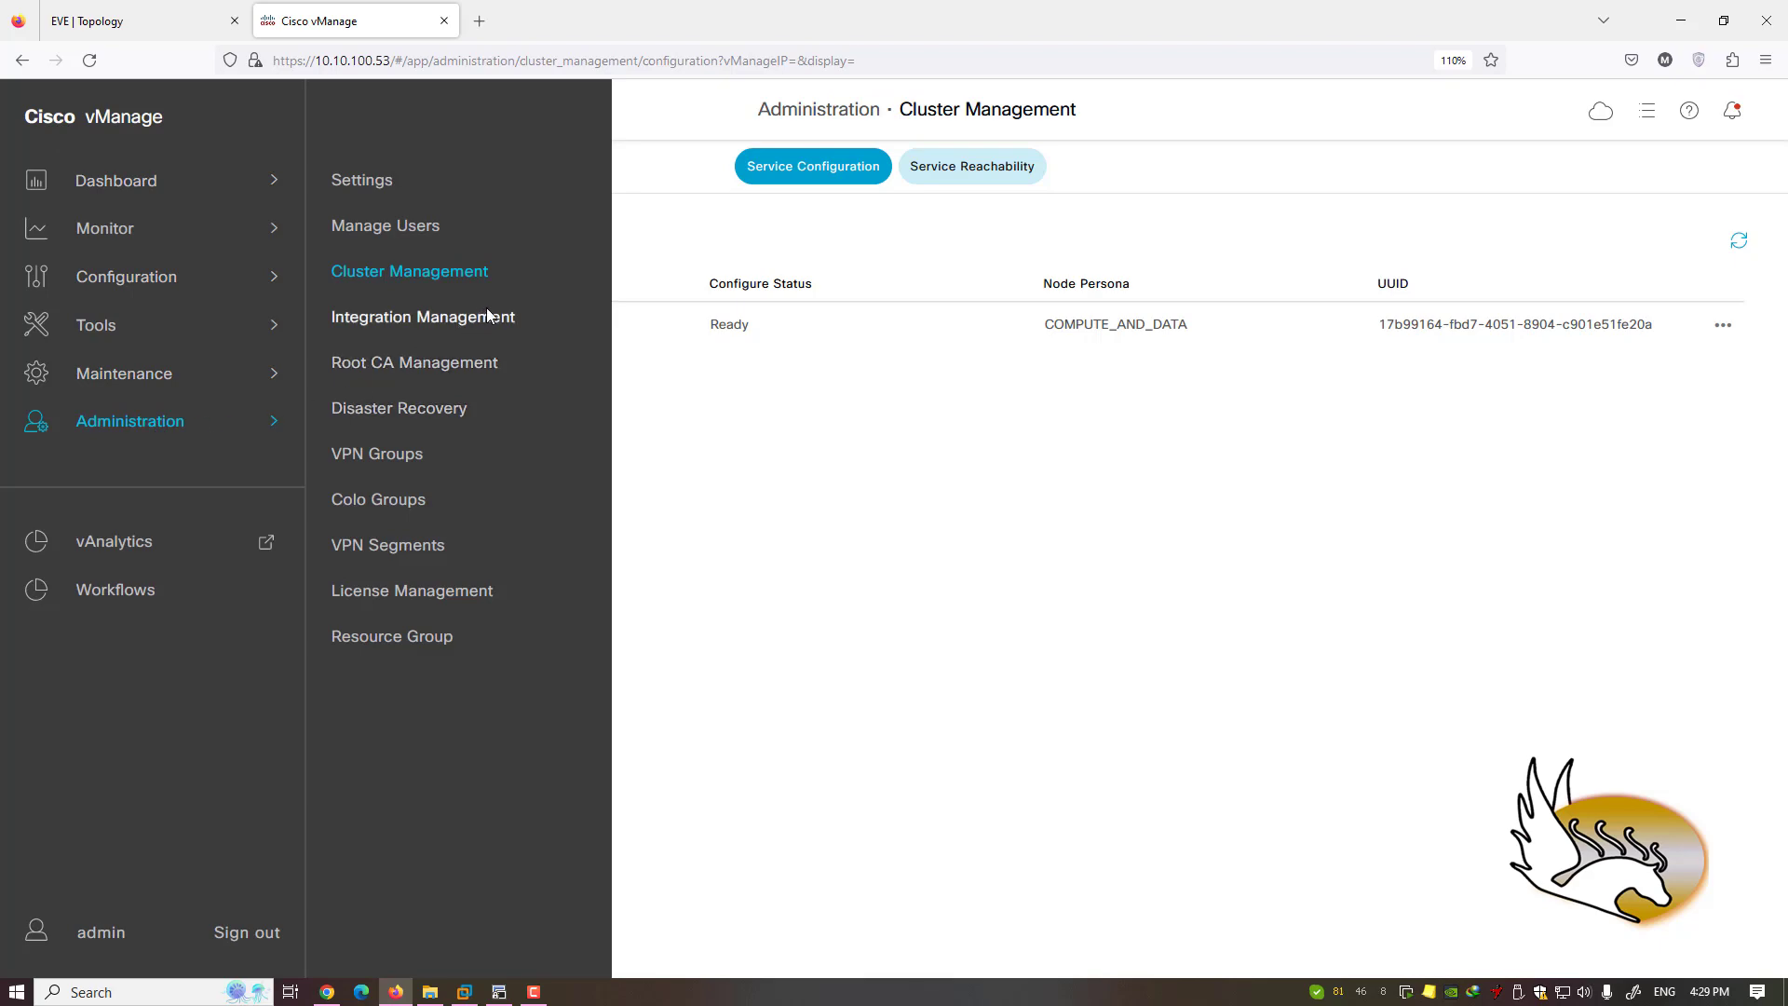
- Open Root CA Management, highlight the first CA certificate's issuer, then reopen the Administration pages list
left_click(449, 369)
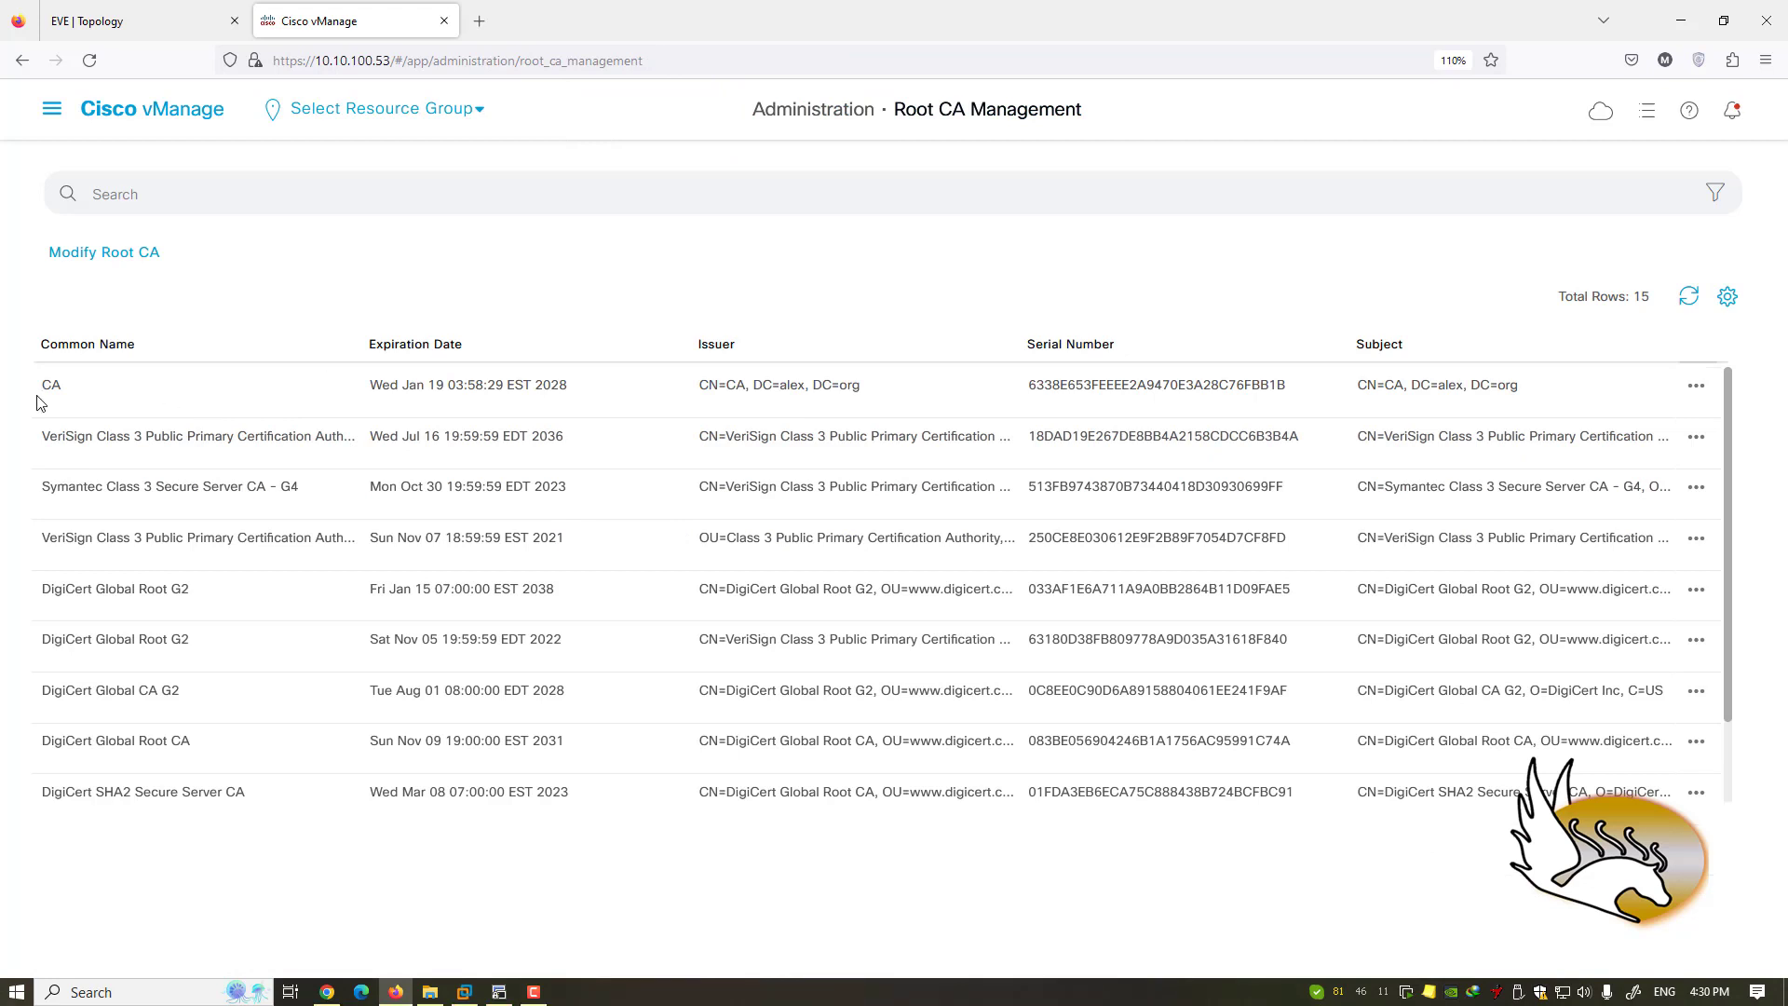
double_click(67, 389)
left_click_drag(150, 396, 525, 398)
left_click(837, 409)
left_click_drag(700, 393, 873, 392)
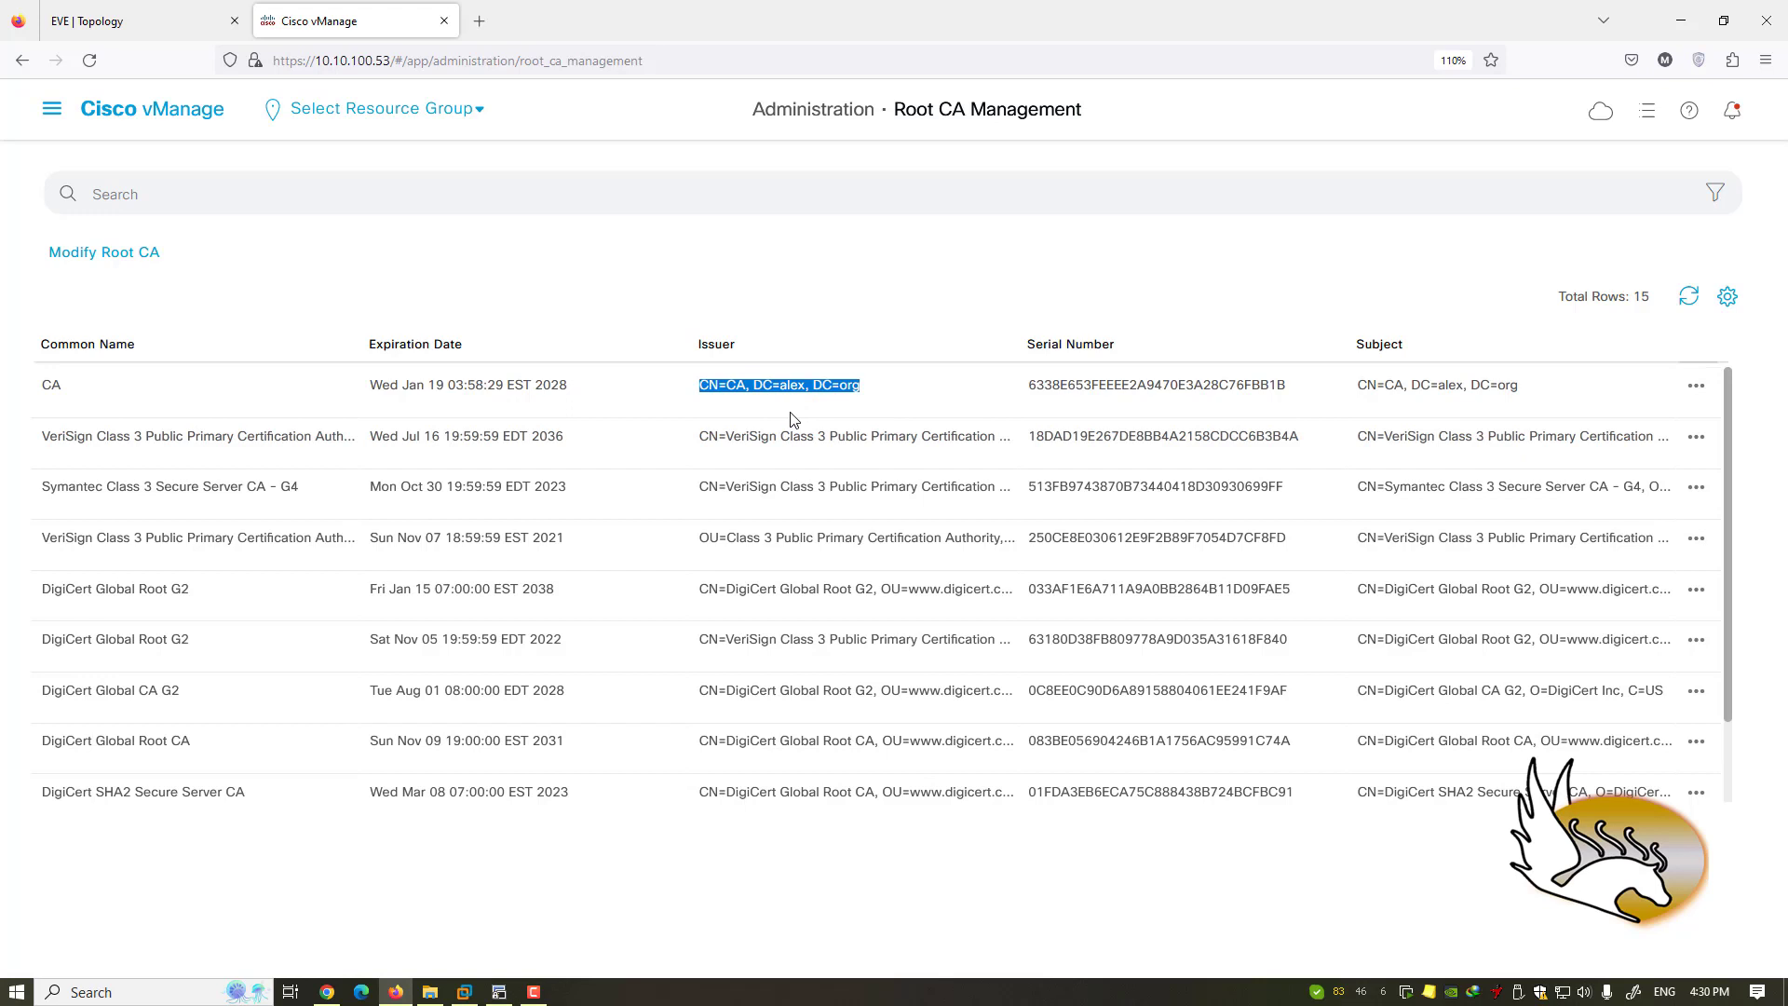
left_click(52, 109)
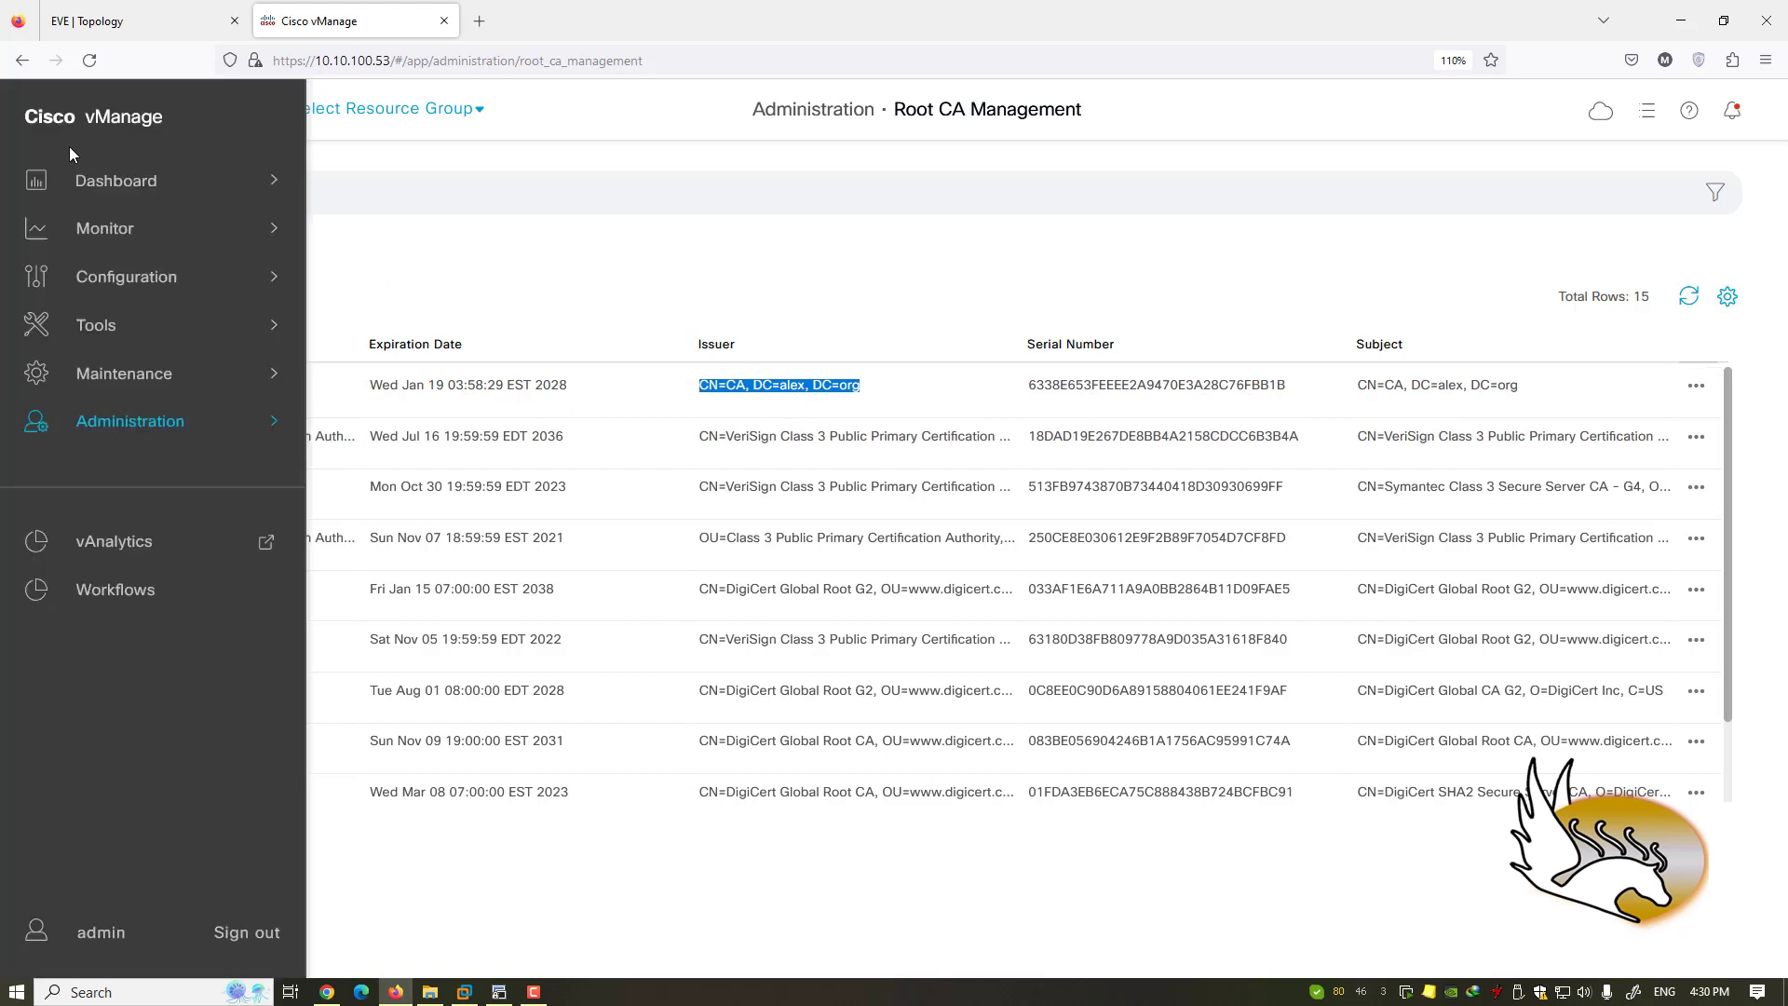
left_click(138, 417)
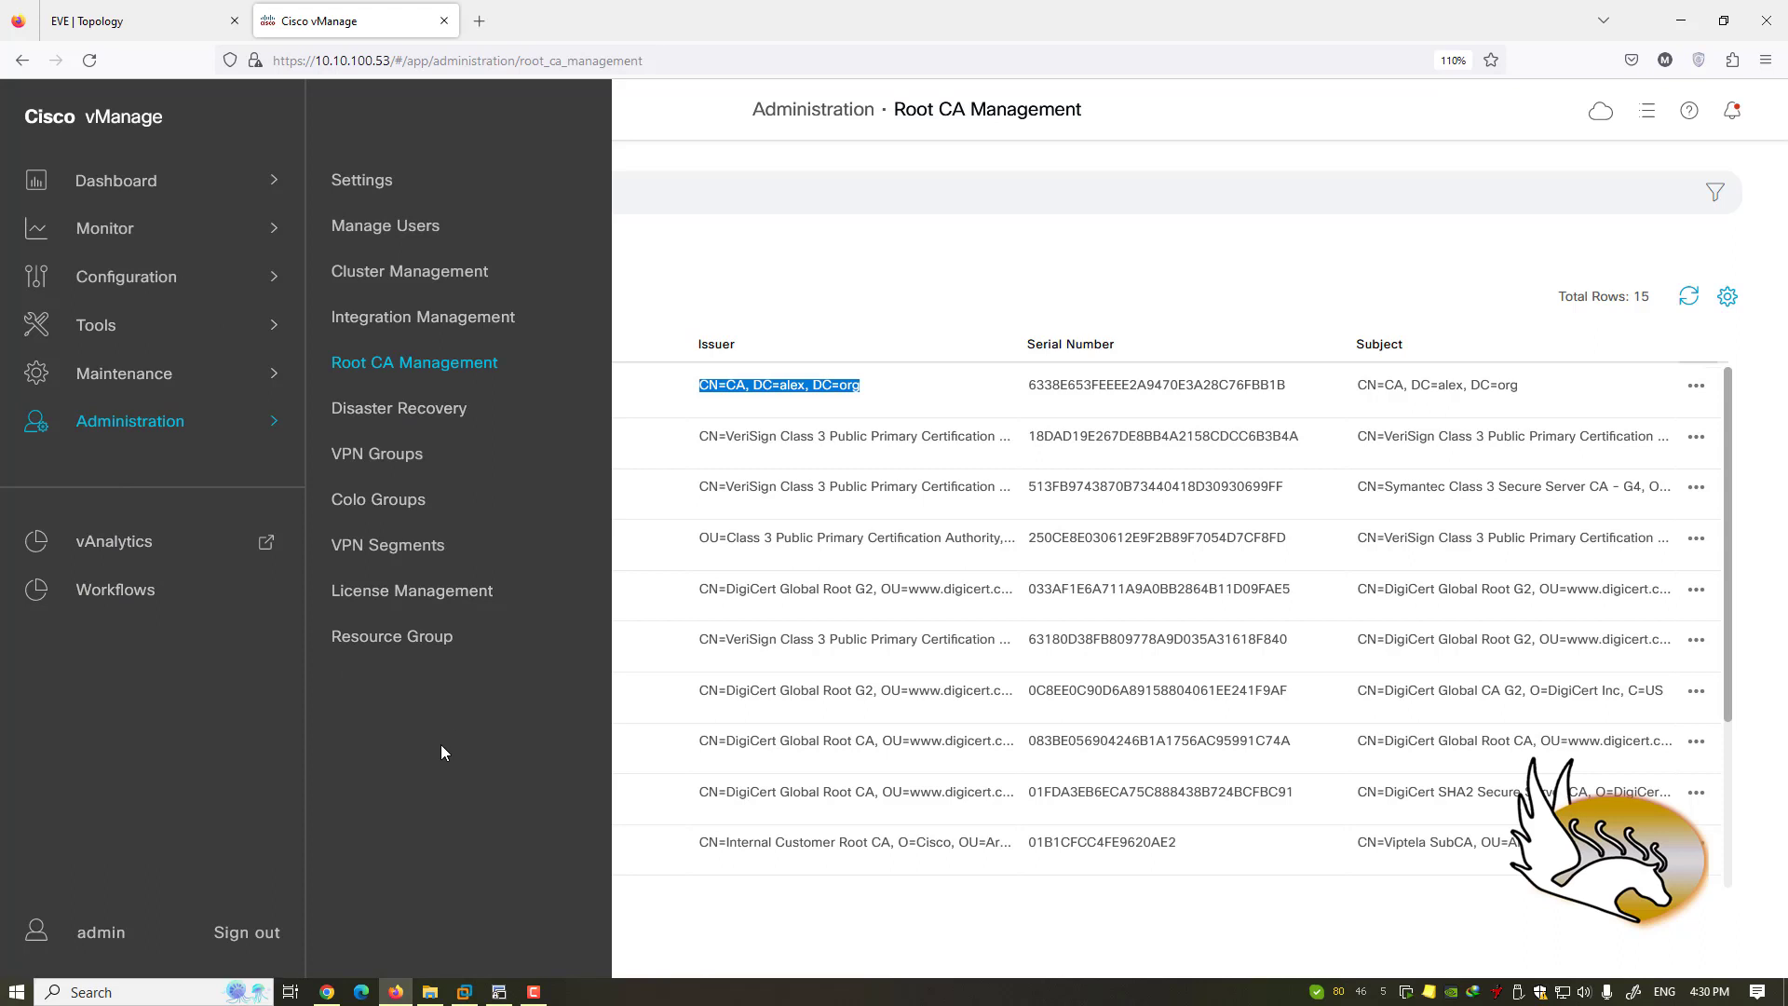
- View the admin user's Profile Information: group netadmin, resource group global, locale en_US
left_click(87, 934)
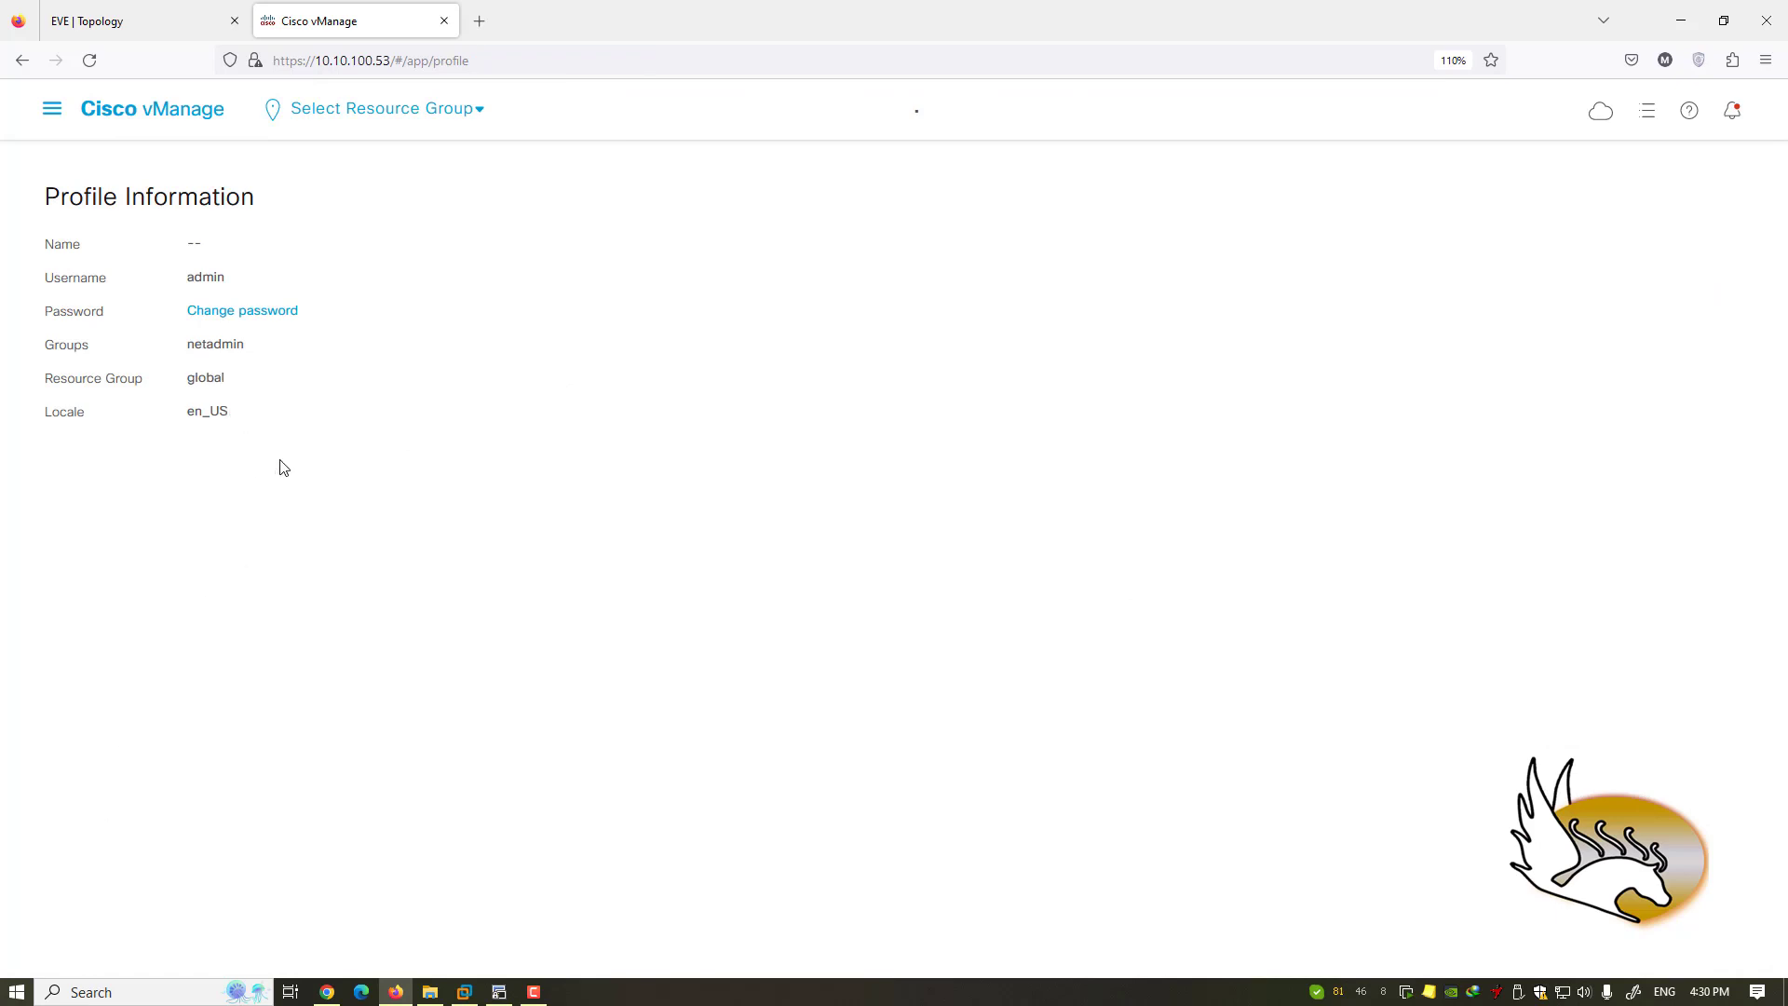
left_click(51, 109)
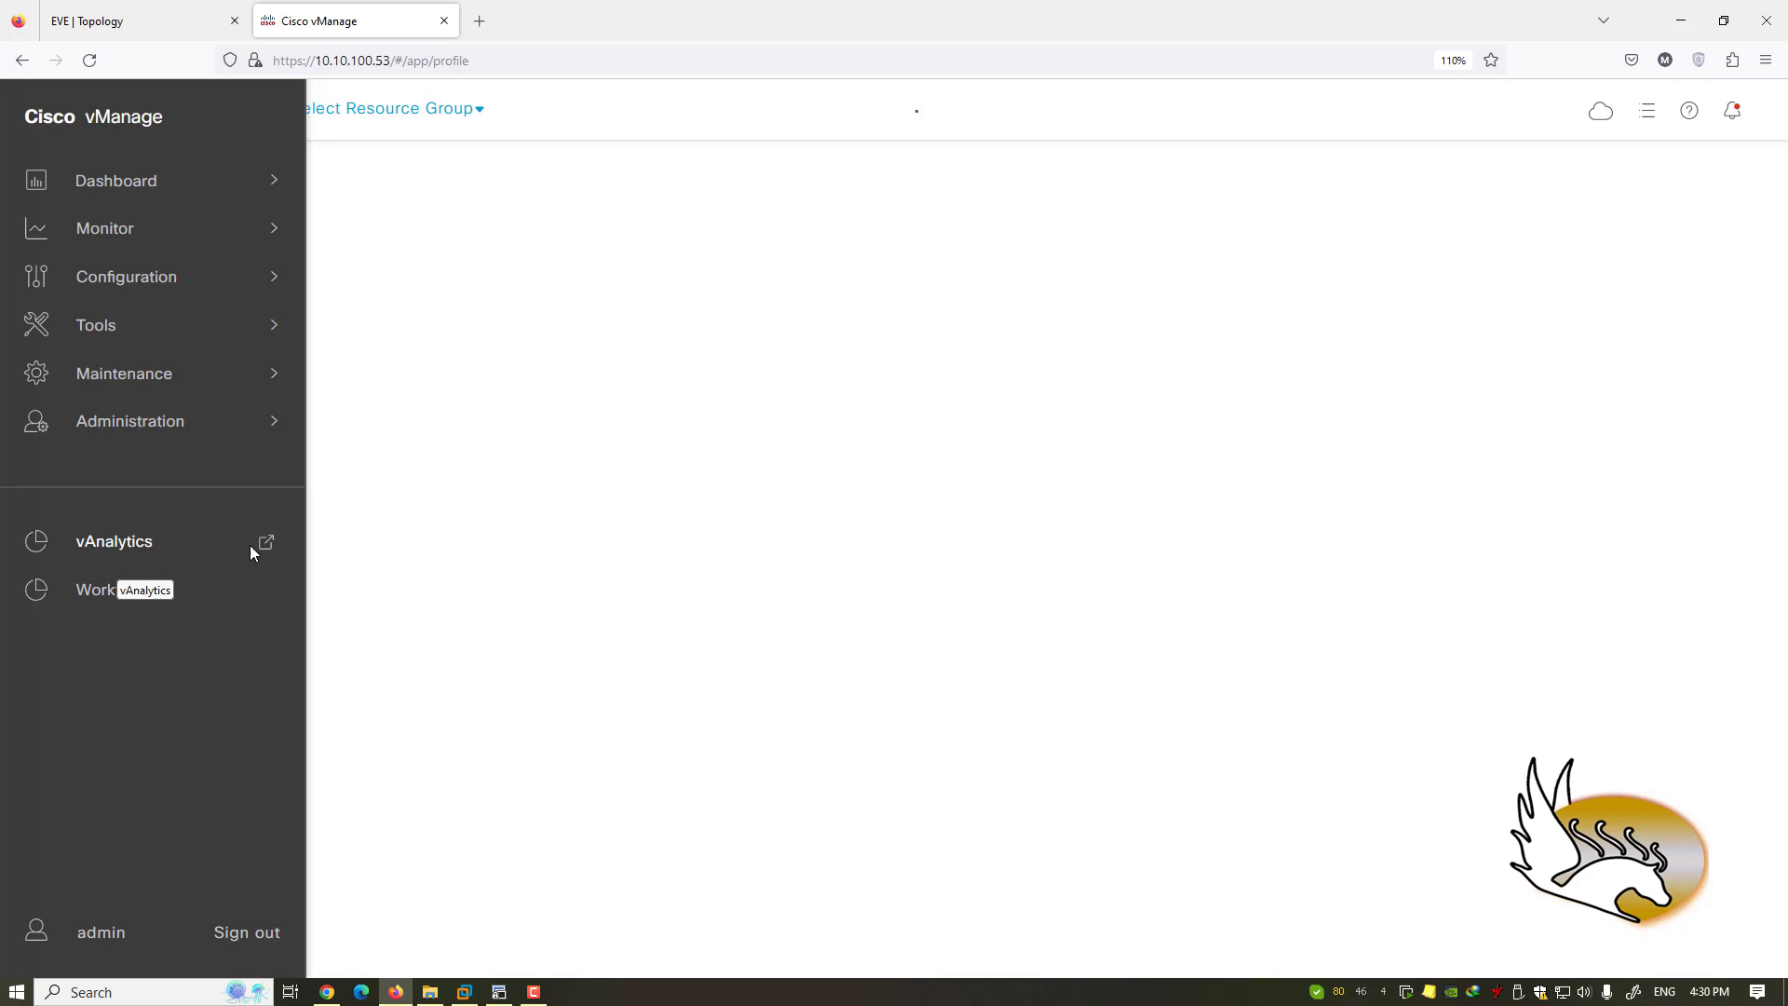
- Launch vAnalytics in a new browser tab, then return to vManage's Root CA Management tab
left_click(150, 546)
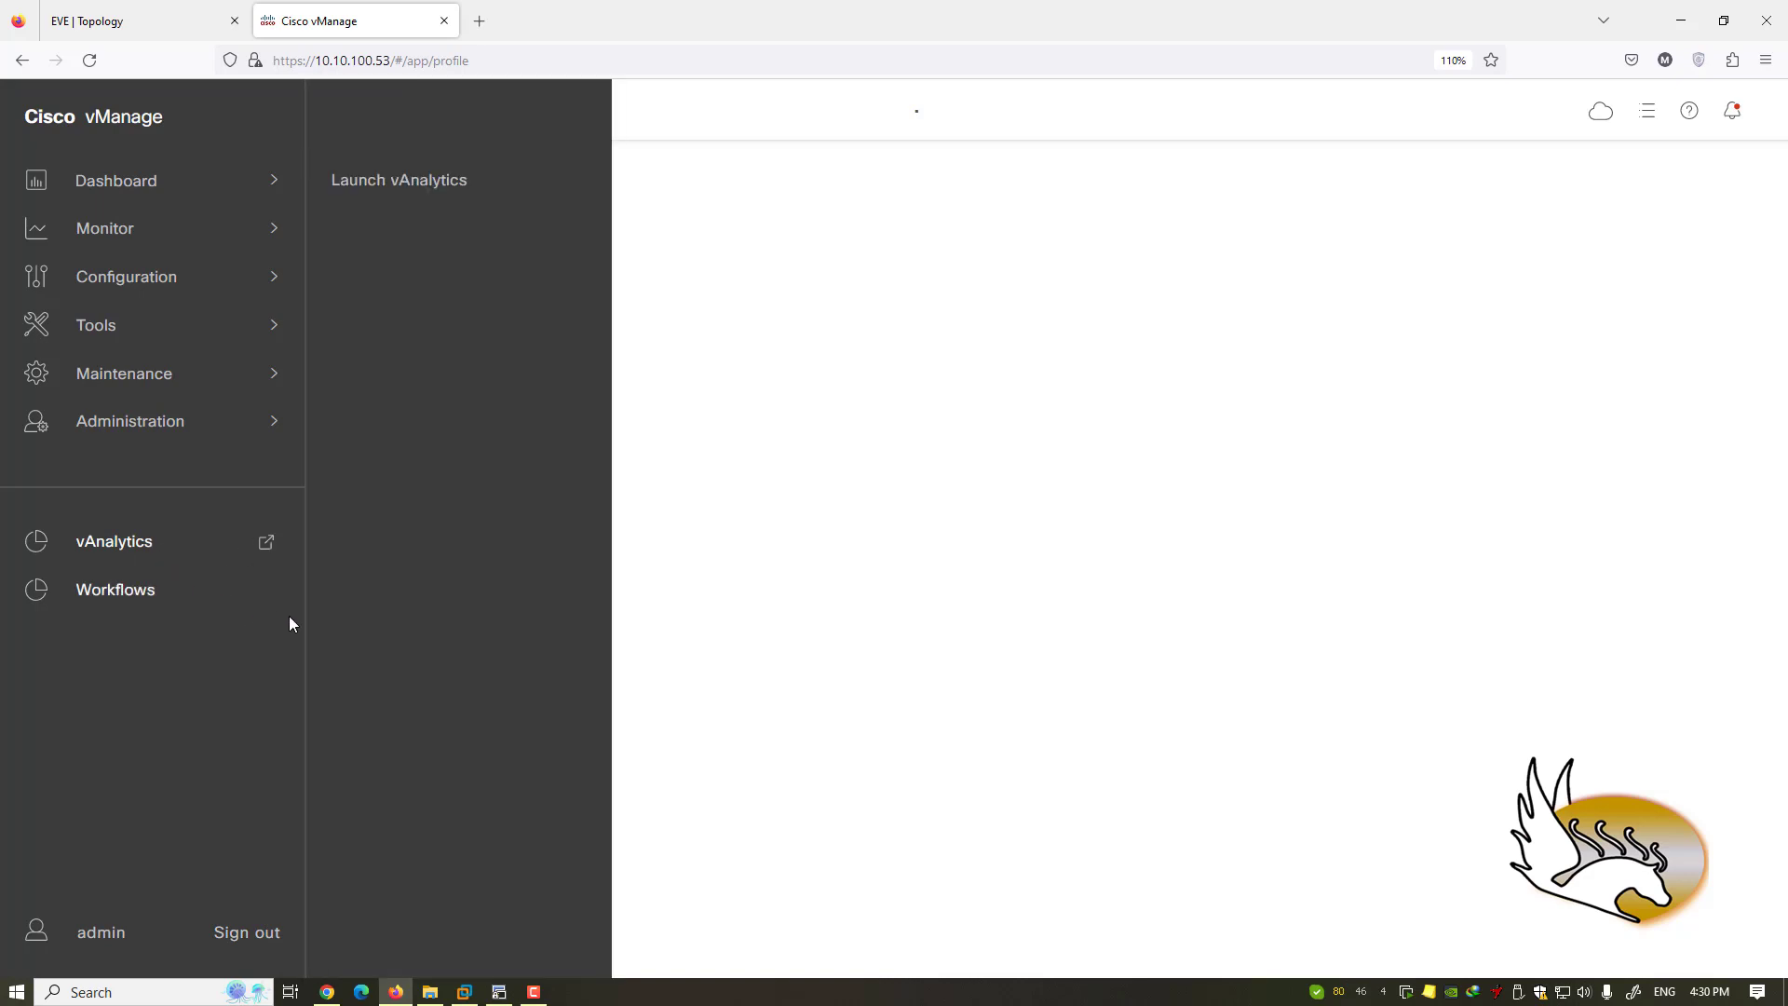
left_click(399, 182)
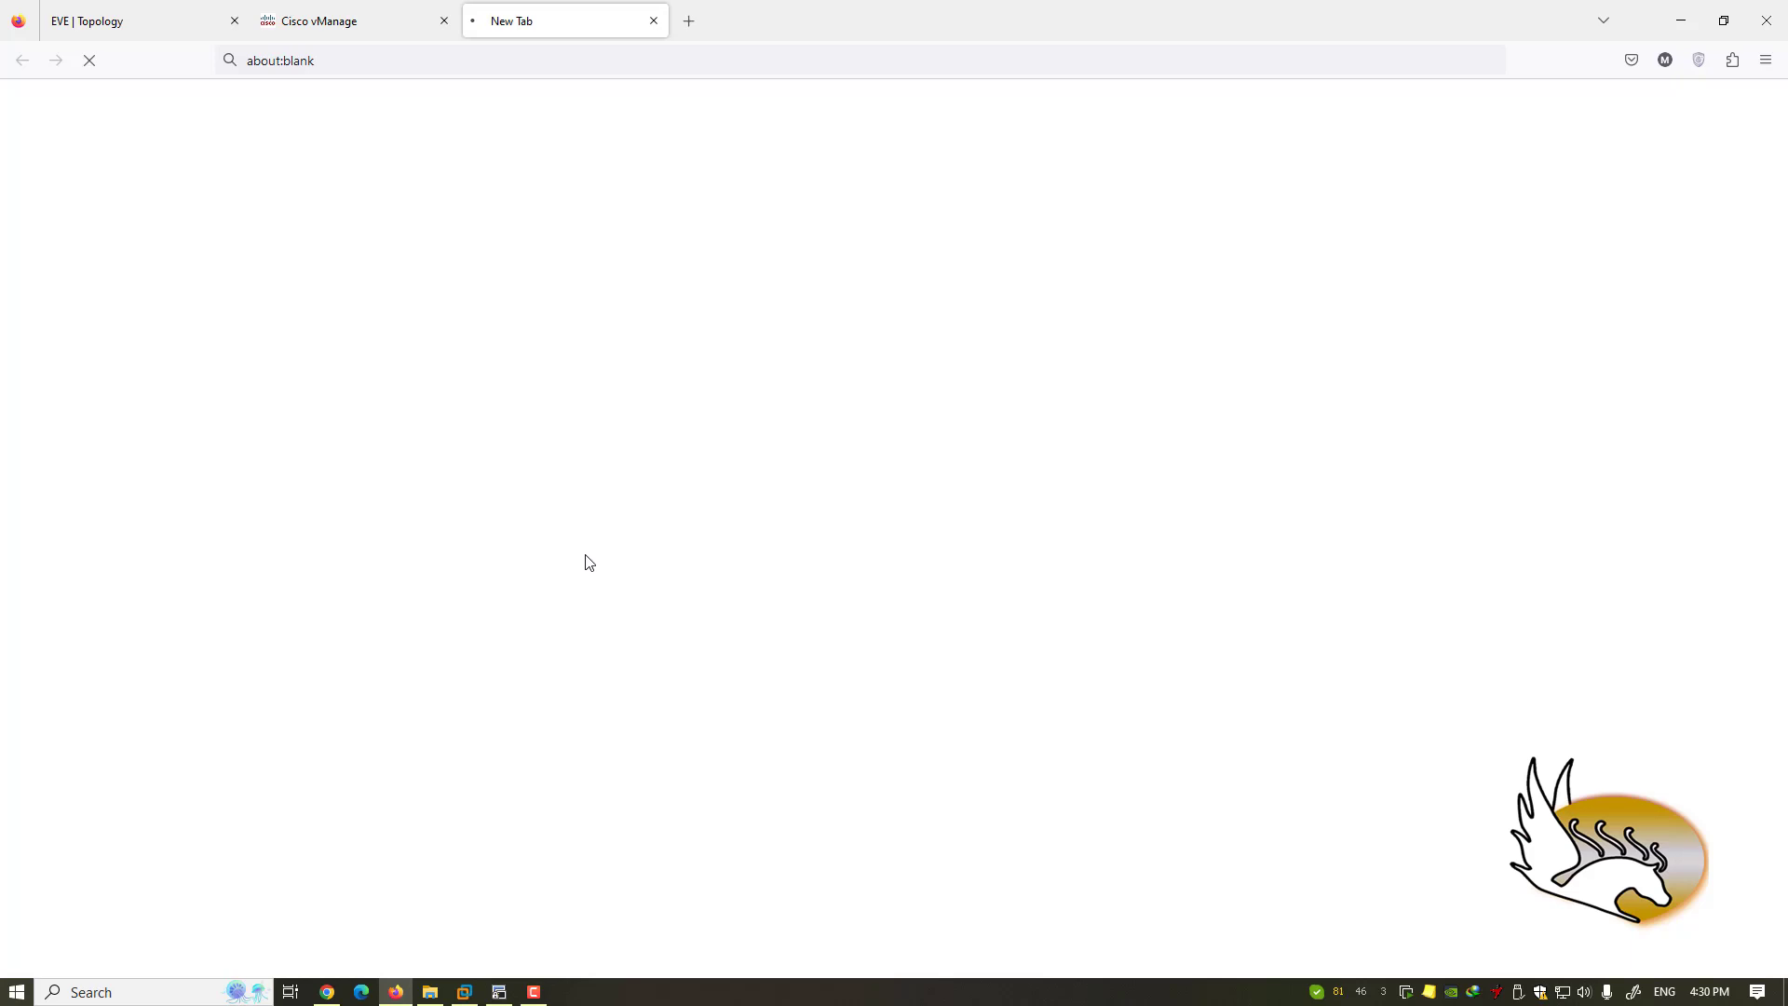
left_click(389, 23)
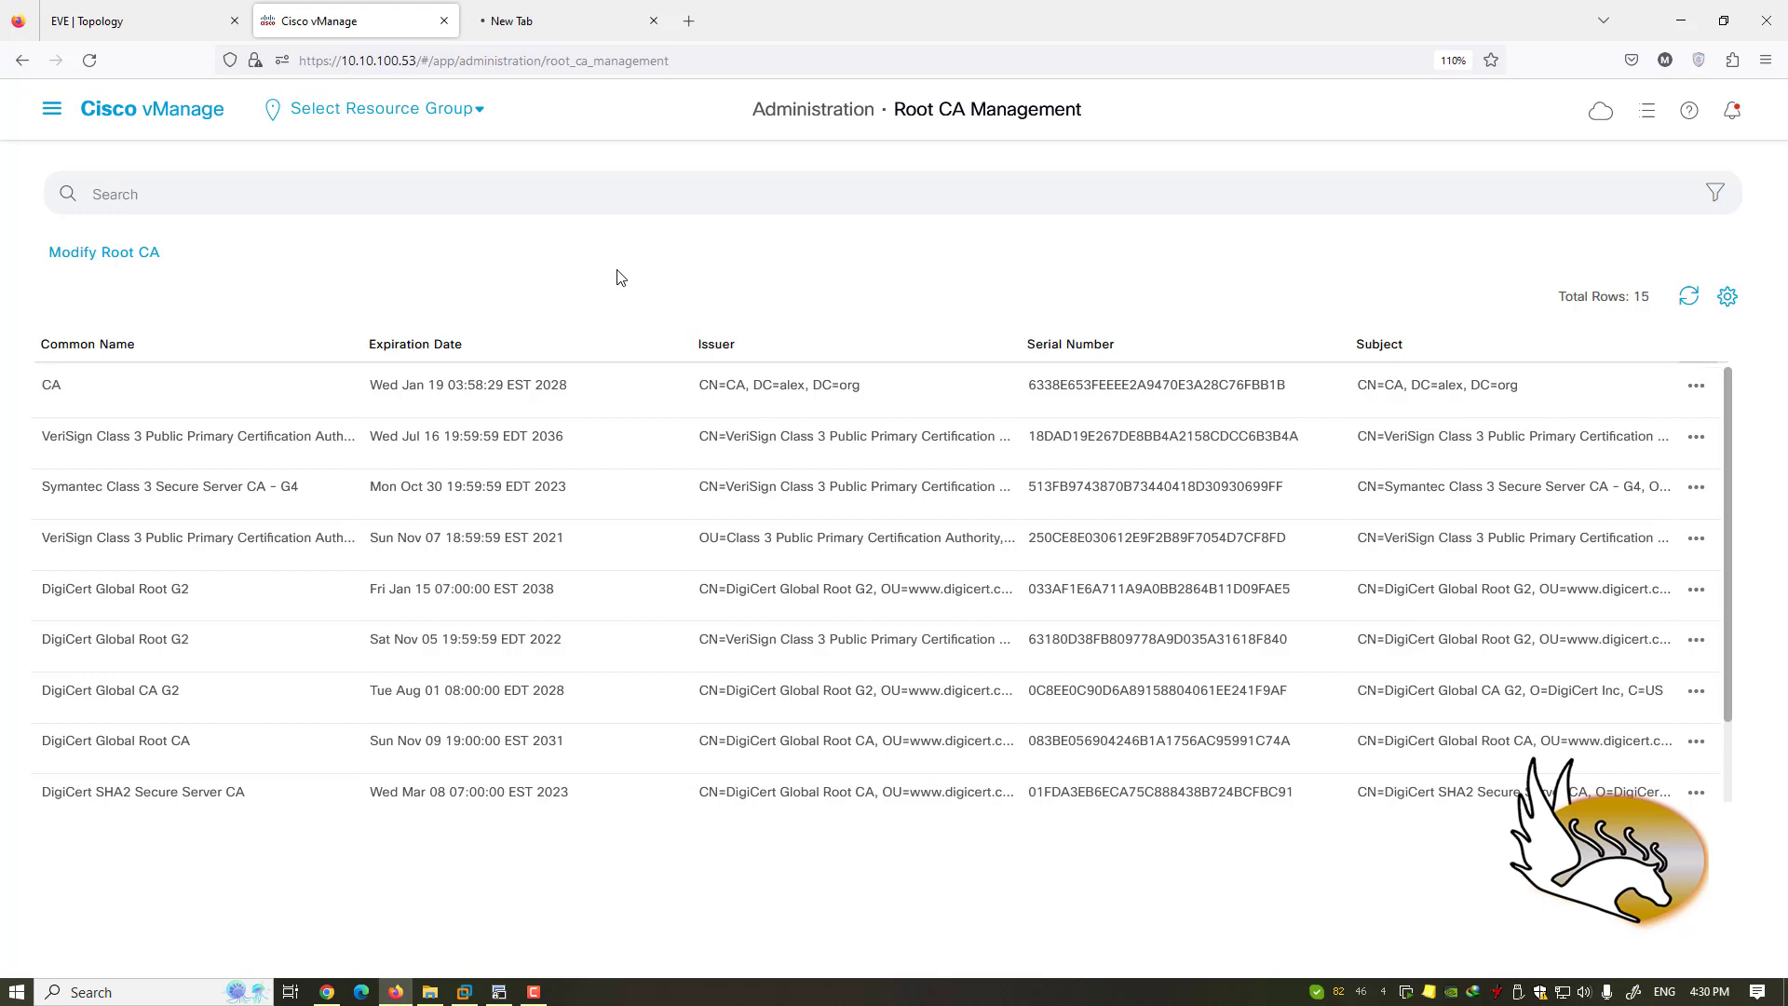
left_click(52, 111)
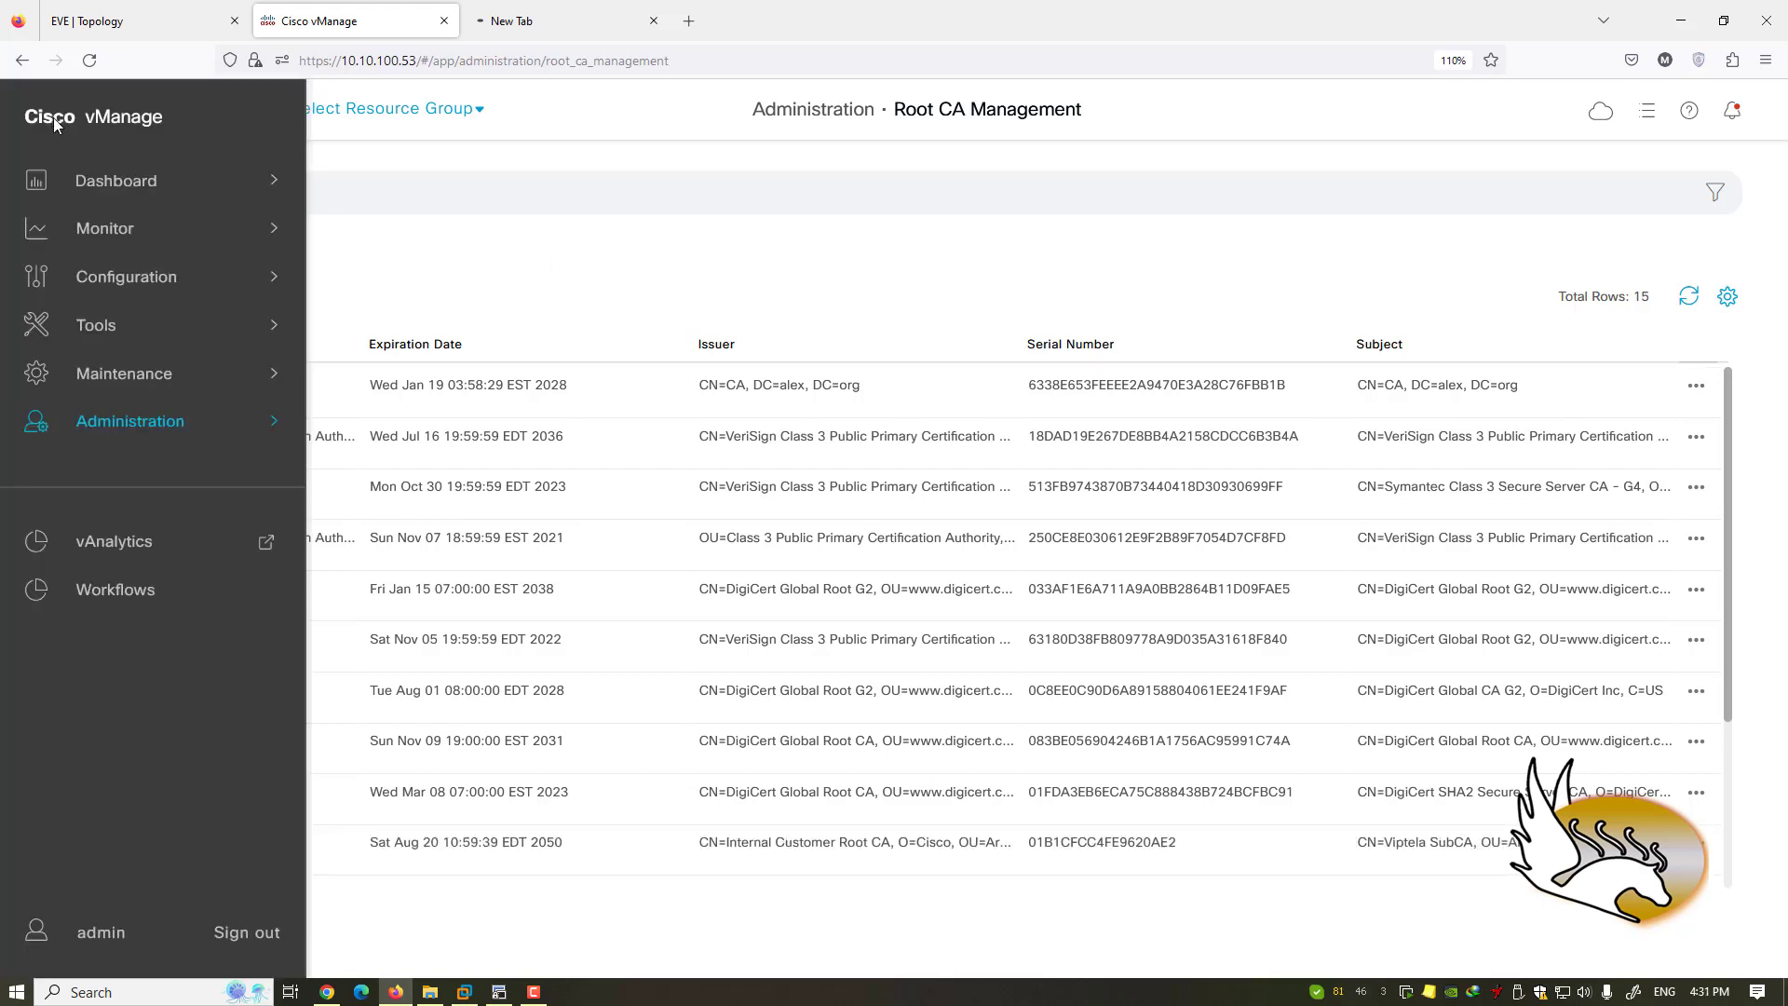